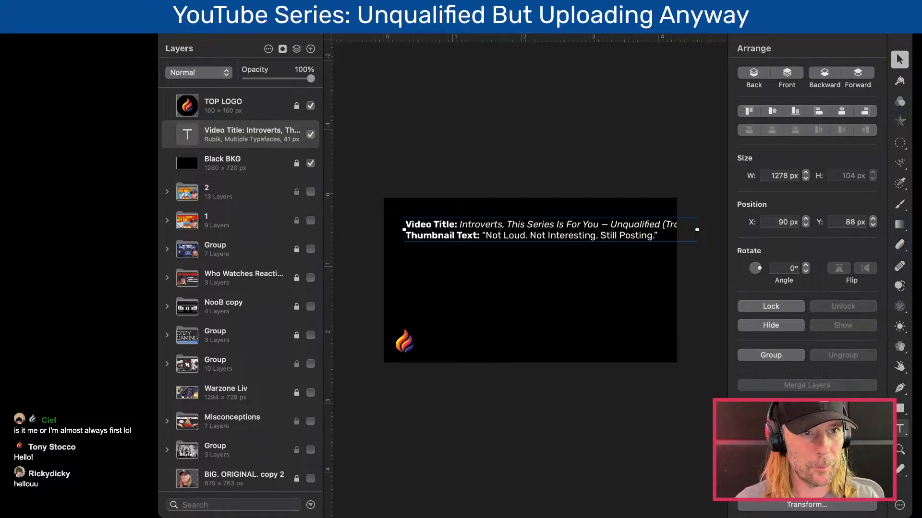
- Move the video title and thumbnail text block down the black canvas to X 32 px, Y 216 px
key("super+Tab")
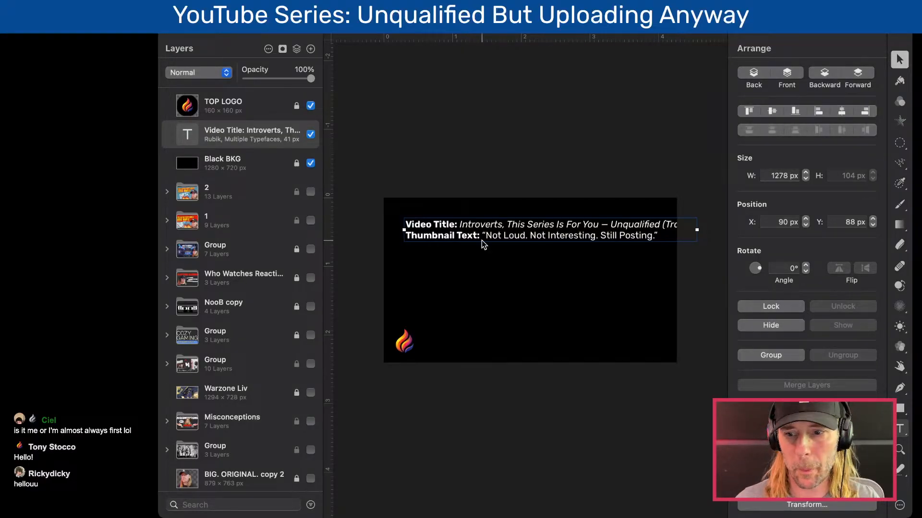
double_click(543, 232)
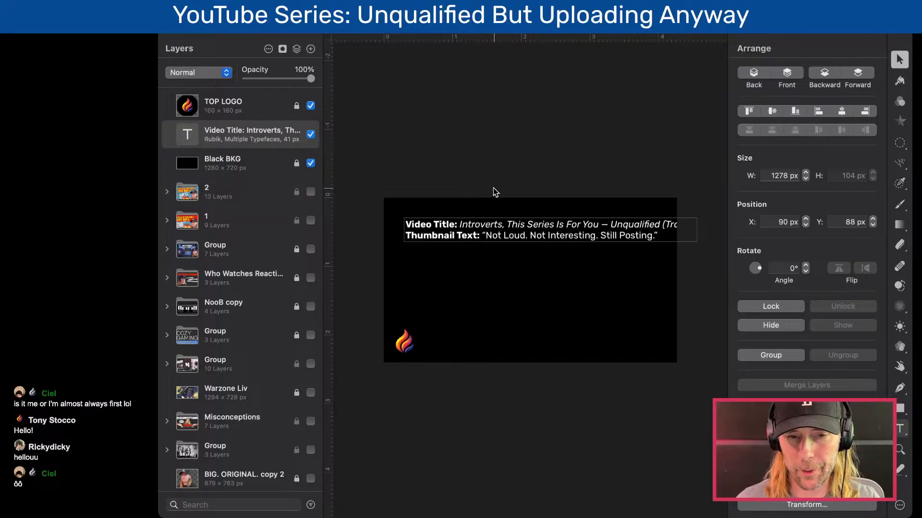
left_click(473, 185)
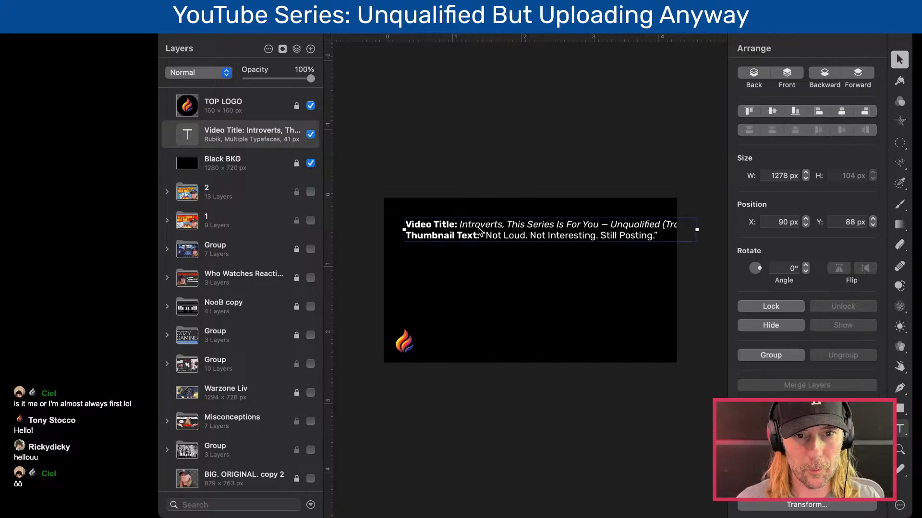
left_click_drag(485, 236, 473, 265)
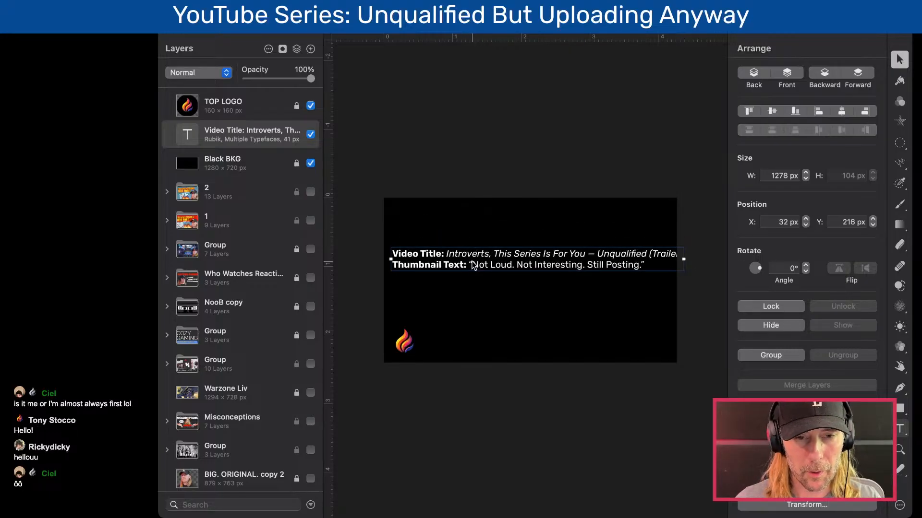
scroll(474, 265, "up", 3)
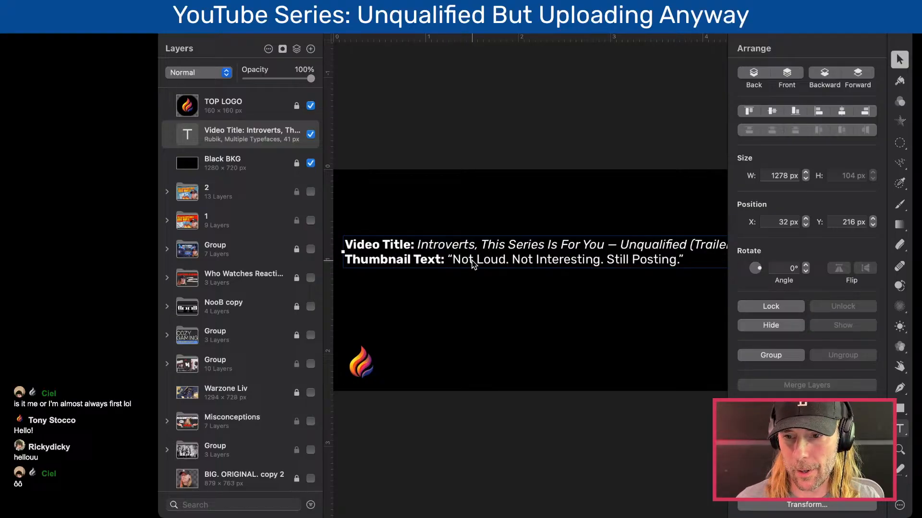
scroll(503, 262, "down", 3)
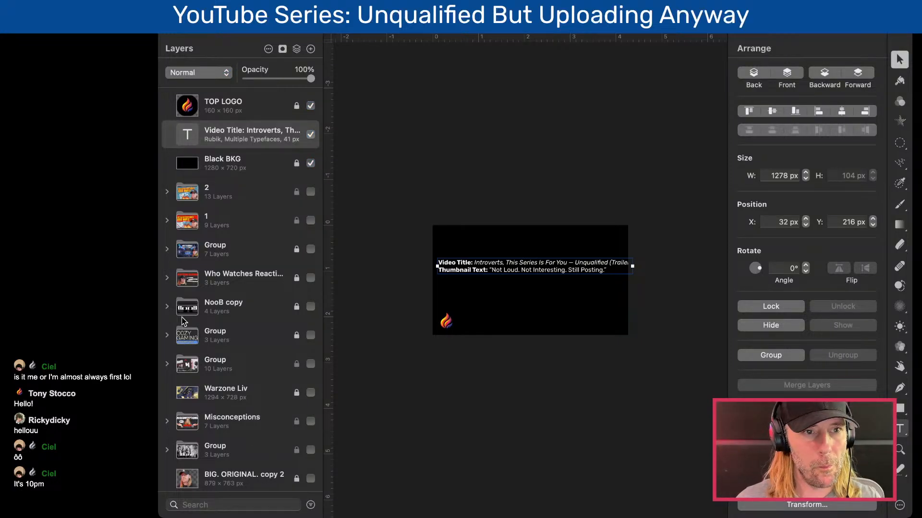
left_click(165, 36)
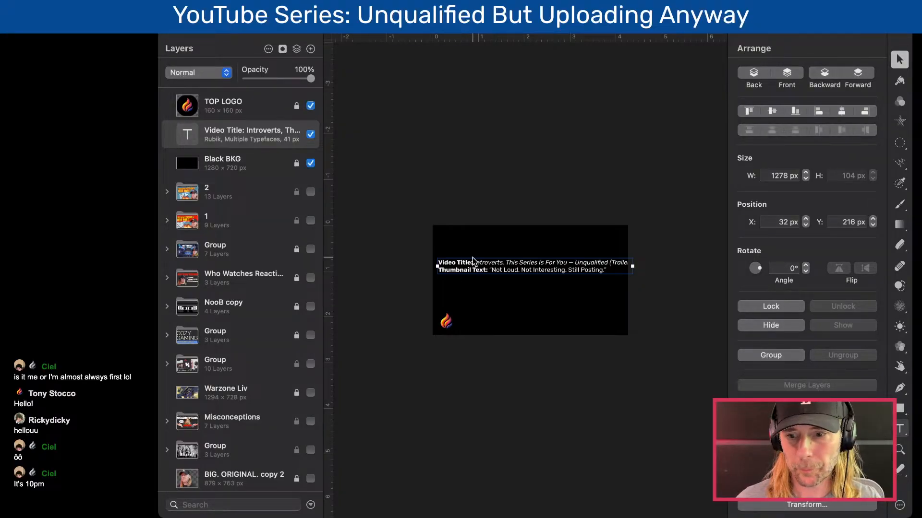
double_click(549, 263)
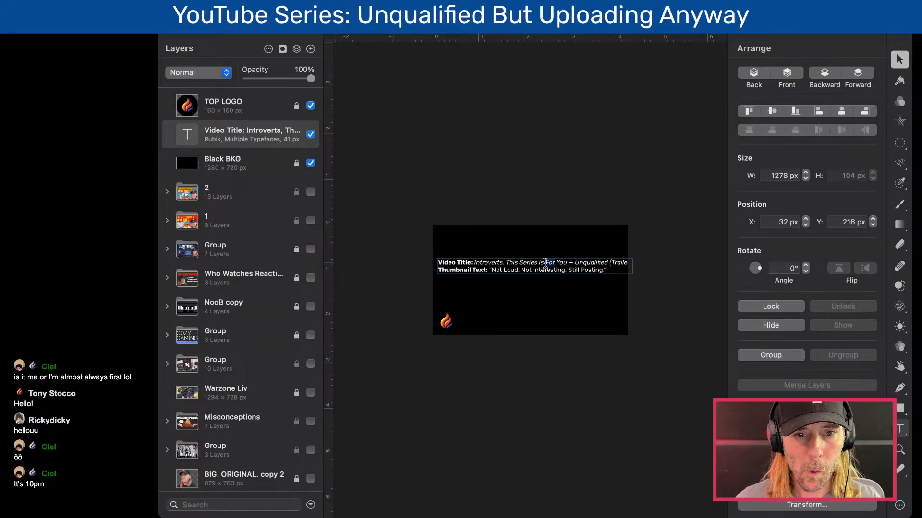
left_click(520, 272)
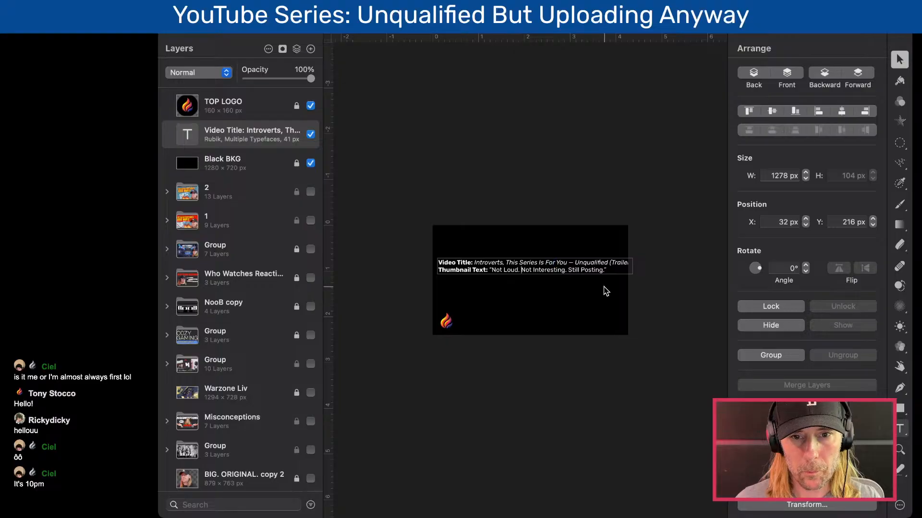
double_click(617, 262)
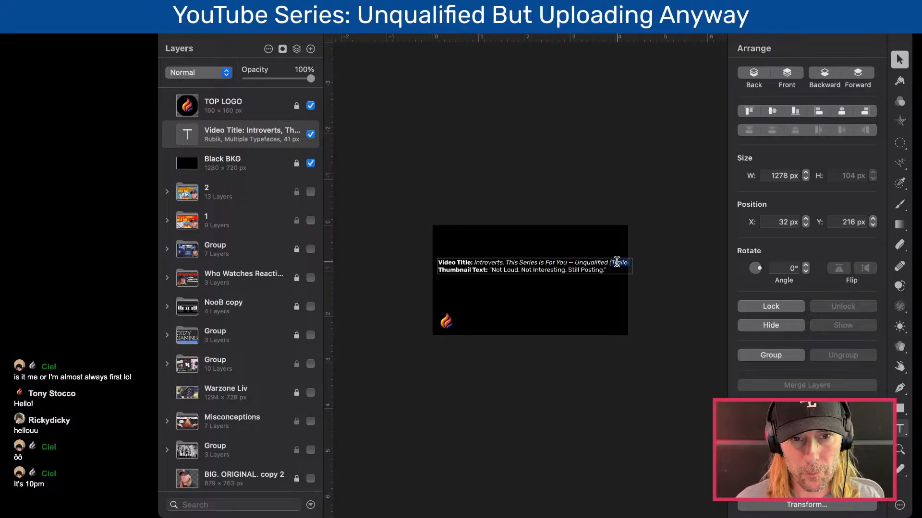
- Hide the Arrange settings so the whole canvas with the title text block is in view, and leave text editing
scroll(598, 276, "up", 5)
scroll(598, 278, "up", 3)
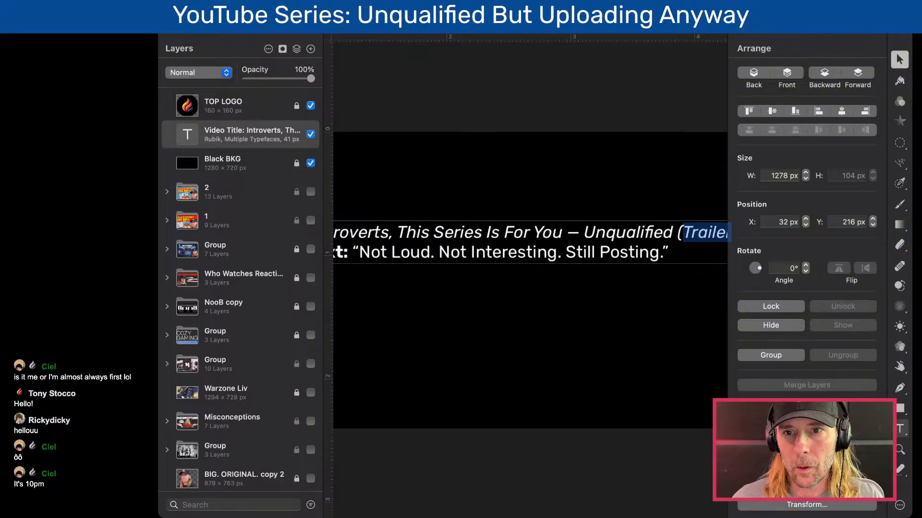
left_click(864, 23)
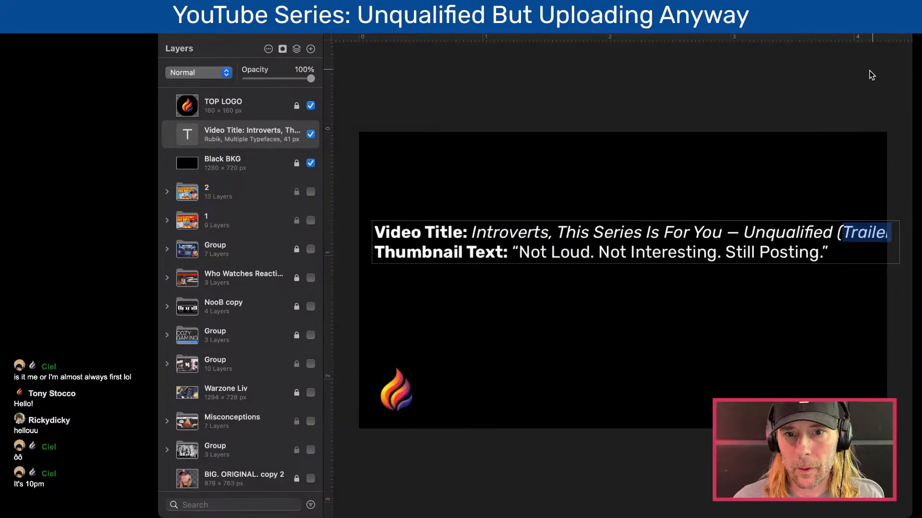
left_click(720, 107)
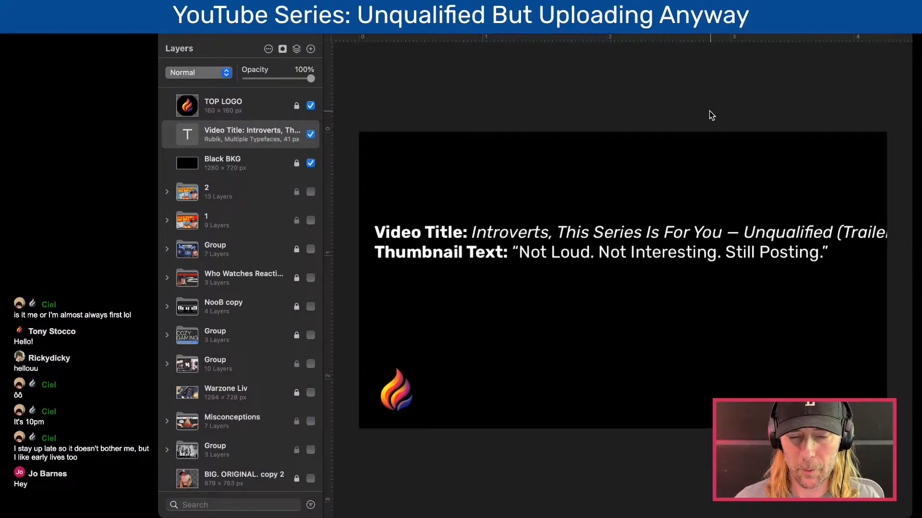
double_click(535, 234)
left_click(754, 238)
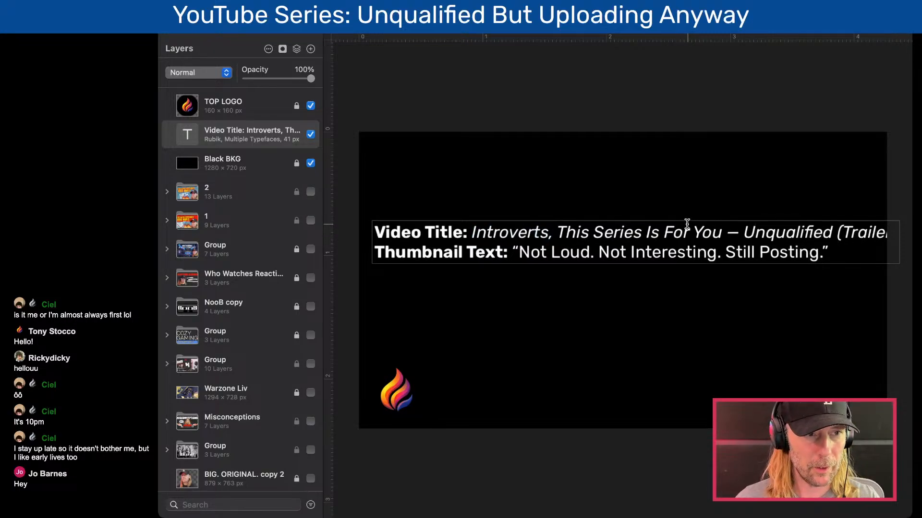
left_click(576, 106)
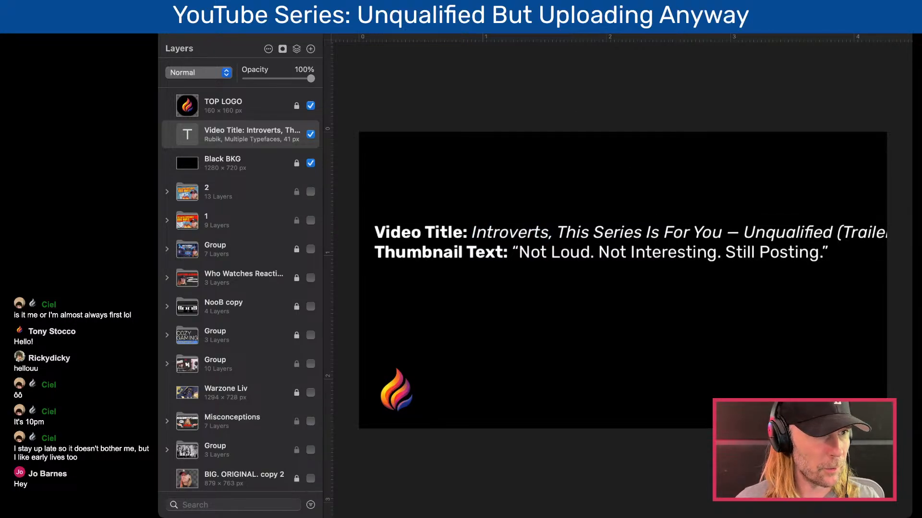
key("super+Tab")
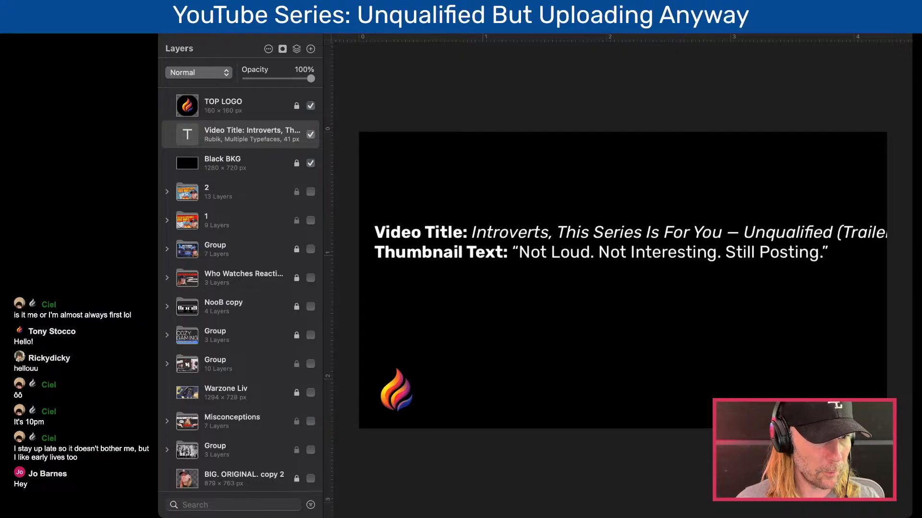
left_click(643, 26)
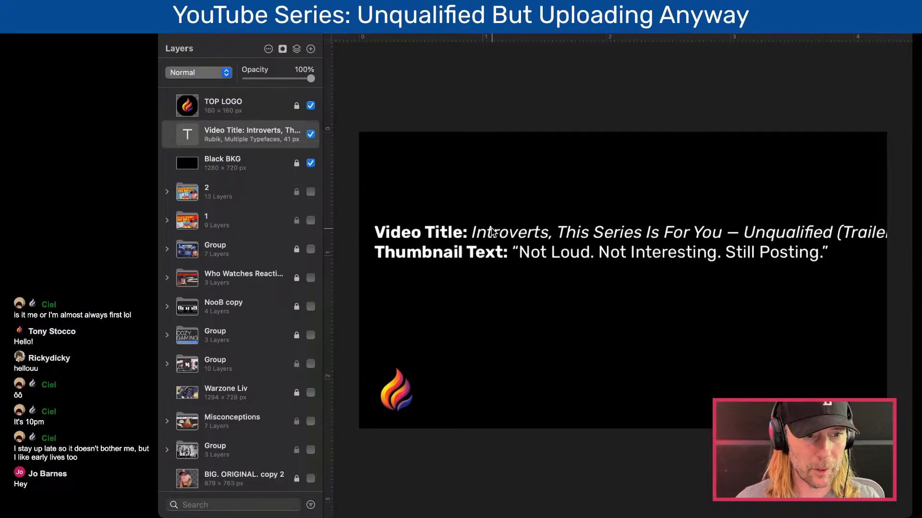
scroll(588, 257, "down", 4)
scroll(588, 256, "up", 3)
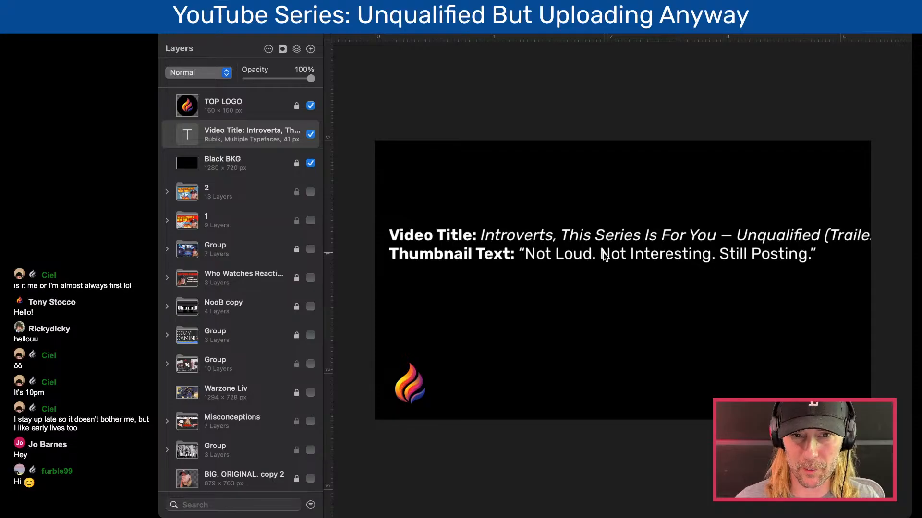
key("t")
left_click(630, 253)
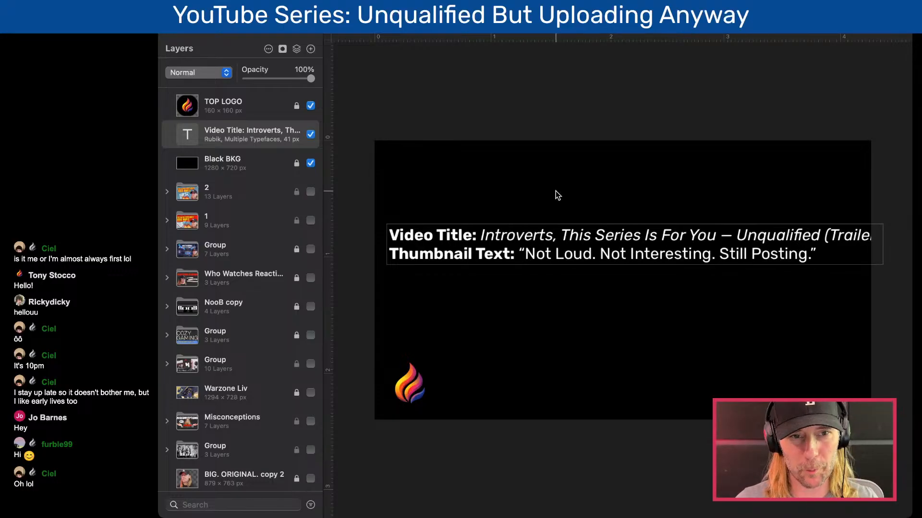
left_click(453, 127)
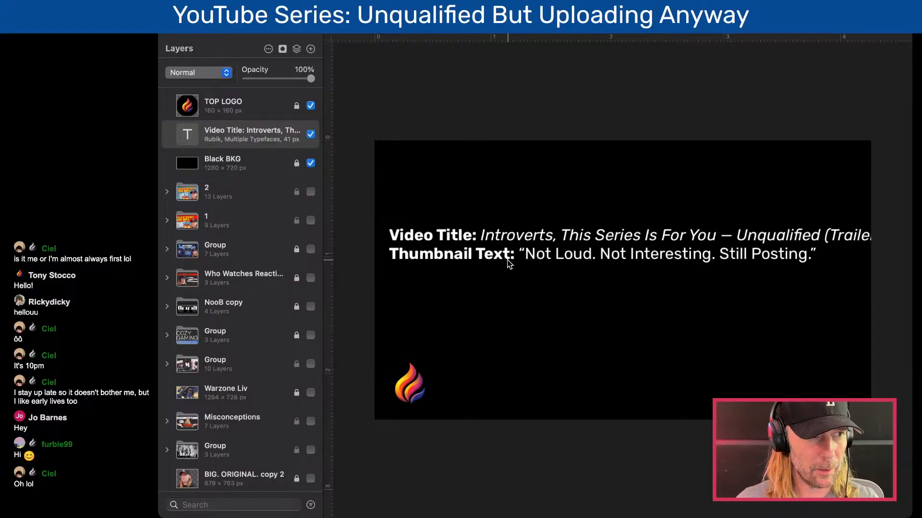
left_click(555, 246)
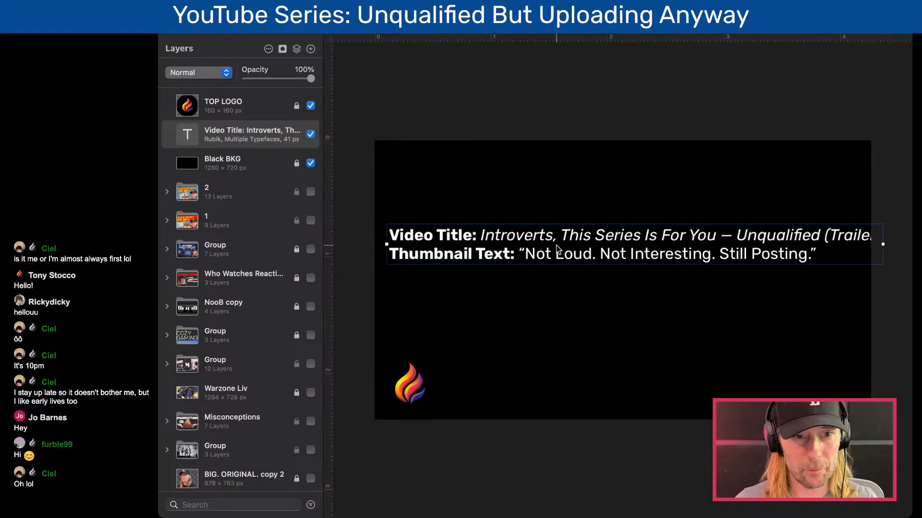
key("super+Tab")
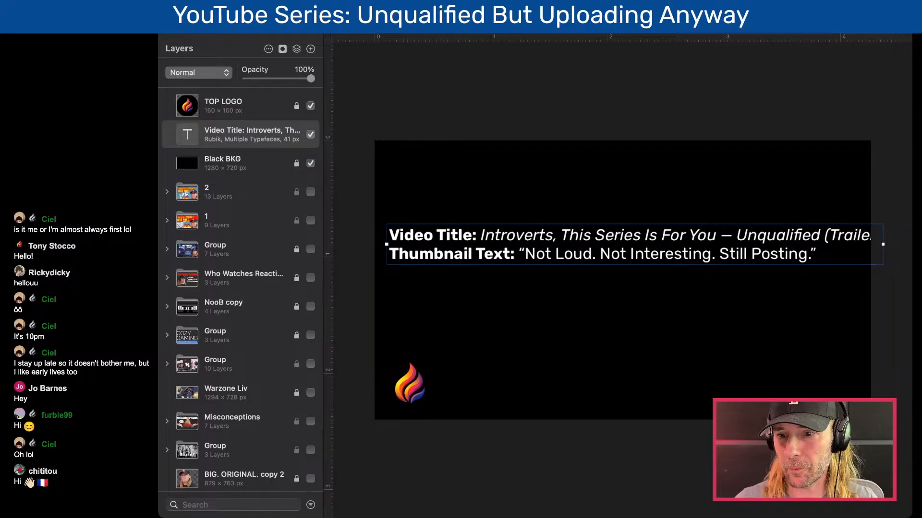
left_click(376, 96)
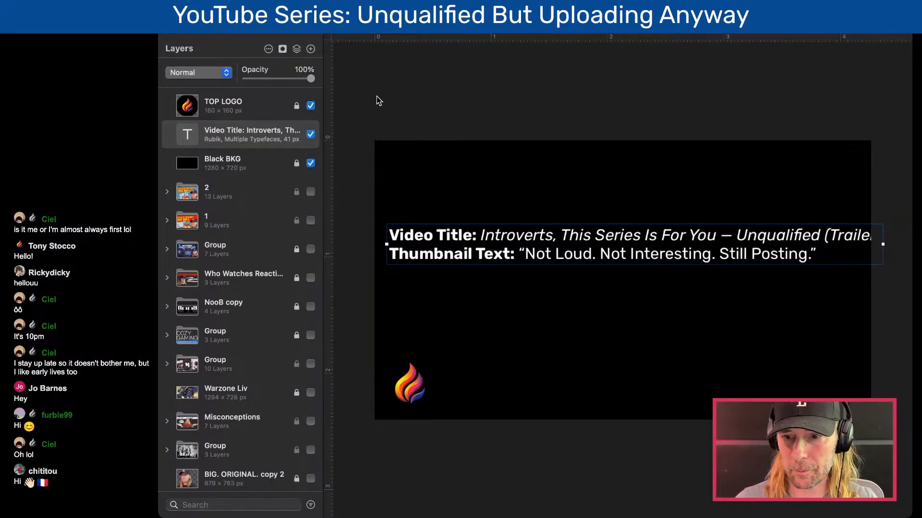
- Go over the video title line of the text block, highlighting its "Video Title:" label and the title wording
double_click(520, 232)
double_click(650, 234)
left_click(507, 238)
left_click_drag(481, 234, 389, 235)
left_click(509, 238)
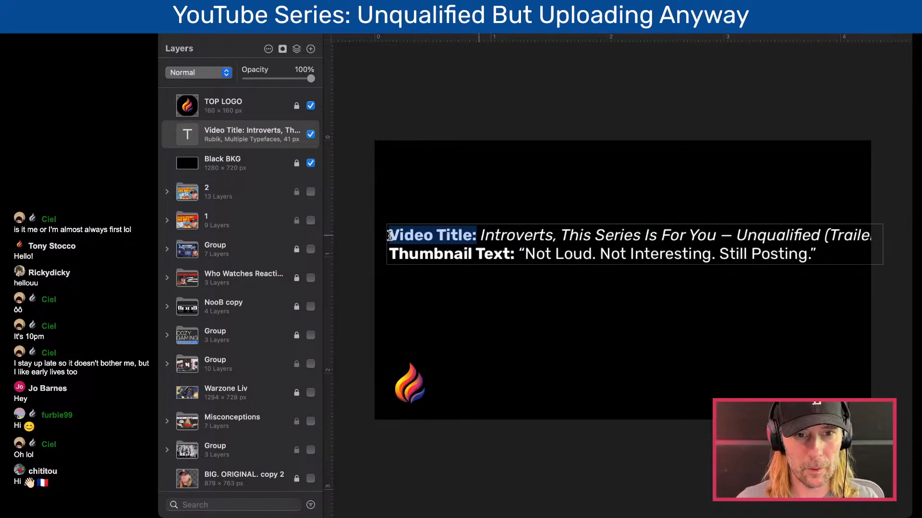
left_click(480, 235)
left_click_drag(480, 235, 888, 234)
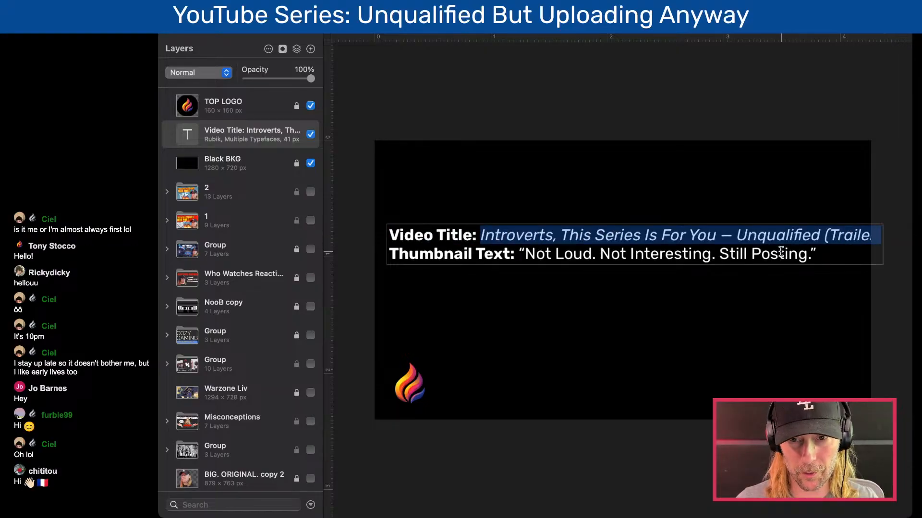
left_click(603, 191)
left_click(603, 242)
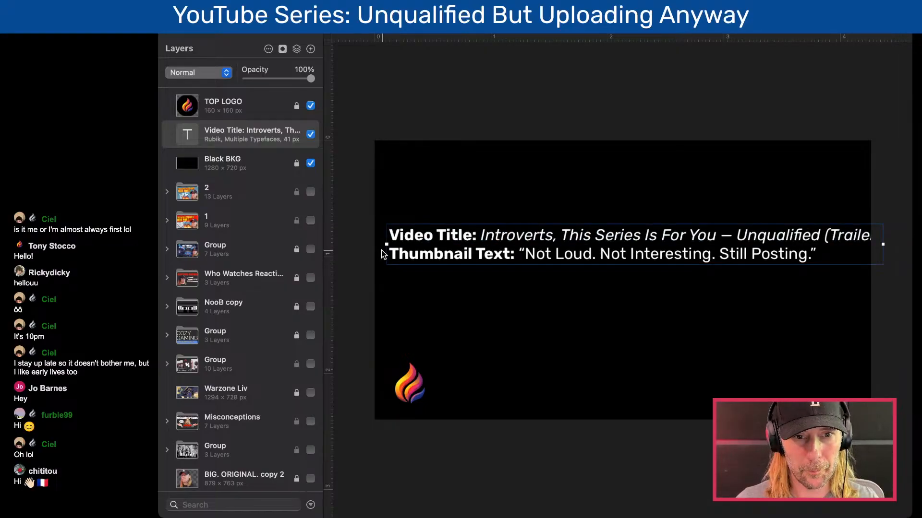
- Narrow the text box so both entries wrap inside the canvas, and place it in the upper part of the canvas
left_click_drag(384, 247, 504, 247)
left_click_drag(610, 223, 512, 222)
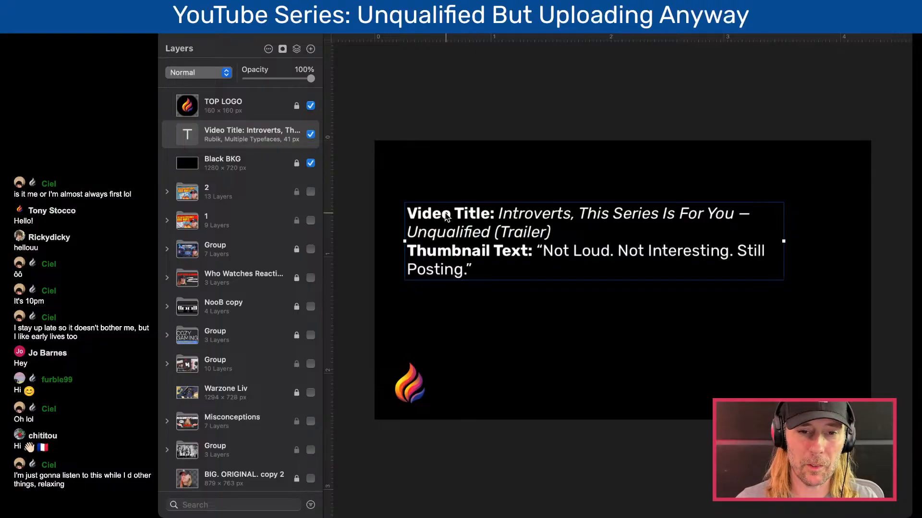
left_click_drag(464, 215, 468, 204)
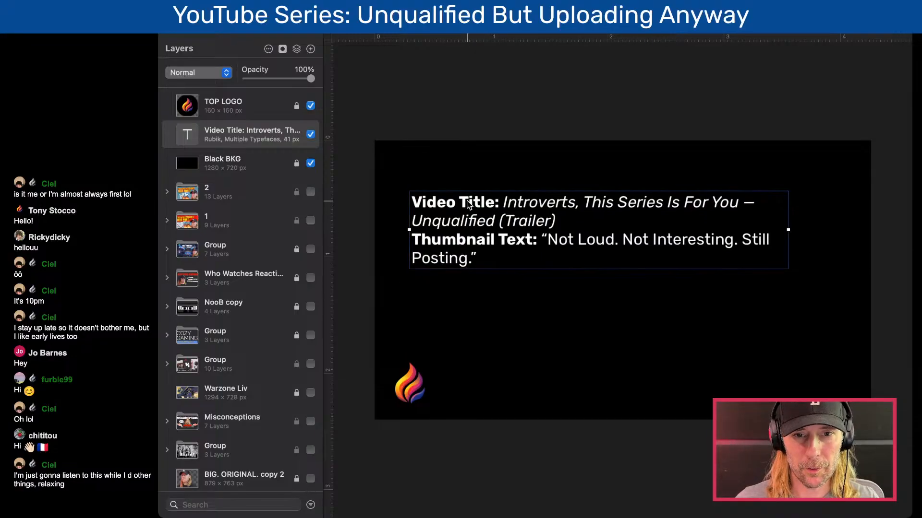
- Delete the complete "Video Title:" entry, including its label, from the text block
double_click(538, 221)
left_click(568, 222)
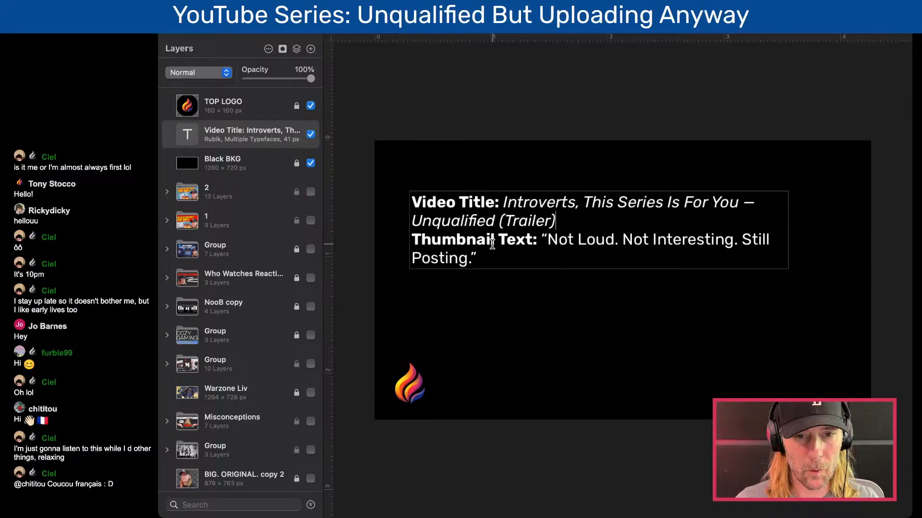
left_click_drag(590, 219, 383, 208)
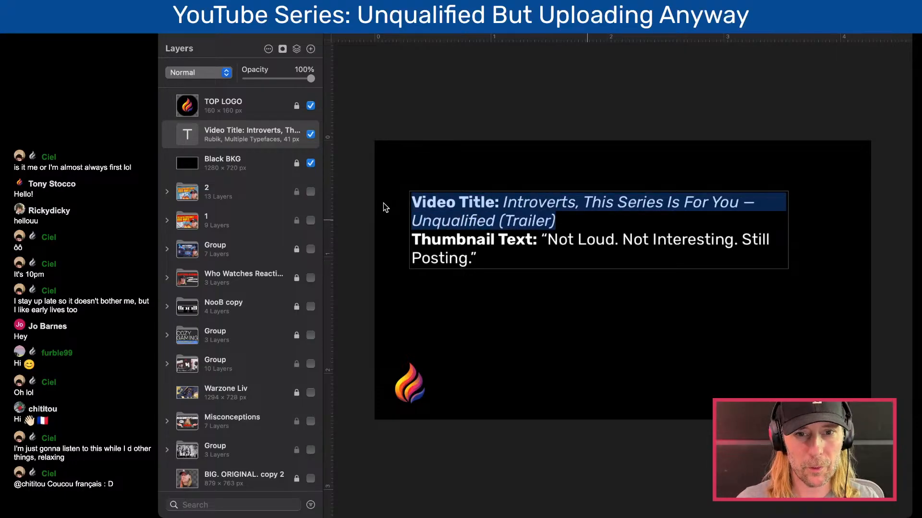
key("BackSpace")
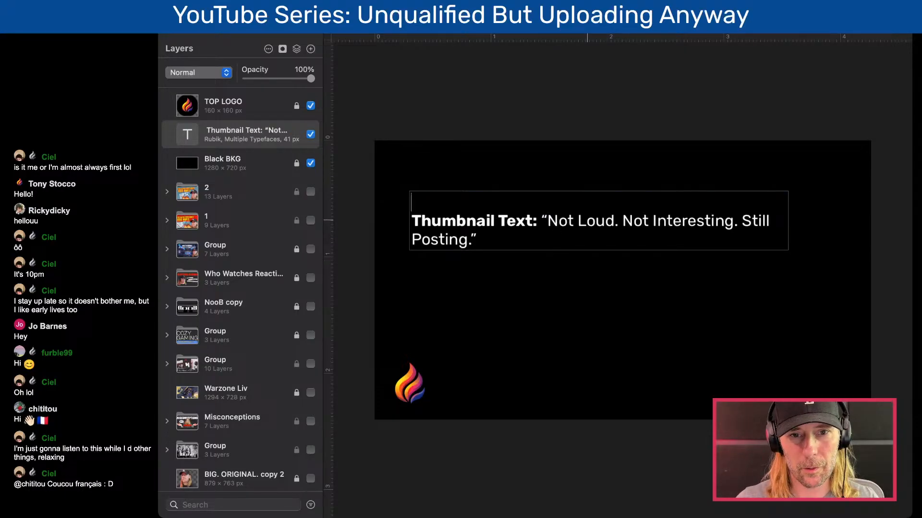
- Remove the "Thumbnail Text:" label and both quotation marks, keeping only "Not Loud. Not Interesting. Still Posting."
left_click_drag(546, 215, 392, 218)
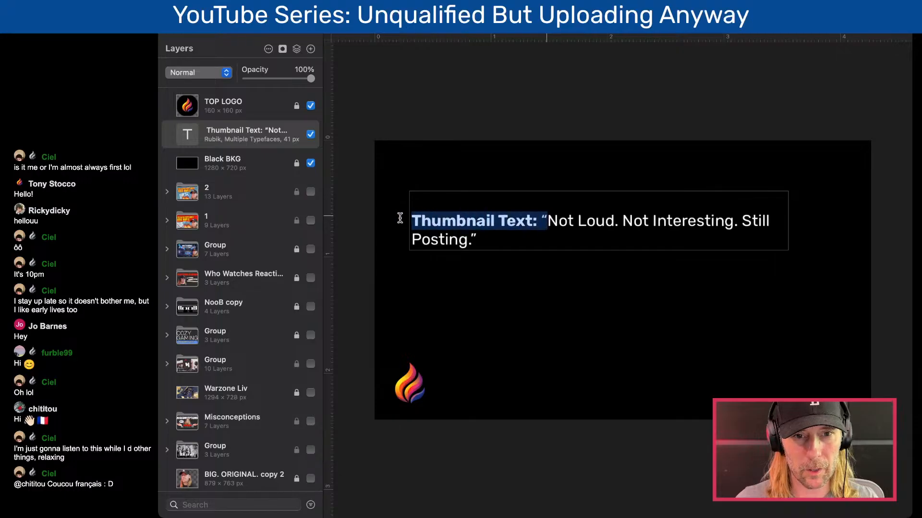
key("BackSpace")
key("Down")
key("BackSpace")
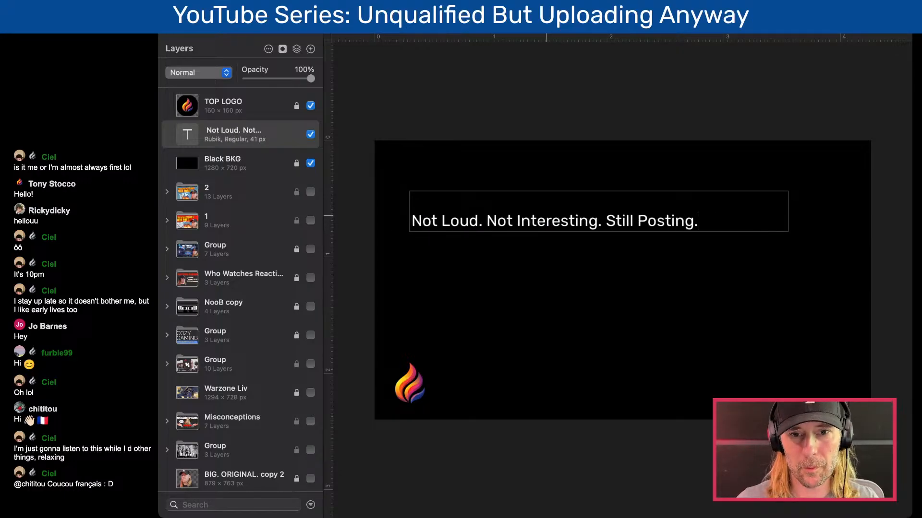
- Delete the empty line above "Not Loud. Not Interesting. Still Posting." and select the text box as an object
left_click(499, 124)
left_click(438, 222)
key("super+Left")
key("BackSpace")
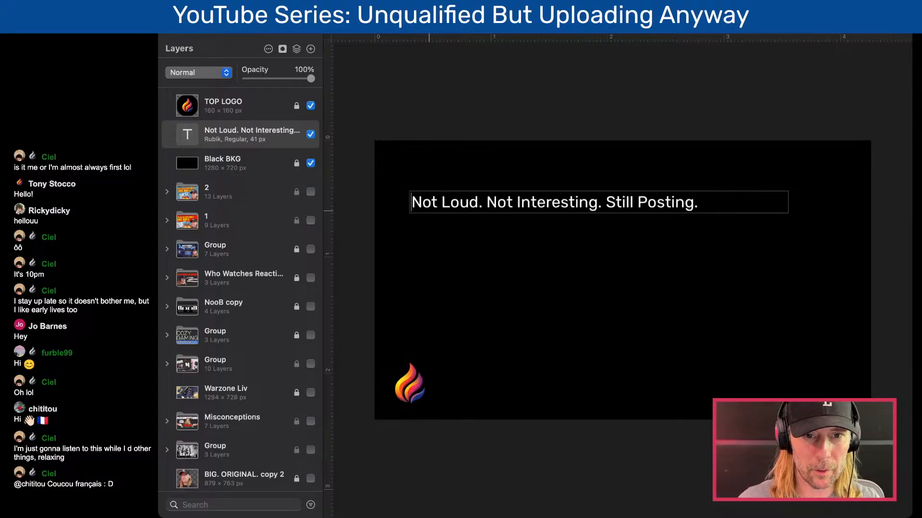
left_click(565, 118)
left_click(567, 201)
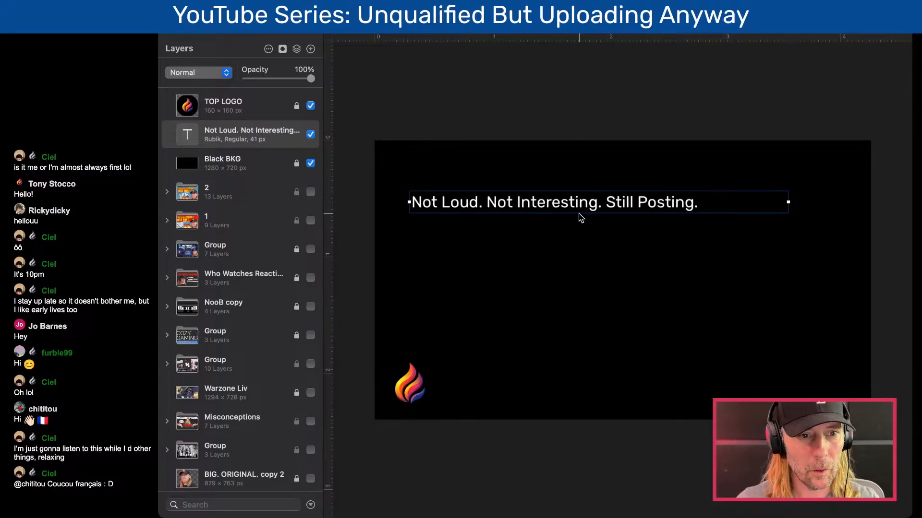
- Show the "BIG. ORIGINAL. copy 2" portrait layer, duplicate it directly above Black BKG, and unlock the duplicate
scroll(192, 469, "down", 2)
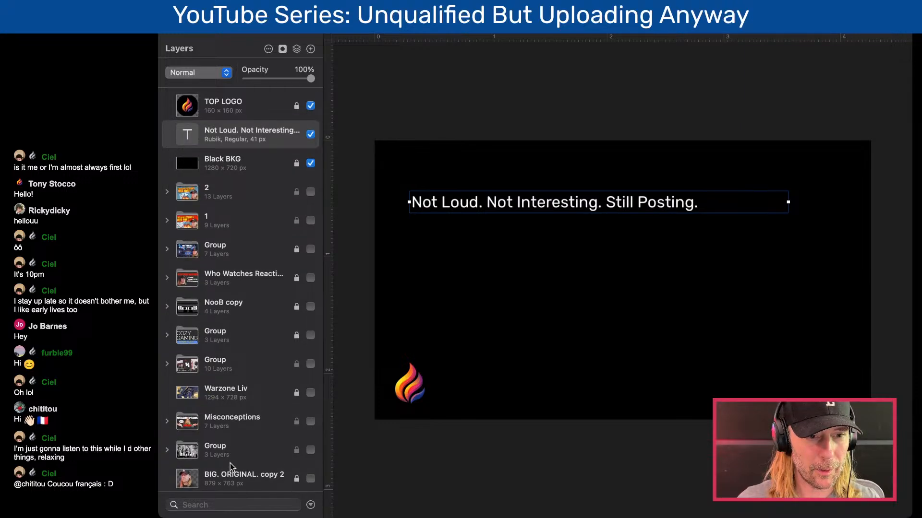
left_click(311, 479)
left_click_drag(190, 480, 220, 150)
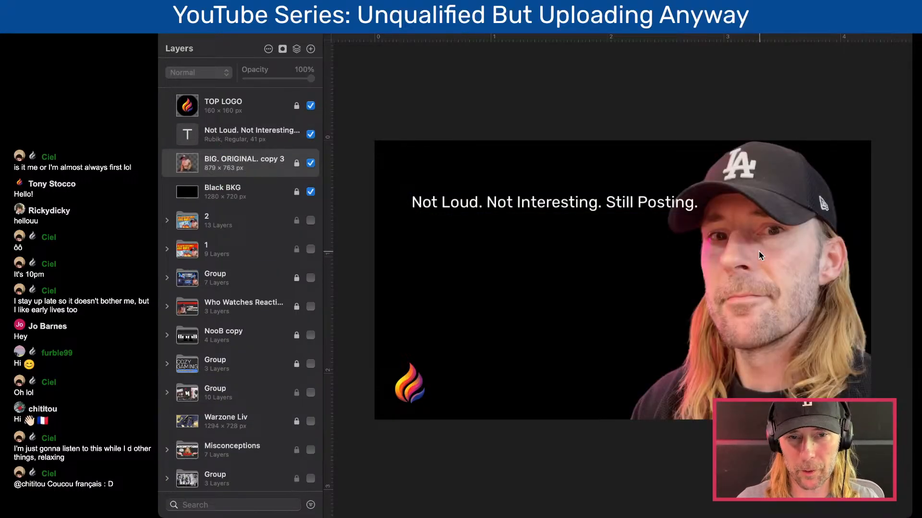
left_click(297, 164)
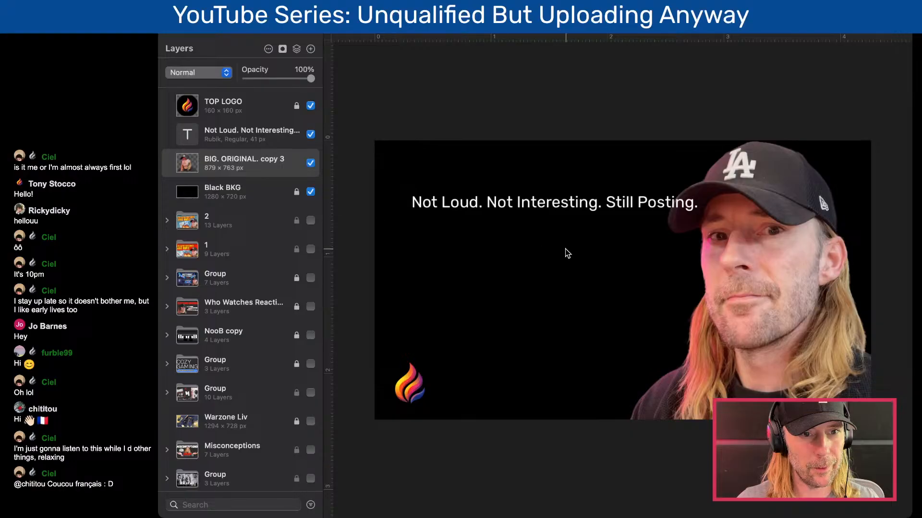
- Scale the duplicated portrait down to about 623 × 541 px and place it against the canvas's lower-right area
scroll(313, 341, "down", 2)
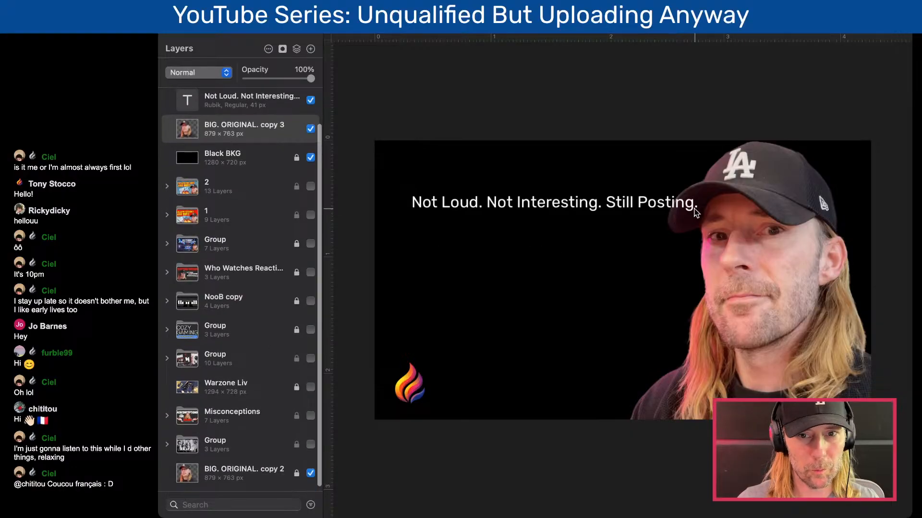
left_click(725, 211)
left_click(742, 294)
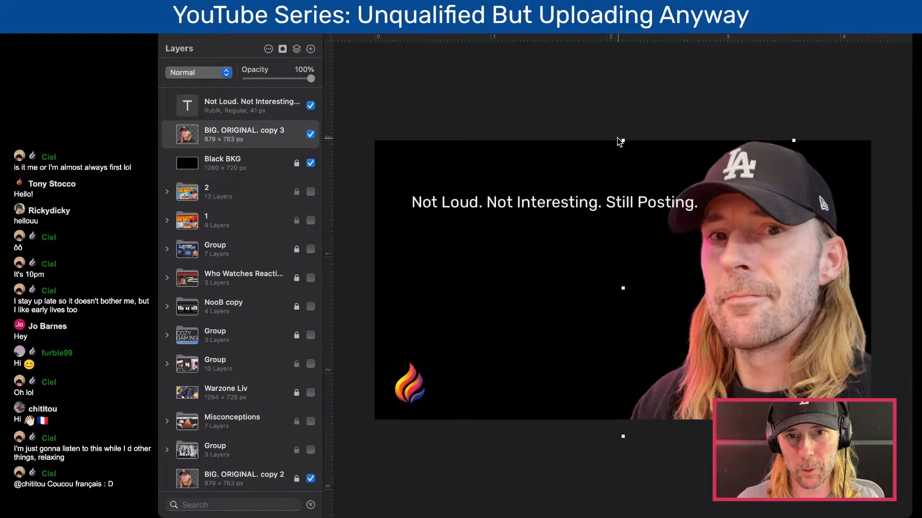
left_click_drag(621, 139, 723, 224)
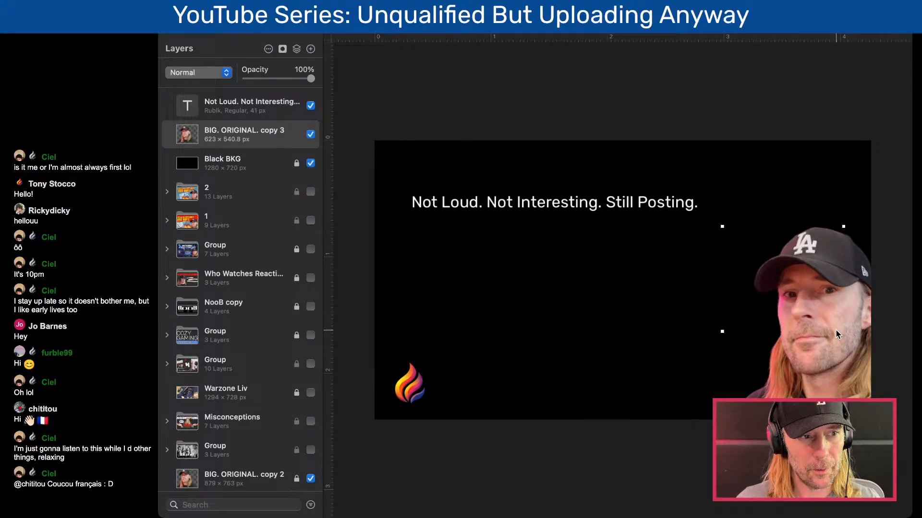
left_click_drag(830, 331, 820, 310)
- Move the "Not Loud. Not Interesting. Still Posting." text slightly lower and narrow its box so it clears the portrait
left_click(560, 211)
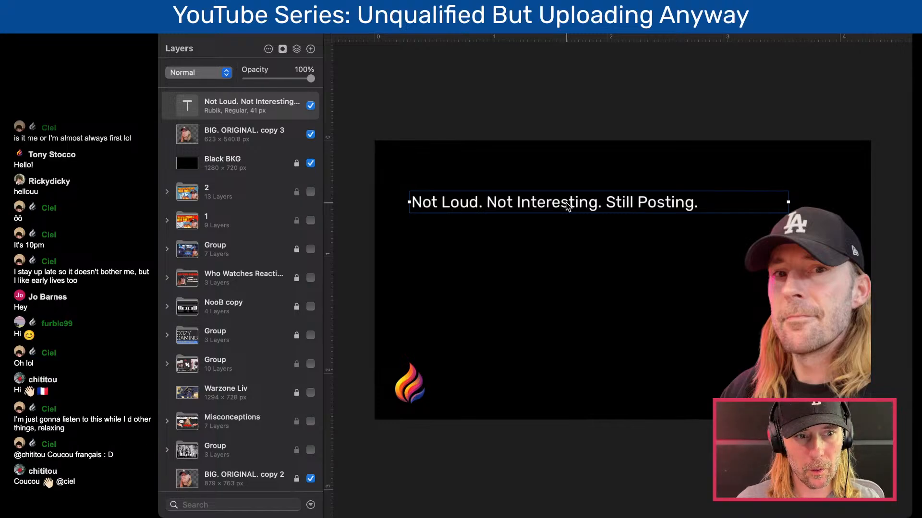
left_click_drag(559, 208, 554, 224)
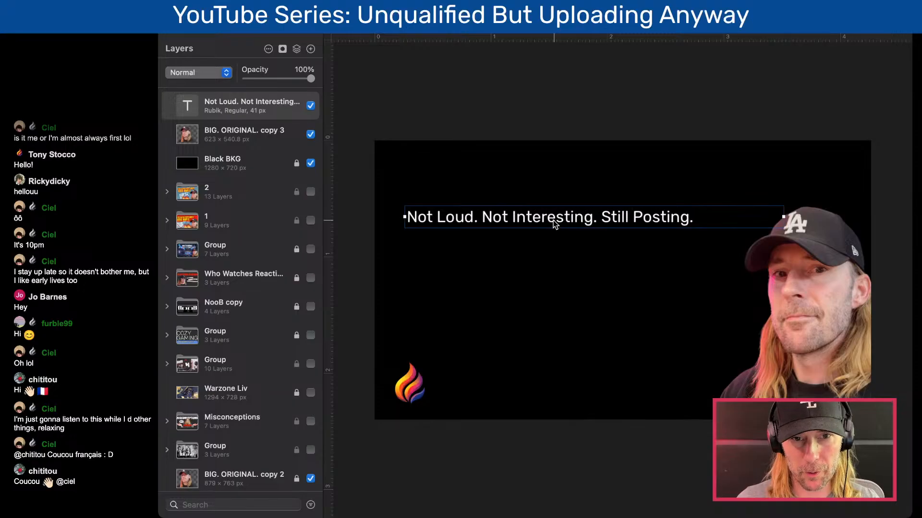
left_click_drag(783, 217, 713, 217)
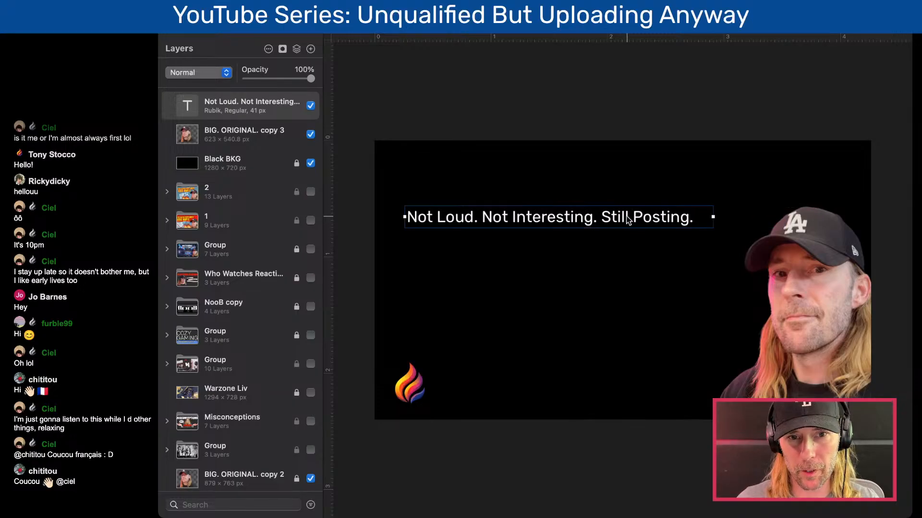
left_click_drag(552, 218, 548, 171)
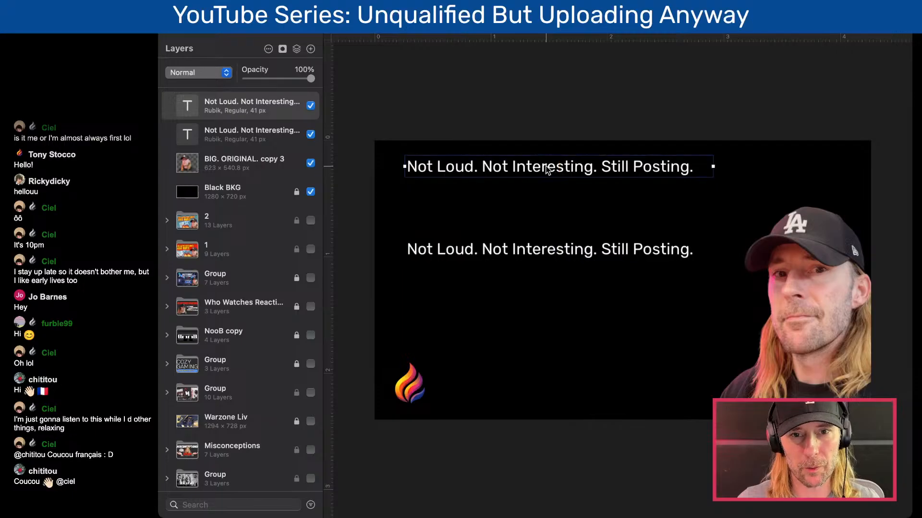
double_click(547, 168)
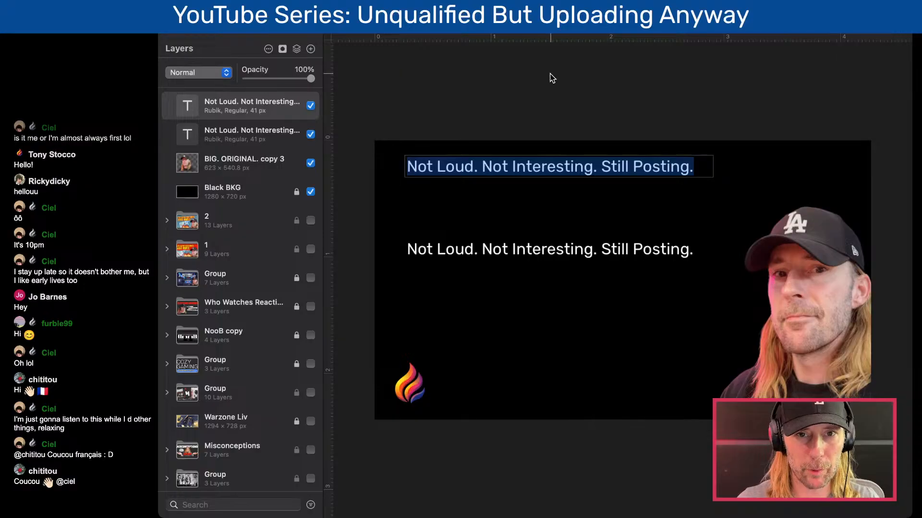
left_click(492, 168)
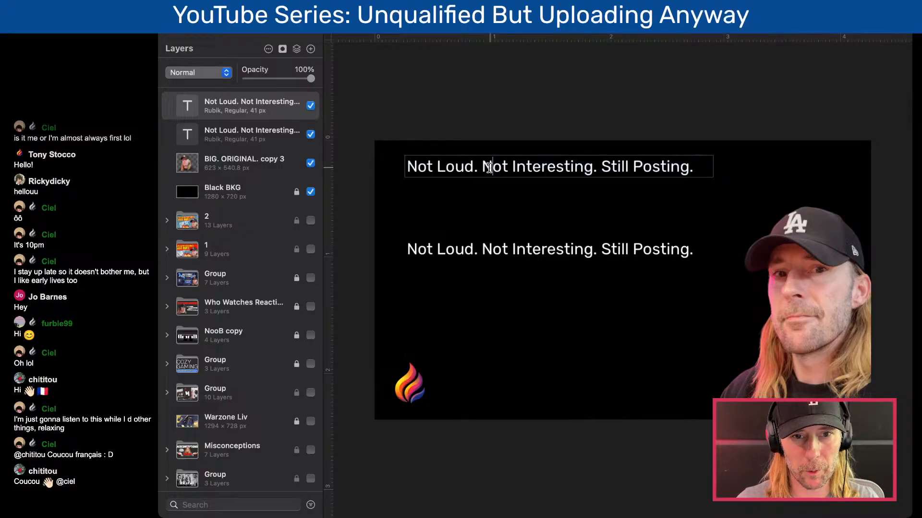
triple_click(432, 166)
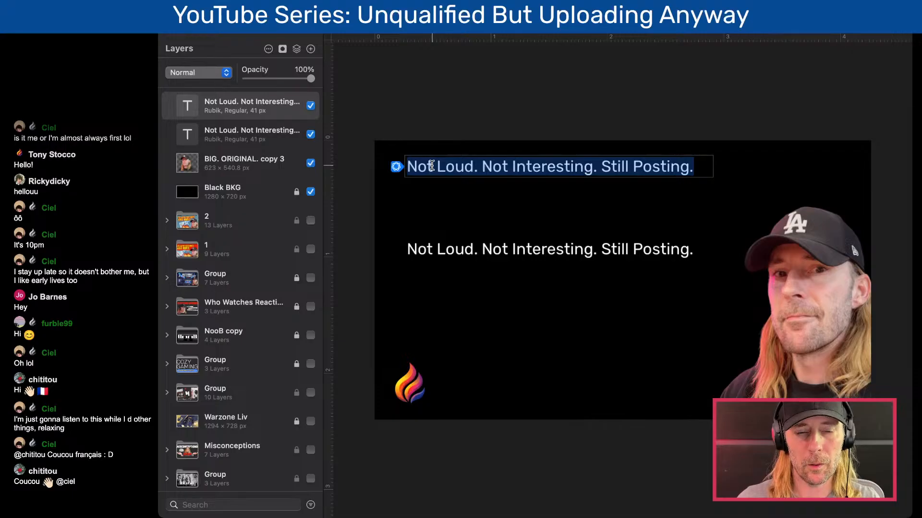
left_click(465, 106)
left_click(489, 168)
key("BackSpace")
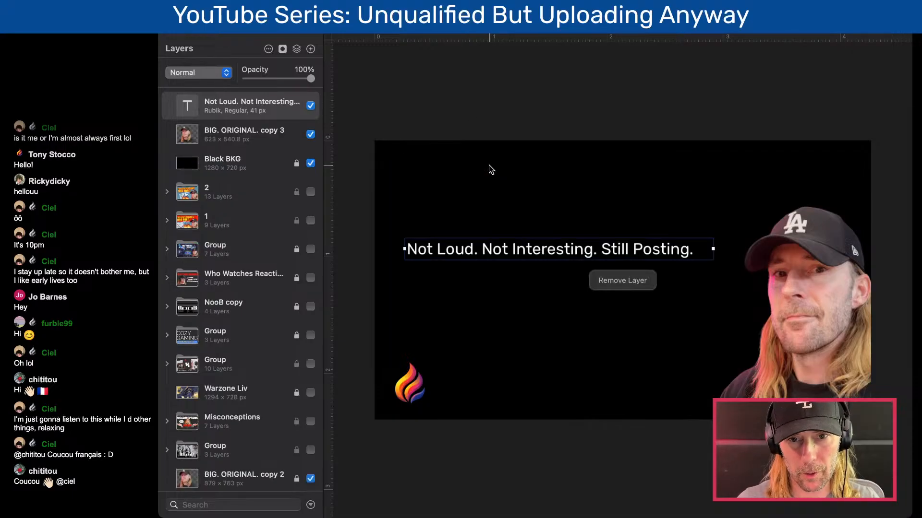
- Raise the remaining text box and break its sentences onto three lines: "Not Loud.", "Not Interesting." and "Still Posting."
left_click_drag(508, 249, 507, 212)
double_click(508, 211)
double_click(492, 211)
left_click(483, 212)
key("Return")
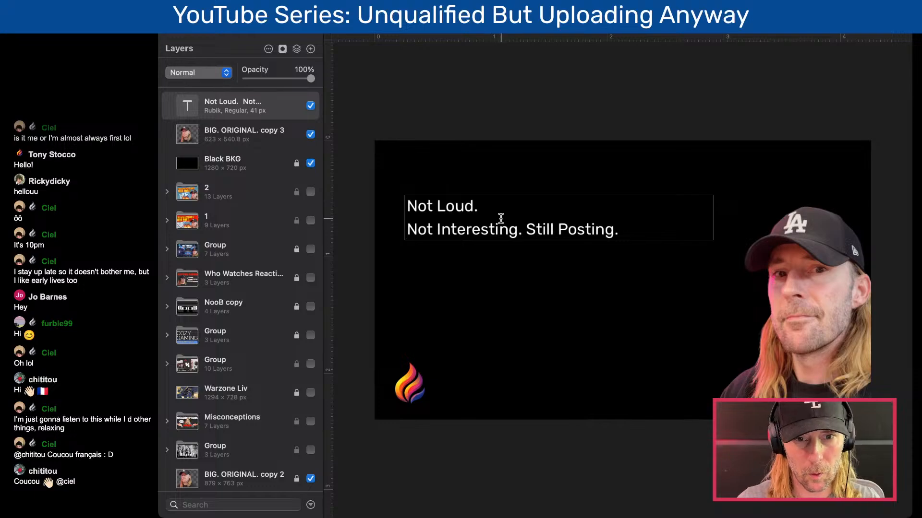
left_click(527, 229)
key("Return")
left_click(533, 166)
- Replace the word "Posting" with "Uploading" in the third line of the text
double_click(472, 253)
left_click(468, 252)
double_click(467, 253)
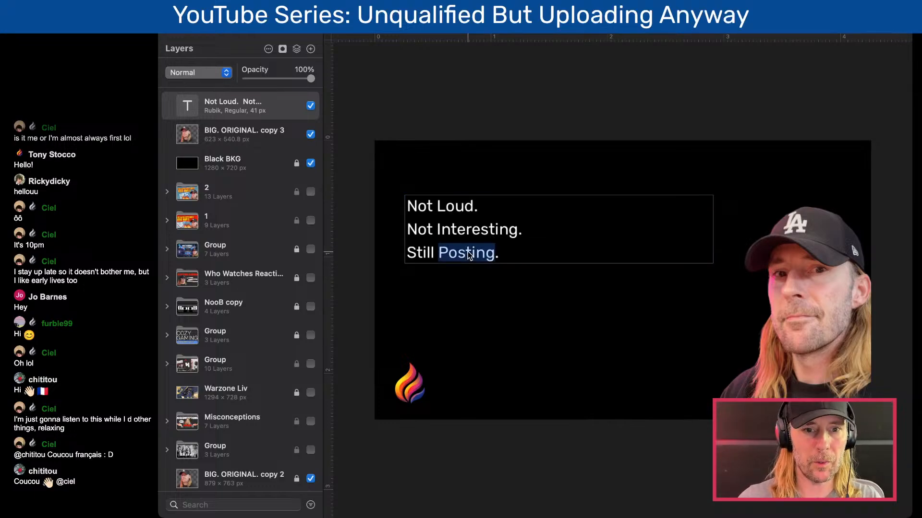
type("Uploading")
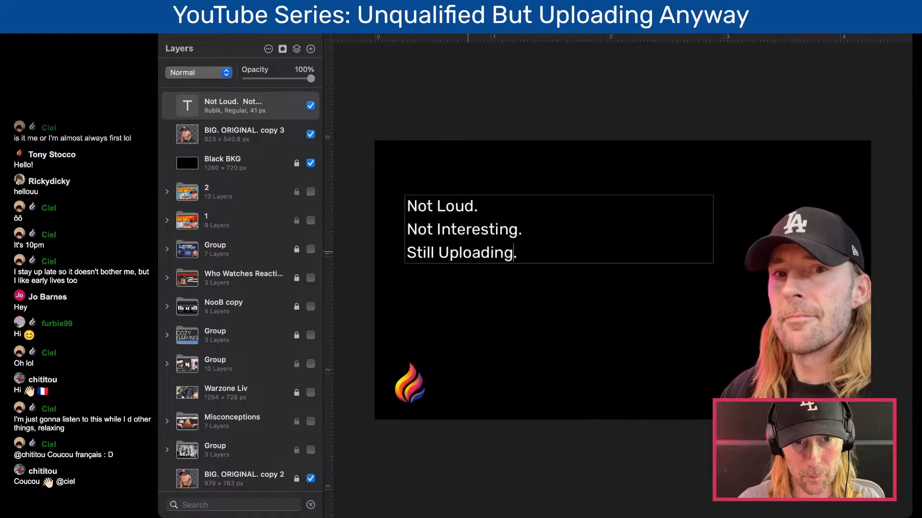
left_click(469, 165)
- Narrow the three-line text box and move it to the vertical middle of the canvas, between the logo and the portrait
left_click(466, 234)
left_click_drag(465, 234, 486, 255)
left_click_drag(730, 250, 613, 250)
left_click_drag(502, 254, 530, 265)
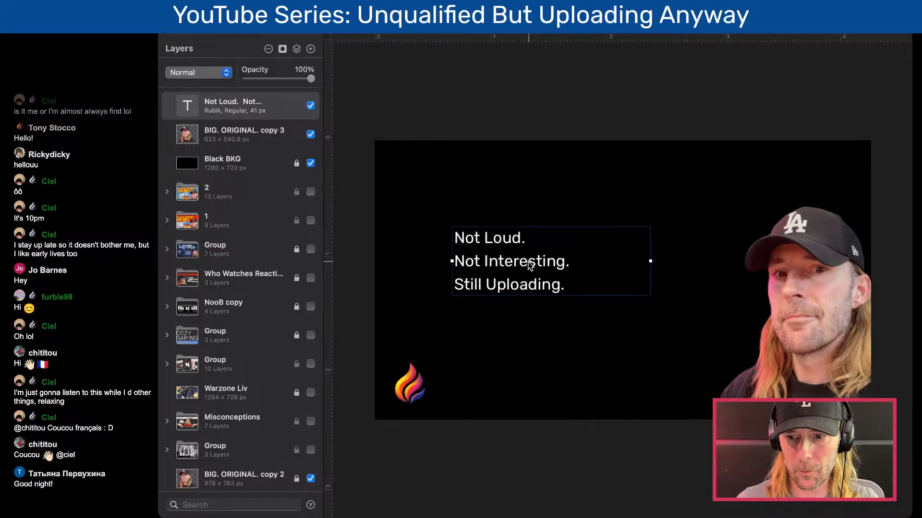
left_click_drag(515, 264, 520, 275)
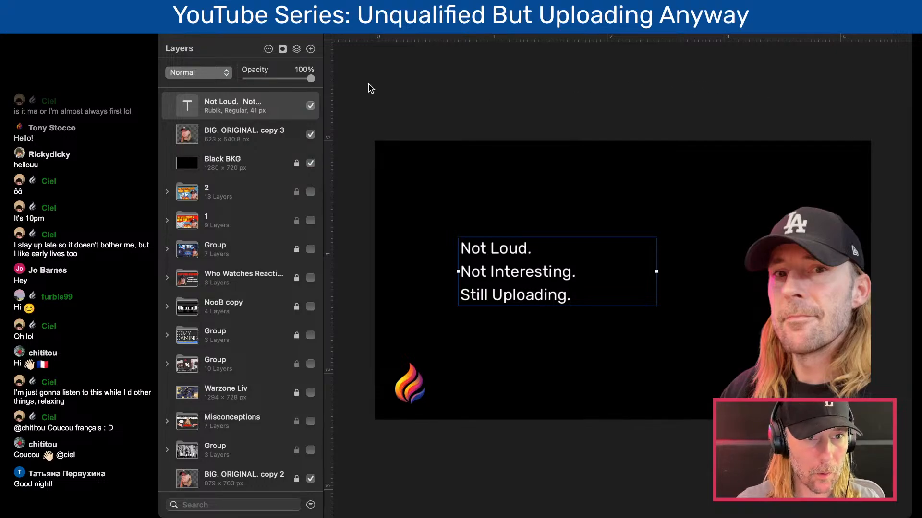
- Duplicate the three-line text box below the original and replace its content with the copied title "Introverts, This Series Is For You — Unqualified (Trailer)"
left_click(263, 31)
double_click(520, 293)
left_click(555, 340)
left_click(545, 291)
left_click_drag(545, 290, 555, 390)
triple_click(541, 390)
key("super+a")
key("super+v")
key("super+a")
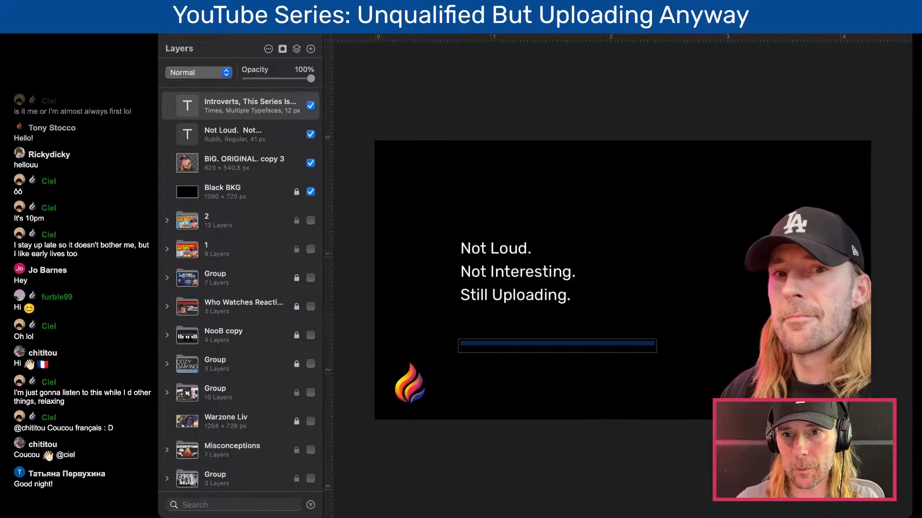
- Change the font of the pasted title text from Times to Rubik
left_click(896, 22)
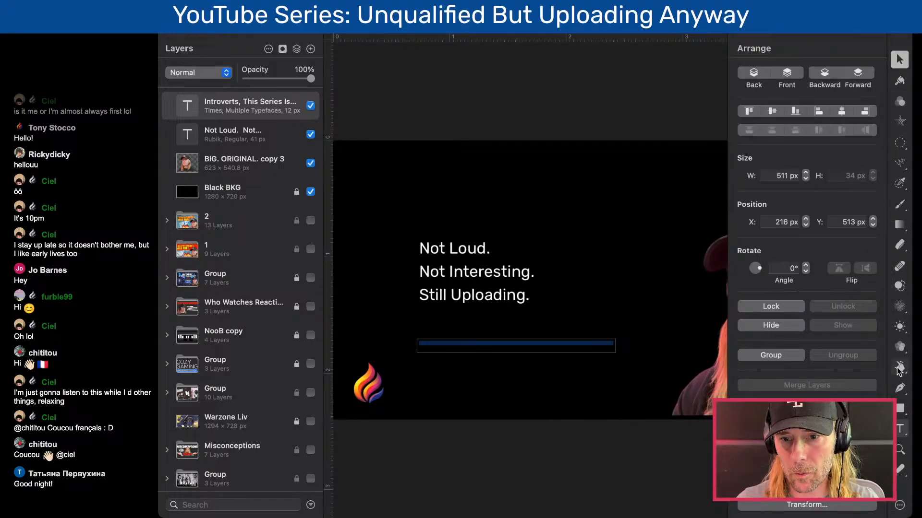
left_click(899, 431)
left_click(848, 222)
left_click_drag(732, 238, 695, 218)
left_click(740, 120)
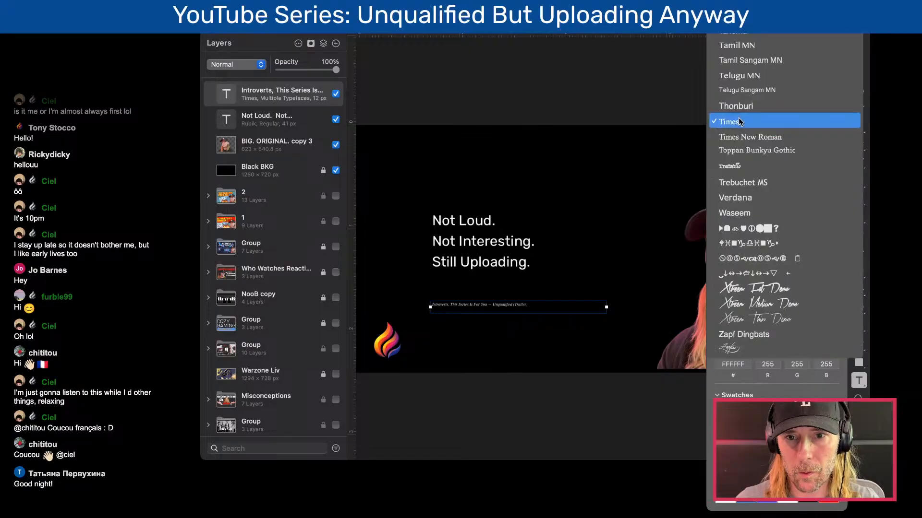
scroll(739, 120, "up", 20)
left_click(764, 133)
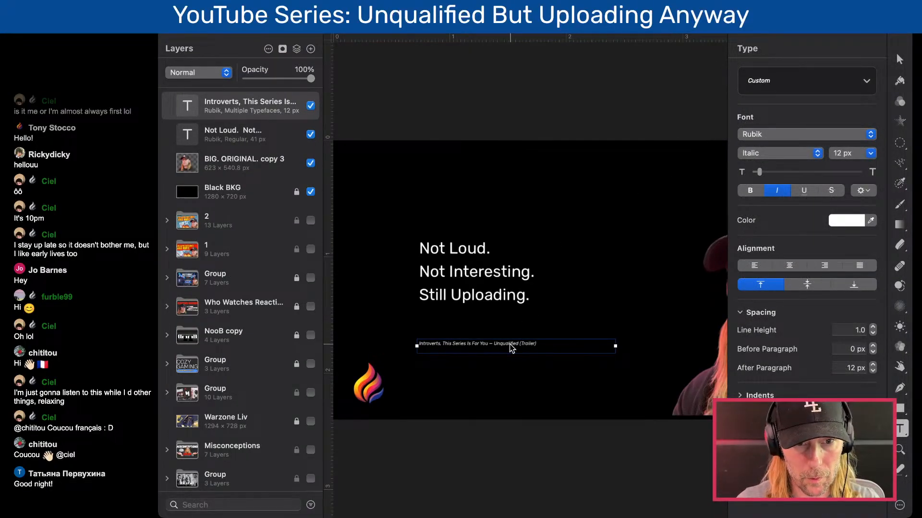
- Delete the empty trailing line from the title text and set its font size to 26 px
left_click(498, 349)
key("BackSpace")
left_click(496, 368)
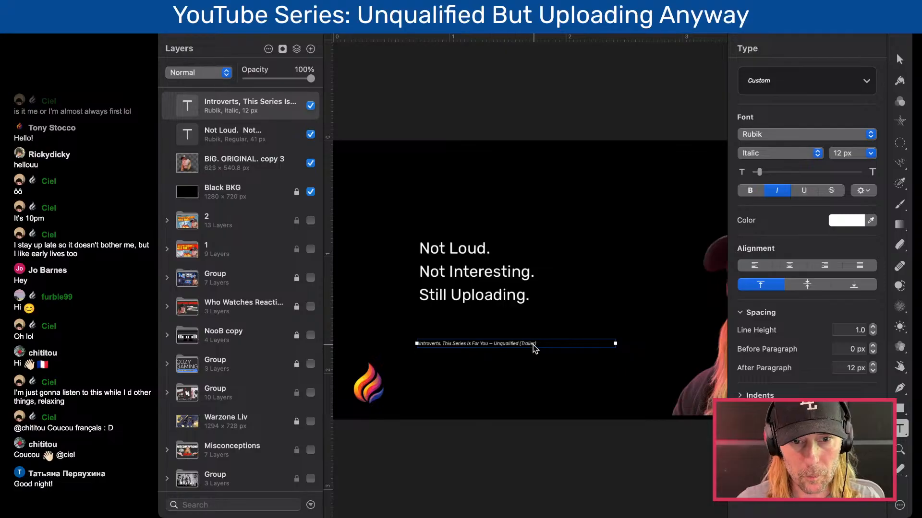
left_click_drag(759, 172, 763, 173)
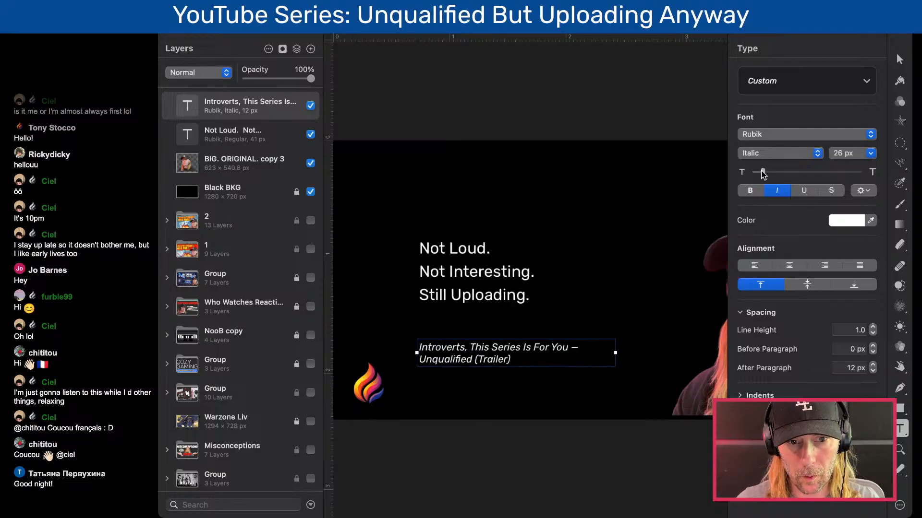
- Position the two-line title text near the bottom edge of the canvas, beside the flame logo
left_click_drag(538, 352, 553, 374)
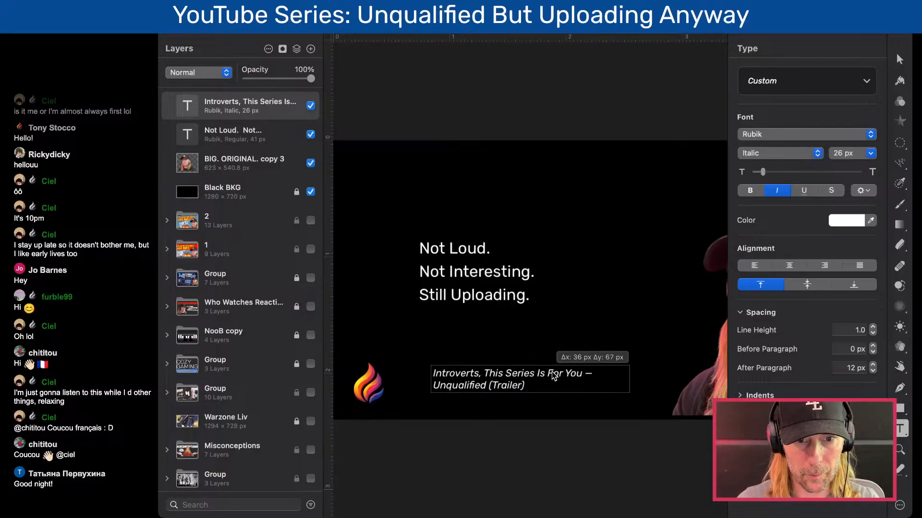
scroll(552, 373, "up", 5)
scroll(553, 374, "up", 2)
scroll(469, 390, "left", 3)
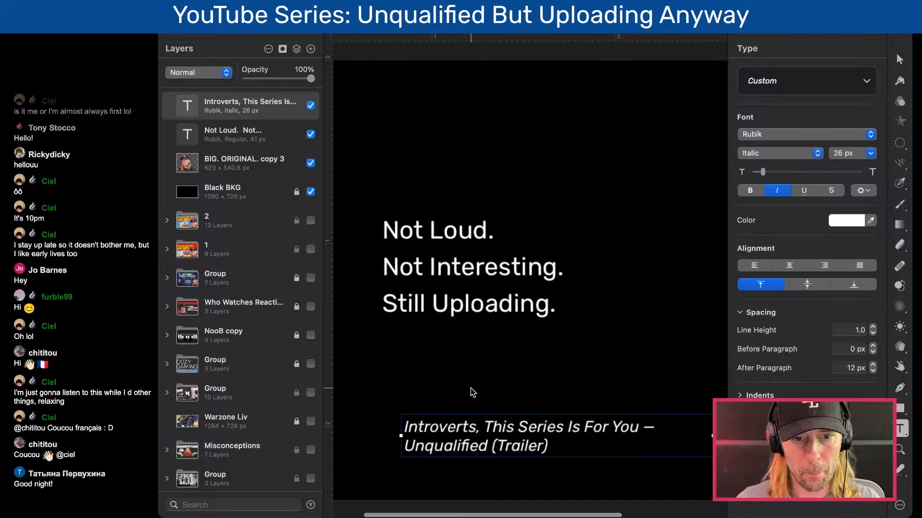
left_click_drag(515, 435, 454, 398)
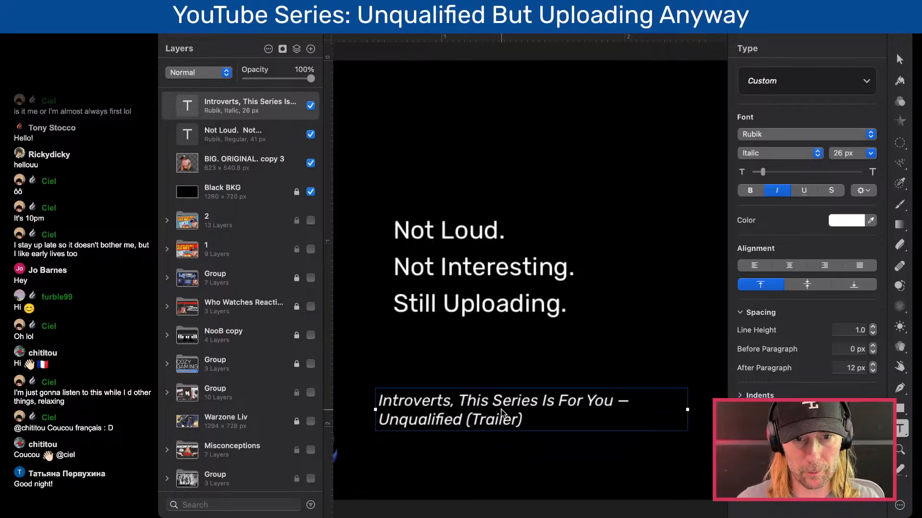
scroll(502, 414, "left", 3)
scroll(503, 415, "down", 5)
scroll(504, 414, "down", 3)
scroll(504, 413, "right", 3)
left_click_drag(450, 361, 468, 382)
scroll(469, 383, "up", 5)
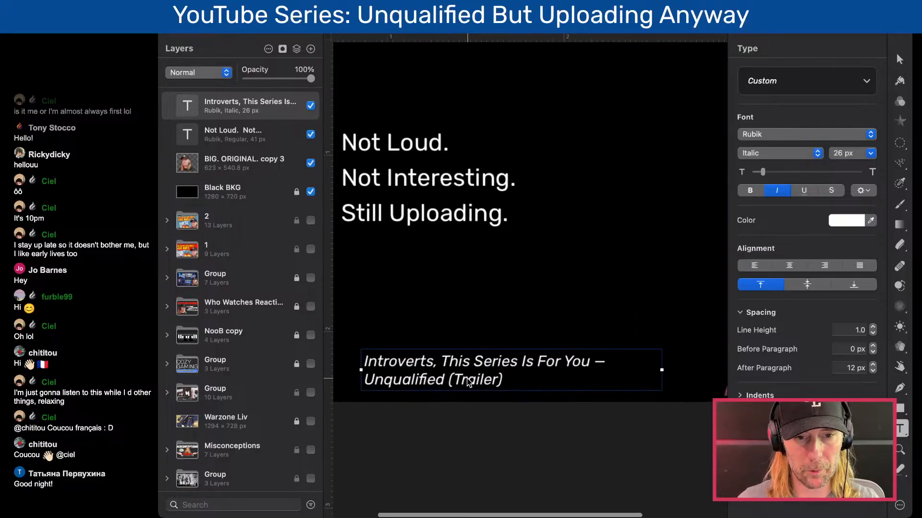
scroll(468, 382, "down", 1)
scroll(468, 383, "up", 3)
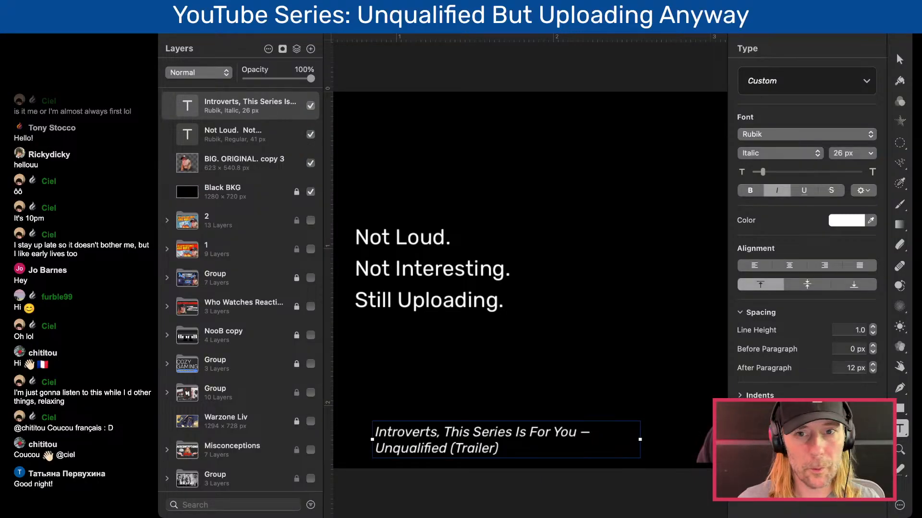
scroll(447, 373, "left", 3)
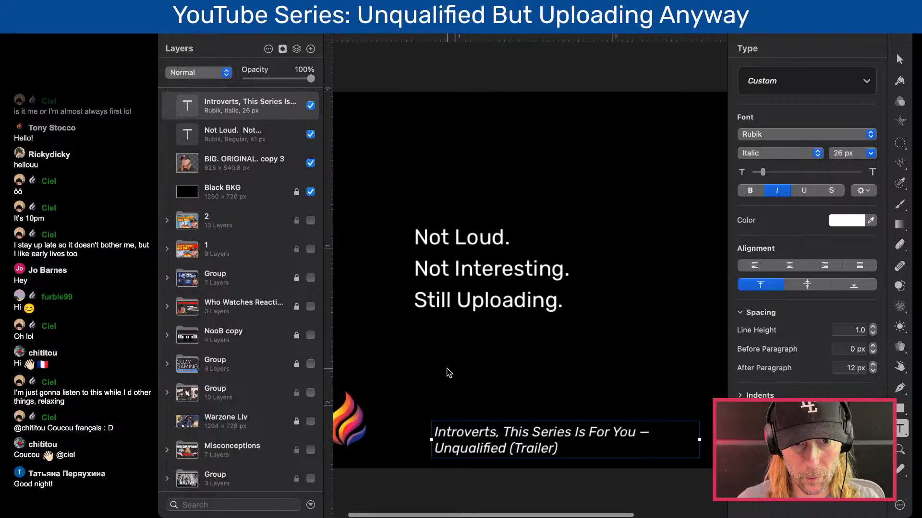
scroll(480, 305, "down", 3)
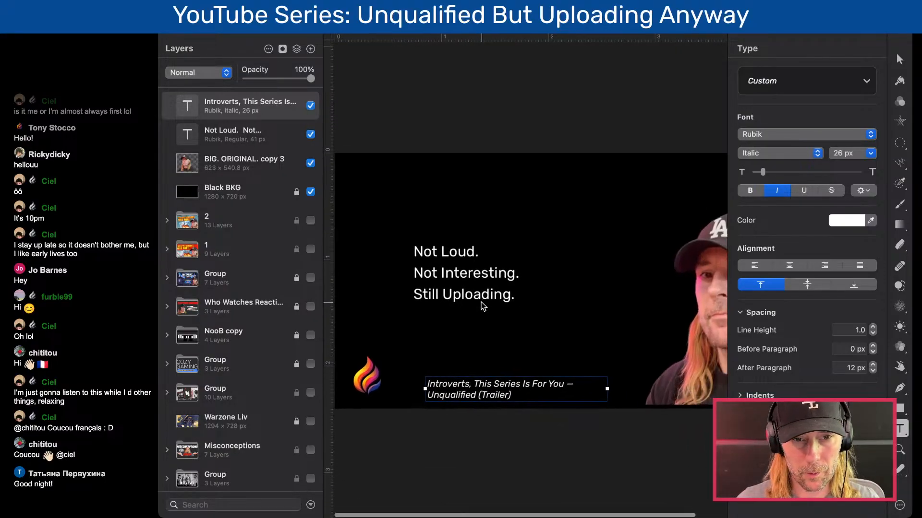
- Move the "Not Loud. Not Interesting. Still Uploading." text slightly lower and to the left on the canvas
left_click(479, 274)
scroll(479, 277, "down", 3)
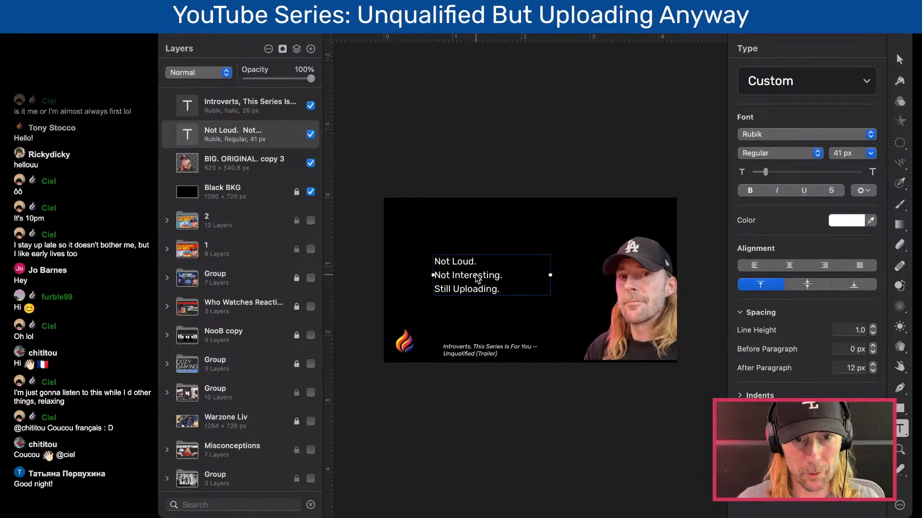
left_click_drag(465, 271, 481, 283)
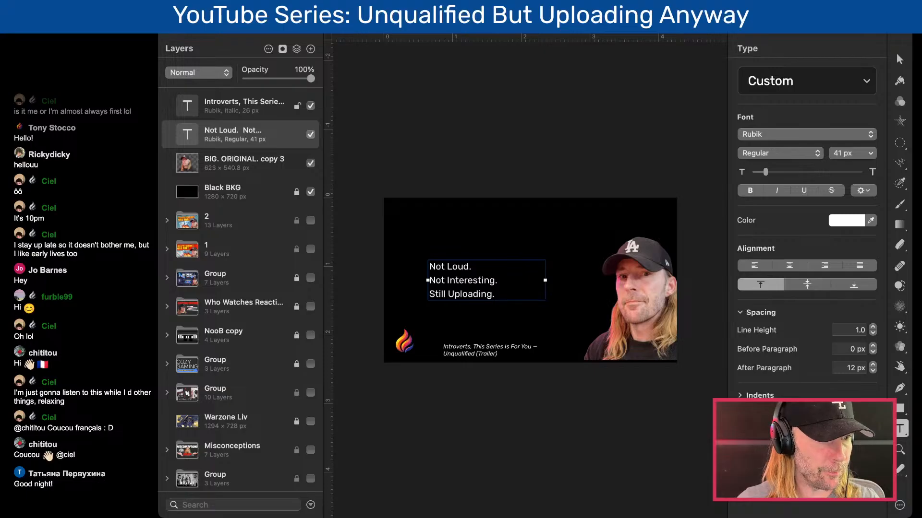
- Import the yt-creators-lockup graphic onto the canvas above the three-line text and undo the last move of its lettering shape
left_click_drag(192, 516, 475, 234)
key("super+z")
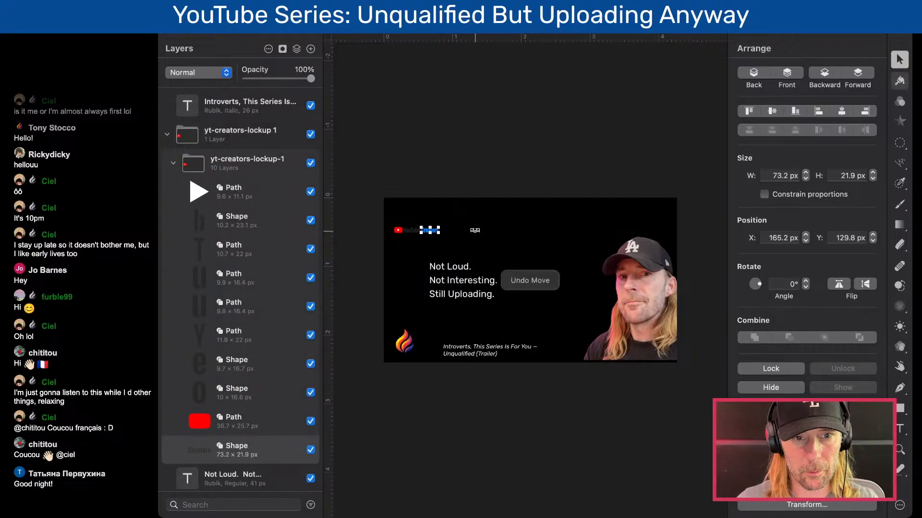
- Change the fill of the dark "YouTube Creators" lettering shapes to white, leaving out the red play icon
key("super+z")
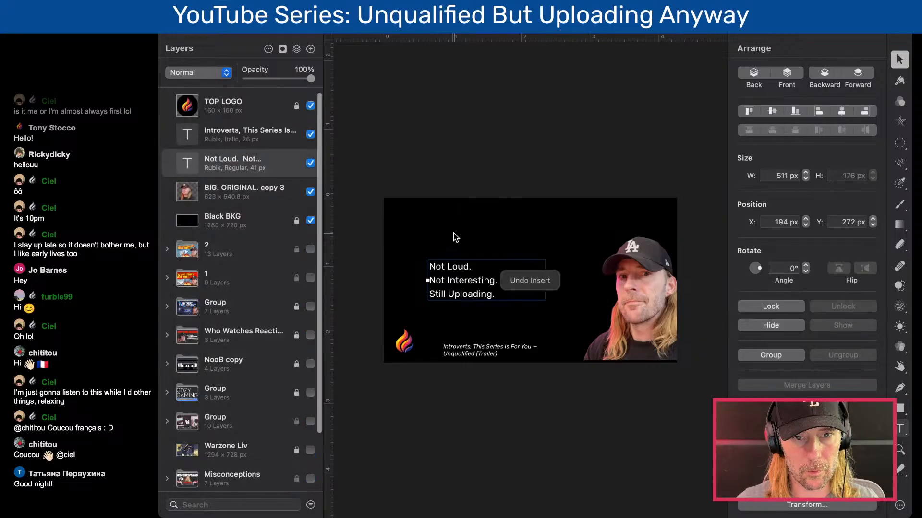
key("super+shift+z")
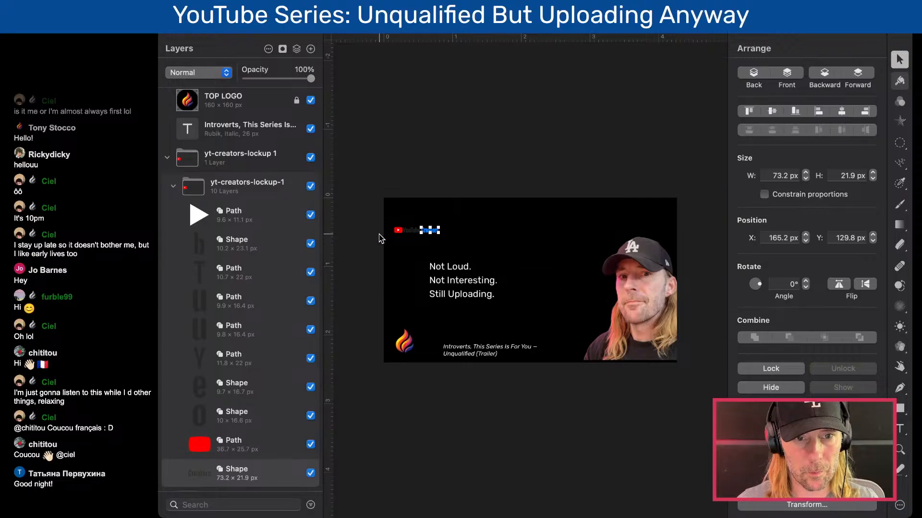
key("super+plus")
key("super+plus")
key("super+plus")
scroll(378, 235, "left", 8)
scroll(379, 235, "up", 1)
scroll(380, 239, "left", 8)
scroll(381, 239, "up", 5)
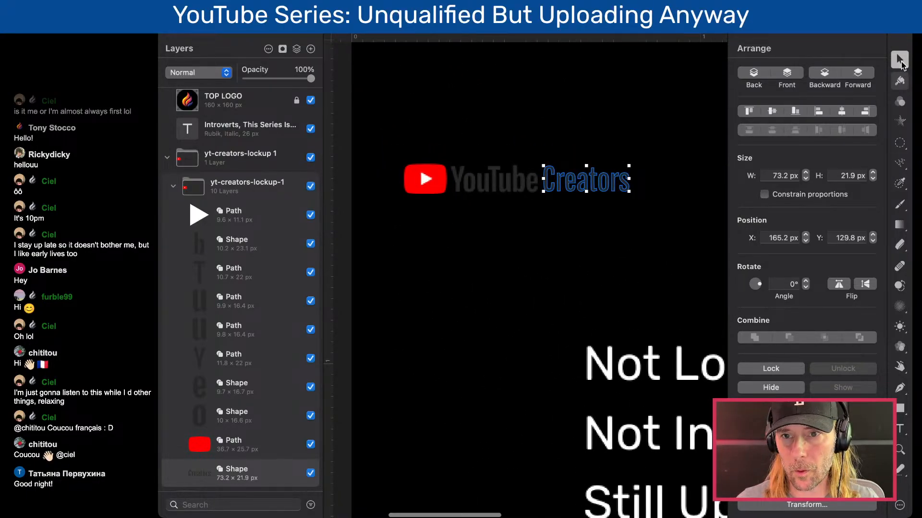
left_click(519, 182, "shift")
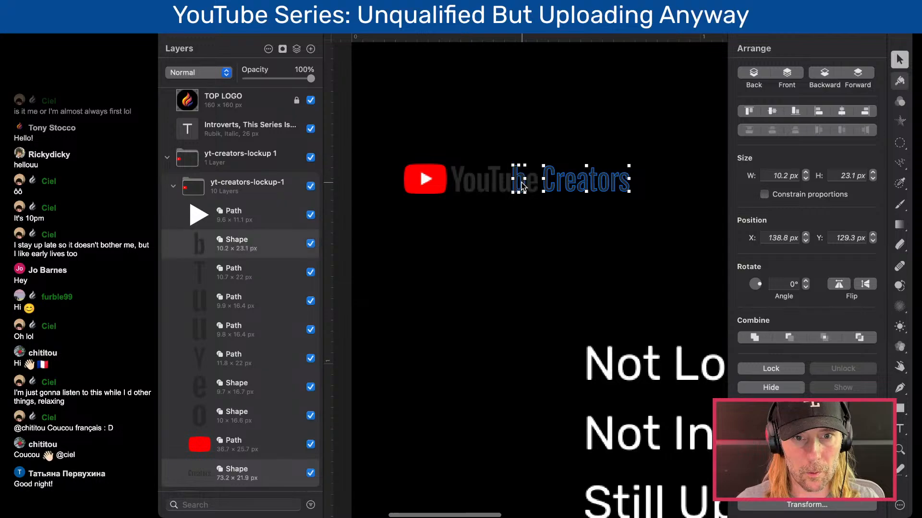
left_click(483, 233)
left_click_drag(460, 206, 639, 163)
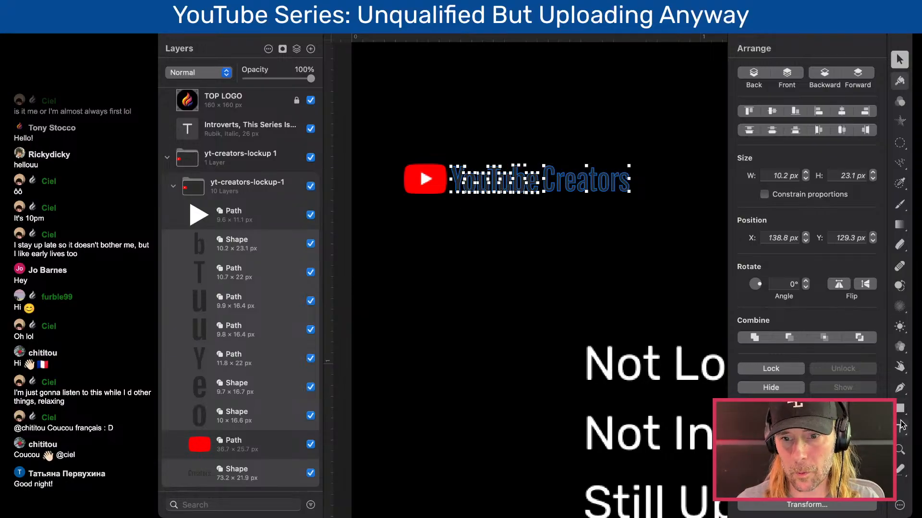
left_click(900, 81)
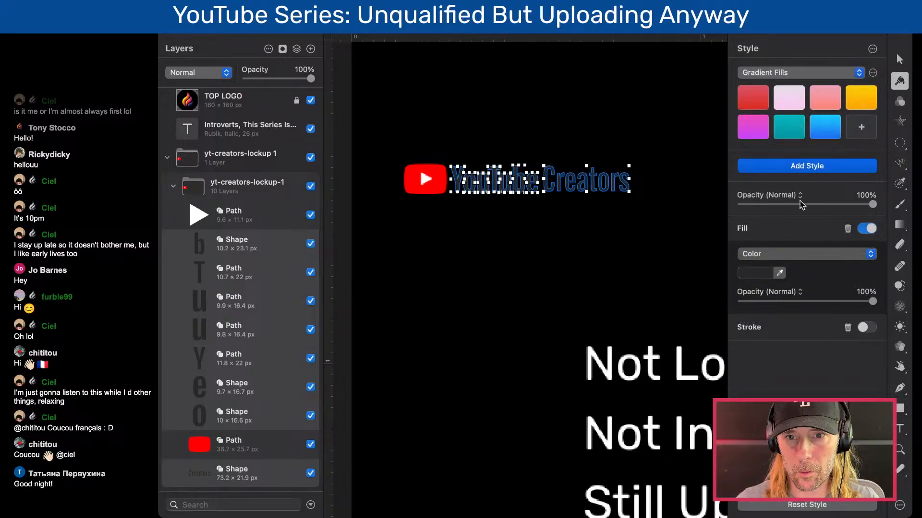
left_click(762, 270)
left_click_drag(705, 277, 705, 263)
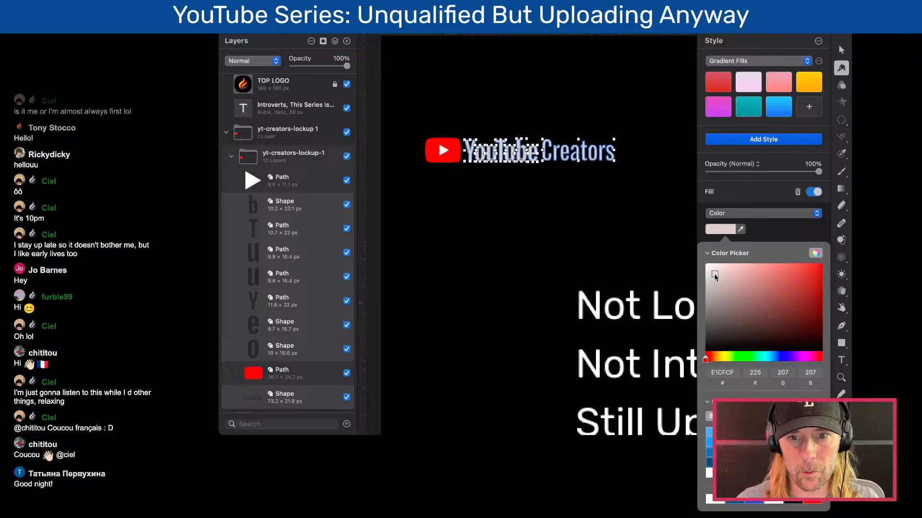
left_click(597, 221)
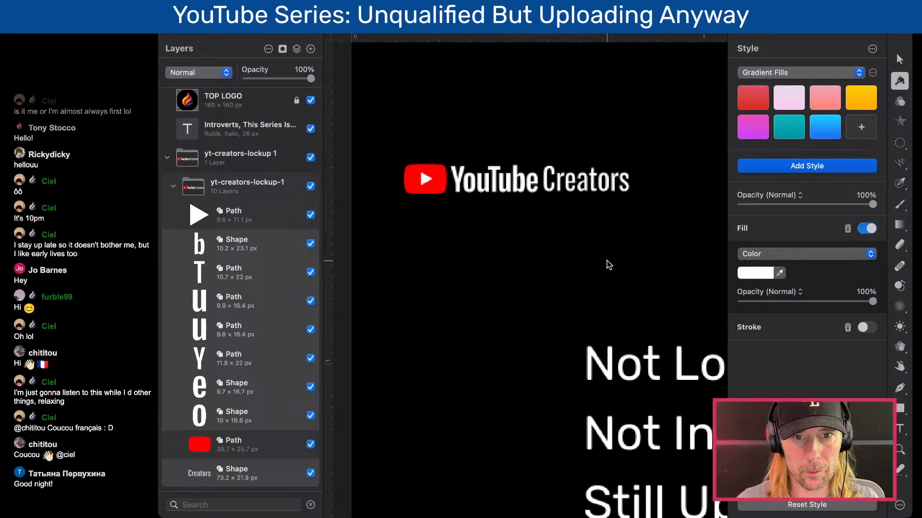
- Group the red play icon and all the "YouTube Creators" lettering shapes into one group
key("v")
key("super+0")
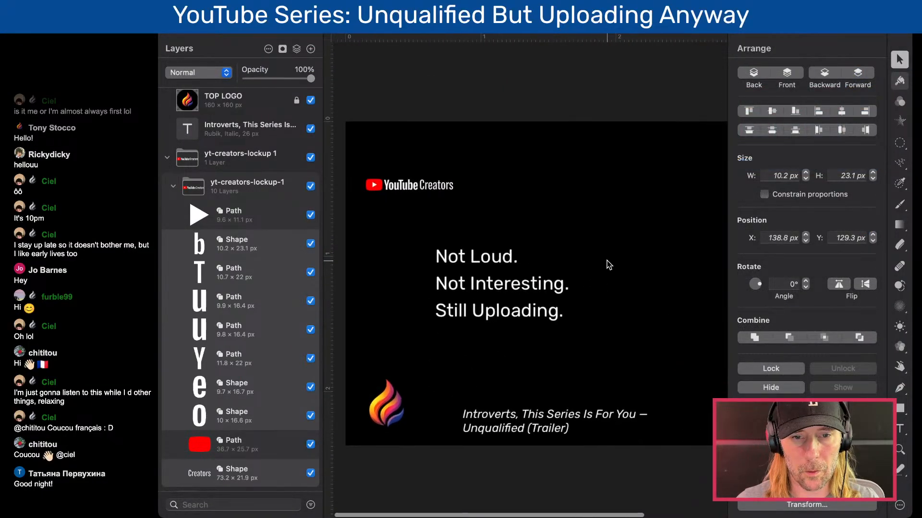
scroll(363, 184, "up", 5)
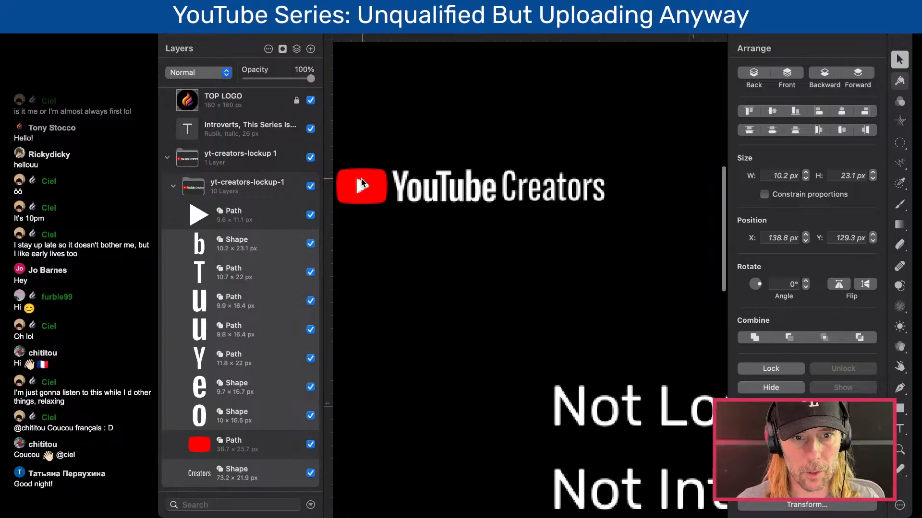
left_click_drag(355, 142, 629, 212)
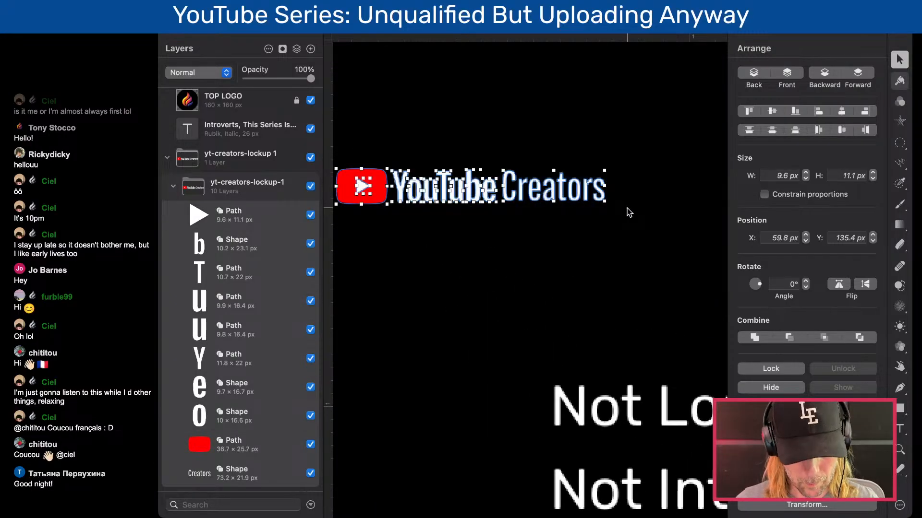
key("super+g")
- Enlarge the grouped YouTube Creators logo proportionally to 500 px wide, keeping its upper-left corner in place
key("super+0")
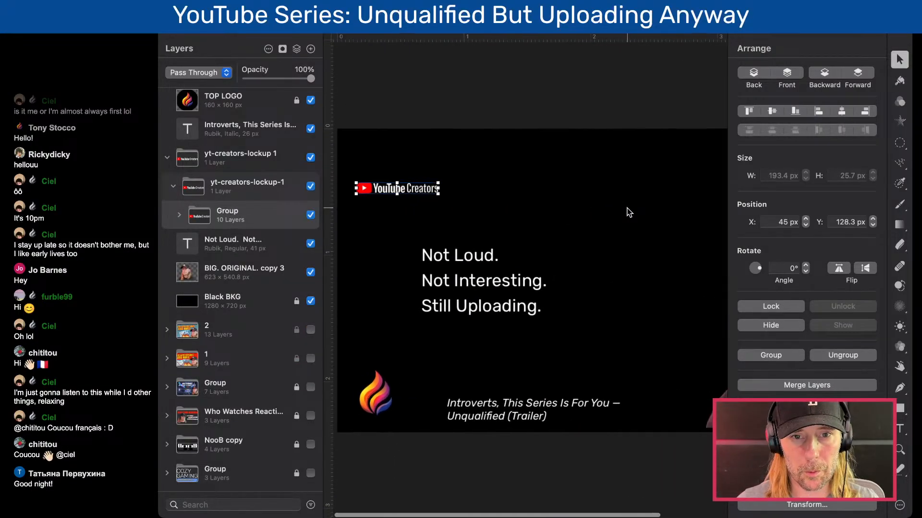
left_click_drag(434, 194, 562, 248)
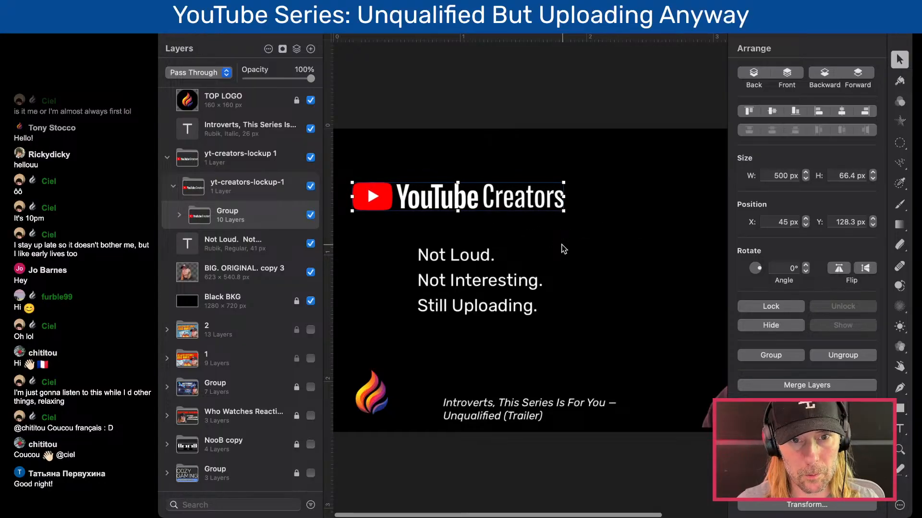
key("super+0")
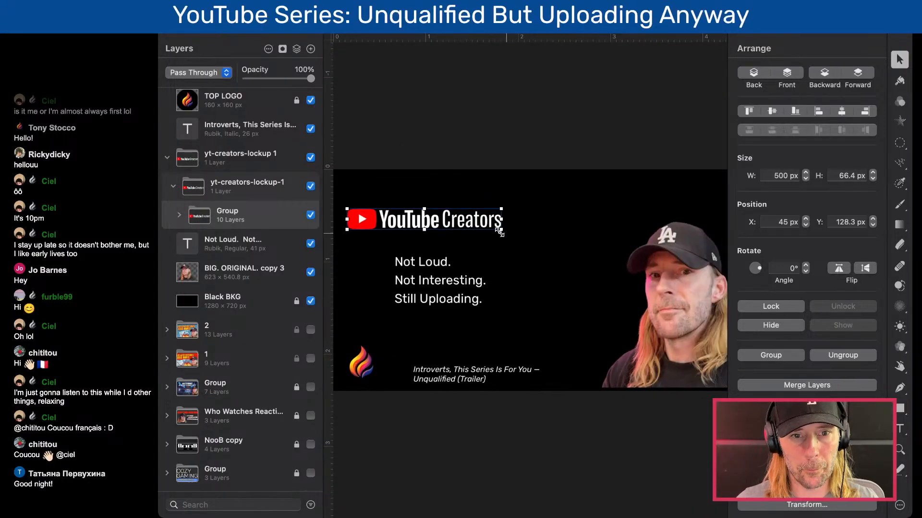
- Collapse the nested folders of the yt-creators-lockup 1 layer and select the complete logo
double_click(464, 226)
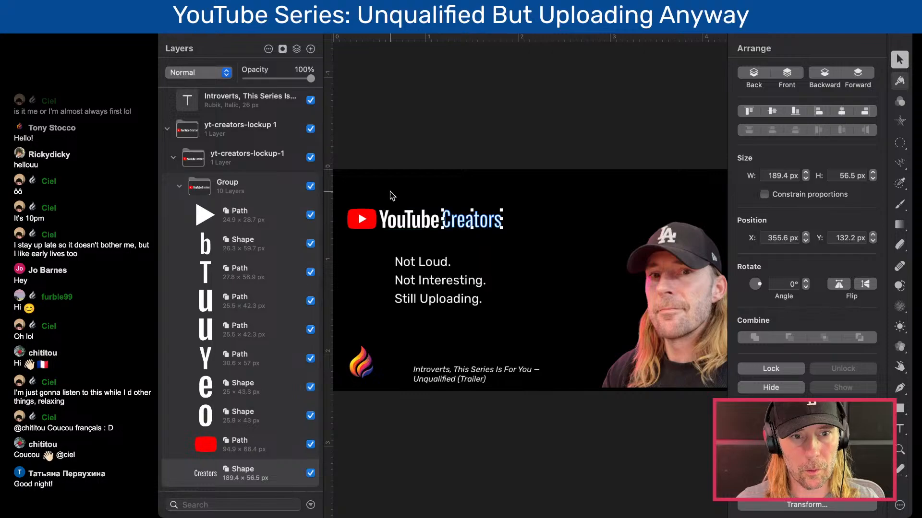
left_click(179, 186)
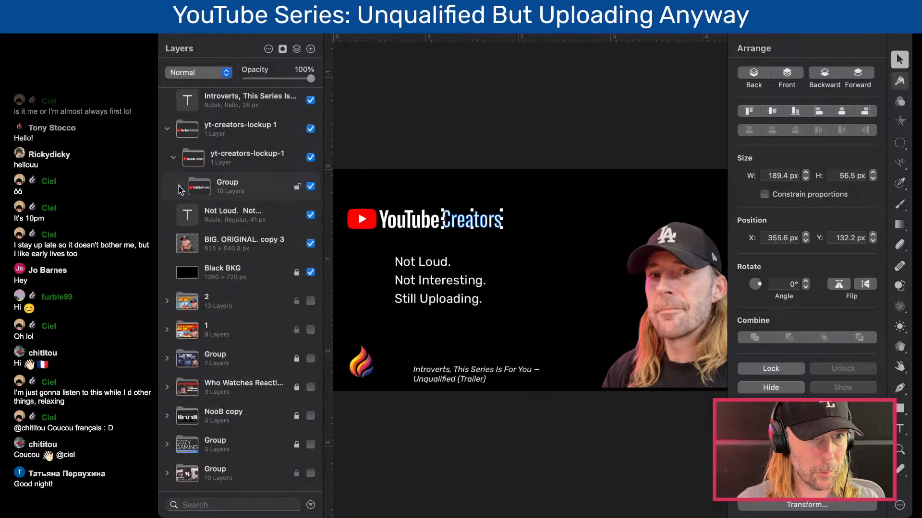
left_click(175, 159)
left_click(175, 159)
left_click(169, 132)
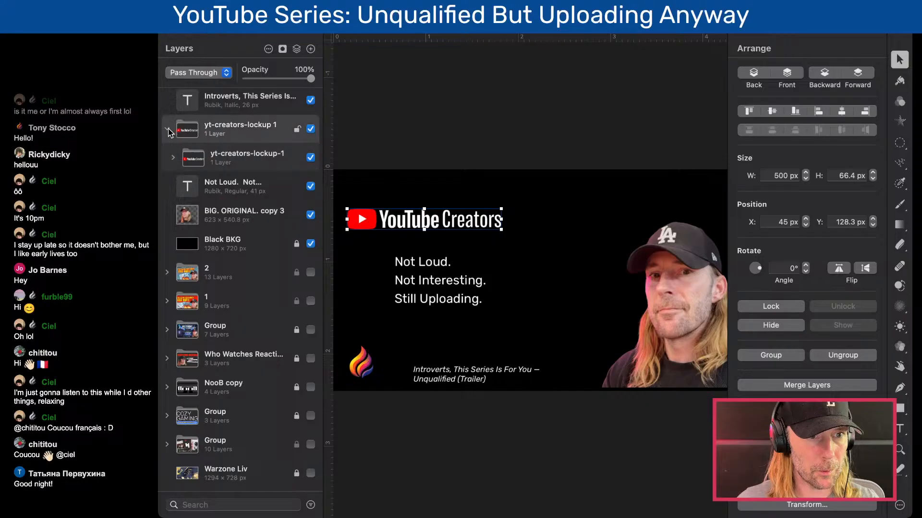
left_click(169, 132)
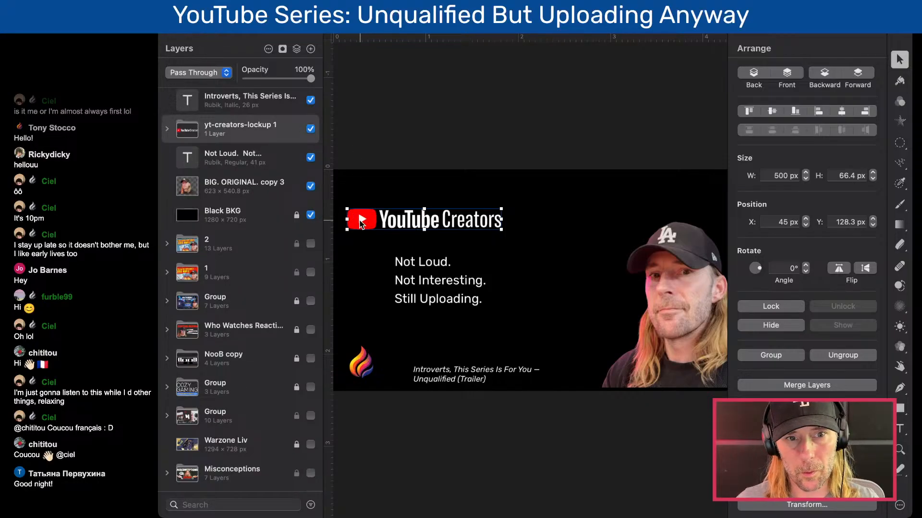
- Move the YouTube Creators logo horizontally to X 205 px, Y 128.3 px, in line with the three-line text below
key("shift+Right")
key("shift+Right")
key("shift+Right")
key("shift+Right")
key("shift+Right")
key("shift+Right")
key("shift+Right")
key("shift+Right")
key("shift+Right")
key("shift+Right")
key("shift+Right")
key("shift+Right")
key("shift+Right")
key("shift+Right")
key("shift+Right")
key("shift+Right")
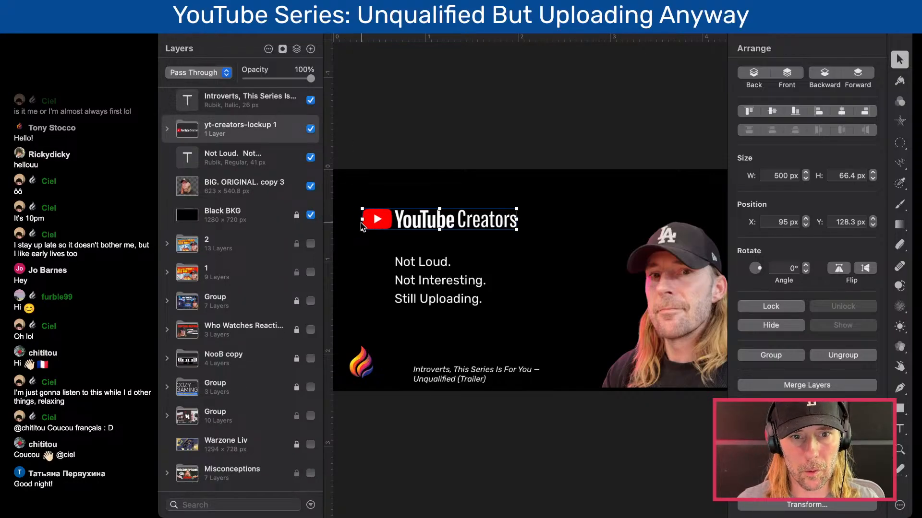
key("shift+Up")
key("shift+Up")
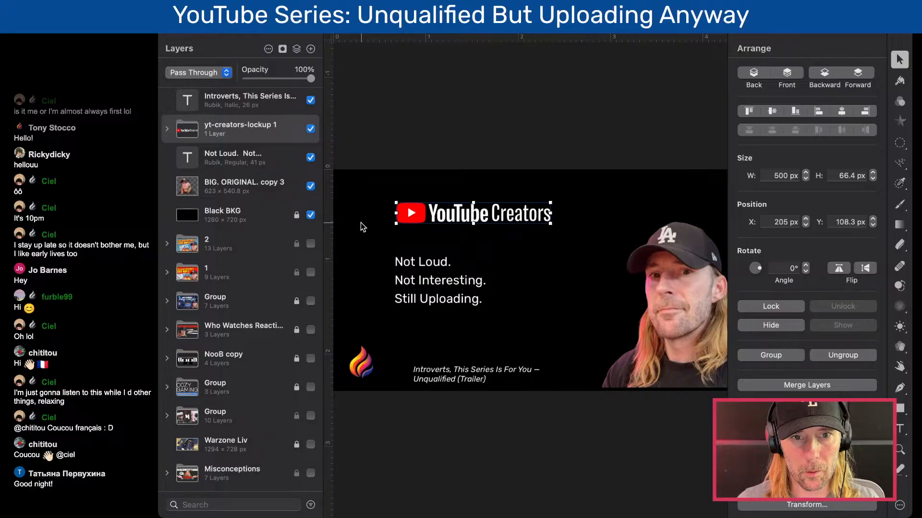
key("shift+Down")
key("shift+Down")
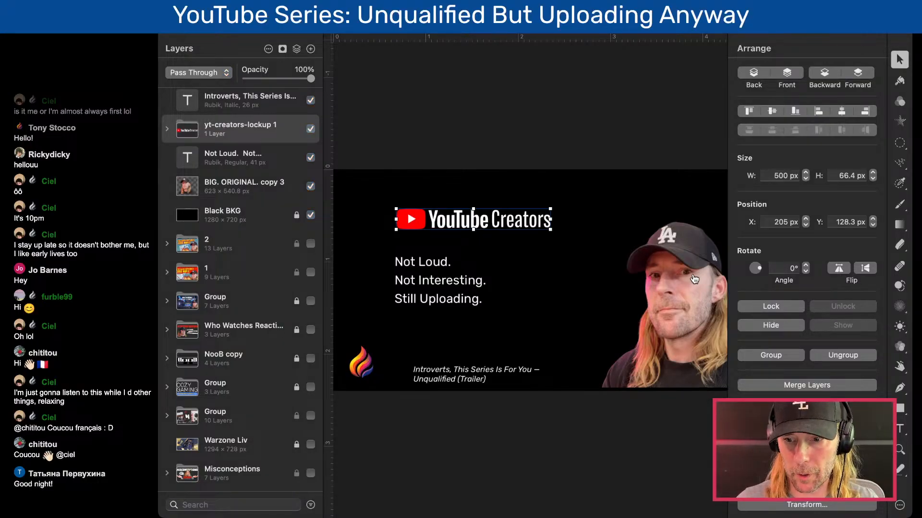
left_click(409, 135)
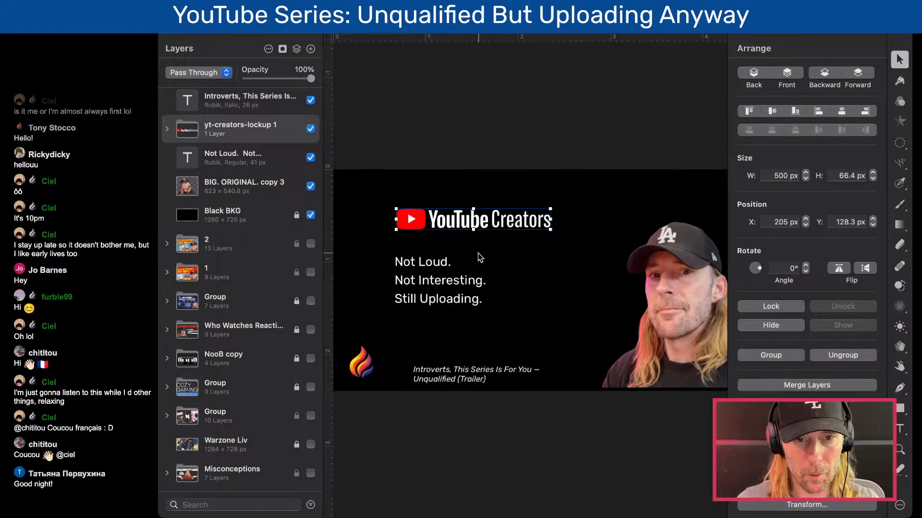
- Add "I'm" to the beginning of the second text line so it reads "I'm Not Interesting."
scroll(478, 258, "down", 2)
scroll(478, 259, "up", 4)
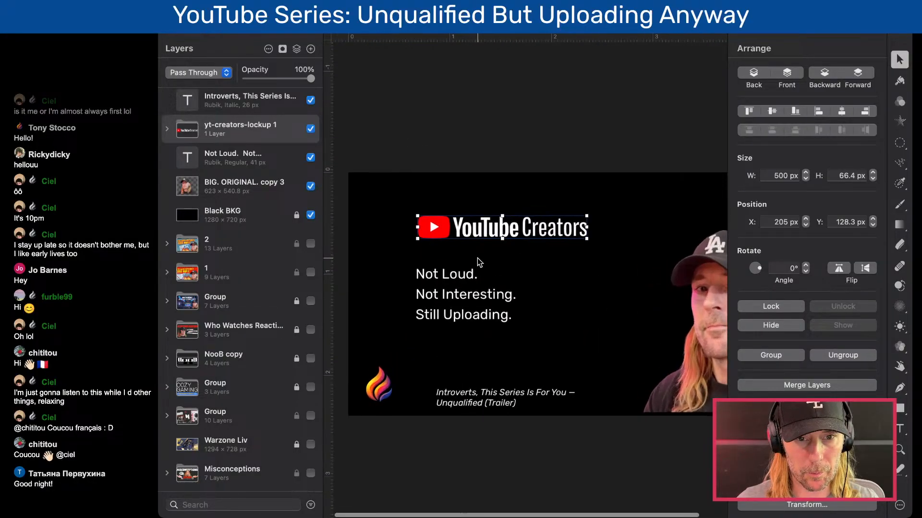
scroll(477, 257, "down", 1)
left_click(473, 261)
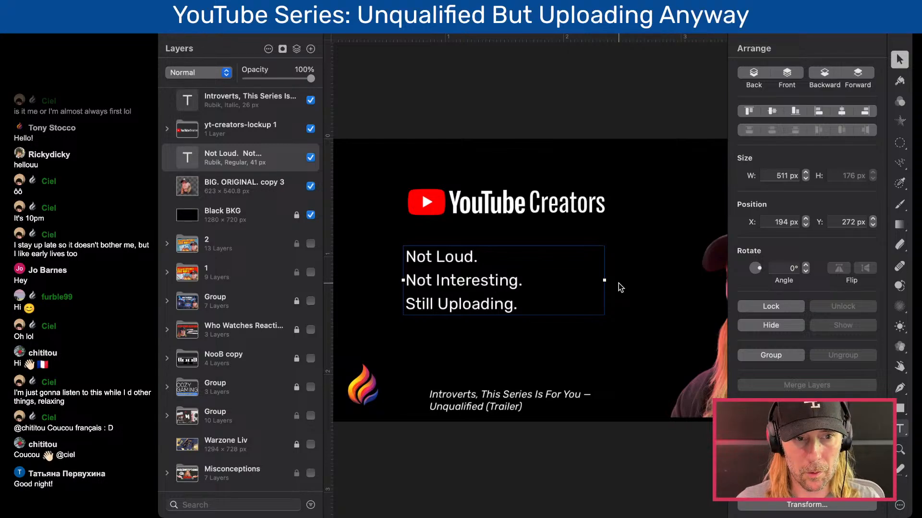
double_click(477, 284)
left_click(444, 262)
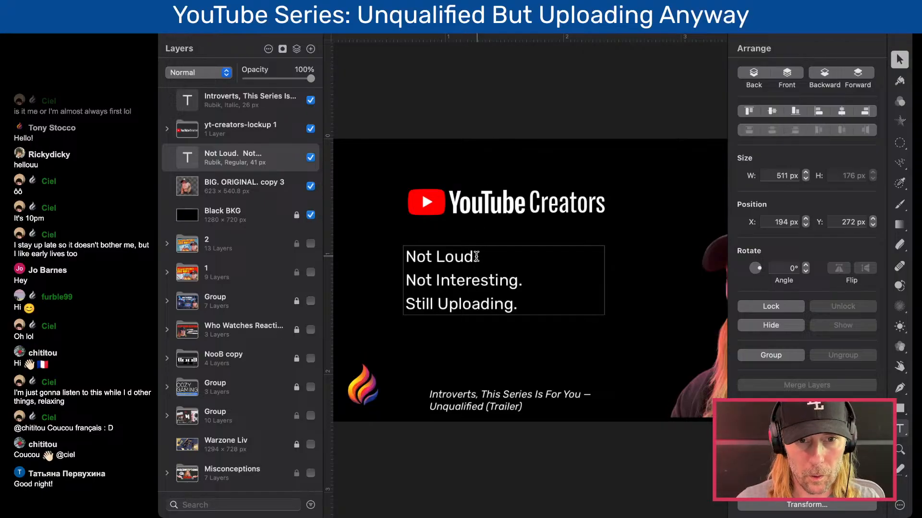
scroll(478, 257, "down", 5)
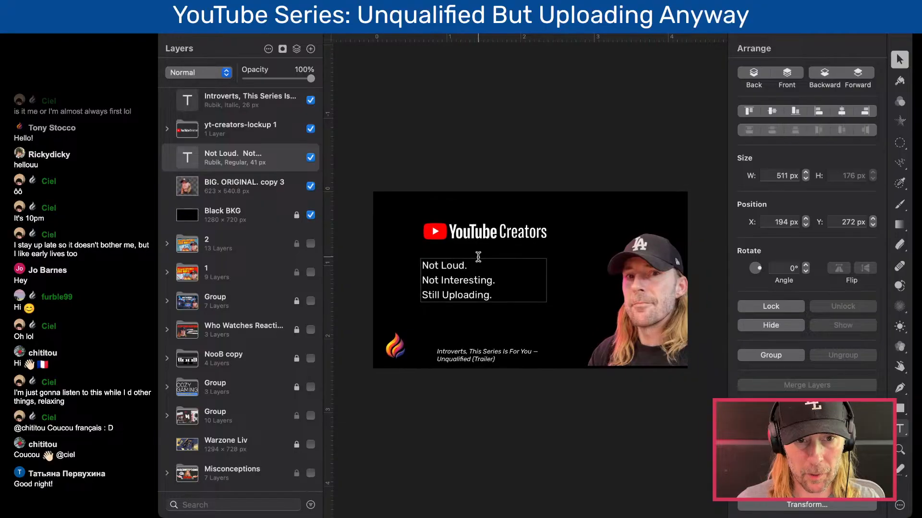
left_click_drag(440, 281, 421, 281)
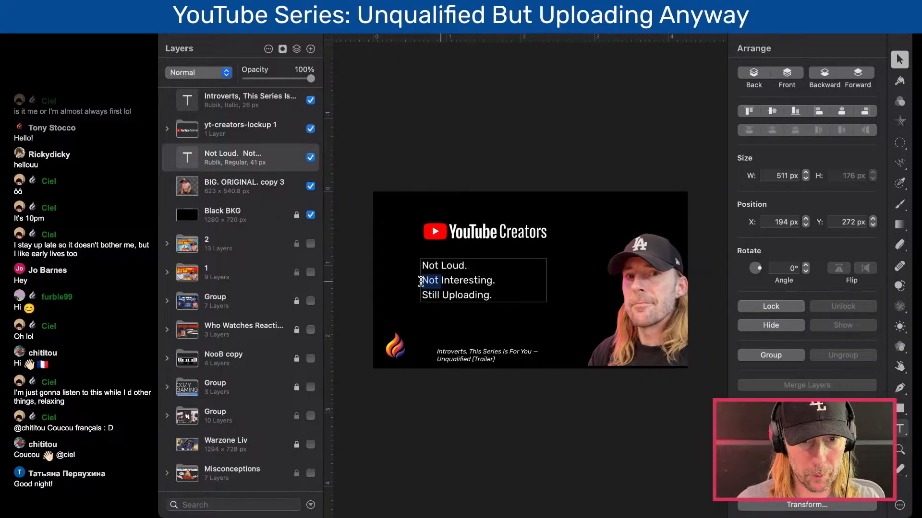
key("Left")
type("I'")
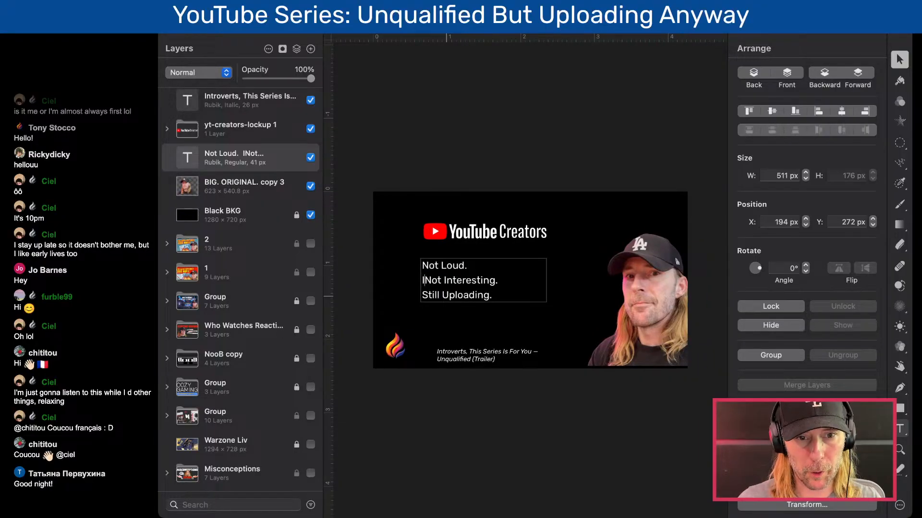
type("m")
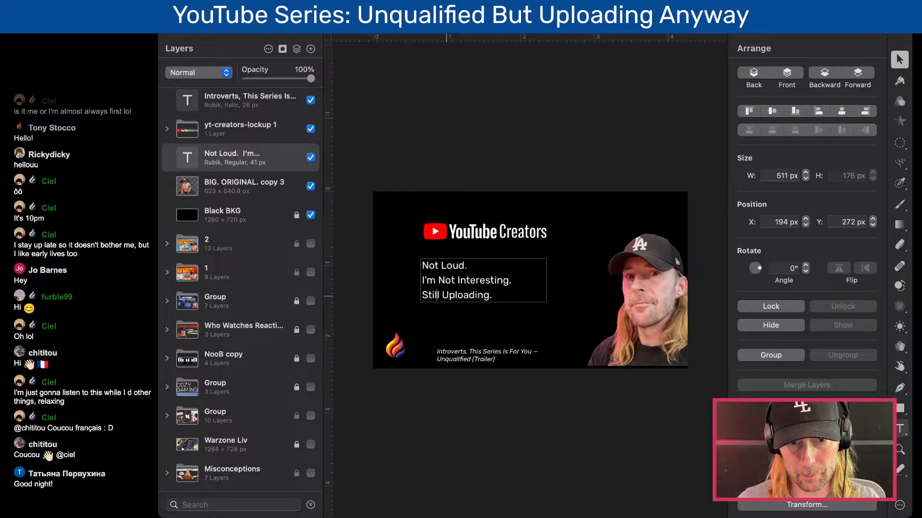
- Replace the first text line with "Nobody Will Watch." and change the third line to "I'm Still Uploading."
key("Left")
key("Left")
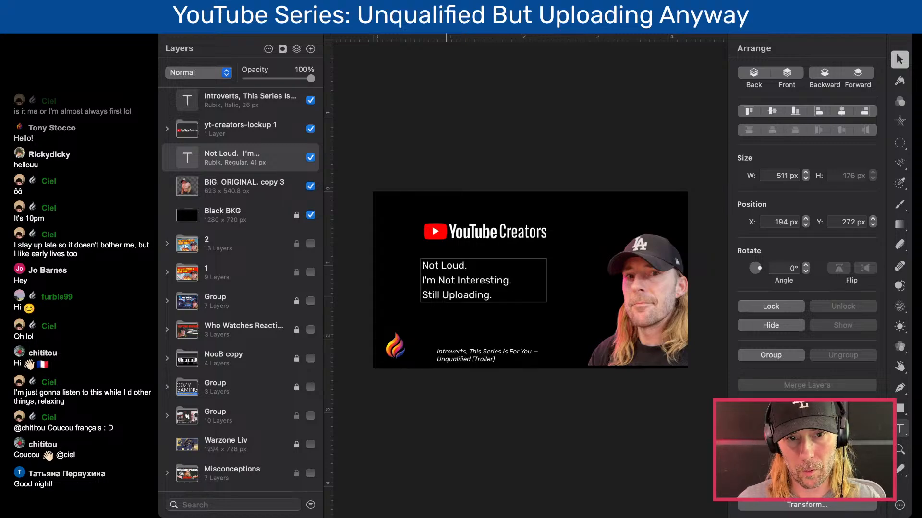
key("shift+Up")
type("No")
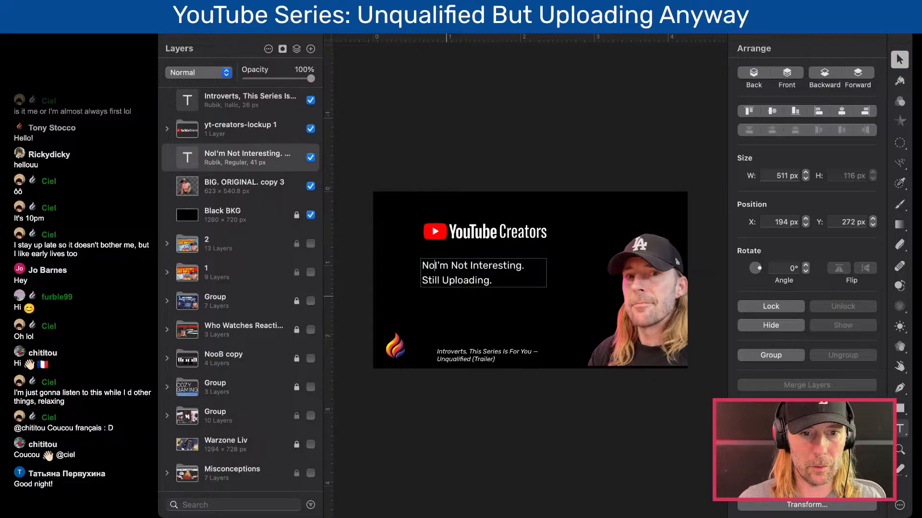
type("body Will W")
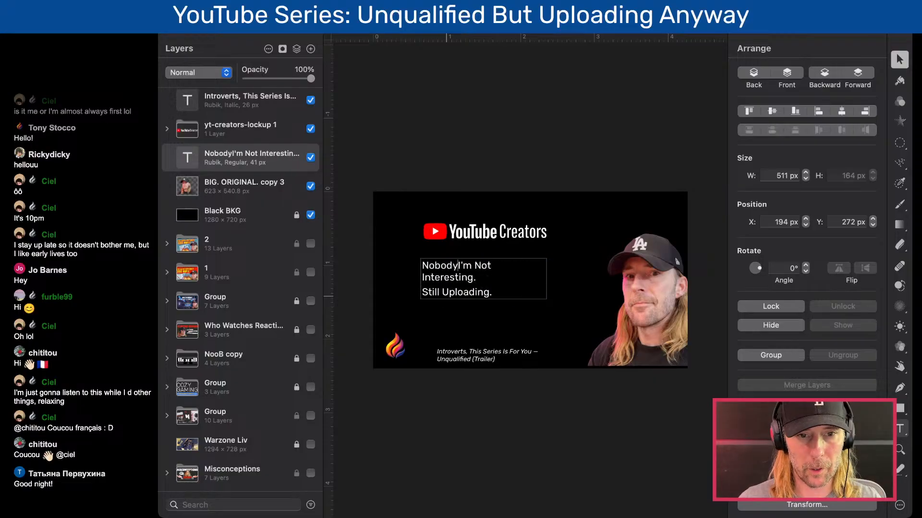
type("atch.")
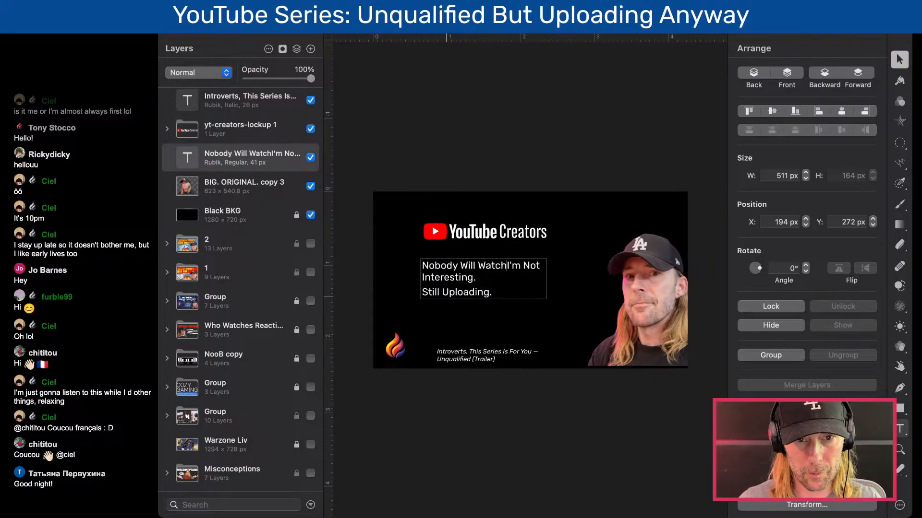
key("Return")
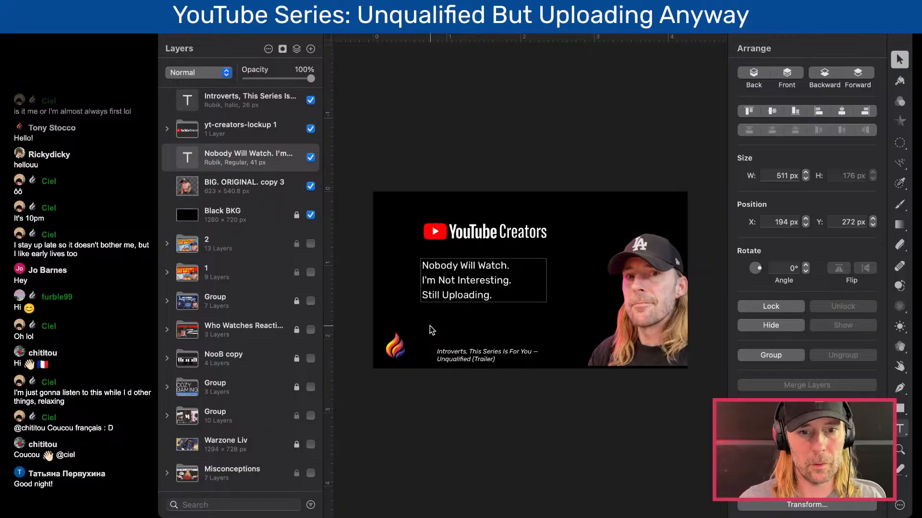
type("I'm")
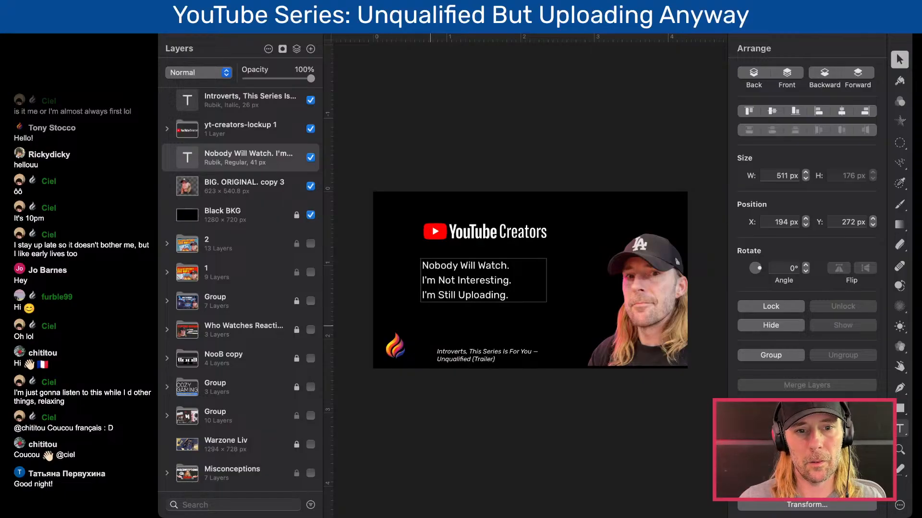
- Remove the word "Still" from the third text line and put it back
double_click(446, 296)
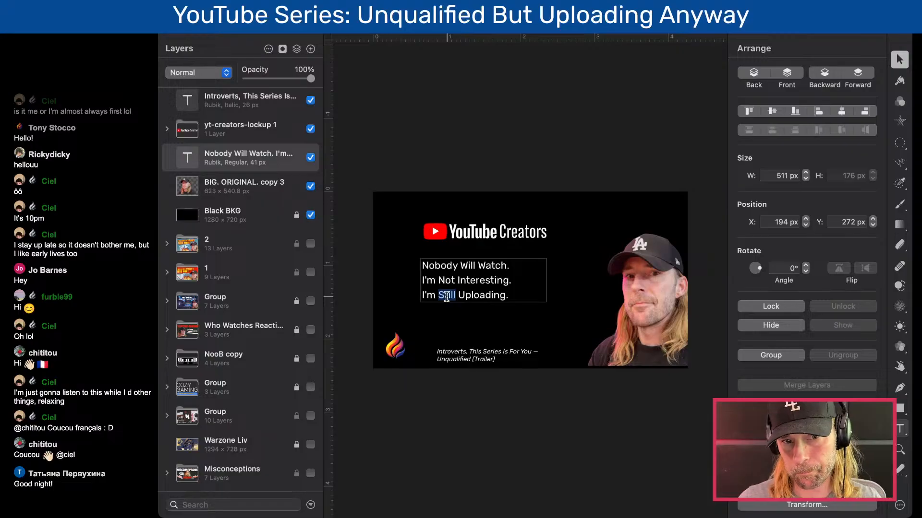
key("BackSpace")
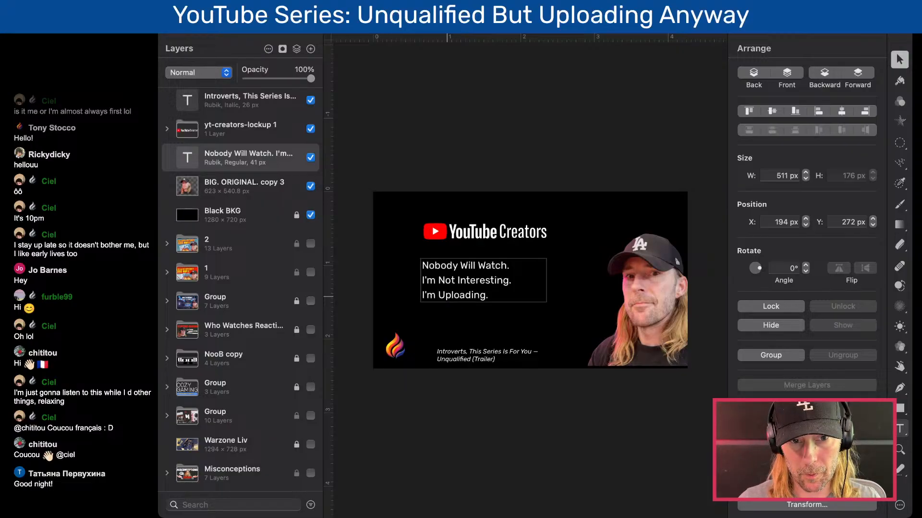
type("Still")
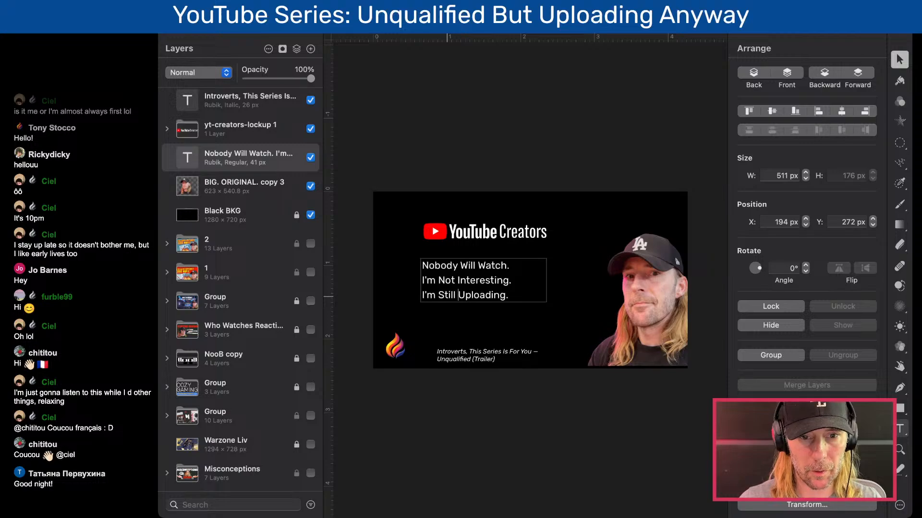
key("Up")
key("Up")
key("shift+Right")
key("shift+Right")
key("shift+Right")
key("shift+Right")
key("shift+Right")
key("shift+Right")
key("shift+Right")
key("shift+Right")
key("shift+Right")
key("shift+Right")
key("shift+Right")
key("shift+Right")
key("shift+Right")
key("shift+Right")
key("shift+Right")
key("shift+Right")
key("shift+Right")
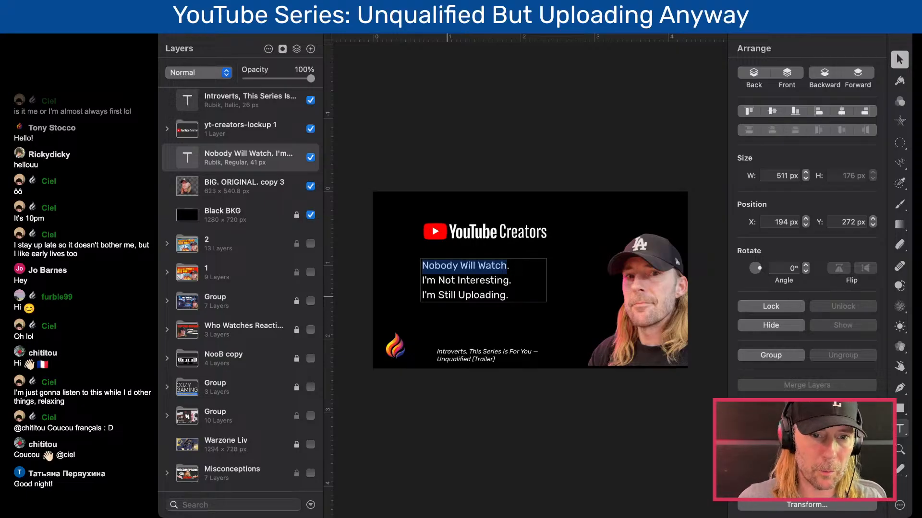
double_click(483, 294)
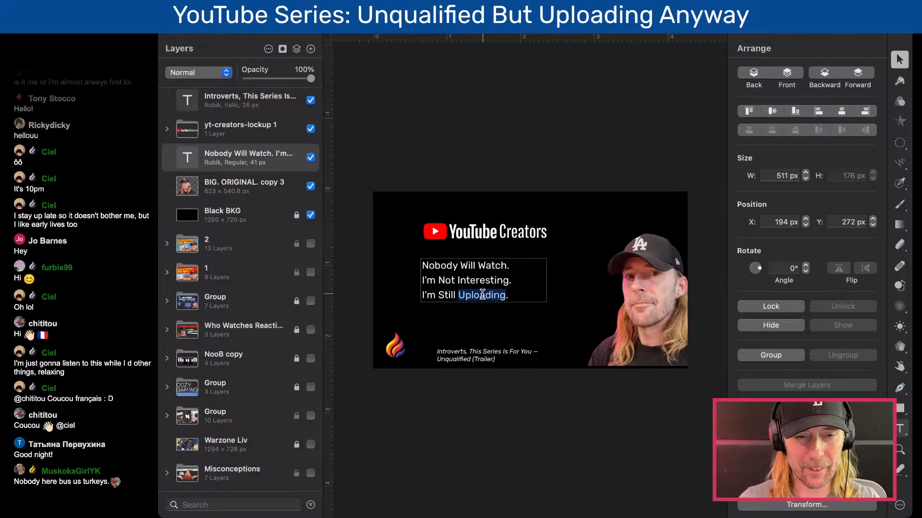
scroll(482, 294, "up", 5)
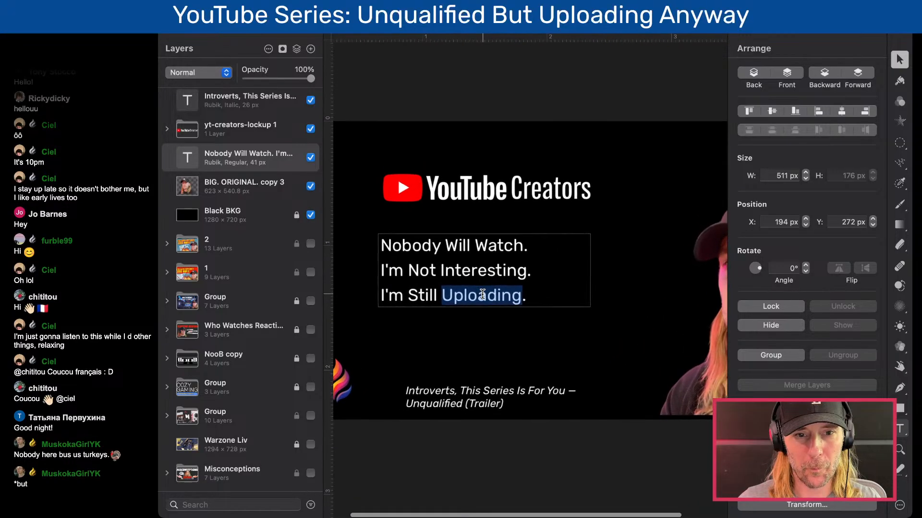
scroll(482, 295, "left", 3)
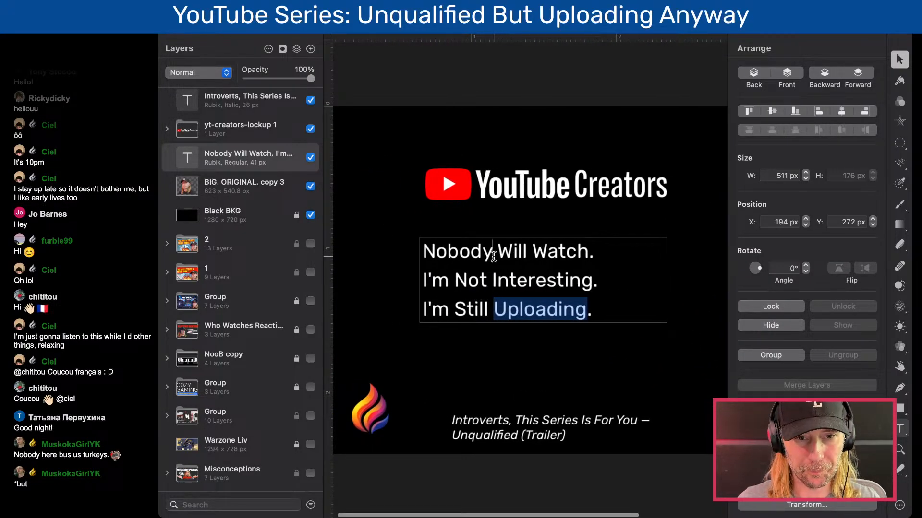
left_click(492, 252)
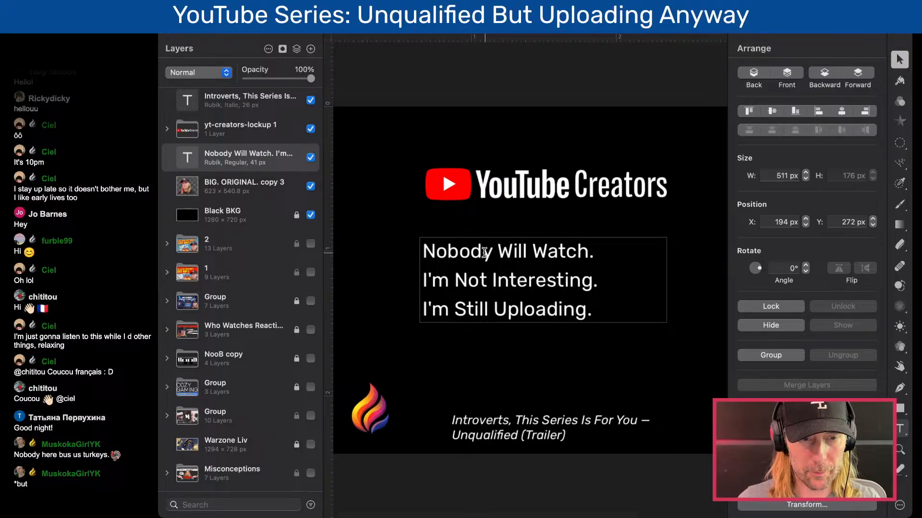
left_click(606, 255)
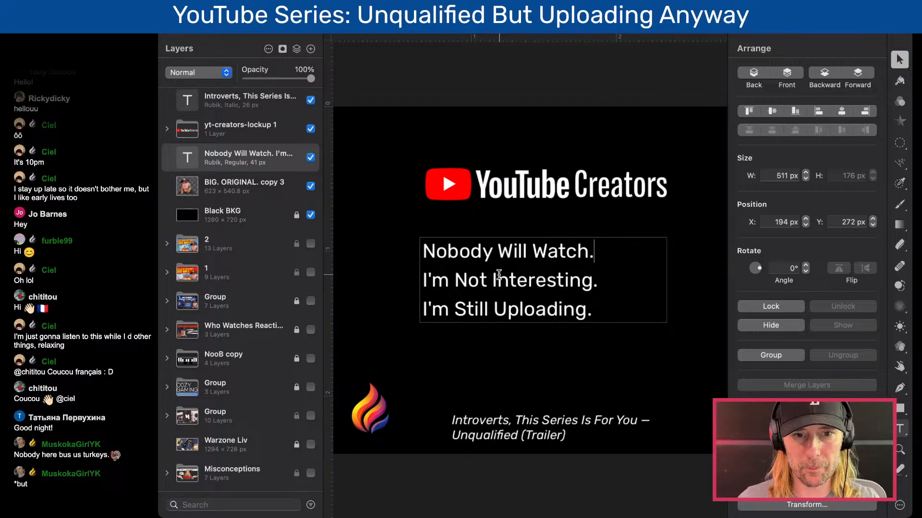
- Replace "Watch" with "Care" in the first text line so it reads "Nobody Will Care."
left_click(466, 252)
double_click(466, 252)
double_click(553, 255)
type("Care")
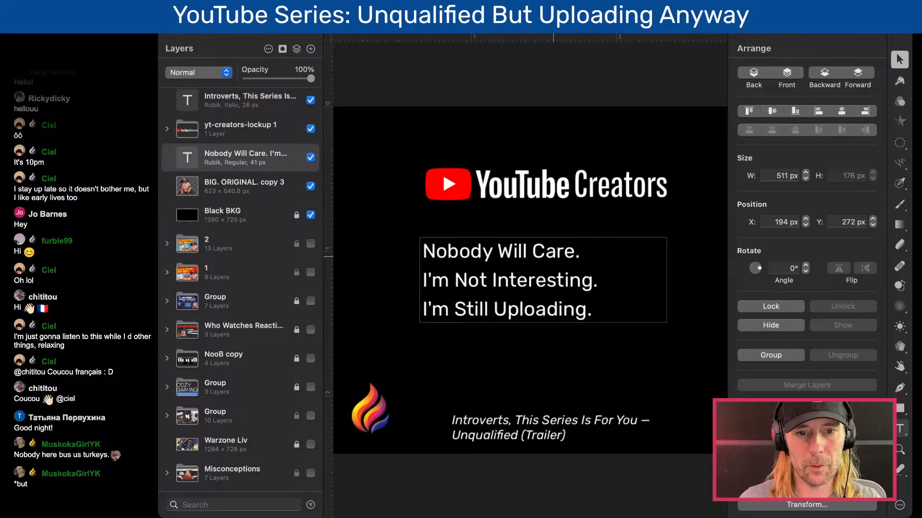
- Replace "I'm Not" in the second text line with "Nobody Thinks I'm" so it reads "Nobody Thinks I'm Interesting."
left_click(464, 281)
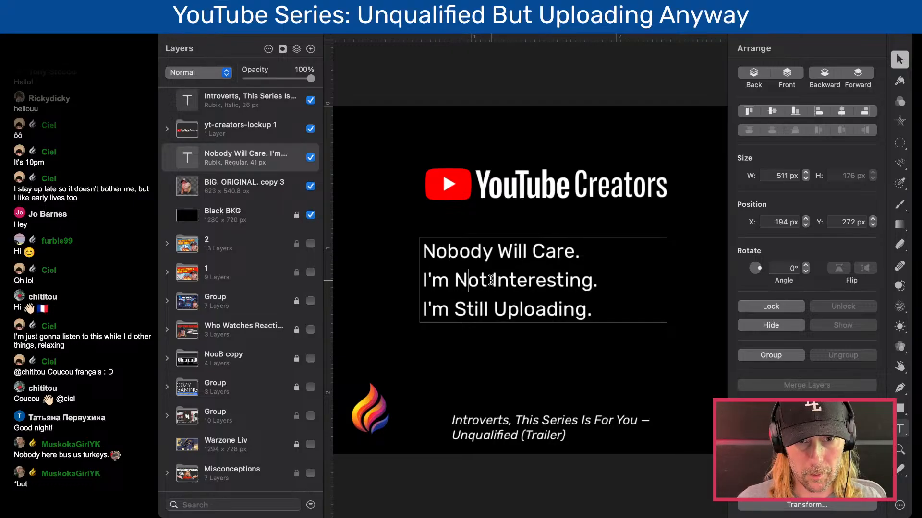
left_click_drag(487, 281, 420, 277)
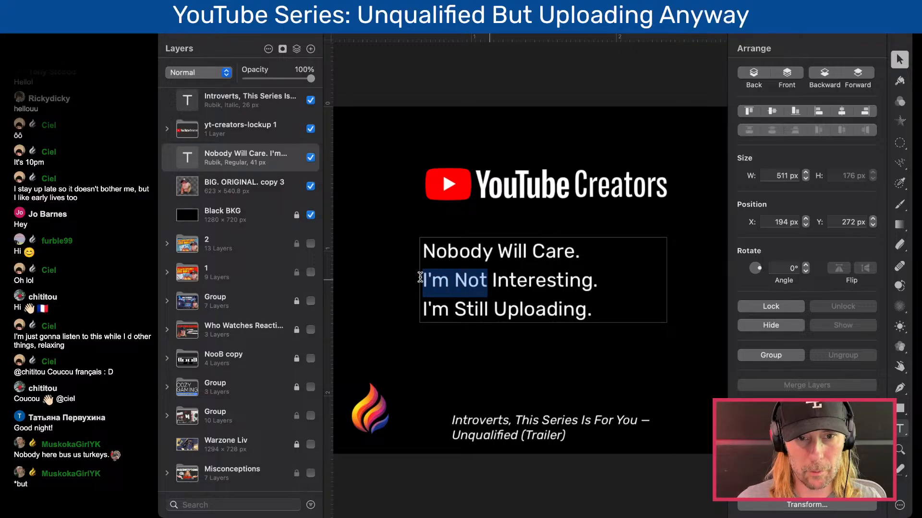
type("Nobody Think")
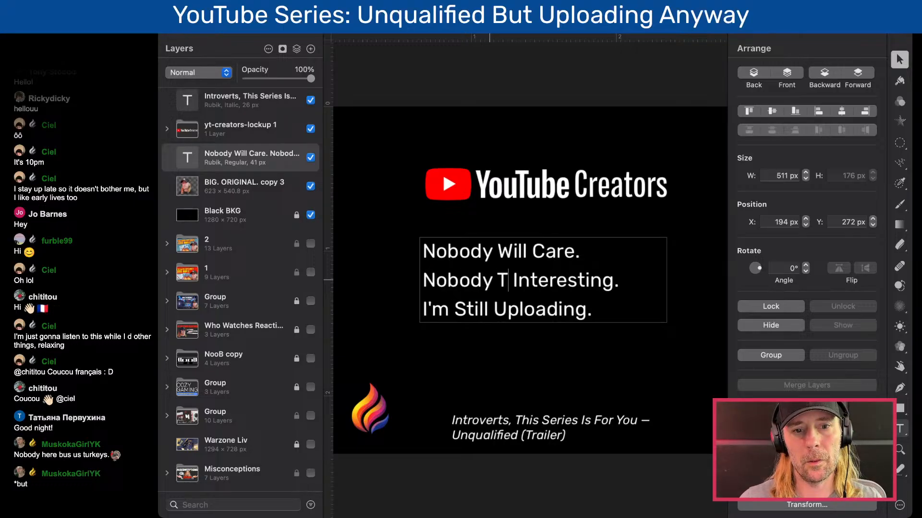
type("s I'm")
- Shift the main text block down to Y 296 px and widen it to 609 px so the second sentence fits on one line
left_click(479, 383)
left_click(509, 300)
left_click_drag(669, 294, 714, 294)
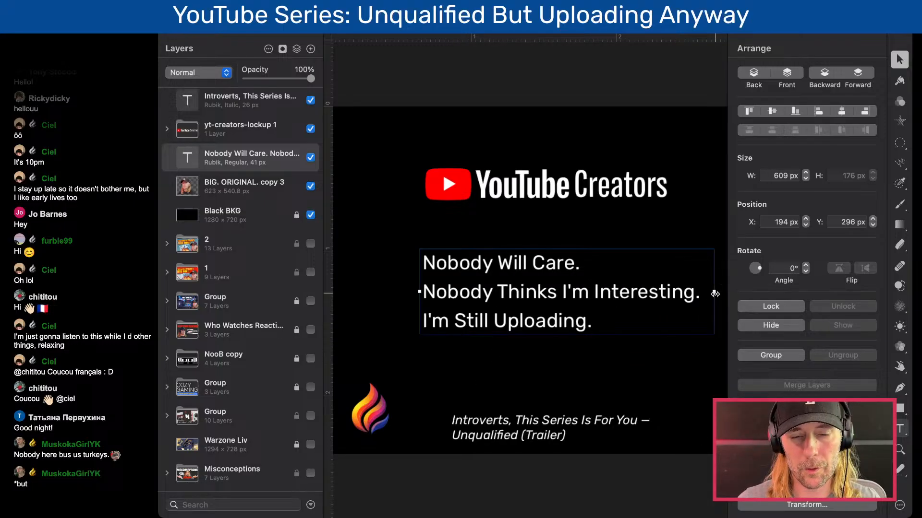
scroll(714, 294, "down", 3)
scroll(696, 294, "right", 4)
scroll(581, 307, "up", 1)
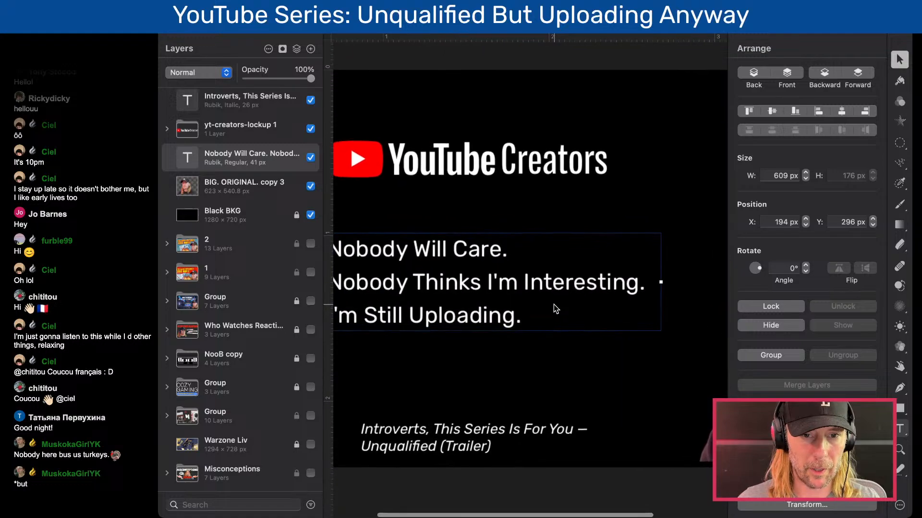
scroll(556, 308, "down", 2)
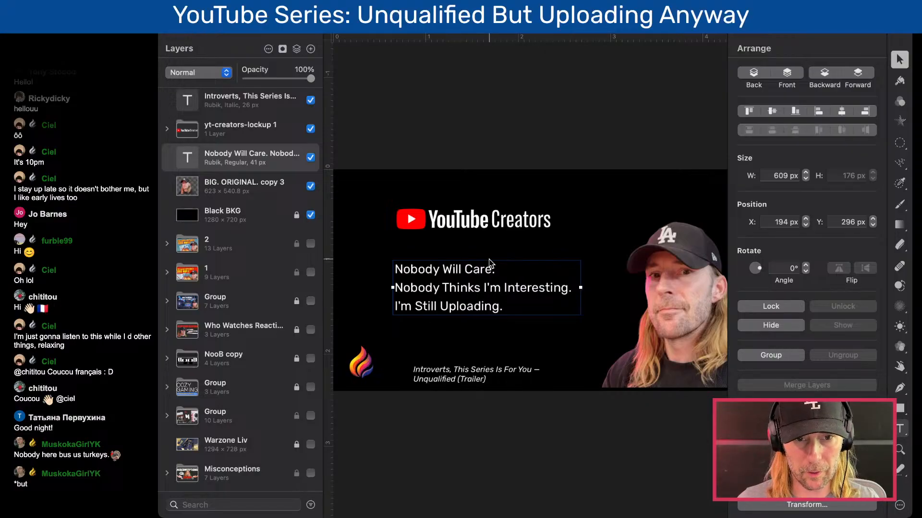
scroll(447, 281, "up", 3)
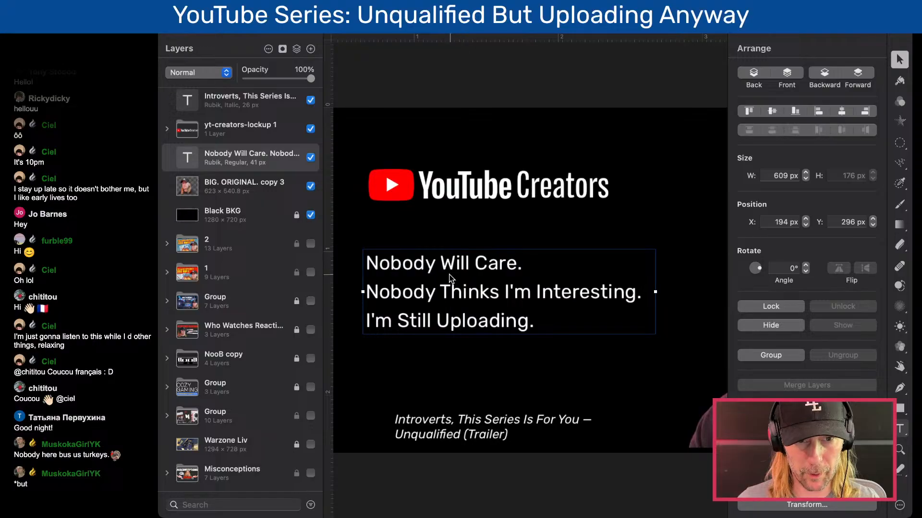
- Move the main text block to X 206 px, Y 314 px, in line with the left edge of the YouTube Creators logo
left_click_drag(438, 266, 444, 275)
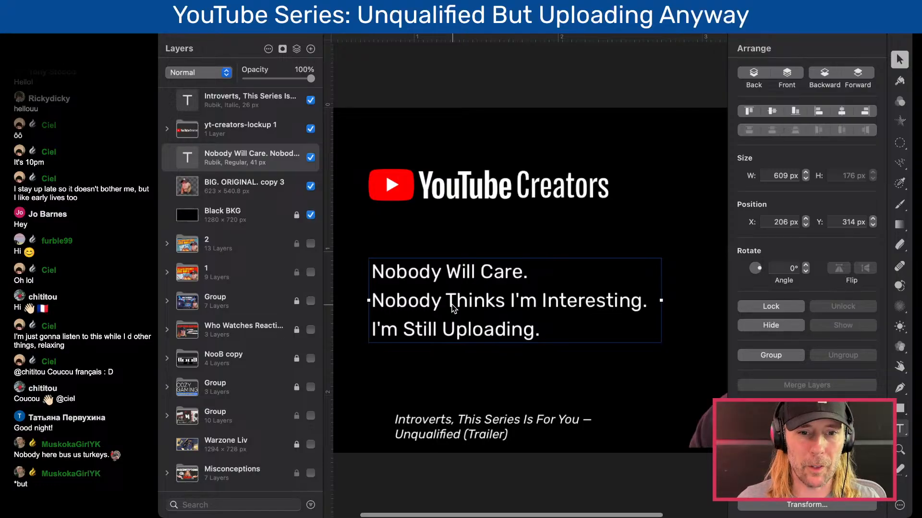
scroll(452, 305, "down", 4)
scroll(474, 278, "up", 5)
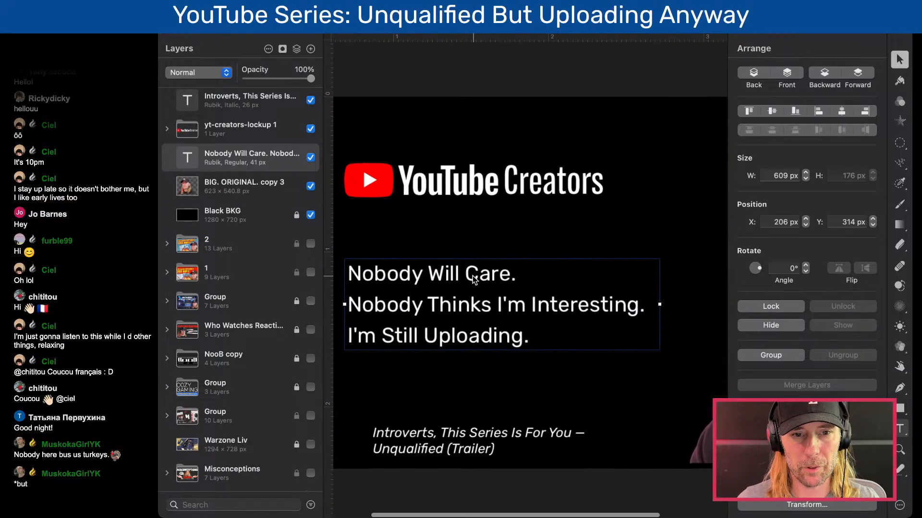
scroll(511, 272, "down", 2)
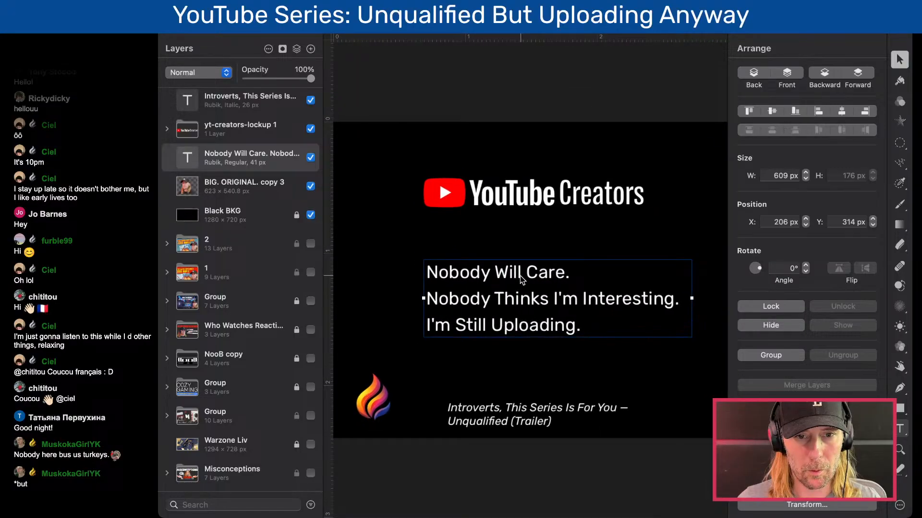
- Move the yt-creators-lockup 1 logo straight down to Y 538.3 px, below the three text lines
left_click(191, 135)
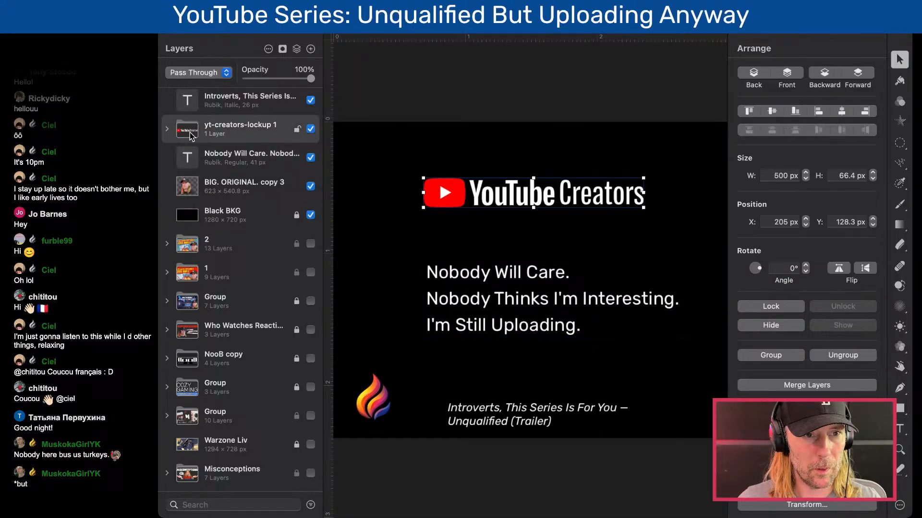
key("shift+Down")
key("shift+Down")
key("shift+Down")
key("shift+Down")
key("shift+Down")
key("shift+Down")
key("shift+Down")
key("shift+Down")
key("shift+Down")
key("shift+Down")
key("shift+Down")
key("shift+Down")
key("shift+Down")
key("shift+Down")
key("shift+Down")
key("shift+Down")
key("shift+Down")
key("shift+Down")
key("shift+Down")
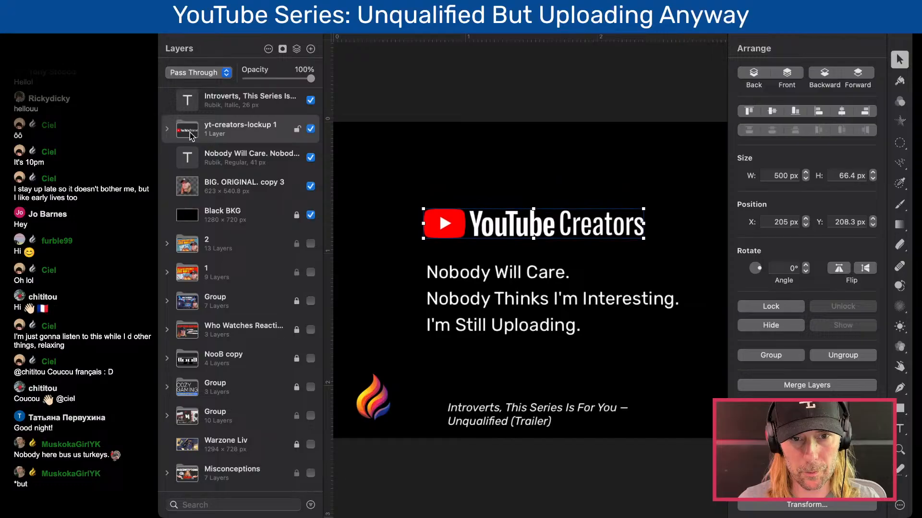
key("shift+Down")
key("shift+Down")
key("shift+Down")
key("shift+Down")
key("shift+Down")
key("shift+Down")
key("shift+Down")
key("shift+Down")
key("shift+Down")
key("shift+Down")
key("shift+Down")
key("shift+Down")
key("shift+Down")
key("shift+Down")
key("shift+Down")
key("shift+Down")
key("shift+Down")
key("shift+Down")
key("shift+Down")
key("shift+Down")
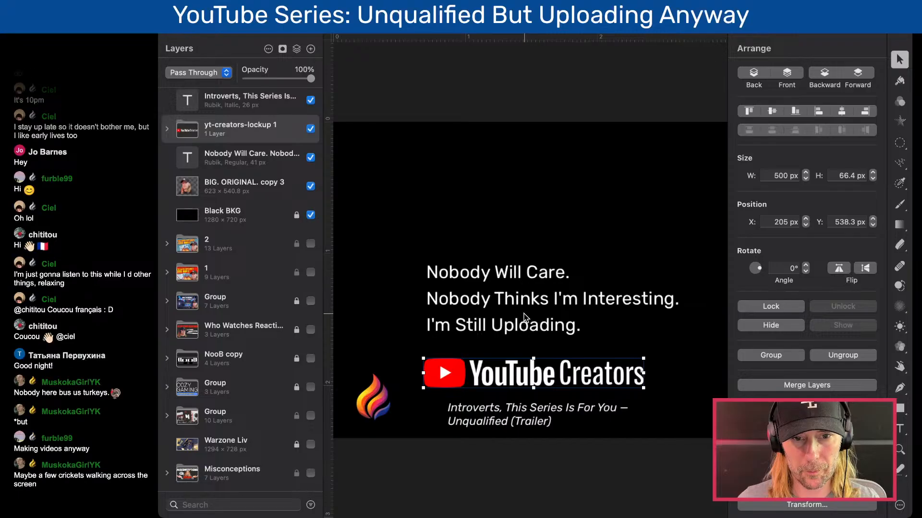
- Replace the third text line with "Making Videos Anway.", including the closing period
left_click(515, 327)
double_click(515, 326)
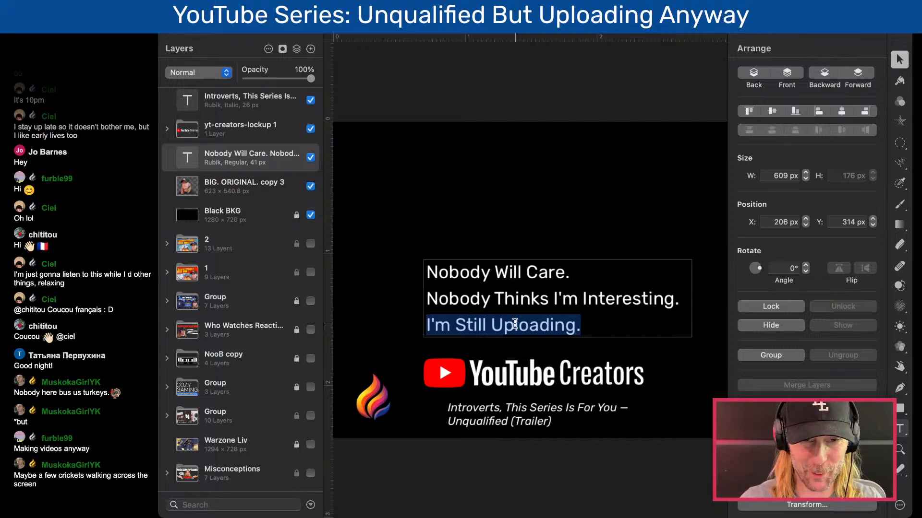
type("Making Videos Anway")
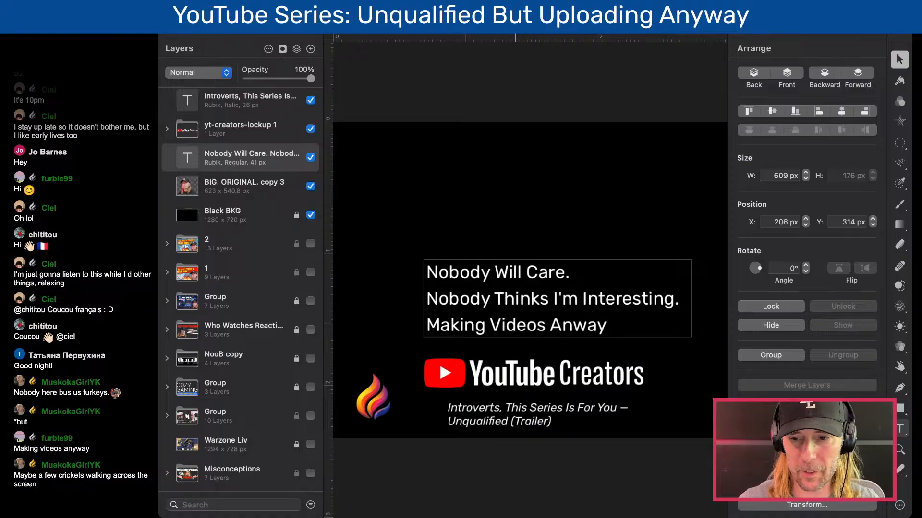
left_click(486, 232)
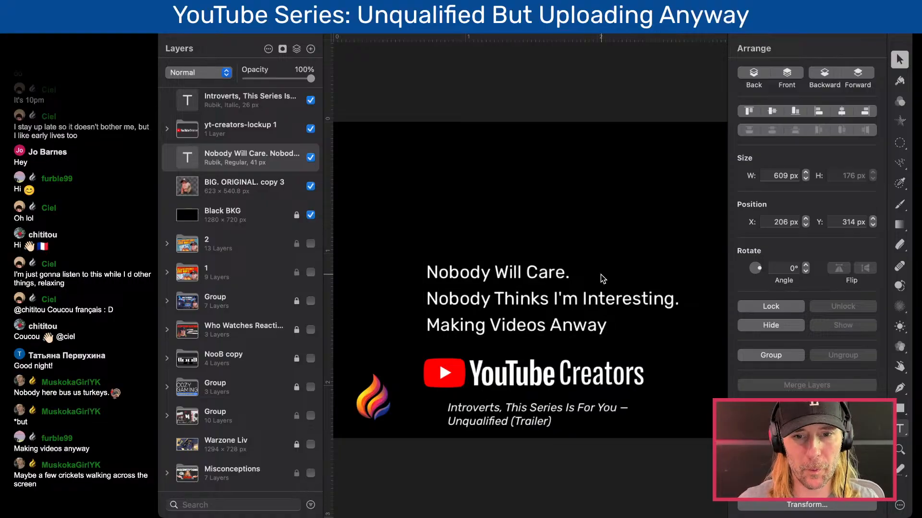
double_click(606, 325)
left_click(617, 326)
type(".")
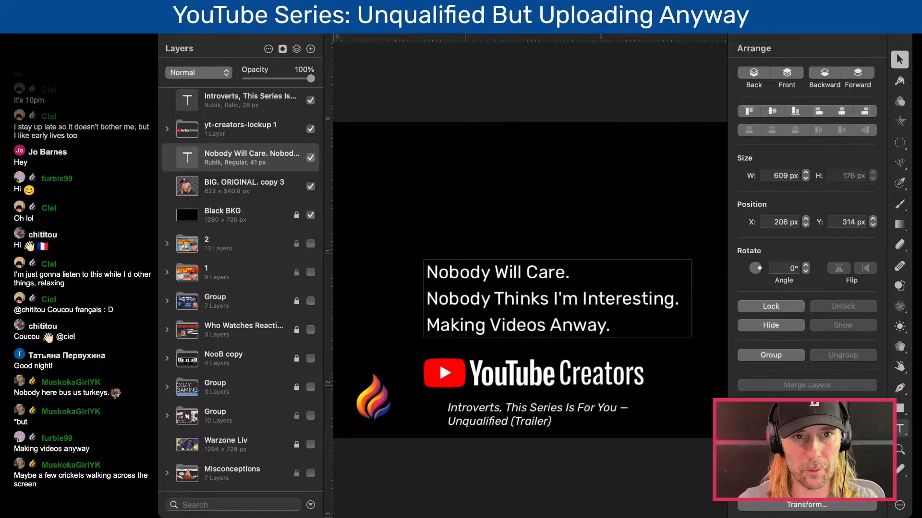
key("super+Tab")
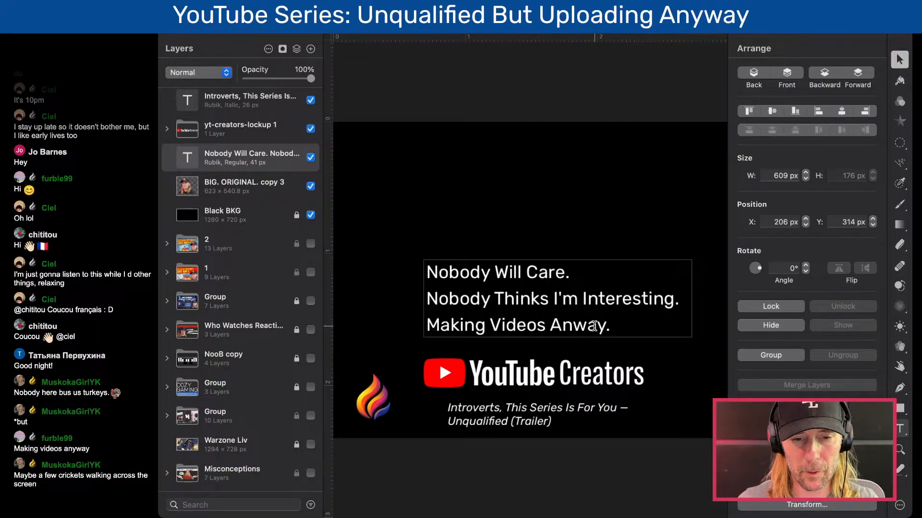
- Move the main text block up and left to X 111 px, Y 169 px
left_click(531, 355)
left_click(521, 308)
left_click_drag(533, 306, 494, 278)
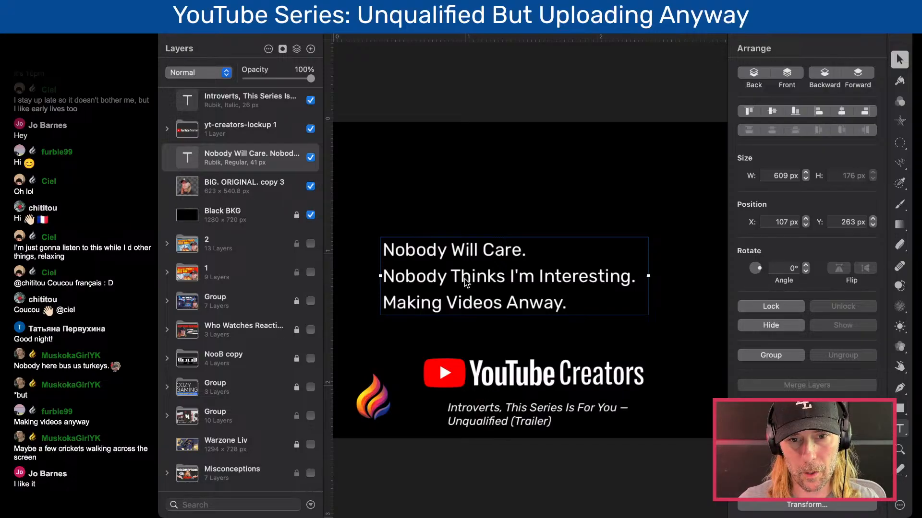
left_click_drag(466, 283, 467, 242)
scroll(468, 242, "down", 3)
scroll(465, 239, "up", 2)
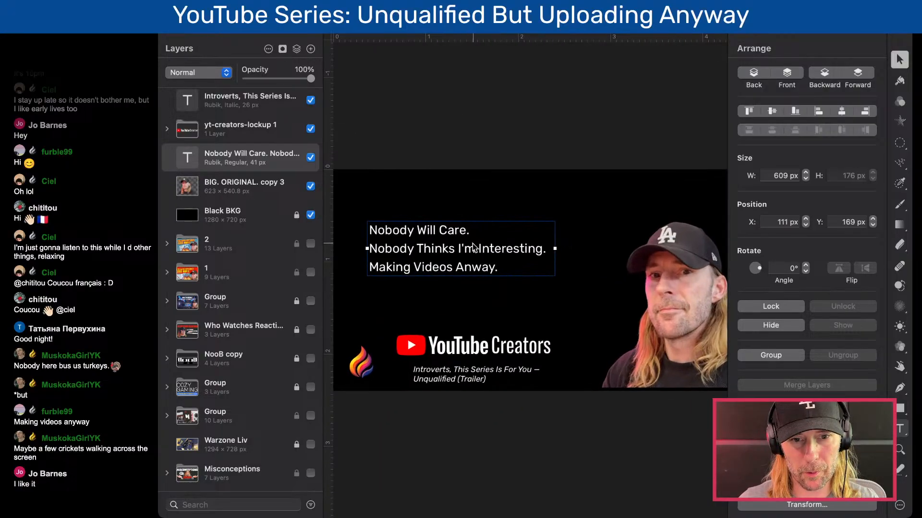
- Hide the yt-creators-lockup 1 logo layer
left_click(317, 133)
left_click(310, 129)
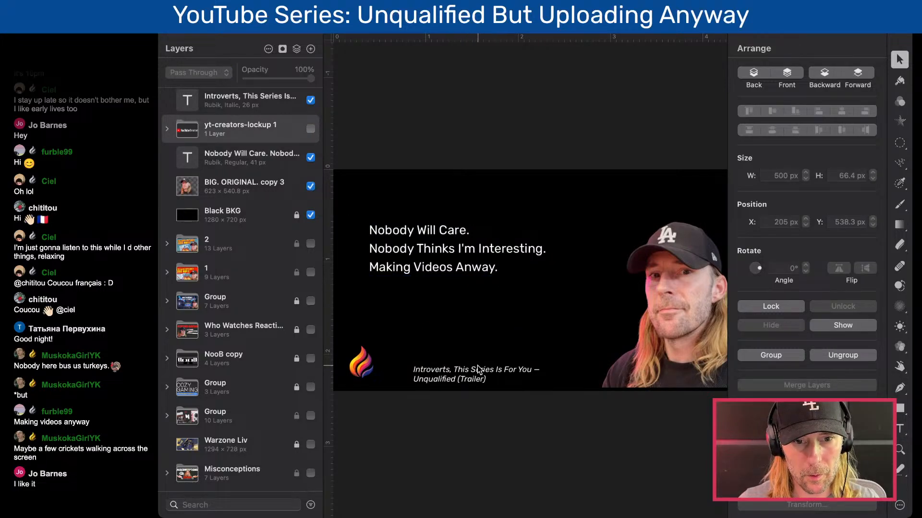
- Widen the italic series title's text box to 656 px and delete "(Trailer)" from it
left_click(468, 377)
left_click_drag(569, 374, 613, 374)
double_click(439, 380)
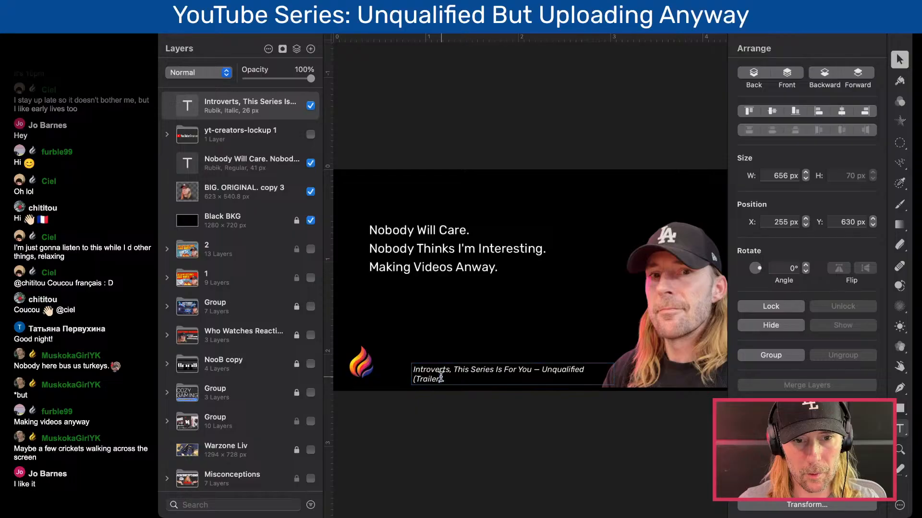
left_click_drag(442, 380, 410, 379)
key("BackSpace")
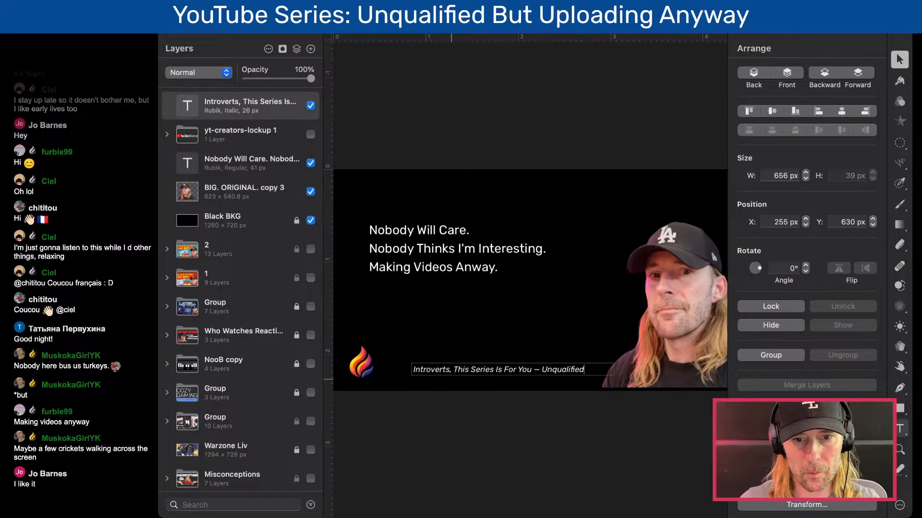
- Delete "— Unqualified" from the italic tagline and move the tagline to X 216 px, Y 591 px
double_click(550, 369)
key("BackSpace")
key("BackSpace")
key("BackSpace")
key("BackSpace")
key("Escape")
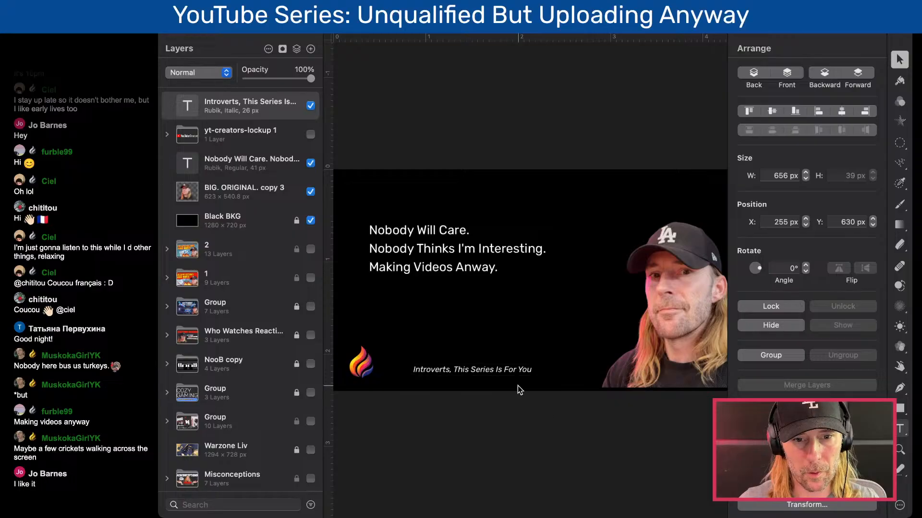
left_click_drag(508, 374, 495, 379)
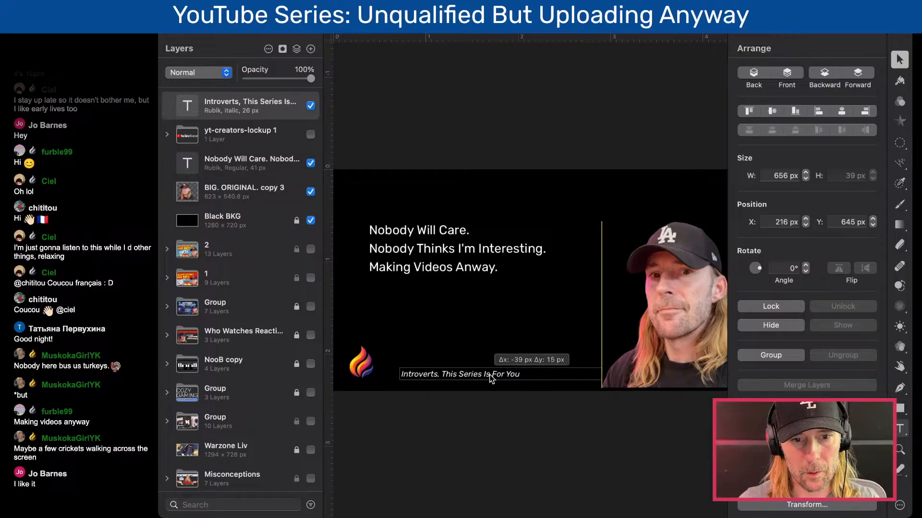
left_click_drag(426, 376, 426, 359)
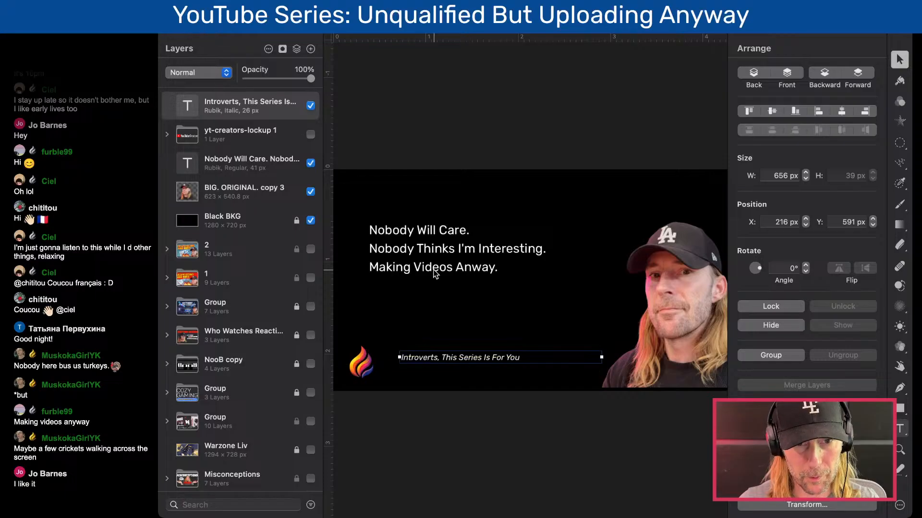
- Enlarge the three-line message to 52 px and widen its text box to 815 px so each sentence fits one line
left_click(434, 262)
key("t")
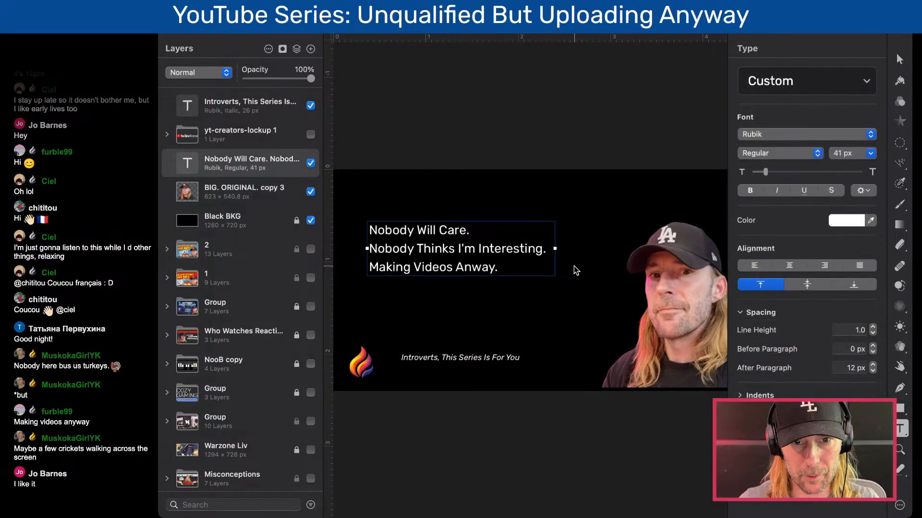
left_click_drag(767, 172, 766, 172)
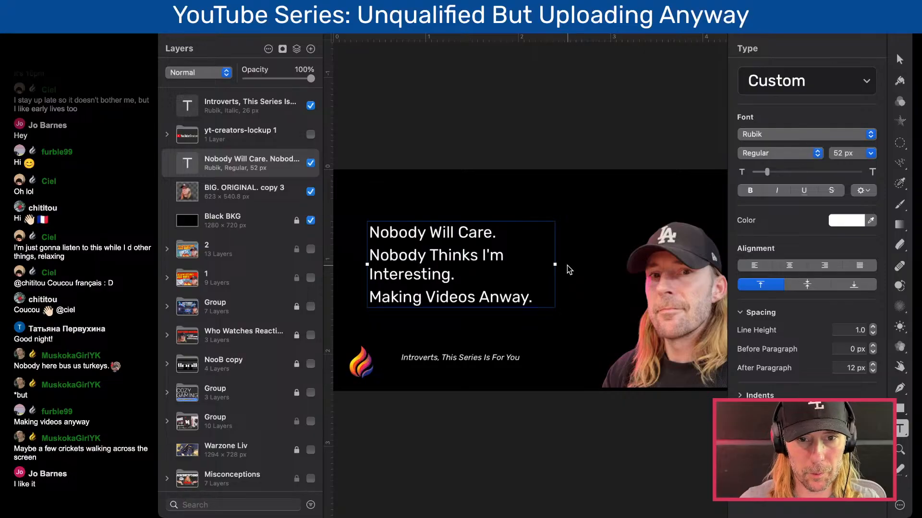
left_click_drag(555, 264, 618, 265)
key("Escape")
key("v")
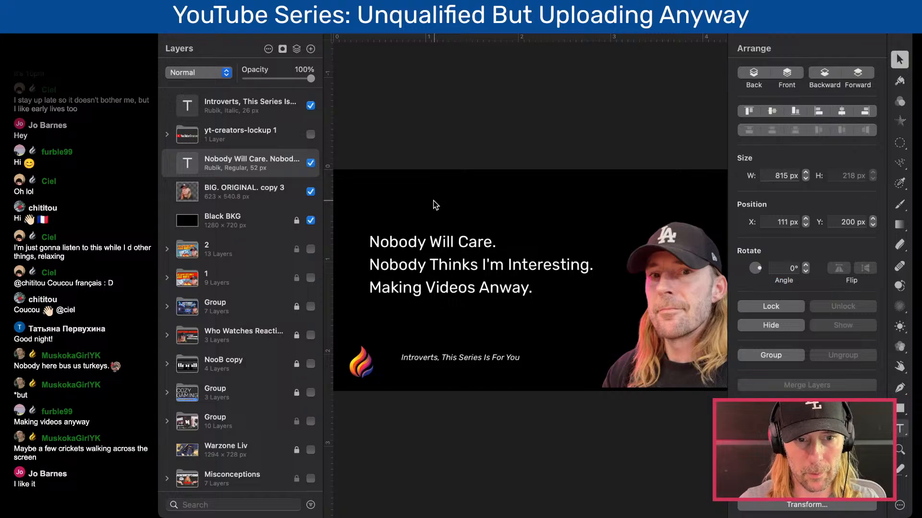
- Move the three-line message to X 136 px, Y 204 px and the italic tagline to X 266 px, Y 611 px
left_click_drag(444, 262, 452, 260)
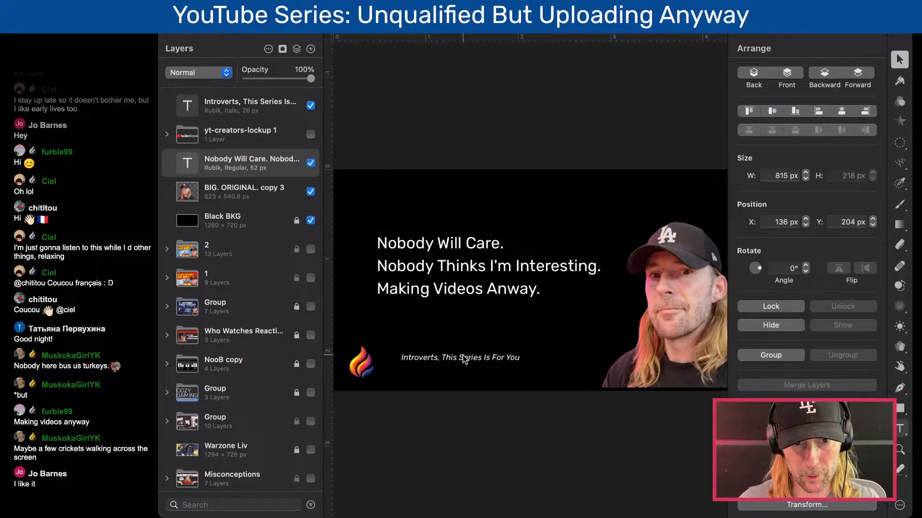
left_click_drag(463, 358, 480, 368)
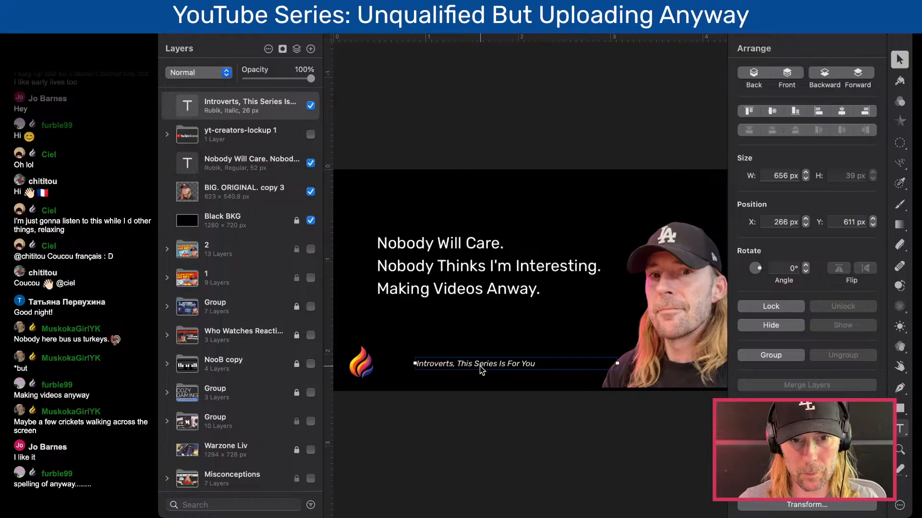
- Correct the misspelled last word of the third message line to "Anyway"
left_click(507, 293)
triple_click(508, 293)
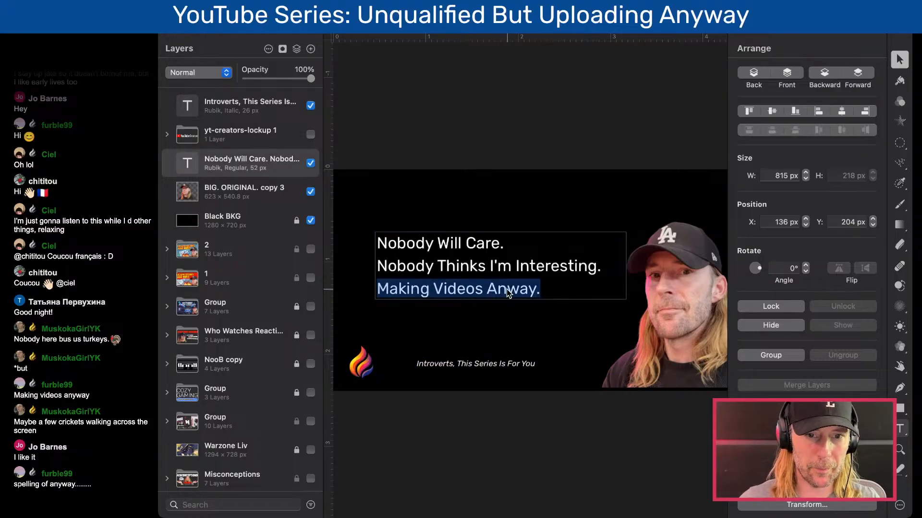
left_click(507, 290)
type("y")
left_click(504, 201)
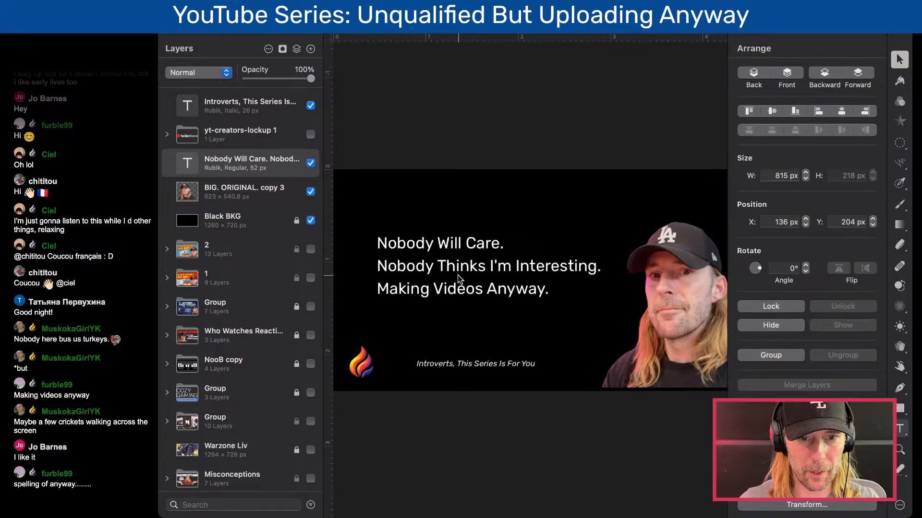
double_click(470, 288)
double_click(533, 286)
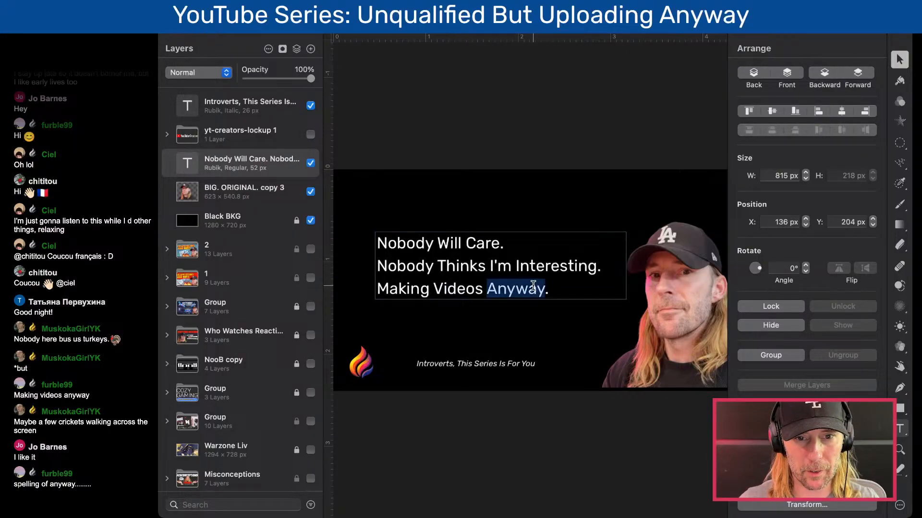
left_click(551, 287)
left_click(491, 88)
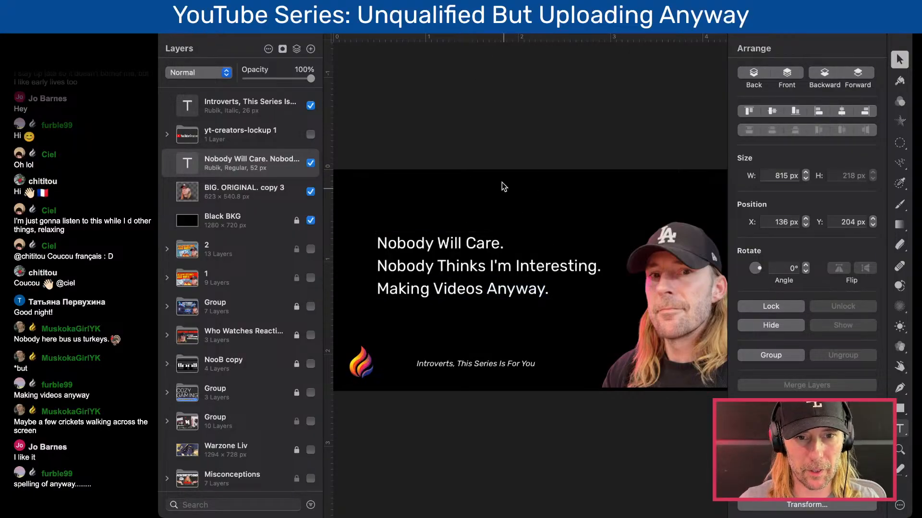
- Narrow the three-line message's text box to 767 px
left_click(517, 294)
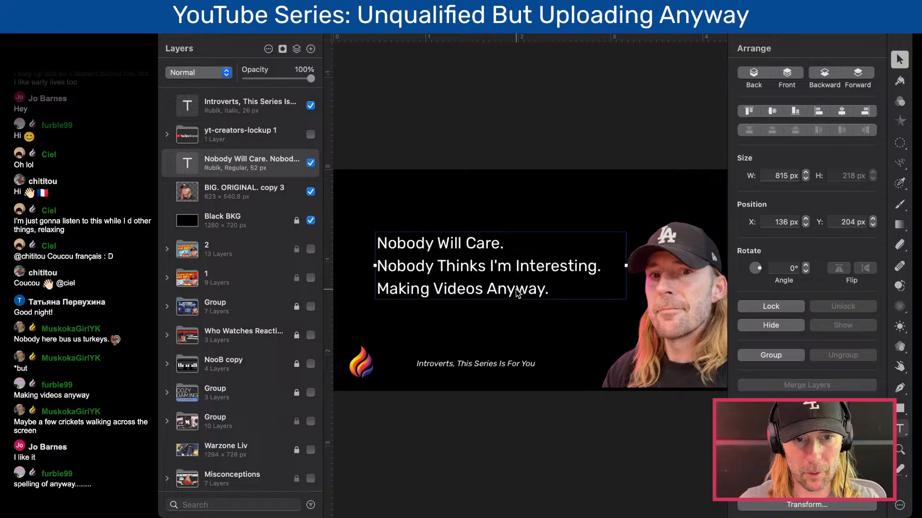
left_click_drag(626, 265, 611, 265)
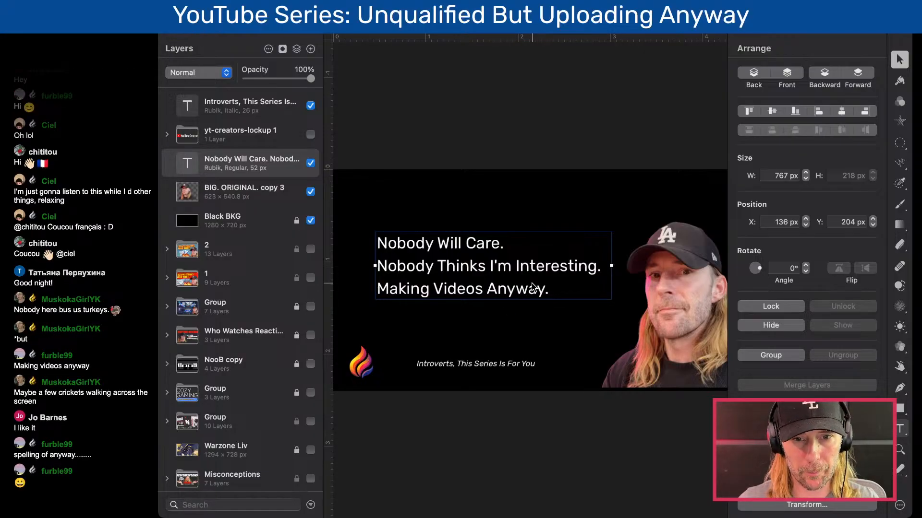
scroll(536, 285, "down", 3)
left_click(542, 393)
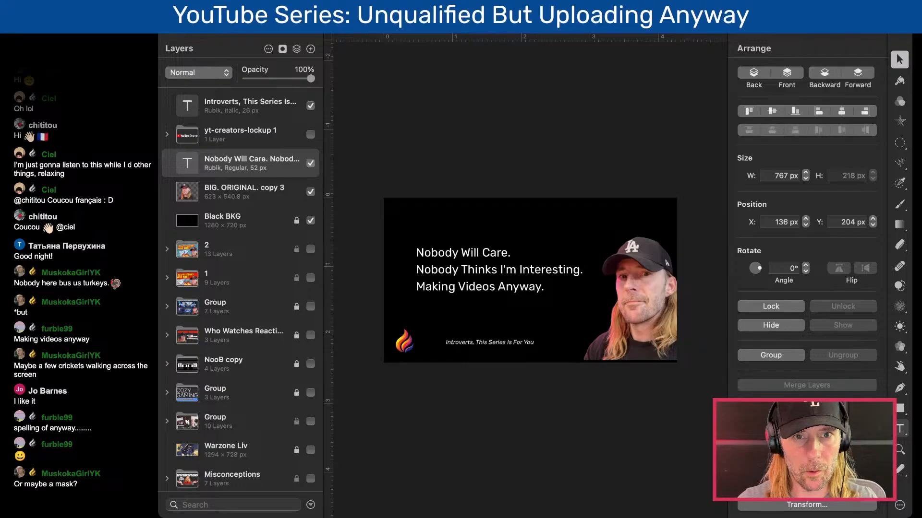
- Insert the speech-bubble-png image and scale it down proportionally to 730 × 650.1 px
left_click(394, 111)
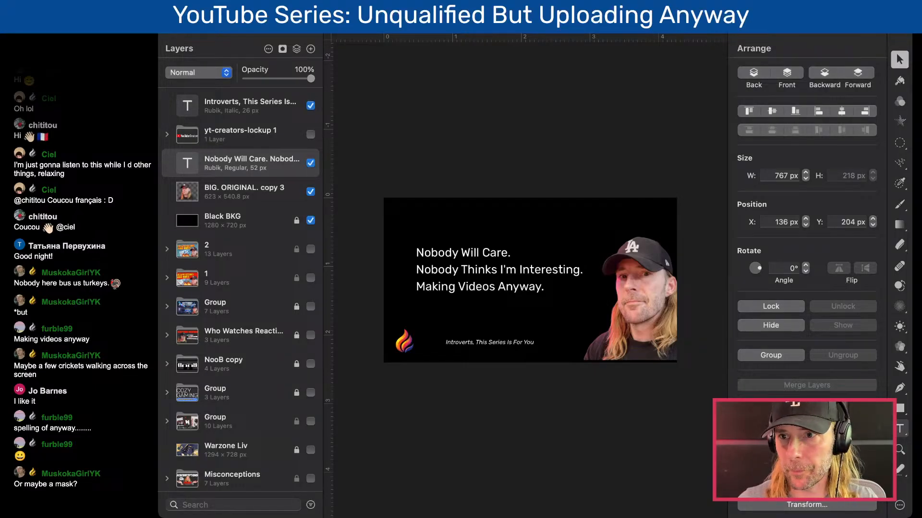
left_click_drag(448, 262, 451, 261)
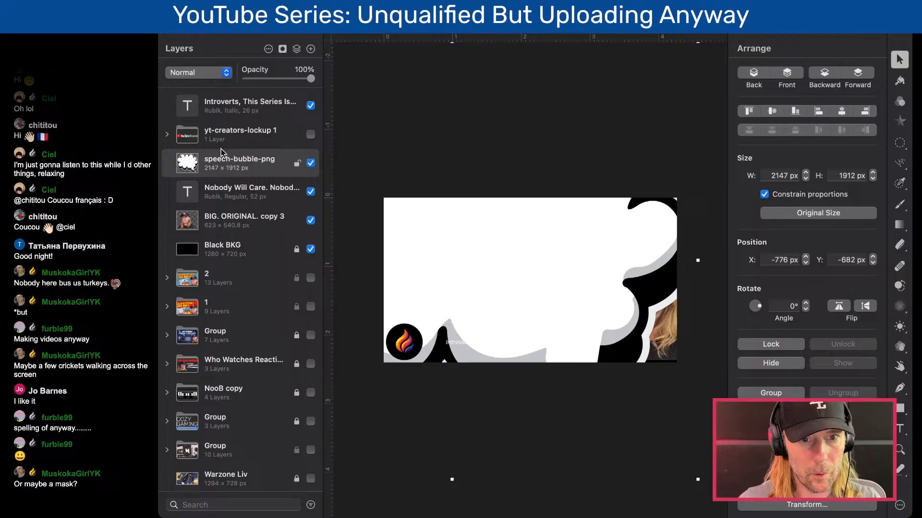
scroll(396, 188, "down", 5)
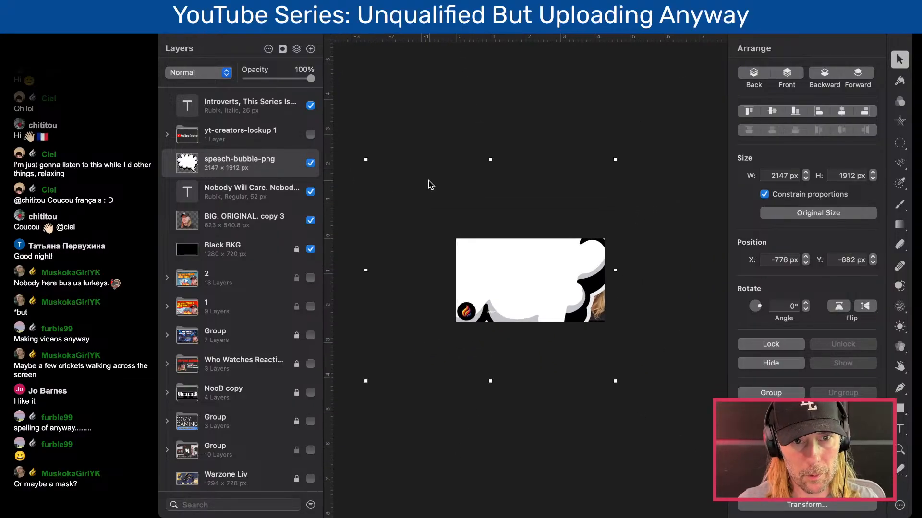
left_click_drag(366, 160, 530, 306)
scroll(556, 355, "up", 5)
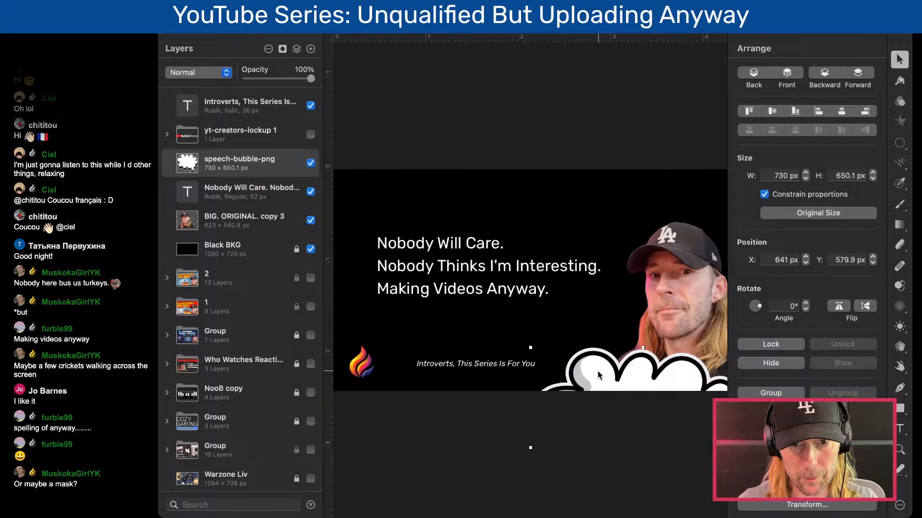
- Move the speech bubble beside the portrait, rotated 11° and enlarged to 867.5 × 772.6 px, at X 34.7 px, Y -75 px
left_click_drag(598, 375, 428, 201)
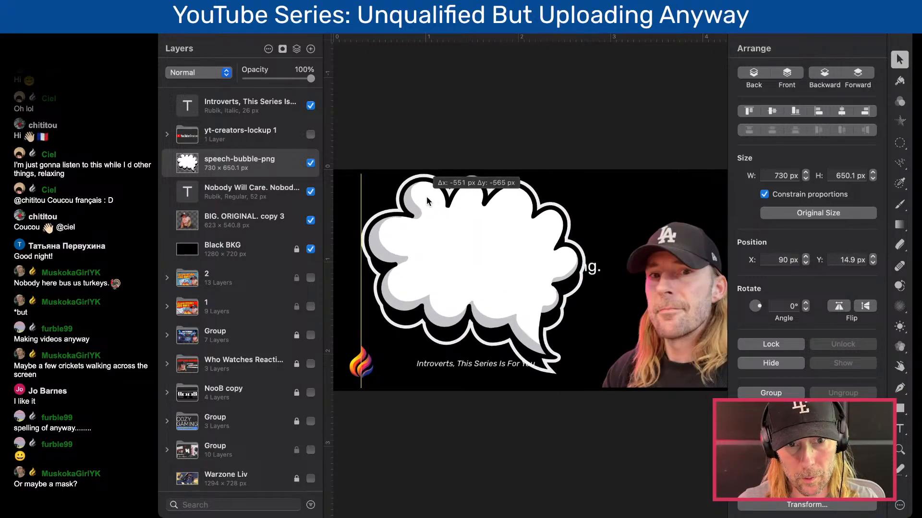
left_click(806, 304)
left_click(806, 304)
left_click(806, 304)
left_click(805, 304)
left_click(805, 303)
left_click(805, 303)
left_click(805, 304)
left_click(806, 303)
left_click(806, 303)
left_click(806, 303)
left_click(806, 304)
left_click_drag(601, 353, 677, 375)
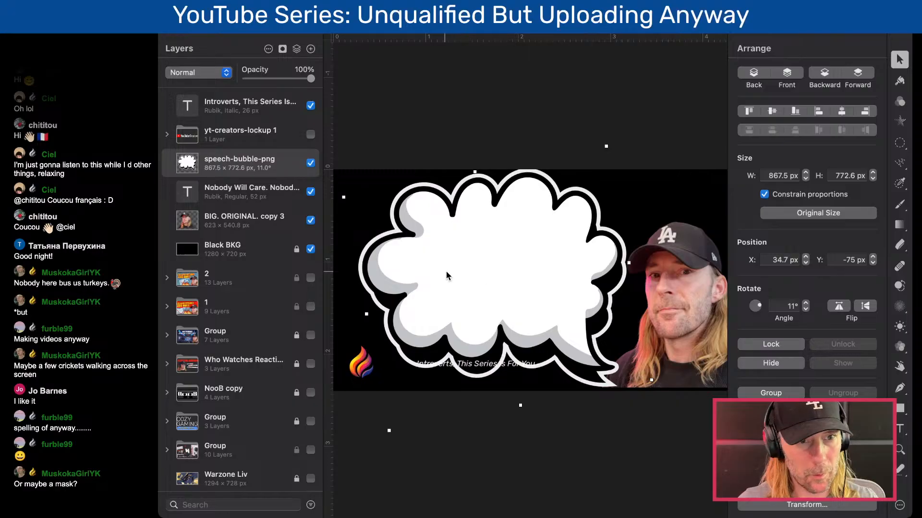
- Place the speech bubble layer beneath the three-line message and set the message's text color to black (000000)
left_click_drag(243, 166, 235, 197)
left_click(229, 174)
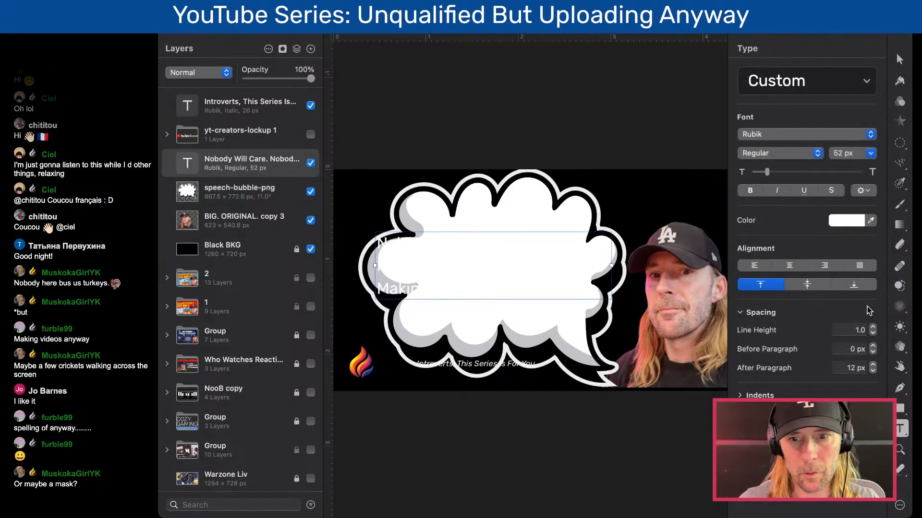
left_click(853, 219)
left_click_drag(753, 253, 714, 332)
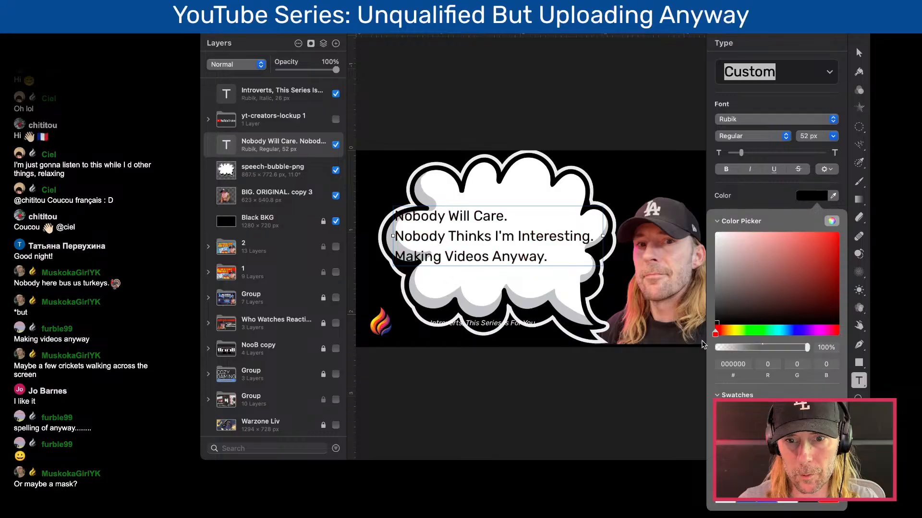
left_click(526, 93)
key("v")
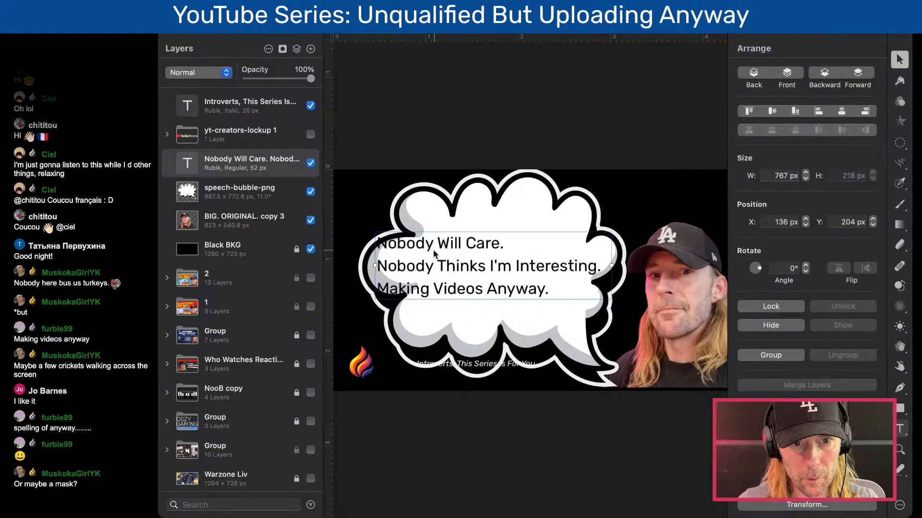
- Move the black message text right to X 284 px, Y 195 px
left_click_drag(435, 272, 490, 270)
key("super+minus")
scroll(490, 267, "up", 2)
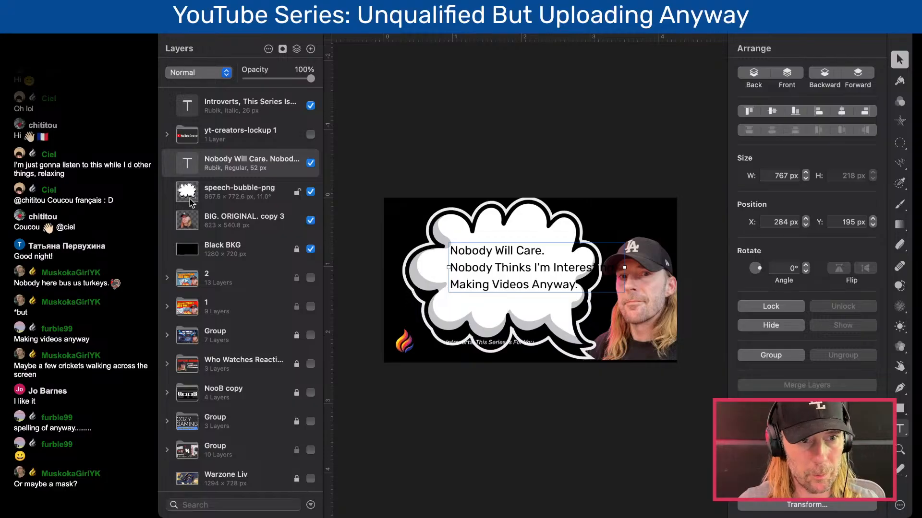
- Select the speech bubble's outline, hide its original layer and fill the selection with the white background color on a new layer
left_click(188, 197, "super")
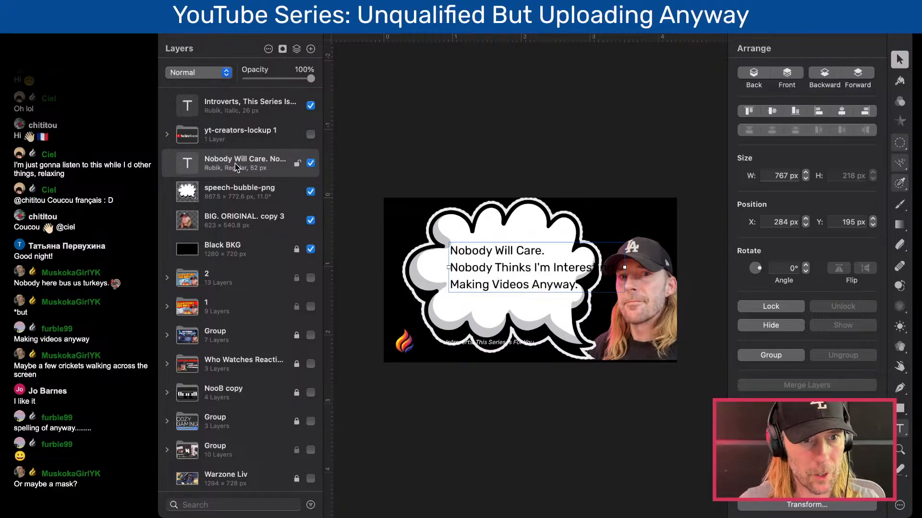
left_click(311, 191)
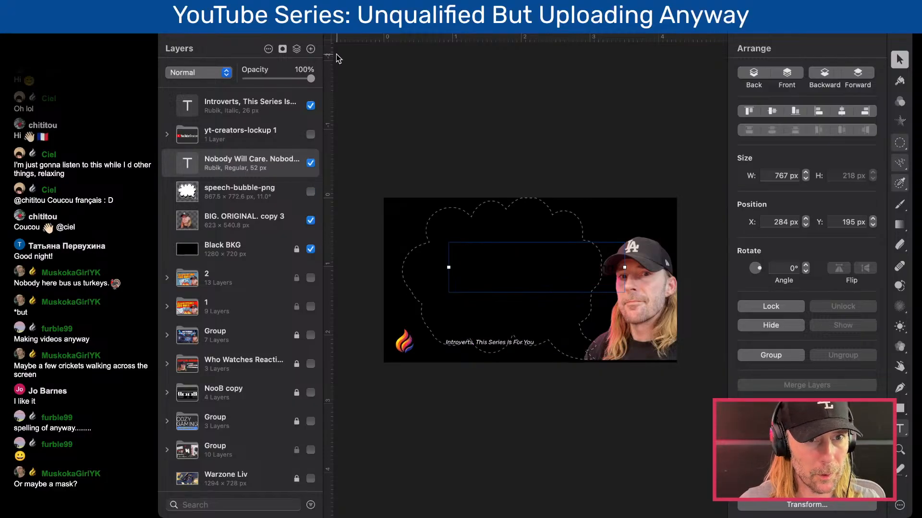
double_click(311, 48)
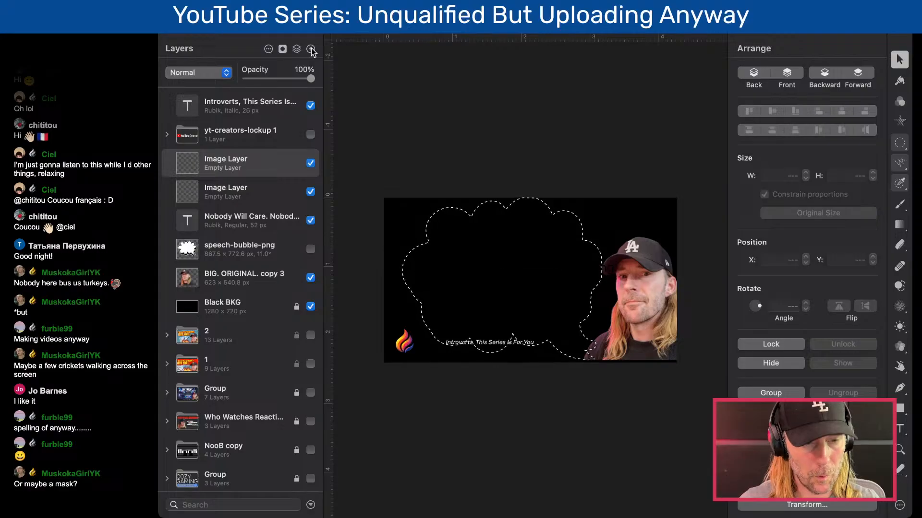
key("super+BackSpace")
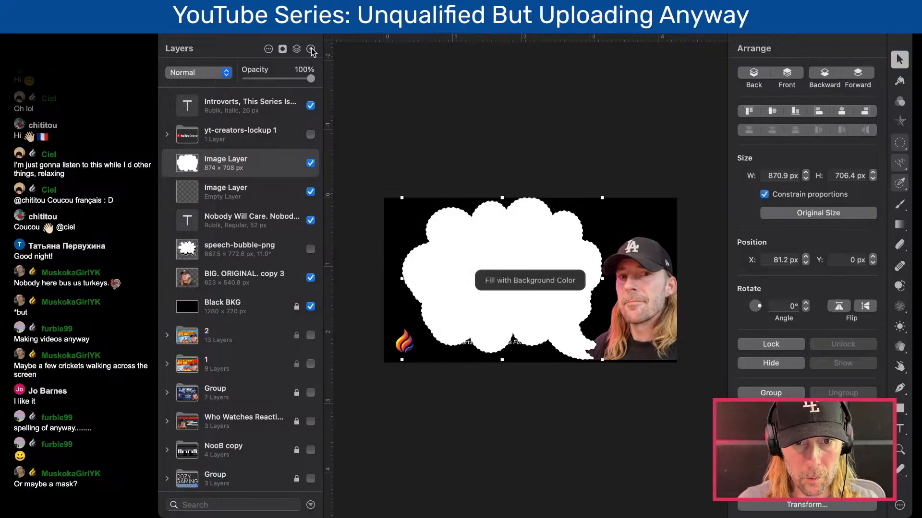
key("super+d")
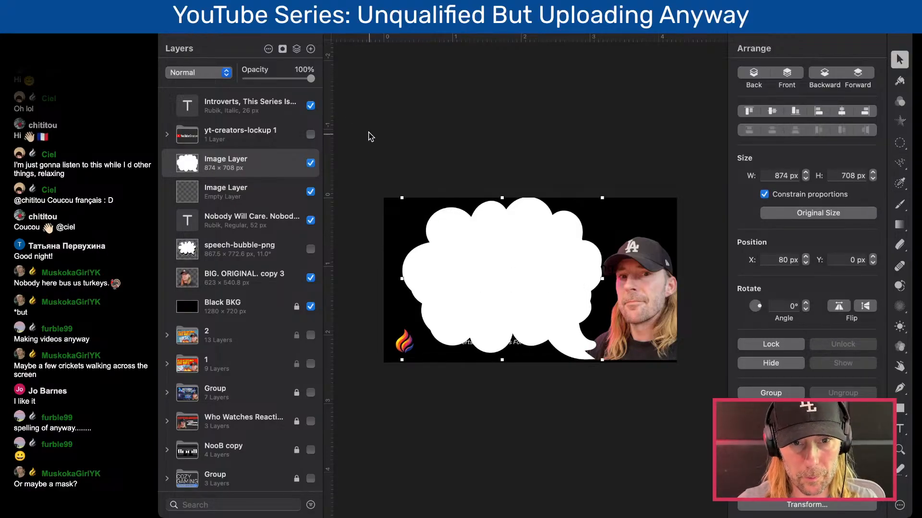
- Flatten and widen the plain white bubble without constrained proportions to 938 × 578.5 px at X 10 px, Y -1.5 px
left_click_drag(605, 359, 552, 320)
left_click_drag(553, 257, 602, 258)
left_click(780, 195)
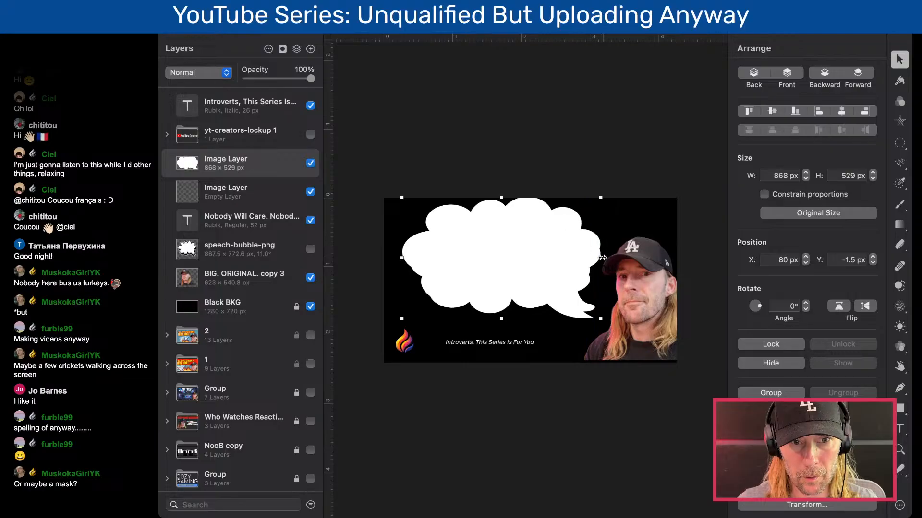
left_click_drag(401, 318, 386, 327)
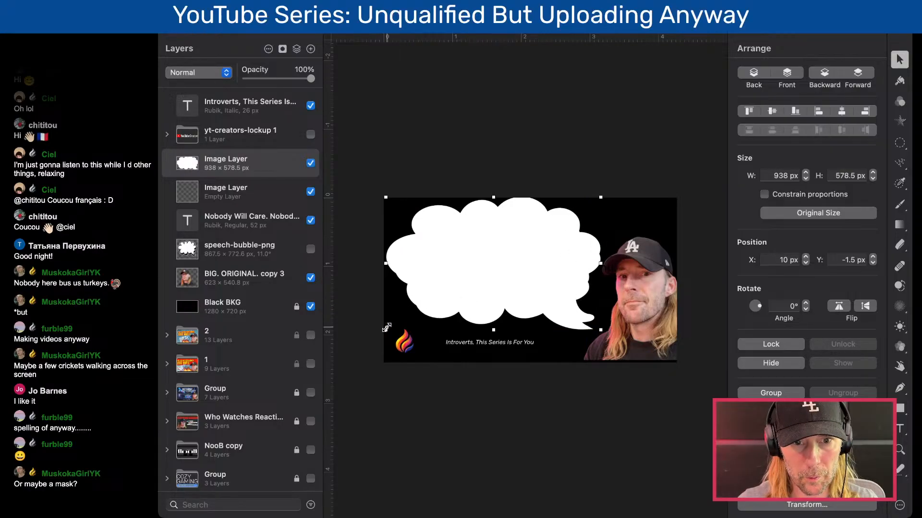
- Delete the empty image layer and move the message text layer above the white bubble
left_click(225, 195)
key("BackSpace")
left_click_drag(226, 195, 227, 157)
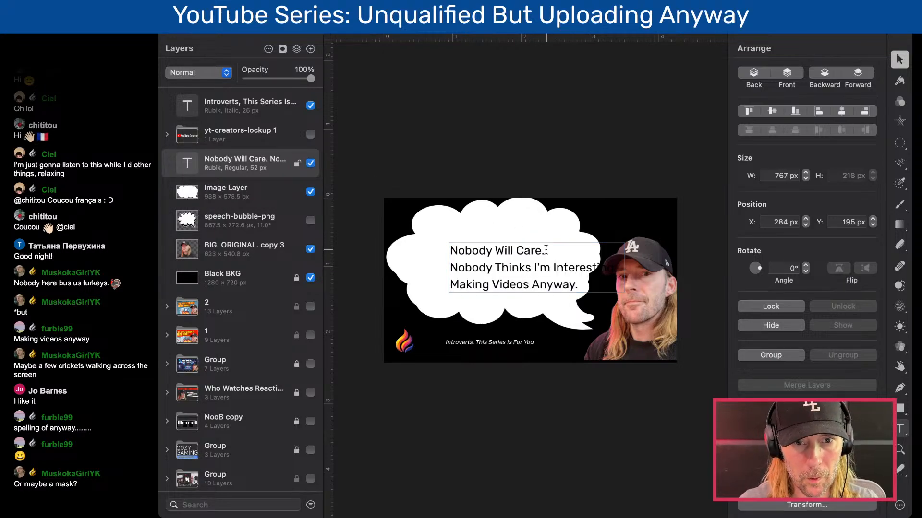
- Move the message inside the white bubble at X 136 px, Y 163 px and select the portrait layer
left_click_drag(521, 253, 492, 248)
key("super+minus")
left_click(511, 349)
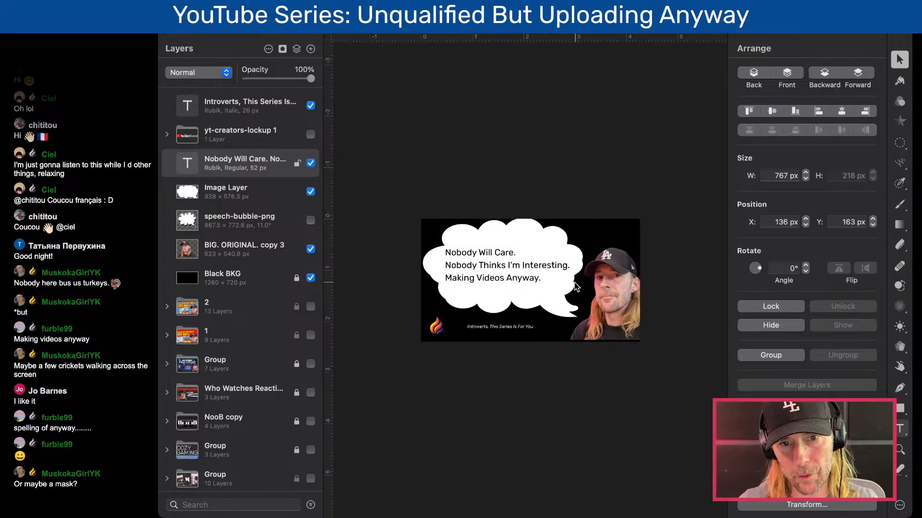
left_click(609, 296)
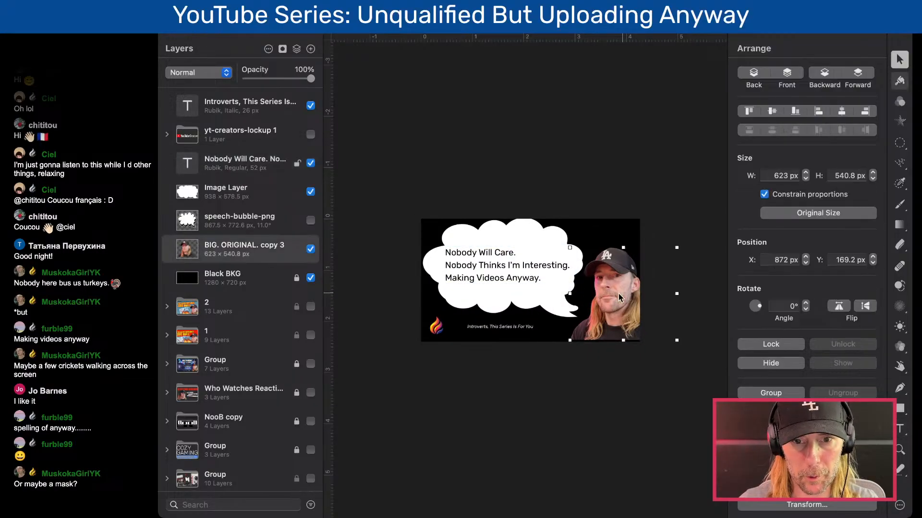
- Move the white speech bubble up and left to X -76 px, Y -17.5 px
left_click(538, 243)
left_click(551, 251)
left_click_drag(551, 252, 514, 235)
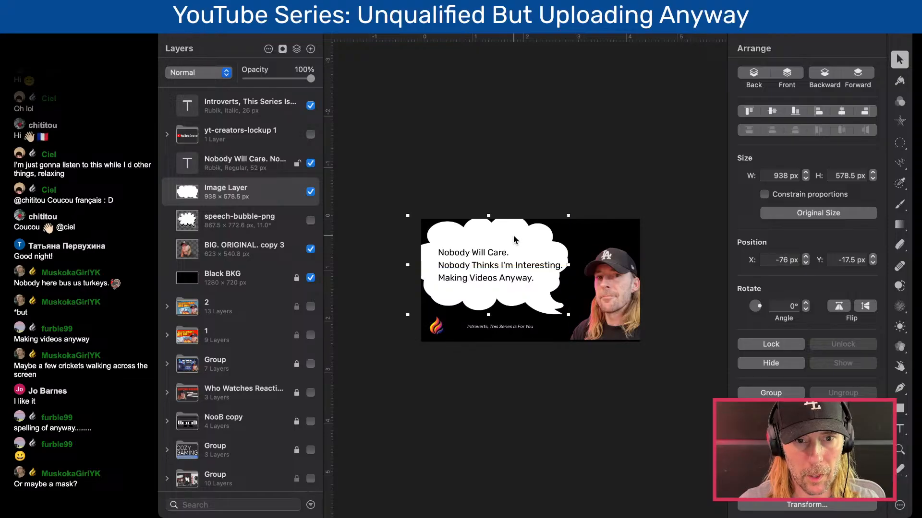
scroll(425, 273, "up", 5)
scroll(426, 274, "right", 2)
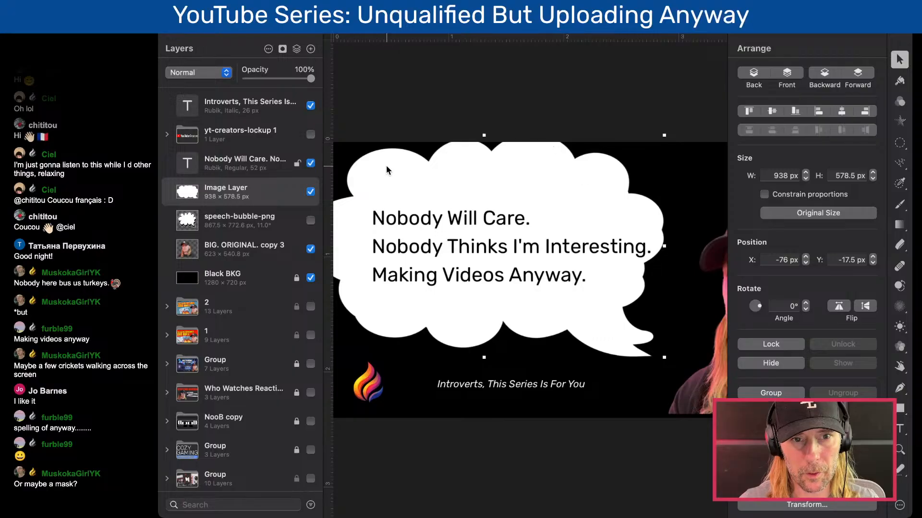
scroll(403, 247, "down", 2)
scroll(403, 247, "down", 1)
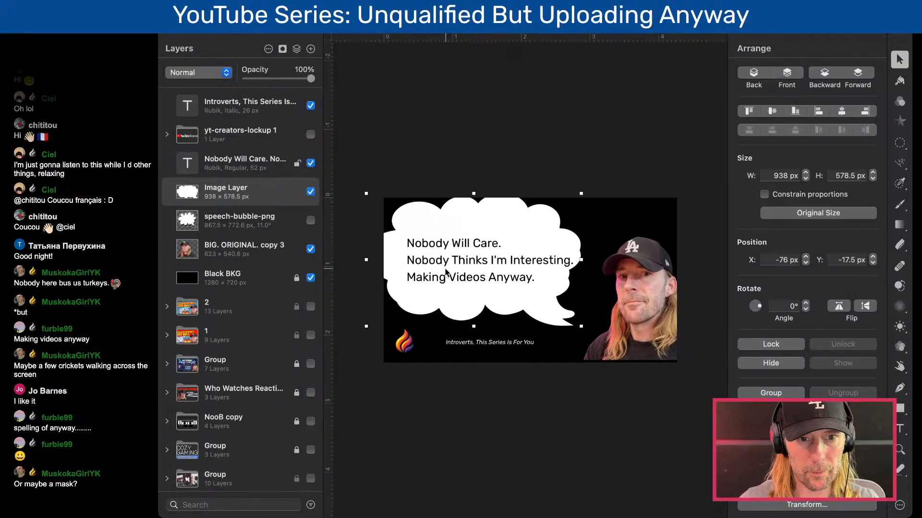
- Stretch the white bubble to a height of 628.5 px and reposition the message text at X 61 px, Y 163 px
left_click(511, 265)
left_click_drag(523, 261, 513, 263)
left_click(566, 321)
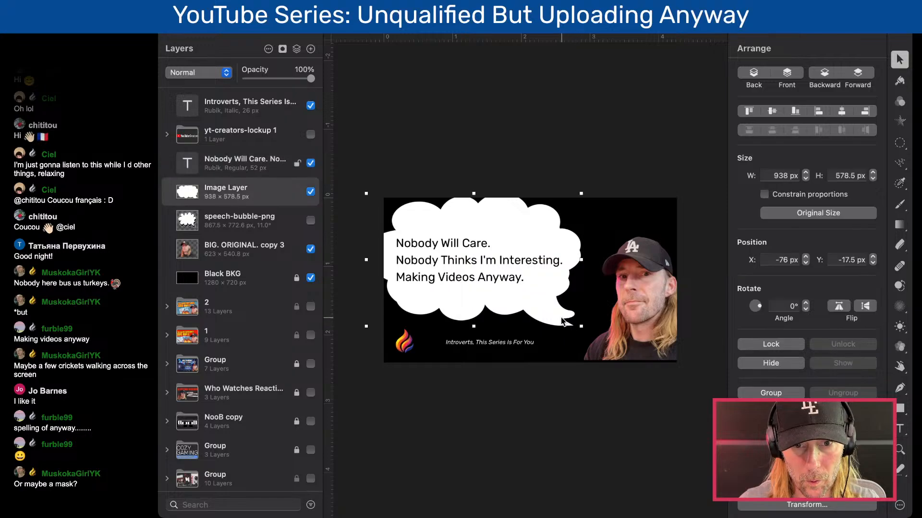
left_click_drag(474, 328, 474, 339)
left_click(450, 262)
left_click_drag(450, 262, 453, 261)
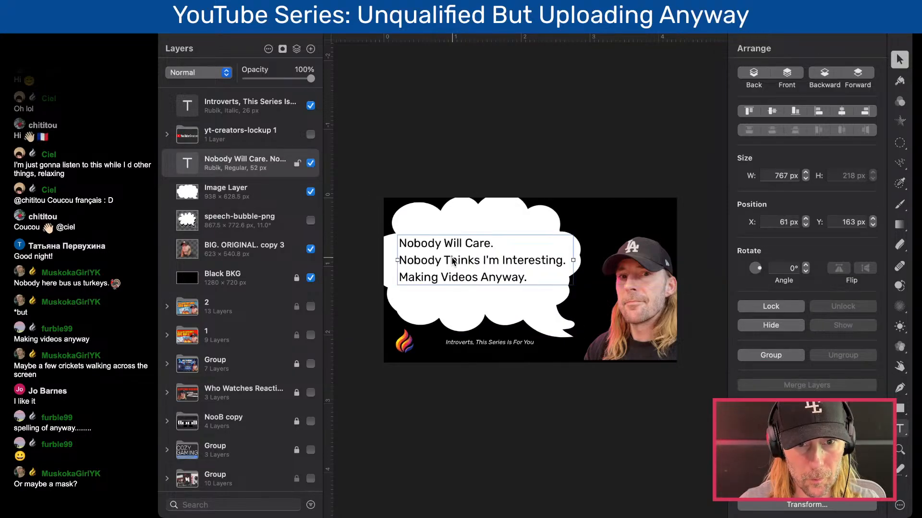
- Try the Medium font weight on the "Nobody Will Care." line of the message
key("t")
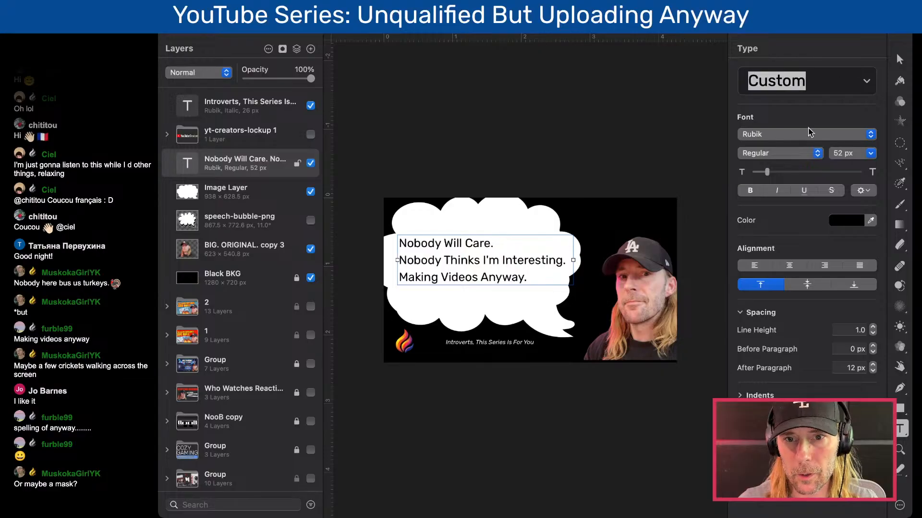
left_click(783, 153)
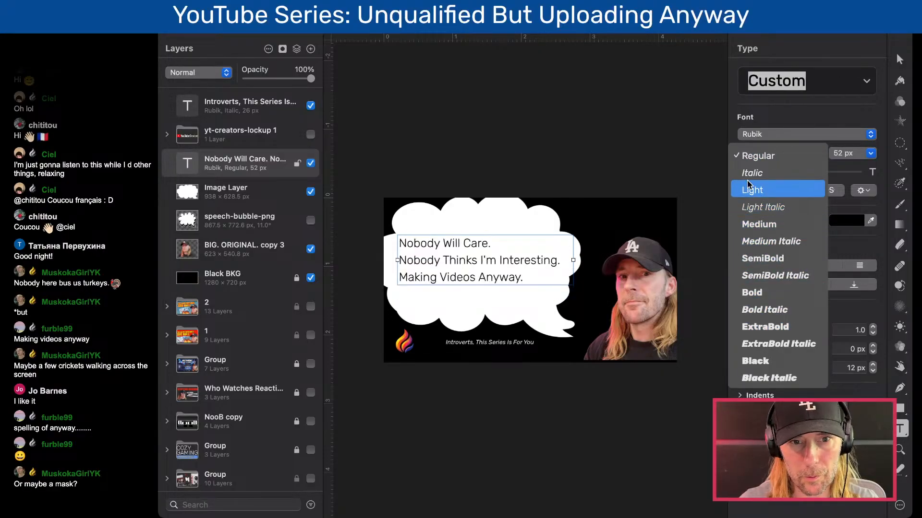
key("Escape")
double_click(475, 243)
left_click(498, 241)
double_click(499, 242)
left_click(506, 243)
left_click_drag(508, 242, 389, 243)
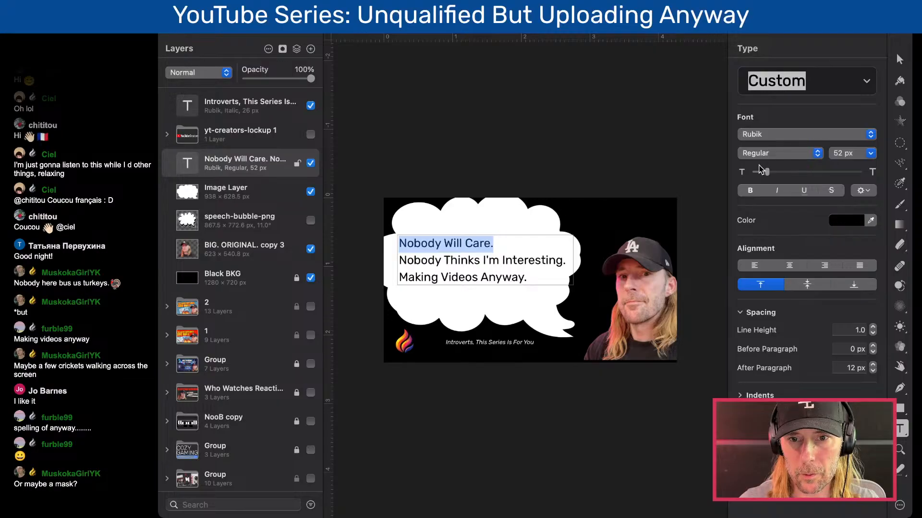
left_click(770, 157)
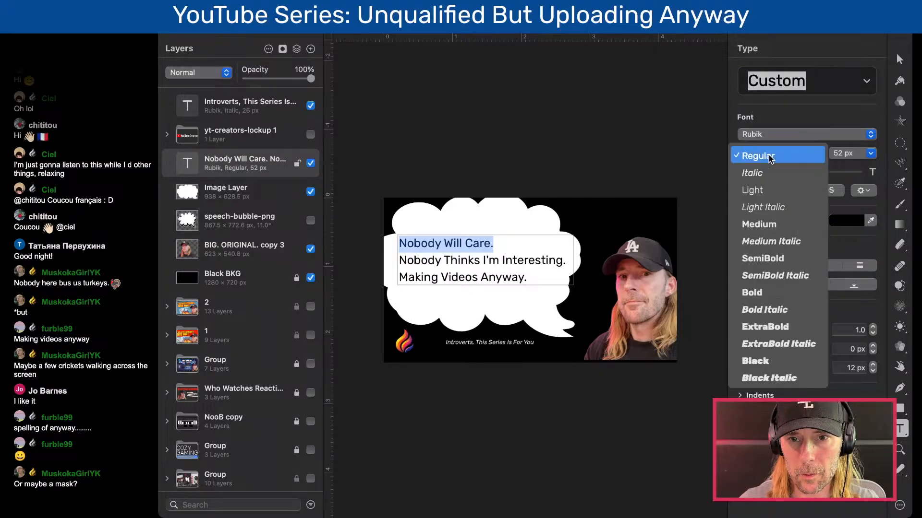
left_click(770, 223)
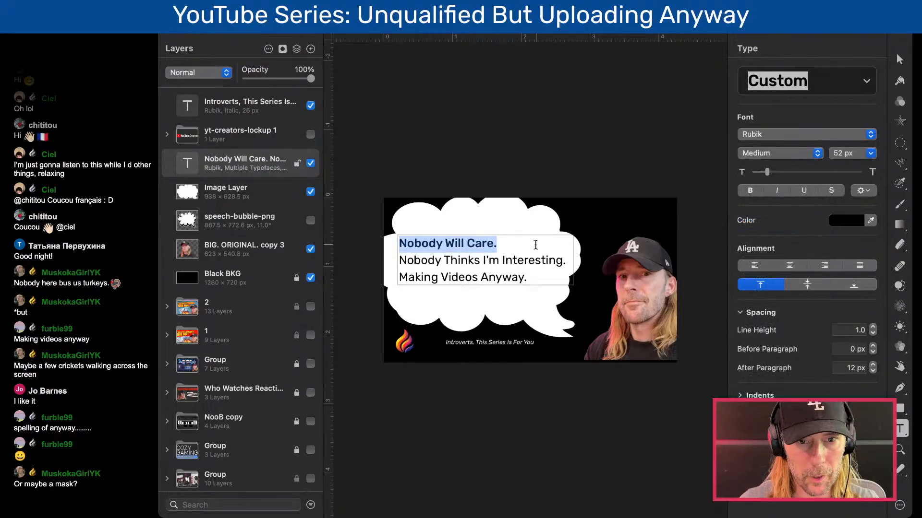
- Undo the weight change on the first line of the message
left_click(522, 264)
left_click_drag(535, 279, 357, 279)
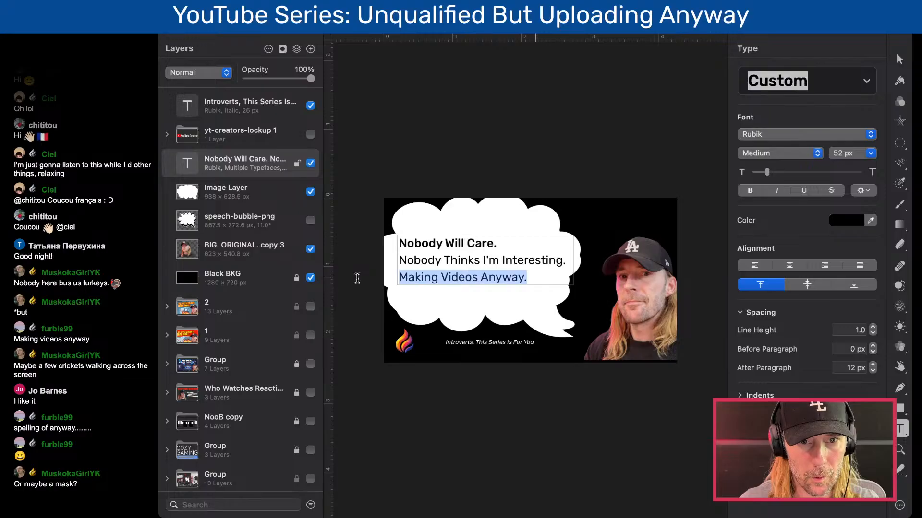
key("super+z")
- Cut the "Making Videos Anyway." line out of the message text so only the first two lines remain
left_click(512, 277)
double_click(456, 277)
triple_click(456, 277)
left_click(543, 278)
key("Escape")
double_click(459, 275)
triple_click(459, 274)
key("BackSpace")
key("BackSpace")
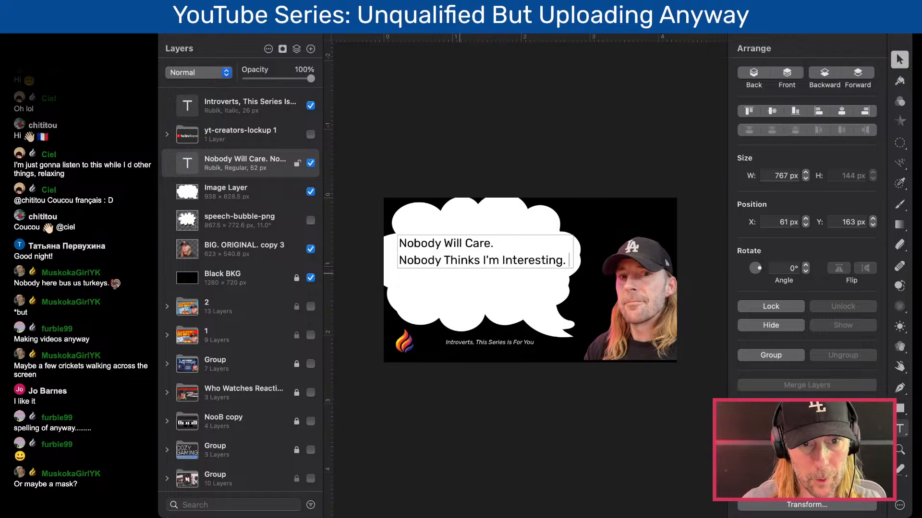
- Duplicate the message text layer, replace its text with "Making Videos Anyway." and place it at X 61 px, Y 325 px
key("Escape")
left_click_drag(469, 254, 471, 282)
double_click(473, 275)
key("super+a")
key("super+v")
left_click(496, 295)
left_click(500, 274)
left_click_drag(500, 275, 500, 284)
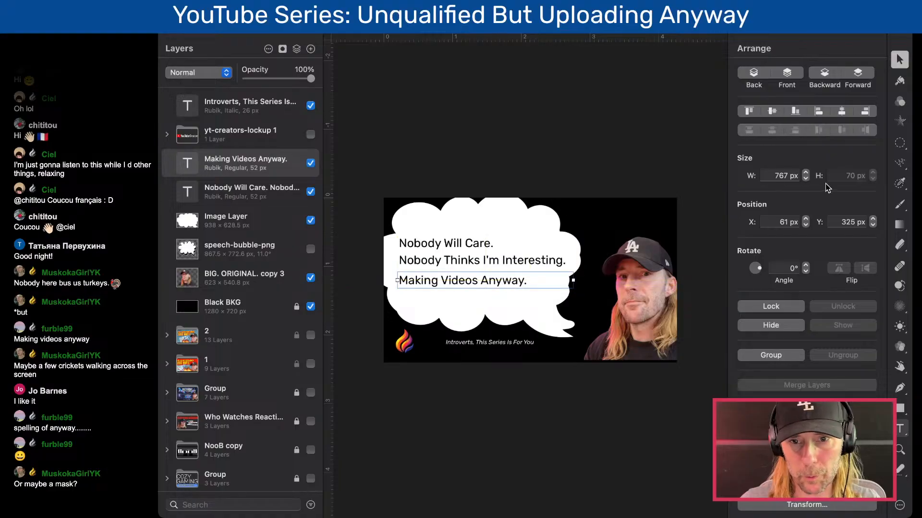
- Set the "Making Videos Anyway." text to the Black weight of the Rubik font
key("t")
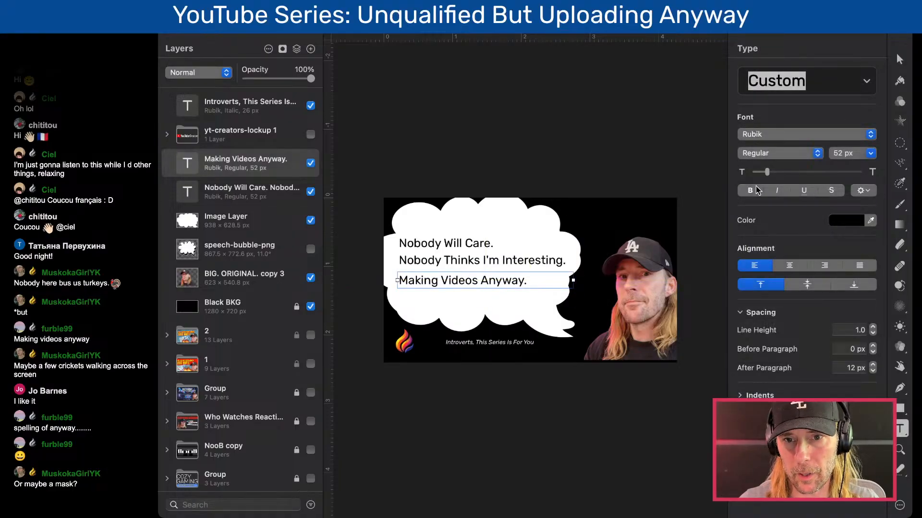
left_click(800, 135)
left_click(801, 137)
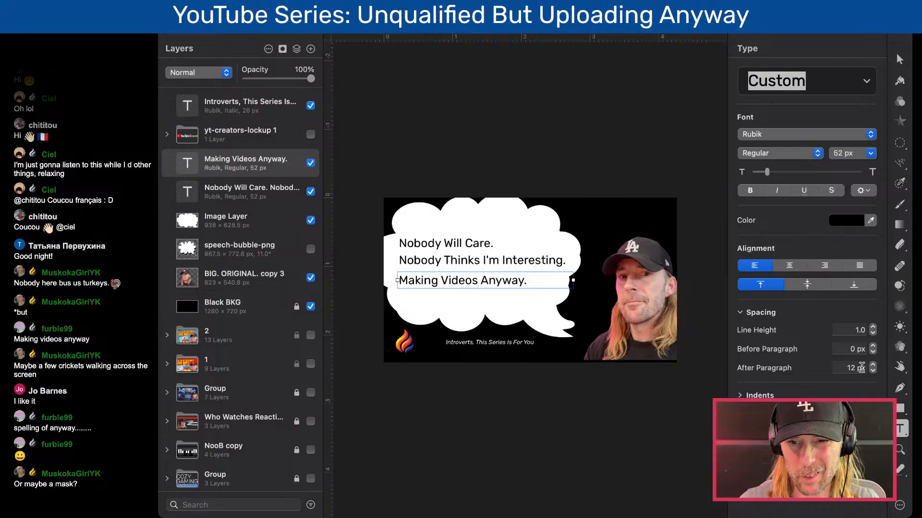
left_click(759, 136)
left_click(761, 135)
left_click(764, 154)
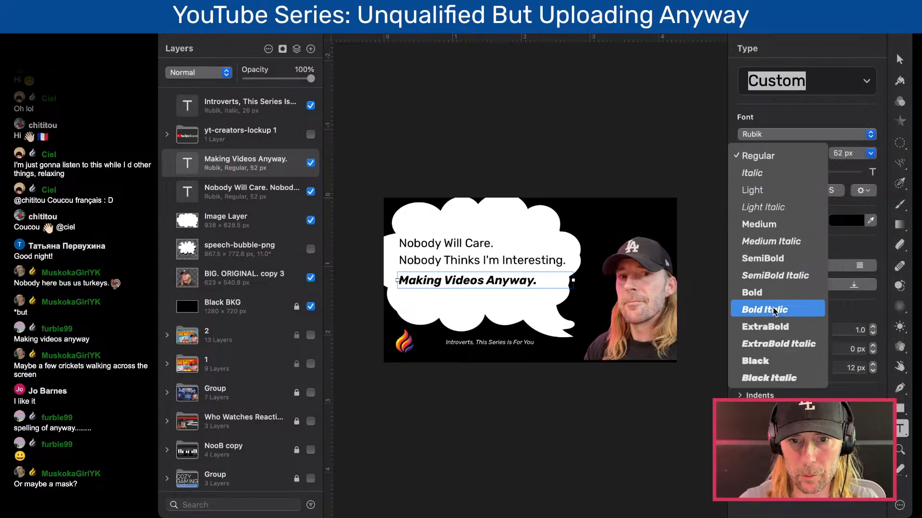
left_click(760, 360)
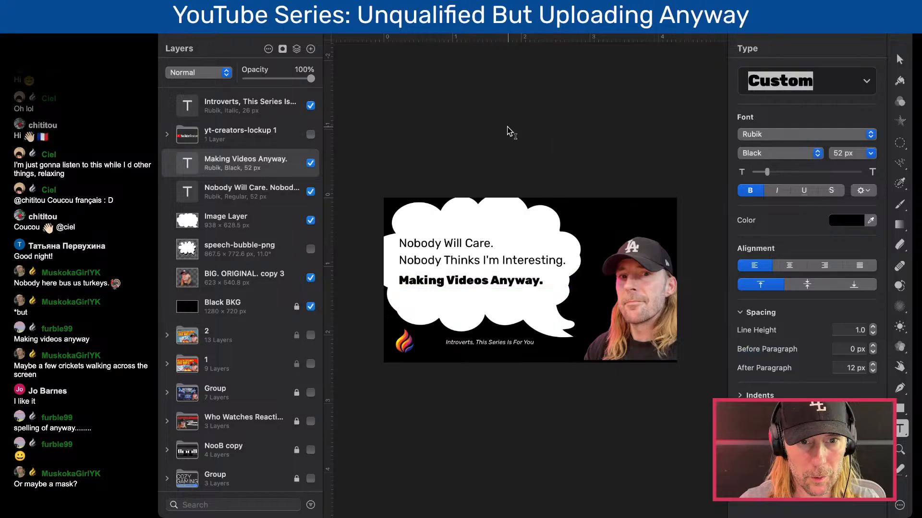
- Color the "Making Videos Anyway." text with a pink sampled from the flame logo
key("v")
key("t")
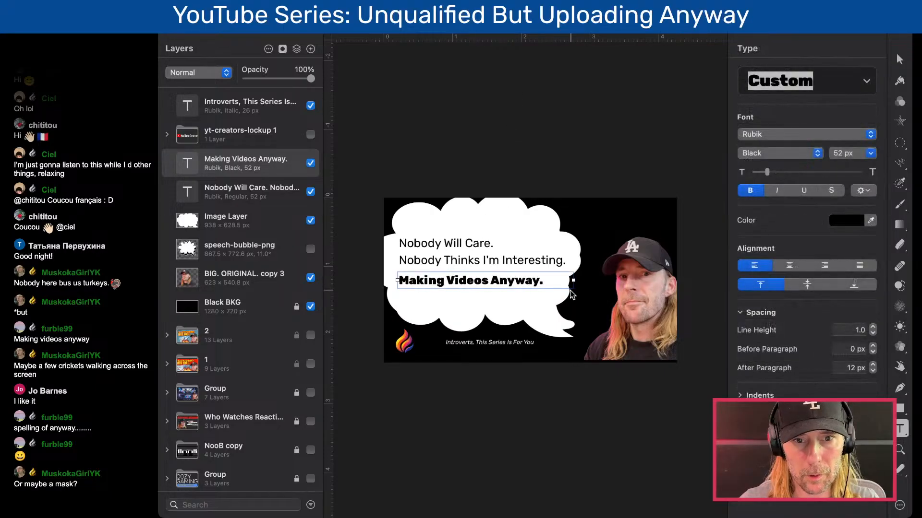
left_click(853, 222)
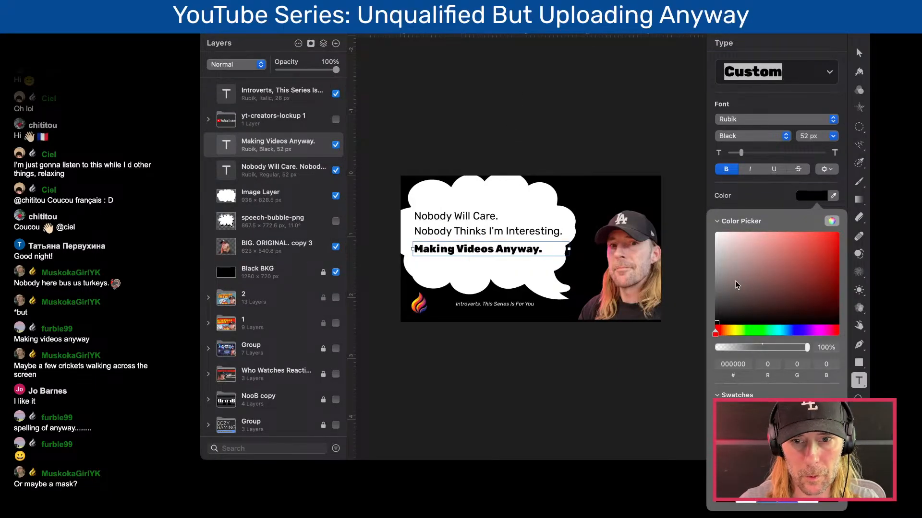
left_click(832, 195)
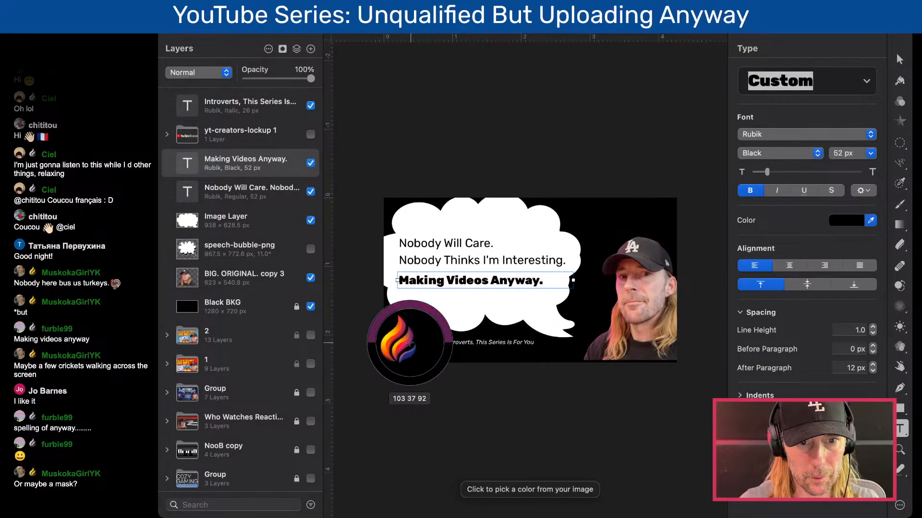
left_click(409, 342)
key("Escape")
double_click(470, 281)
double_click(486, 281)
left_click(400, 281)
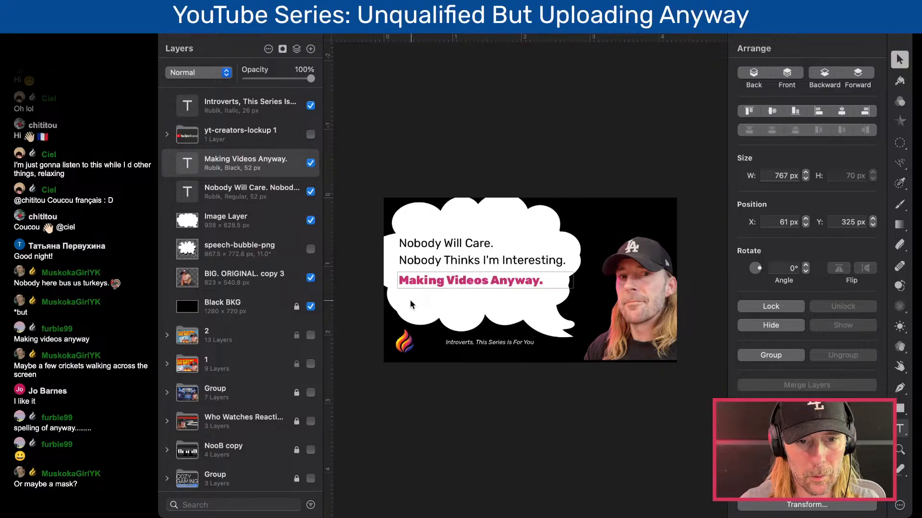
- Move the two-line text to X 95 px, Y 153 px and "Making Videos Anyway." beneath it to X 95 px, Y 297 px
left_click(528, 171)
left_click(478, 246)
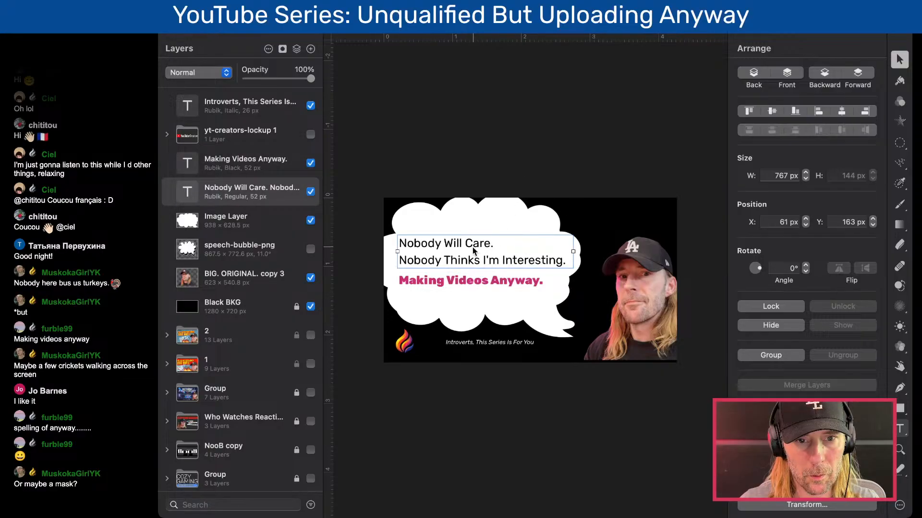
left_click_drag(478, 247, 481, 246)
left_click_drag(456, 280, 463, 276)
- Examine the thumbnail's layout and text readability at small and large sizes
key("super+minus")
left_click(419, 231)
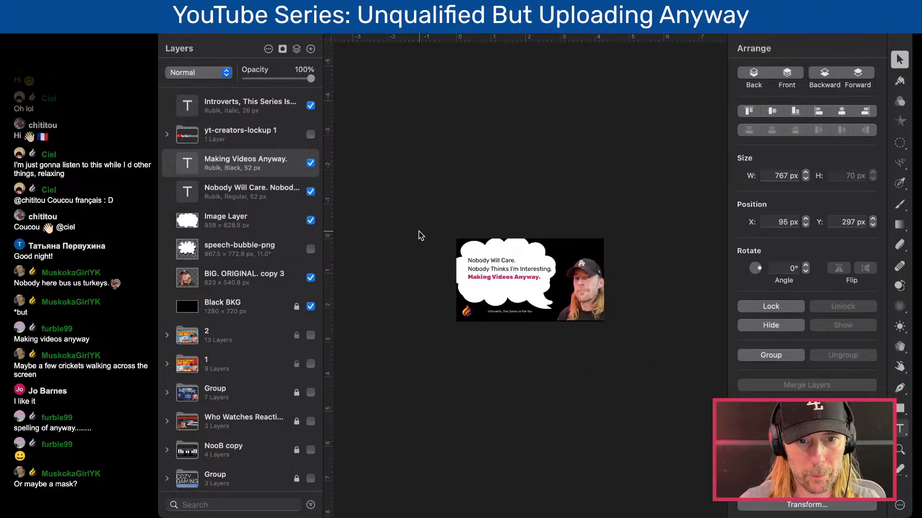
scroll(498, 322, "up", 6)
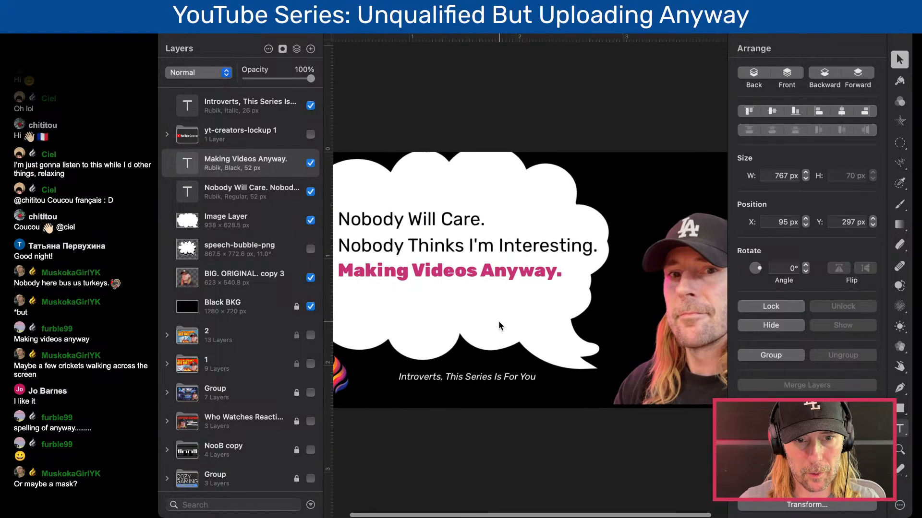
scroll(498, 321, "down", 3)
scroll(498, 322, "up", 2)
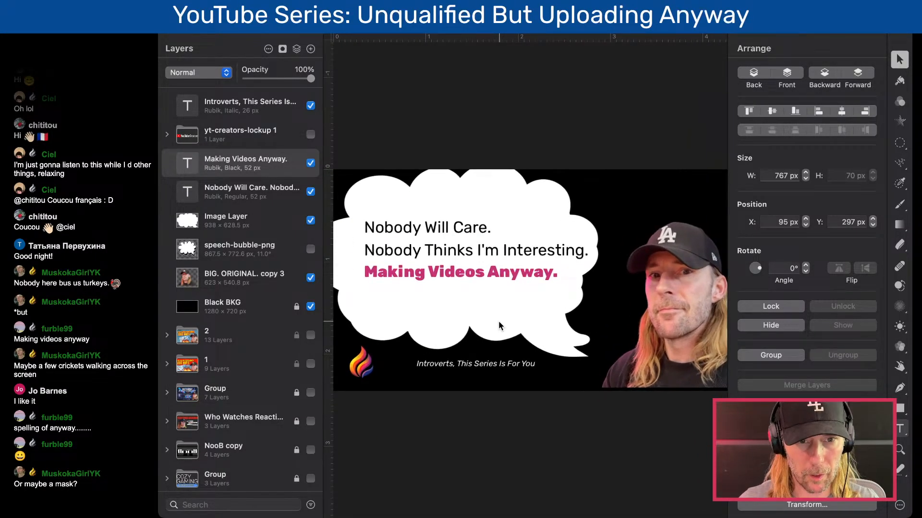
scroll(499, 325, "up", 5)
scroll(499, 326, "down", 2)
scroll(499, 326, "down", 5)
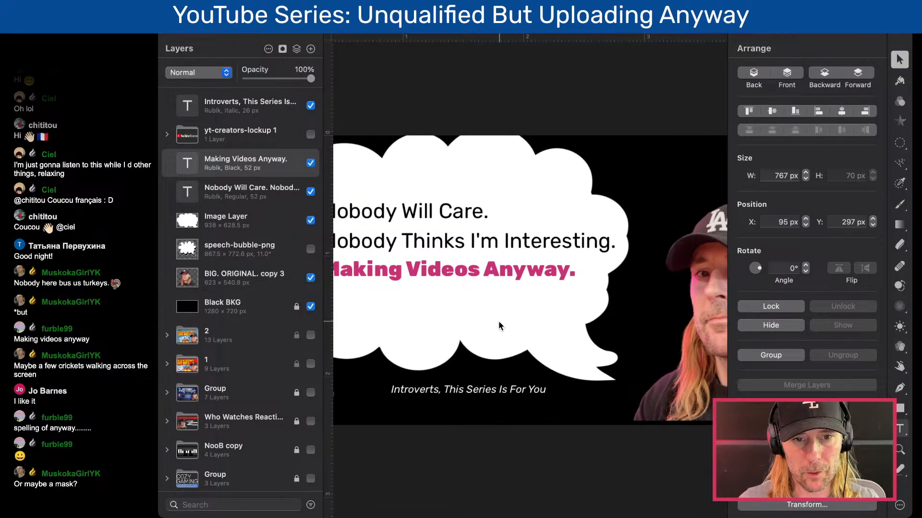
scroll(499, 326, "down", 5)
scroll(498, 326, "down", 3)
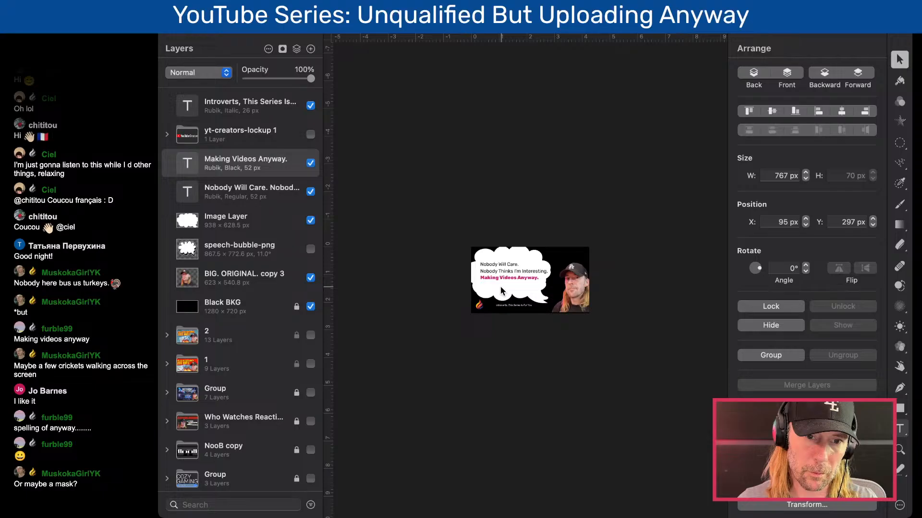
scroll(501, 287, "up", 10)
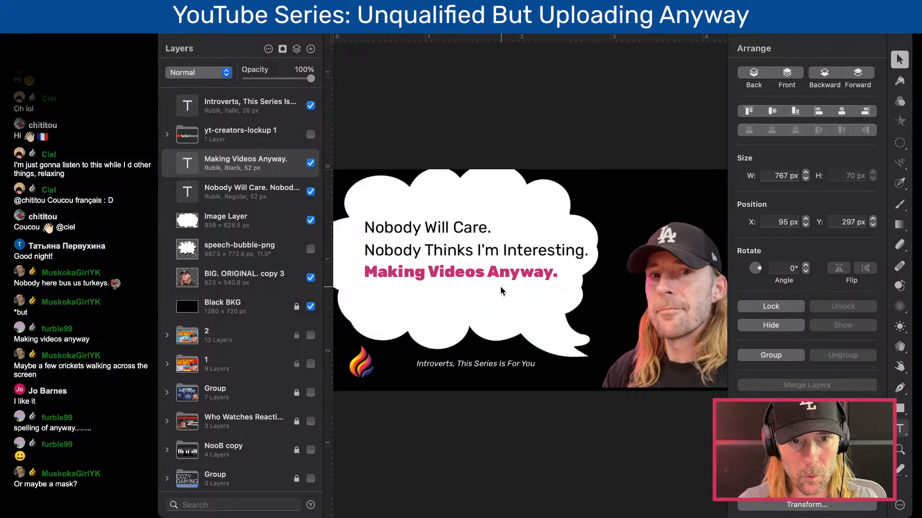
- Select both message text layers and nudge them left together to X 85 px
left_click(485, 252)
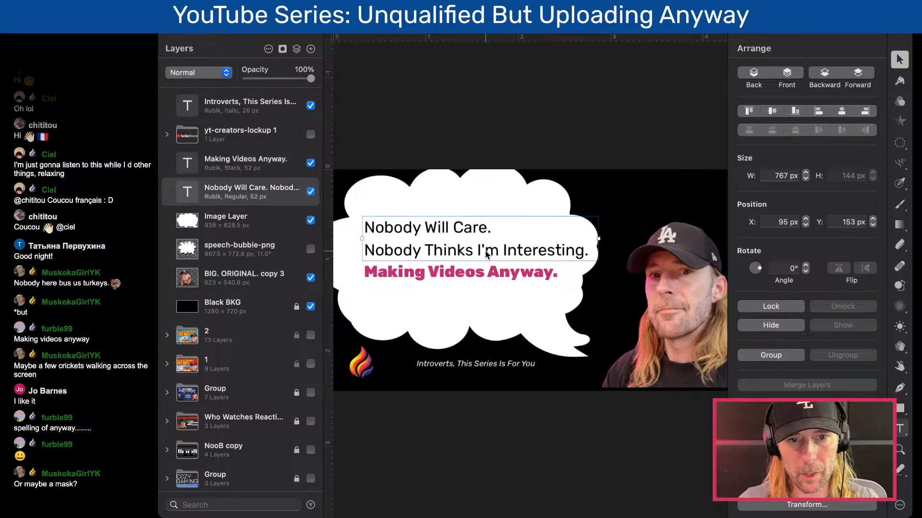
left_click(490, 274, "shift")
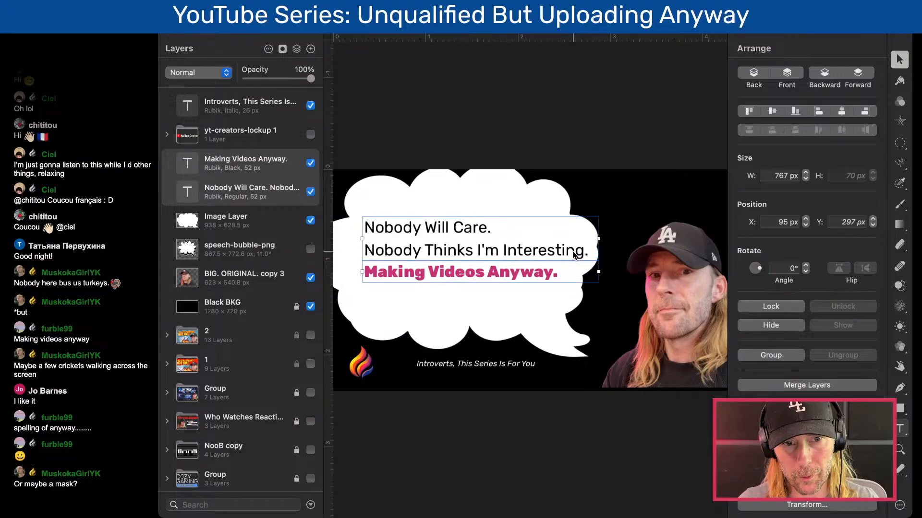
key("shift+Left")
key("shift+Left")
key("shift+Right")
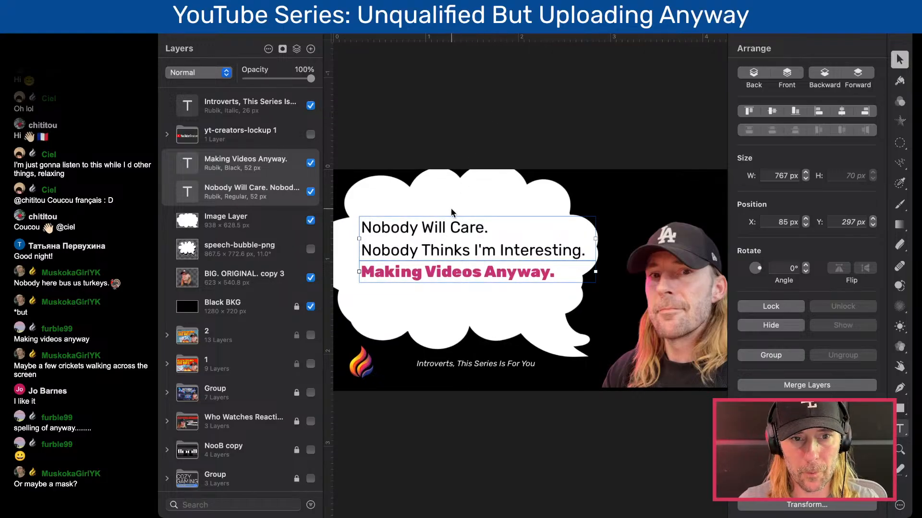
- Widen the white bubble to 1016 px and flatten it to 442 px high, with its position at X -76 px, Y 44 px
left_click(546, 299)
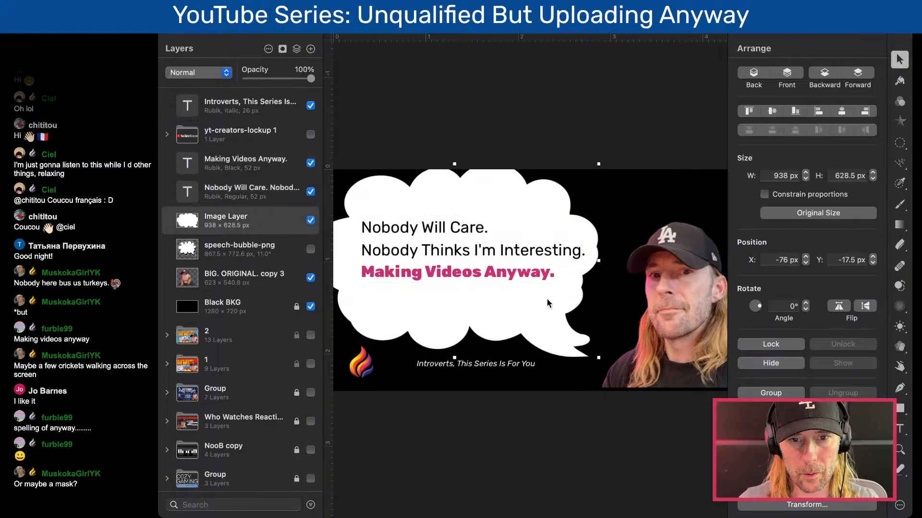
left_click_drag(599, 261, 628, 261)
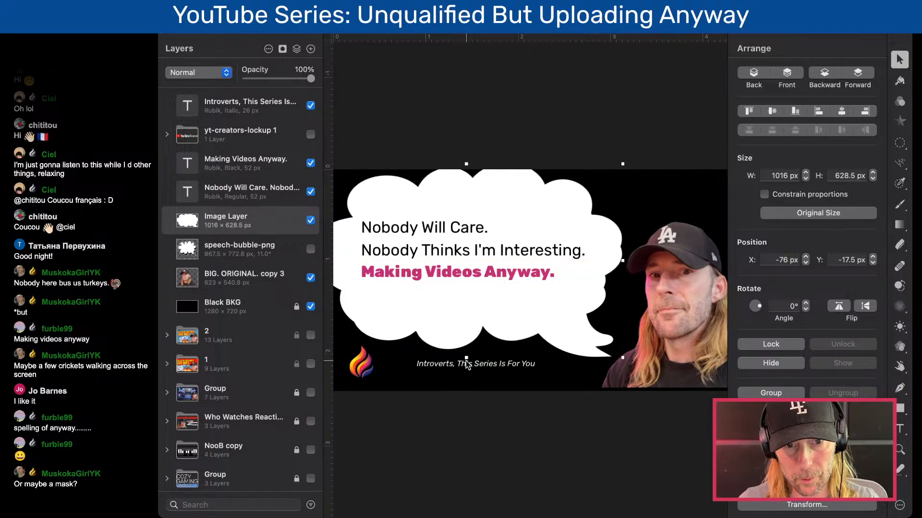
left_click_drag(466, 355, 466, 319)
left_click_drag(466, 164, 466, 183)
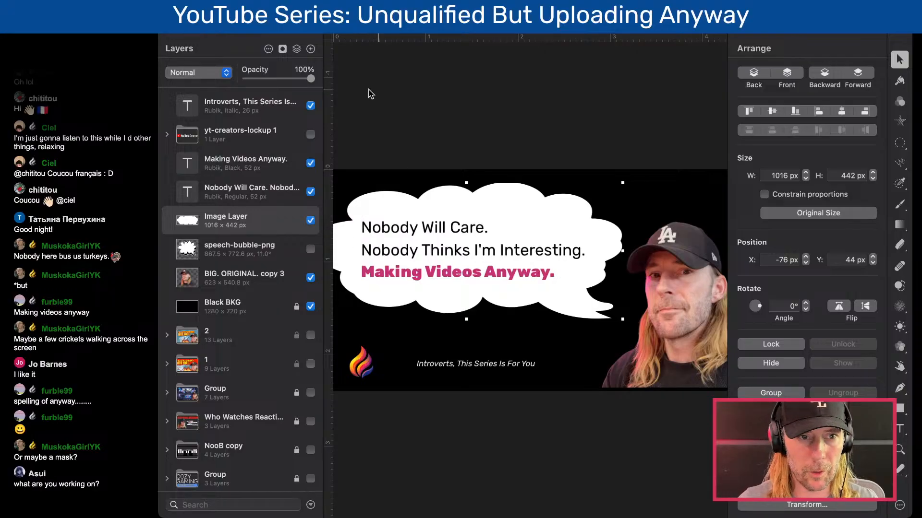
key("super+minus")
key("super+minus")
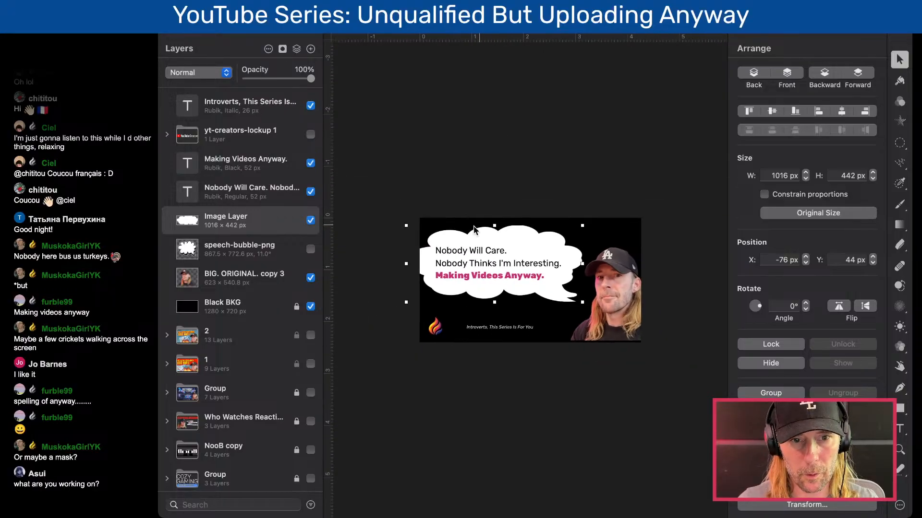
- Narrow the white bubble to 940 px with its position at X 0 px, and move both message text layers to X 134 px
left_click_drag(405, 263, 417, 262)
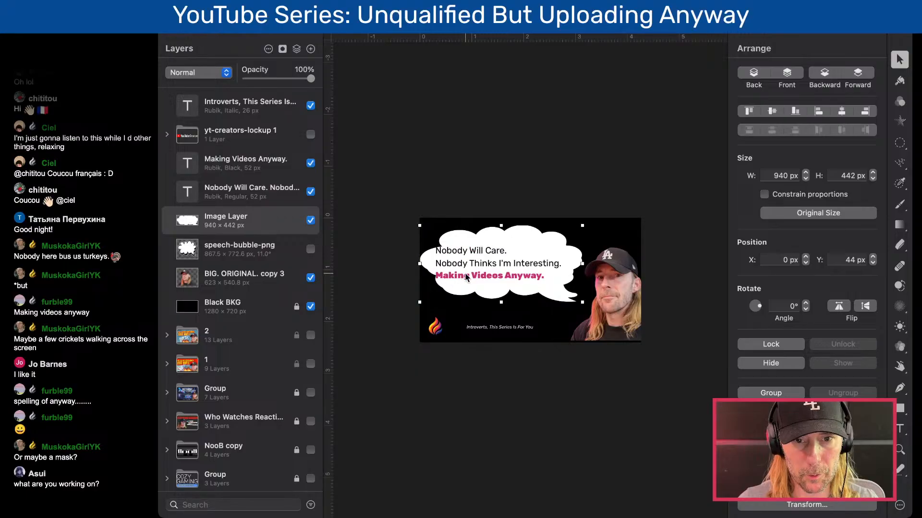
key("super+plus")
key("super+plus")
left_click(462, 235)
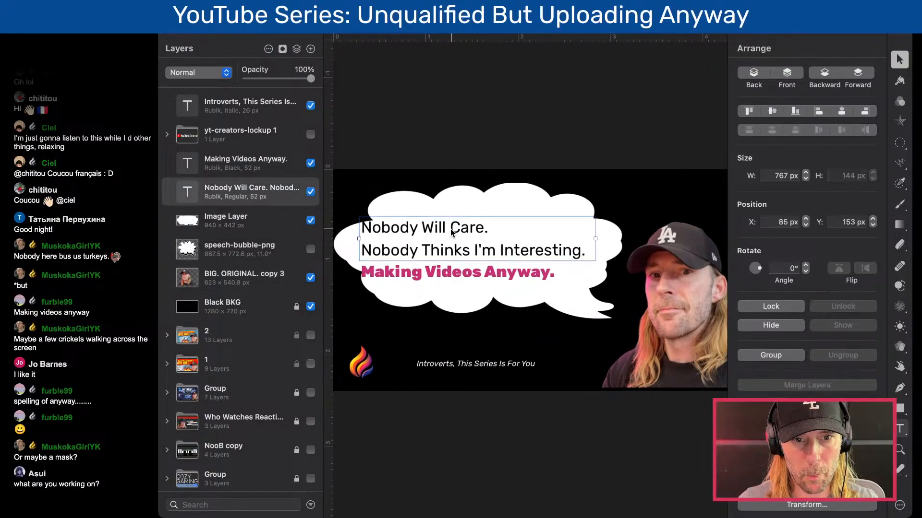
left_click_drag(451, 233, 467, 234)
left_click_drag(455, 272, 466, 274)
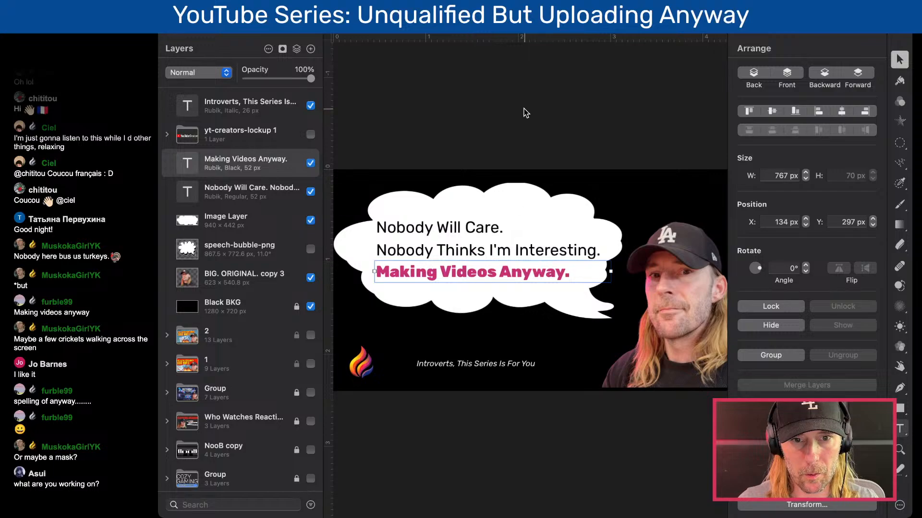
key("super+minus")
key("super+plus")
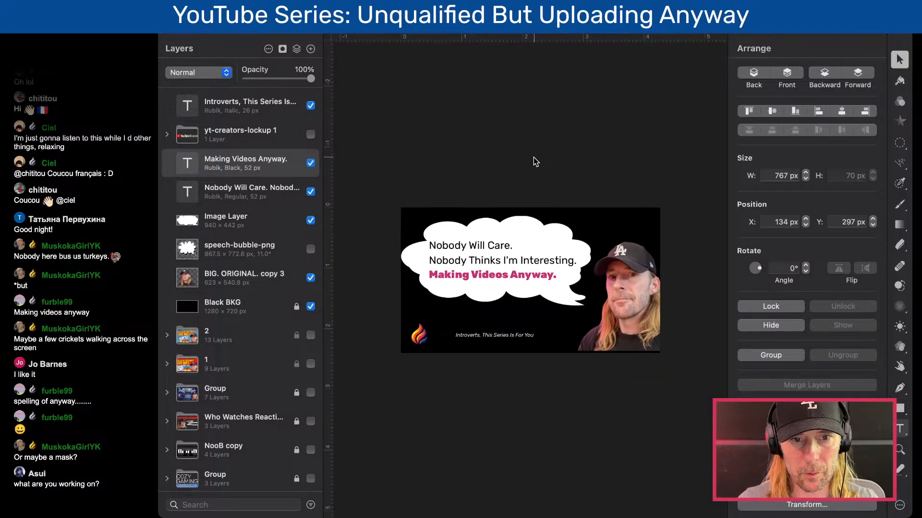
- Preview different fonts on the two-line "Nobody Will Care. Nobody Thinks I'm Interesting." text and apply Marker Felt
left_click(468, 236)
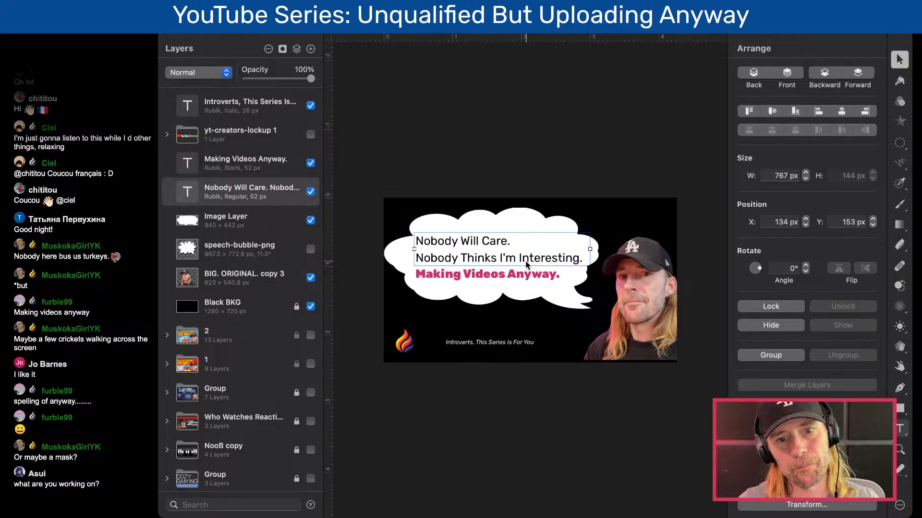
key("t")
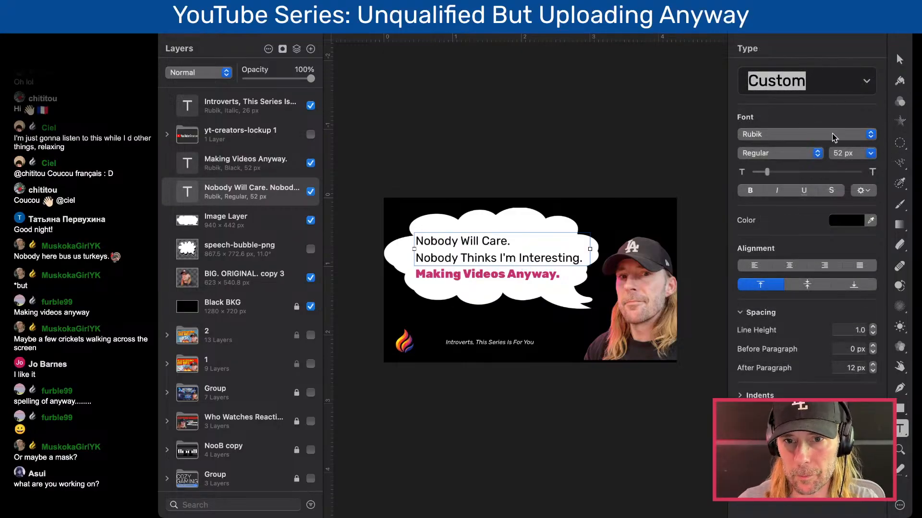
left_click(812, 139)
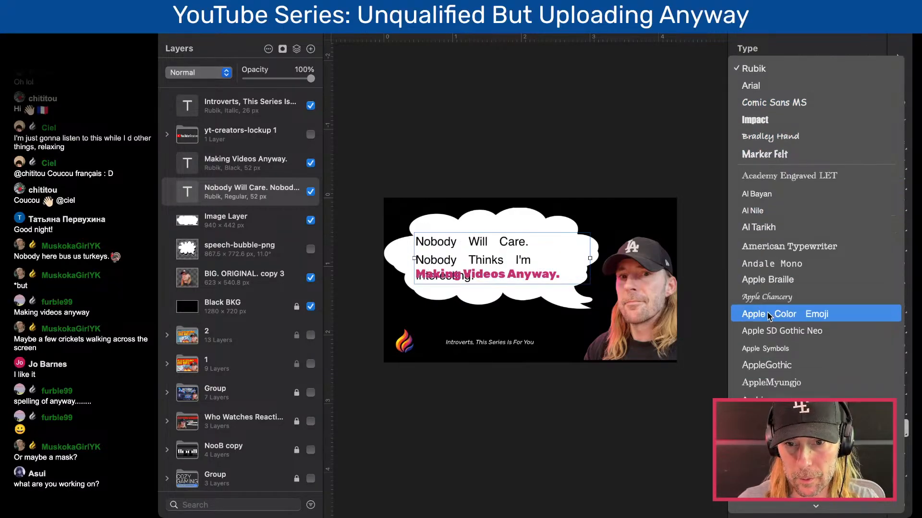
scroll(769, 315, "down", 5)
scroll(769, 316, "down", 1)
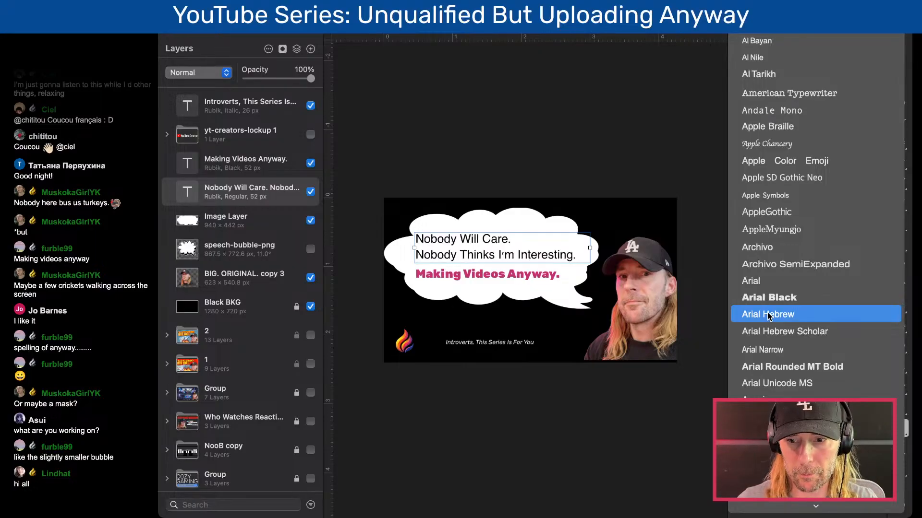
scroll(768, 315, "down", 4)
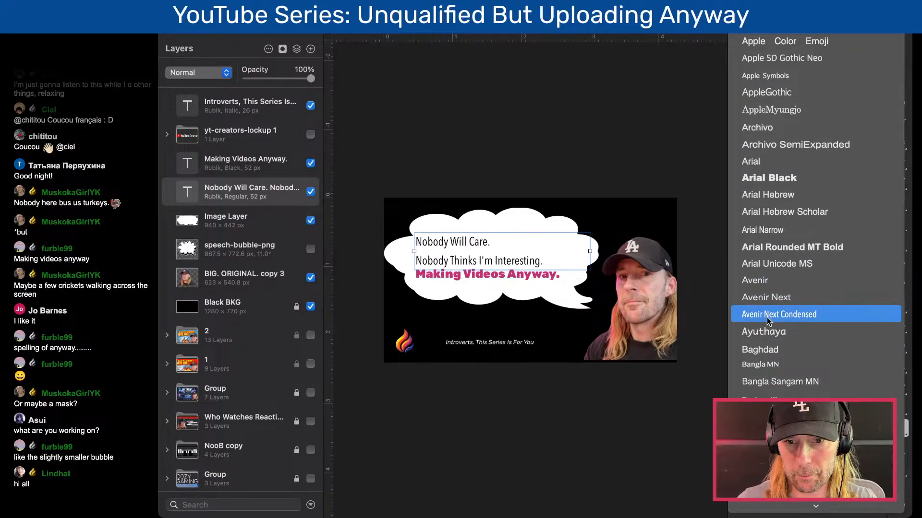
scroll(766, 365, "down", 4)
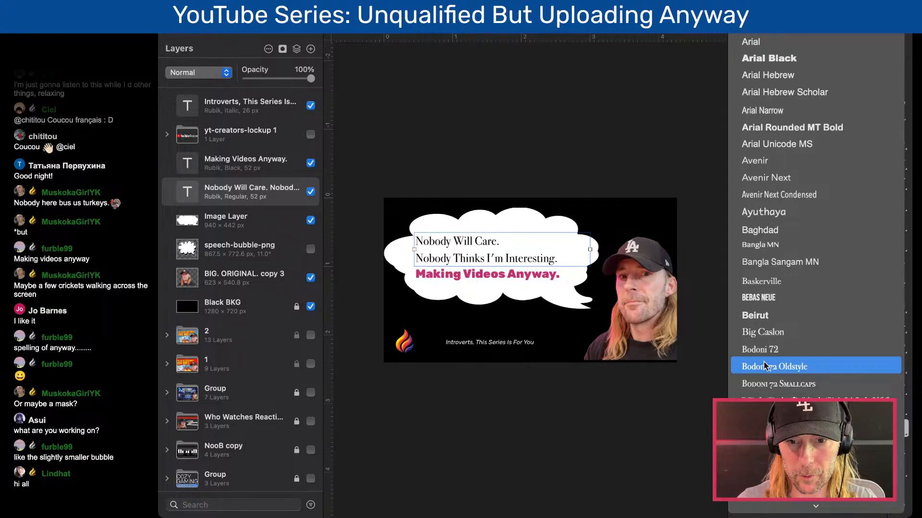
scroll(766, 366, "down", 2)
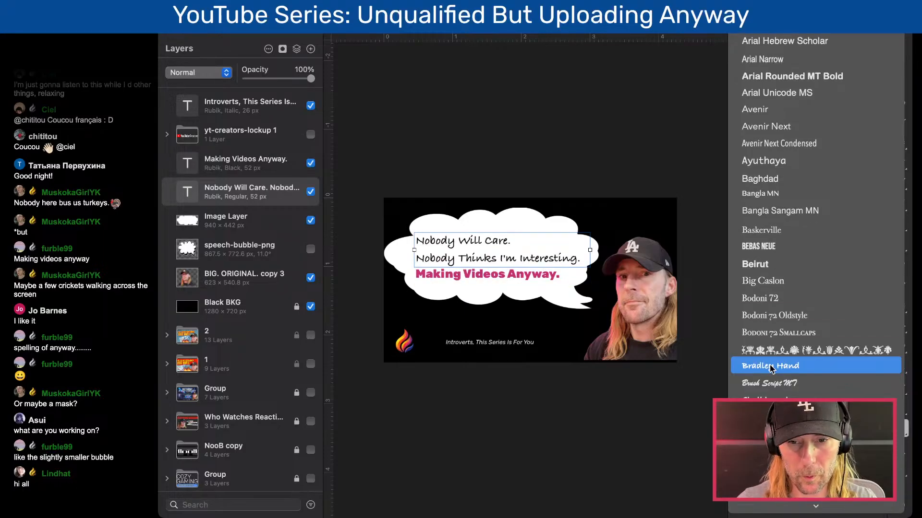
scroll(768, 382, "down", 5)
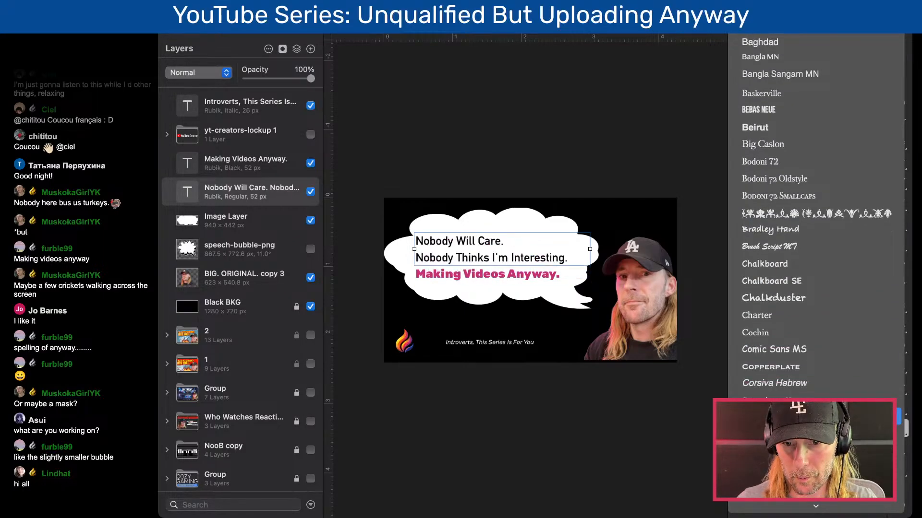
scroll(816, 216, "down", 7)
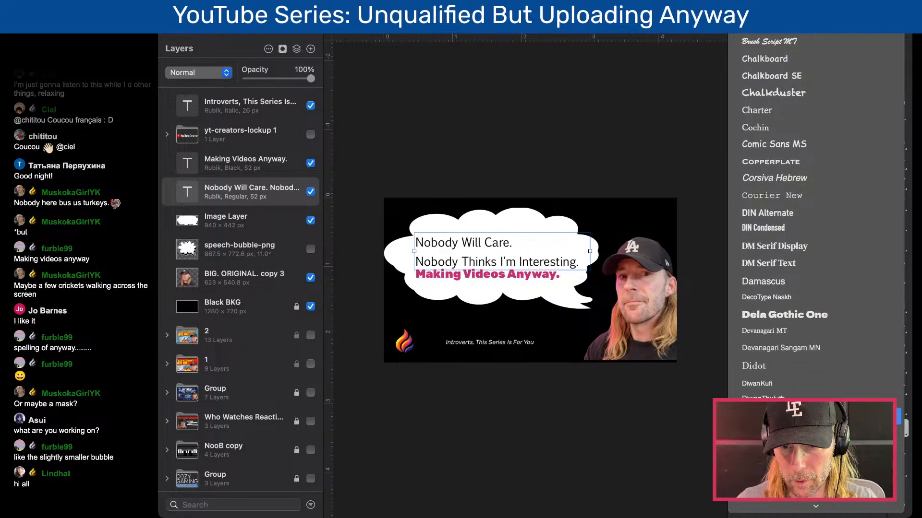
scroll(816, 216, "down", 10)
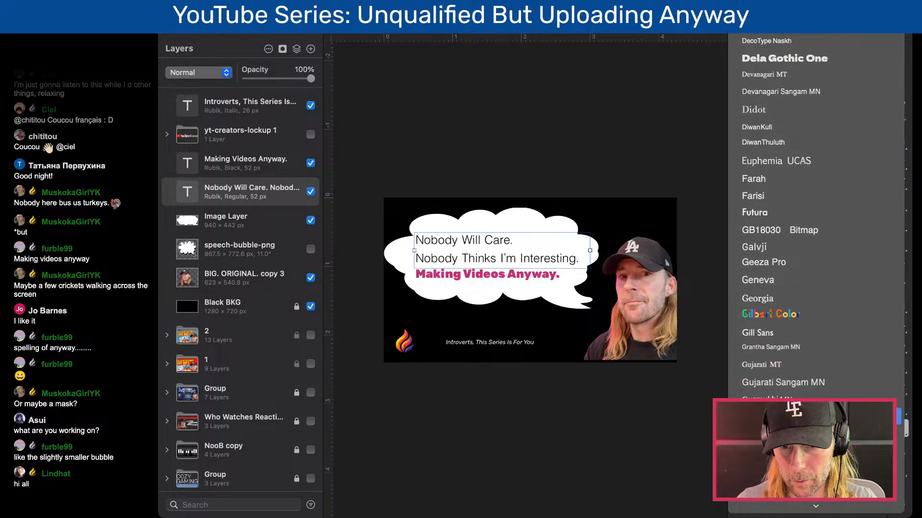
scroll(816, 269, "down", 10)
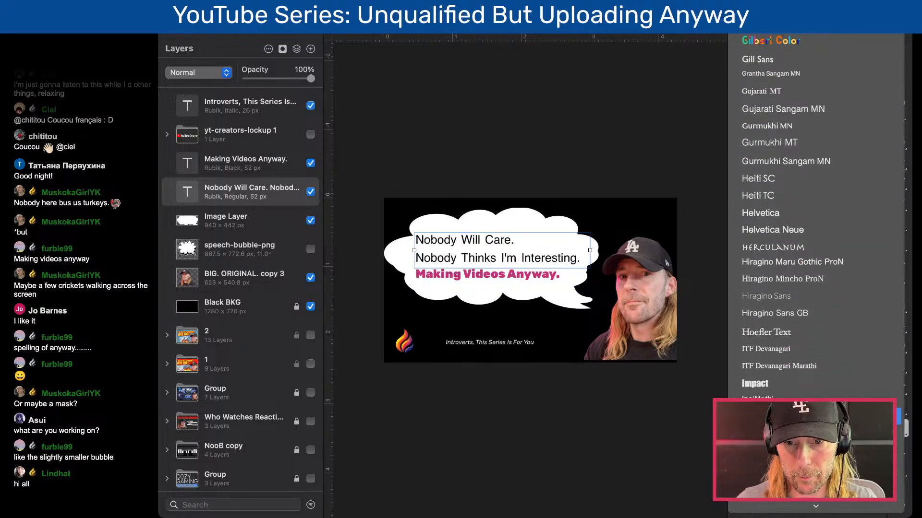
scroll(816, 216, "down", 10)
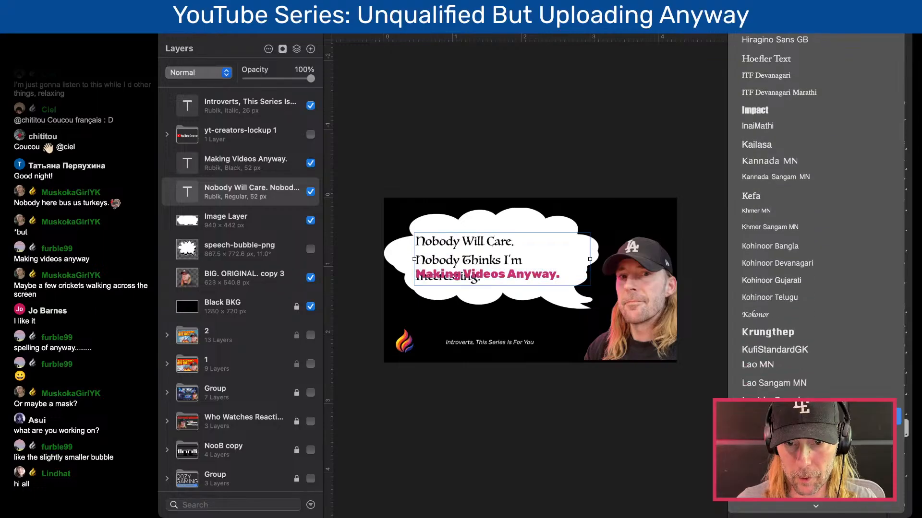
scroll(816, 417, "down", 3)
scroll(816, 416, "up", 2)
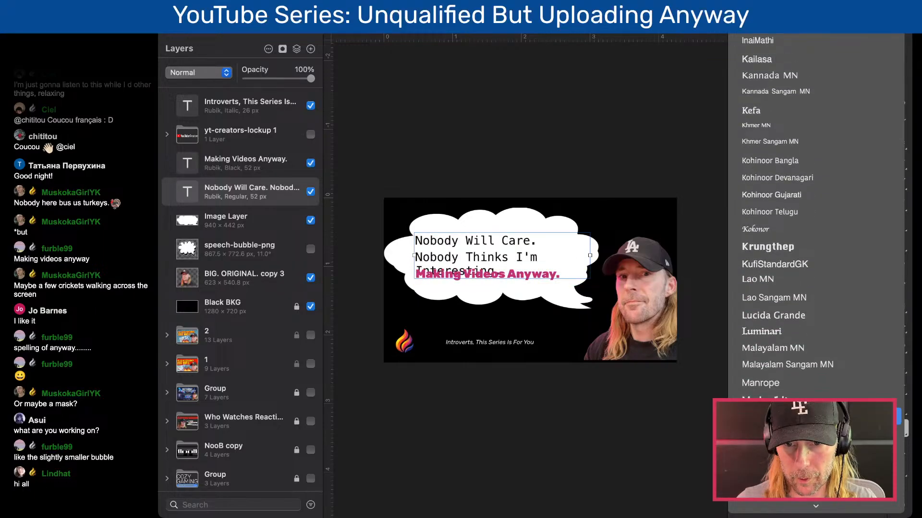
left_click(816, 416)
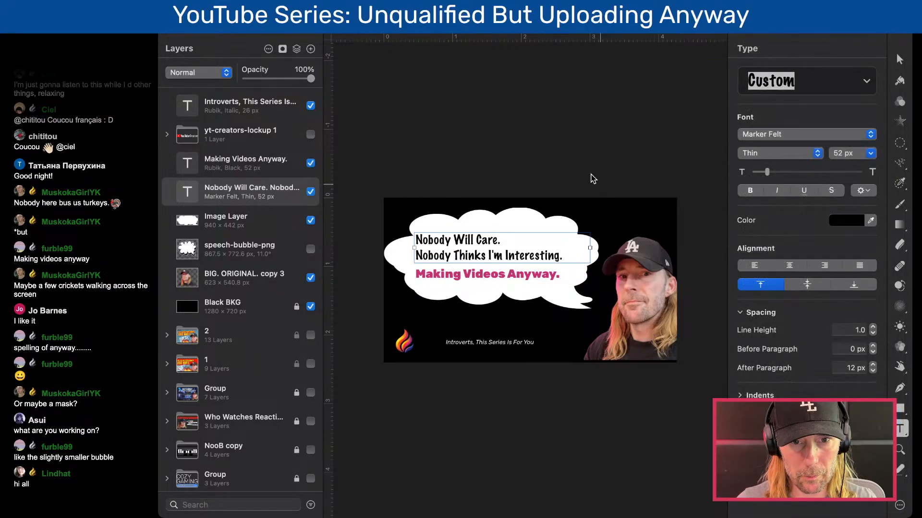
- Change the font of the pink "Making Videos Anyway." line to Marker Felt
left_click(502, 277)
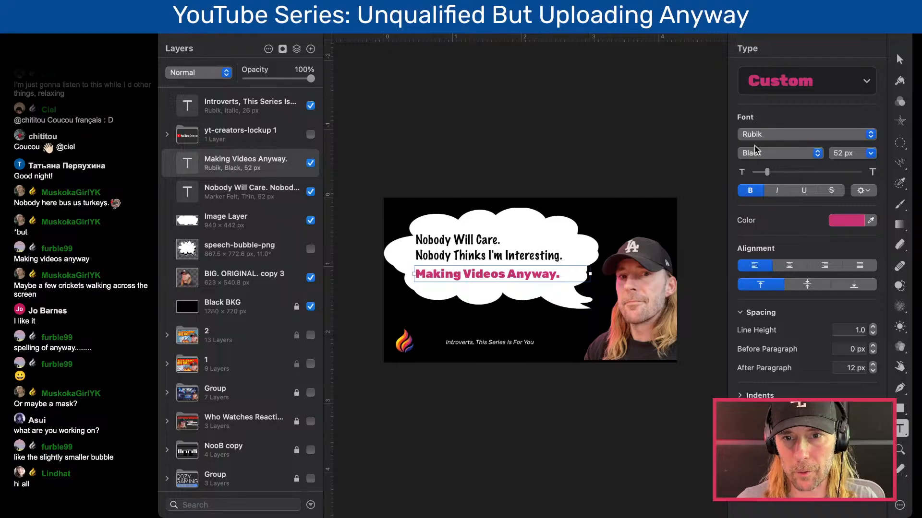
left_click(755, 135)
left_click(764, 120)
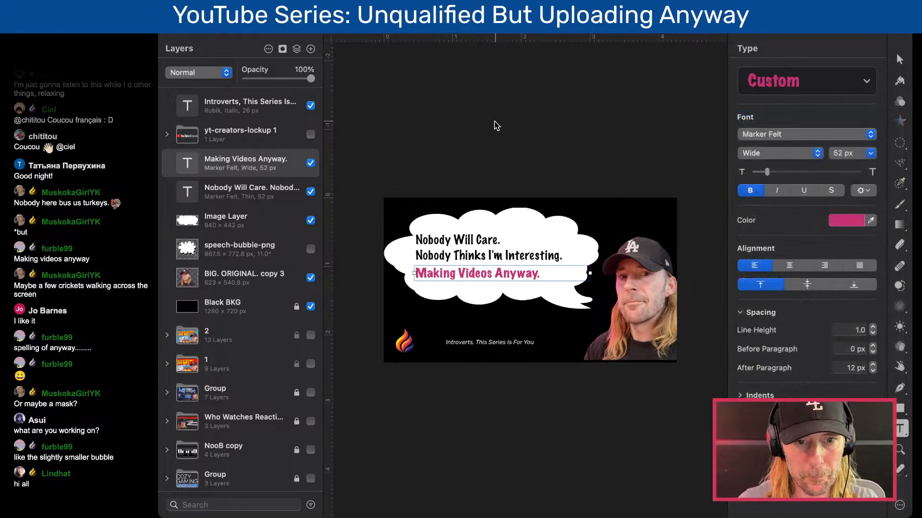
key("Escape")
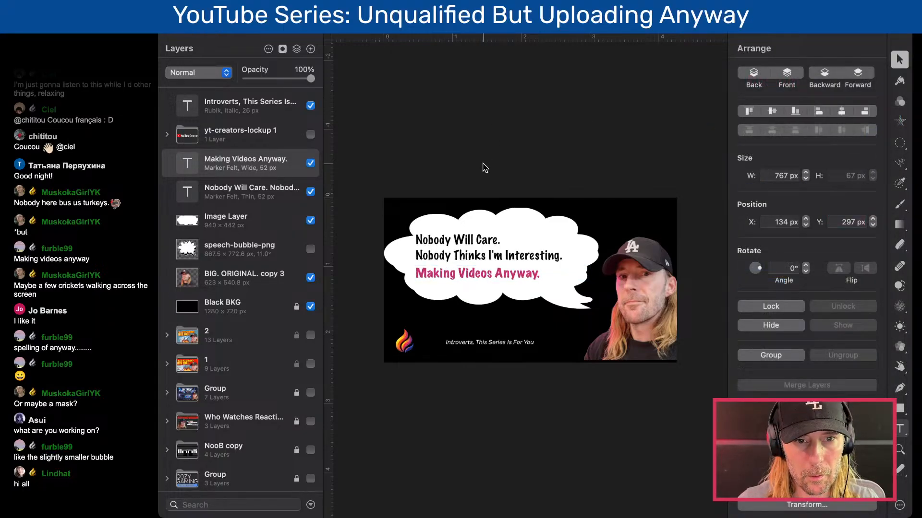
- Tighten the character spacing of the two-line black text to -2%
left_click(471, 239)
scroll(471, 240, "up", 3)
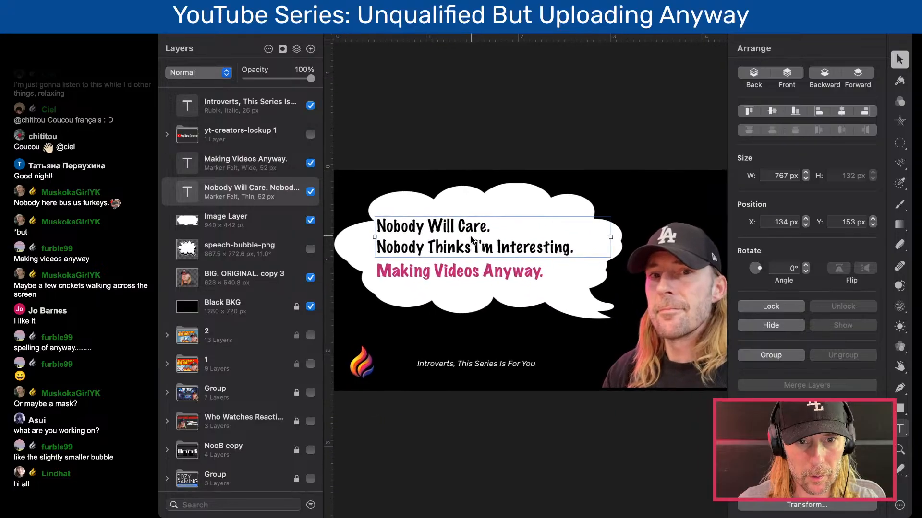
key("t")
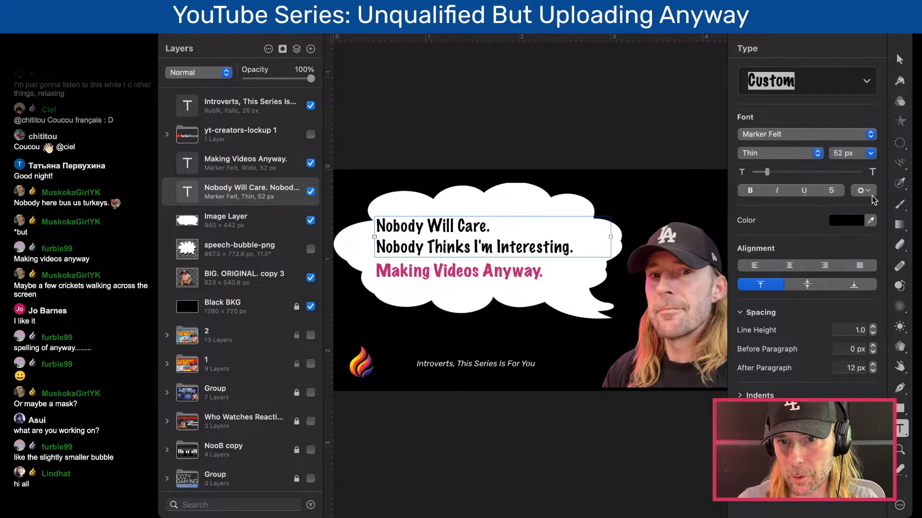
left_click(863, 190)
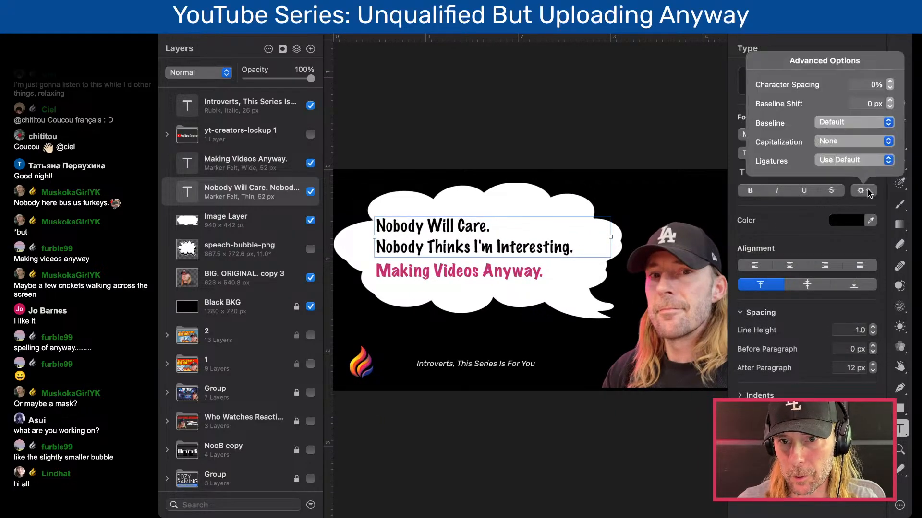
left_click(890, 88)
left_click(890, 88)
left_click(889, 88)
left_click(889, 88)
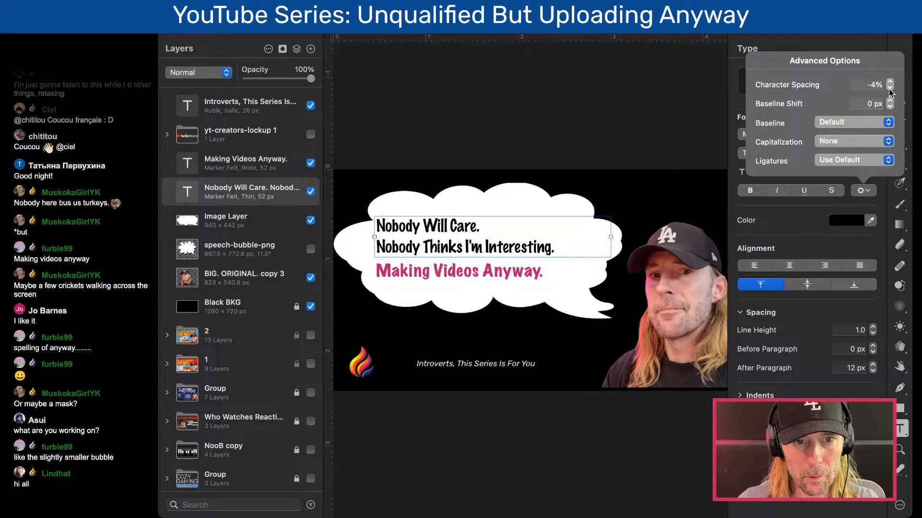
left_click(889, 88)
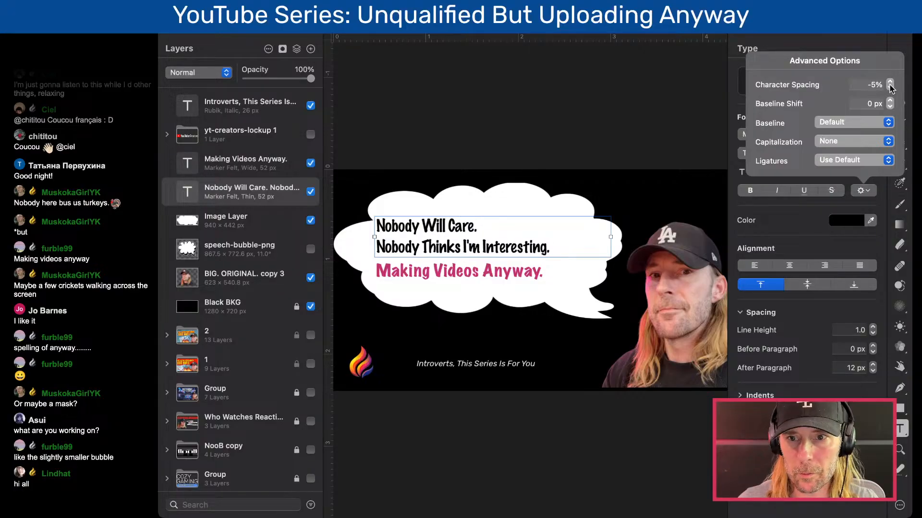
left_click(890, 83)
left_click(889, 83)
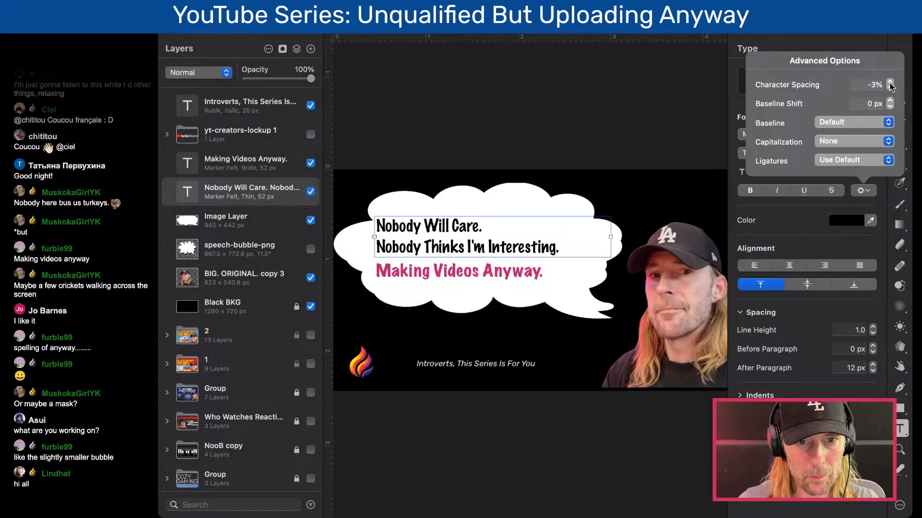
left_click(889, 83)
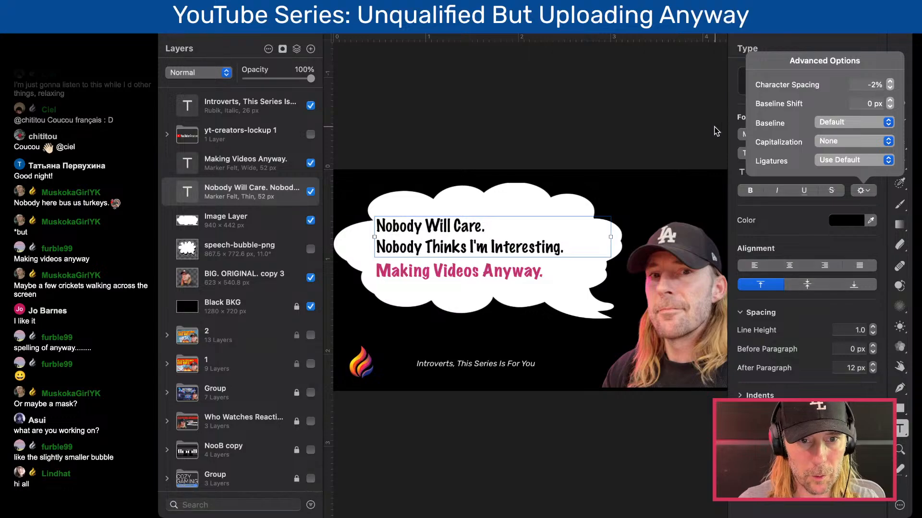
left_click(599, 146)
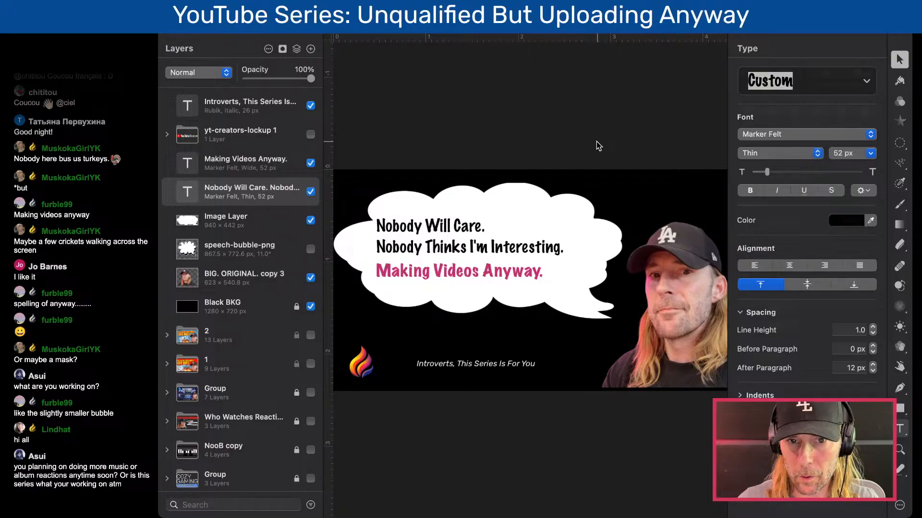
- Move the two-line text to X 155 px, Y 153 px and "Making Videos Anyway." closer beneath it at X 155 px, Y 285 px
key("v")
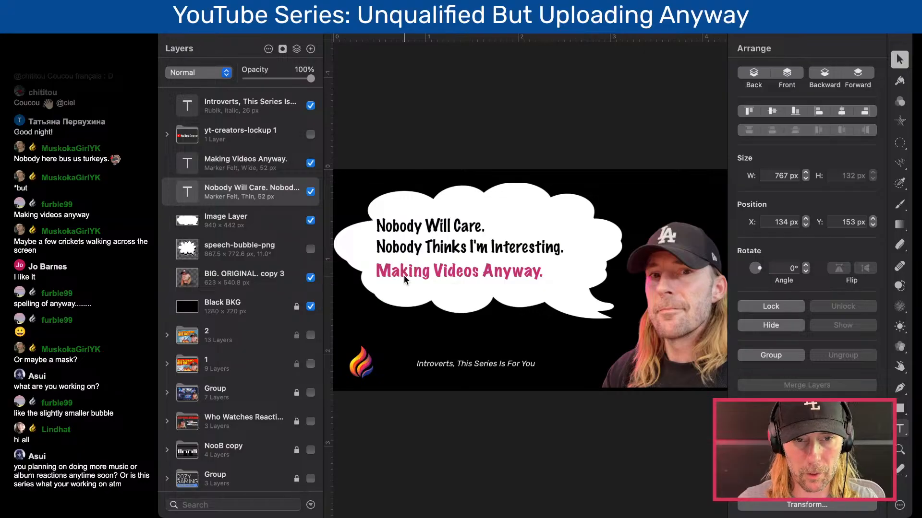
left_click(447, 247)
left_click_drag(446, 248, 453, 247)
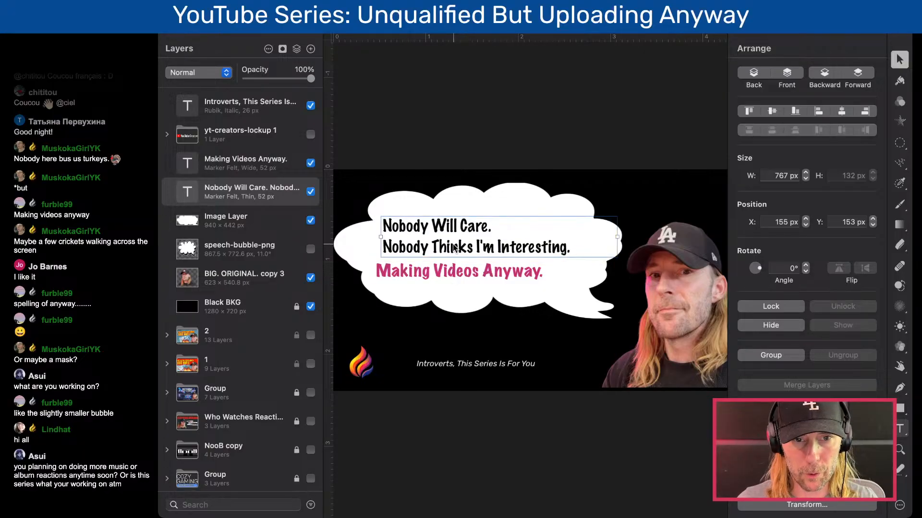
left_click_drag(423, 276, 432, 277)
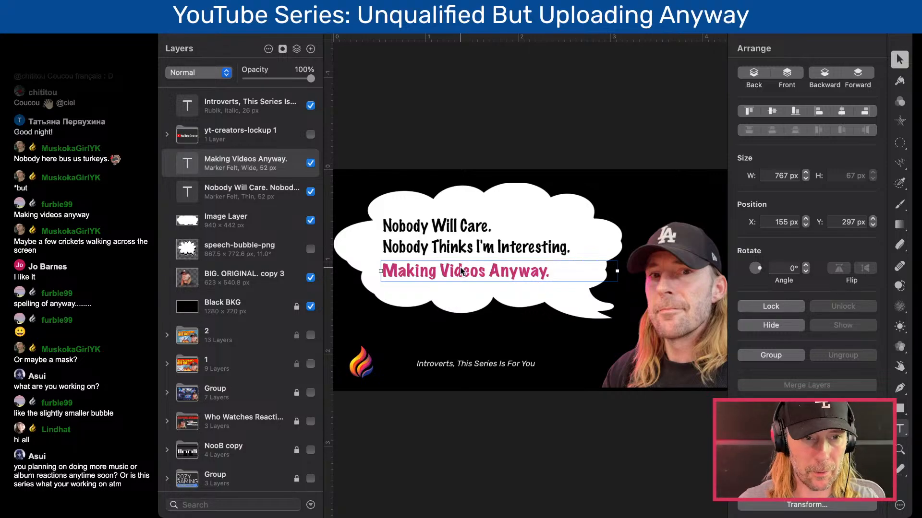
left_click_drag(459, 269, 459, 268)
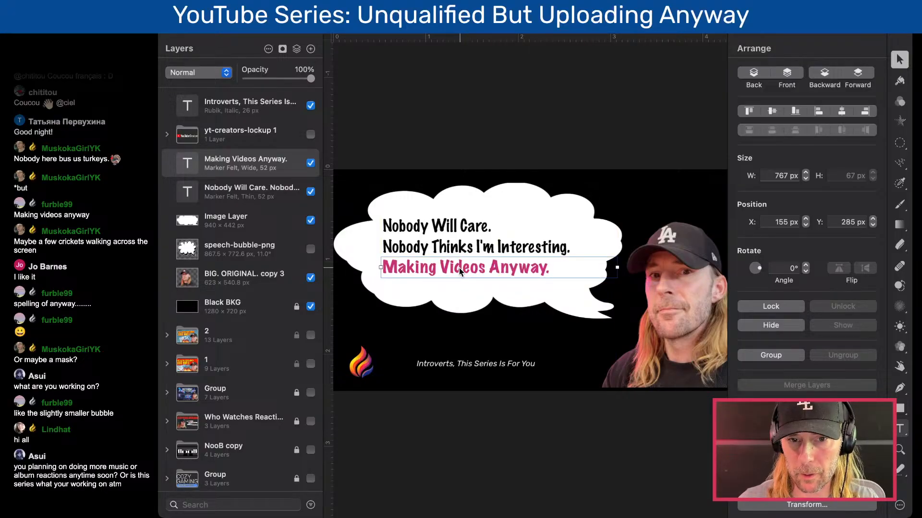
- Narrow the "Making Videos Anyway." text box to 617 px and shift both message text layers together to X 173 px
left_click_drag(616, 268, 572, 269)
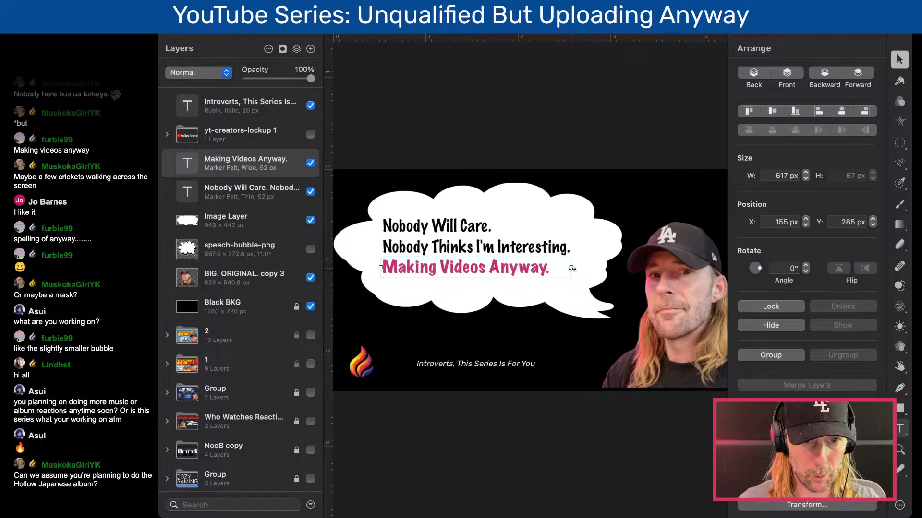
left_click(481, 253, "shift")
left_click_drag(493, 252, 499, 255)
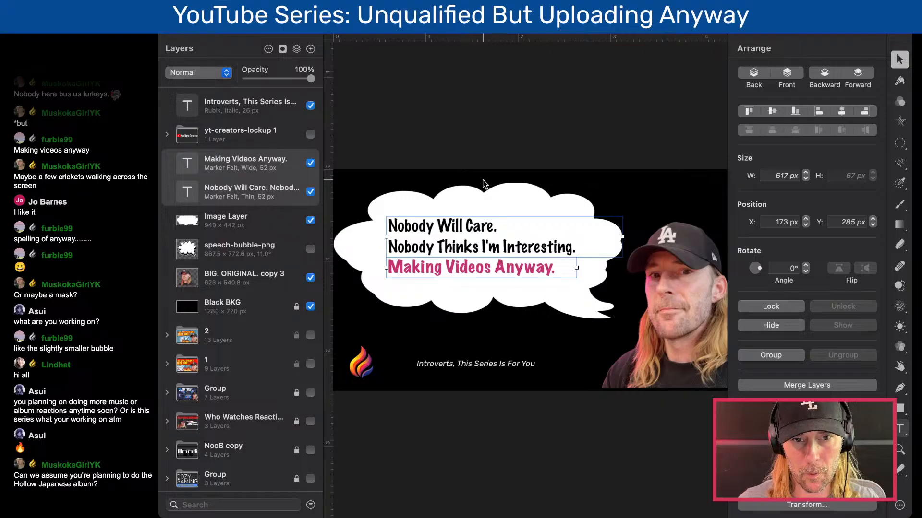
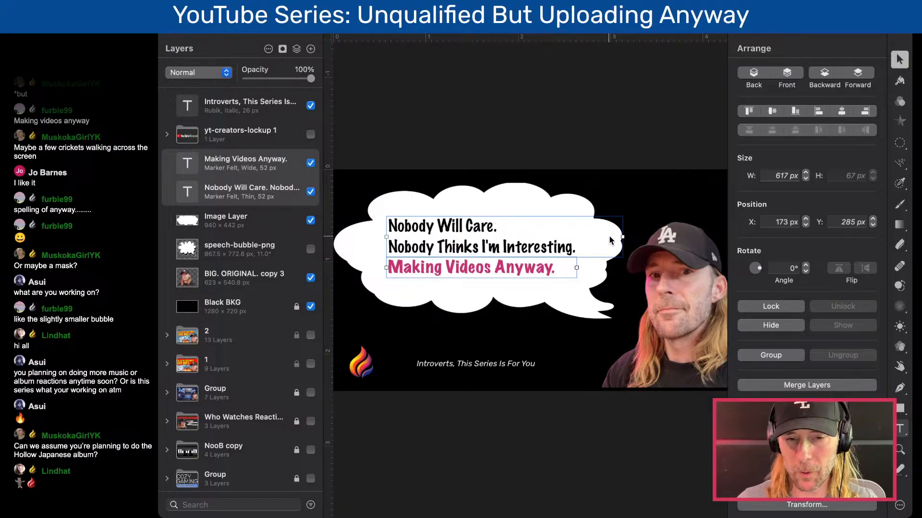
- Narrow the two-line black text box in the speech bubble to 639 px wide
left_click_drag(624, 238, 584, 237)
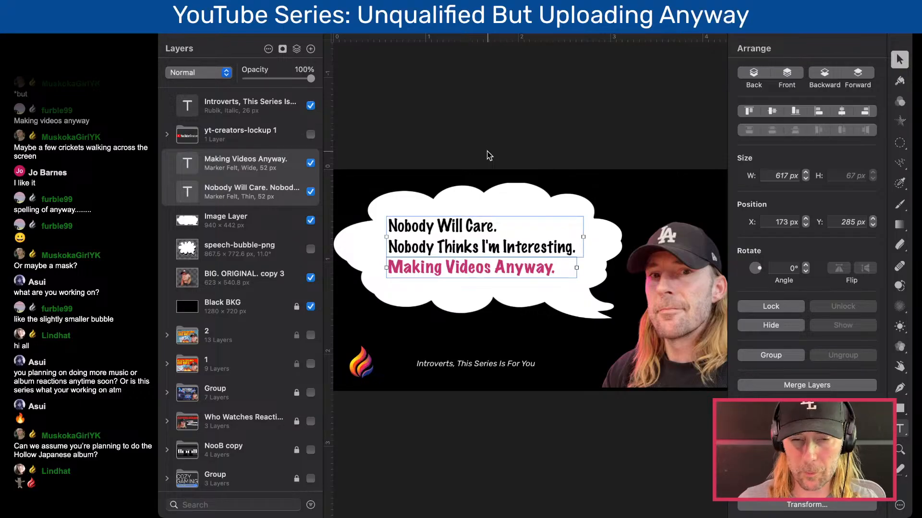
left_click(472, 240)
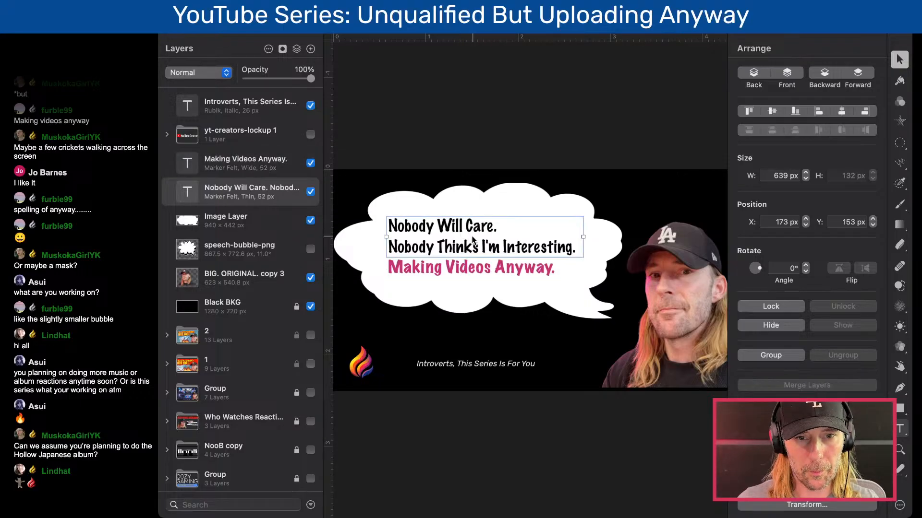
key("t")
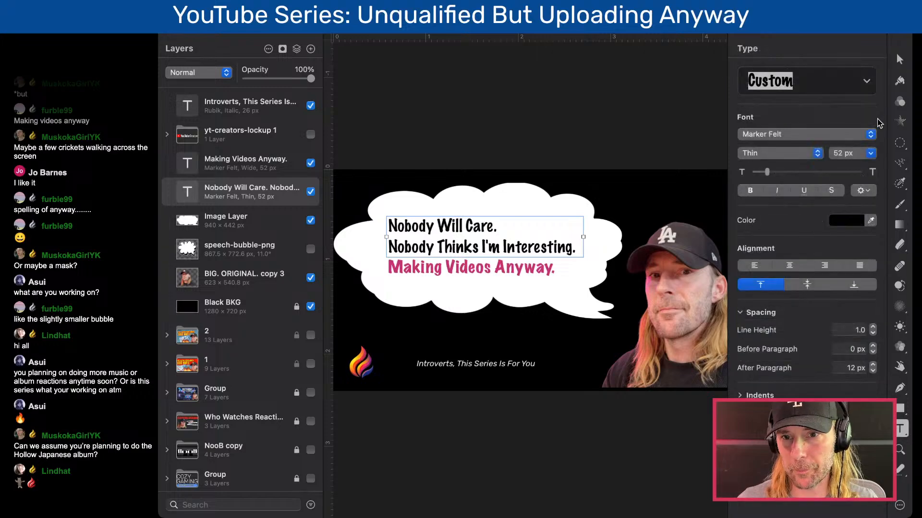
left_click(861, 190)
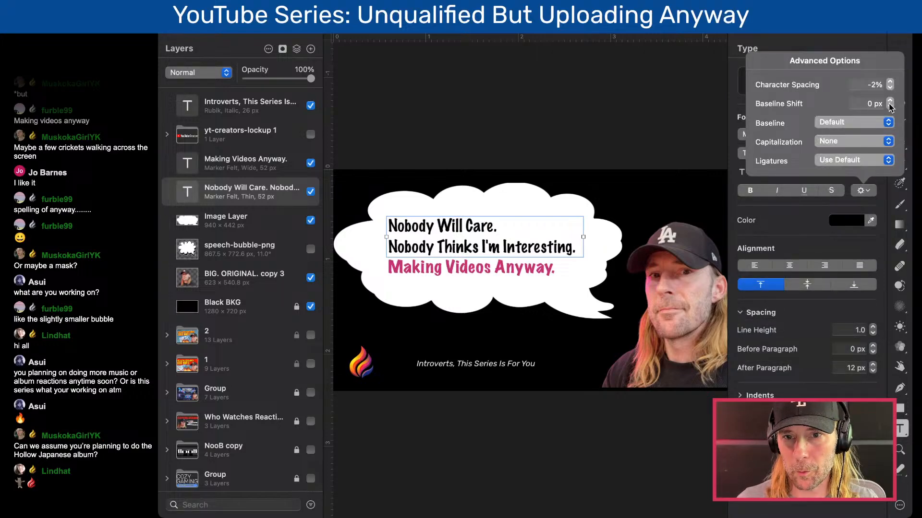
left_click(516, 147)
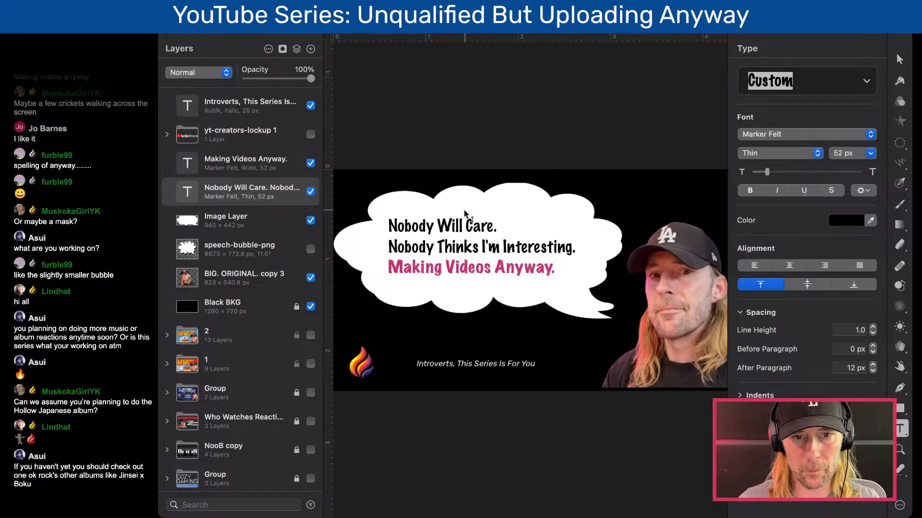
key("Escape")
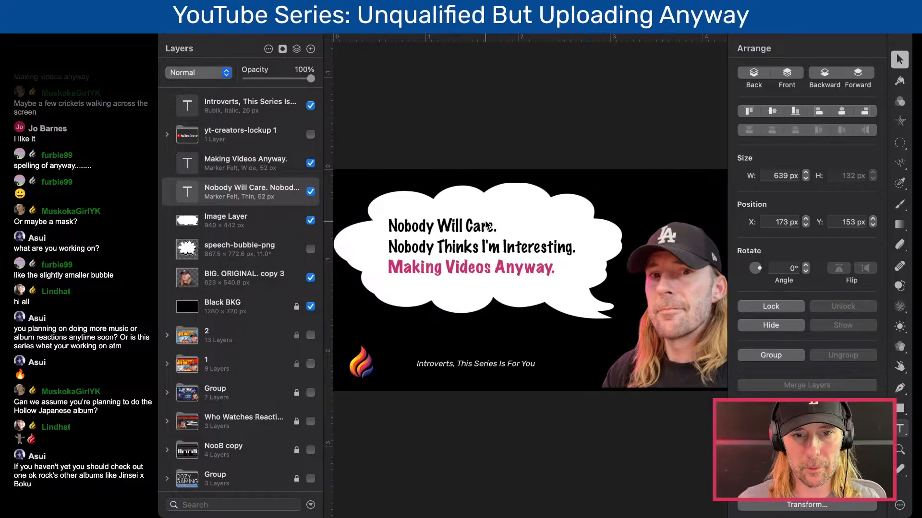
scroll(532, 220, "down", 5)
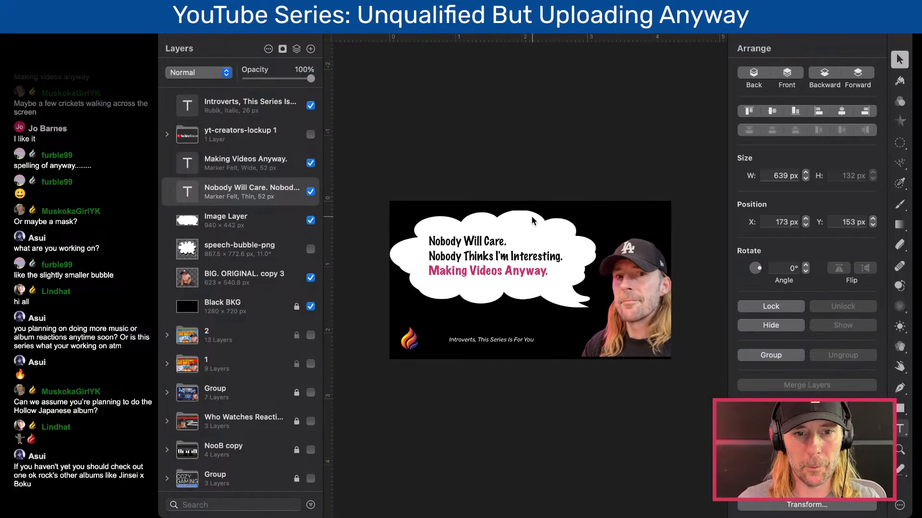
scroll(532, 220, "up", 5)
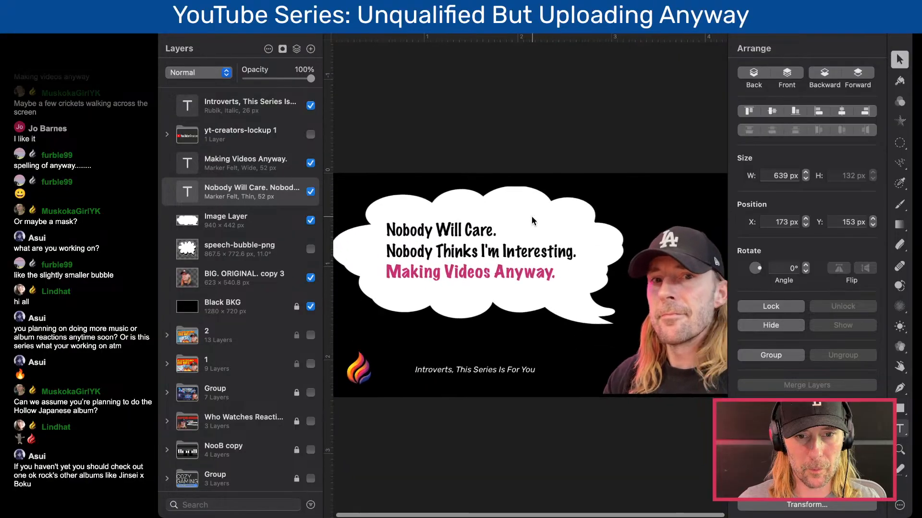
- Enlarge the "Introverts, This Series Is For You" tagline to 39 px and move it to X 216 px, Y 603 px
left_click(518, 365)
key("t")
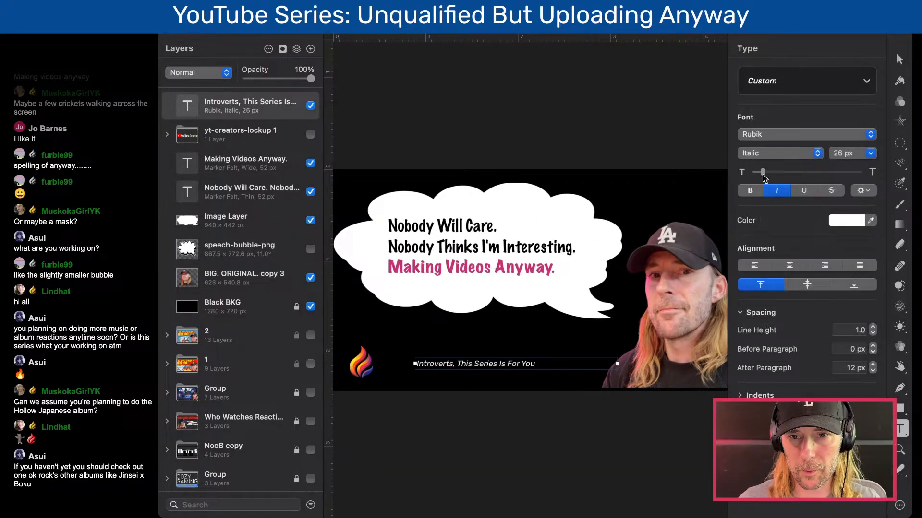
left_click_drag(763, 173, 766, 176)
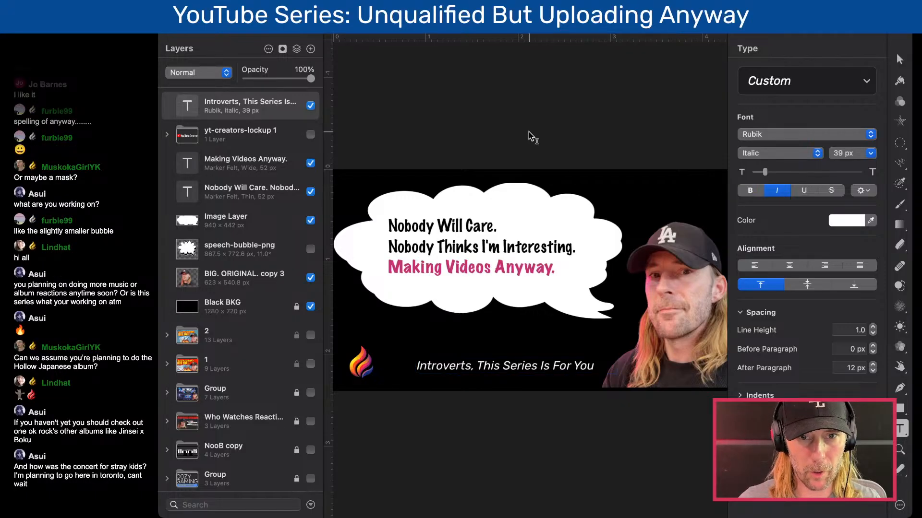
key("Escape")
left_click_drag(489, 367, 475, 367)
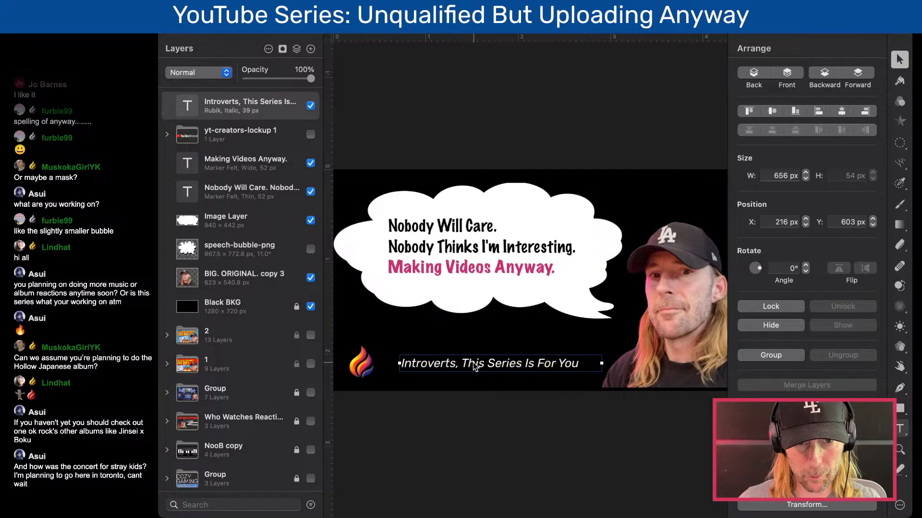
- Center-align the tagline and widen its text box on both sides to fill the gap between the flame logo and the portrait
key("t")
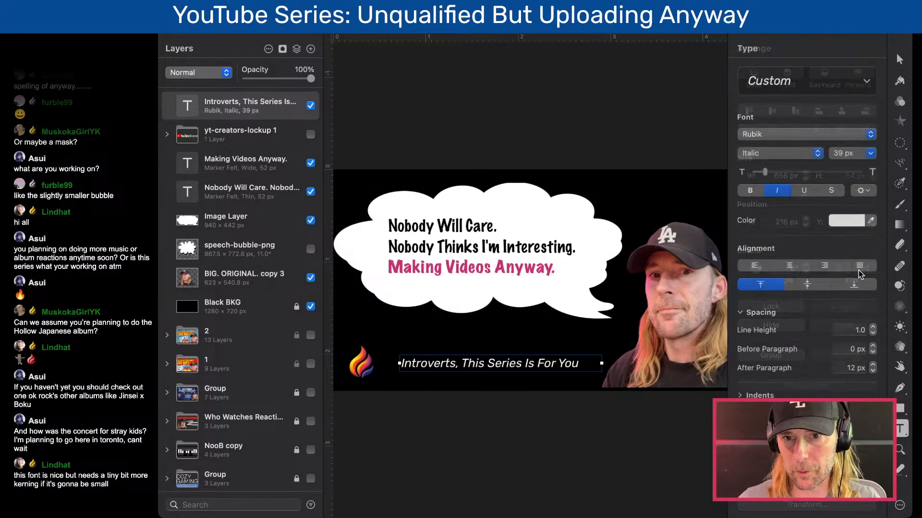
left_click(779, 262)
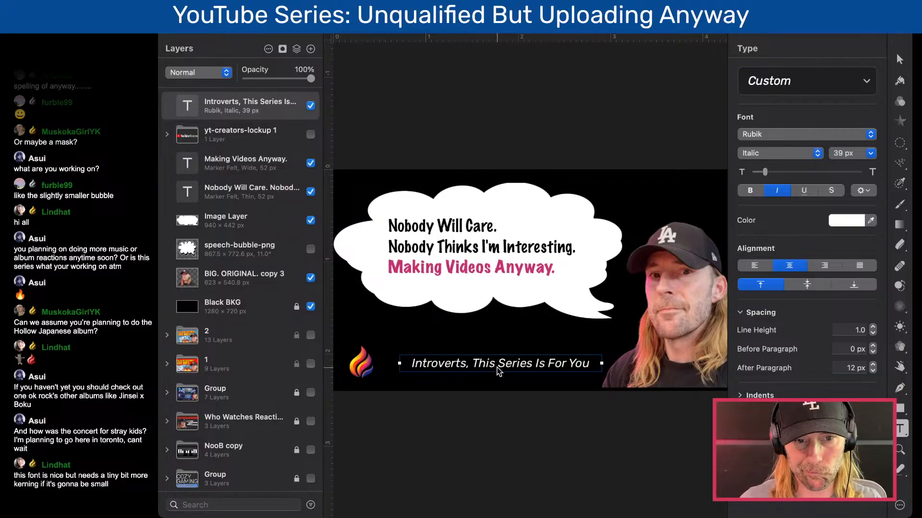
left_click_drag(397, 363, 385, 364)
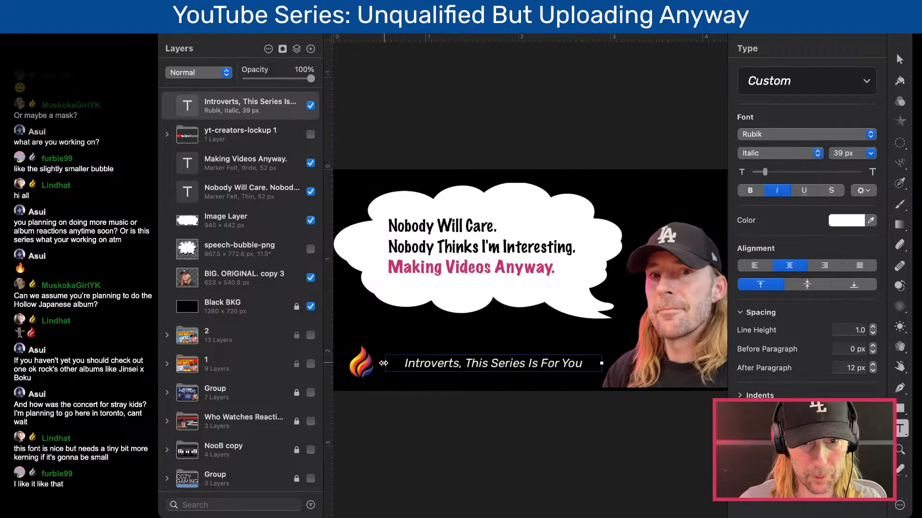
left_click_drag(600, 365, 604, 365)
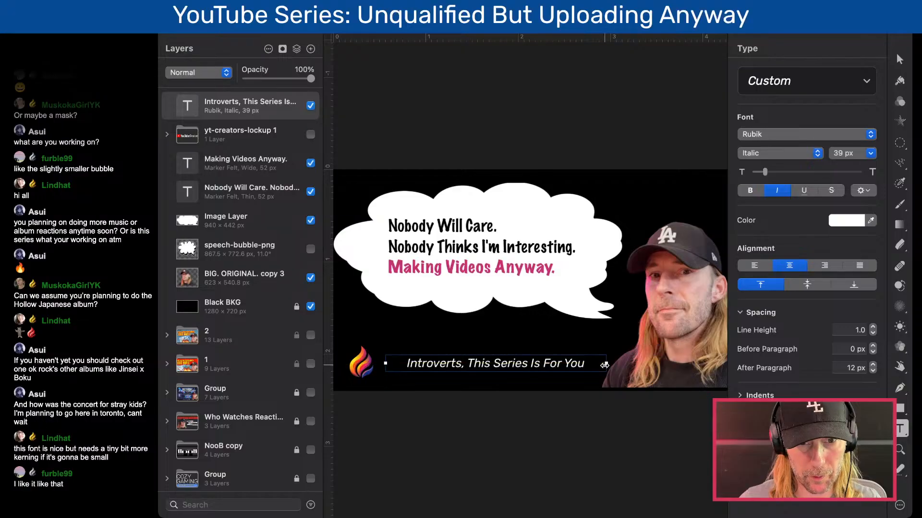
key("super+minus")
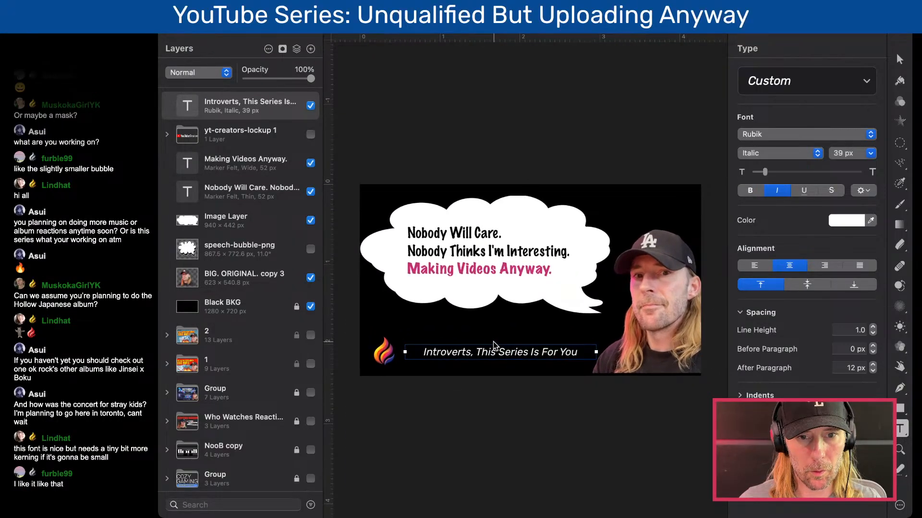
key("super+plus")
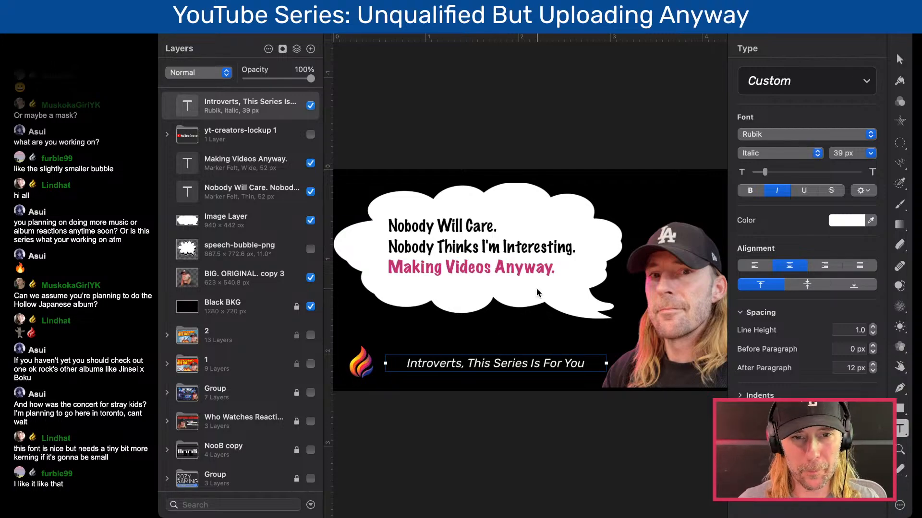
- Loosen the character spacing of the two-line black text to -1%
left_click(541, 258)
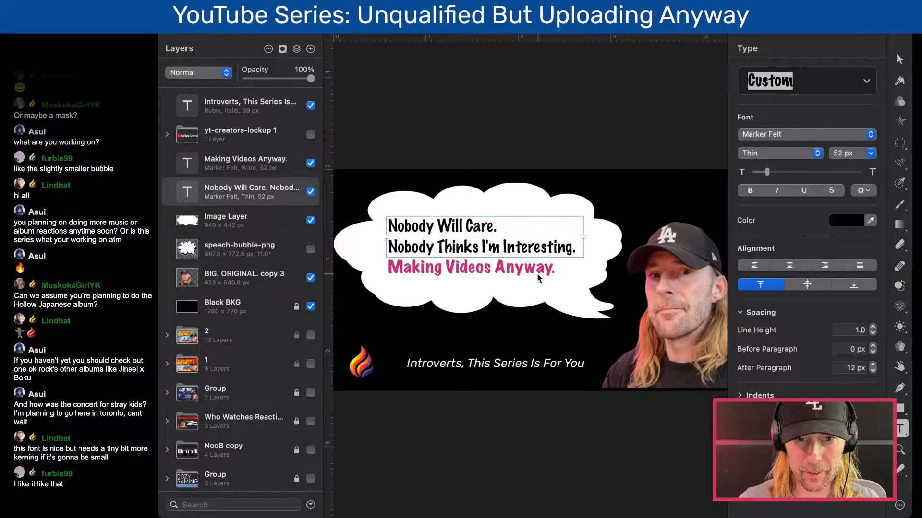
left_click(535, 274)
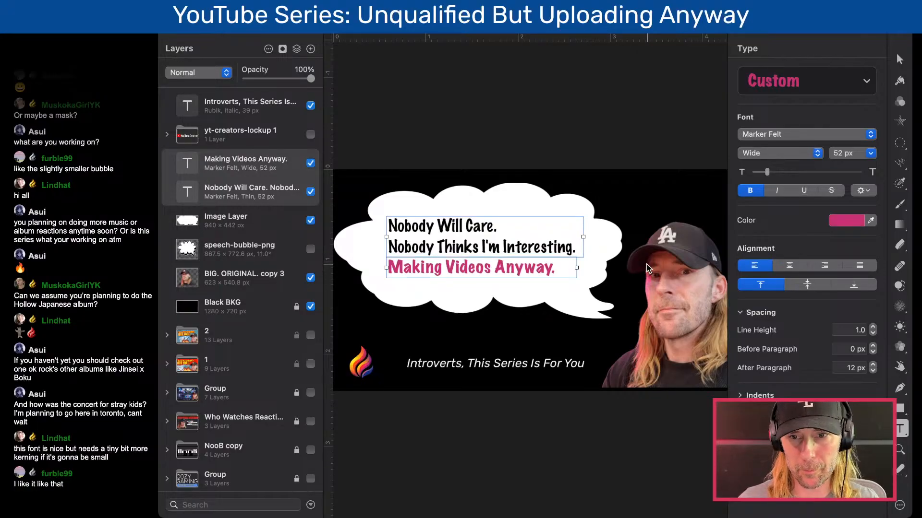
left_click(867, 191)
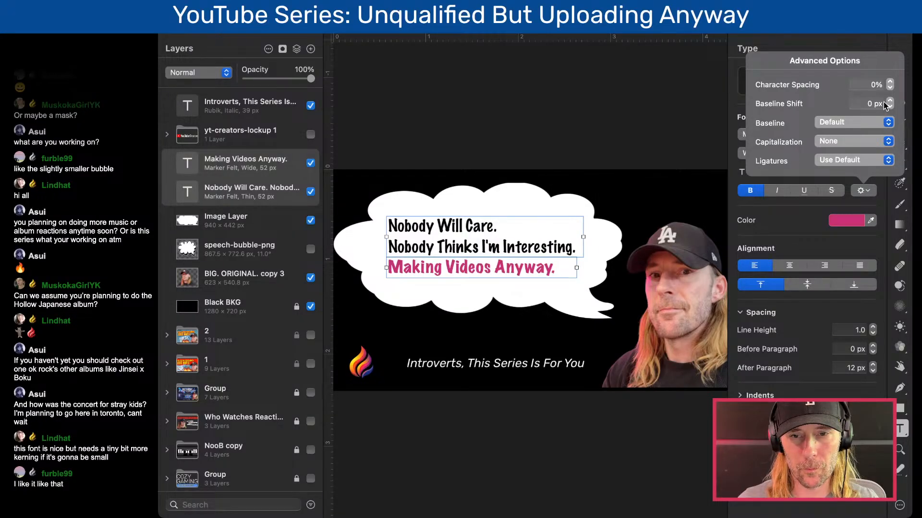
left_click(541, 230)
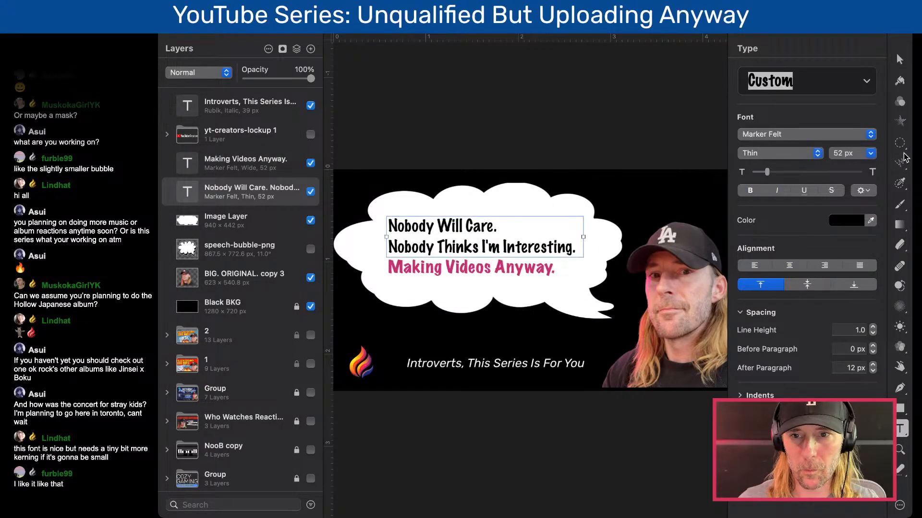
left_click(867, 190)
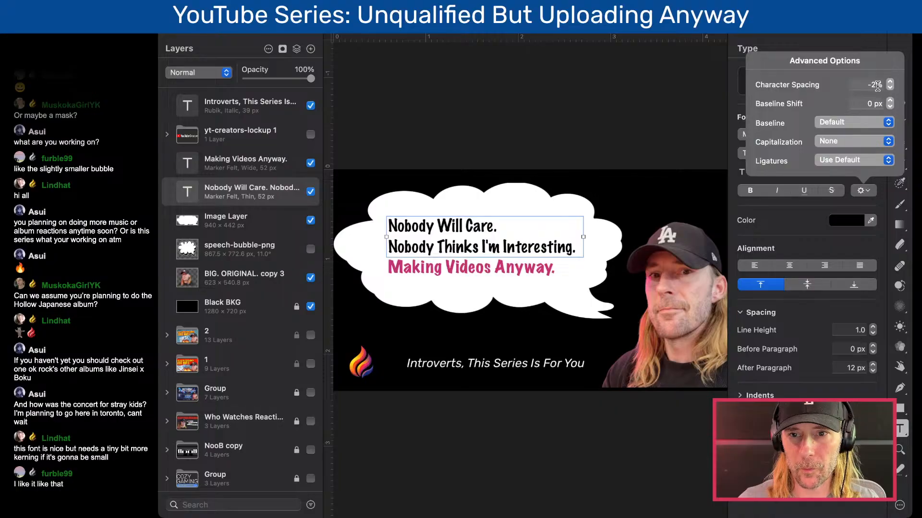
left_click(890, 82)
left_click(890, 83)
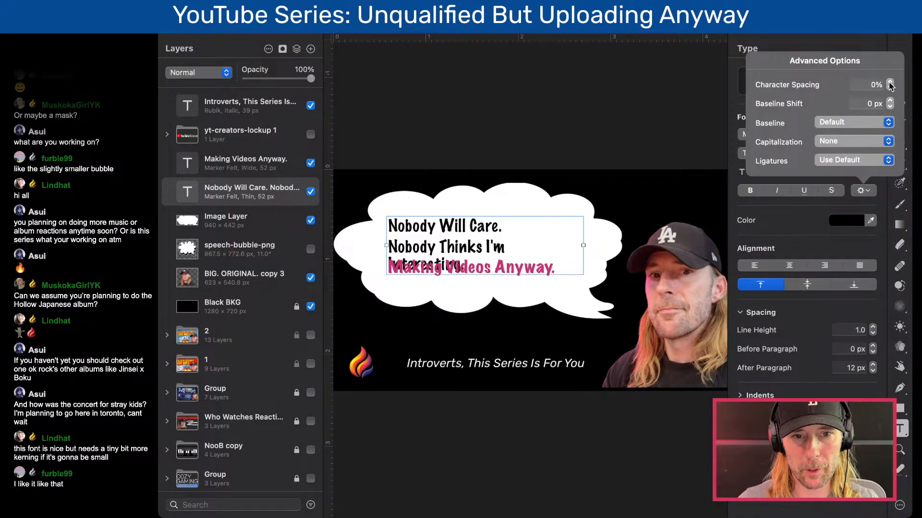
left_click(890, 88)
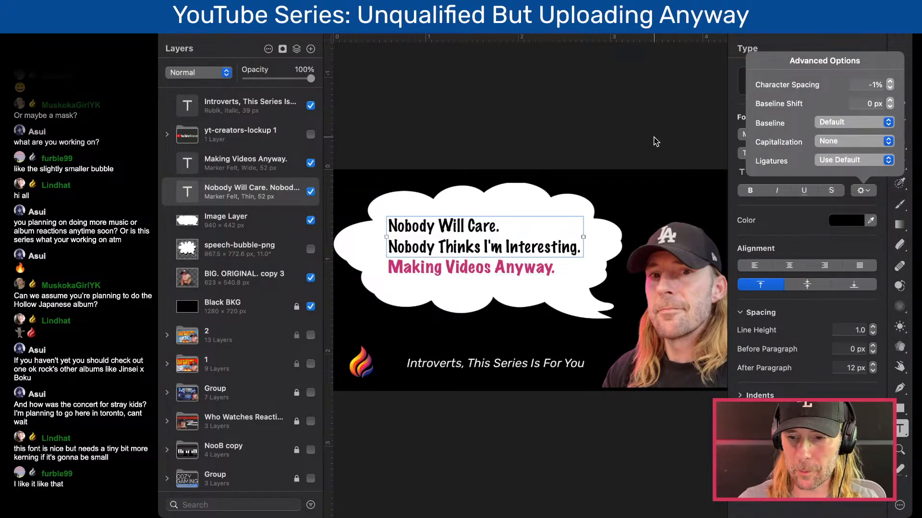
left_click(584, 142)
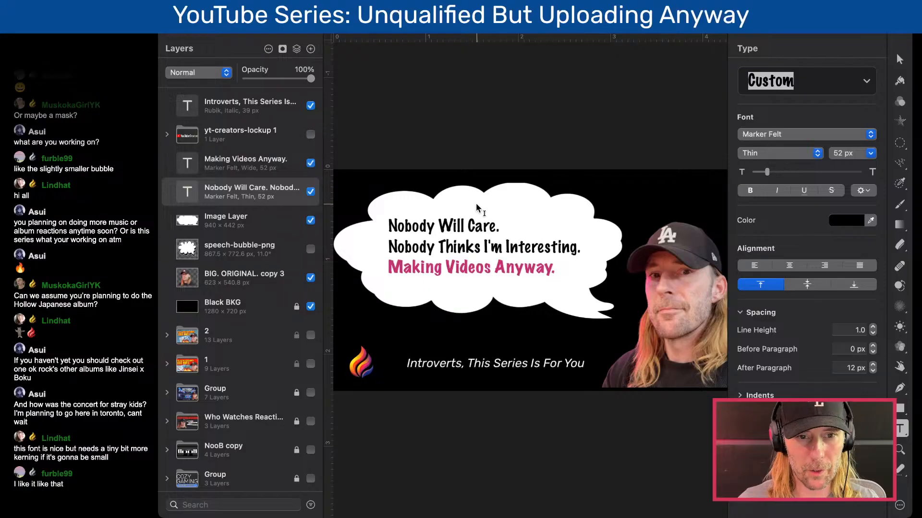
- Try replacing the first line of the black text with "NOBODY WILL CARE" in capitals
triple_click(462, 223)
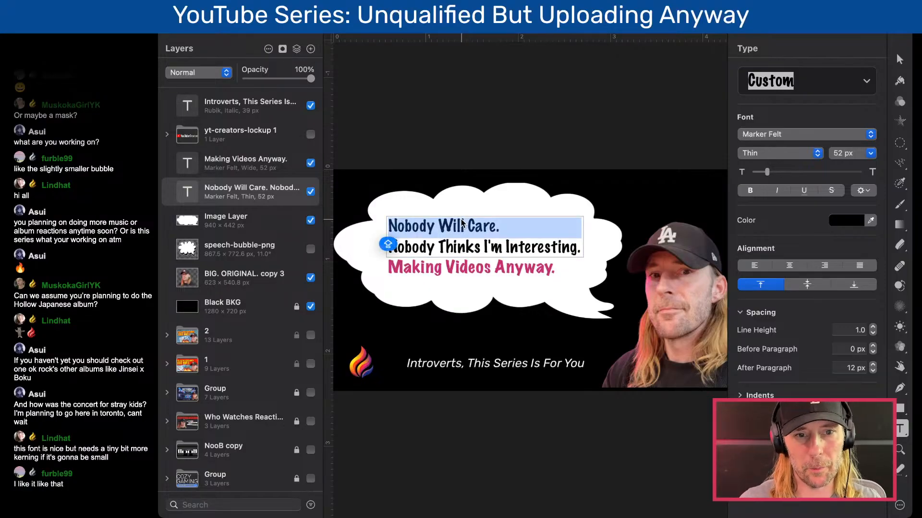
type("NOBODY WILL CARE")
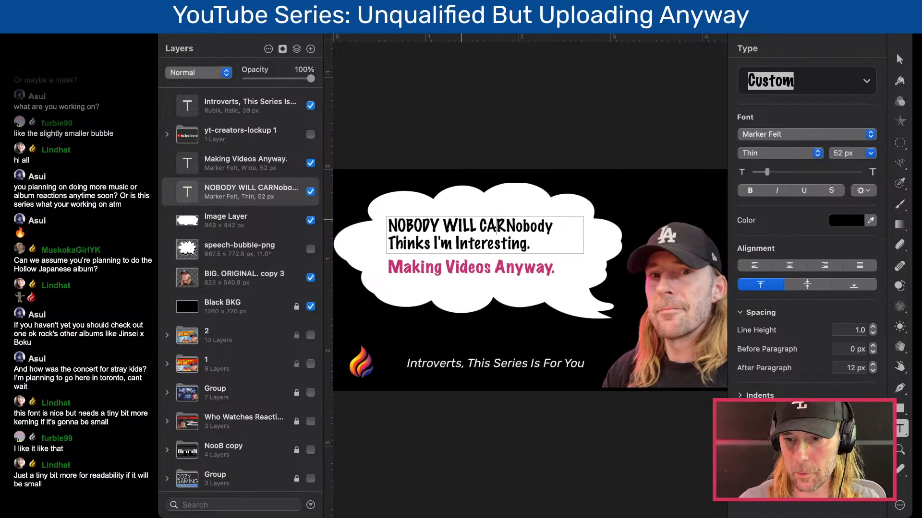
key("Caps_Lock")
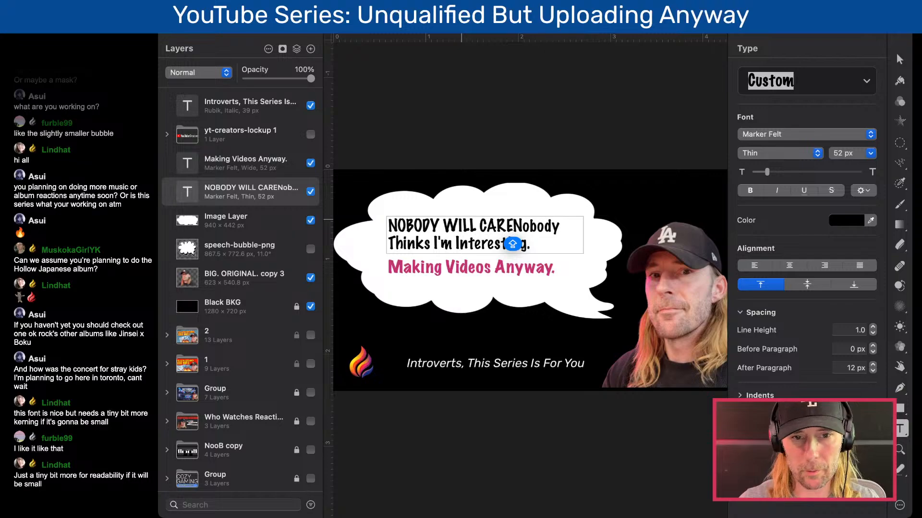
key("Return")
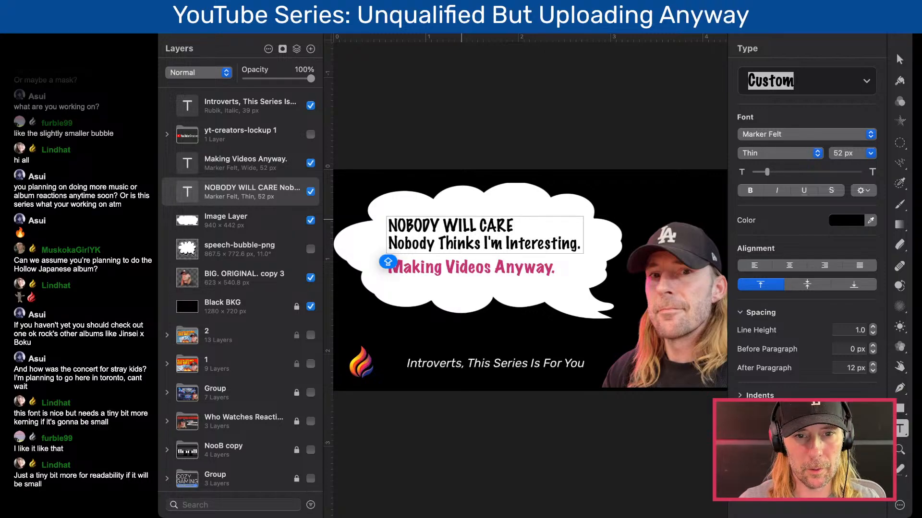
key("Escape")
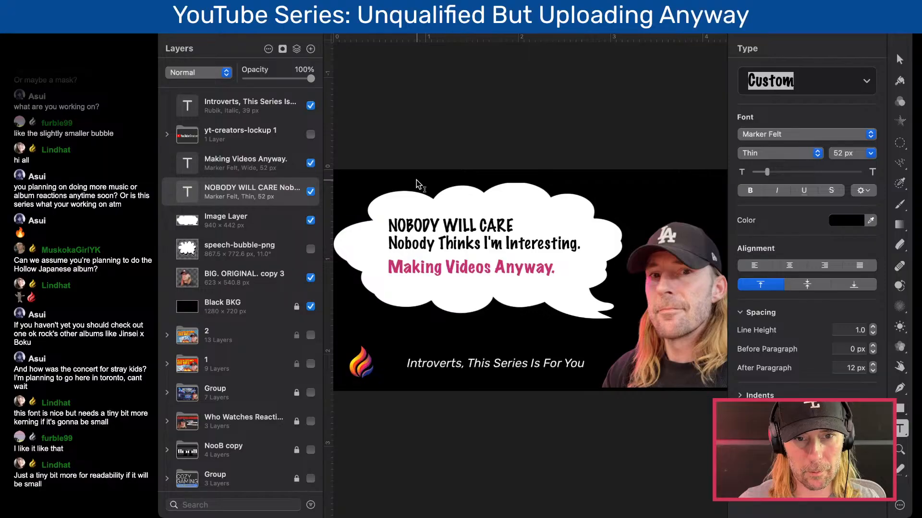
- Undo the all-caps retyping to restore the original "Nobody Will Care." line
key("super+z")
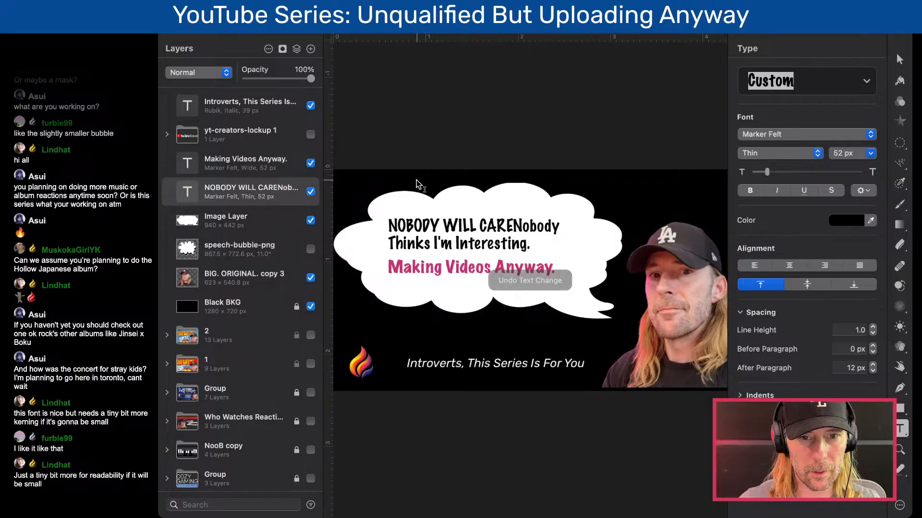
key("super+z")
key("super+z")
key("super+z")
key("super+z")
key("super+z")
key("super+z")
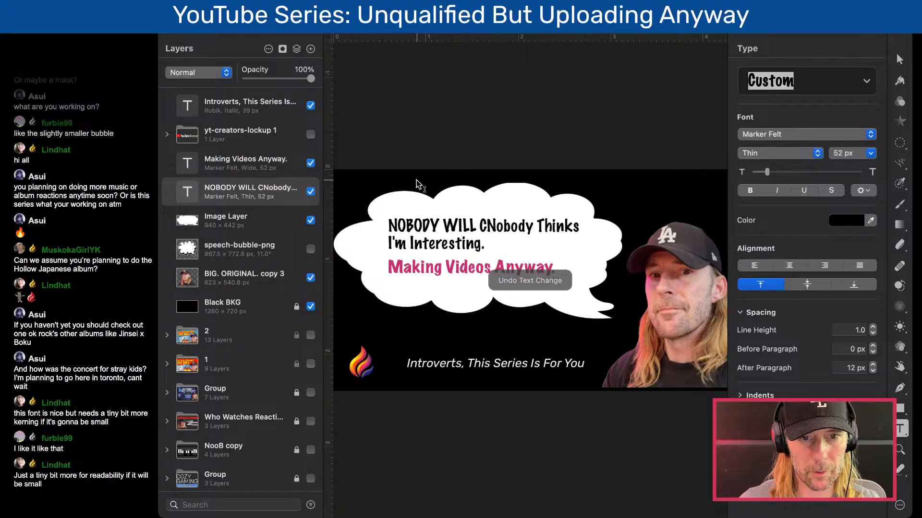
key("super+z")
key("super+z")
key("super+z")
key("super+z")
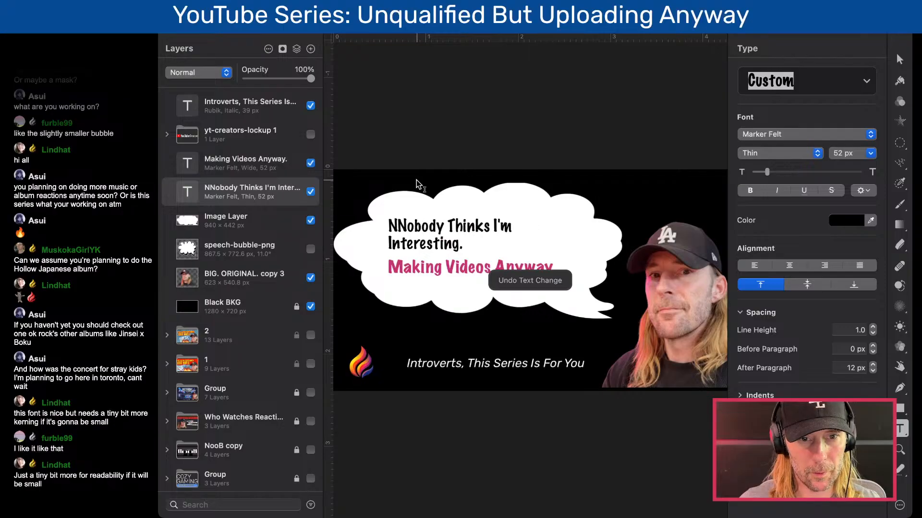
key("Escape")
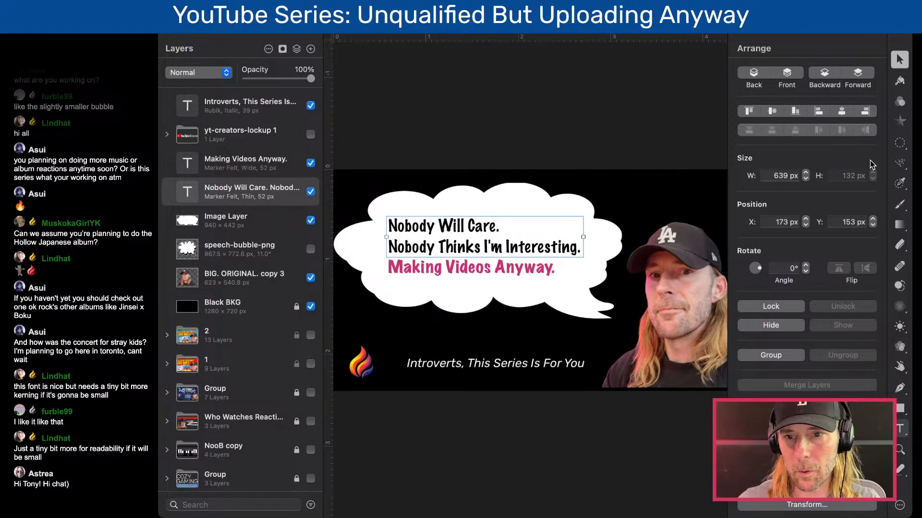
- Set the two-line black text's character spacing to 0% and widen its text box to about 670 px
key("t")
left_click(866, 191)
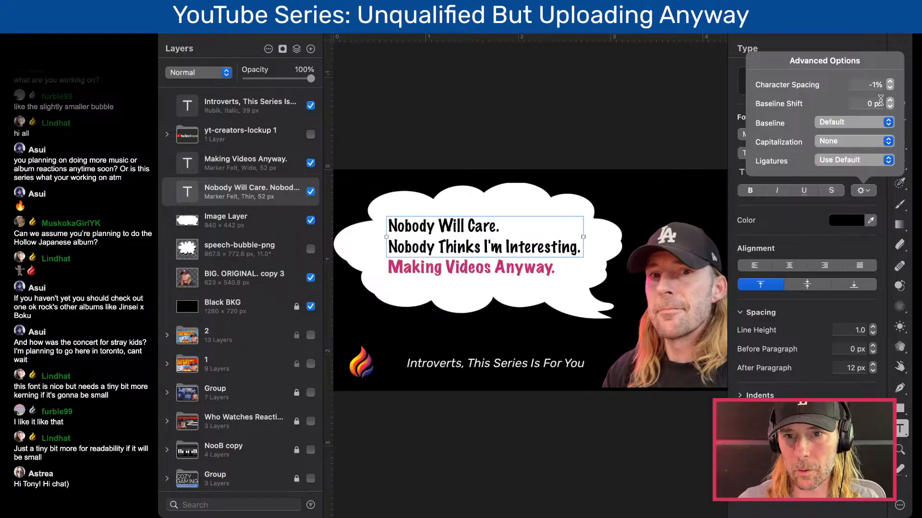
left_click(890, 82)
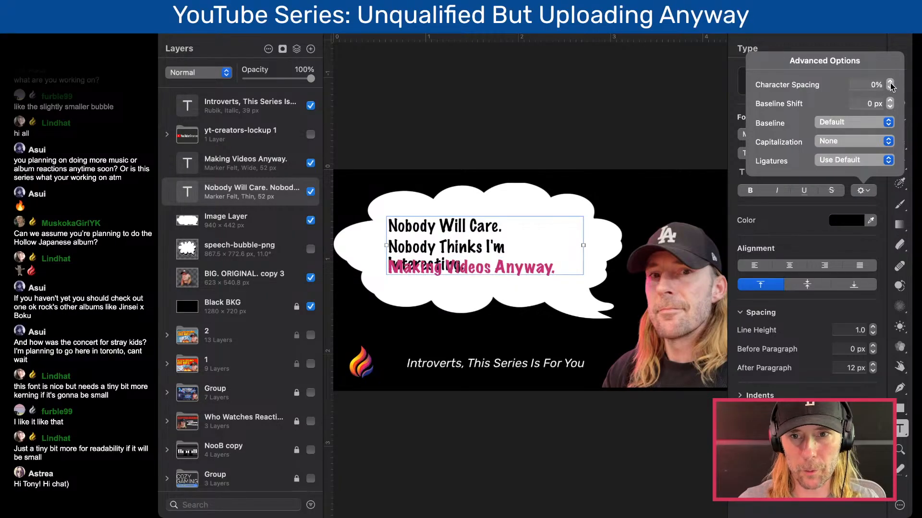
left_click(615, 150)
mouse_move(583, 245)
left_mouse_down()
mouse_move(626, 246)
mouse_move(595, 245)
left_mouse_up()
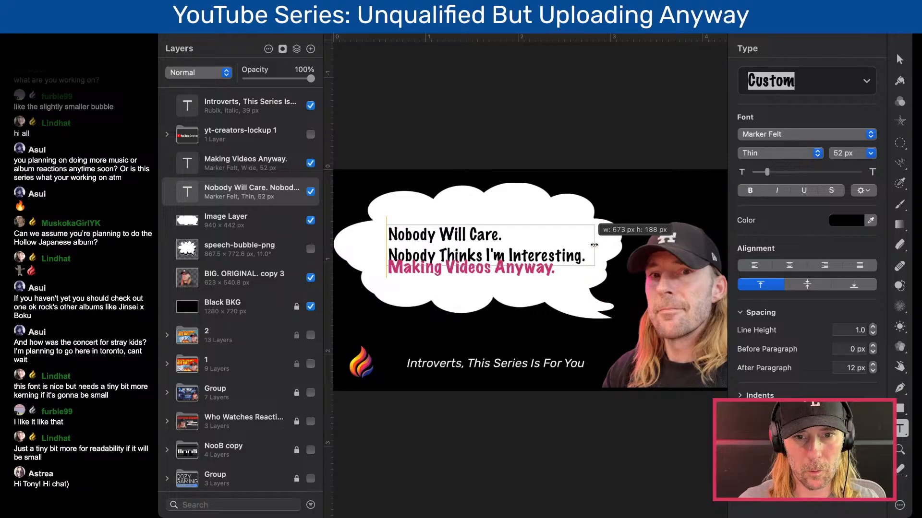
- Reposition the black lines and the pink line inside the bubble so they stack without overlapping
left_click_drag(476, 237, 477, 229)
left_click(494, 273)
left_click_drag(493, 272, 507, 280)
left_click(512, 247)
left_click_drag(530, 251, 530, 255)
- Enlarge the pink "Making Videos Anyway." text to 62 px and widen its box to about 699 px to fit one line
left_click(530, 278)
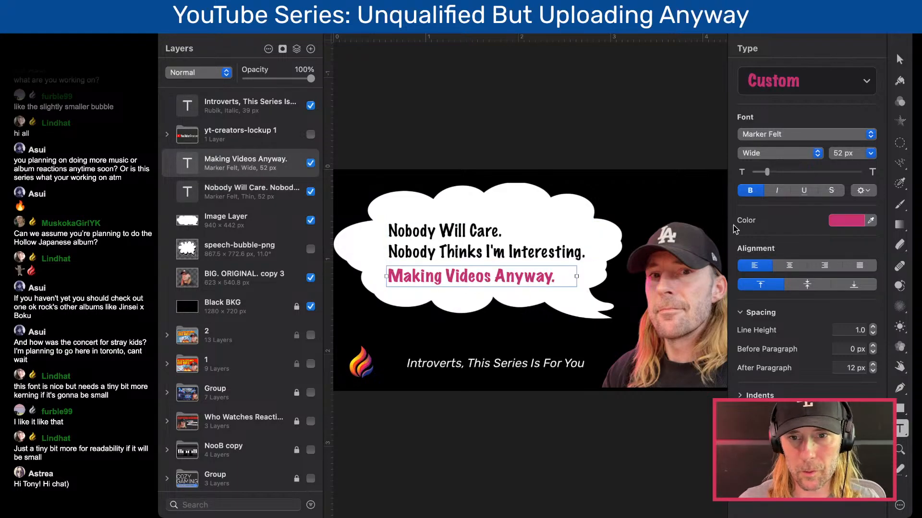
left_click_drag(766, 172, 769, 174)
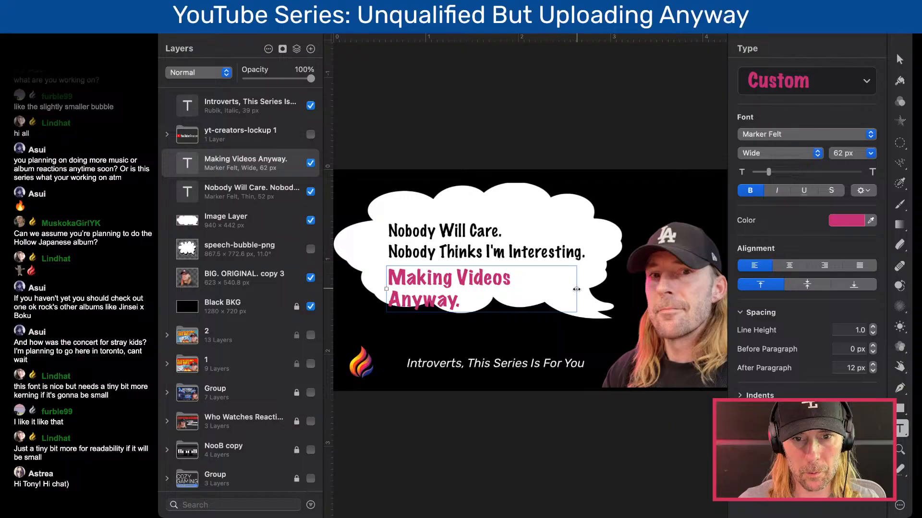
left_click_drag(577, 289, 600, 291)
- Nudge the pink line to X 173, Y 299 px and raise the two black lines to Y 159 px
key("v")
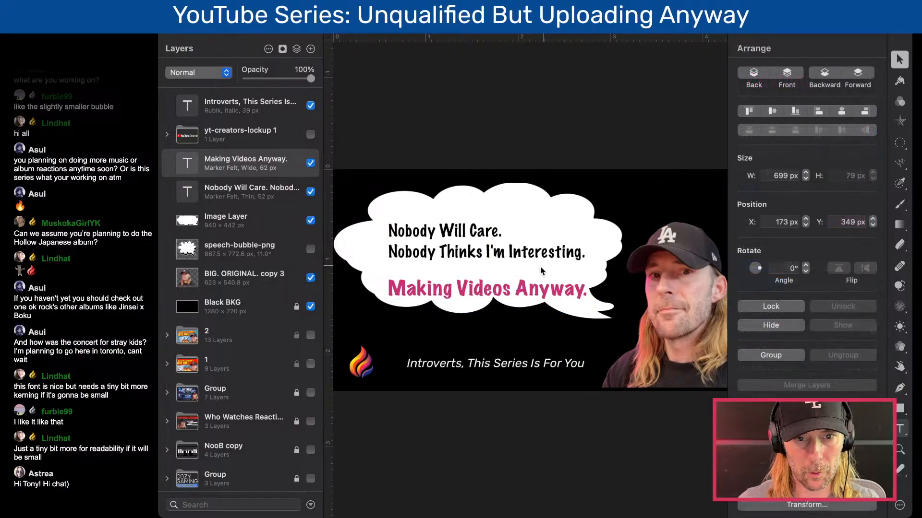
key("shift+Up")
key("shift+Up")
key("shift+Up")
key("shift+Up")
key("shift+Up")
key("shift+Up")
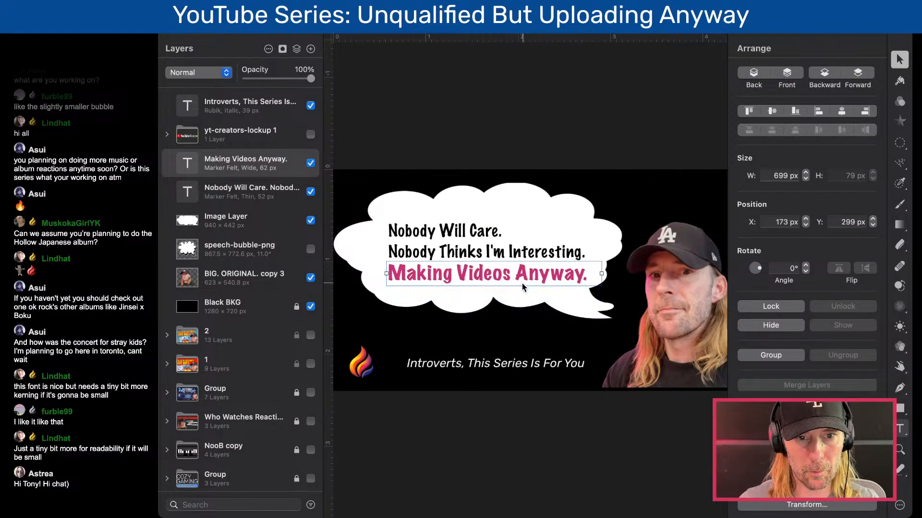
key("shift+Left")
key("shift+Down")
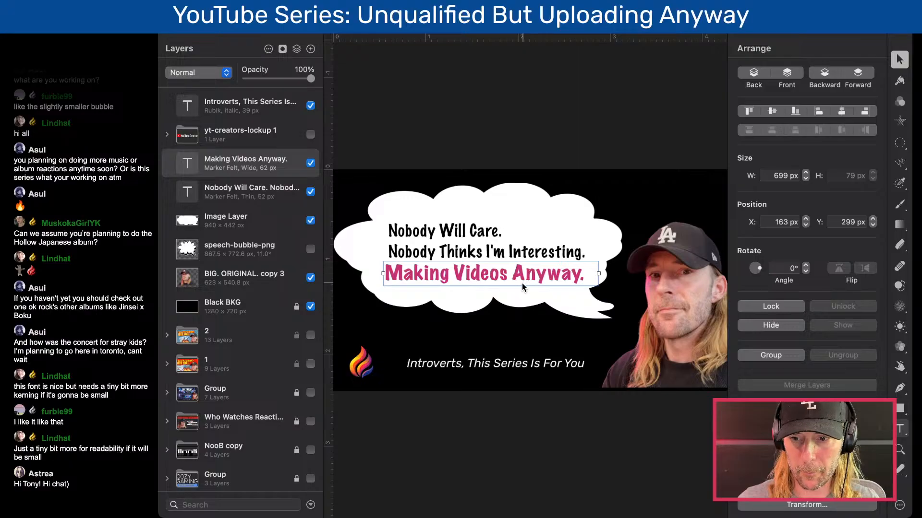
key("shift+Right")
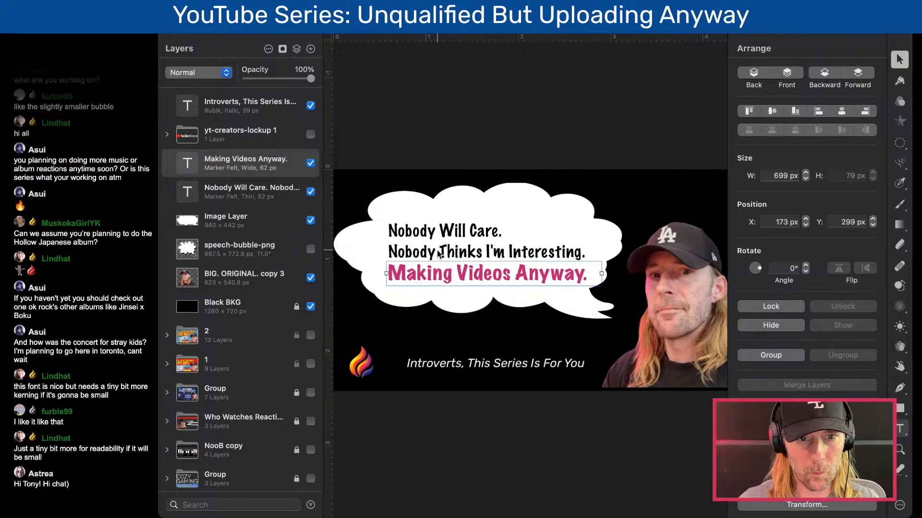
key("shift+Up")
key("shift+Down")
left_click(439, 255)
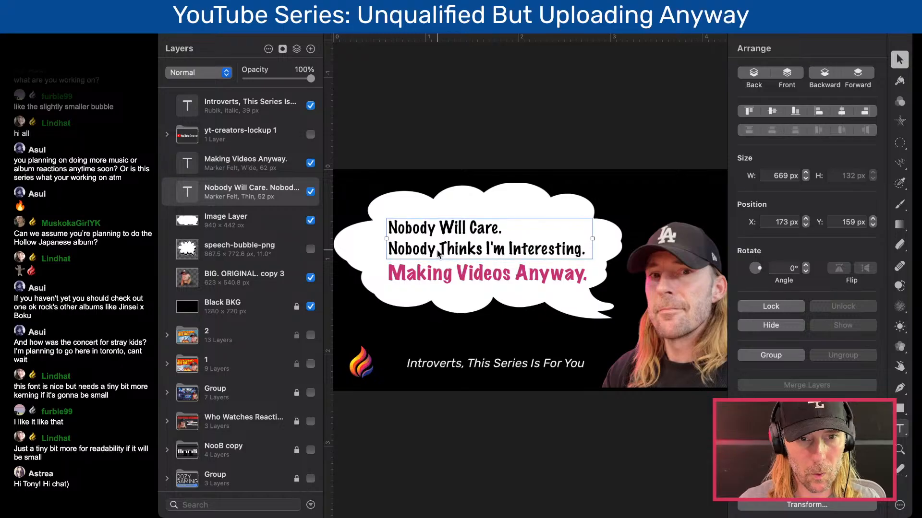
left_click(442, 277)
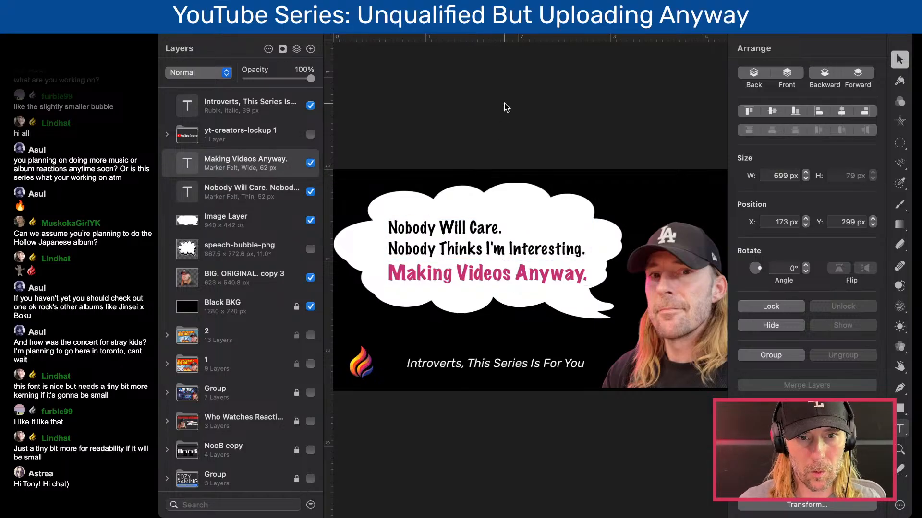
- Group the six layers from yt-creators-lockup 1 down to the BIG. ORIGINAL. copy 3 portrait
key("super+minus")
scroll(504, 104, "down", 1)
scroll(504, 104, "up", 2)
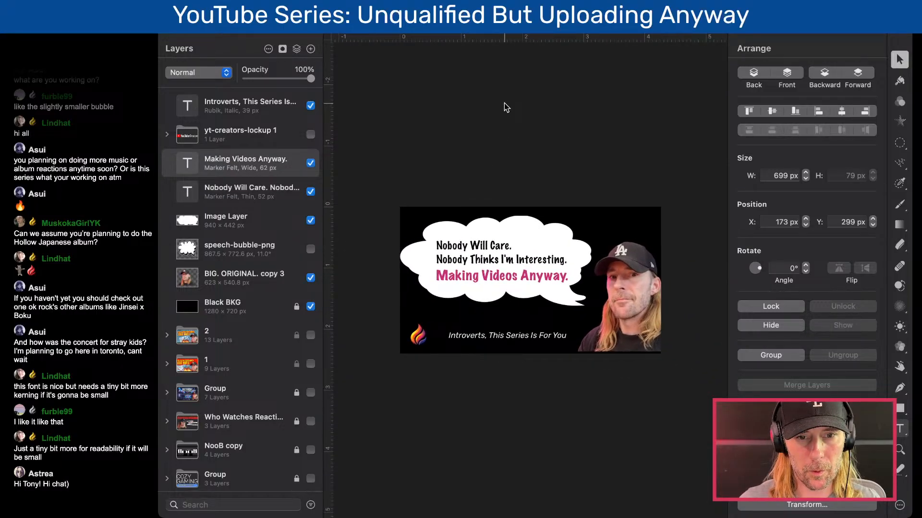
scroll(504, 104, "up", 2)
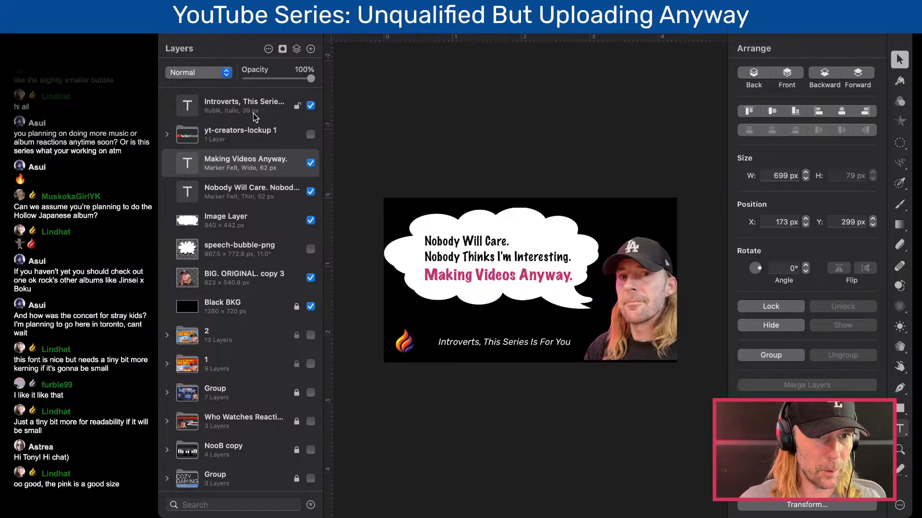
left_click(223, 191, "shift")
left_click(192, 140)
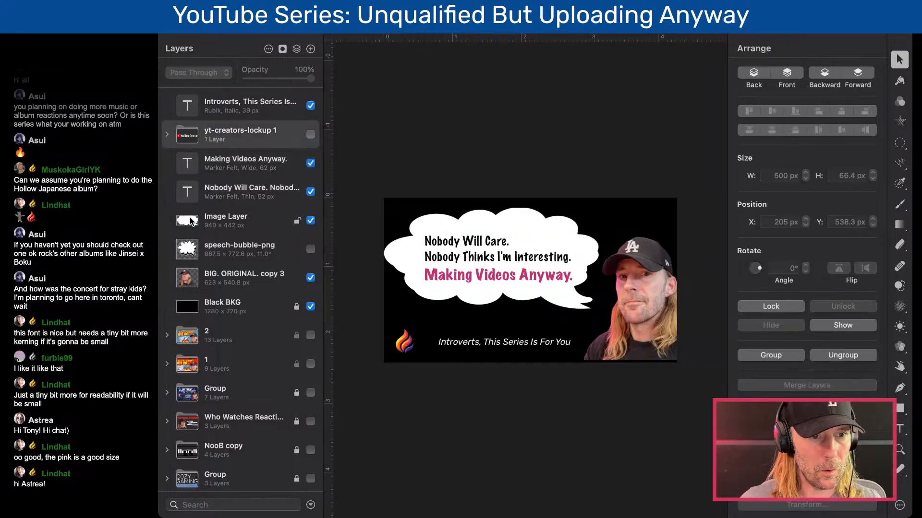
left_click(187, 281, "shift")
key("super+g")
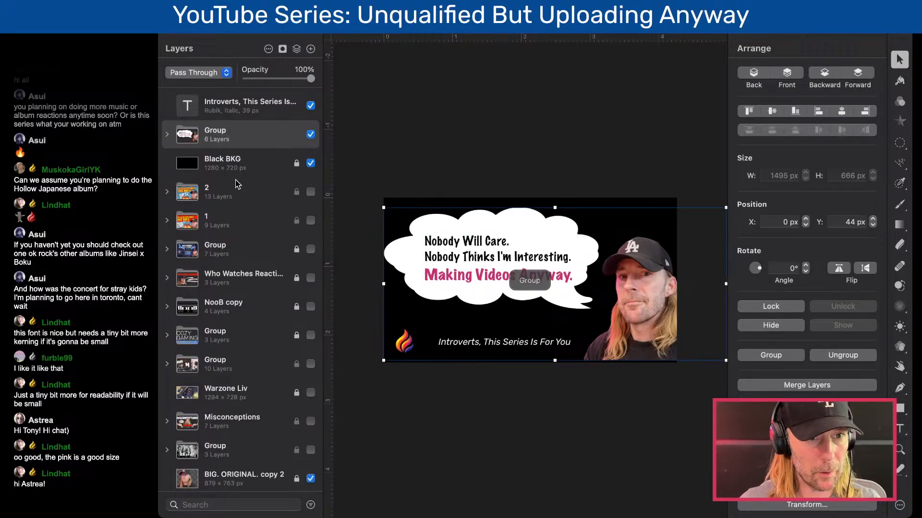
- Rename the new layer group to "VERSION 1"
double_click(214, 130)
type("VER")
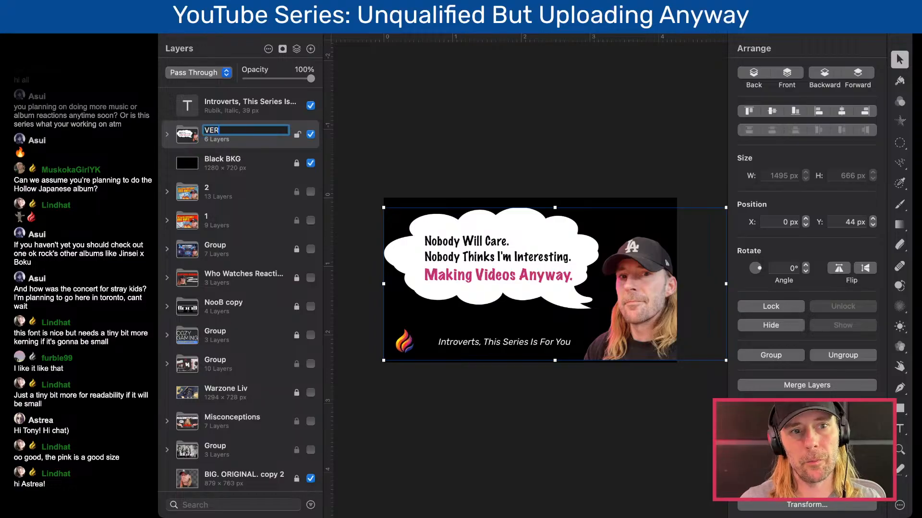
type("SION 1")
key("Return")
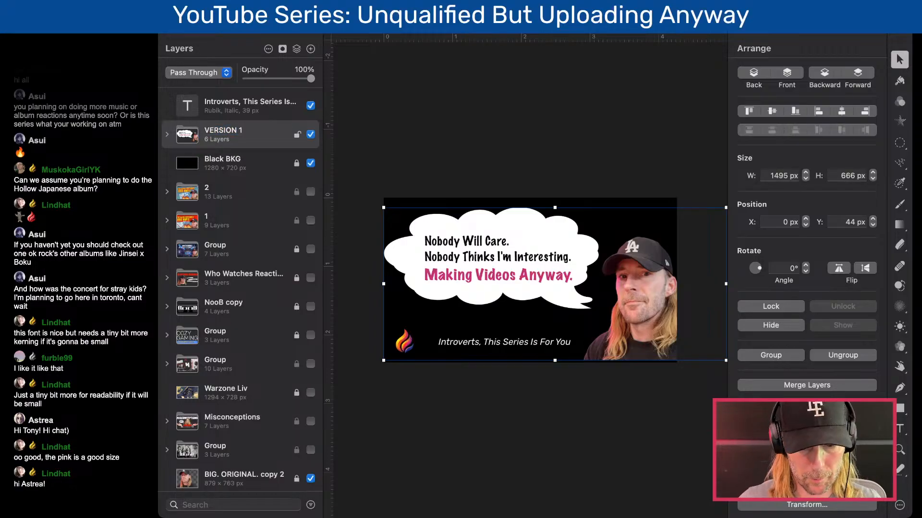
- Move the introverts tagline layer into the VERSION 1 group
key("super+v")
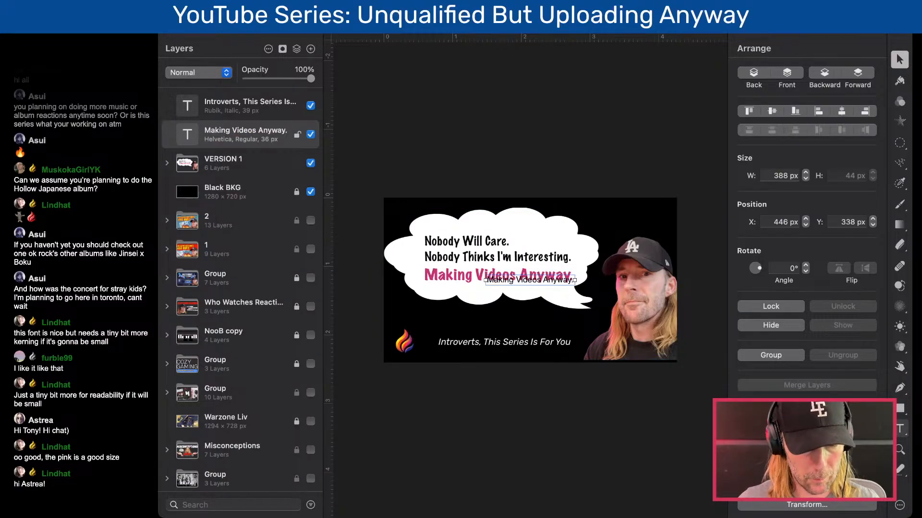
key("super+z")
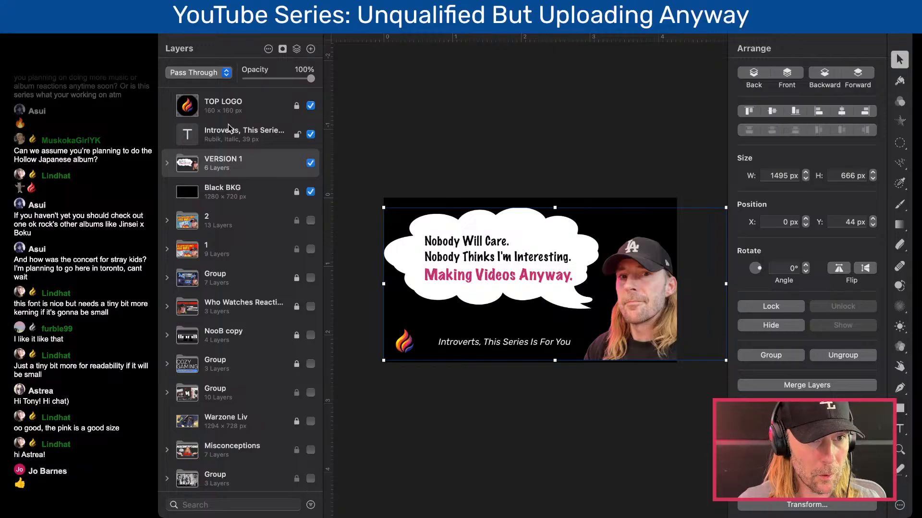
left_click_drag(229, 138, 197, 162)
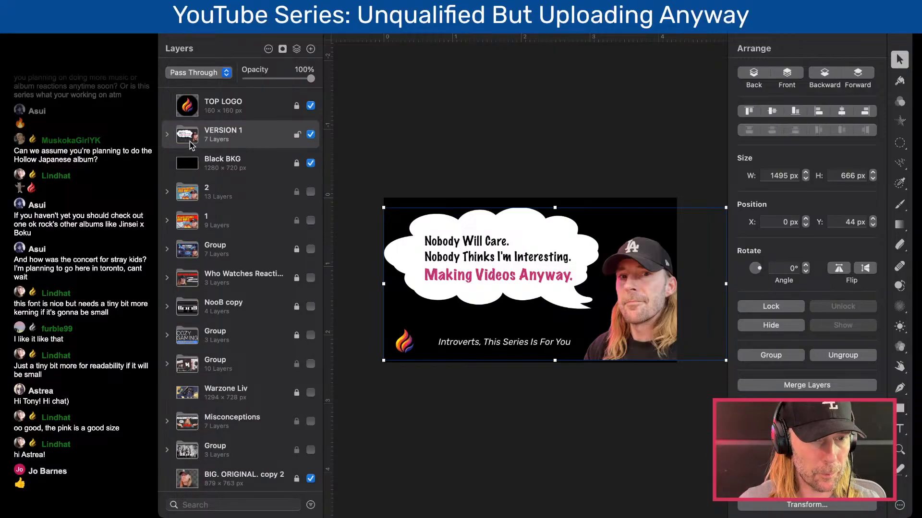
- Duplicate the VERSION 1 group as "VERSION 2" and hide the original group
key("super+v")
left_click(312, 163)
double_click(225, 131)
type("VERSION")
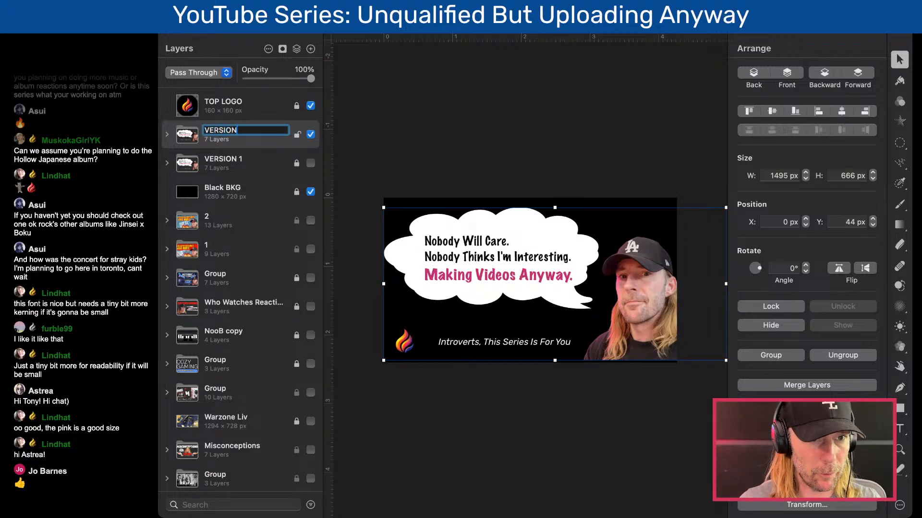
type(" 2")
key("Return")
- Delete the creators lockup and both speech bubble image layers from the VERSION 2 group
left_click(167, 135)
left_click(167, 135)
left_click(168, 136)
left_click(220, 163)
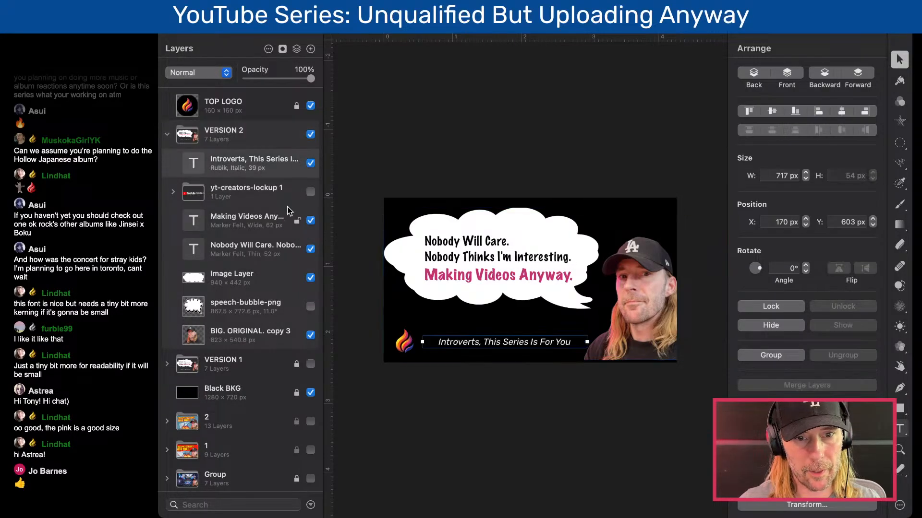
left_click(231, 187)
key("BackSpace")
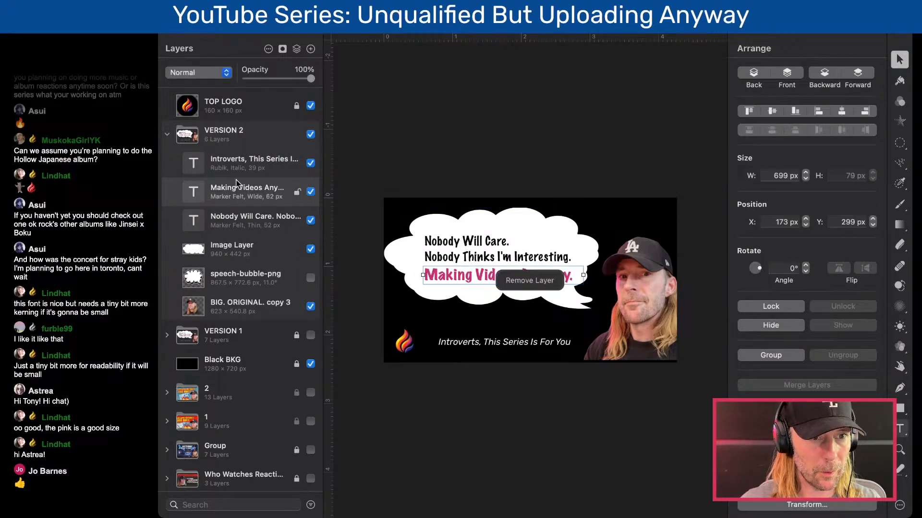
left_click(241, 254)
key("BackSpace")
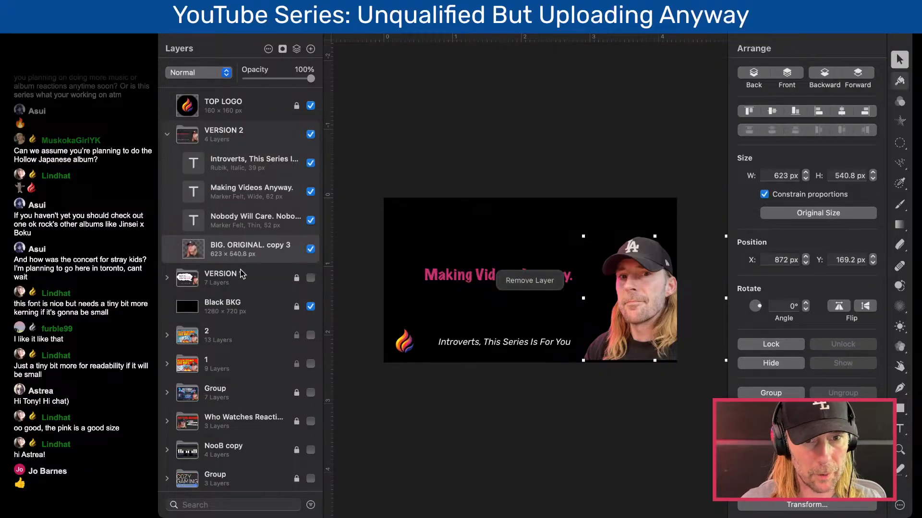
- Change the color of the two-line "Nobody Will Care." text in VERSION 2 to white (FFFFFF)
left_click(488, 248)
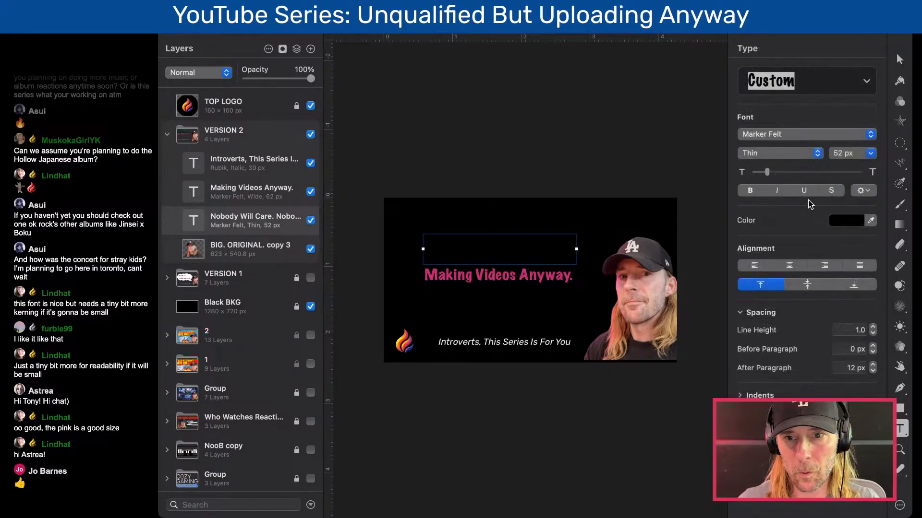
left_click(840, 220)
left_click_drag(756, 235, 691, 220)
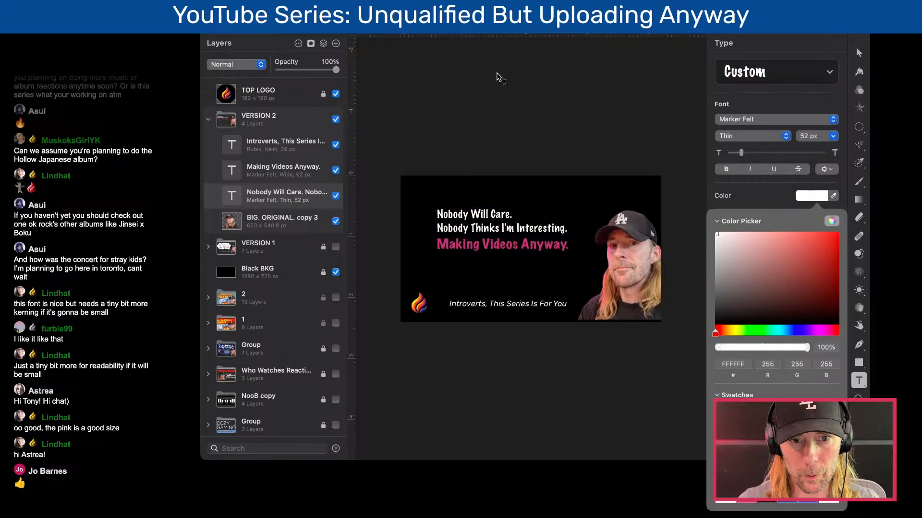
left_click(498, 78)
- Change the font of both the white and pink message texts in VERSION 2 to Rubik
left_click(473, 271, "shift")
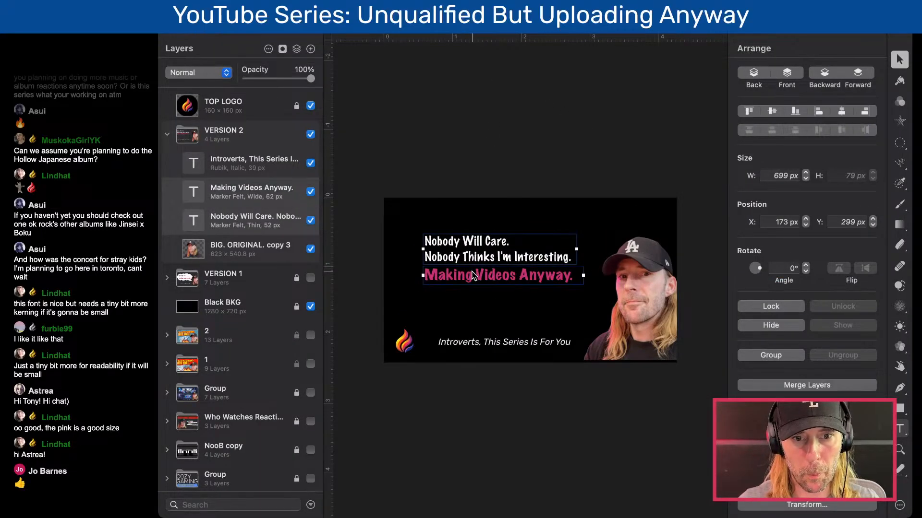
left_click(898, 82)
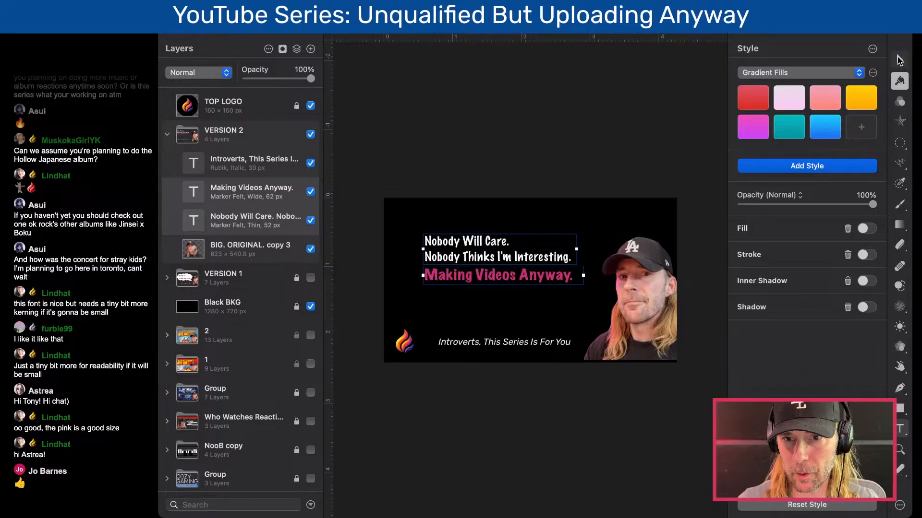
left_click(900, 59)
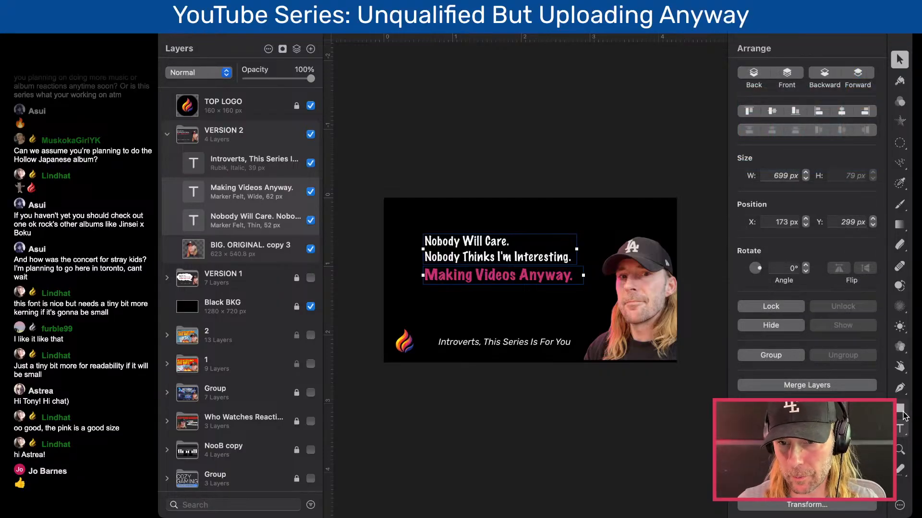
key("t")
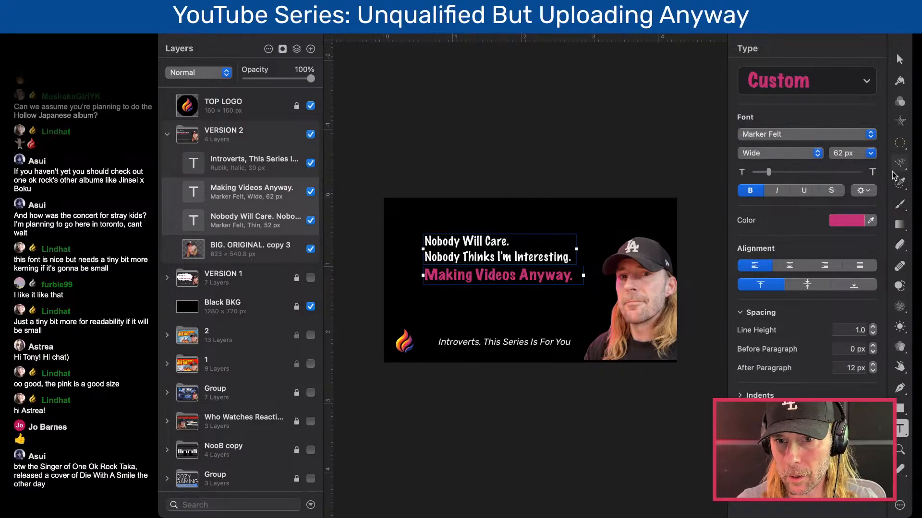
left_click(824, 135)
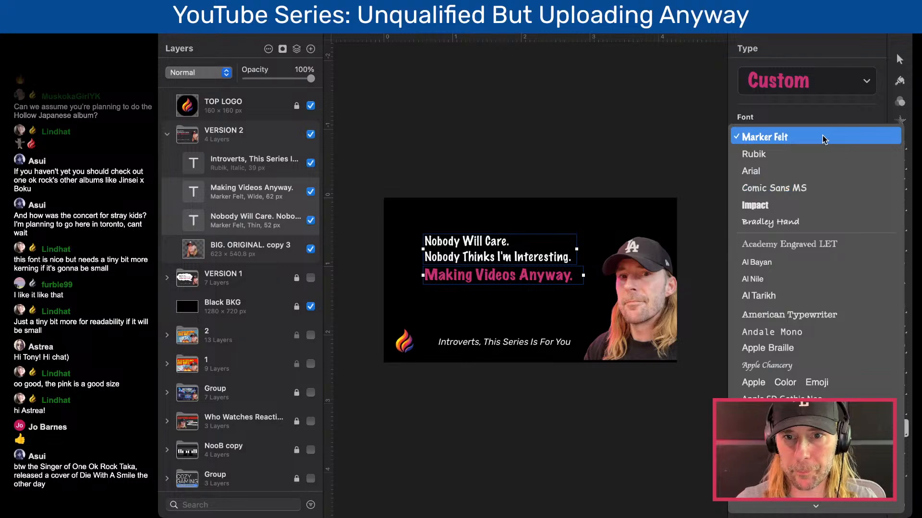
left_click(816, 154)
key("v")
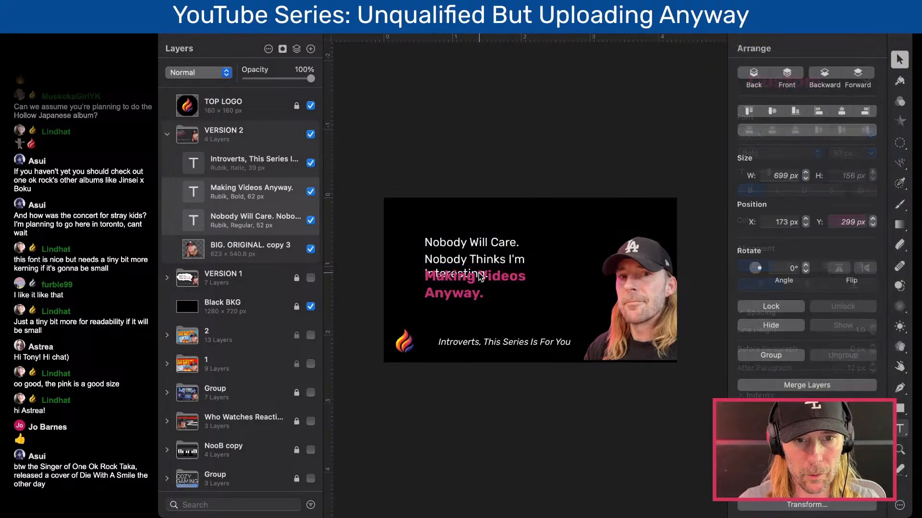
- Widen the pink line's box to about 786 px, lower it to about Y 365 px, and raise the white text to about Y 130 px
left_click(476, 294)
left_click_drag(583, 282, 624, 283)
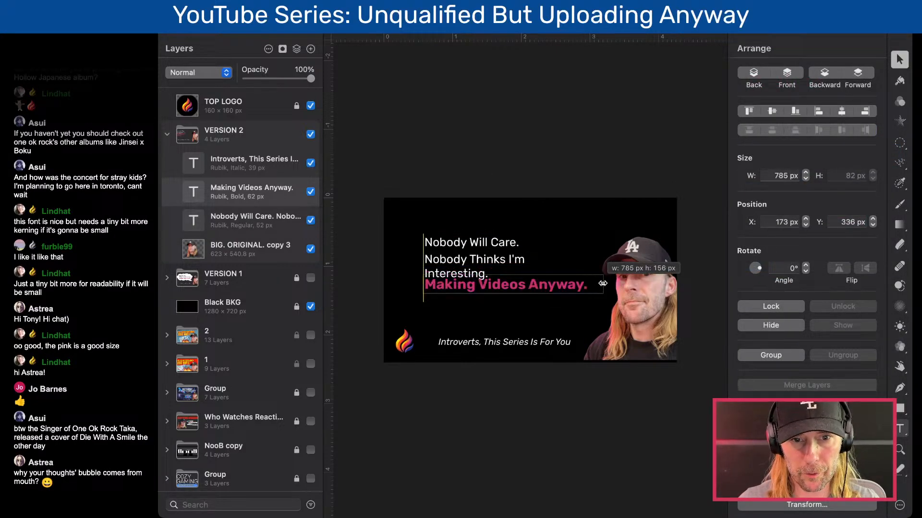
left_click_drag(514, 292, 513, 299)
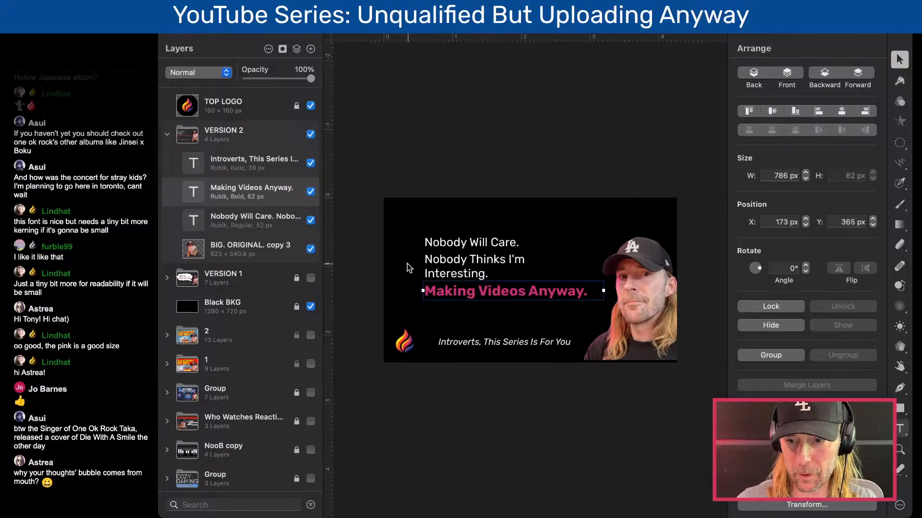
left_click(453, 174)
left_click_drag(473, 252, 483, 236)
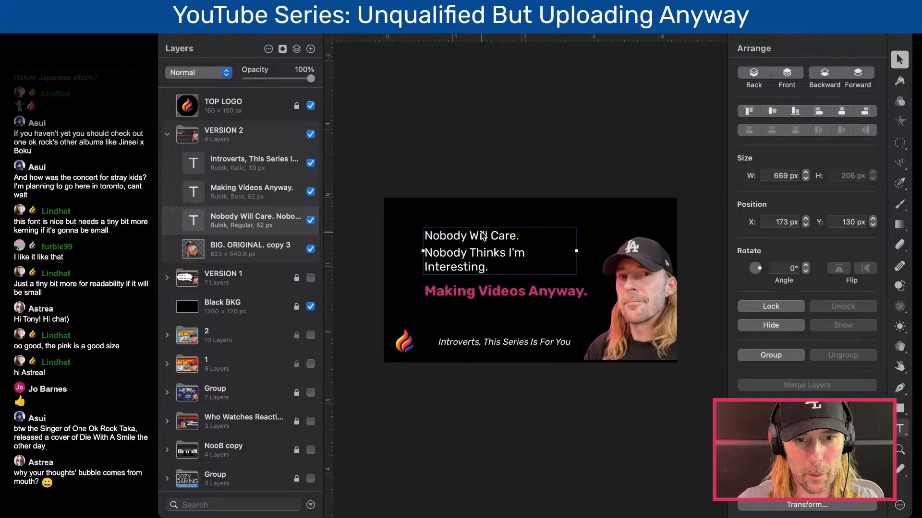
- Widen the white text's box to about 763 px and move both message texts to X 136 px, white at about Y 169 px, pink at about Y 318 px
left_click_drag(576, 250, 598, 251)
left_click(485, 214)
mouse_move(484, 259)
left_mouse_down()
mouse_move(483, 276)
mouse_move(488, 262)
left_mouse_up()
left_click(486, 285, "shift")
left_click(563, 318)
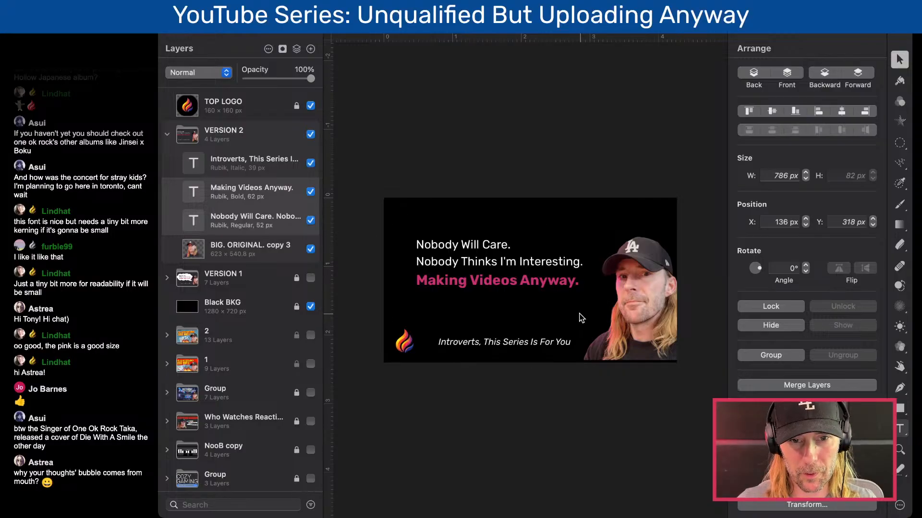
key("super+minus")
key("super+plus")
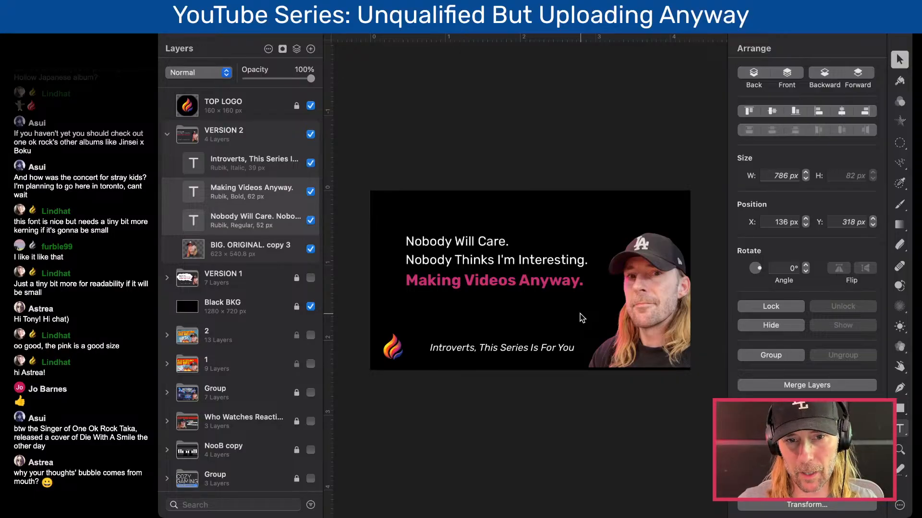
- Nudge the pink "Making Videos Anyway." line up to Y 314 px
left_click(554, 283)
key("Up")
key("Up")
key("Up")
key("Up")
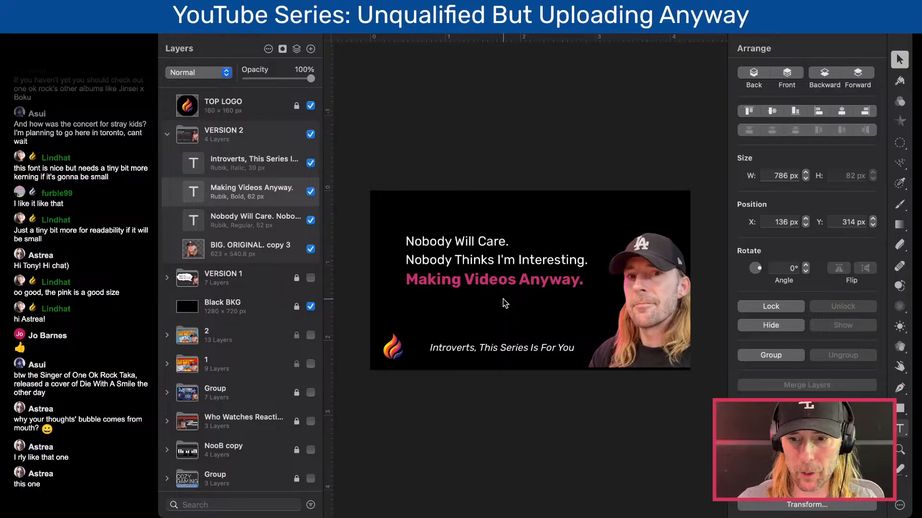
left_click(485, 285)
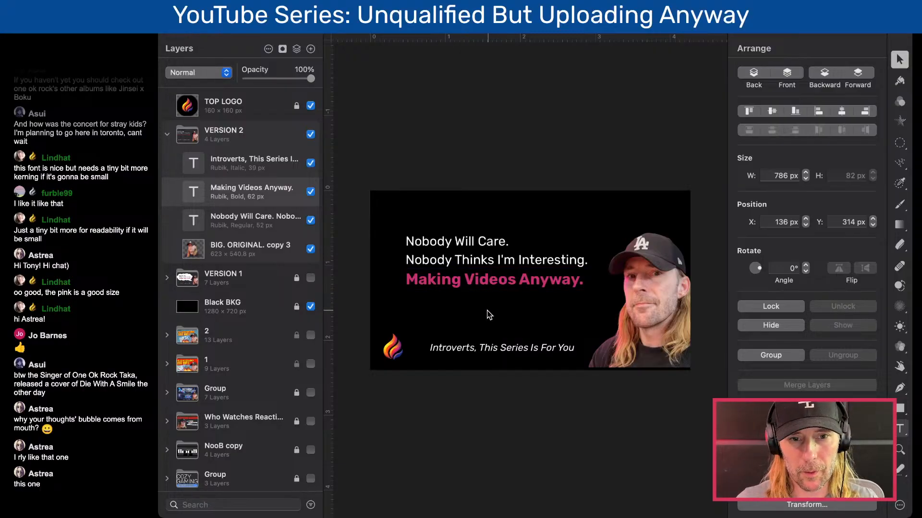
scroll(487, 311, "down", 5)
scroll(486, 311, "up", 4)
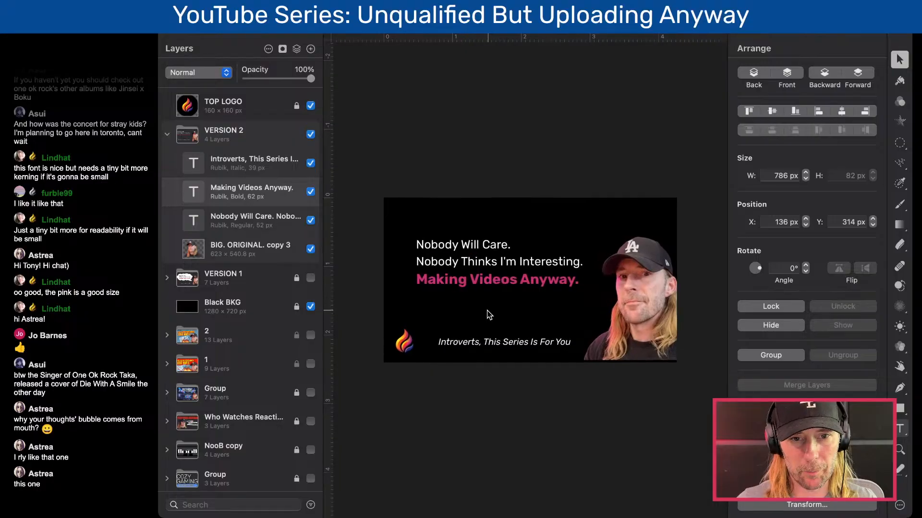
- Group the white and pink message texts and scale the group up to about 934 px wide
left_click(480, 259)
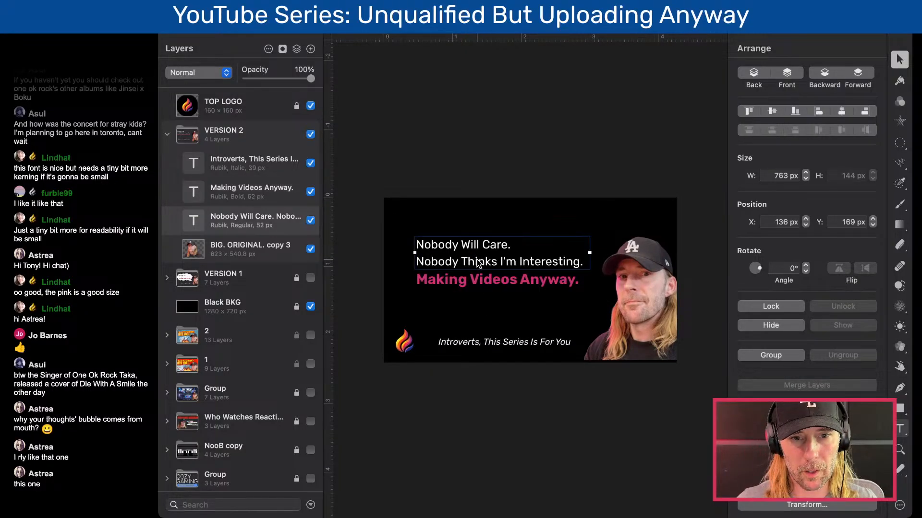
left_click(479, 284, "shift")
key("t")
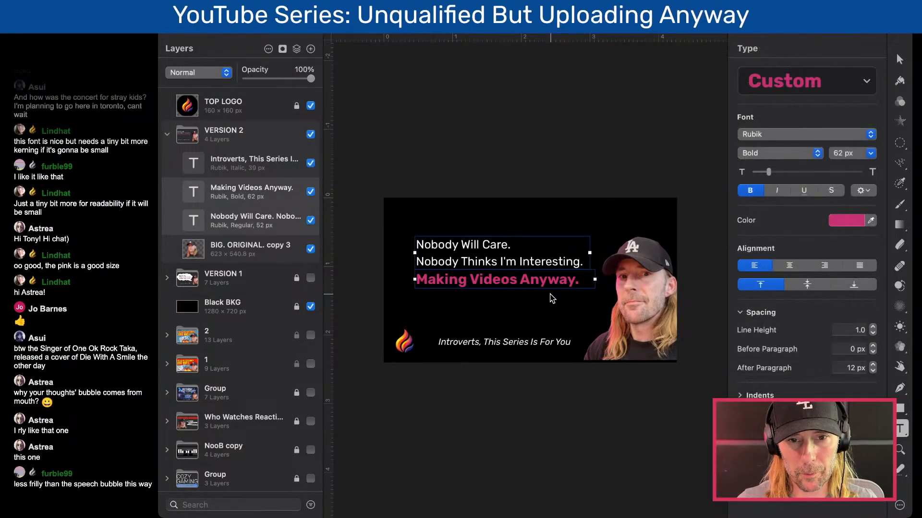
key("super+g")
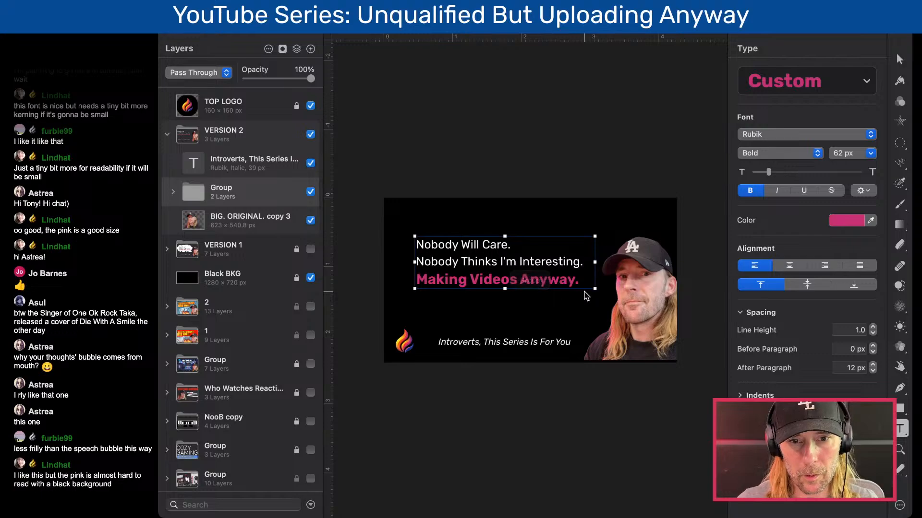
left_click_drag(595, 289, 613, 301)
- Nudge the enlarged text group to about X 76 px, Y 150 px
key("shift+Left")
key("shift+Left")
key("shift+Left")
key("shift+Up")
key("shift+Up")
key("shift+Left")
key("shift+Left")
key("shift+Left")
key("shift+Left")
key("shift+Right")
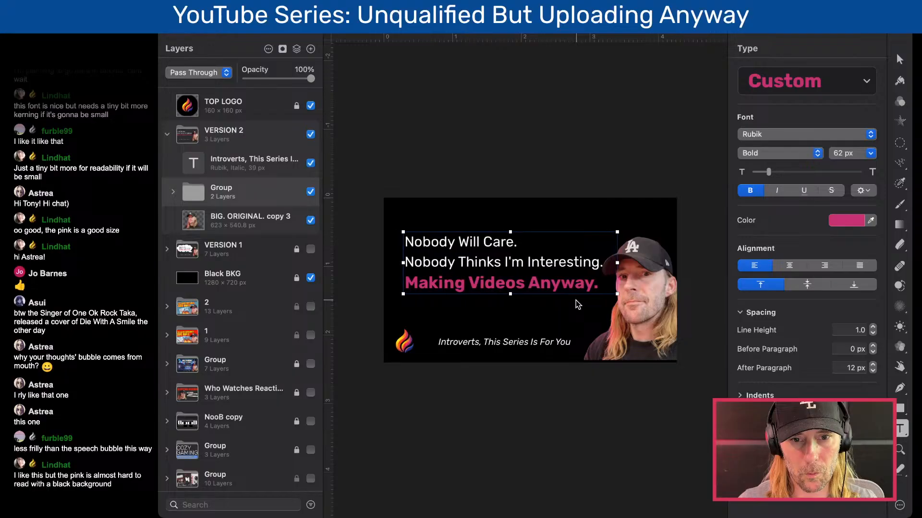
key("shift+Left")
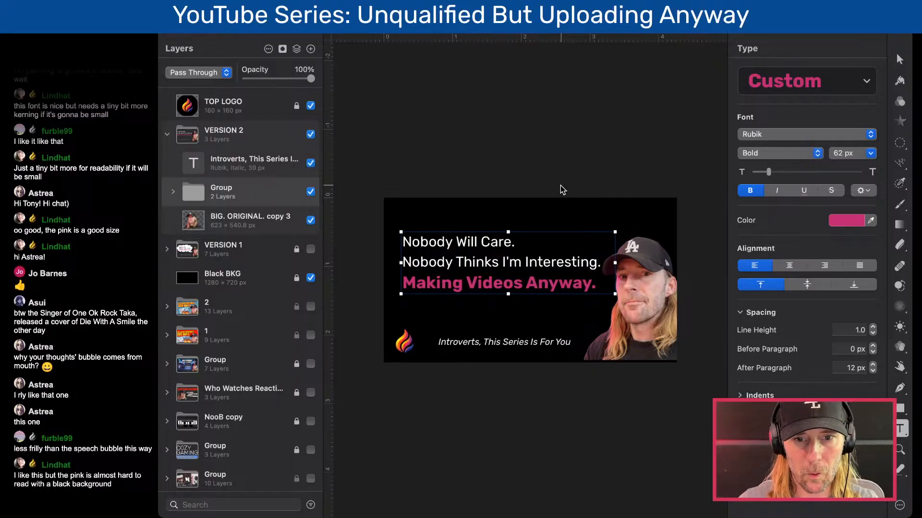
left_click(545, 155)
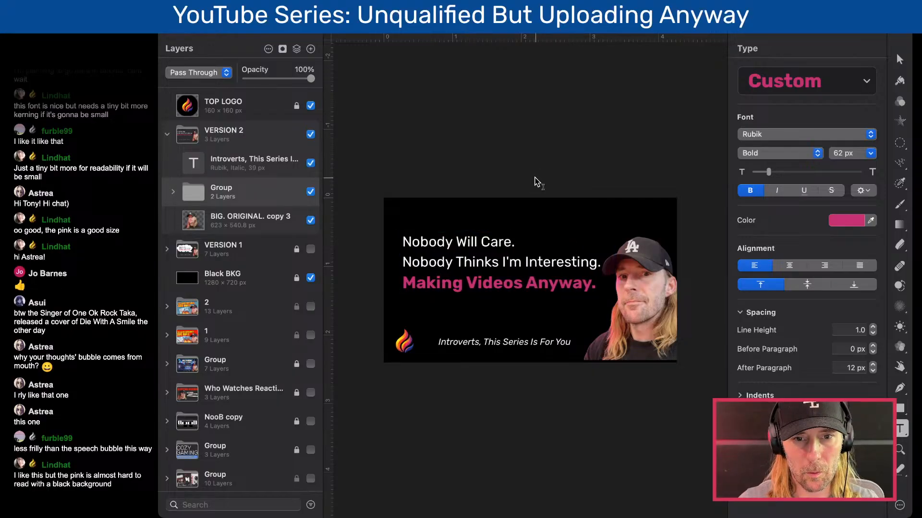
- Set the white two-line text's font size to 55 px and lower it to Y 160 px
left_click(507, 242)
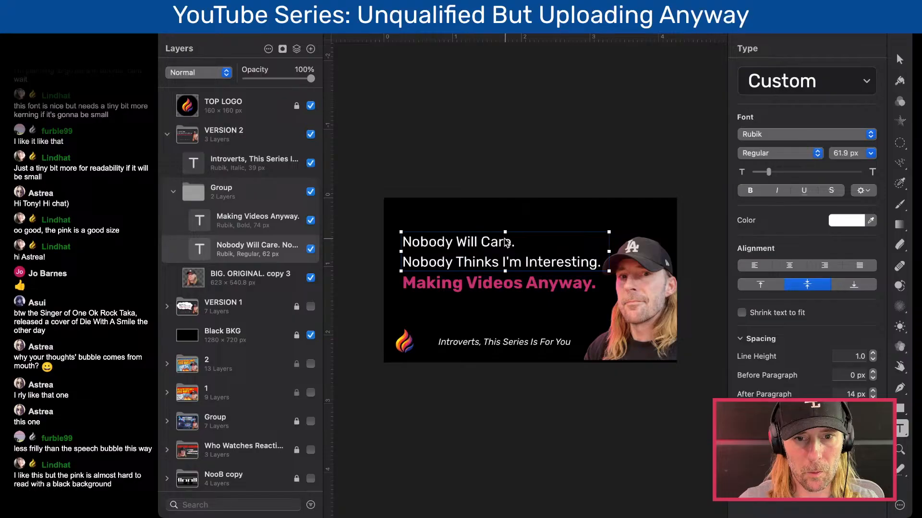
left_click(767, 174)
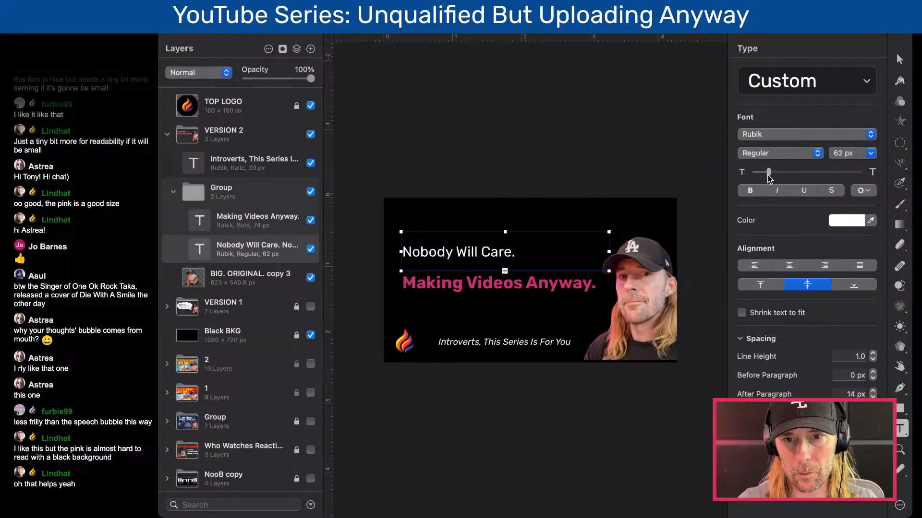
left_click_drag(768, 174, 767, 174)
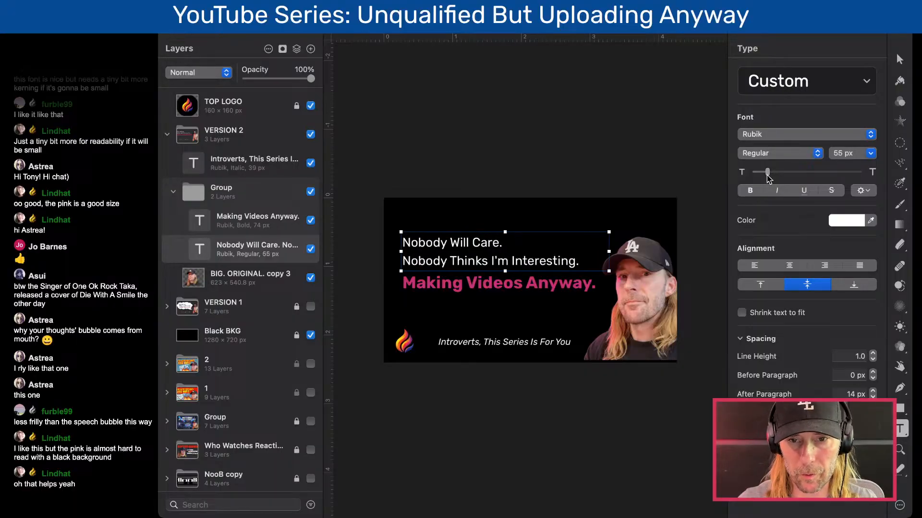
left_click(512, 130)
key("v")
left_click(499, 267)
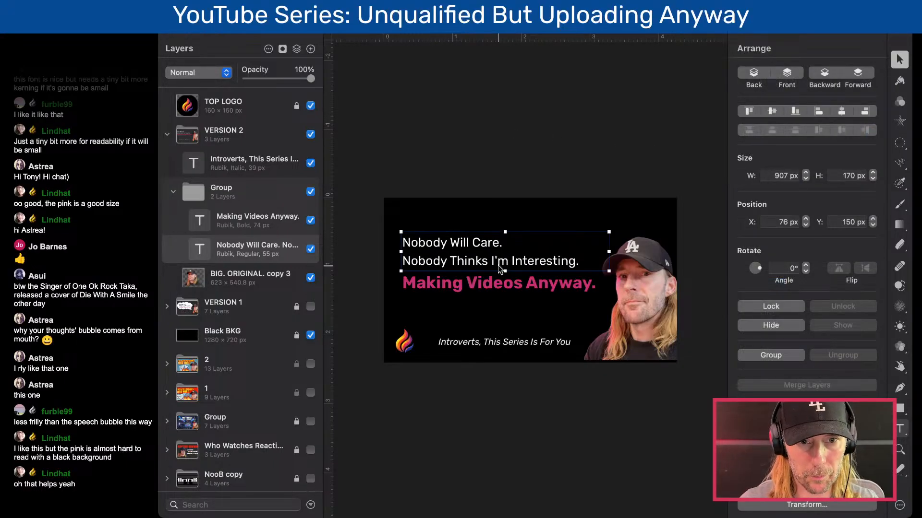
left_click_drag(499, 267, 499, 269)
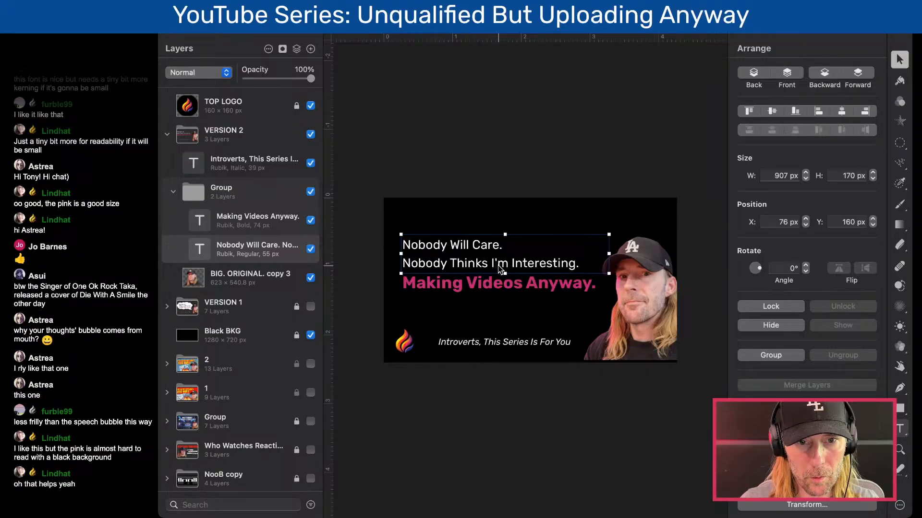
- Try a muted pink (BA5B85) as the color of the "Making Videos Anyway." line
left_click(480, 285)
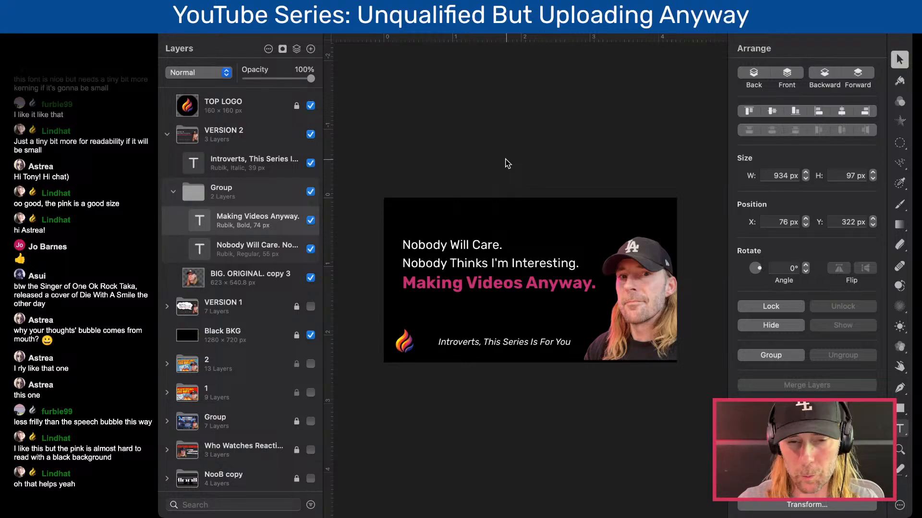
key("t")
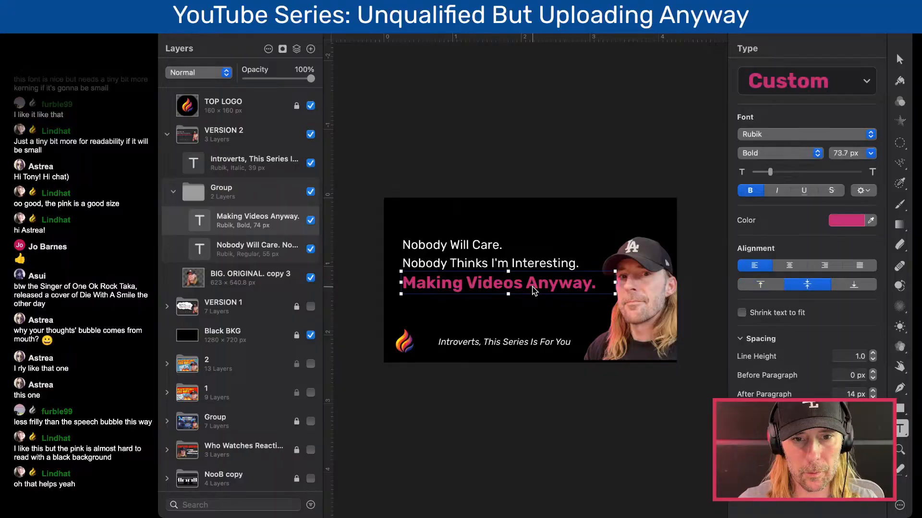
left_click(845, 221)
mouse_move(810, 256)
left_mouse_down()
mouse_move(788, 241)
mouse_move(789, 262)
mouse_move(778, 257)
left_mouse_up()
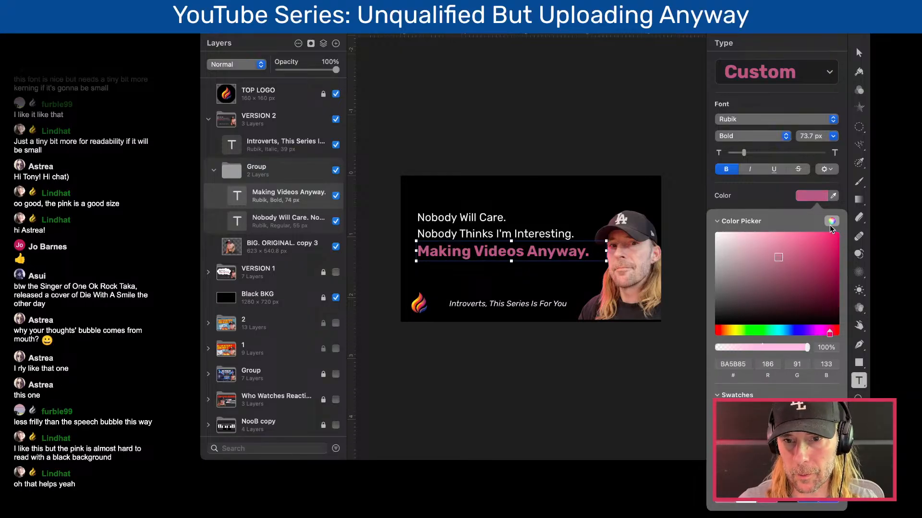
left_click(817, 195)
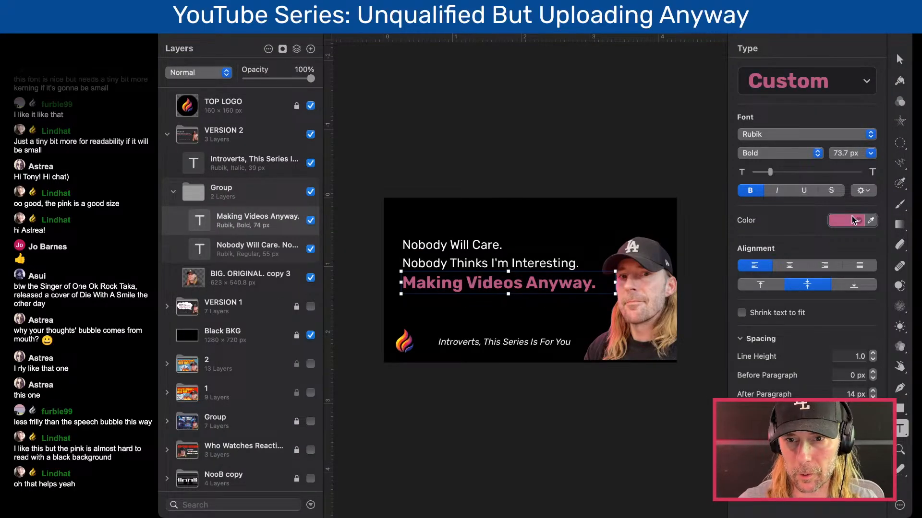
- Try the yellow (FFE326) sampled from the flame logo on the "Making Videos Anyway." line
left_click(870, 220)
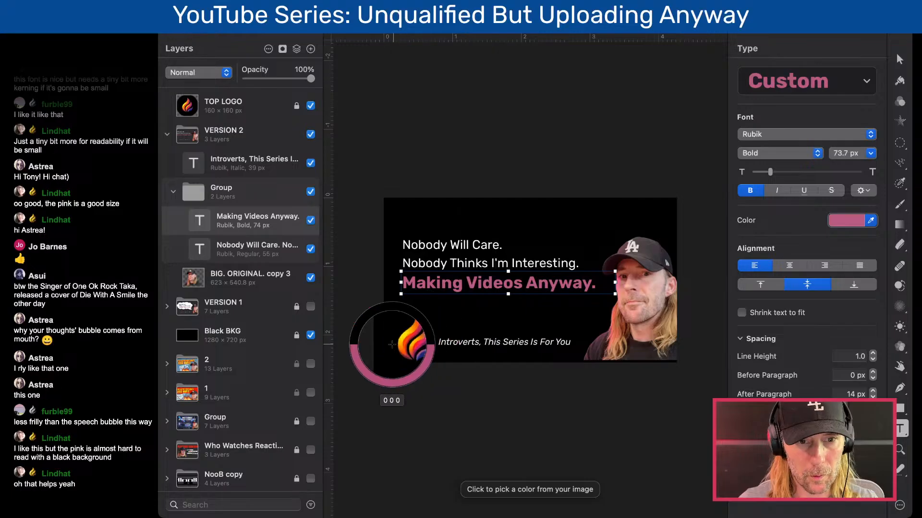
left_click(399, 344)
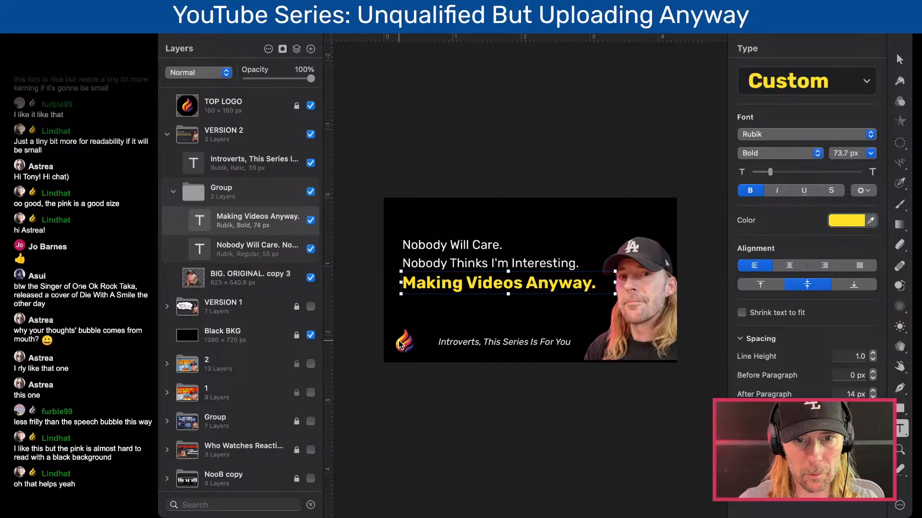
left_click(848, 221)
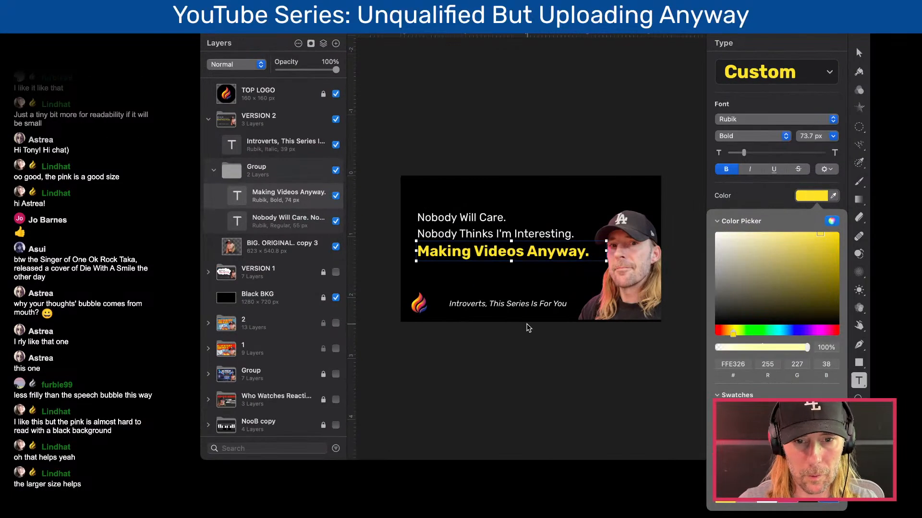
left_click(833, 200)
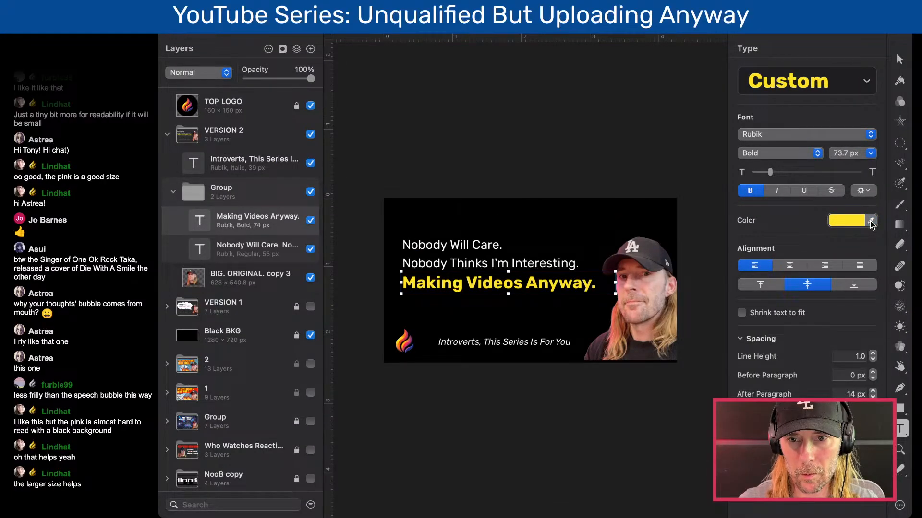
- Recolor the "Making Videos Anyway." line with orange sampled from the flame logo, about RGB 245, 101, 46, comparing it against the yellow
left_click(871, 221)
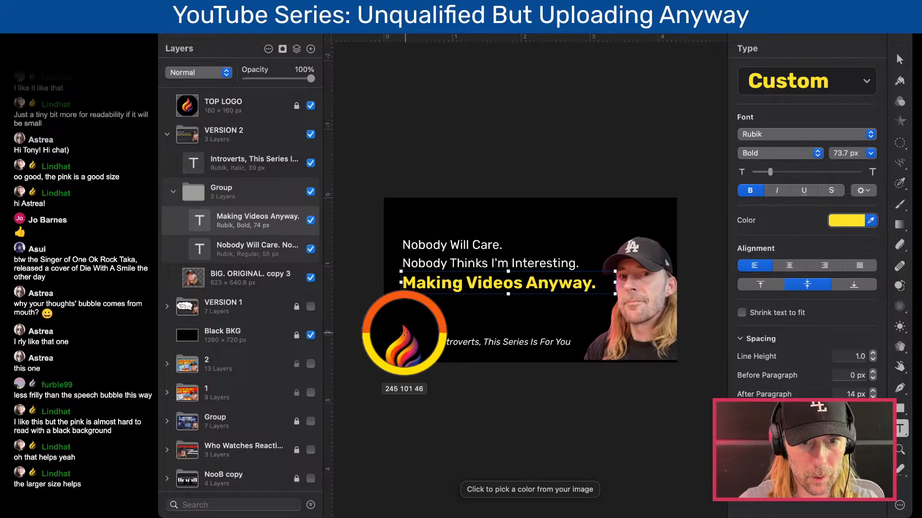
left_click(403, 335)
left_click(447, 324)
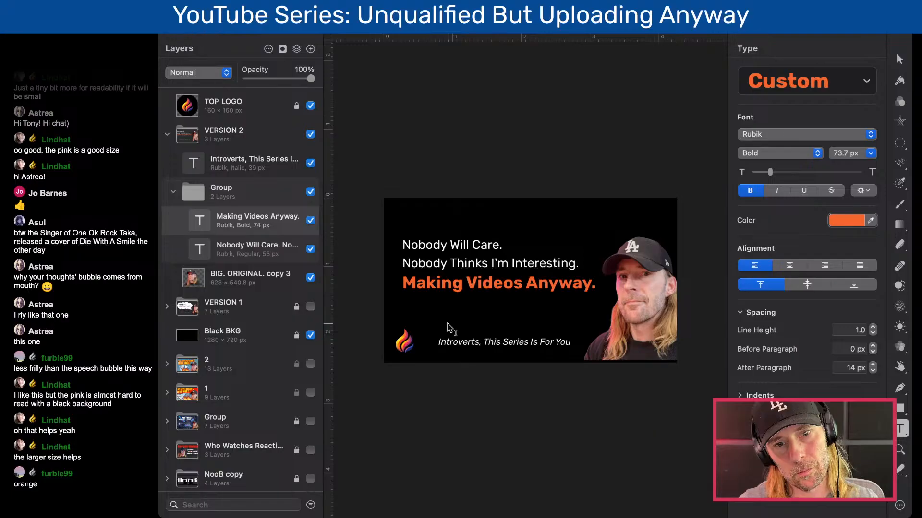
key("super+z")
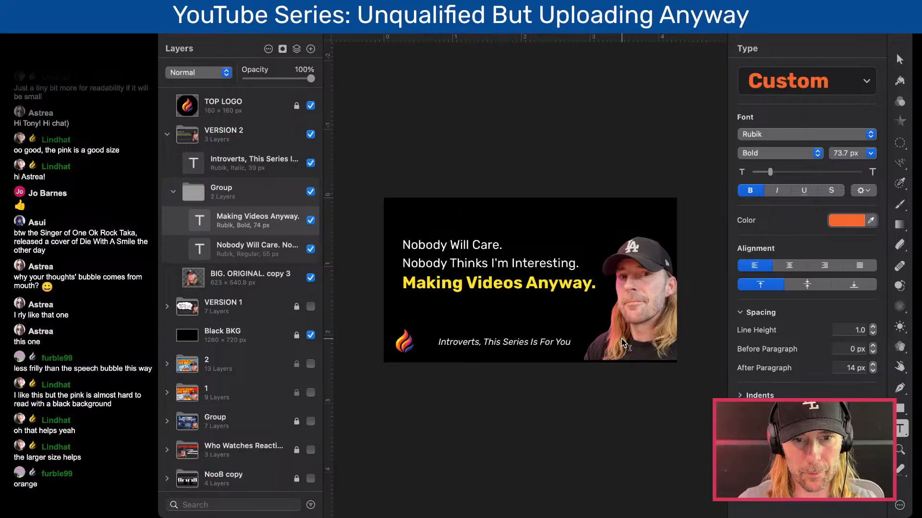
key("super+shift+z")
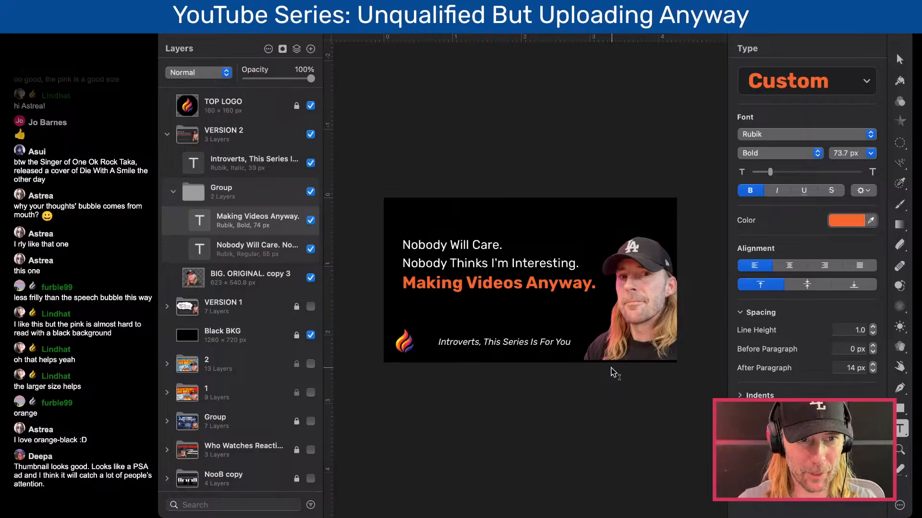
- Collapse the VERSION 2 group and compare it with VERSION 1 by switching their visibility, leaving only VERSION 2 shown
key("v")
left_click(168, 135)
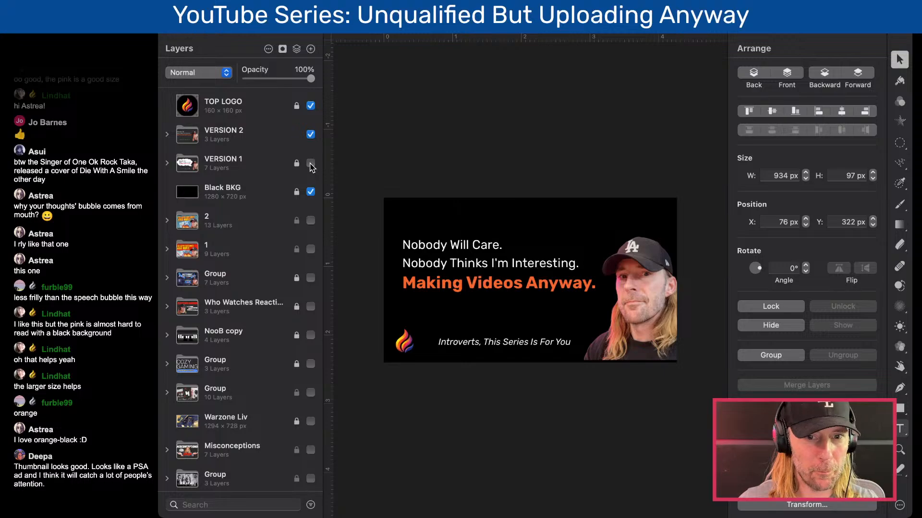
left_click(311, 163)
left_click(311, 135)
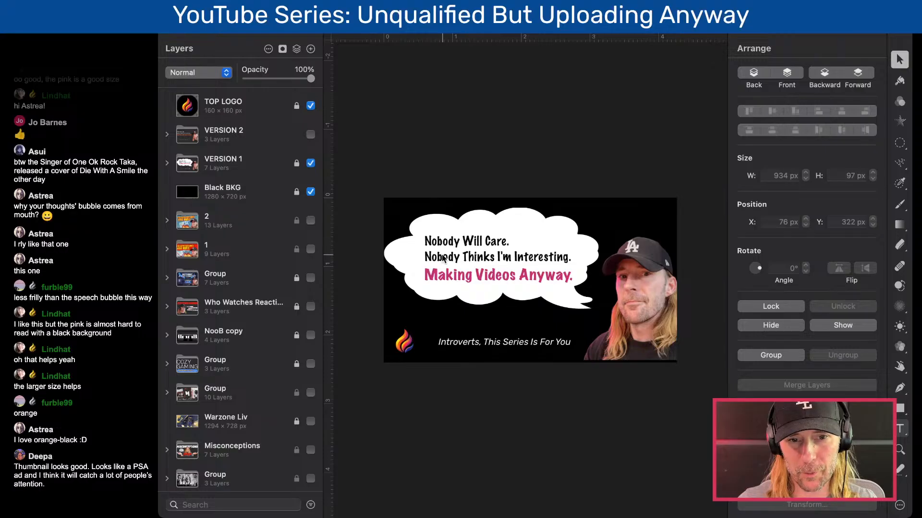
left_click(310, 135)
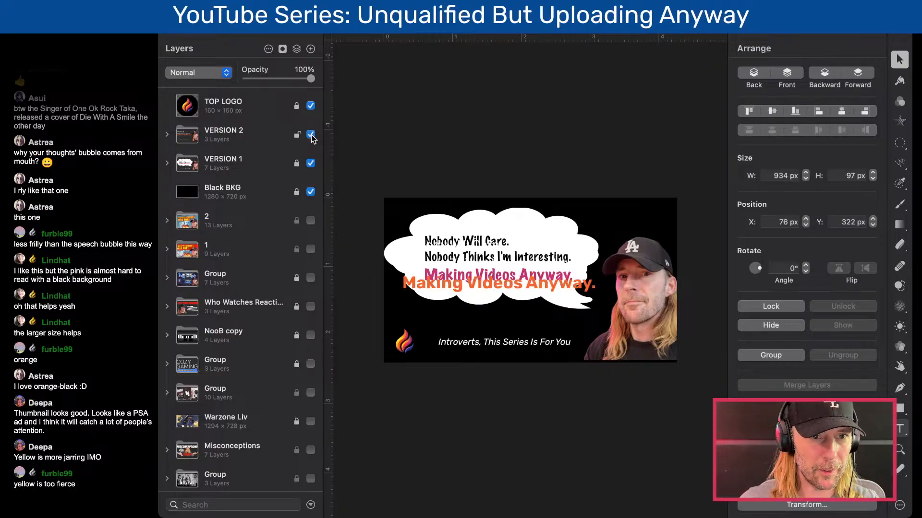
left_click(311, 164)
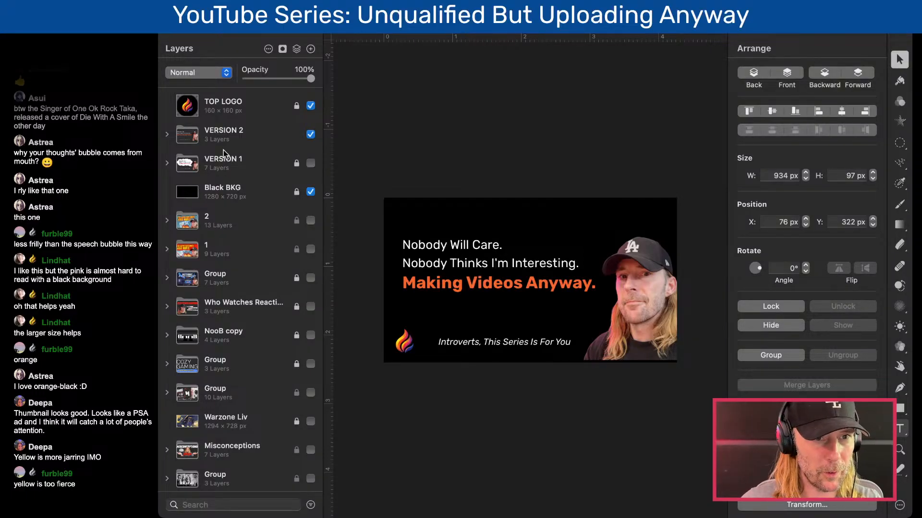
- Group the VERSION 2 and VERSION 1 groups together into one parent group
left_click(199, 138)
left_click(192, 163, "shift")
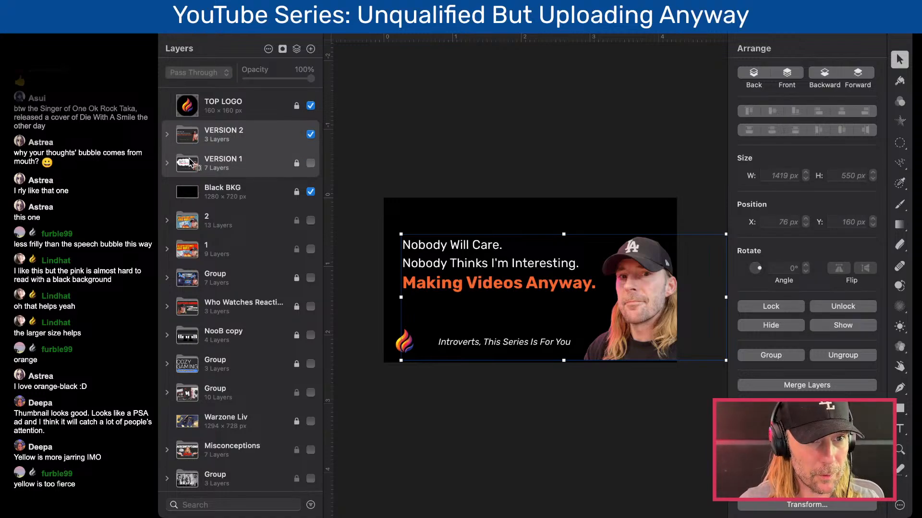
key("super+g")
- Rename the parent group that holds VERSION 2 and VERSION 1 as "Intro Thumbnails"
double_click(205, 143)
key("BackSpace")
type("INTRO")
key("BackSpace")
type("n")
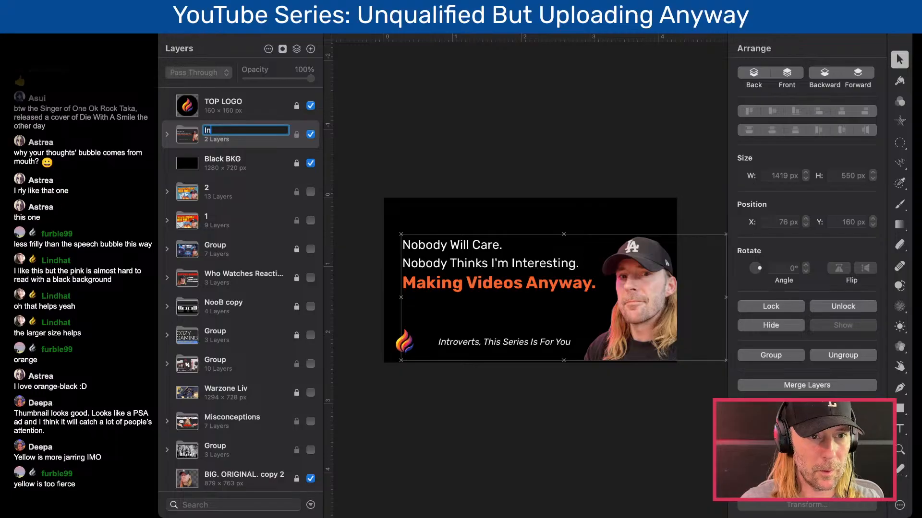
type("tro Thubman")
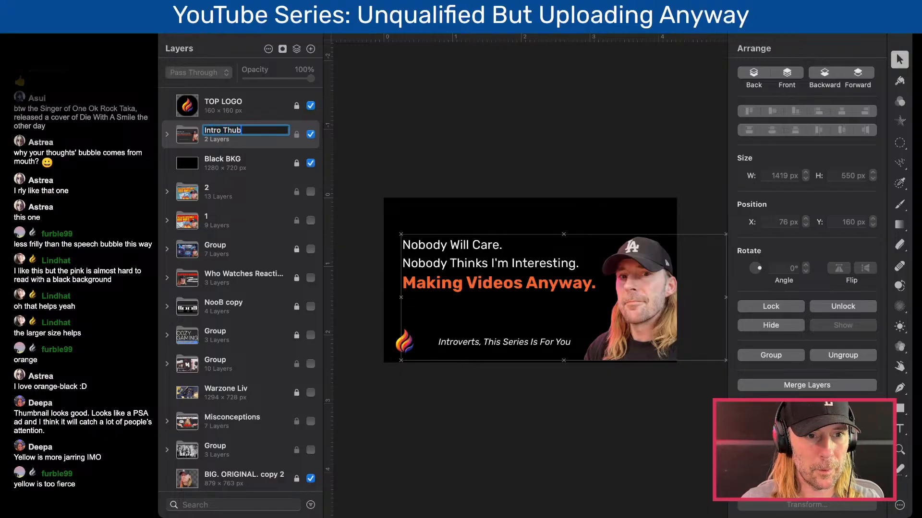
key("BackSpace")
key("BackSpace")
key("BackSpace")
key("BackSpace")
key("BackSpace")
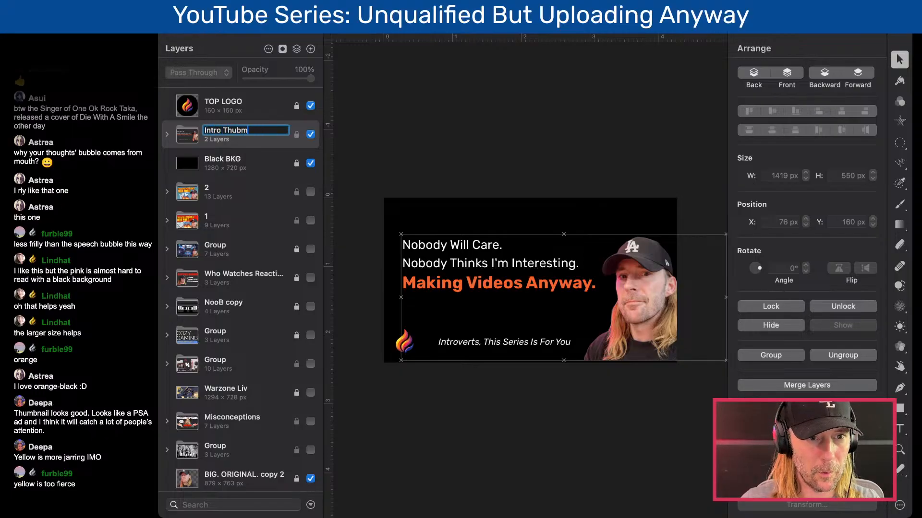
type("umbnails")
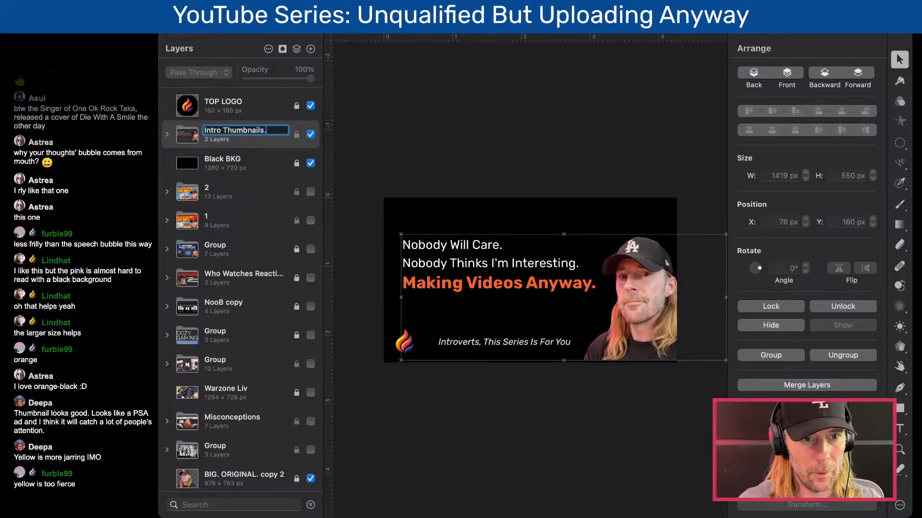
key("Return")
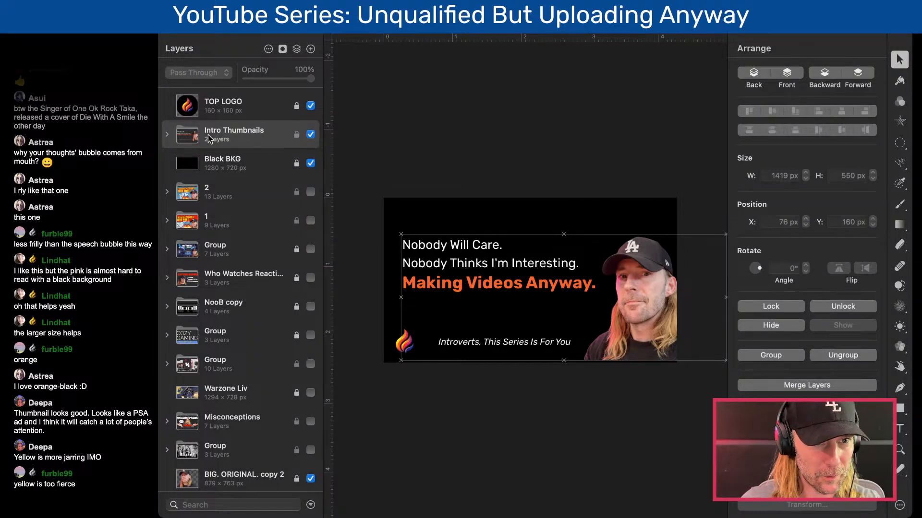
- Duplicate VERSION 2 out of the Intro Thumbnails group to just above it, and hide the collapsed Intro Thumbnails group below Black BKG
left_click(163, 139)
left_click_drag(222, 171, 226, 126)
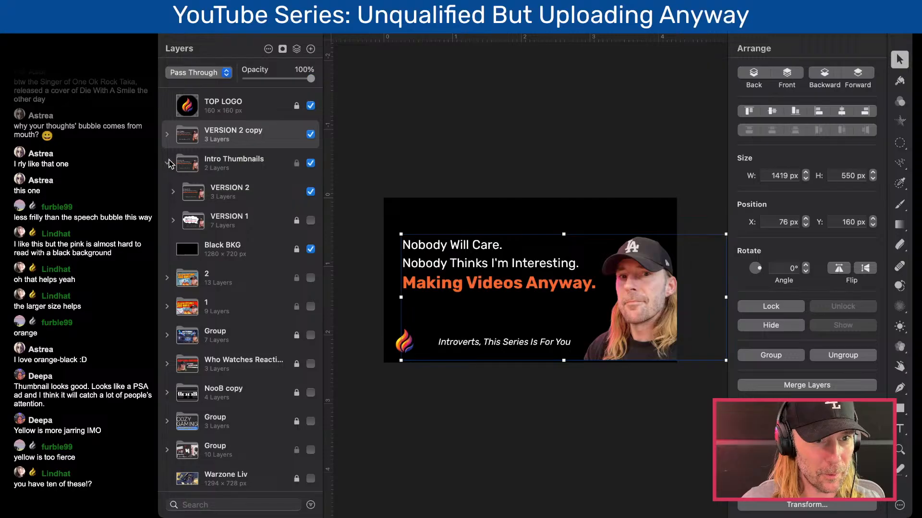
left_click(168, 164)
left_click(310, 163)
left_click_drag(234, 168, 235, 215)
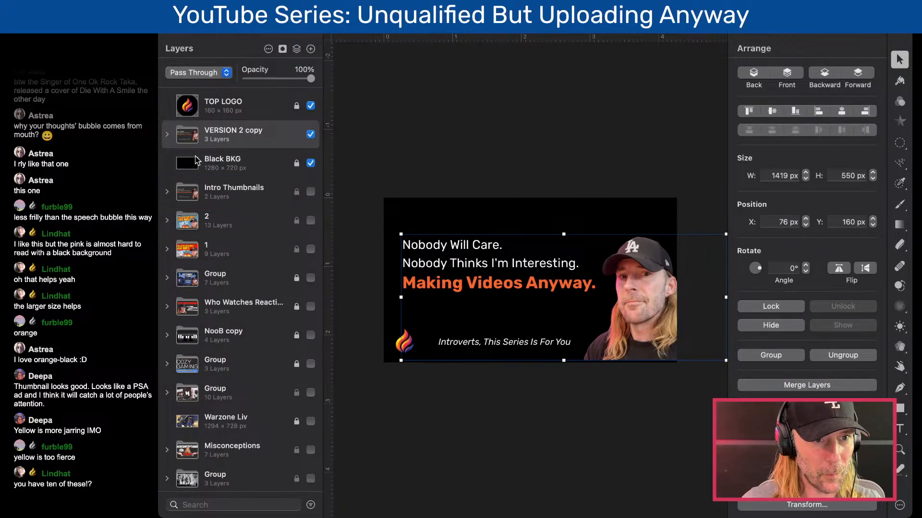
- Examine the layers of the VERSION 2 copy group and its "Introverts, This Series Is For You" tagline
left_click(166, 133)
left_click(230, 171)
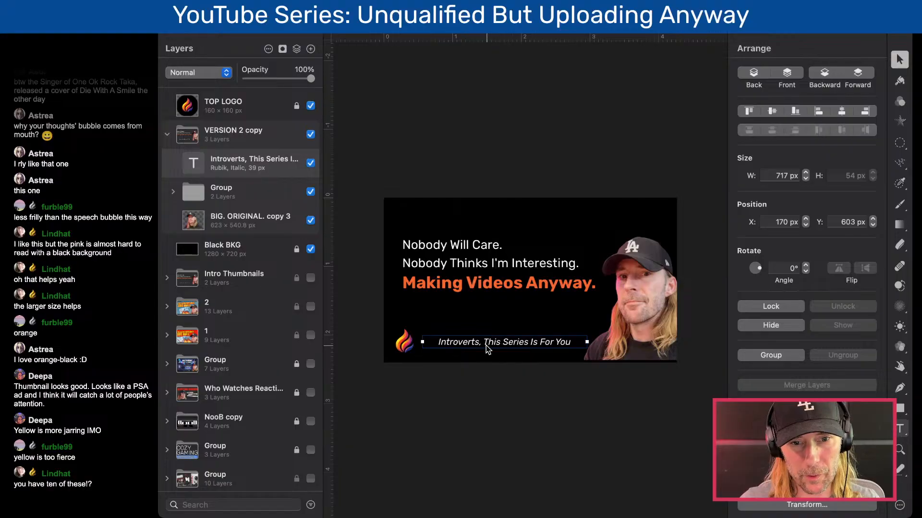
key("super+plus")
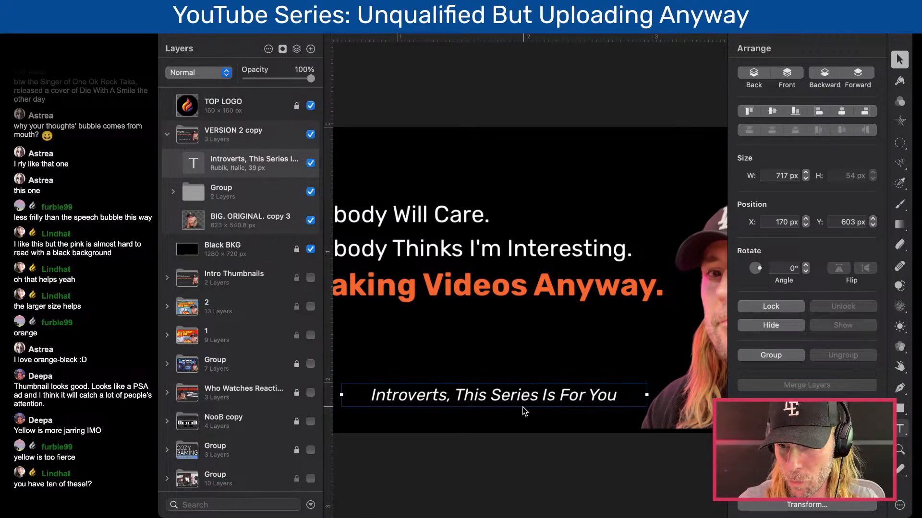
key("super+0")
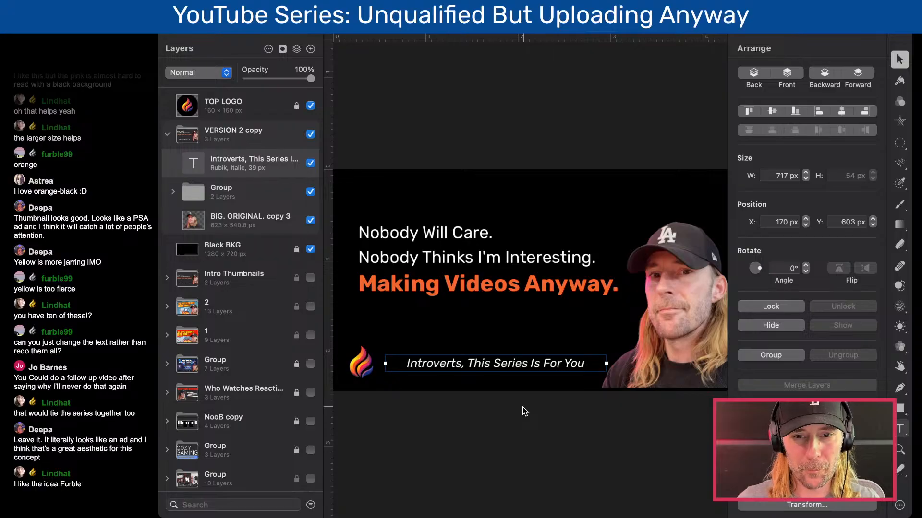
scroll(522, 407, "down", 5)
scroll(522, 407, "up", 6)
scroll(523, 407, "down", 1)
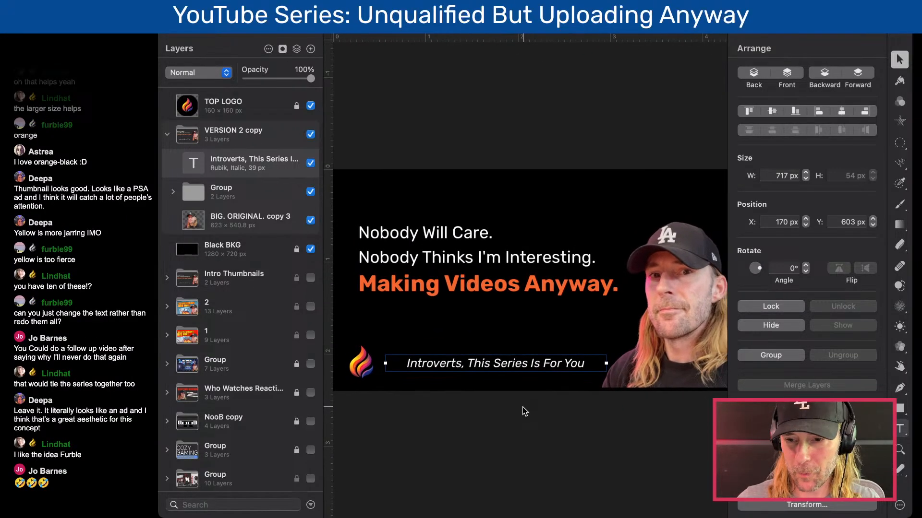
left_click(522, 410)
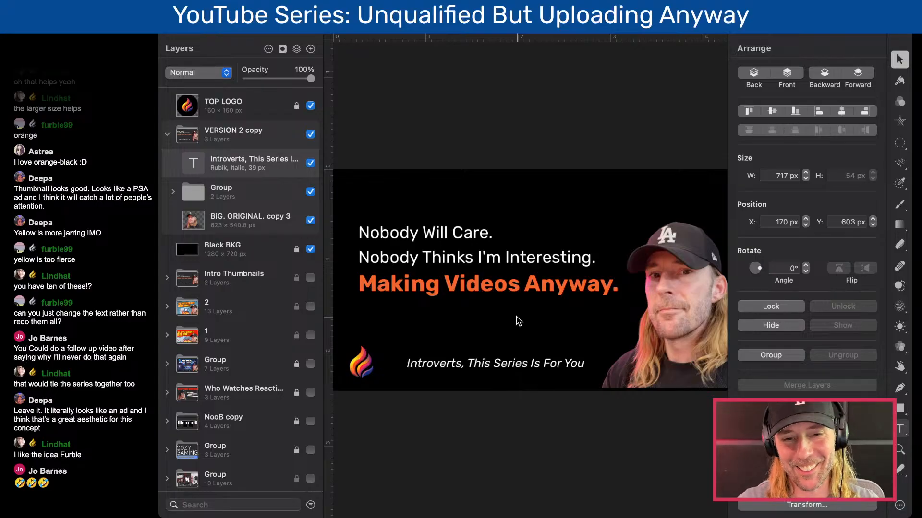
scroll(518, 321, "down", 3)
scroll(519, 321, "up", 3)
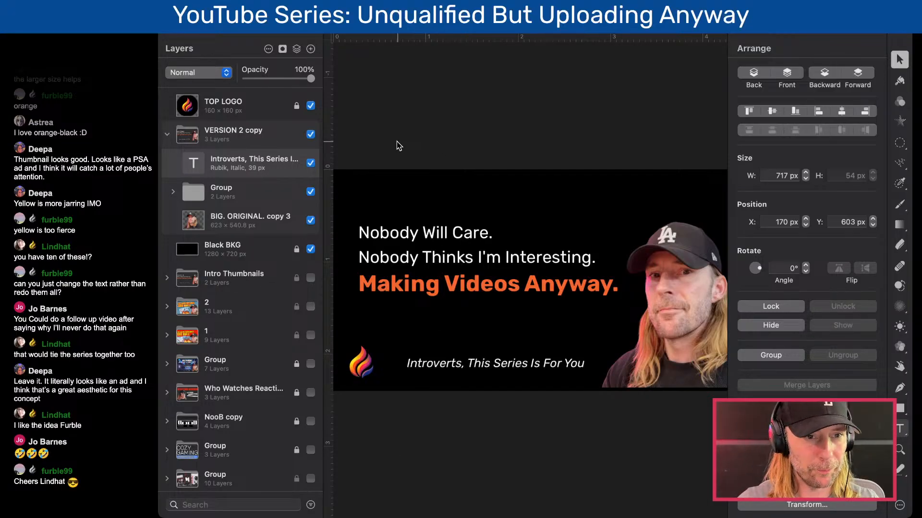
left_click(168, 135)
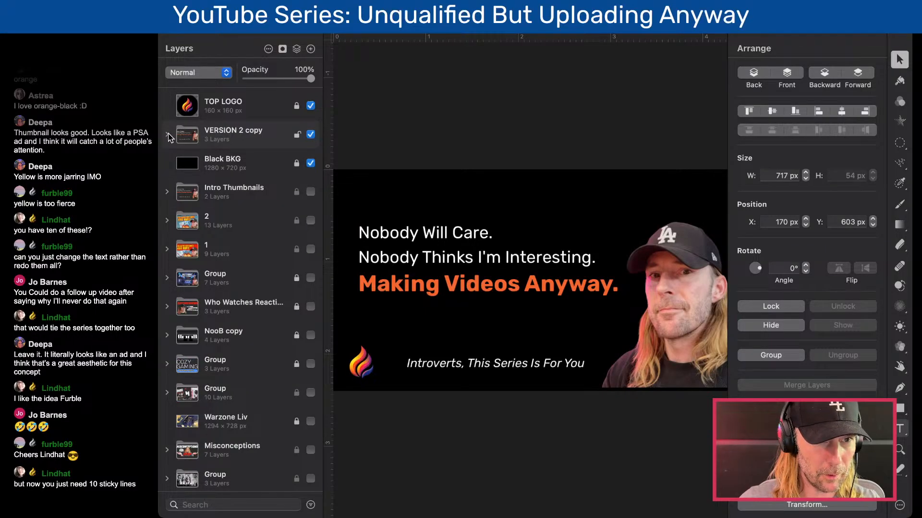
- Rename the VERSION 2 copy group as "Episode 1 Thumbnail"
left_click(232, 131)
double_click(232, 131)
type("Espis")
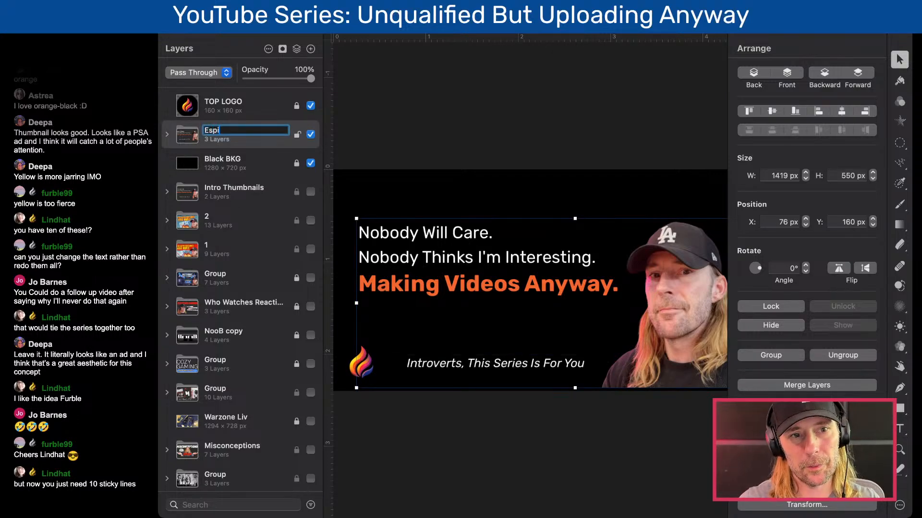
key("BackSpace")
key("BackSpace")
key("BackSpace")
key("BackSpace")
type("piso")
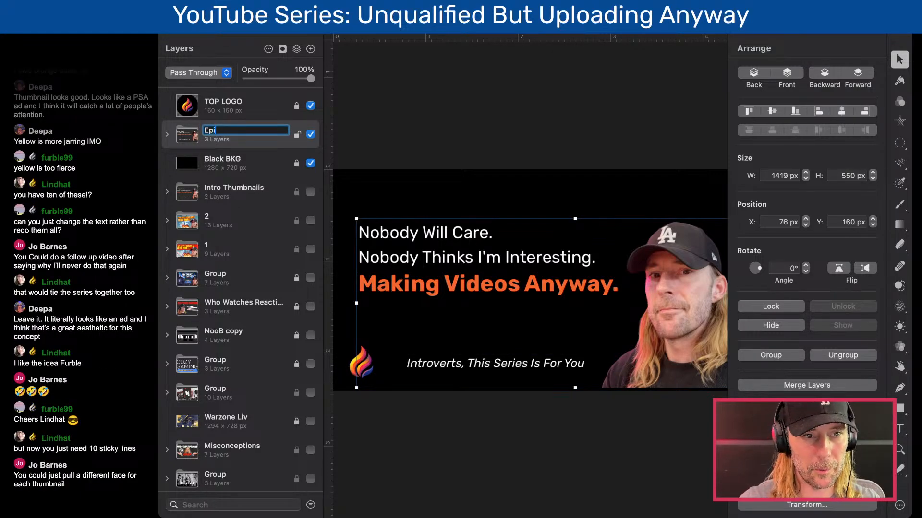
type("de 1 T")
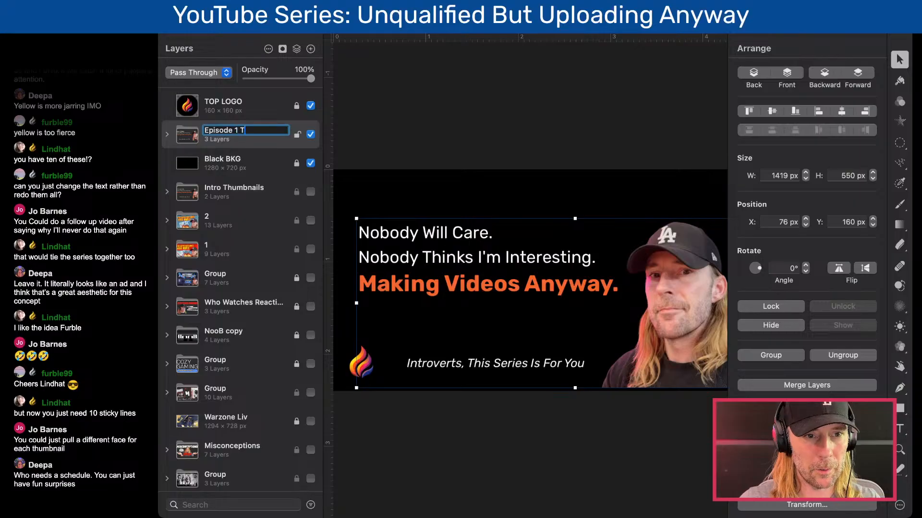
type("humbnail")
key("Return")
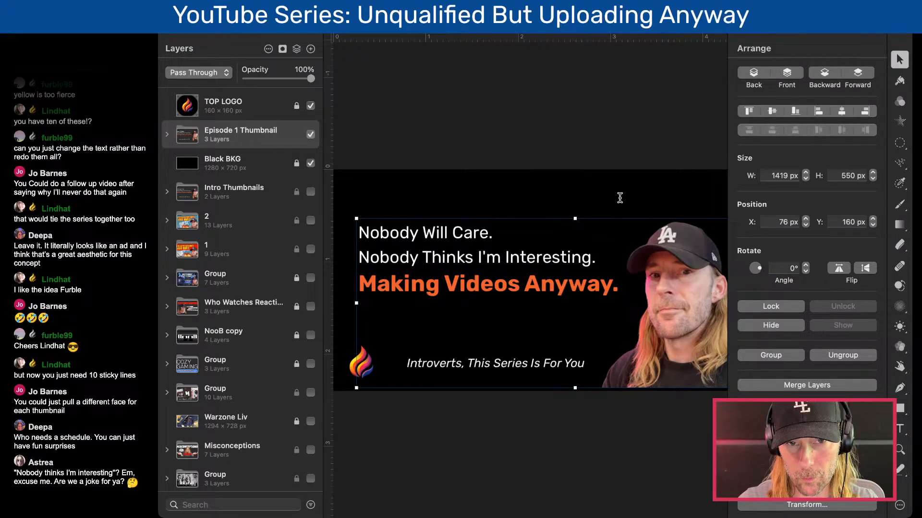
- Duplicate the "Nobody Will Care." text block above the original and replace its text with the pasted title "How to Start YouTube as an Introvert"
double_click(466, 241)
double_click(465, 241)
left_click(525, 238)
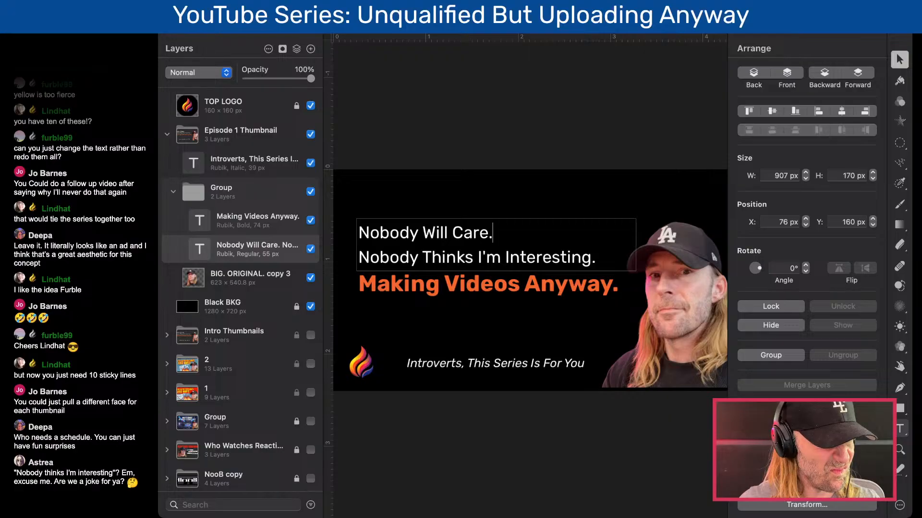
key("super+Tab")
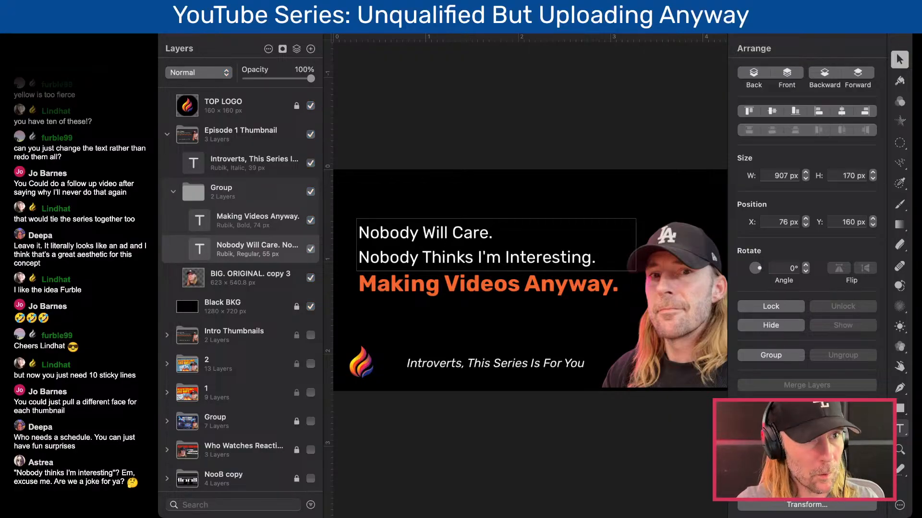
left_click(616, 87)
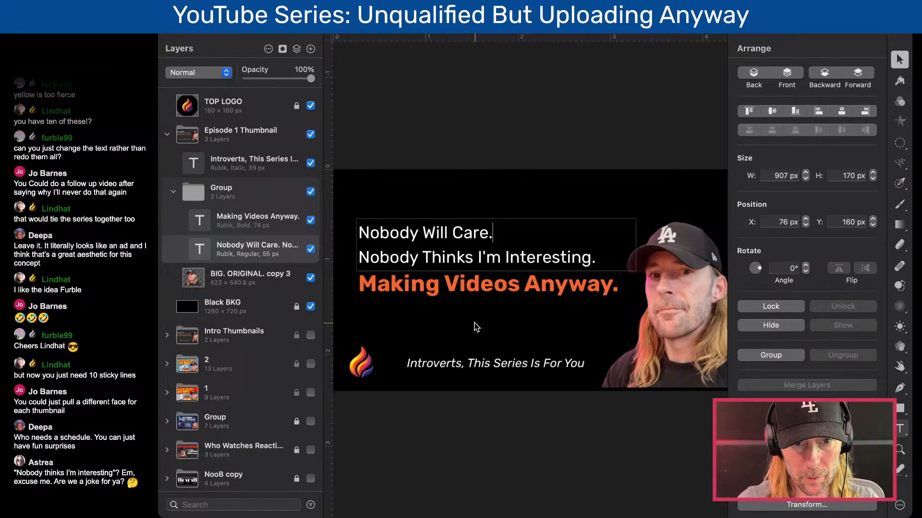
key("super+Tab")
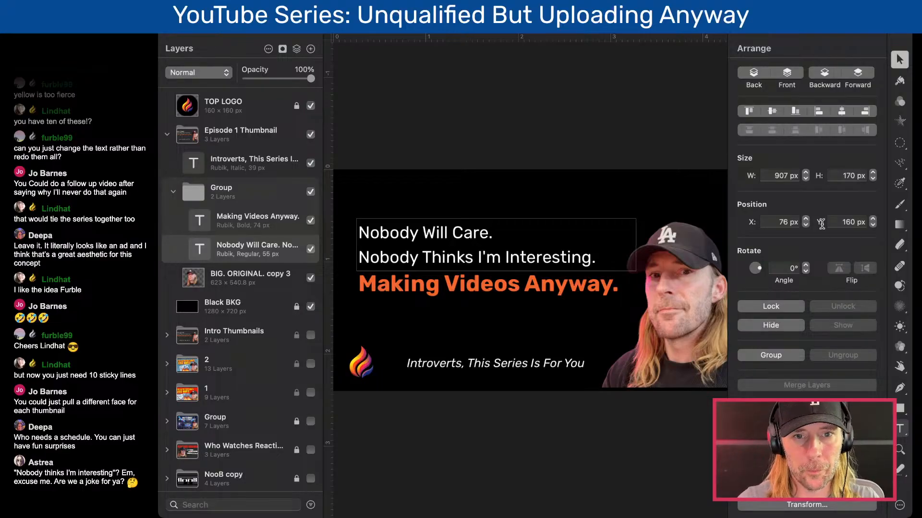
left_click(241, 36)
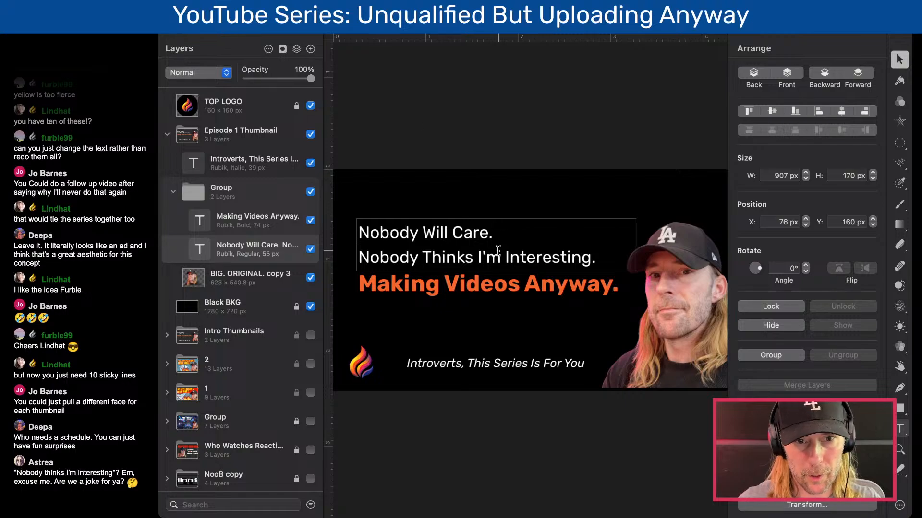
key("Escape")
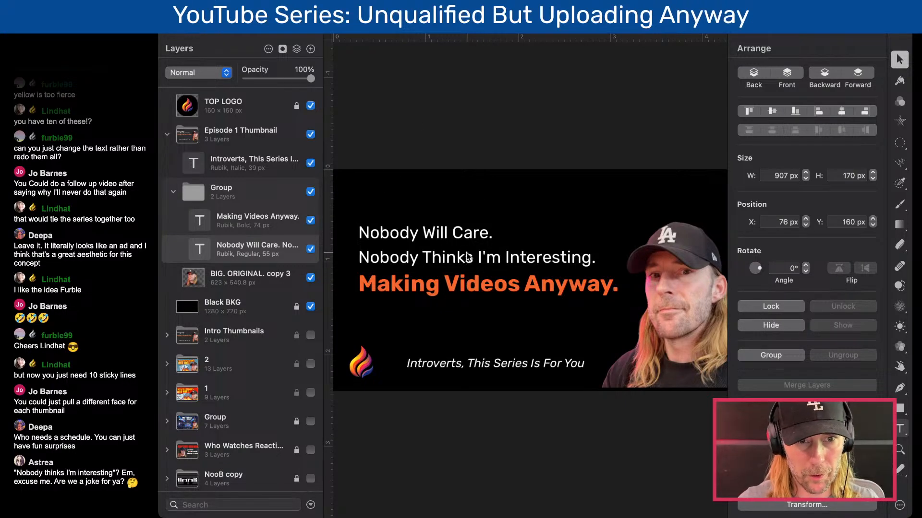
left_click_drag(461, 262, 464, 201, "alt")
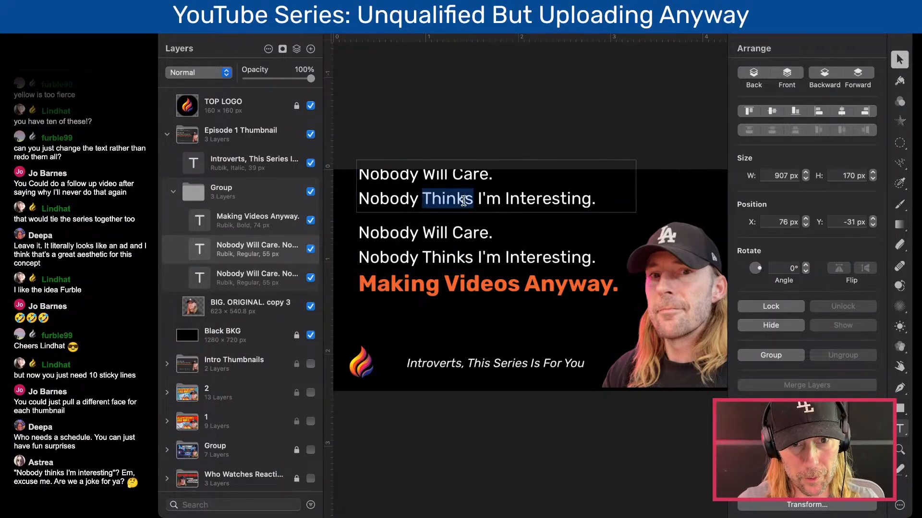
triple_click(463, 201)
key("super+a")
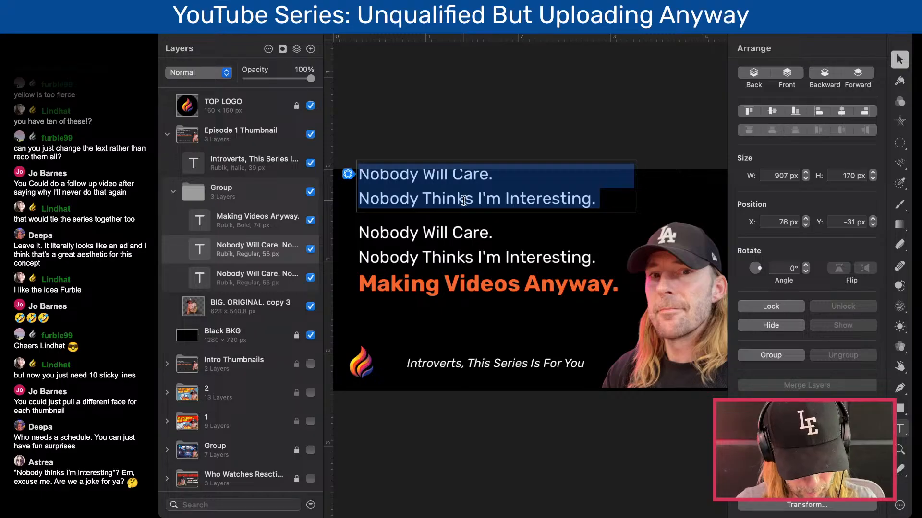
type("How to Start YouTube as an Introvert")
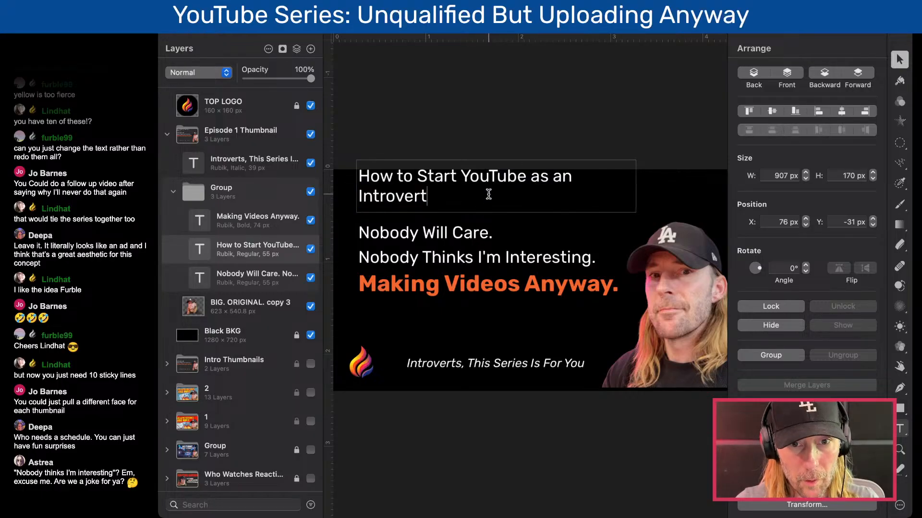
- Recolor the "How to Start YouTube as an Introvert" text from white to teal
key("super+a")
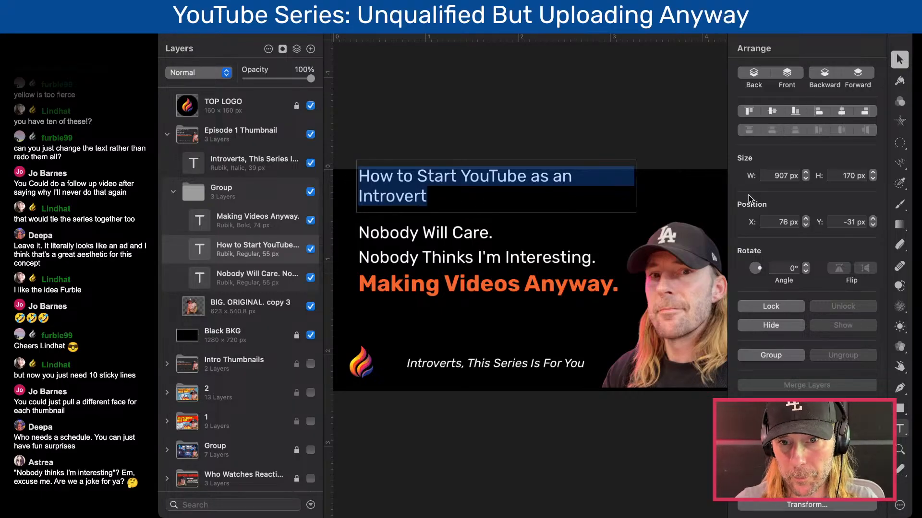
left_click(901, 81)
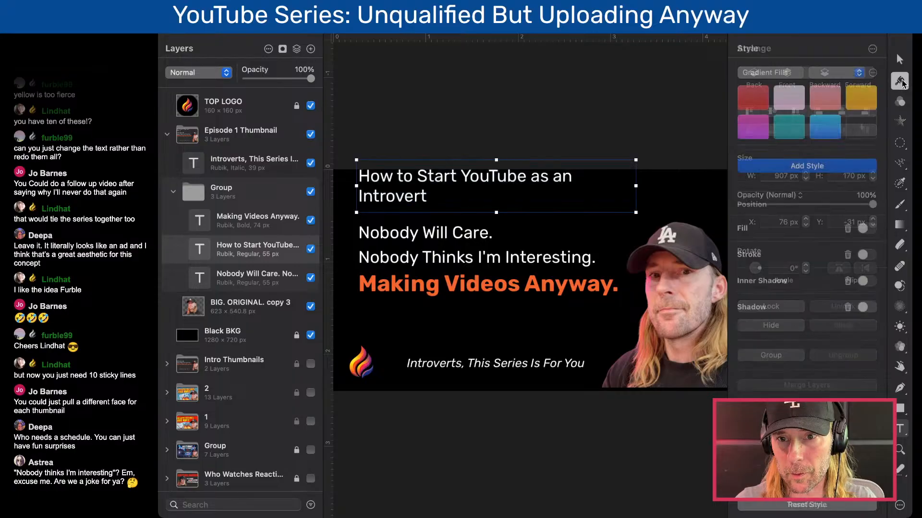
left_click(899, 60)
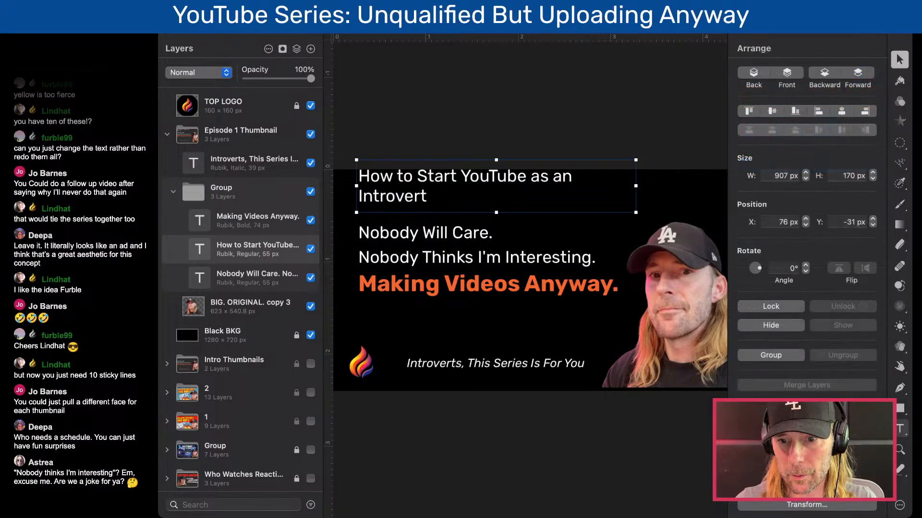
left_click(901, 409)
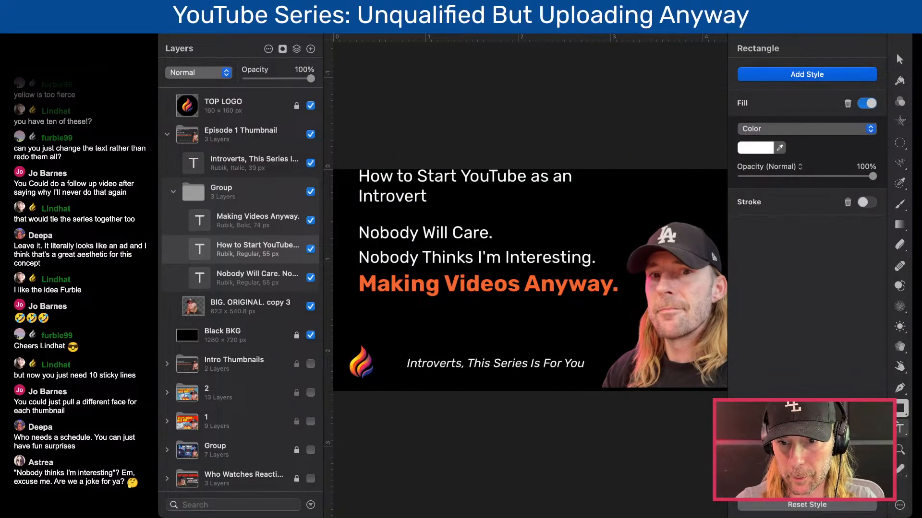
left_click(900, 429)
left_click(847, 220)
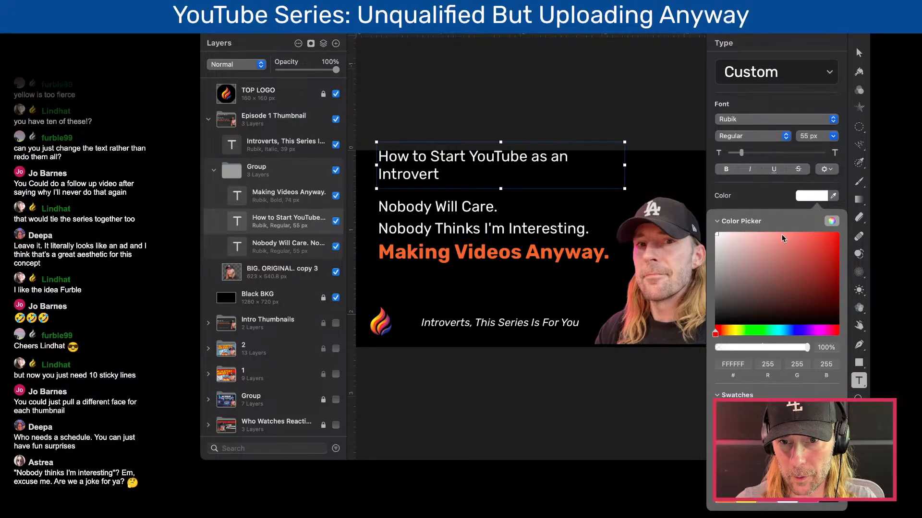
left_click(780, 331)
left_click_drag(797, 255, 805, 250)
left_click(635, 160)
left_click(558, 154)
key("Escape")
- Resize the teal title's text box to about 1056 × 98 px on one line and move it to about X 197, Y -28 px
left_click_drag(636, 212, 681, 192)
left_click_drag(594, 179, 601, 188)
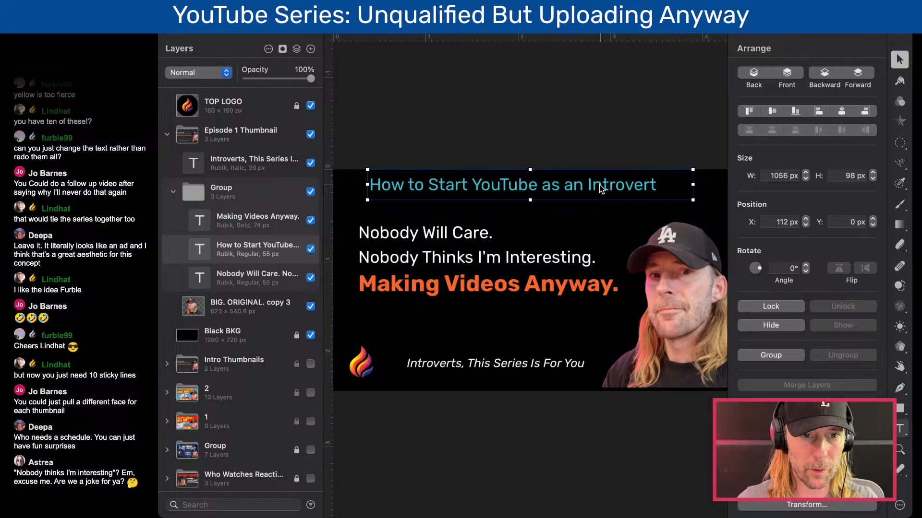
left_click_drag(600, 188, 621, 176)
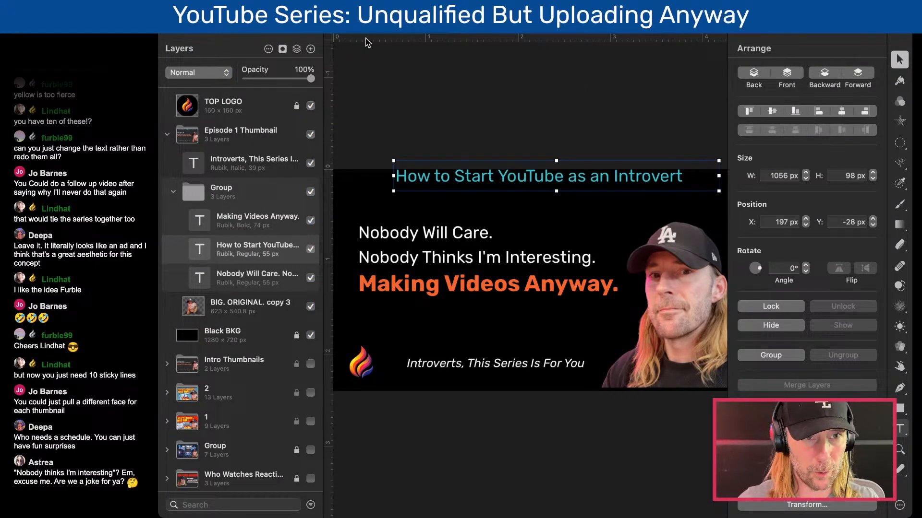
left_click(290, 34)
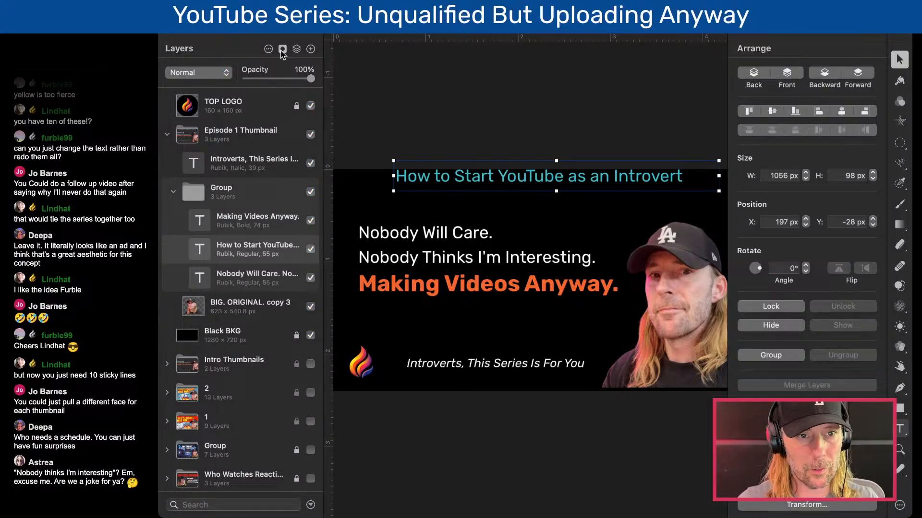
- Try pasting the new headline over the white "Nobody Will Care. Nobody Thinks I'm Interesting." text, and undo the paste
left_click(277, 33)
left_click(514, 257)
double_click(514, 257)
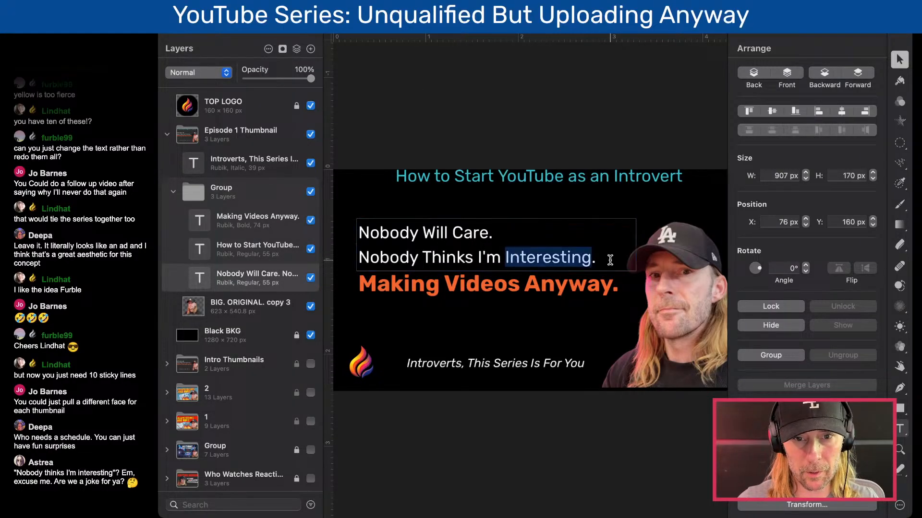
left_click(592, 259)
left_click_drag(593, 259, 346, 235)
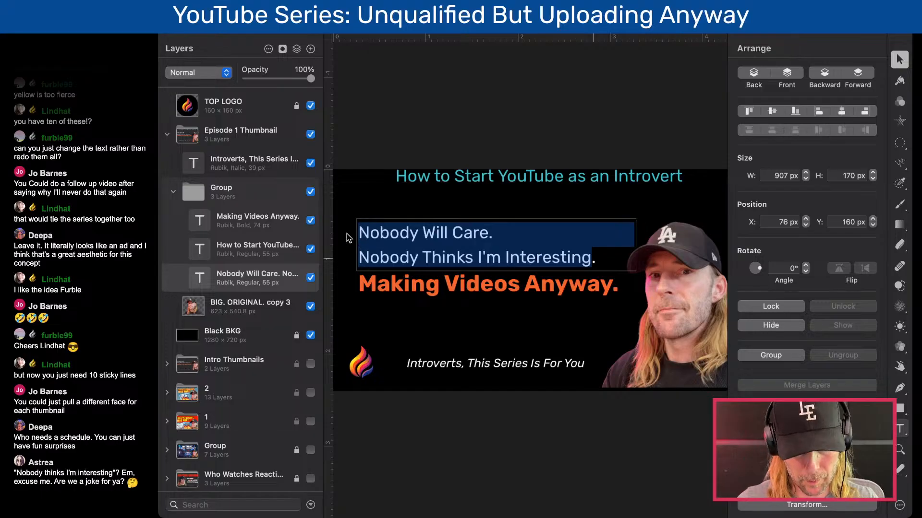
key("super+v")
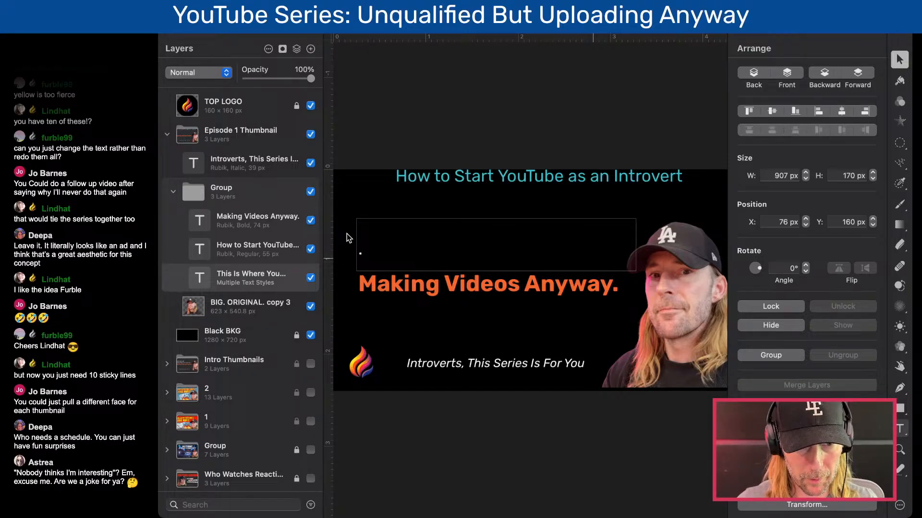
key("super+z")
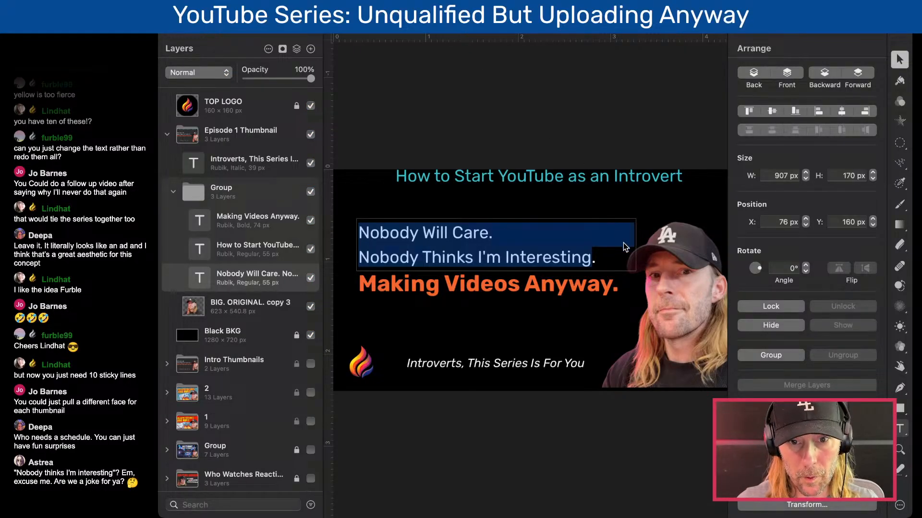
- Replace the white two-line text with "This Is Where You Actually Start.", keeping its Rubik Regular 55 px white style
left_click(507, 227)
left_click_drag(602, 259, 303, 209)
type("This Is Where You Actually Start.")
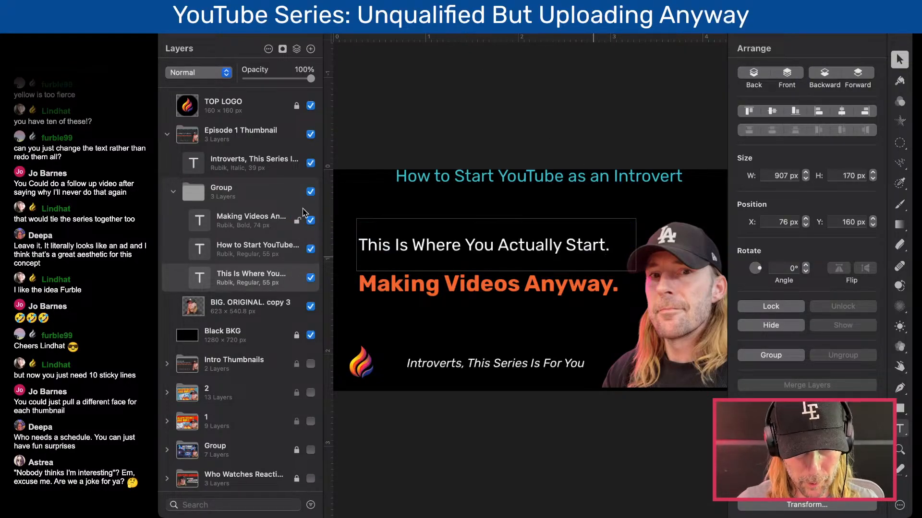
- Try deleting the orange "Making Videos Anyway." text layer, and undo the deletion
left_click(470, 298)
key("BackSpace")
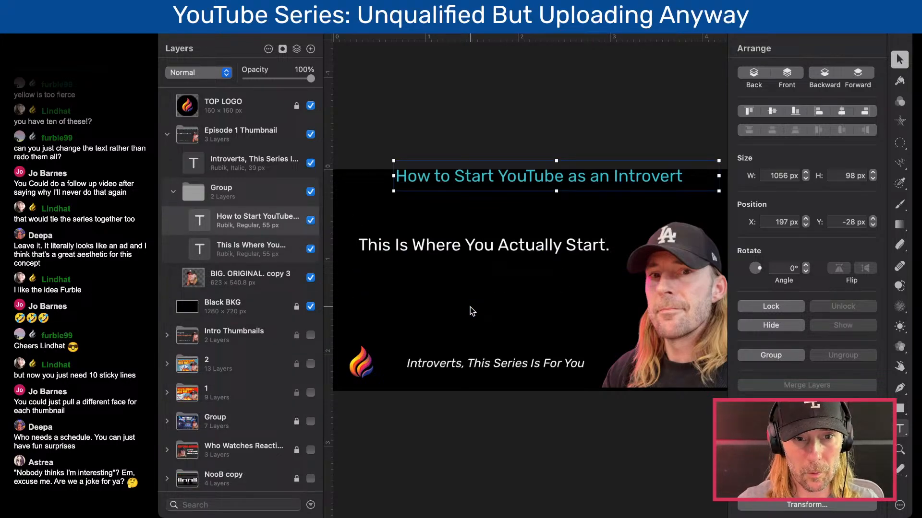
key("super+z")
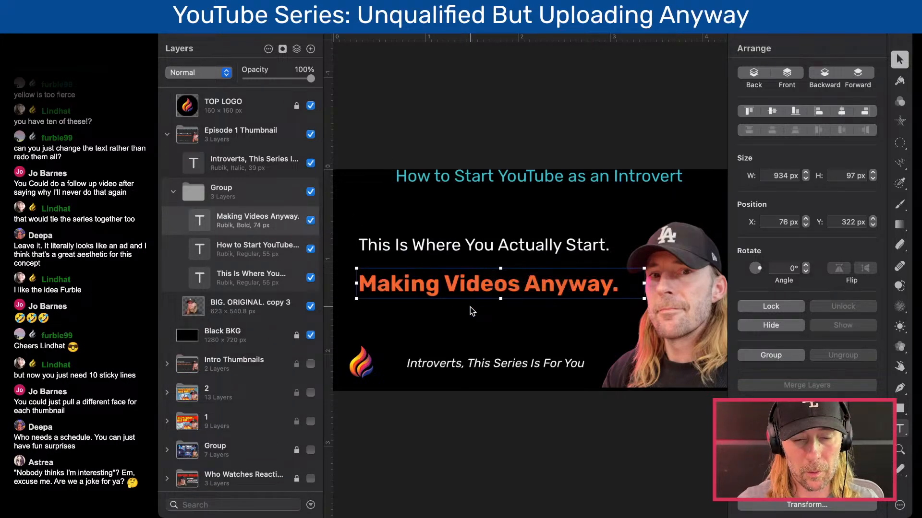
- Paste "This Is Where You Actually Start" before "Making Videos Anyway." in the orange text and hide the white text layer beneath it
double_click(424, 289)
type("This Is Where You Actually Start.")
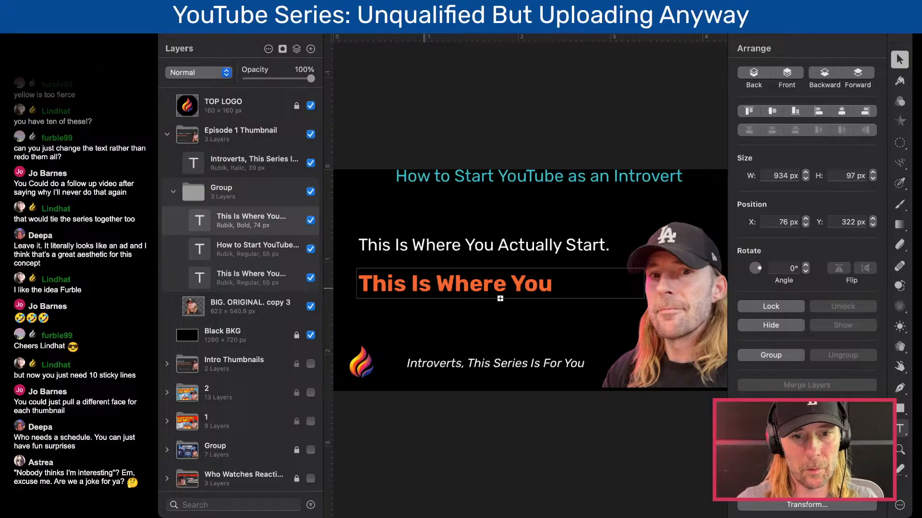
left_click(504, 253)
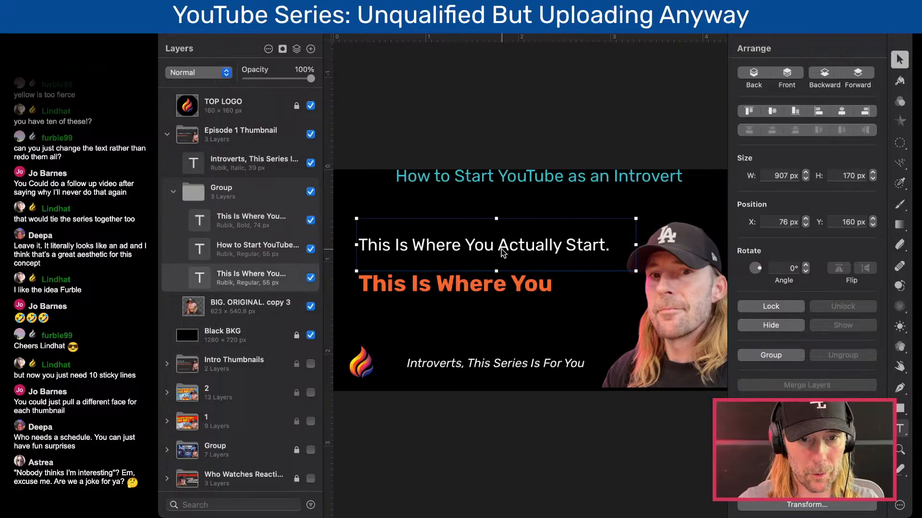
left_click(311, 279)
- Move the orange headline up to X 76, Y 195 px and expand its text box to about 321 px high
left_click(485, 283)
left_click_drag(485, 283, 485, 250)
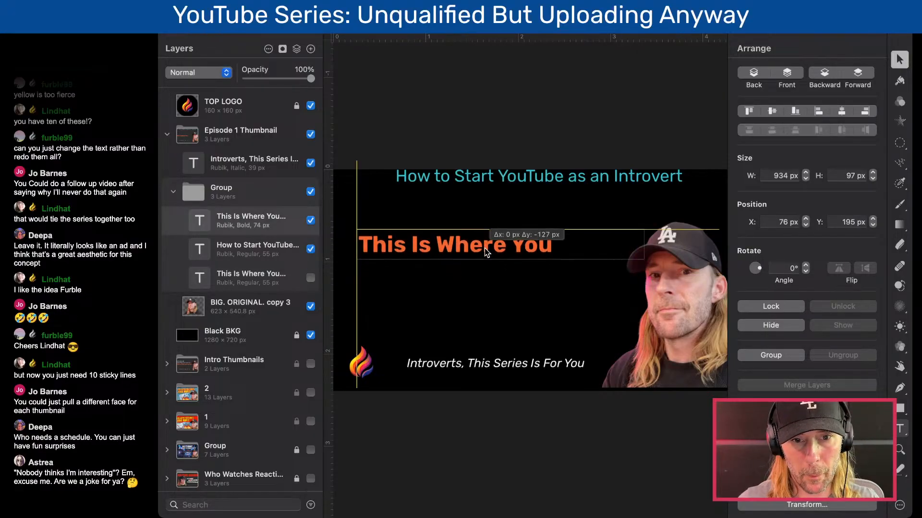
double_click(494, 260)
- Delete "Making Videos Anyway." from the end of the orange headline and move the headline up to Y 138 px
double_click(497, 295)
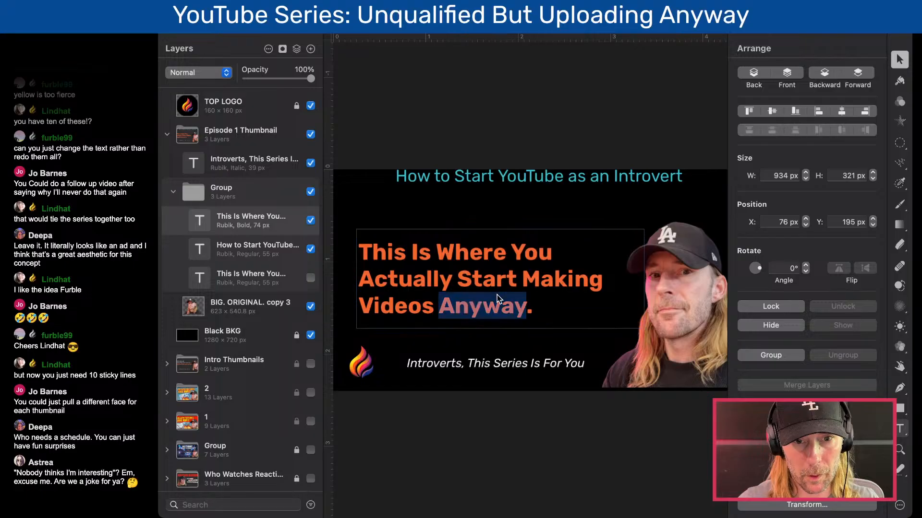
left_click_drag(523, 280, 538, 312)
key("BackSpace")
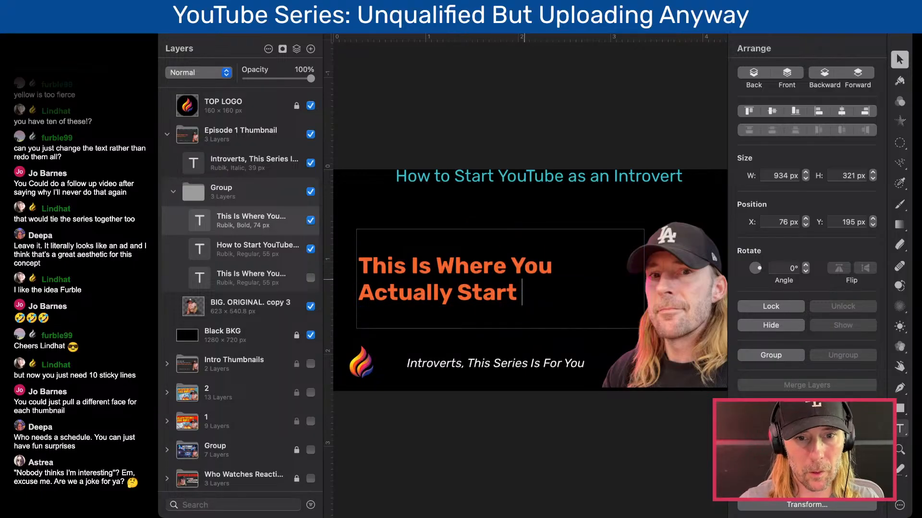
left_click(466, 214)
left_click(515, 269)
left_click_drag(525, 268, 526, 249)
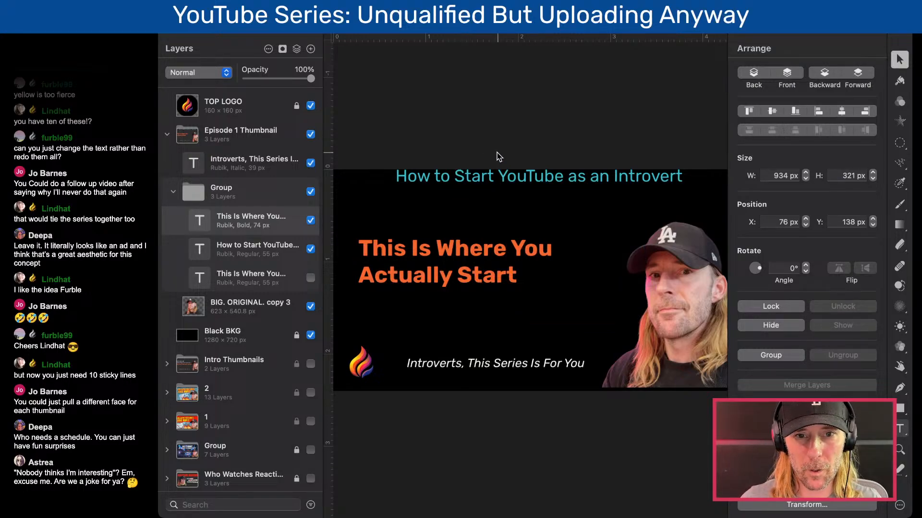
- Shift the orange "This Is Where You Actually Start" headline horizontally to X 121, Y 138 px
left_click(502, 175)
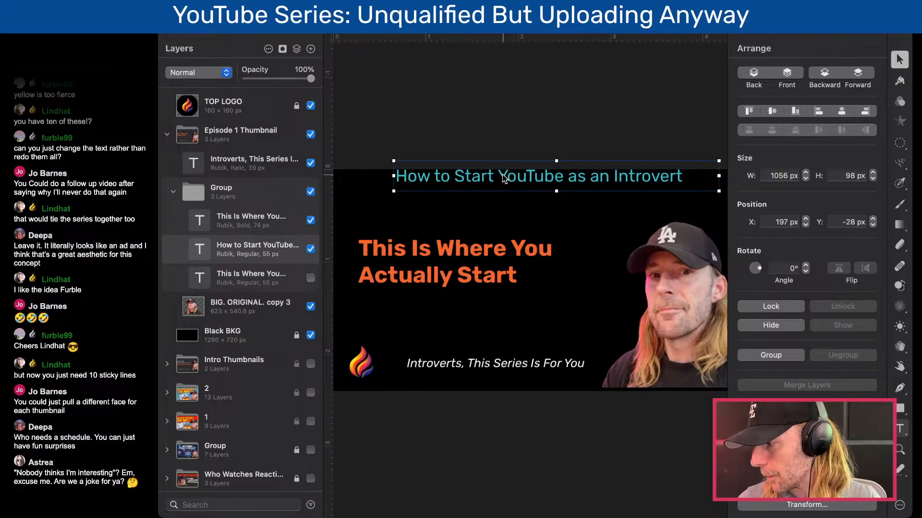
left_click_drag(446, 237, 453, 244)
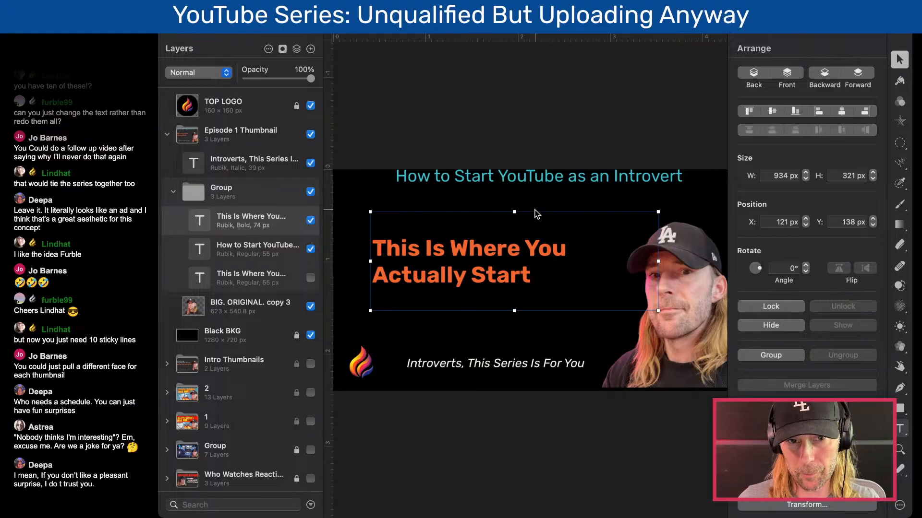
- Try the teal title above the headline at about X 112, Y 40 px, and move it back up partly off the canvas
left_click(512, 185)
left_click_drag(518, 184, 497, 203)
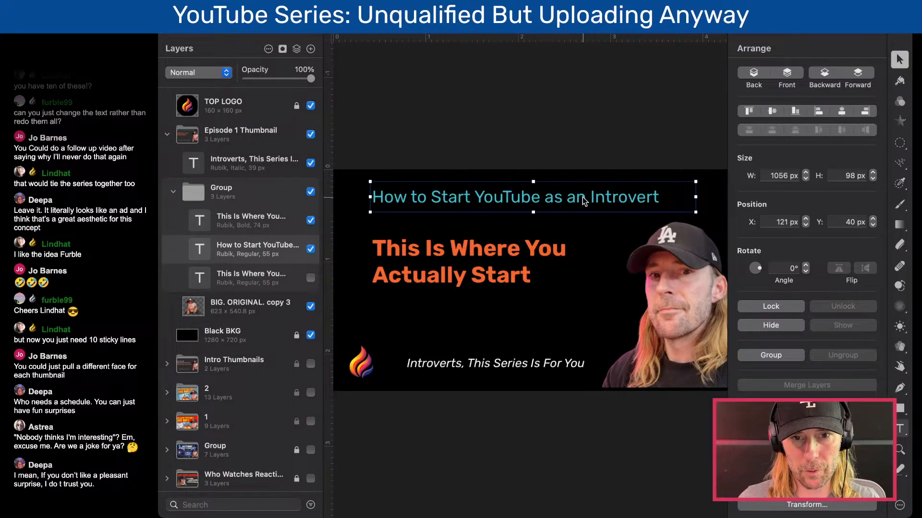
left_click_drag(583, 197, 568, 201)
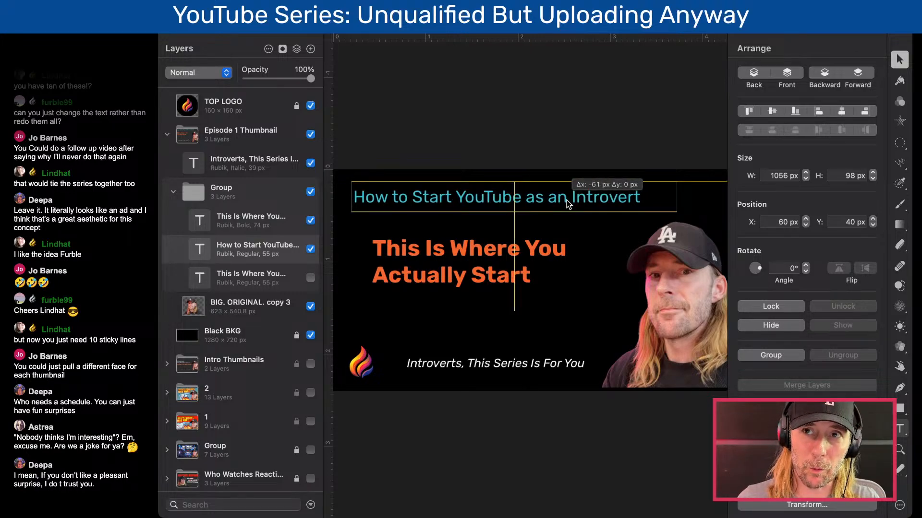
left_click_drag(568, 201, 578, 199)
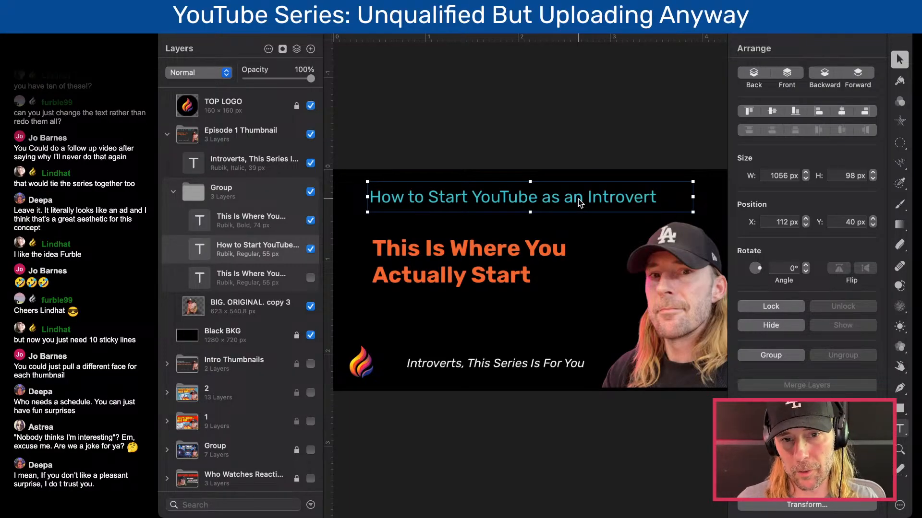
left_click_drag(578, 198, 597, 175)
- Narrow the orange headline's text box to about 825 px and lower the portrait to Y 179.2 px at the canvas bottom
left_click(479, 256)
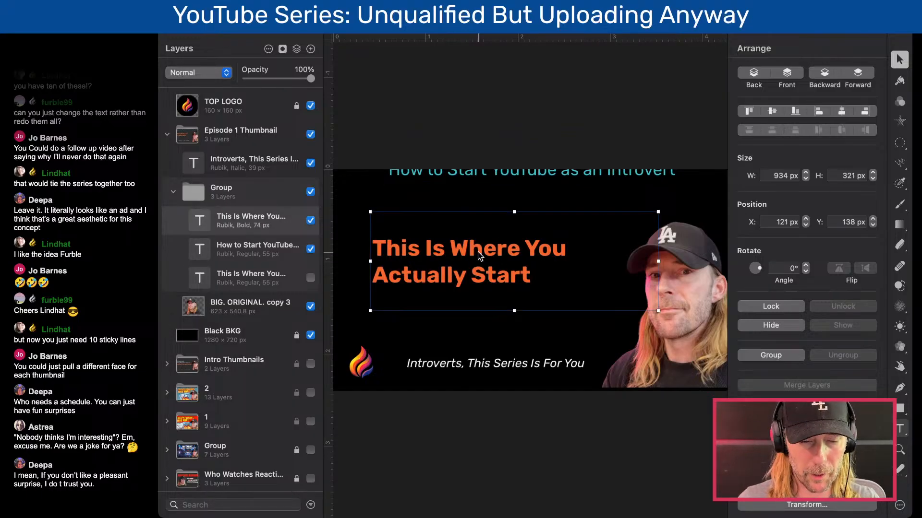
left_click_drag(657, 261, 626, 262)
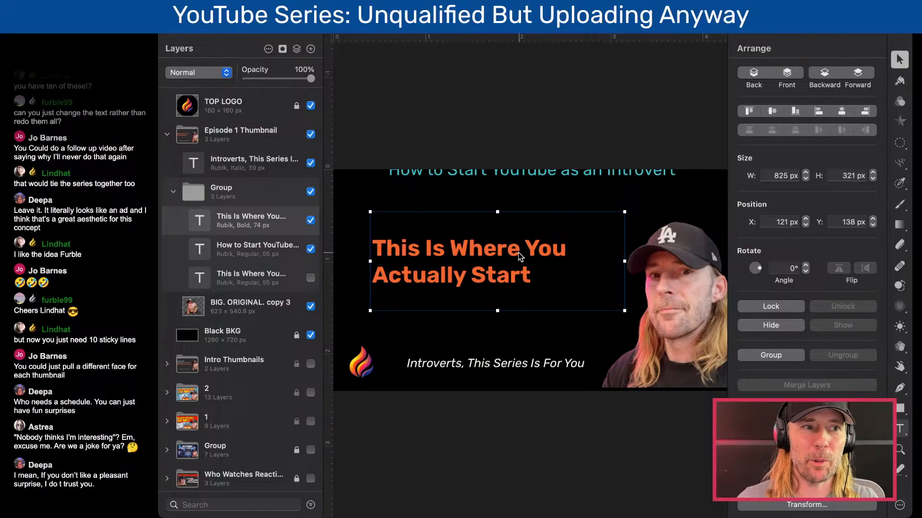
left_click(663, 291)
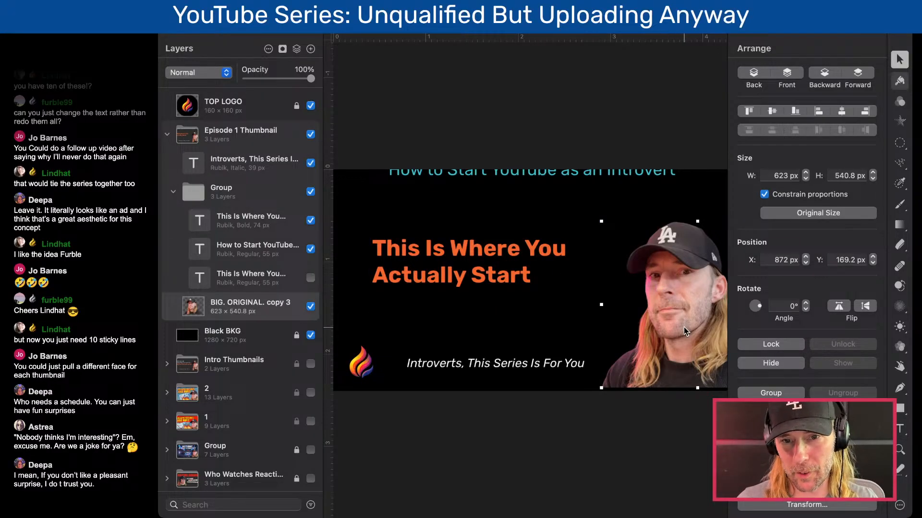
left_click_drag(683, 327, 684, 331)
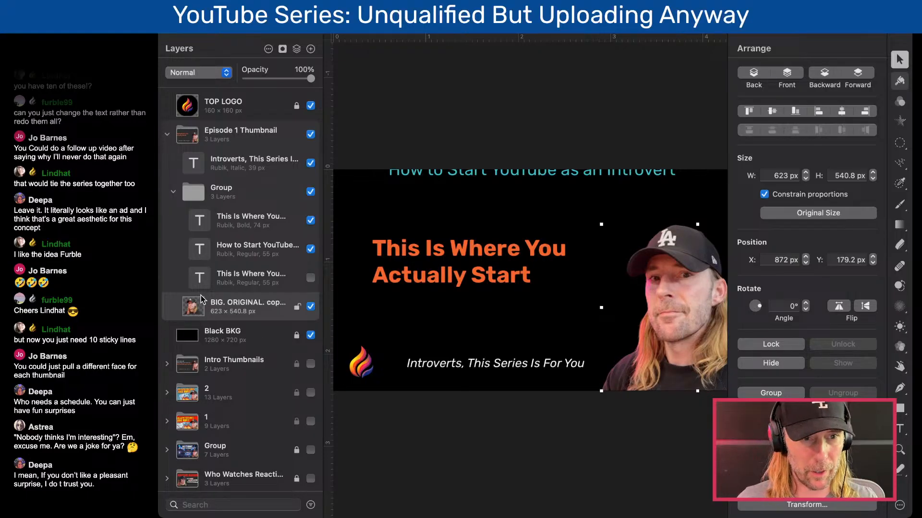
- Collapse the Episode 1 Thumbnail group and expand Intro Thumbnails together with its VERSION 1 and VERSION 2 groups
left_click(168, 136)
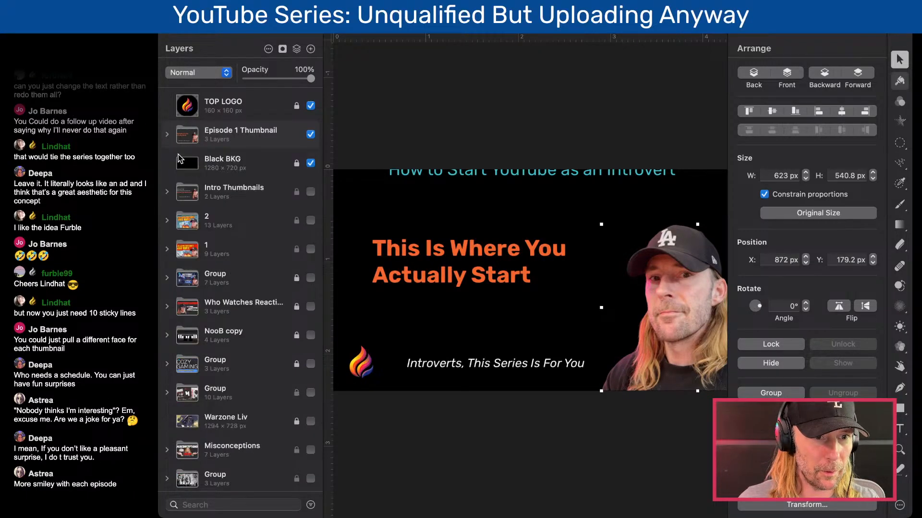
left_click(167, 193)
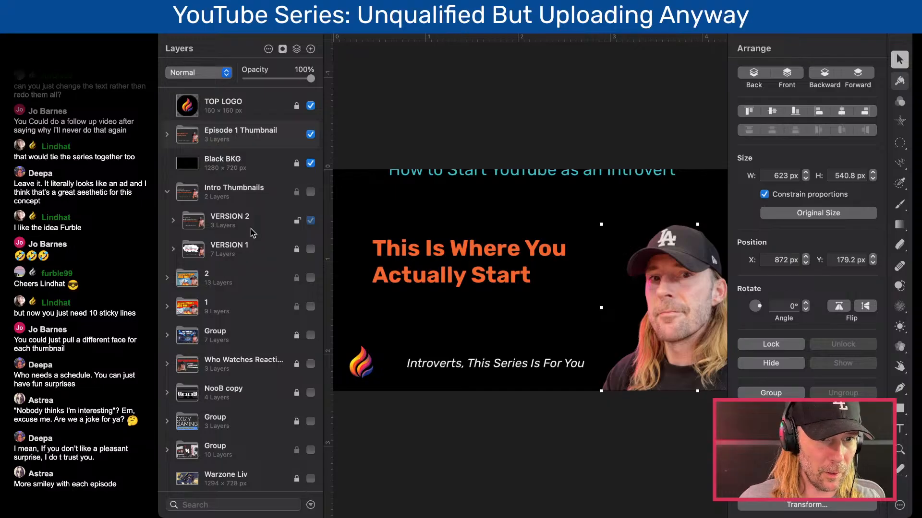
left_click(173, 249)
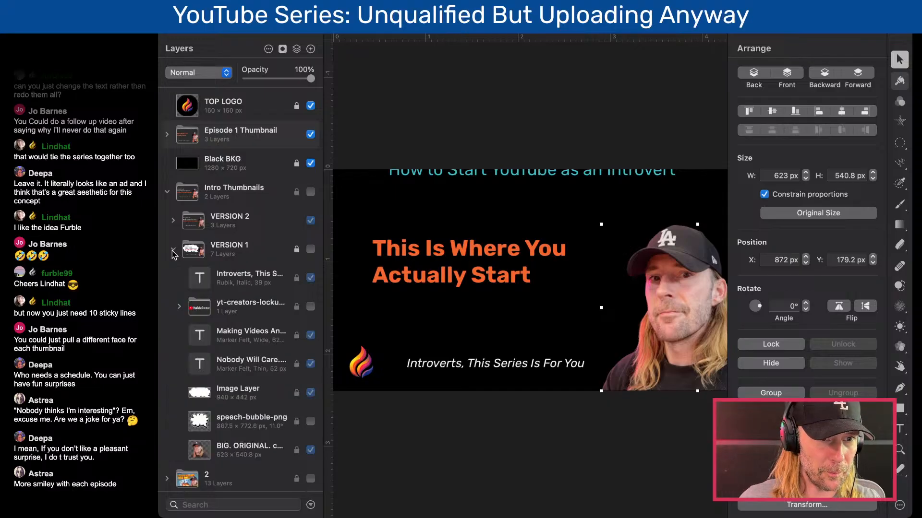
left_click(173, 221)
- Show Intro Thumbnails in place of Episode 1 Thumbnail and Black BKG, and lower the VERSION 2 portrait to Y 179.2 px
left_click(310, 134)
left_click(268, 355)
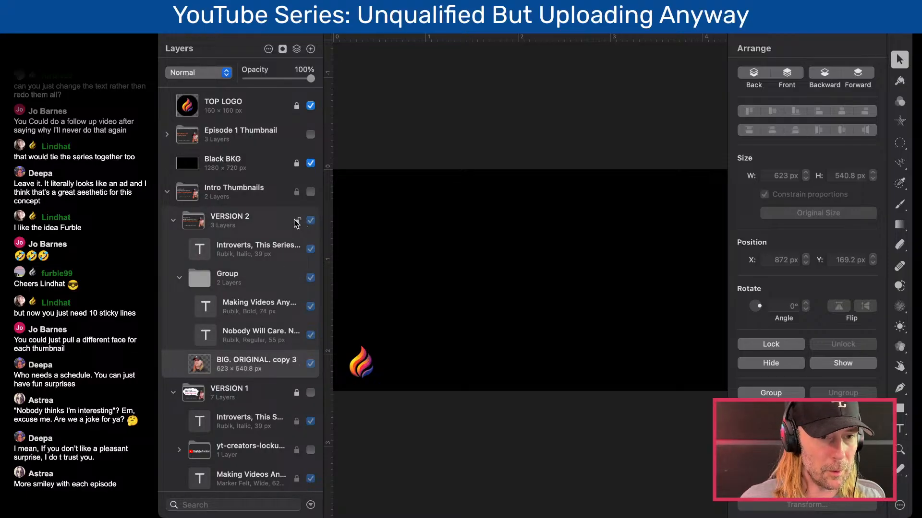
left_click(310, 192)
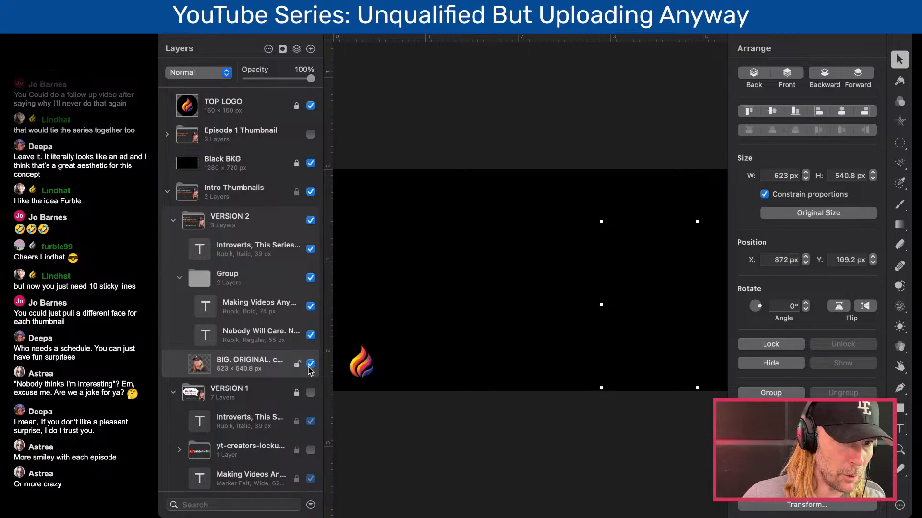
left_click(310, 163)
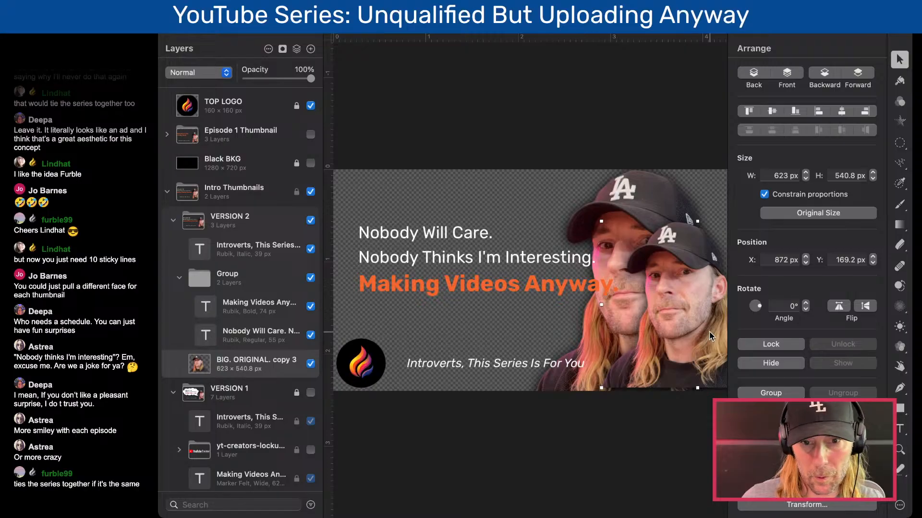
left_click_drag(679, 335, 680, 338)
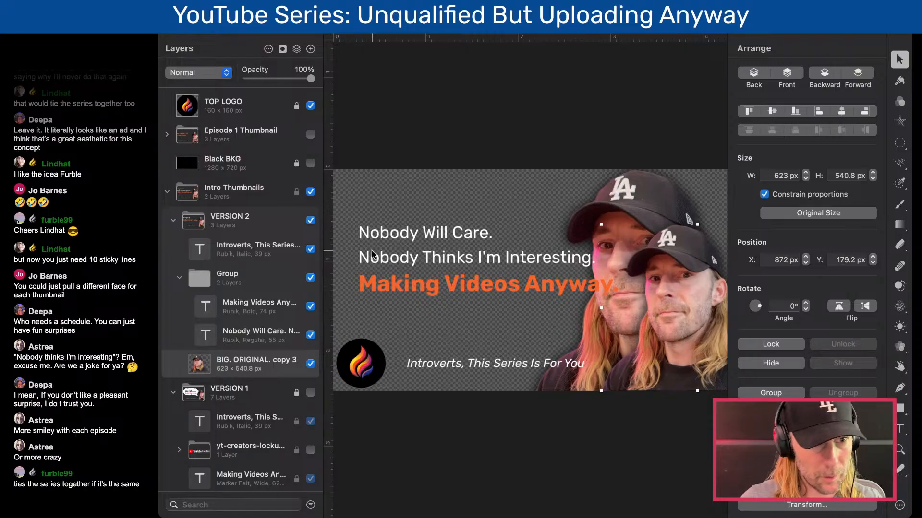
- Collapse the VERSION 2 group, select the portrait layer inside VERSION 1, and make the VERSION 1 group visible
left_click(174, 222)
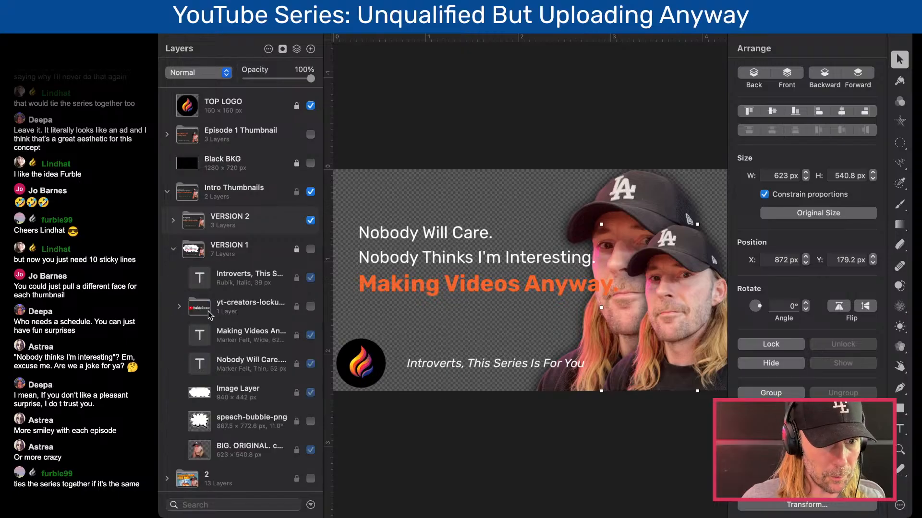
left_click(244, 451)
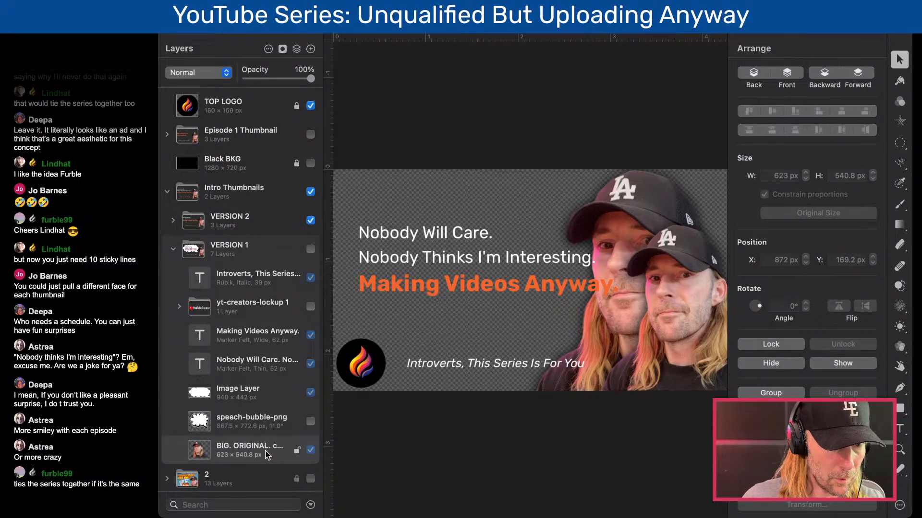
left_click(310, 249)
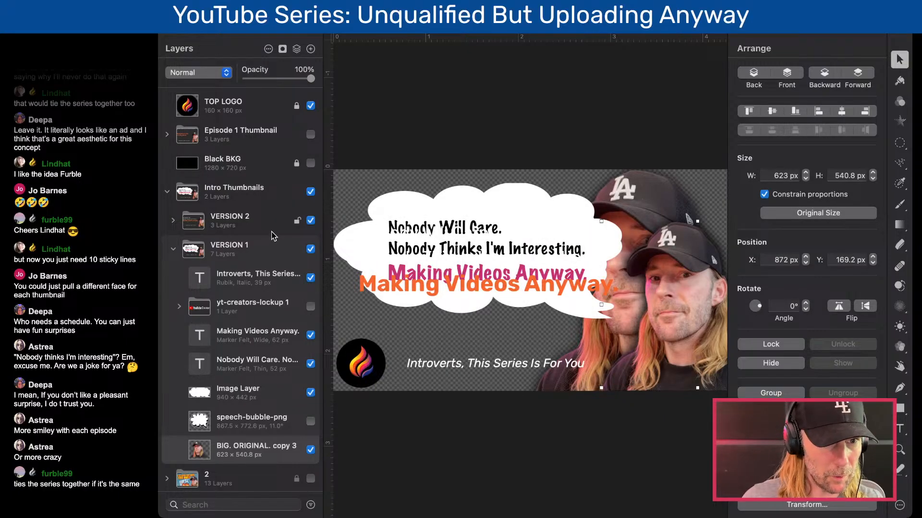
- Hide the Intro Thumbnails group and the large "BIG. ORIGINAL. copy 2" portrait layer at the end of the layer list
left_click(310, 192)
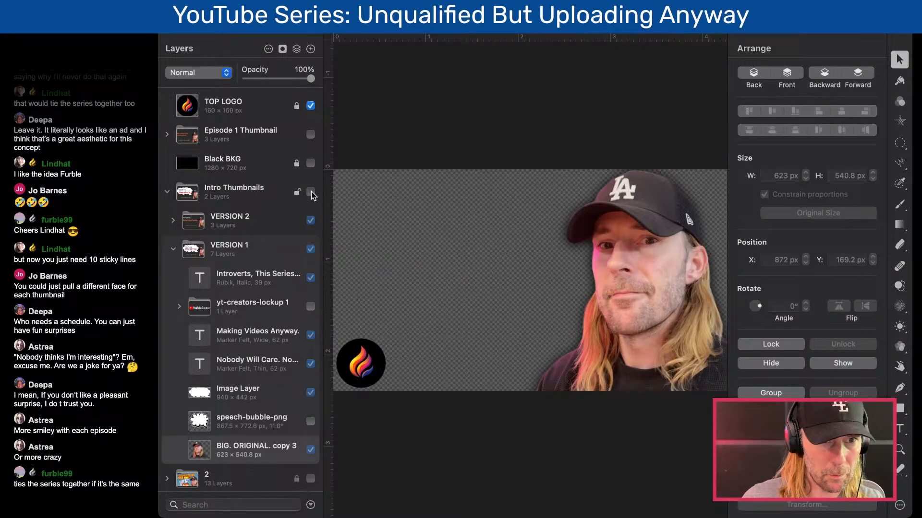
scroll(302, 455, "down", 10)
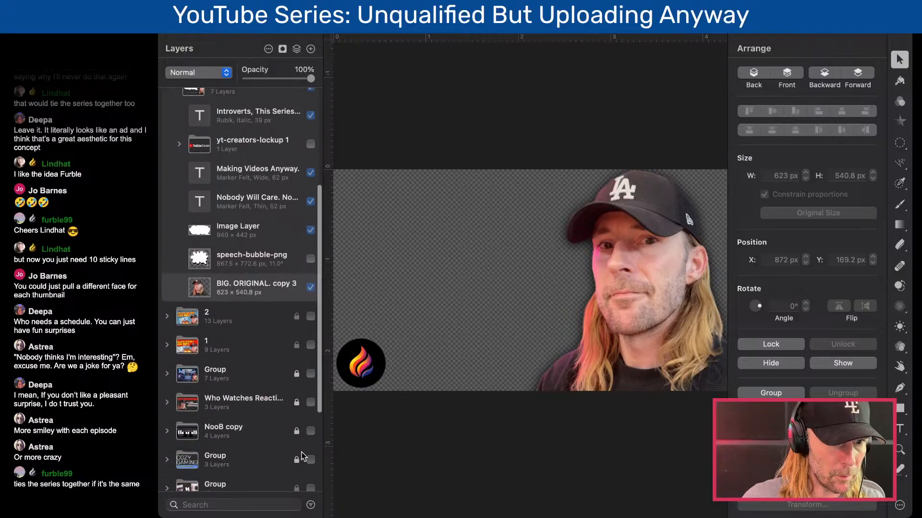
scroll(304, 466, "down", 2)
left_click(310, 473)
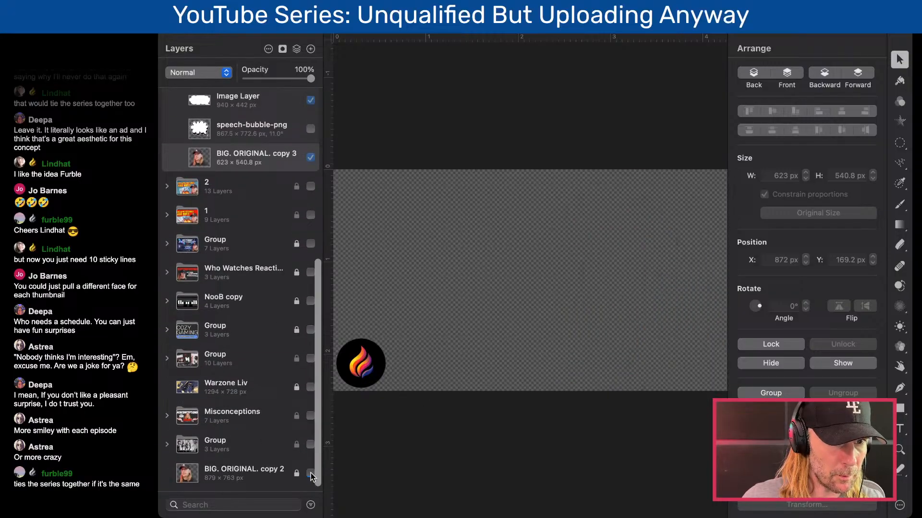
- Show the Intro Thumbnails group with VERSION 2 hidden, and lower the VERSION 1 portrait to Y 179.2 px
scroll(272, 259, "up", 1)
scroll(272, 259, "up", 8)
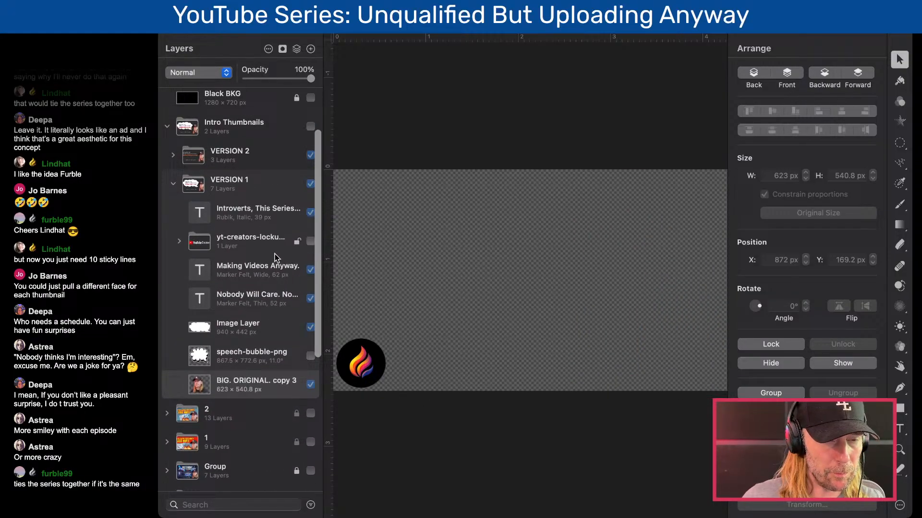
left_click(256, 180)
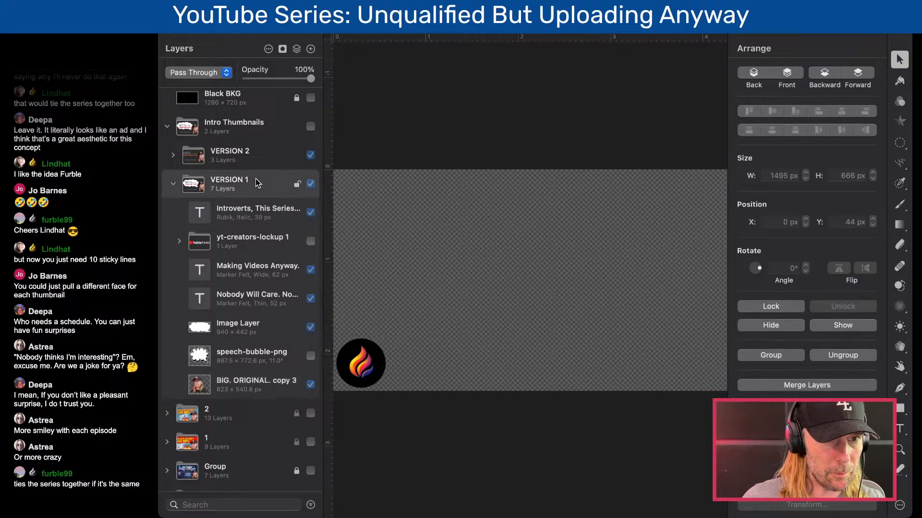
left_click(310, 127)
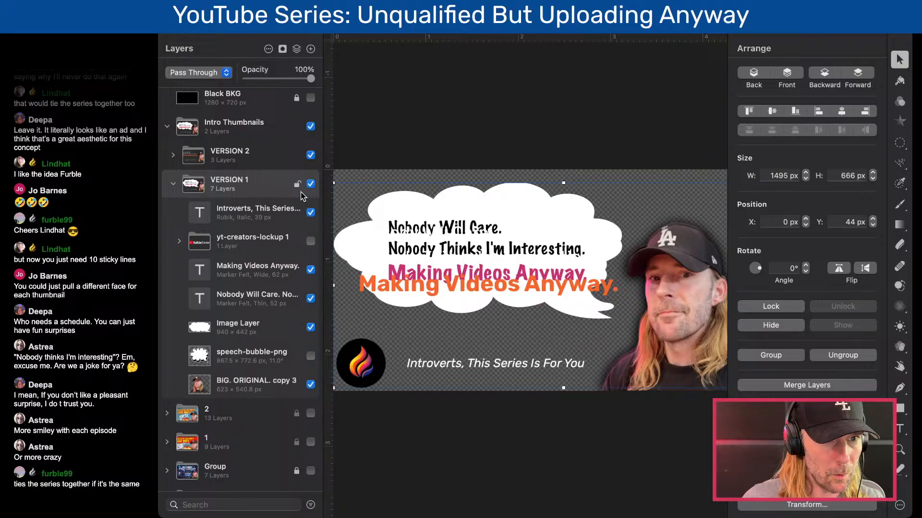
left_click(310, 155)
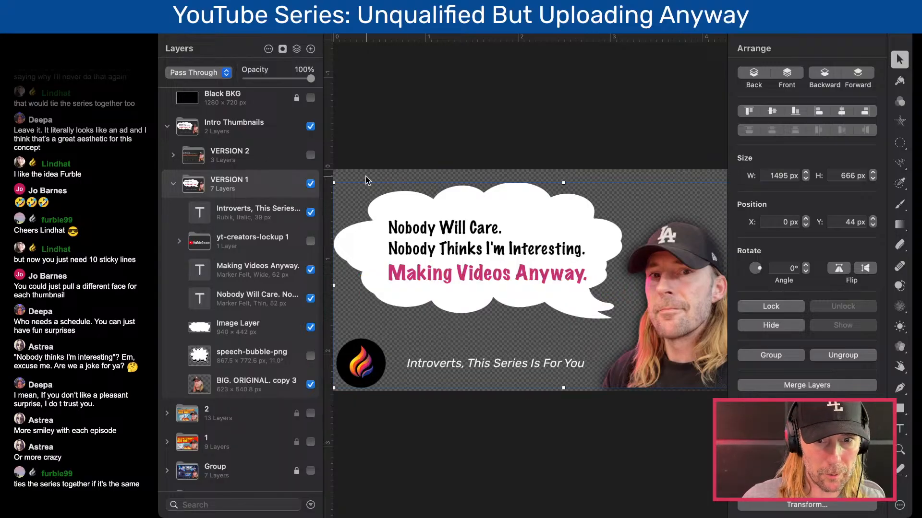
left_click(679, 346)
left_click_drag(669, 387, 669, 392)
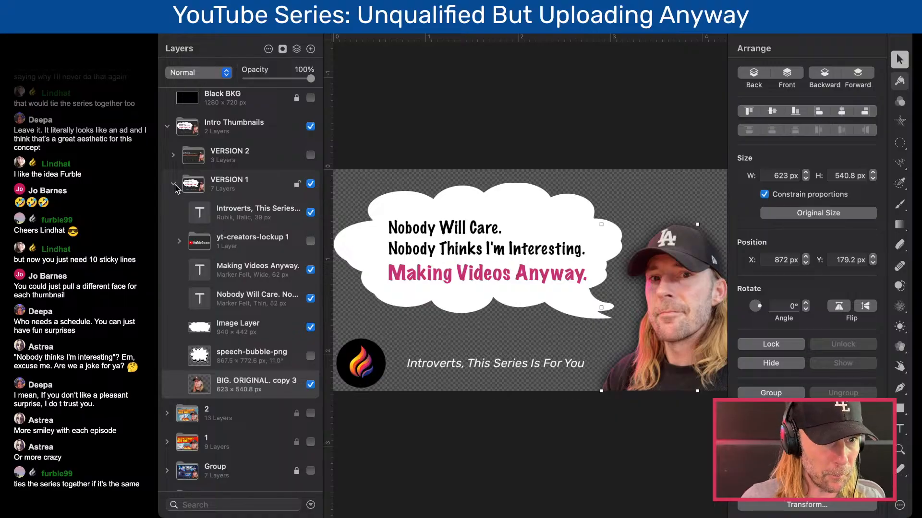
- Collapse VERSION 1, hide both version groups, and collapse, lock and hide the Intro Thumbnails group
left_click(173, 184)
left_click(310, 155)
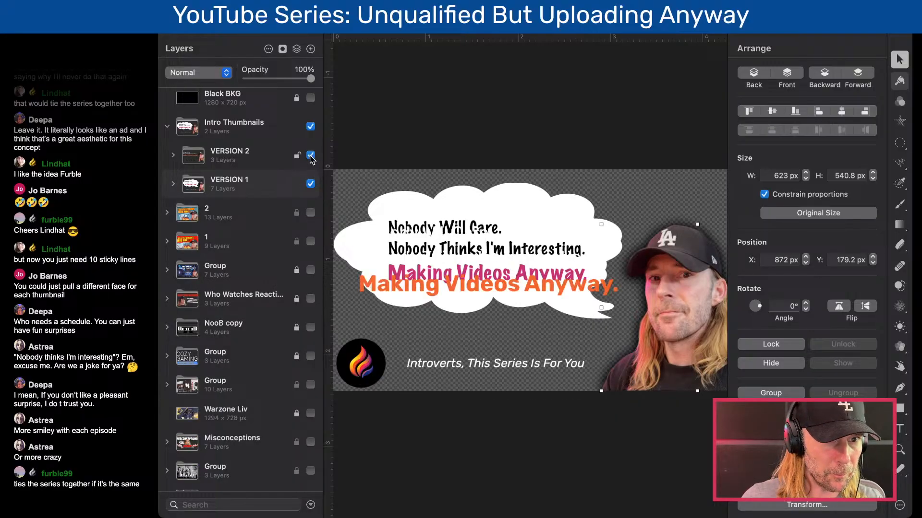
left_click(310, 155)
left_click(310, 184)
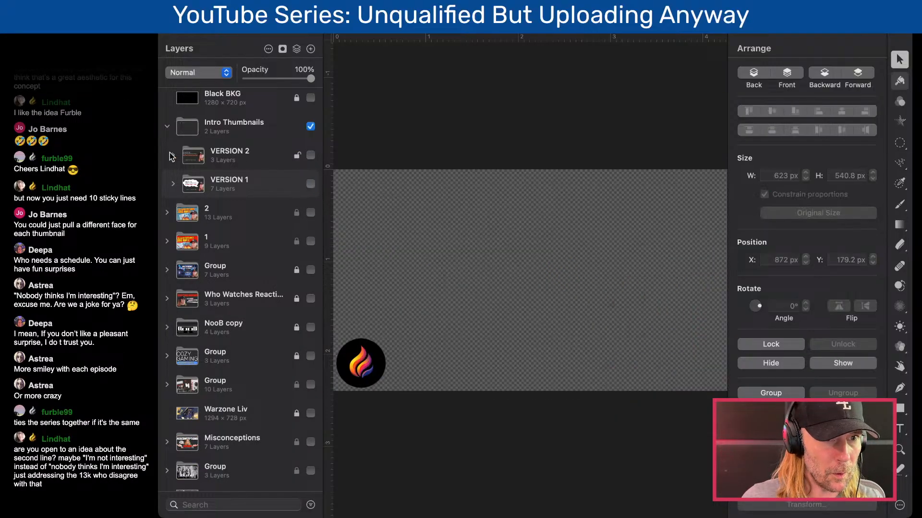
left_click(167, 126)
left_click(311, 157)
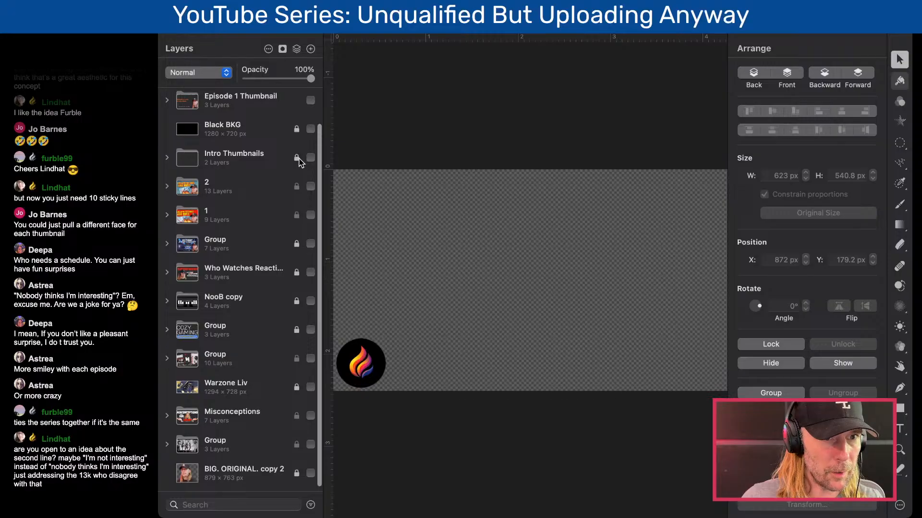
- Show the Black BKG layer and the Episode 1 Thumbnail group on the canvas
scroll(300, 162, "up", 2)
left_click(310, 162)
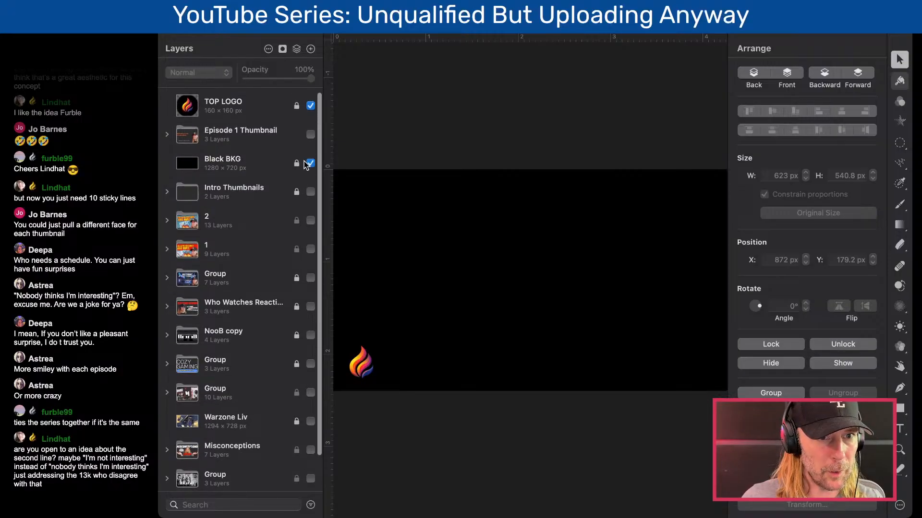
left_click(310, 134)
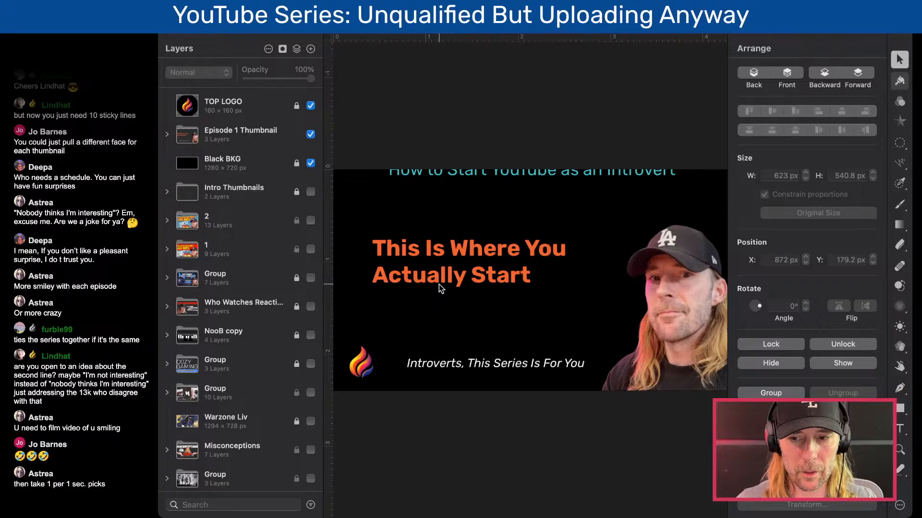
- Show Intro Thumbnails in place of Episode 1 Thumbnail and Black BKG, viewing VERSION 2 first and VERSION 1 second
left_click(311, 135)
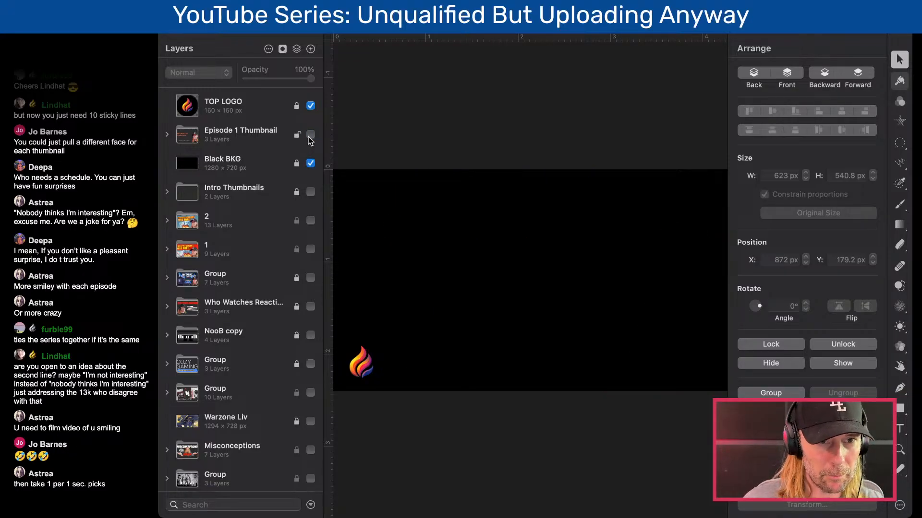
left_click(310, 164)
left_click(311, 191)
left_click(167, 192)
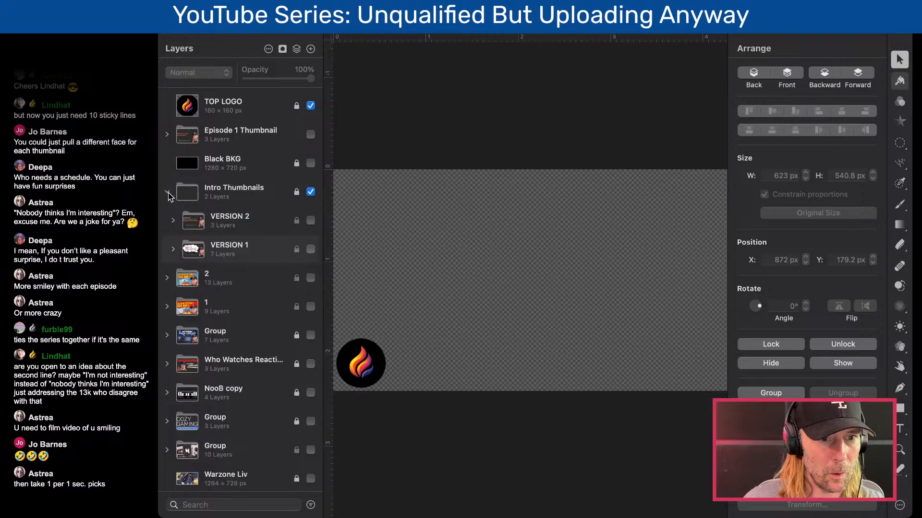
left_click(310, 220)
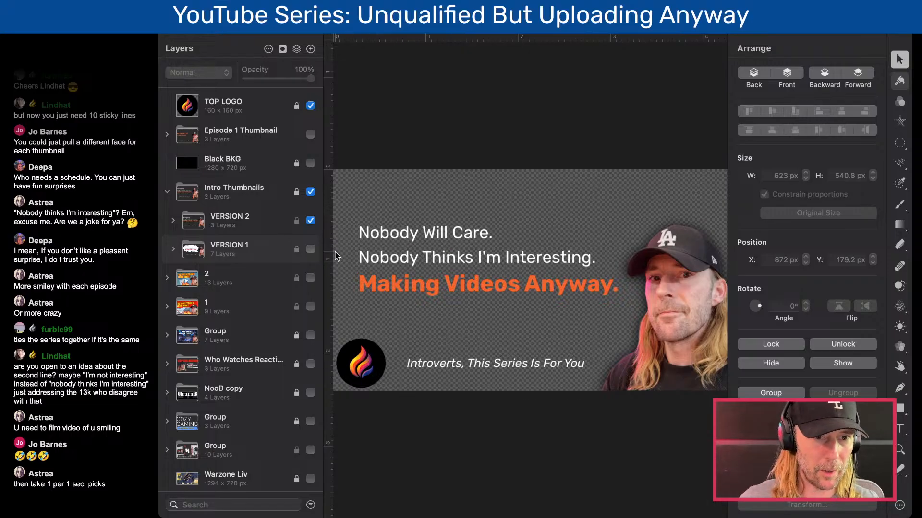
left_click(311, 249)
left_click(311, 220)
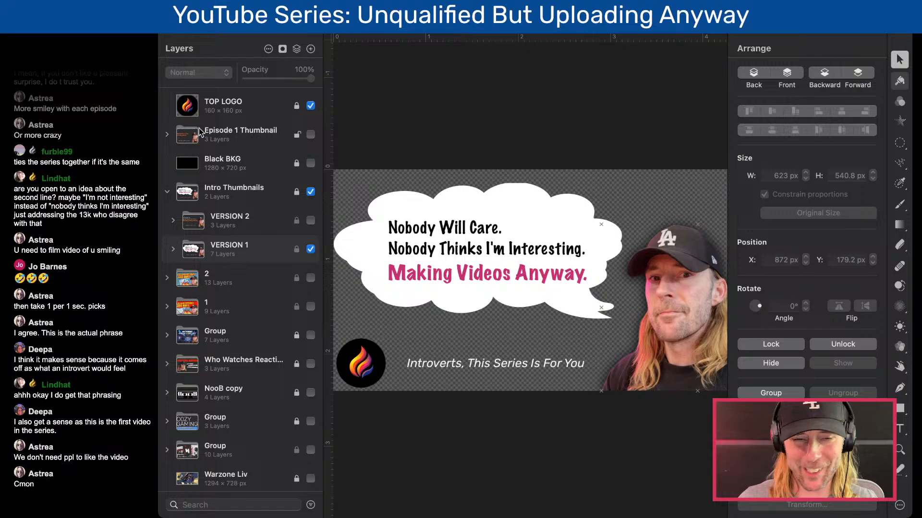
- Hide and collapse Intro Thumbnails, and bring Black BKG and Episode 1 Thumbnail back into view
left_click(310, 191)
left_click(168, 192)
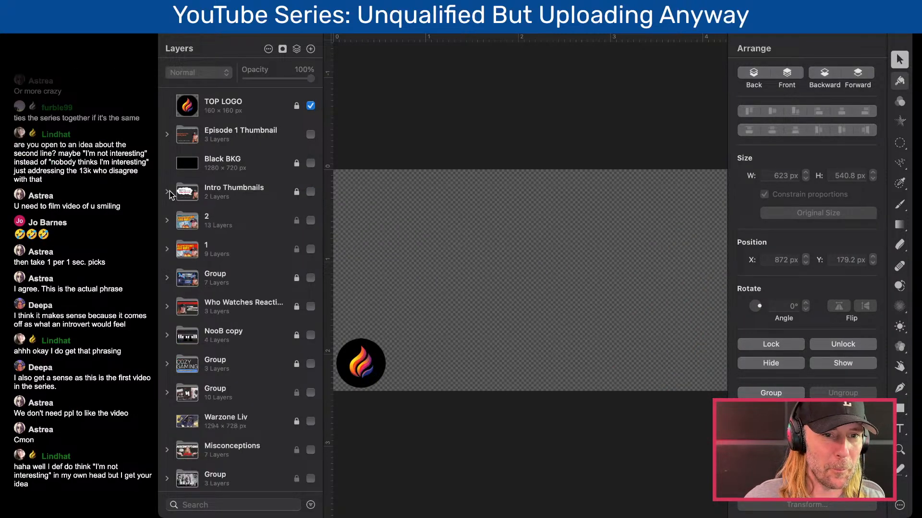
left_click(310, 162)
left_click(311, 134)
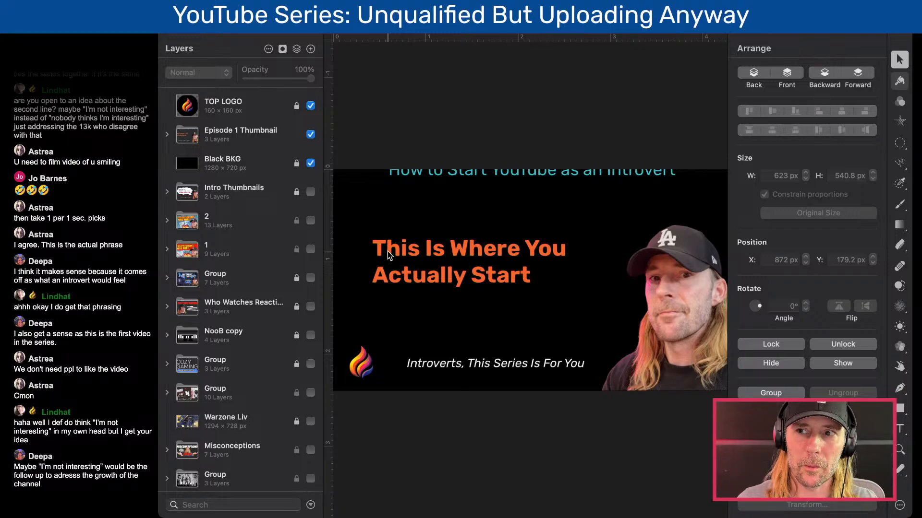
- Hide Episode 1 Thumbnail and Black BKG, and move Black BKG directly below Intro Thumbnails in the layer order
left_click(311, 135)
left_click(310, 164)
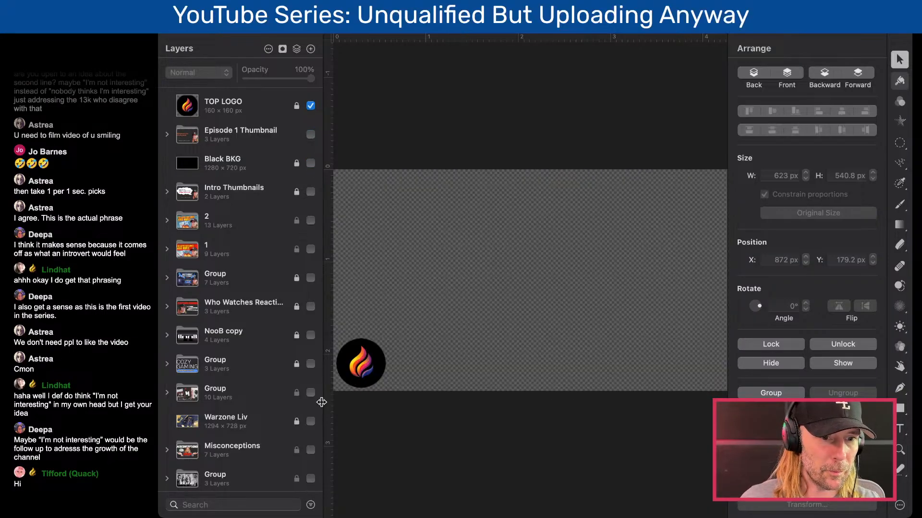
left_click_drag(195, 163, 205, 210)
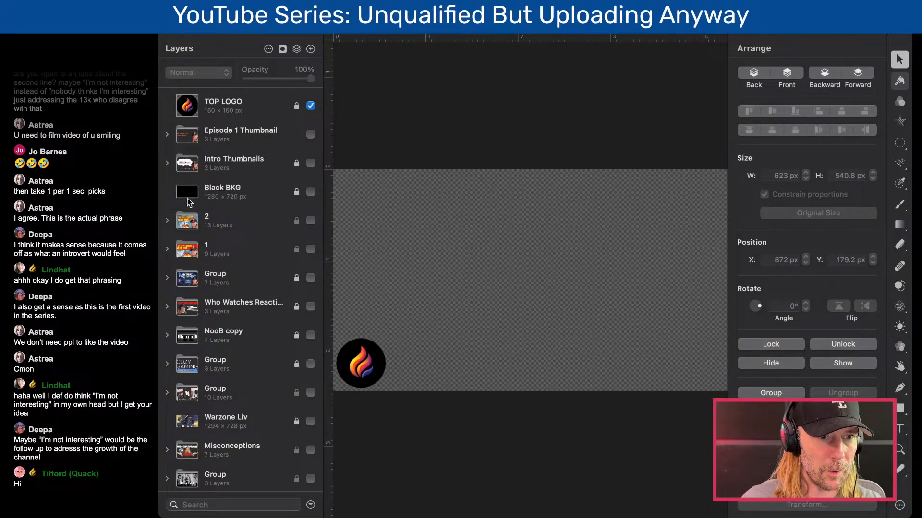
- Expand and show Intro Thumbnails with VERSION 1 hidden and VERSION 2 visible over Black BKG
left_click(167, 163)
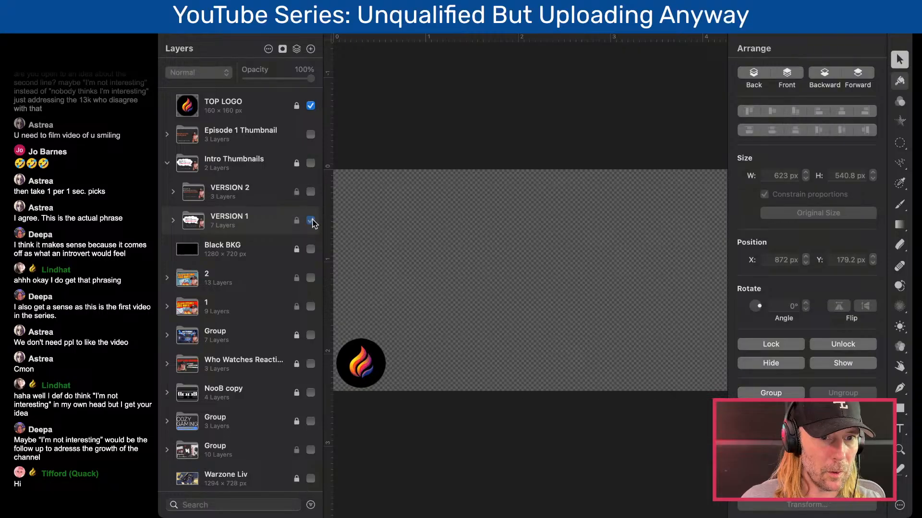
left_click(311, 220)
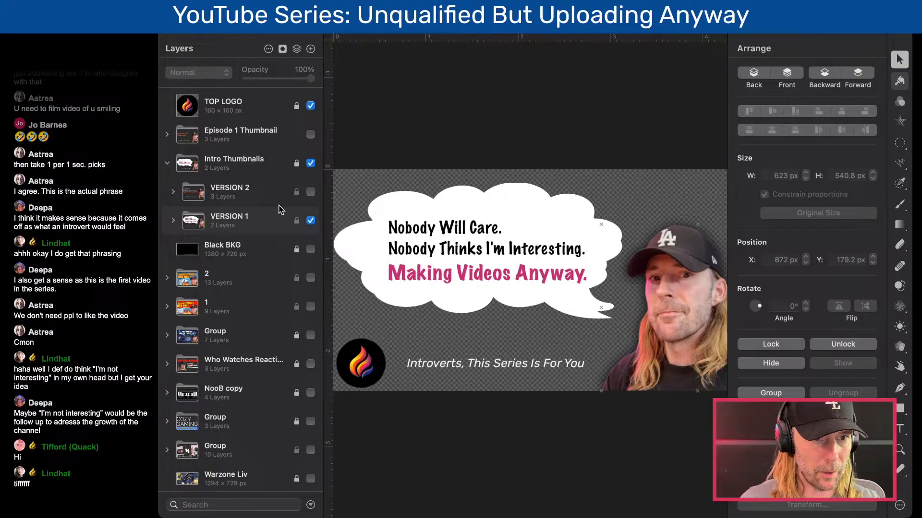
left_click(311, 220)
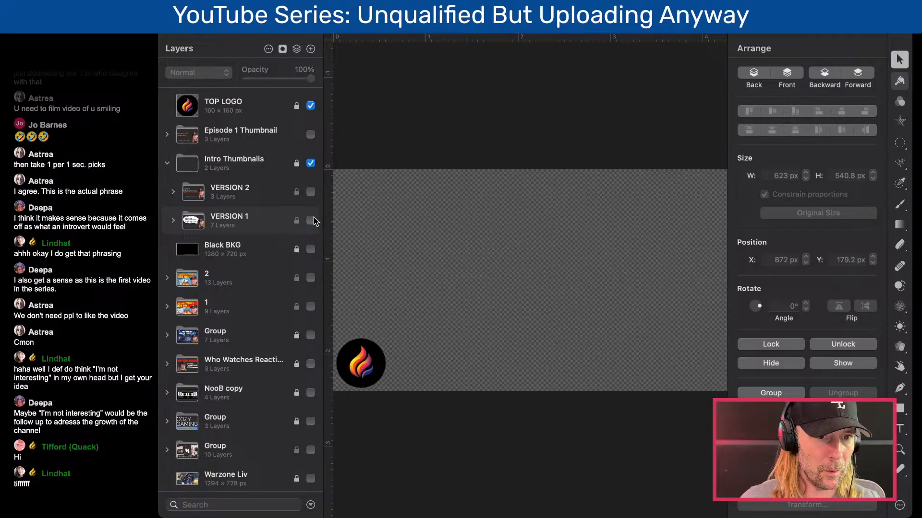
left_click(310, 249)
left_click(311, 192)
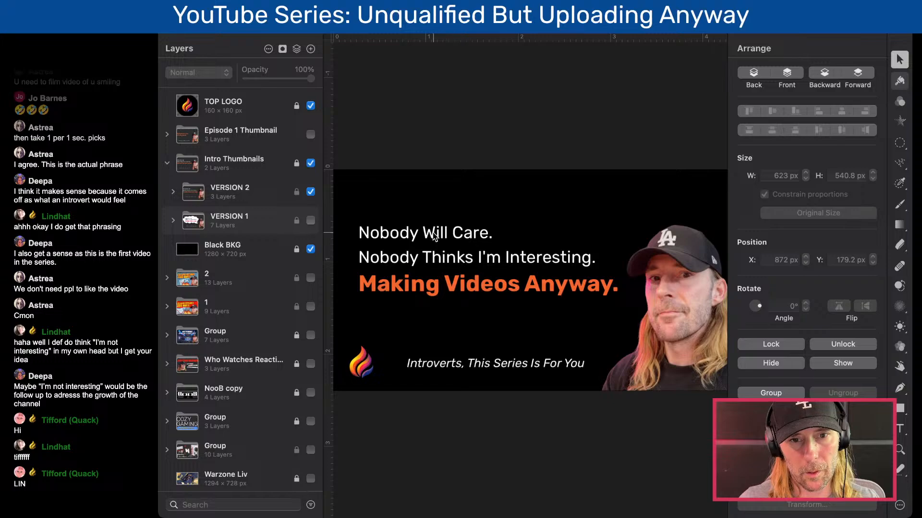
- Unlock the Intro Thumbnails group and delete "Nobody Thinks" from the second line of VERSION 2's white text
left_click(296, 192)
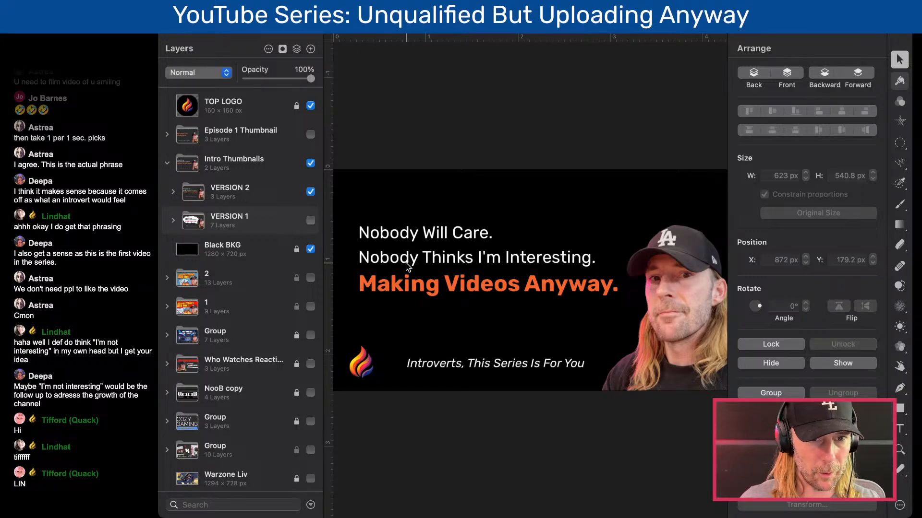
double_click(404, 239)
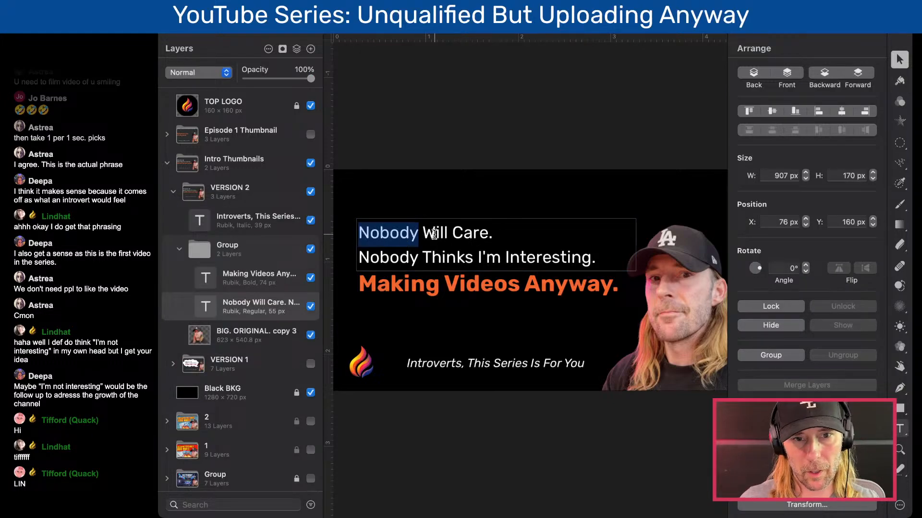
left_click(434, 234)
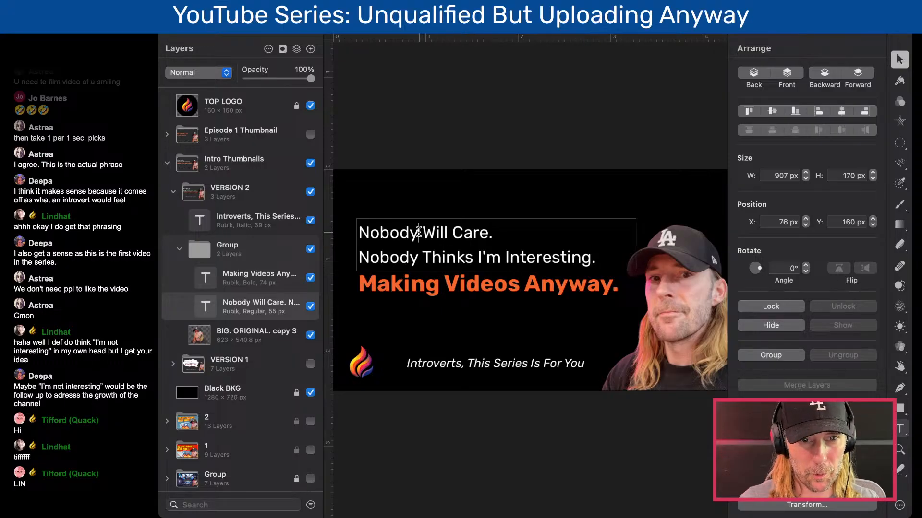
left_click_drag(419, 232, 362, 233)
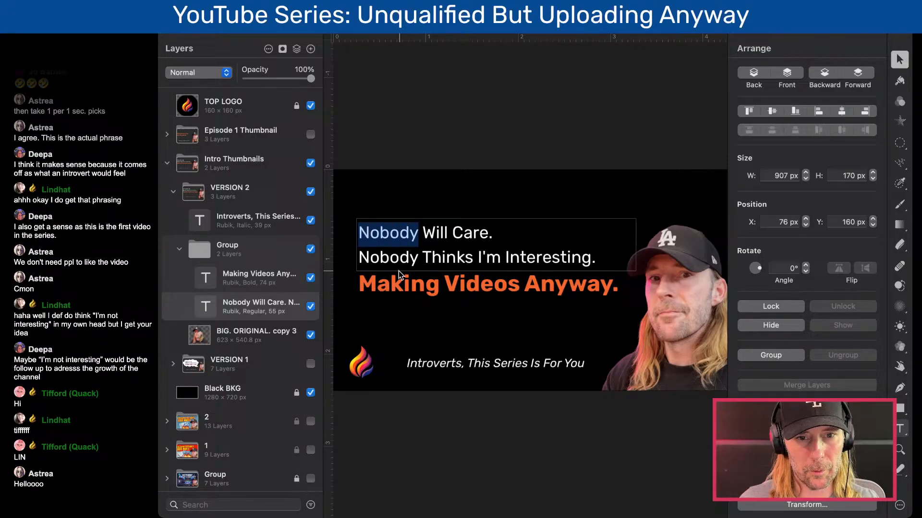
left_click_drag(473, 256, 359, 257)
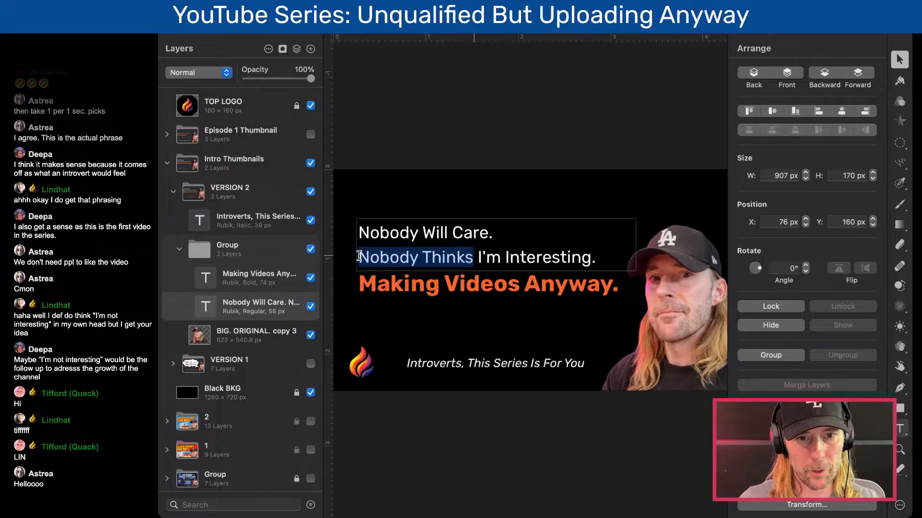
key("BackSpace")
key("Delete")
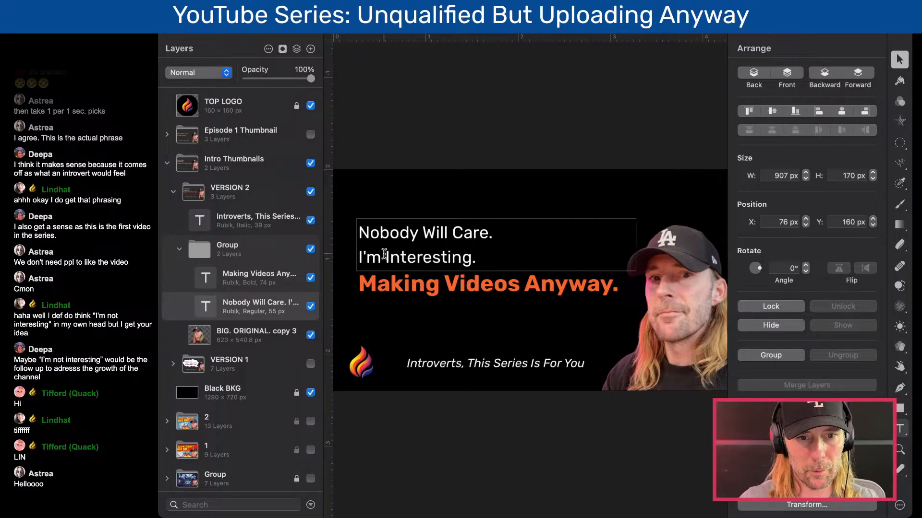
- Replace "Nobody Will Care" in the first line of VERSION 2's text with "I'm not good enough"
left_click_drag(488, 235, 339, 235)
key("BackSpace")
type("I'm not")
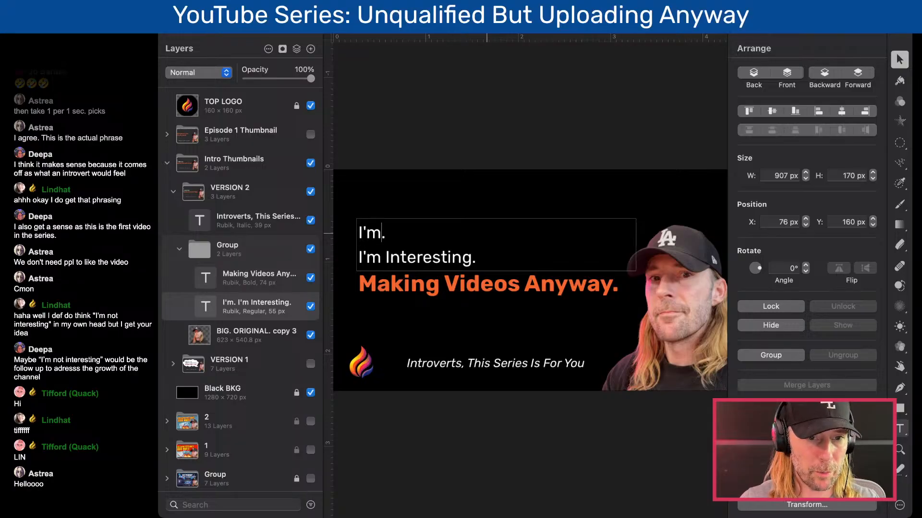
type(" good enough")
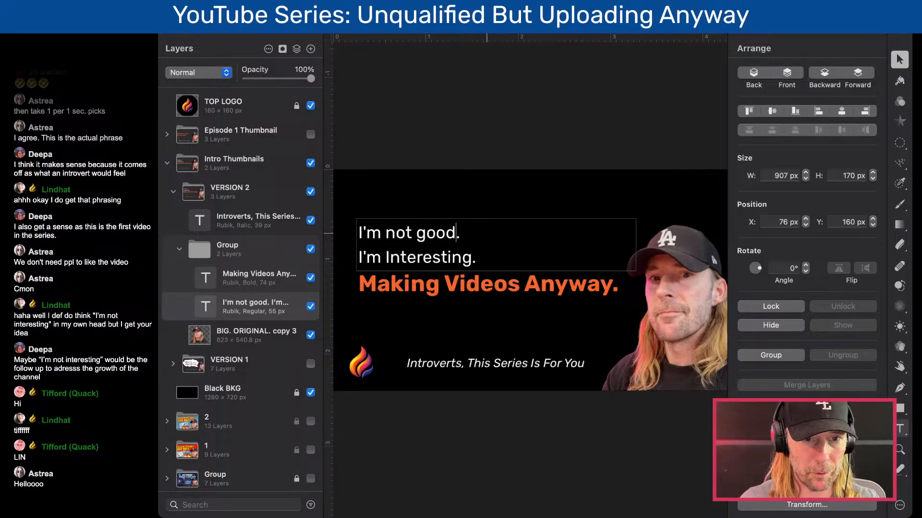
left_click(369, 150)
- Insert "not" in the second line so it reads "I'm not Interesting.", and collapse the VERSION 2 group
double_click(387, 258)
left_click(386, 260)
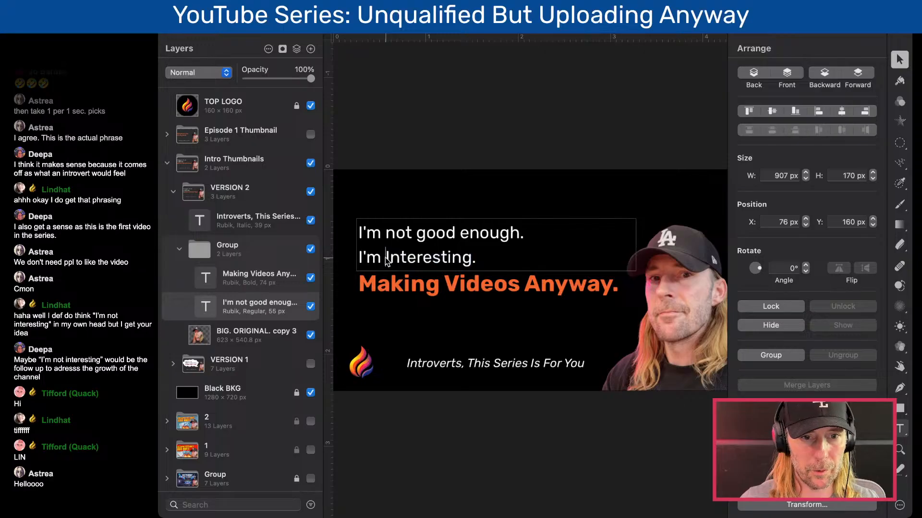
type("not")
left_click(439, 142)
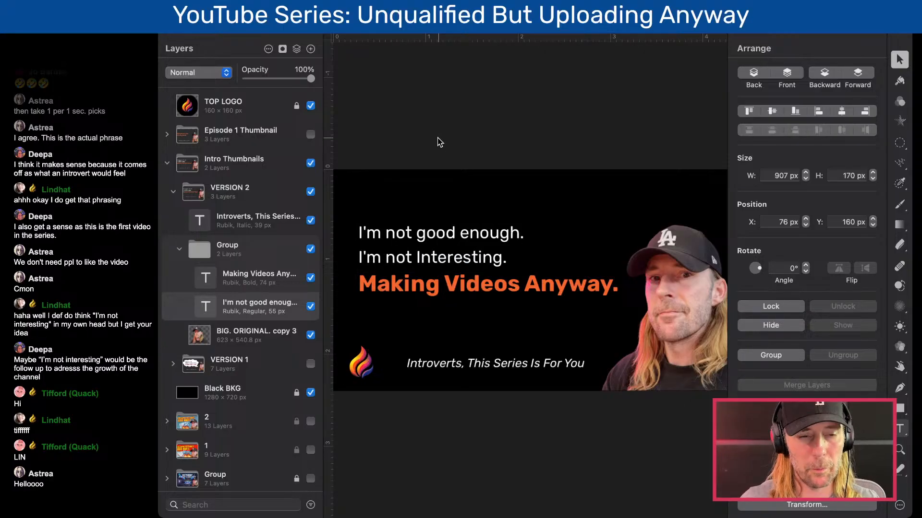
left_click(174, 192)
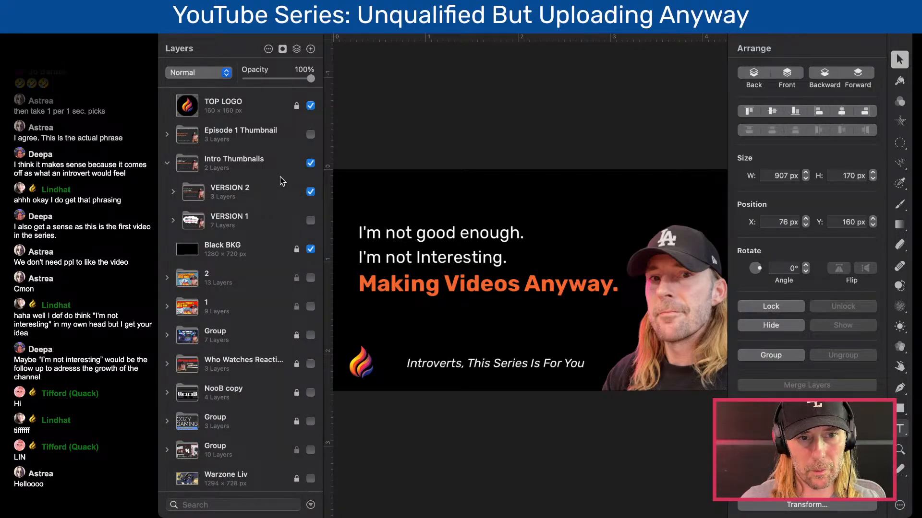
- Compare the two intro designs by showing VERSION 1 in place of VERSION 2 and switching back to VERSION 2
left_click(312, 193)
left_click(311, 221)
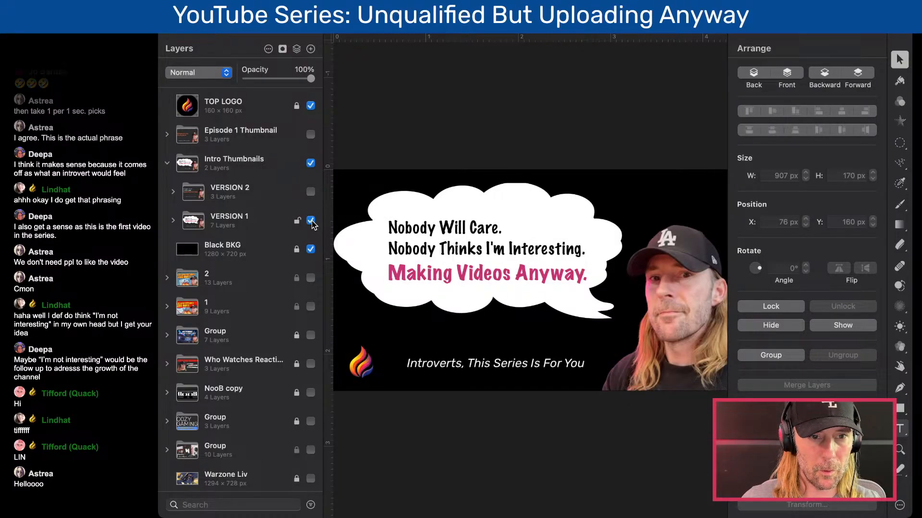
left_click(311, 221)
left_click(311, 192)
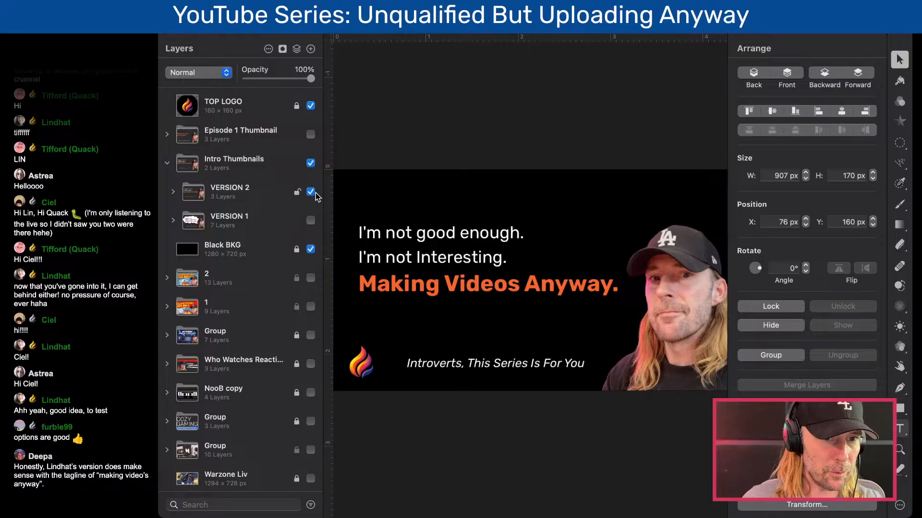
- Hide the Intro Thumbnails and VERSION 2 groups, show and expand Episode 1 Thumbnail, and move the collapsed Intro Thumbnails group below Black BKG
left_click(310, 164)
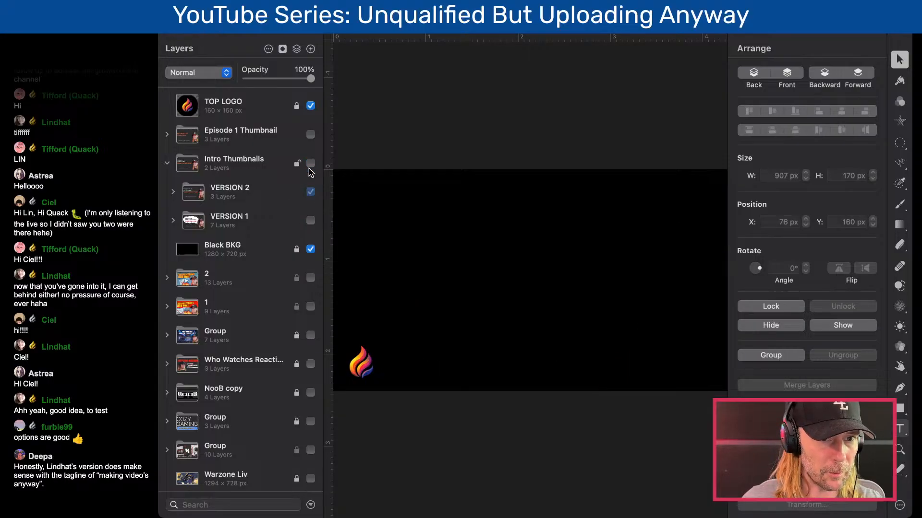
left_click(310, 192)
left_click(311, 134)
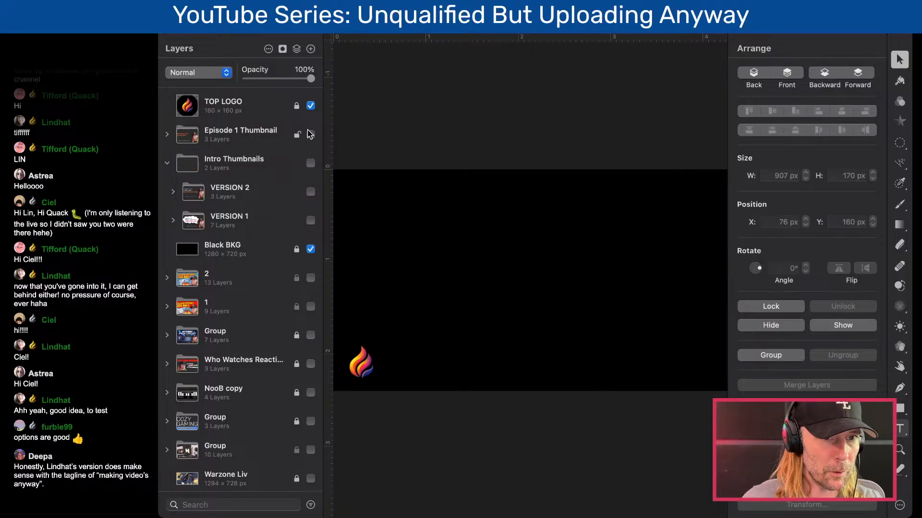
left_click(168, 135)
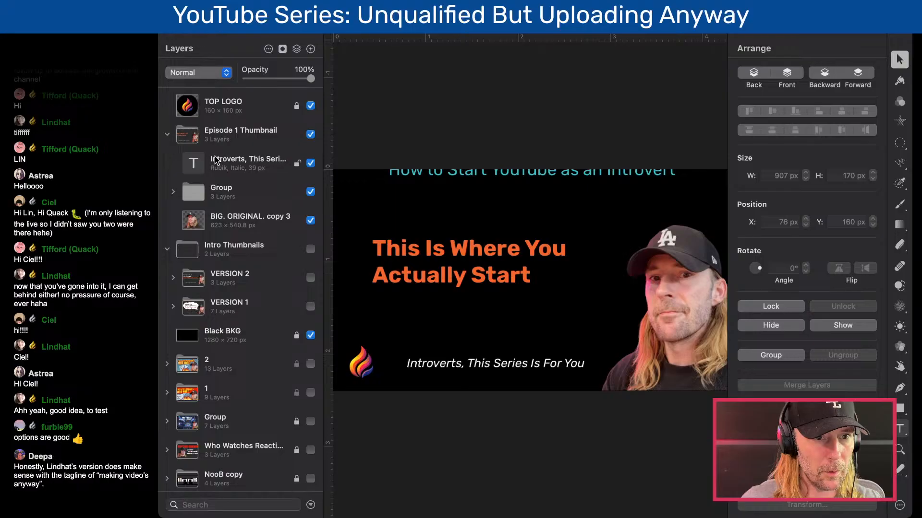
left_click(167, 249)
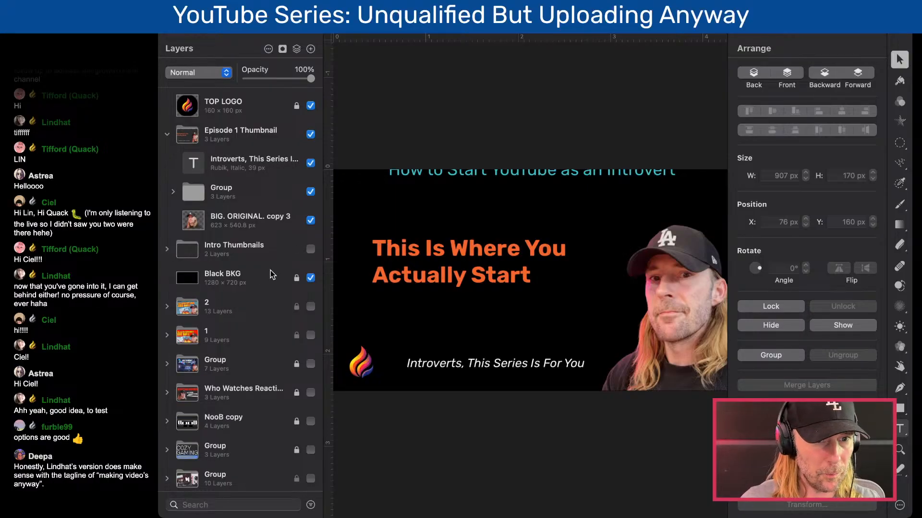
left_click_drag(225, 254, 227, 295)
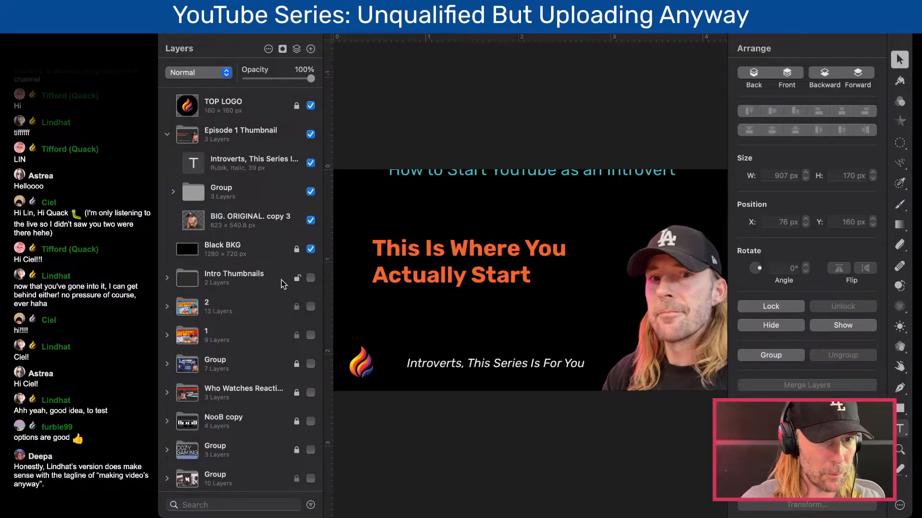
- Try moving the "How to Start YouTube as an Introvert" text down to Y 0 px, and undo the move
left_click(508, 172)
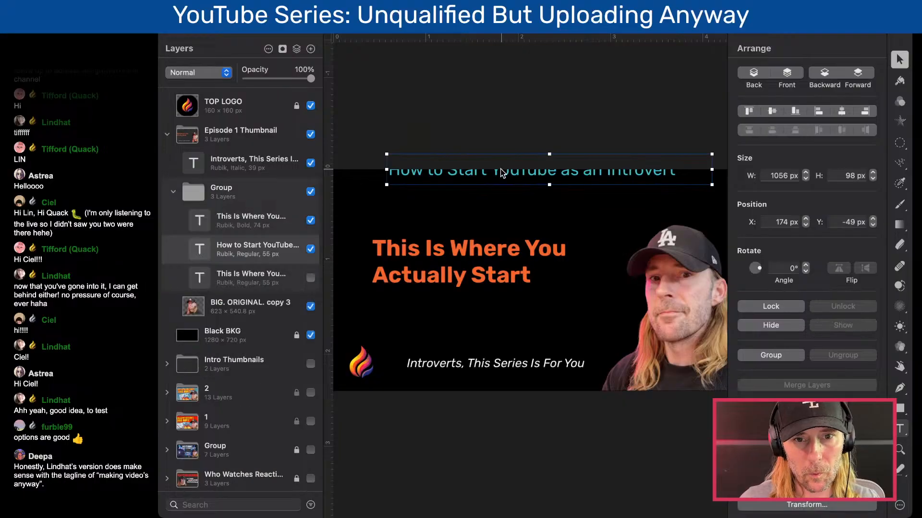
left_click_drag(509, 176, 509, 188)
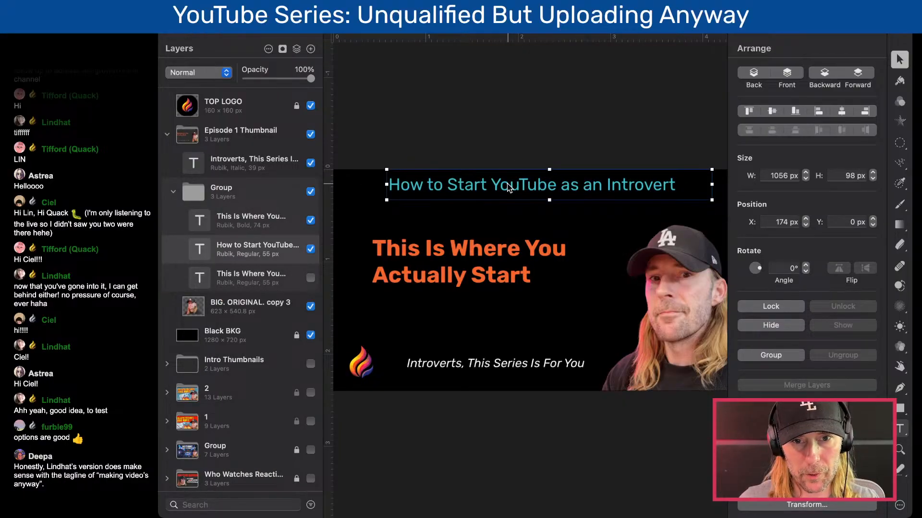
key("super+z")
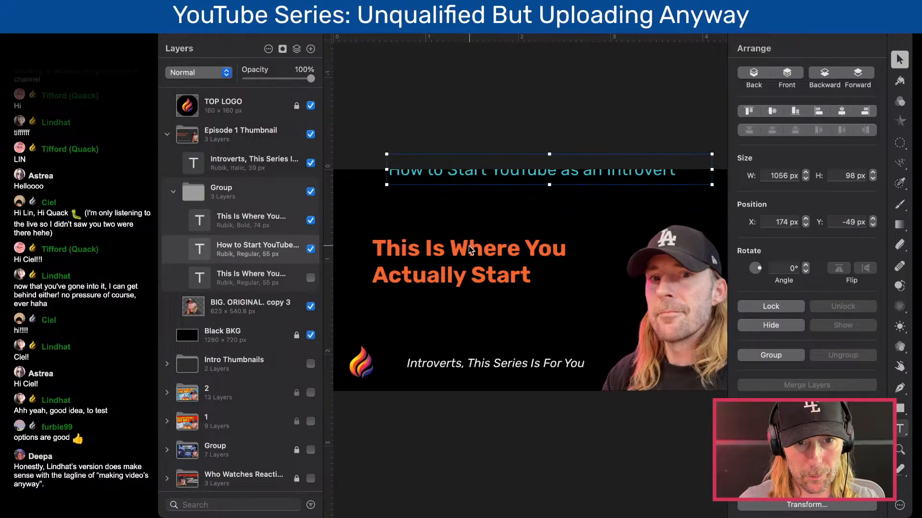
- Bring VERSION 2's white "I'm not good enough" text layer into the Episode 1 Thumbnail's text group, and collapse the Intro Thumbnails group
left_click(470, 250)
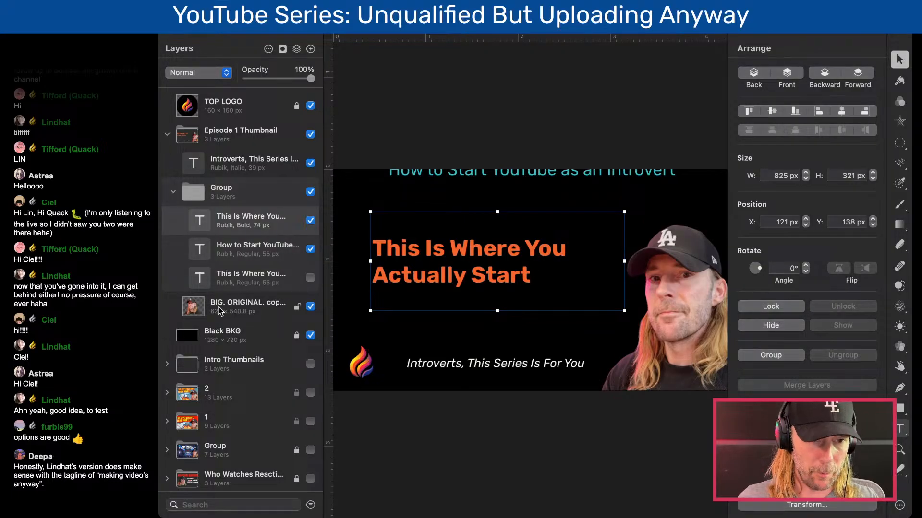
left_click(167, 363)
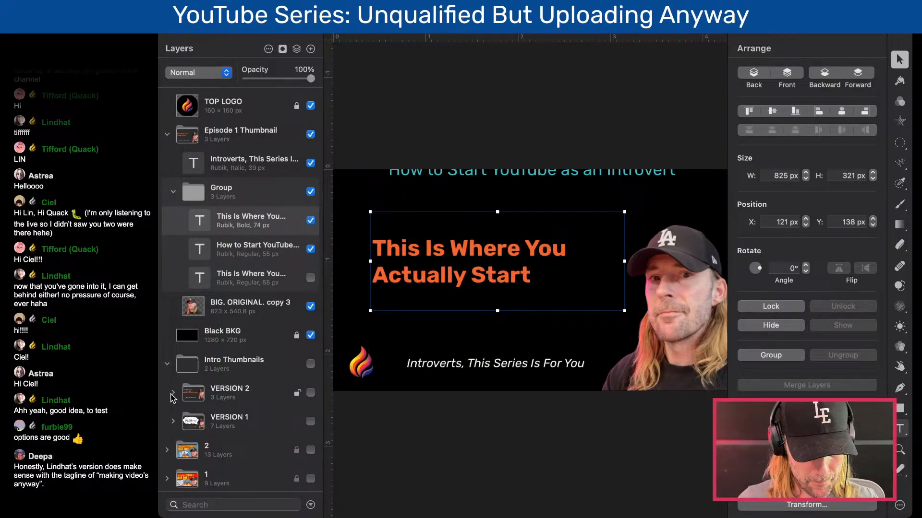
left_click(173, 393)
left_click(229, 420)
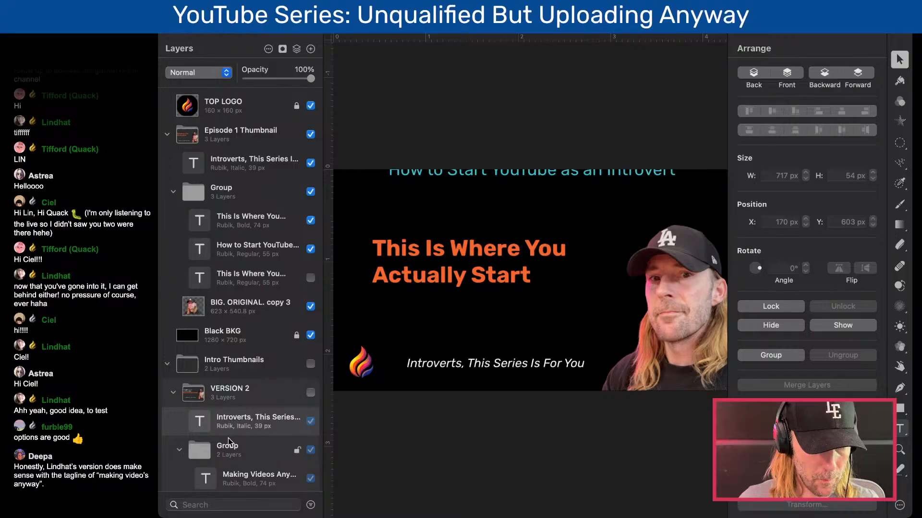
scroll(229, 457, "down", 3)
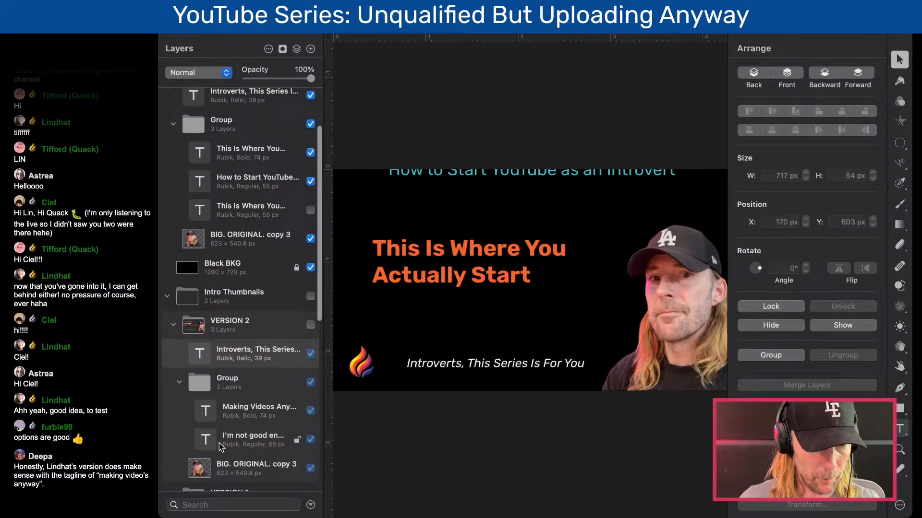
left_click_drag(246, 438, 254, 137)
left_click(167, 324)
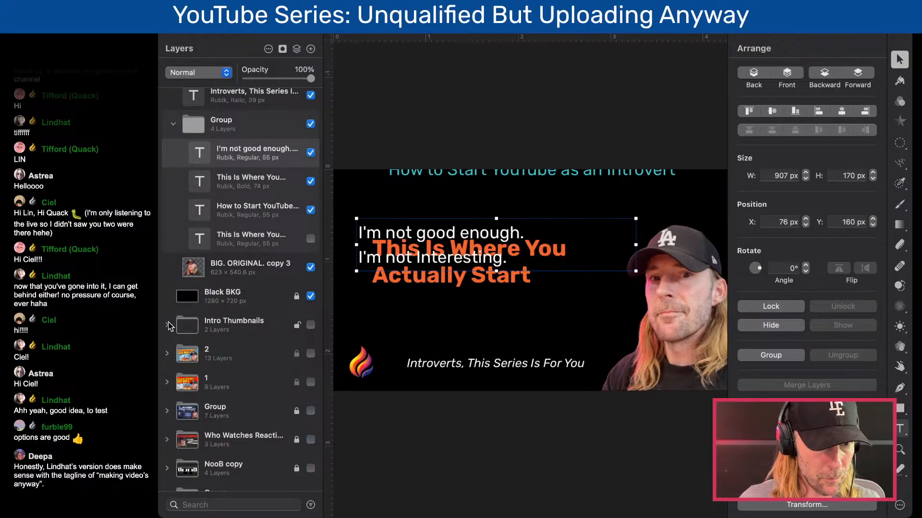
left_click(294, 296)
scroll(306, 296, "up", 3)
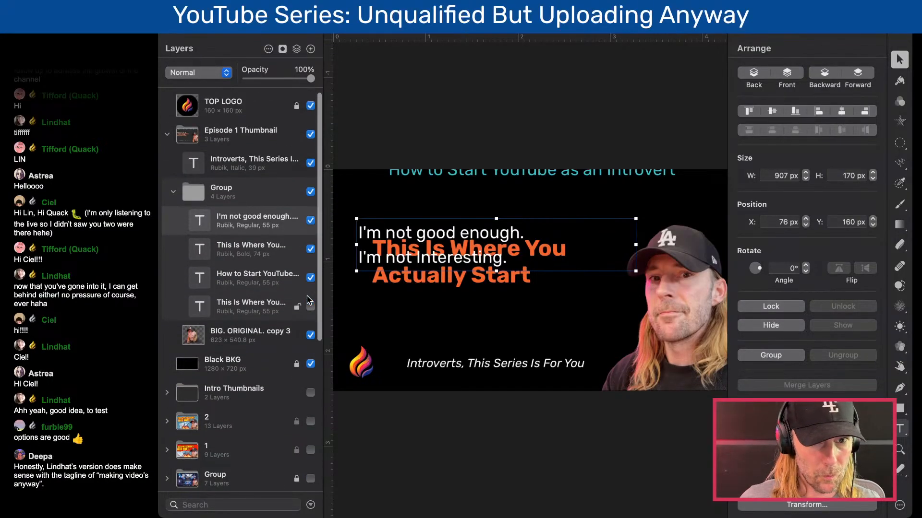
- Move the orange "This Is Where You Actually Start" text below the white lines at X 76 px, and raise the white text to Y 138 px
left_click(434, 278)
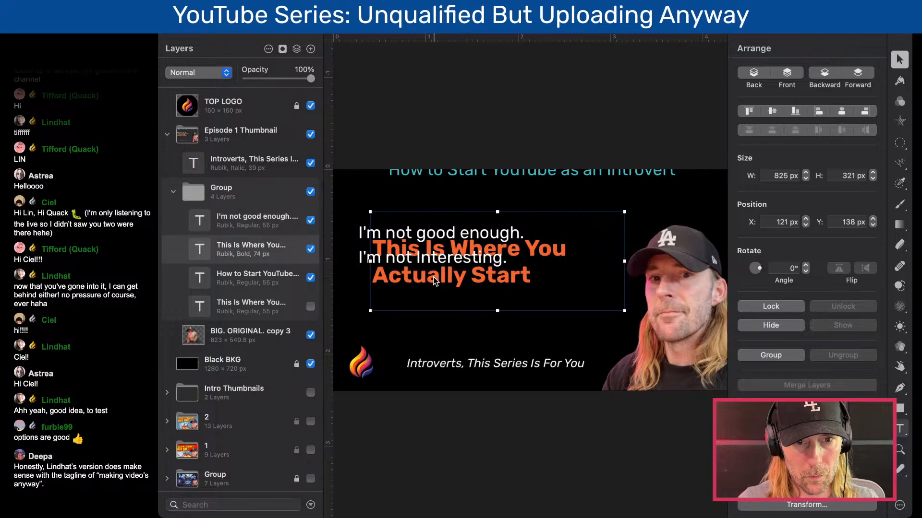
left_click_drag(437, 284, 423, 320)
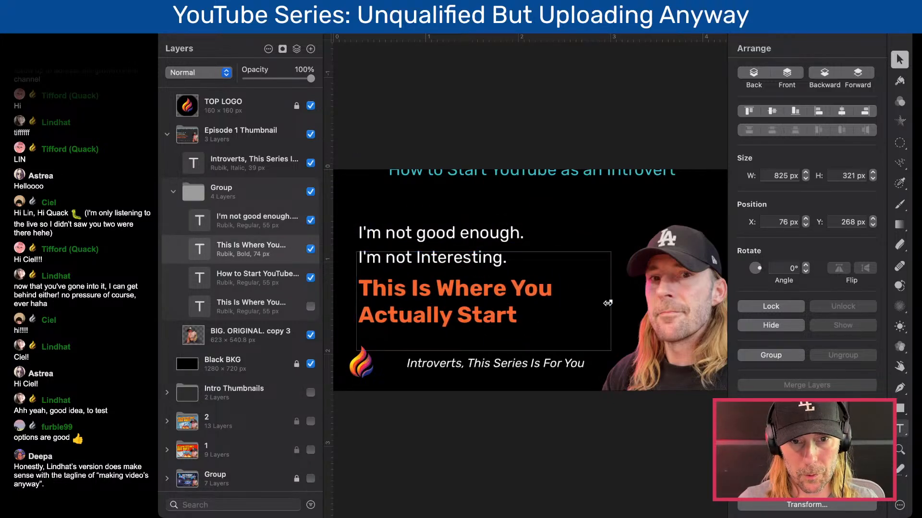
left_click_drag(500, 292, 499, 297)
left_click(488, 233)
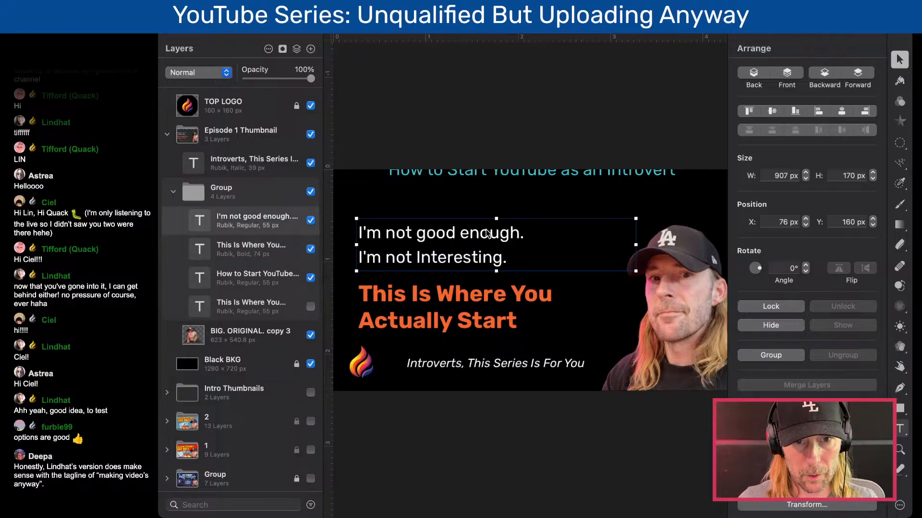
left_click_drag(486, 234, 486, 226)
- Delete "not good enough" from the first line of the Episode 1 Thumbnail's white text
double_click(448, 226)
left_click(416, 226)
left_click_drag(391, 227, 517, 227)
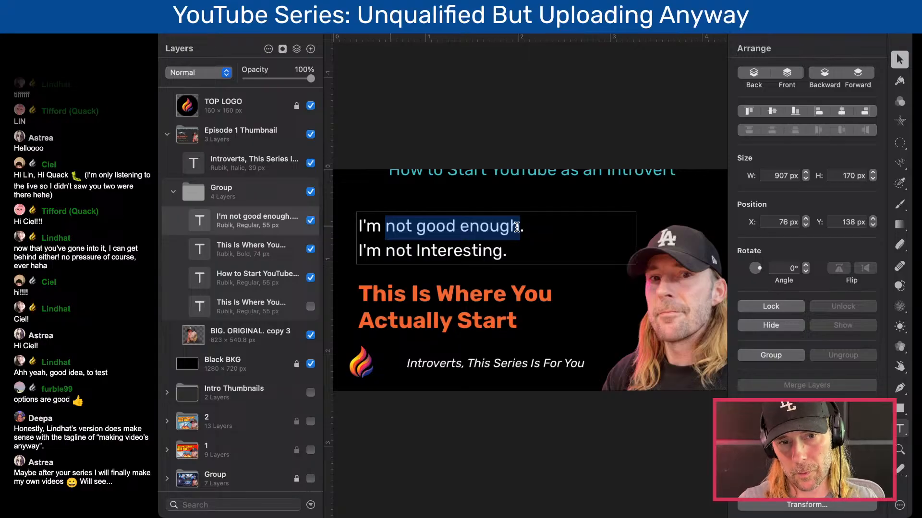
type("p")
key("BackSpace")
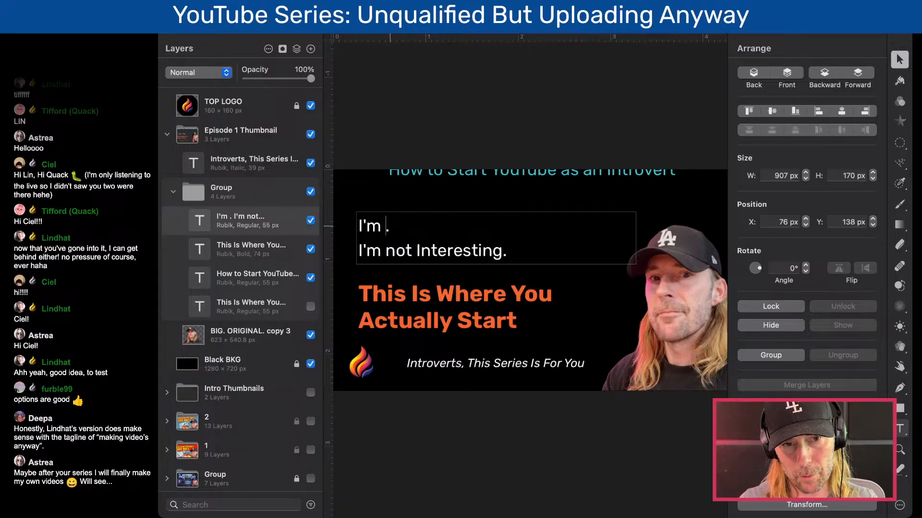
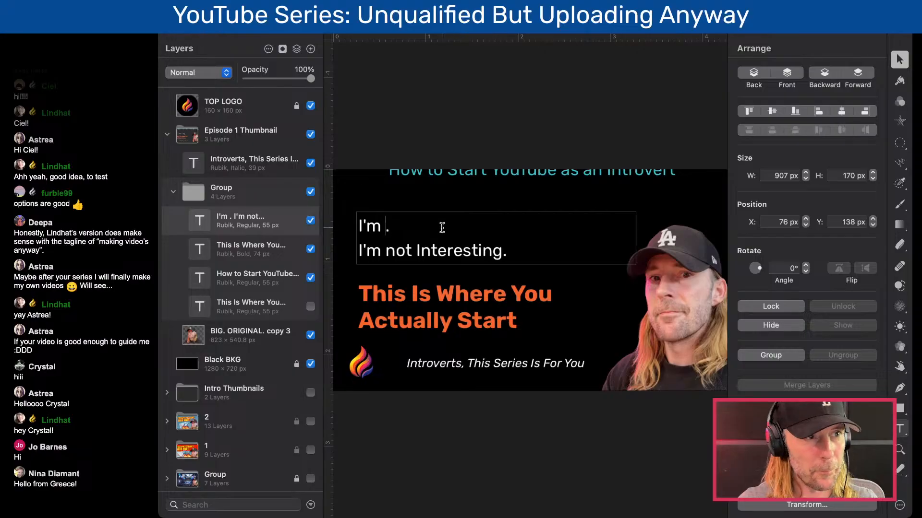
left_click(430, 198)
double_click(389, 228)
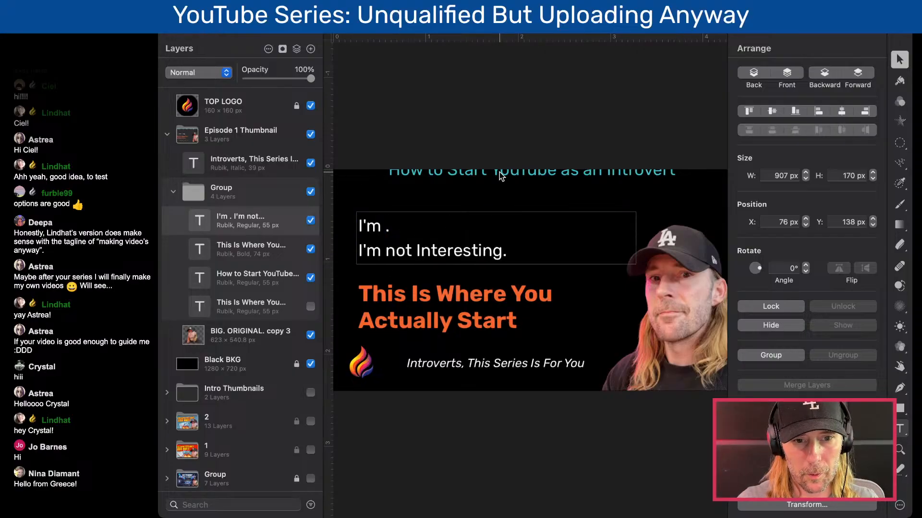
left_click(451, 289)
left_click_drag(610, 307, 635, 307)
left_click(437, 247)
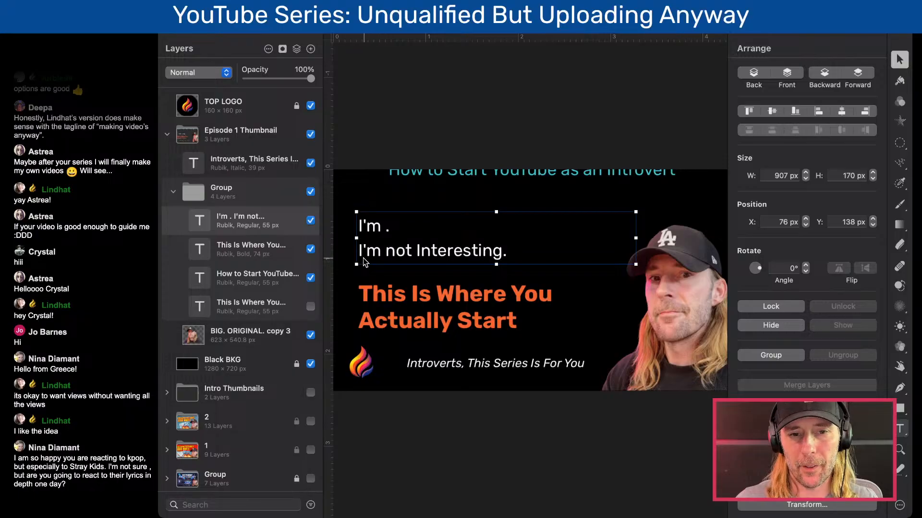
left_click(389, 241)
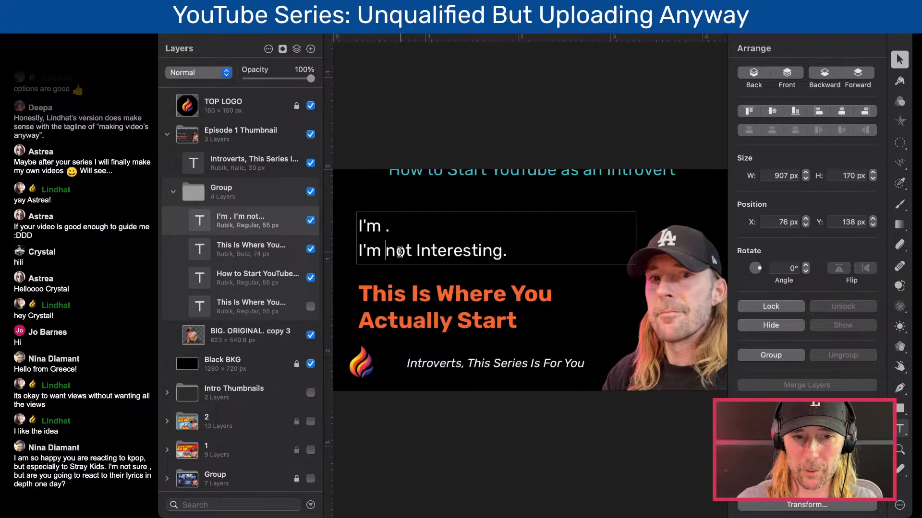
left_click(442, 305)
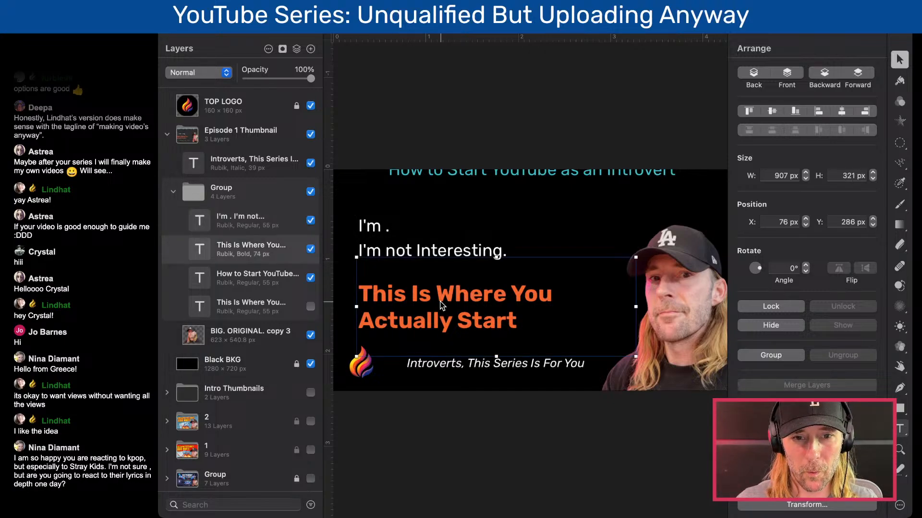
left_click(442, 234)
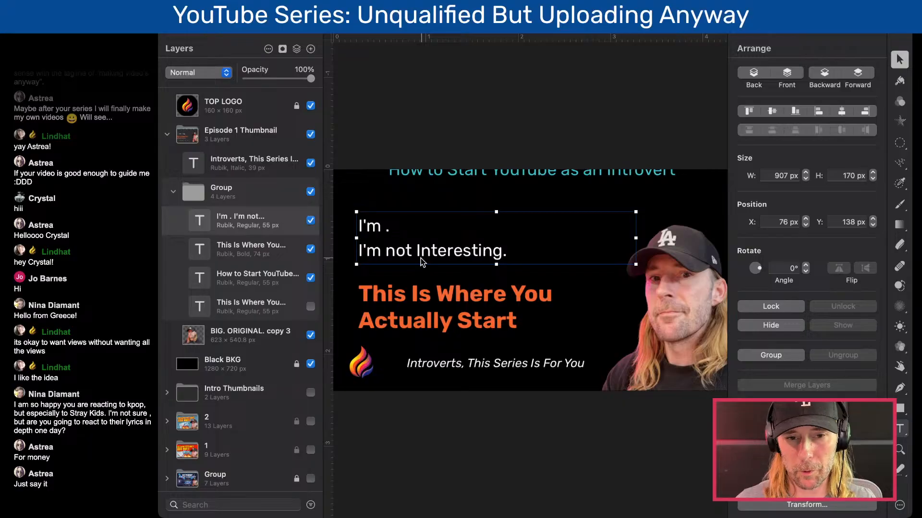
double_click(385, 228)
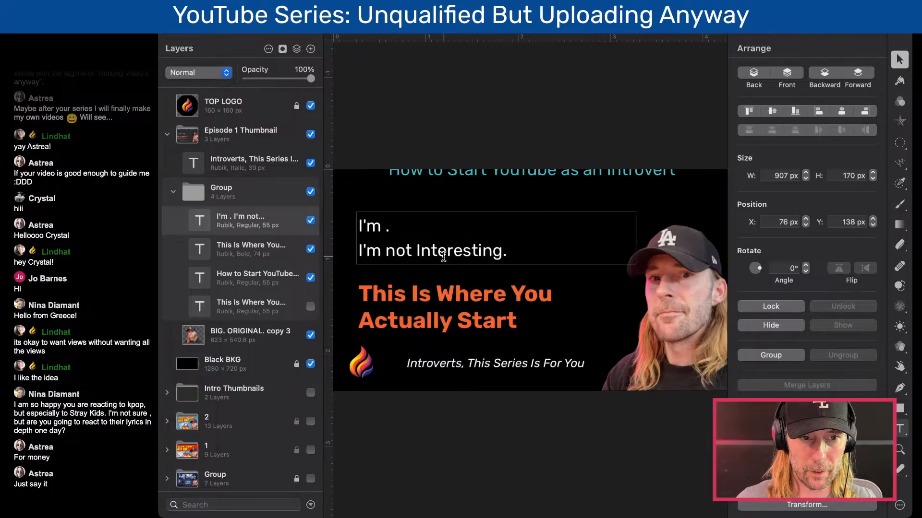
key("Down")
key("Up")
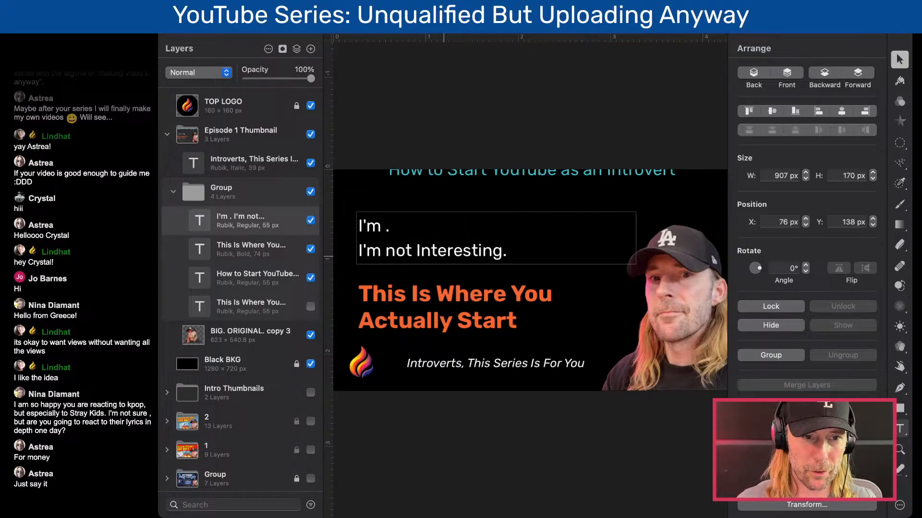
key("Down")
key("Down")
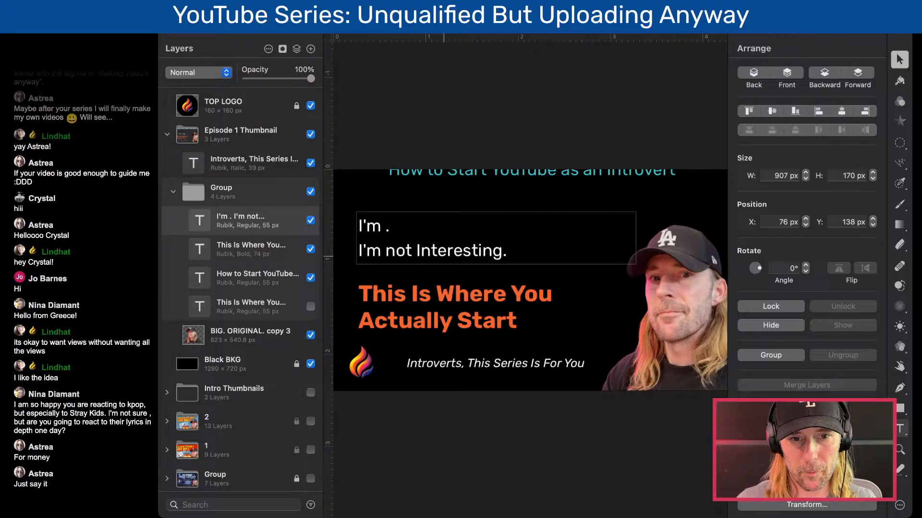
left_click(436, 202)
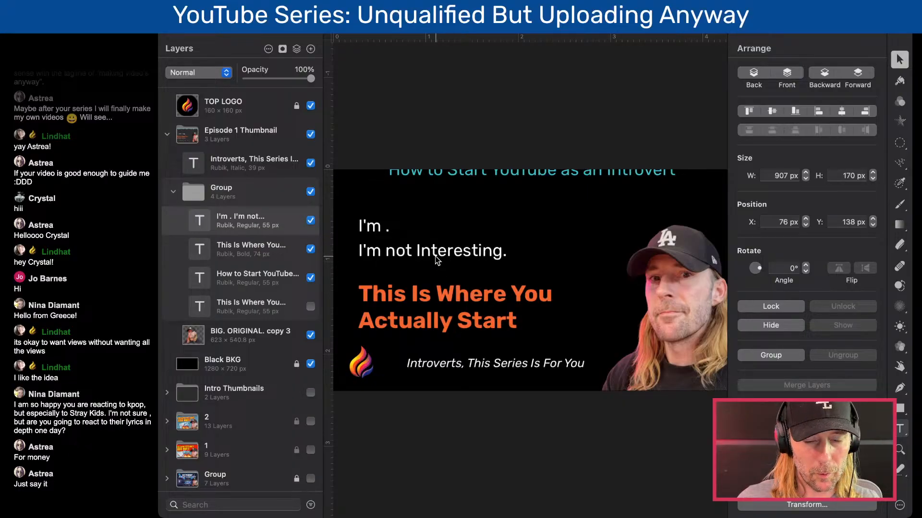
left_click(471, 255)
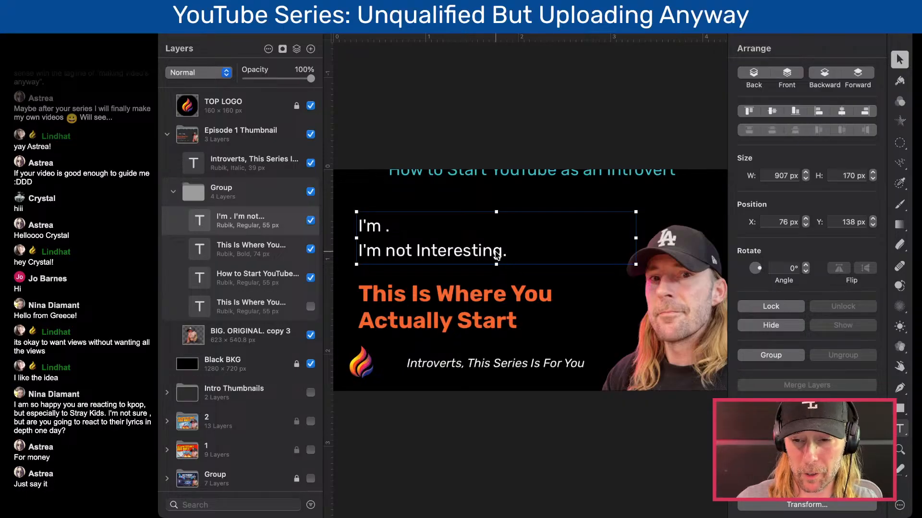
double_click(496, 255)
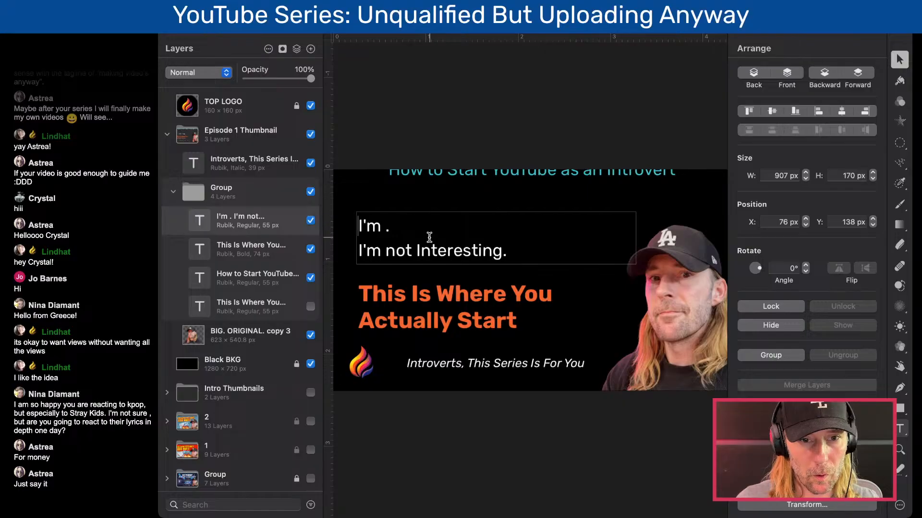
- Lower the turquoise "How to Start YouTube as an Introvert" text to Y -34 px, and resize the orange headline's box to 224 px high at Y 308 px
left_click(526, 177)
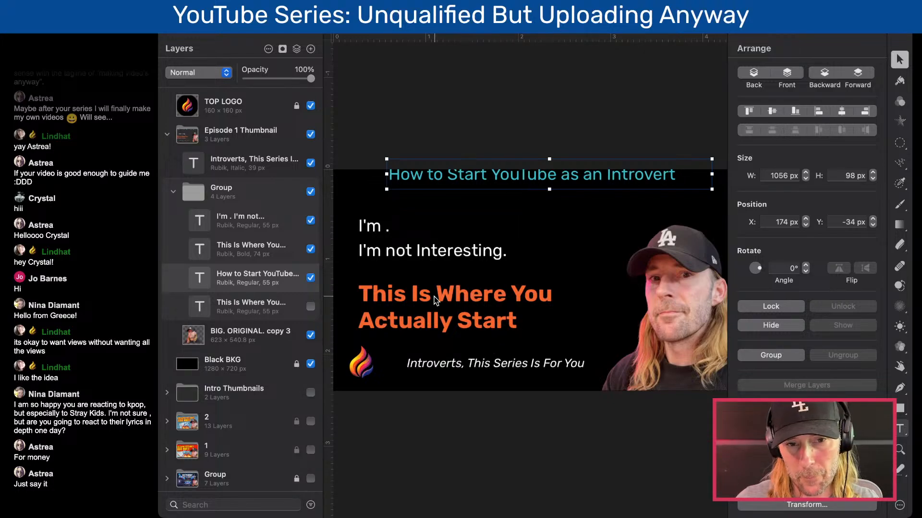
left_click(462, 300)
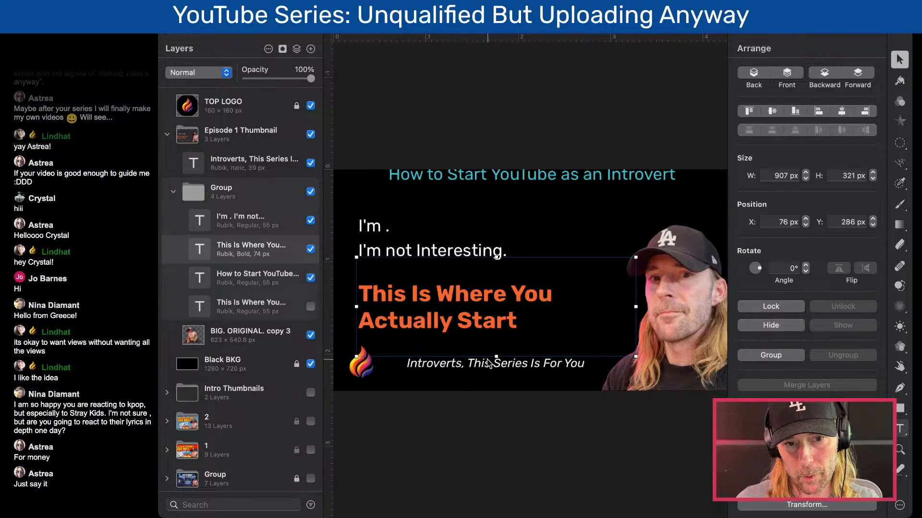
left_click_drag(496, 358, 496, 328)
left_click_drag(485, 281, 485, 286)
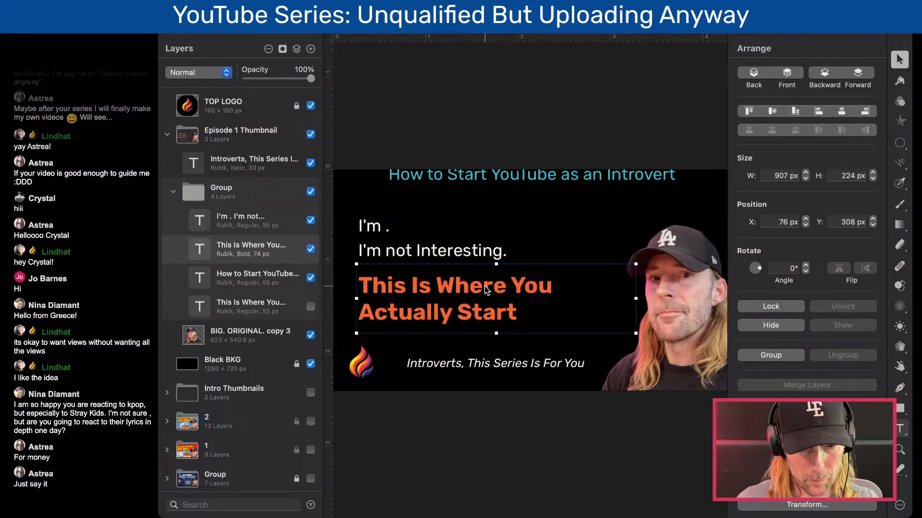
- Replace the white text's first line "I'm ." with the placeholder "somehting about makin money"
double_click(378, 229)
left_click(384, 229)
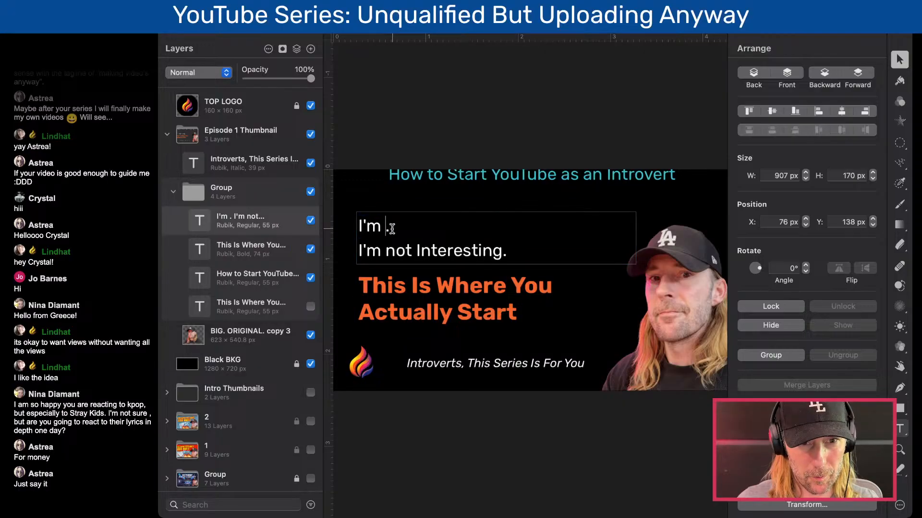
left_click_drag(389, 230, 359, 229)
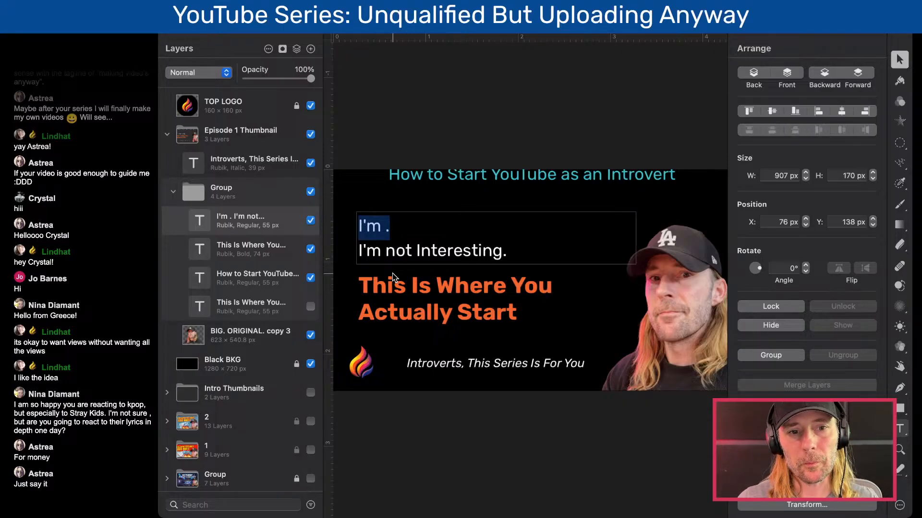
type("S")
key("BackSpace")
type("somehti")
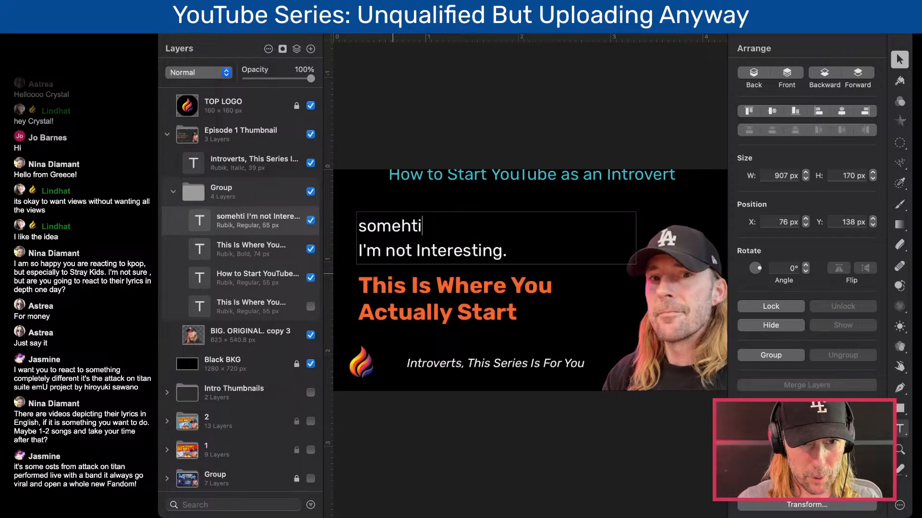
type("ng about")
key("BackSpace")
key("BackSpace")
key("BackSpace")
key("BackSpace")
type("about makinm I'm")
key("BackSpace")
key("BackSpace")
type("money")
key("Right")
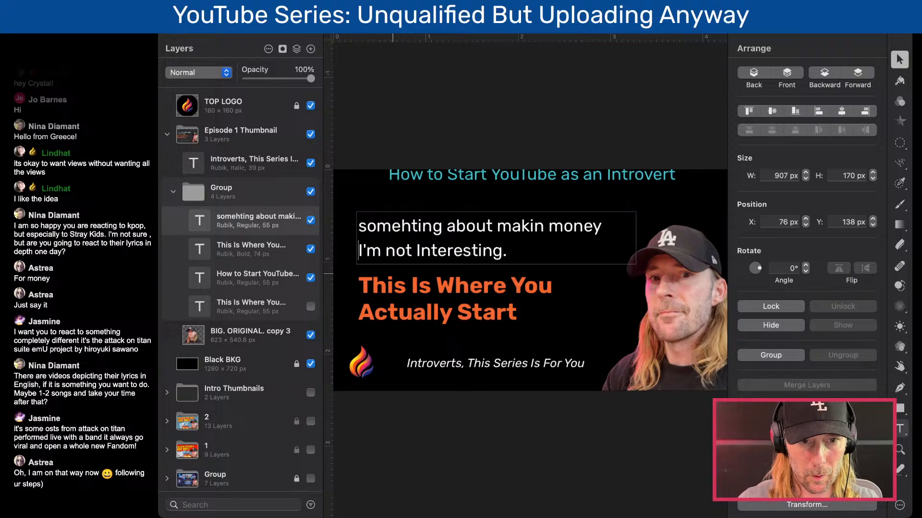
- Replace the white text's second line "I'm not Interesting." with "sharing art, community"
key("shift+Down")
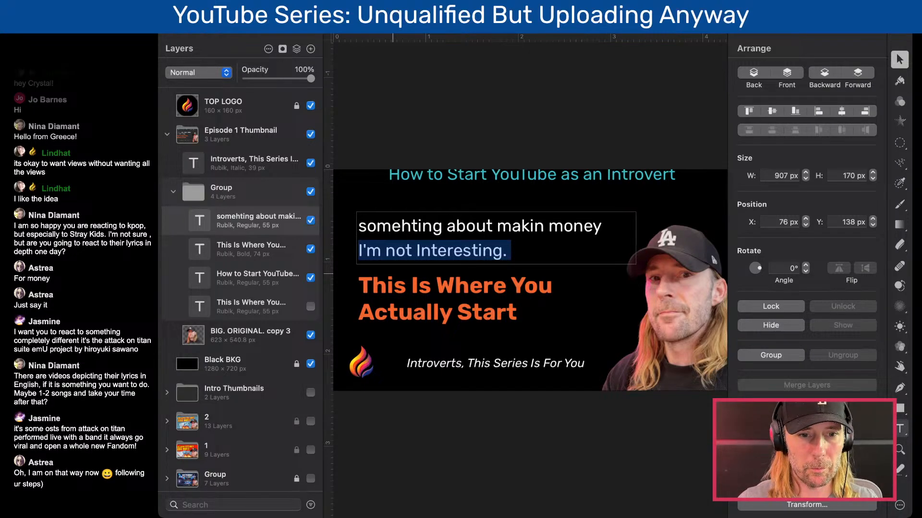
type("sharing")
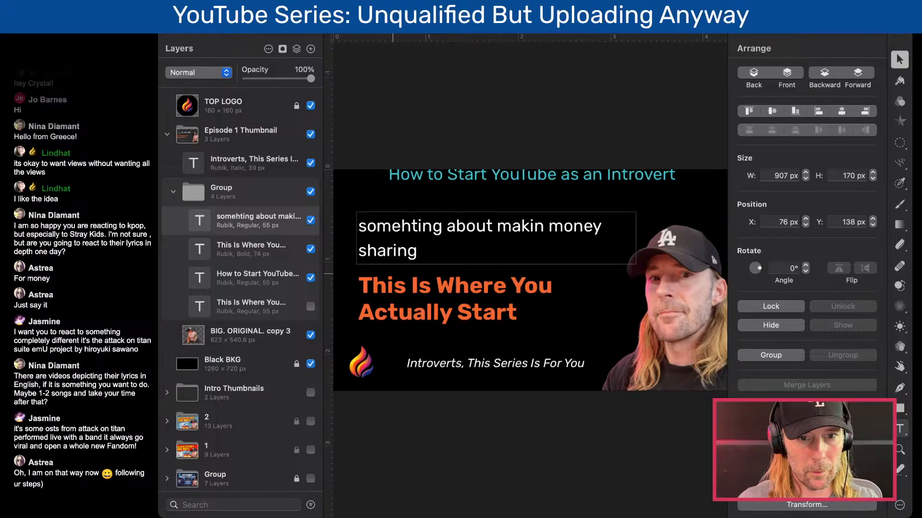
type(" community")
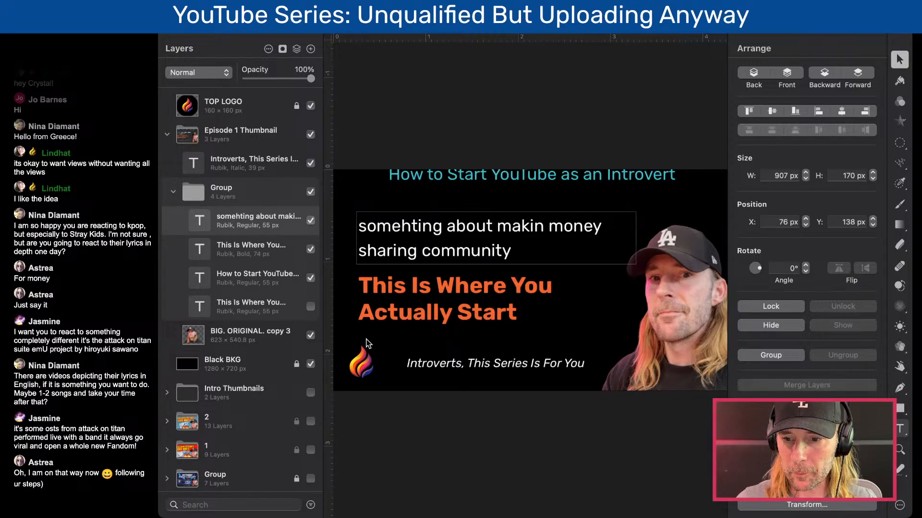
left_click(417, 249)
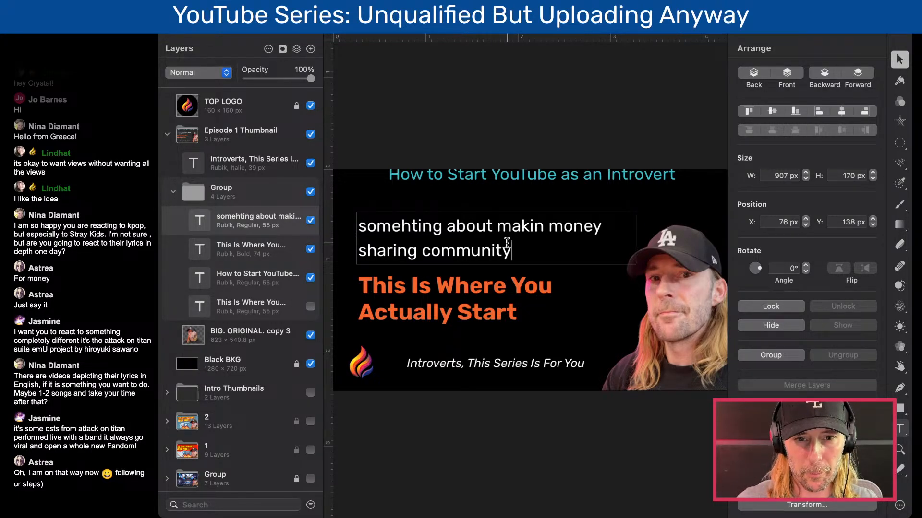
left_click_drag(528, 250, 421, 254)
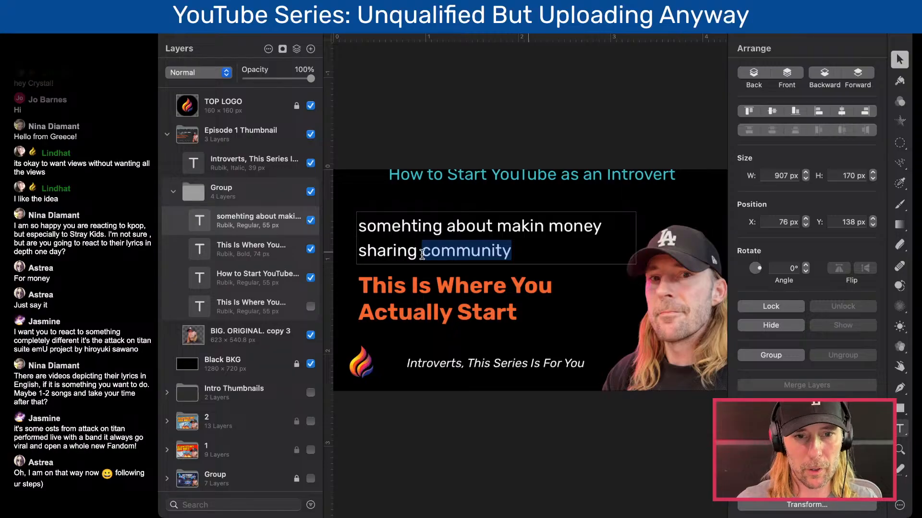
left_click(422, 254)
type("art")
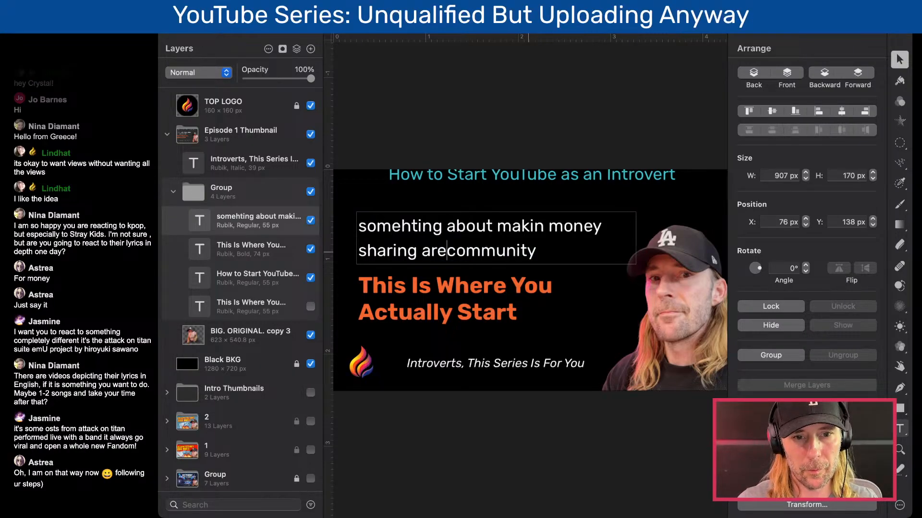
type(",")
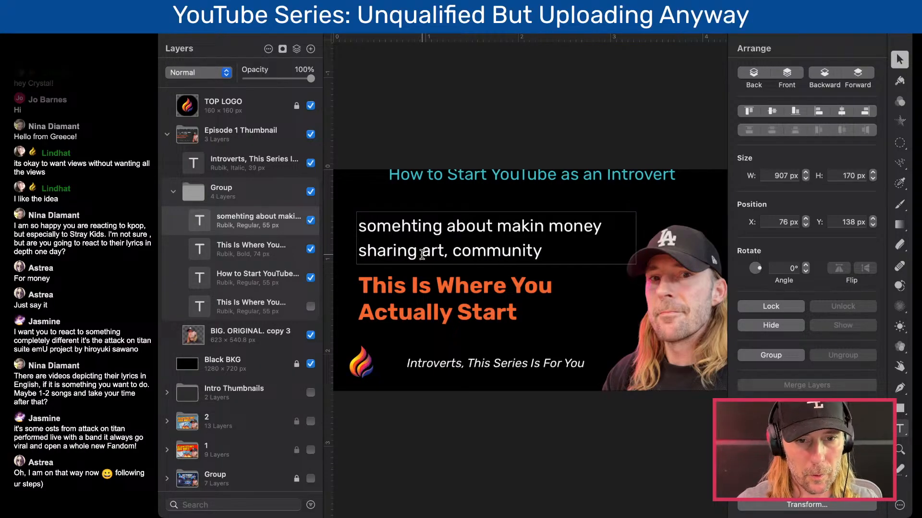
- Correct the first word of the white text's top line to "something"
double_click(414, 229)
type("somethi")
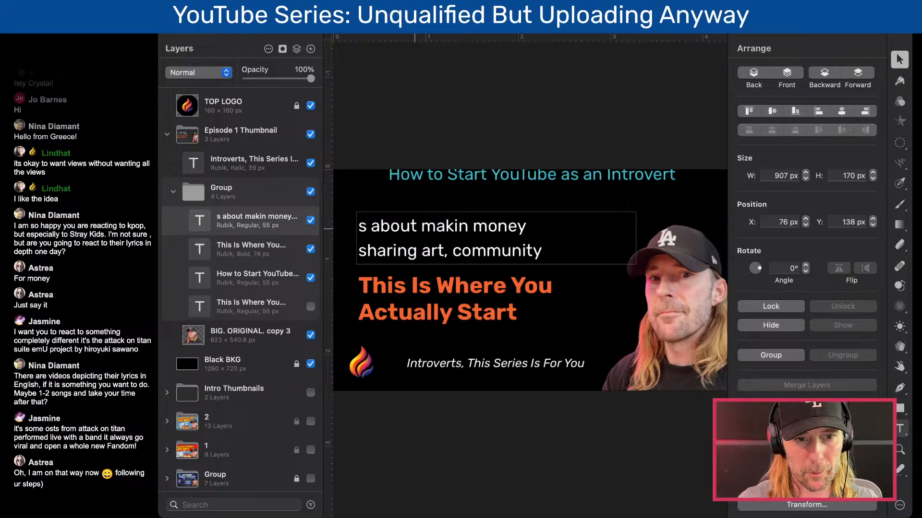
type("ng")
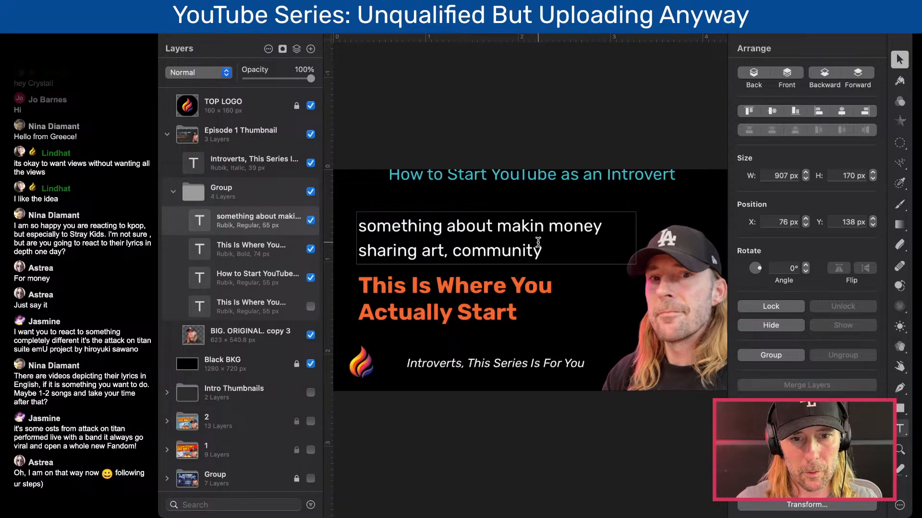
- Delete the white "something about makin money" line together with the blank line it leaves
left_click_drag(611, 218, 341, 228)
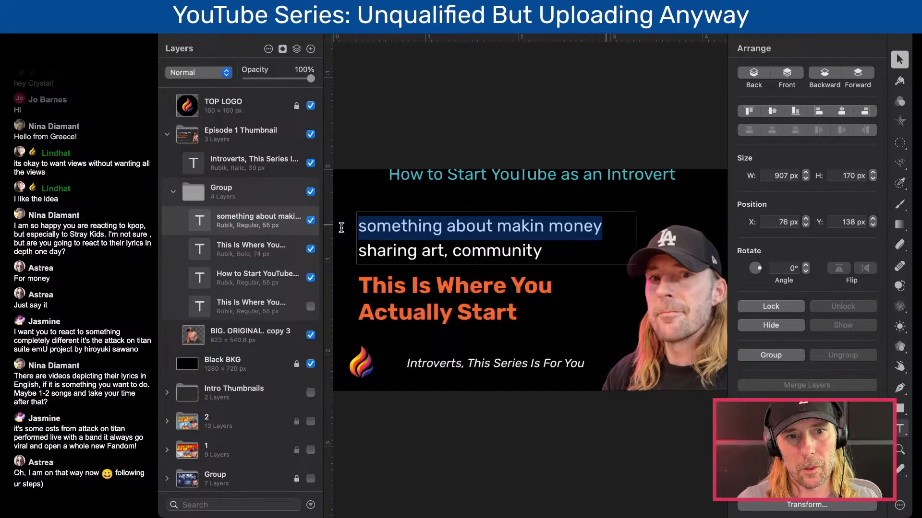
left_click(545, 234)
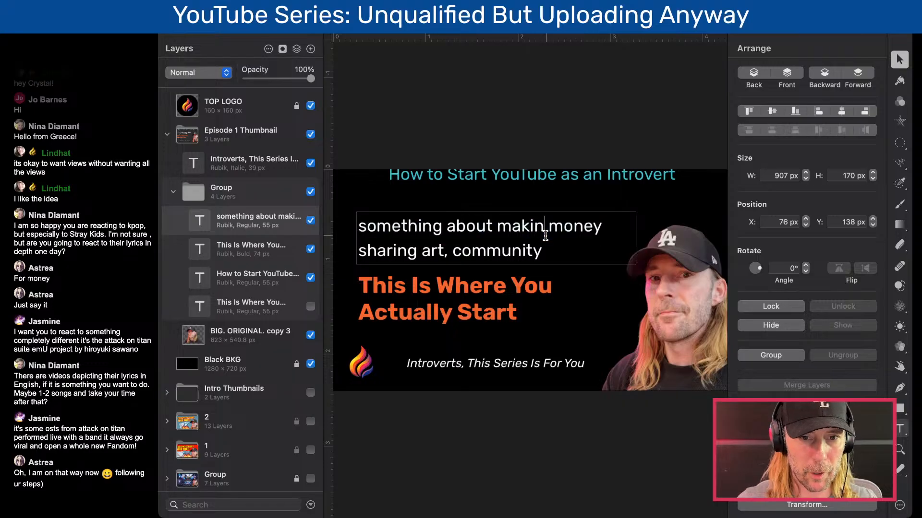
left_click_drag(606, 229, 361, 229)
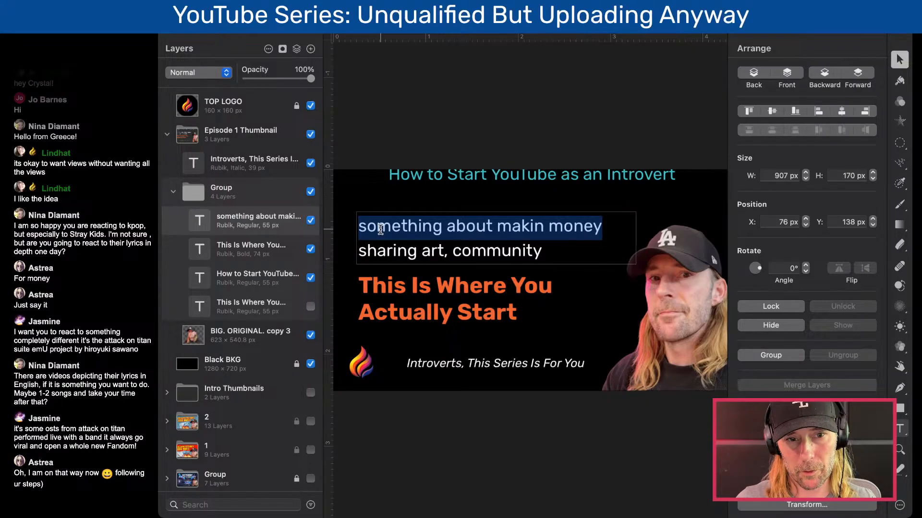
key("BackSpace")
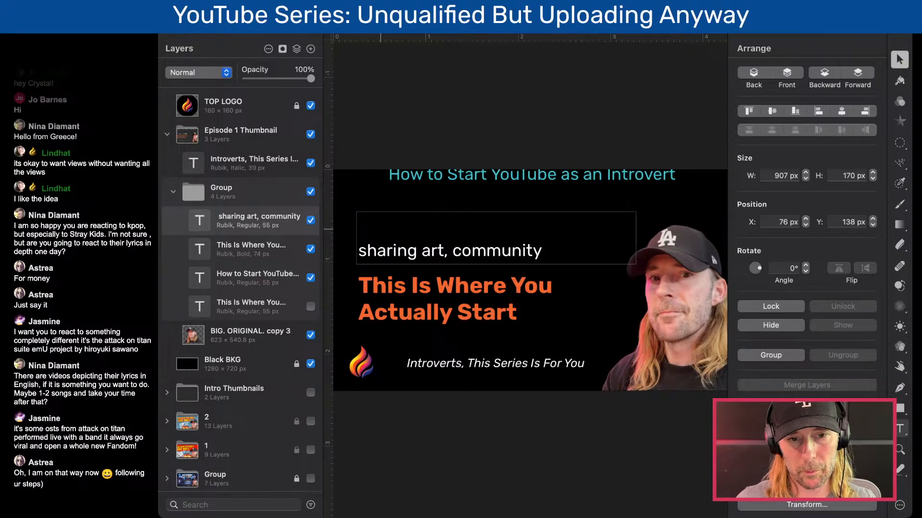
key("Down")
key("BackSpace")
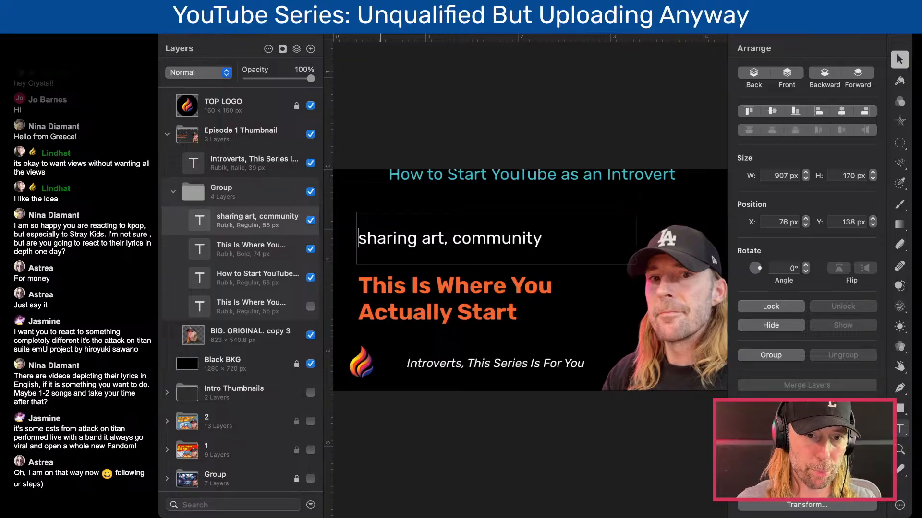
- Clear "sharing art, community" from the white text box above the orange headline
key("shift+Right")
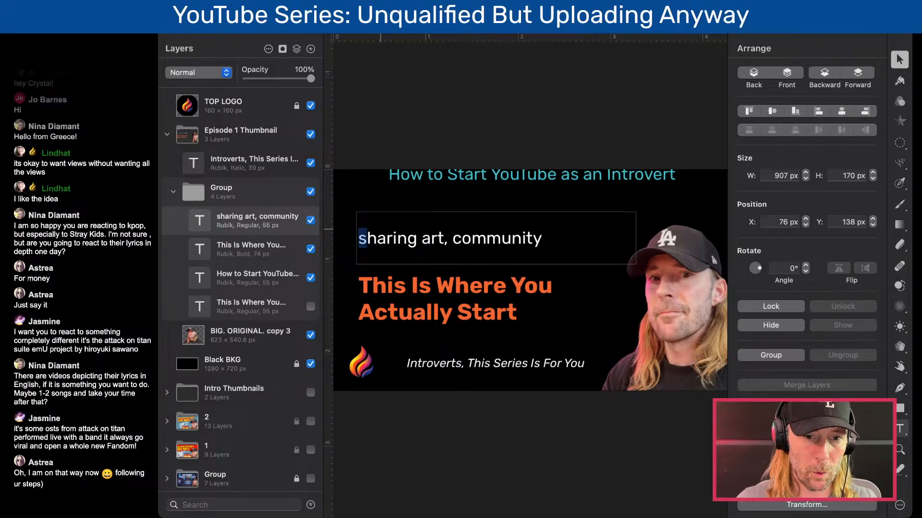
key("shift+super+Right")
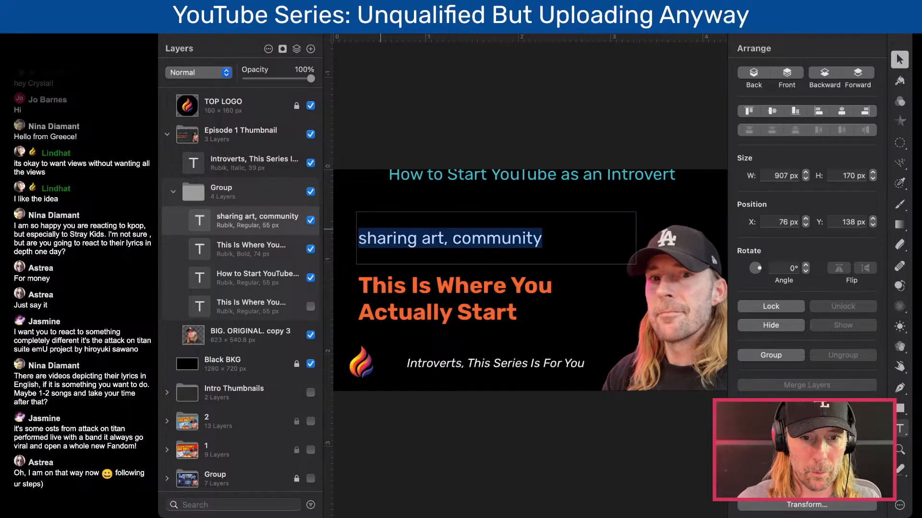
type("W")
key("BackSpace")
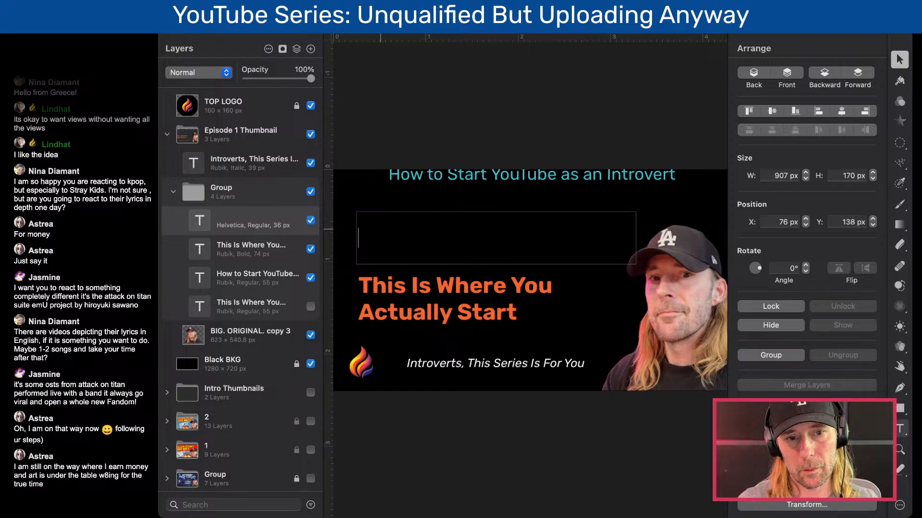
- Enter "I don't know where to start." in the white text box above the orange headline
type("I don't kn")
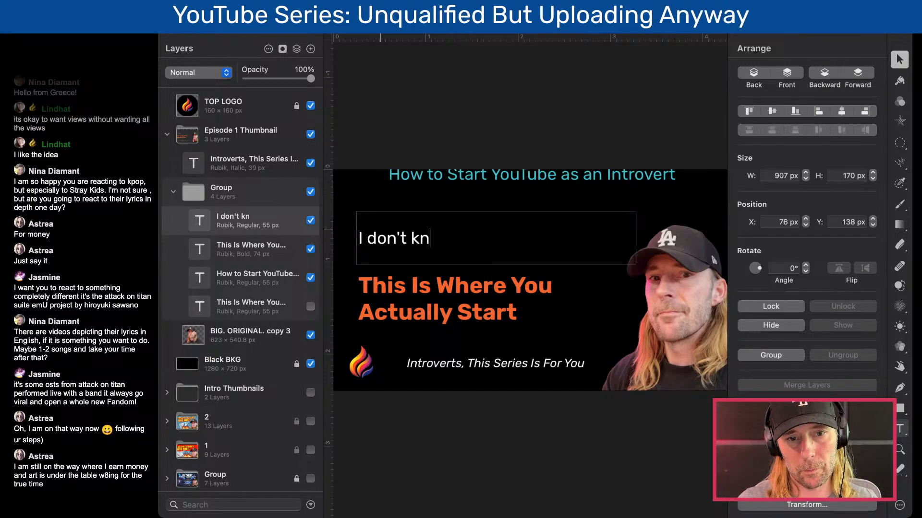
type("ow where to st")
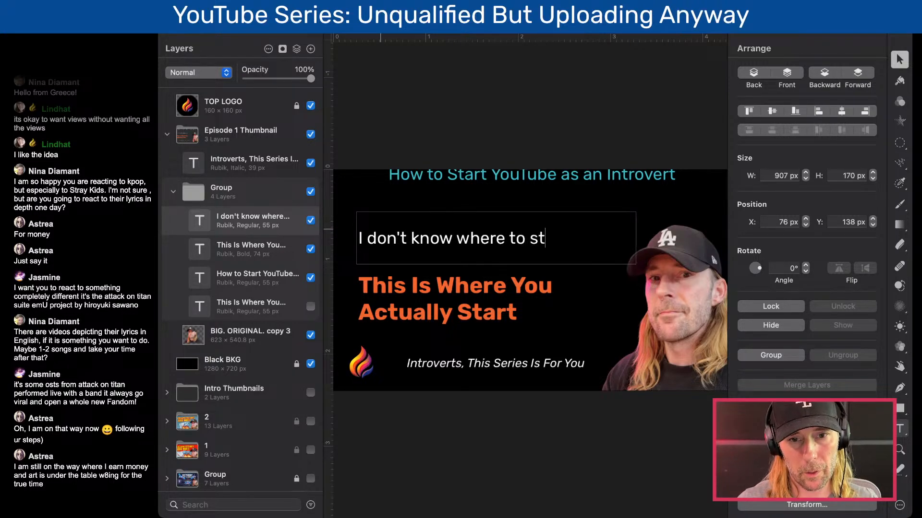
type("art.")
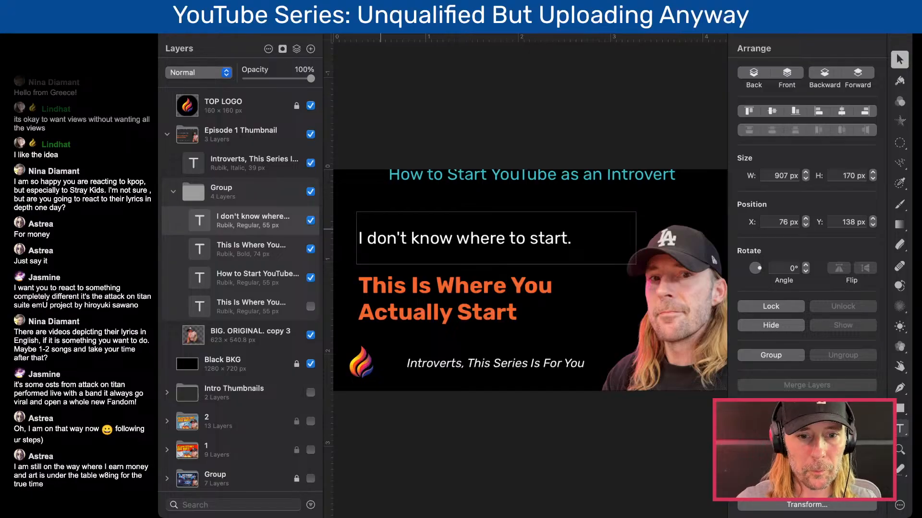
- Replace the white text above the orange headline with "Build a brand or"
double_click(501, 239)
triple_click(501, 239)
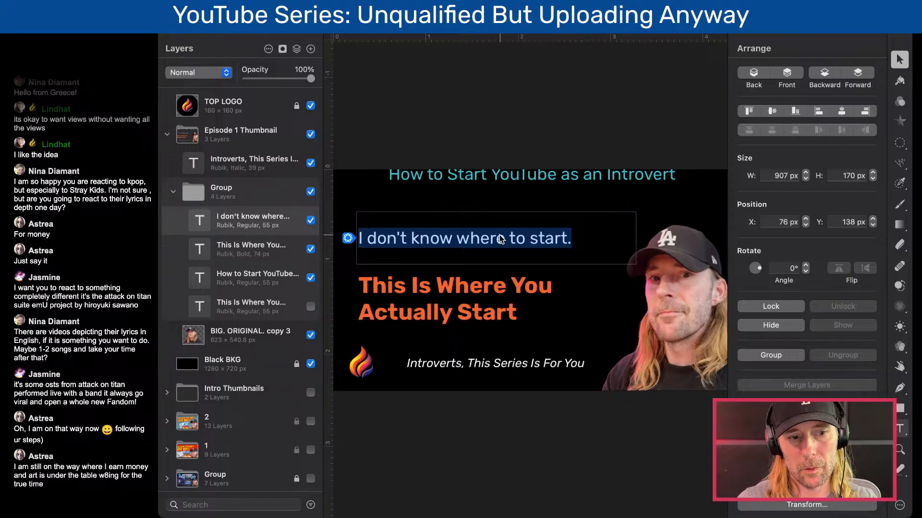
type("Built")
key("BackSpace")
type("d a brand")
key("super+Left")
key("Right")
key("Left")
key("super+shift+Right")
key("Right")
type("?")
key("BackSpace")
type("or")
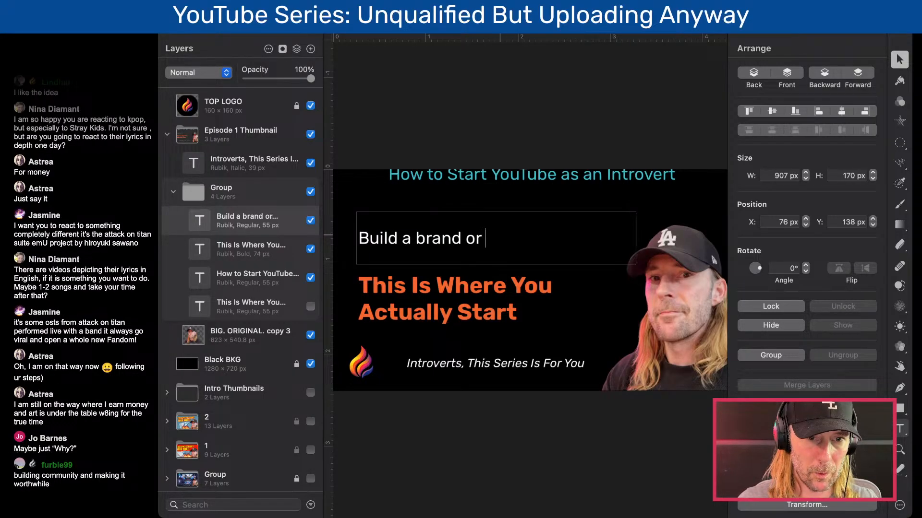
- Replace the white text above the orange headline with "Design a logo or hire an editor?"
left_click_drag(504, 240, 339, 233)
type("Design ")
type("my")
key("BackSpace")
key("BackSpace")
type("a logo or ")
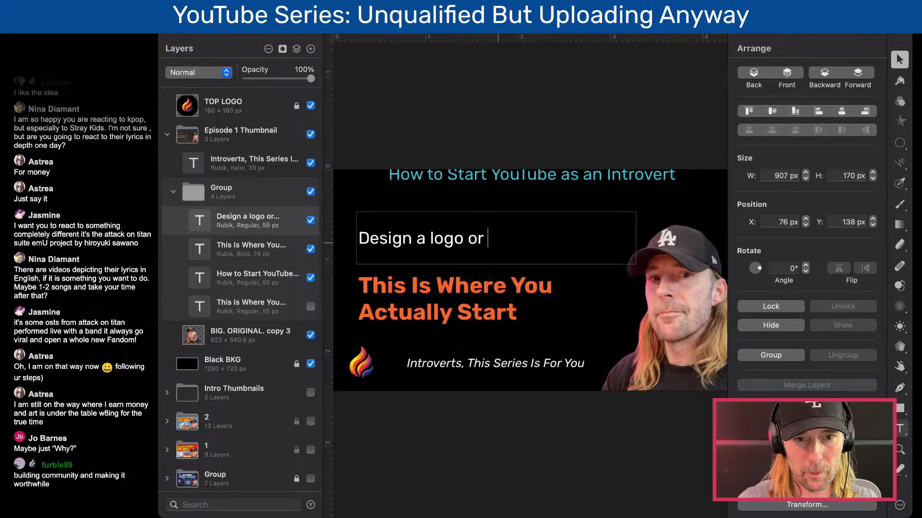
type("hire an en")
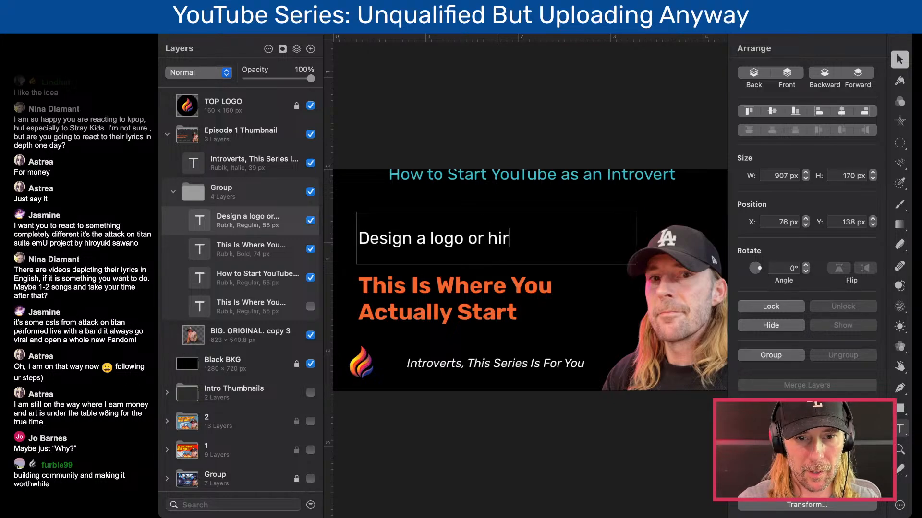
type("ditor?")
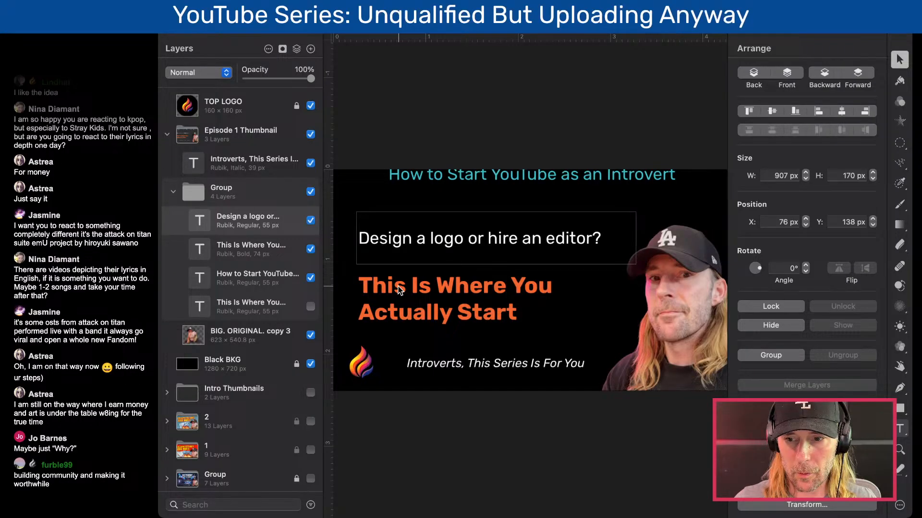
left_click(399, 201)
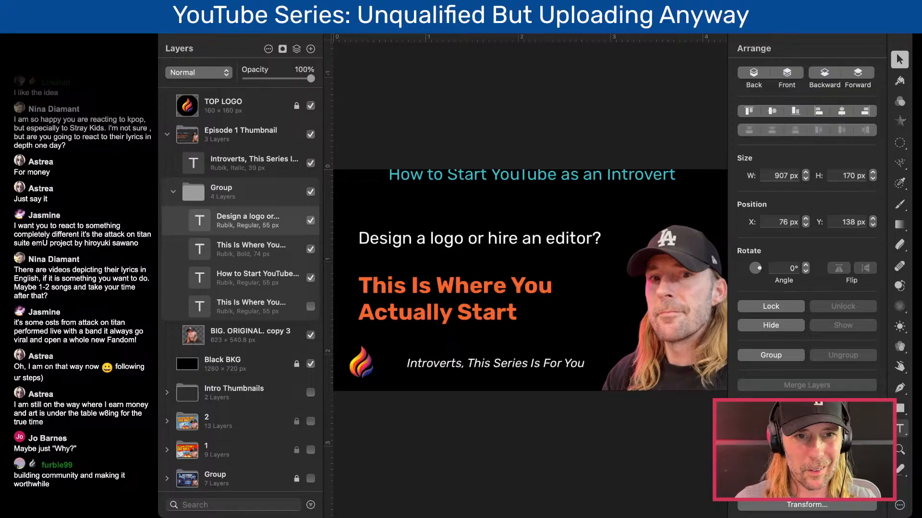
key("super+Tab")
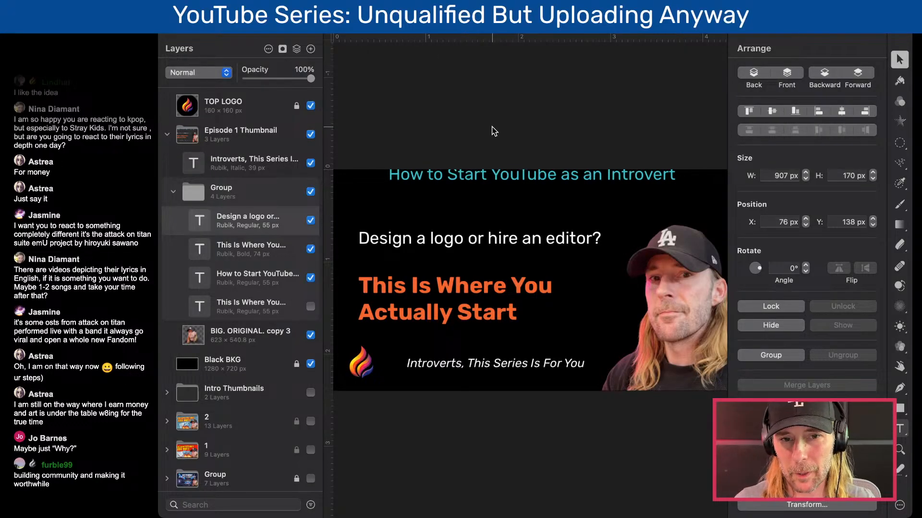
scroll(513, 195, "down", 3)
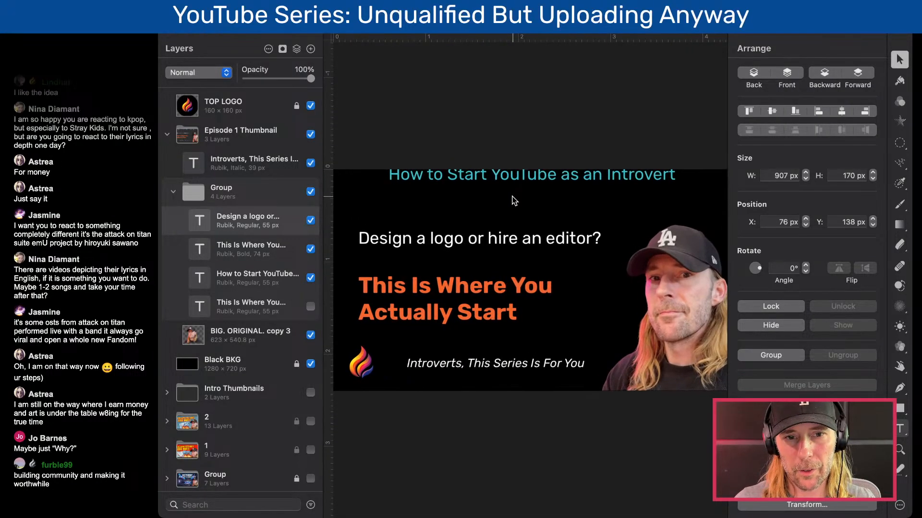
scroll(513, 196, "up", 3)
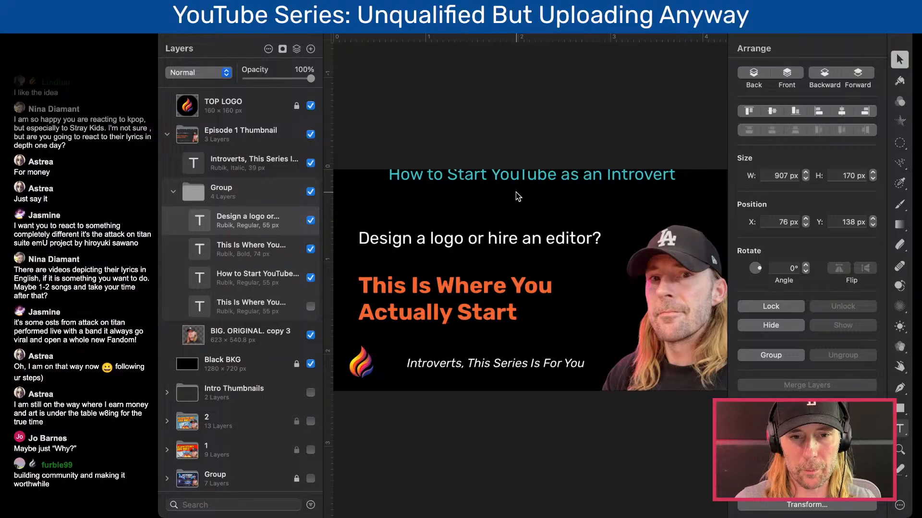
left_click(524, 176)
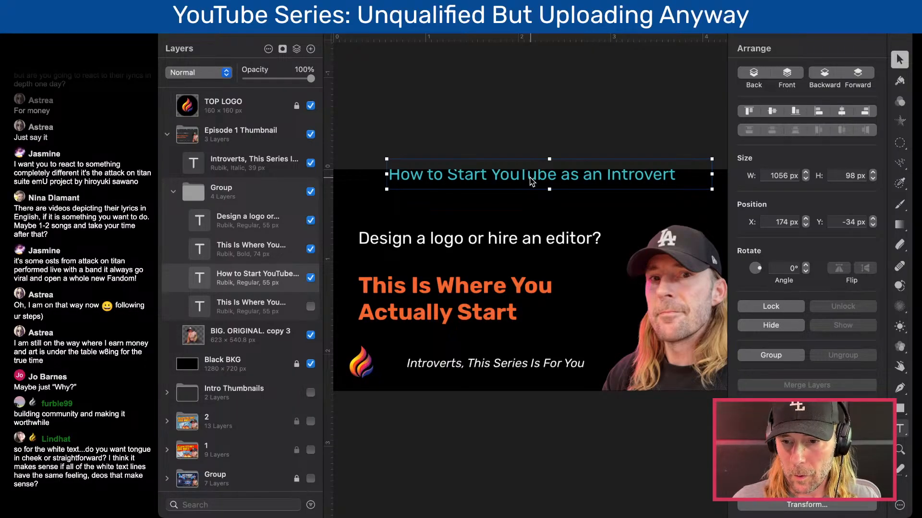
double_click(497, 245)
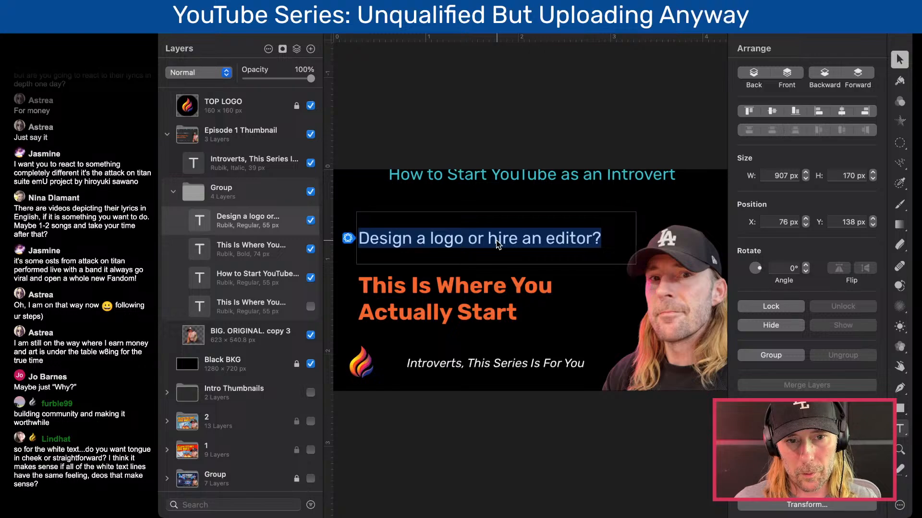
left_click(497, 243)
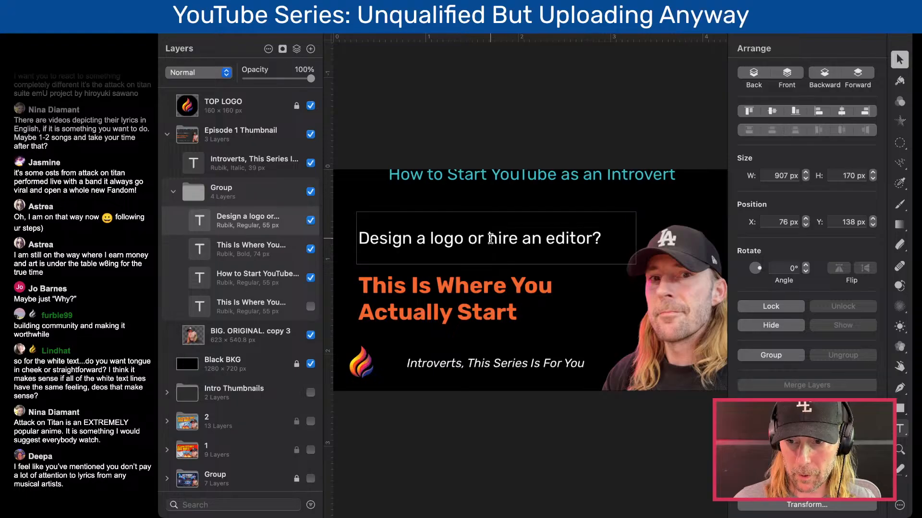
left_click(468, 190)
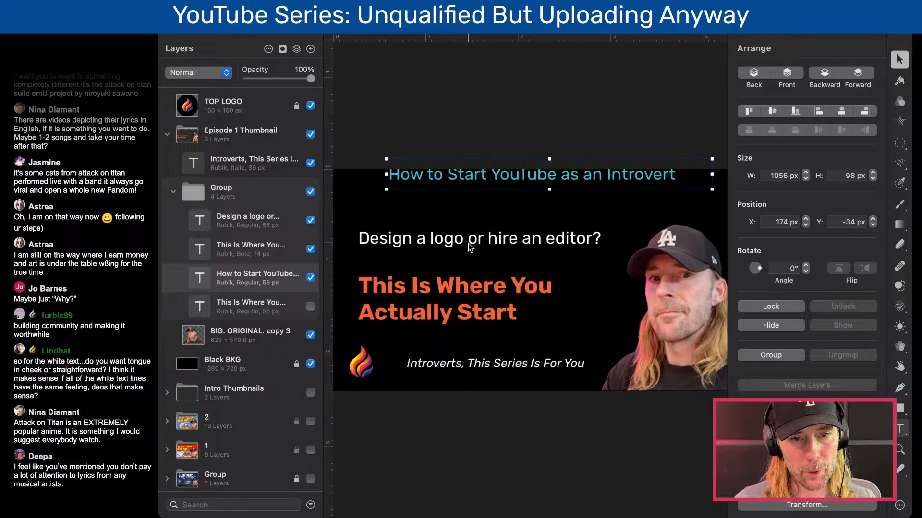
- Reword the start of the white text to "Should I design a logo" in place of "Design a logo"
left_click(427, 243)
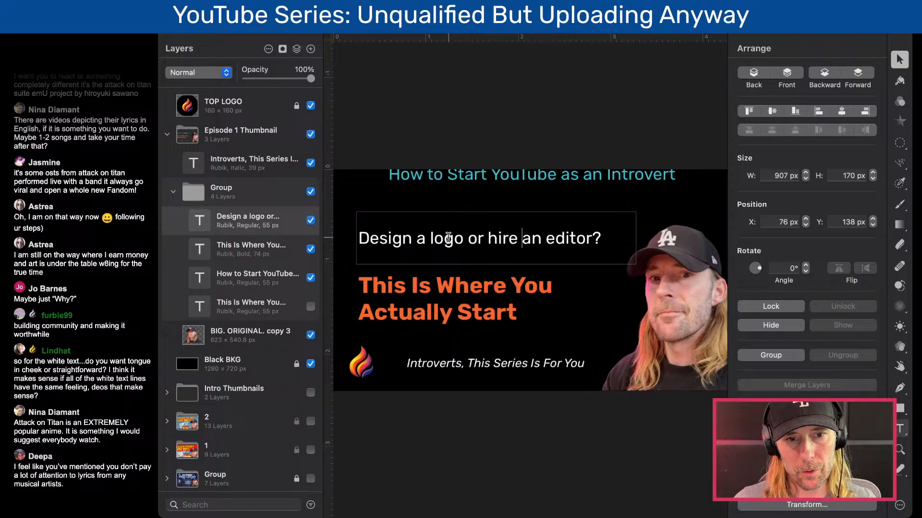
left_click_drag(371, 238, 351, 239)
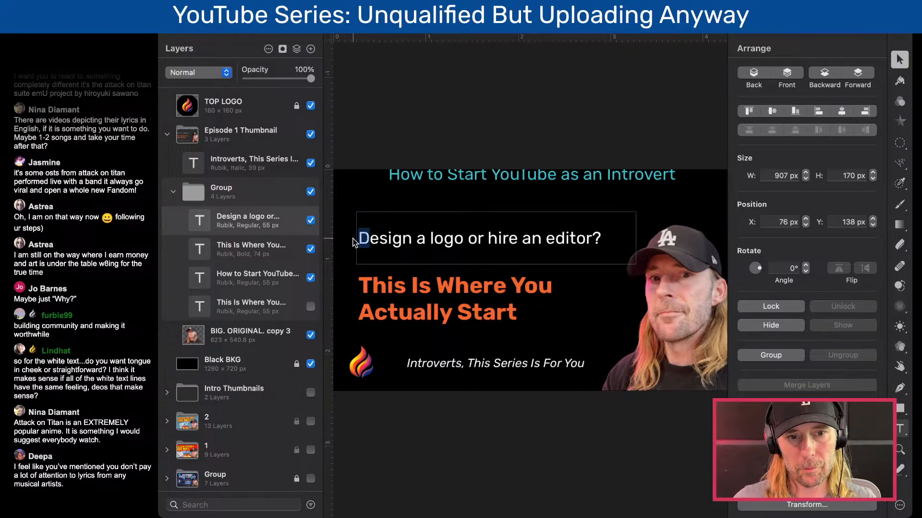
type("Shoul")
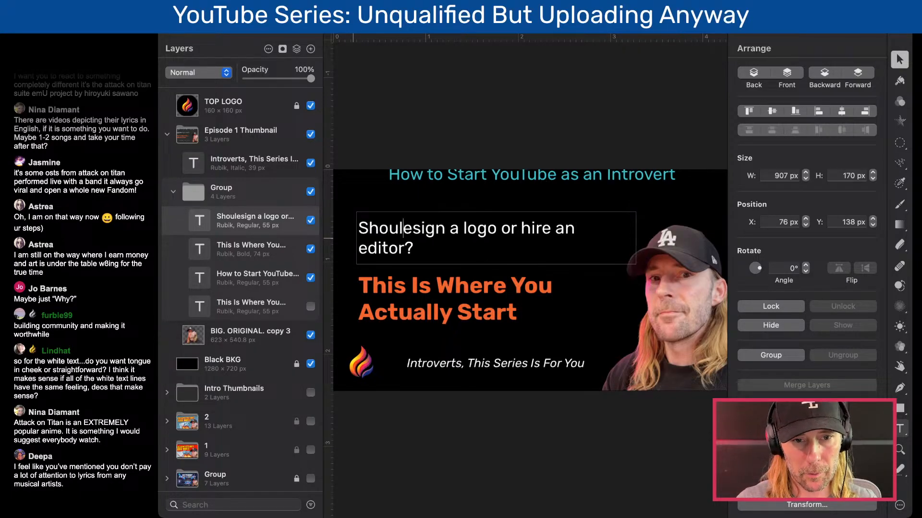
type("d I d")
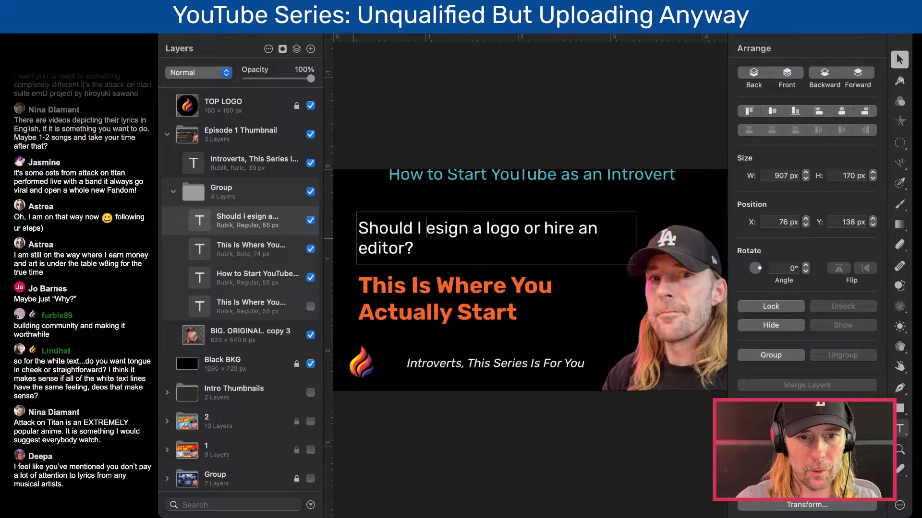
key("Right")
key("Right")
key("Right")
key("Right")
key("Right")
key("Right")
key("Right")
key("Right")
key("Right")
key("Right")
key("Right")
key("Right")
key("Right")
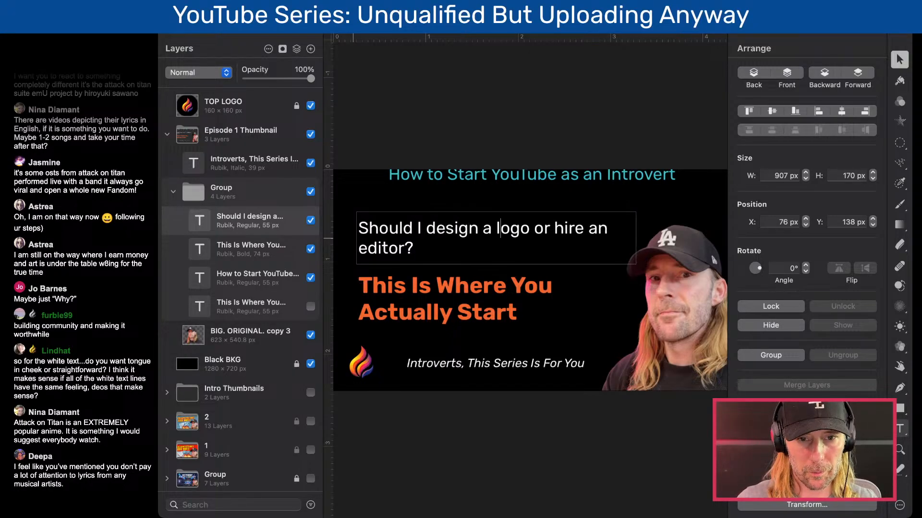
- Split the white text into two lines reading "Should I design a logo?" and "Should I hire an editor?"
key("Left")
type("?")
key("Right")
key("shift+Right")
key("shift+Right")
type("Sho")
key("BackSpace")
key("BackSpace")
key("BackSpace")
key("Return")
type("Should I")
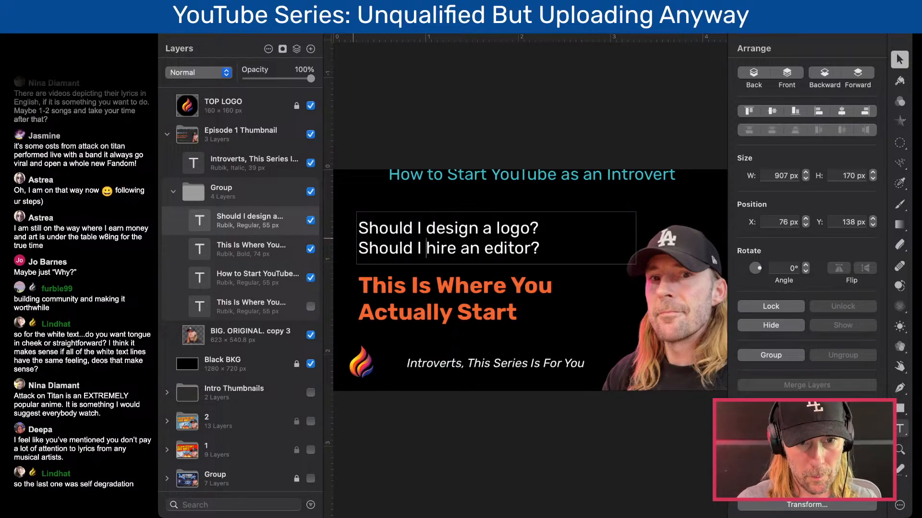
key("Down")
left_click(353, 139)
left_click(450, 239)
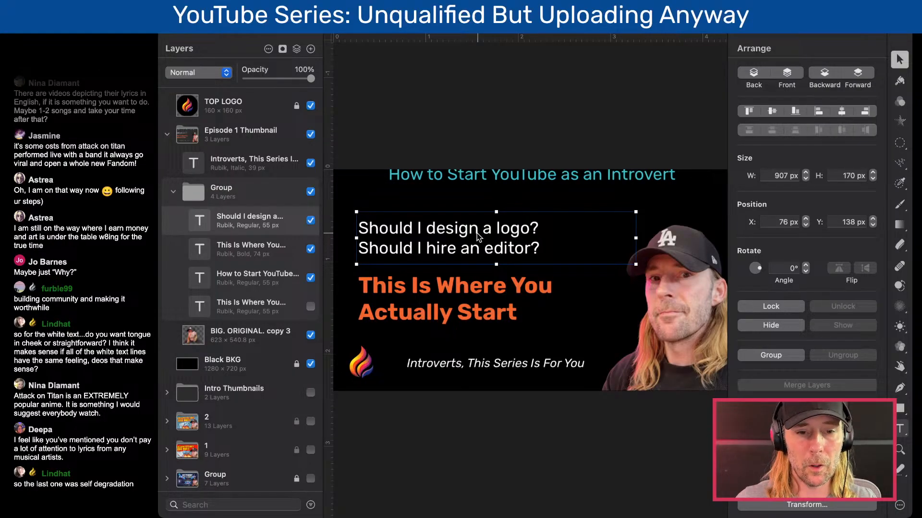
- Change "hire an editor" in the white text's second line to "pick a channel name"
left_click(460, 243)
left_click_drag(429, 249, 532, 247)
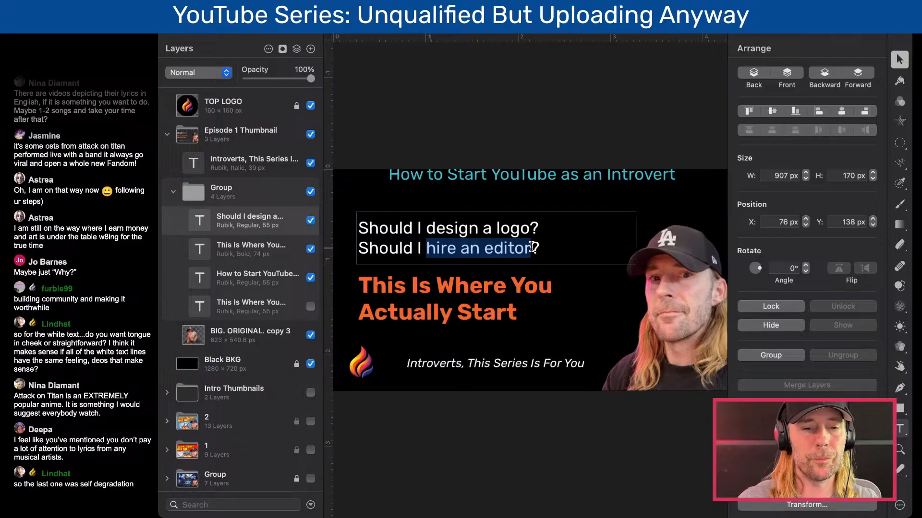
type("P")
key("BackSpace")
type("pick")
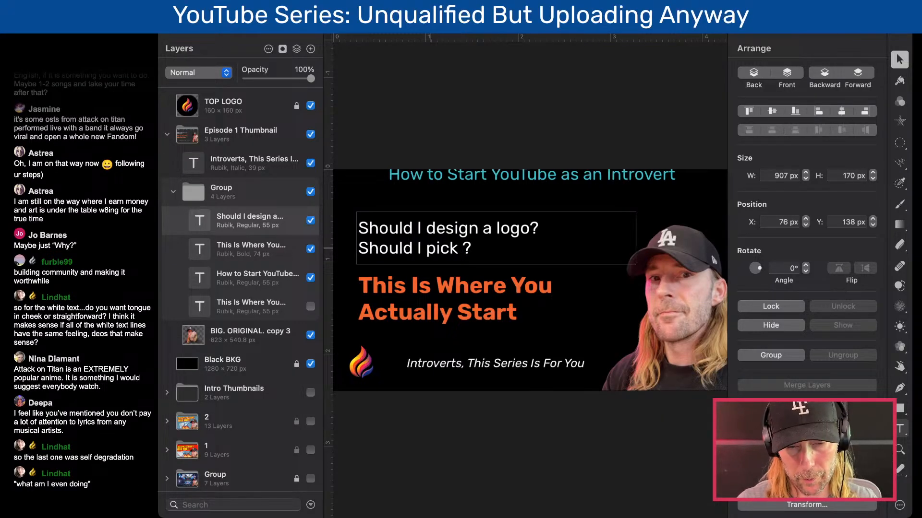
type(" a channel ")
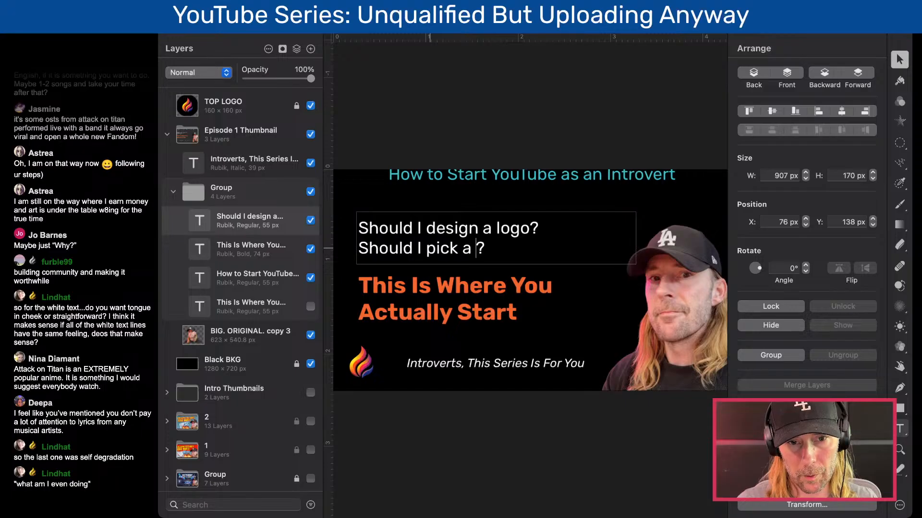
type("name")
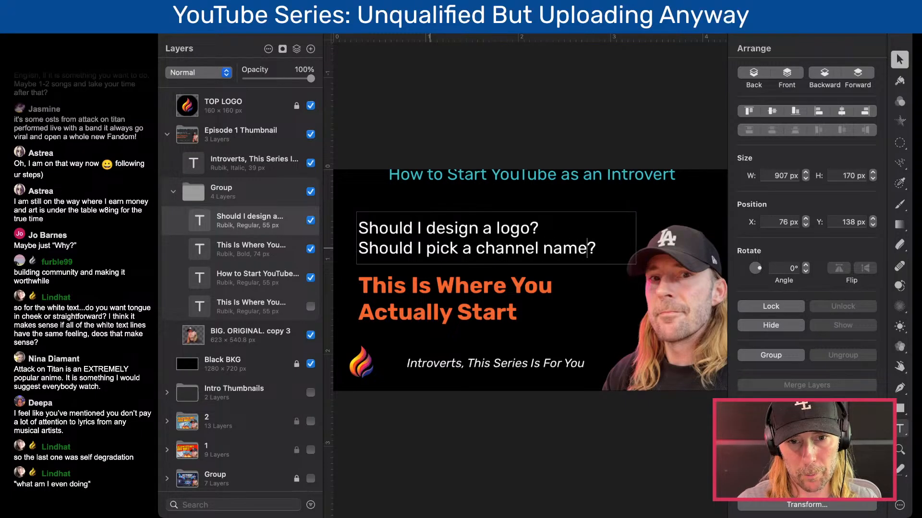
- Move the white text box down toward the orange headline, to a Y position of 164 px
left_click(538, 114)
left_click_drag(509, 248, 510, 259)
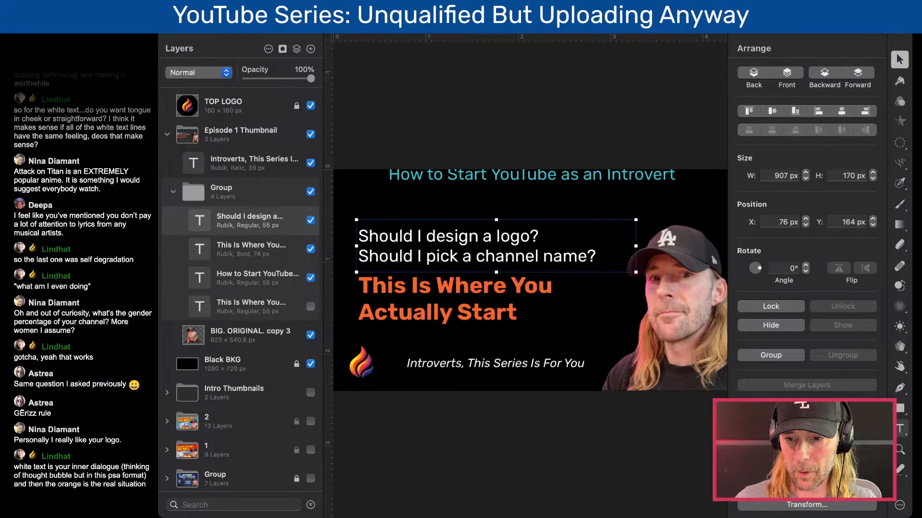
left_click(500, 319)
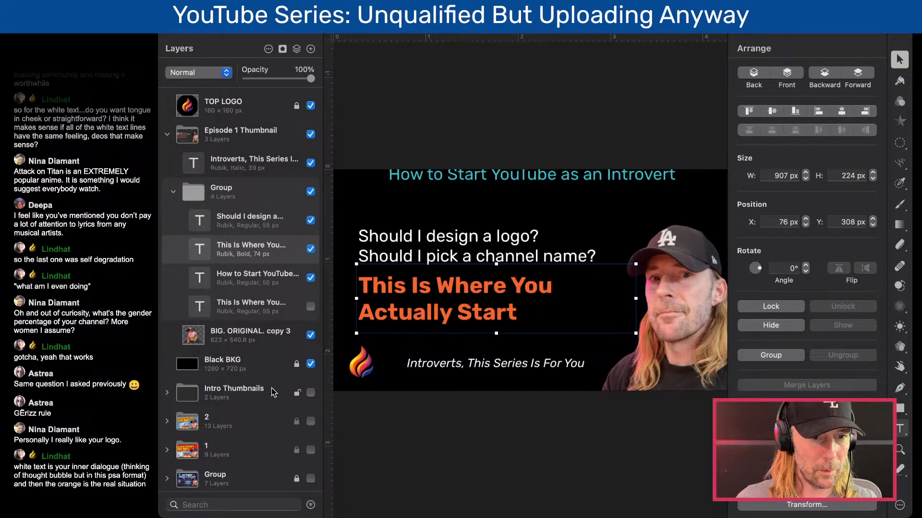
- Collapse and hide the Episode 1 Thumbnail group, show Intro Thumbnails with VERSION 2, and hide Black BKG to view that intro design
left_click(166, 130)
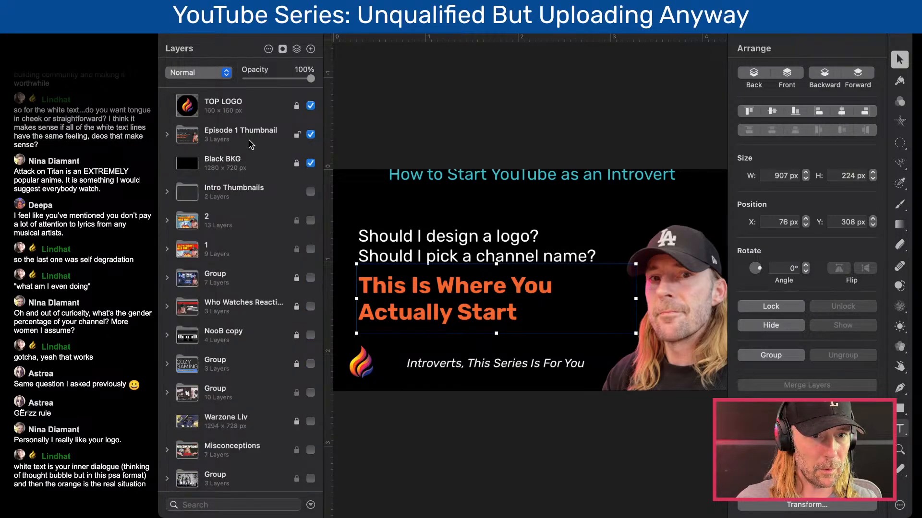
left_click(311, 134)
left_click(310, 193)
left_click(167, 191)
left_click(311, 221)
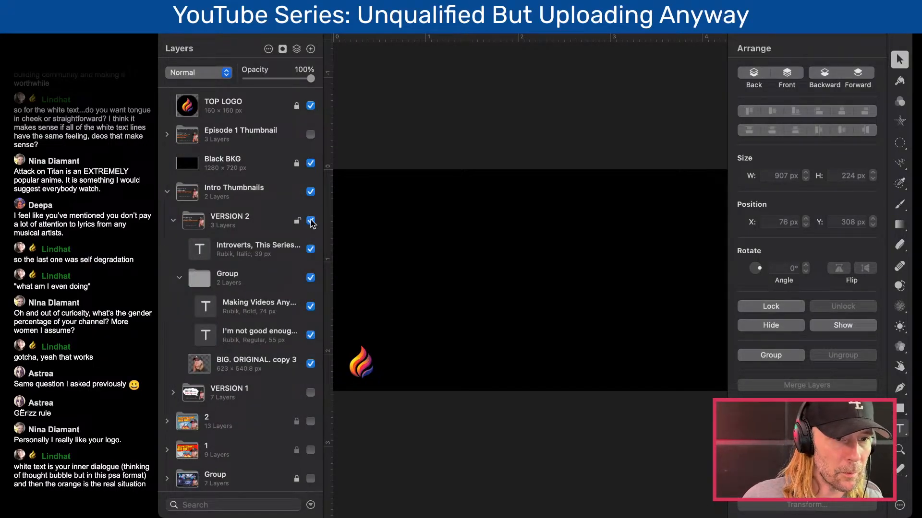
left_click(311, 163)
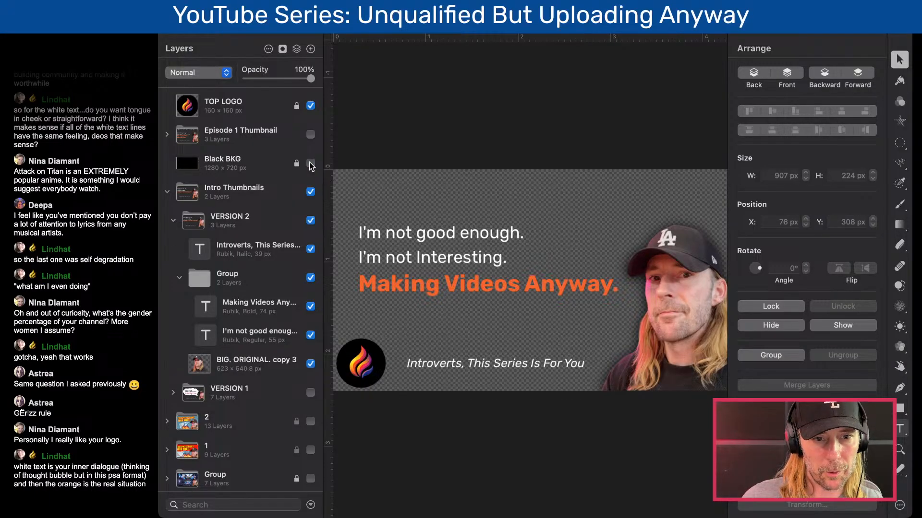
- Show the Black BKG layer and the Episode 1 Thumbnail group again, with the Intro Thumbnails group collapsed
left_click(311, 163)
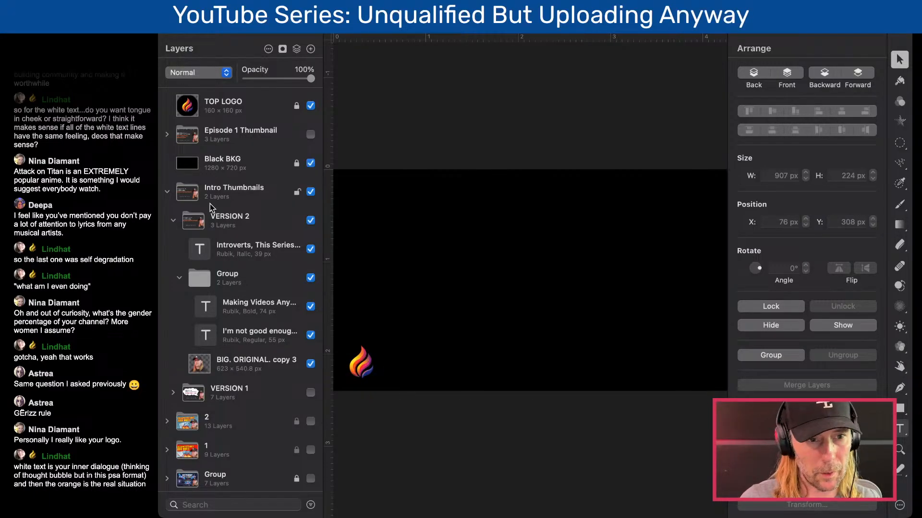
left_click(167, 192)
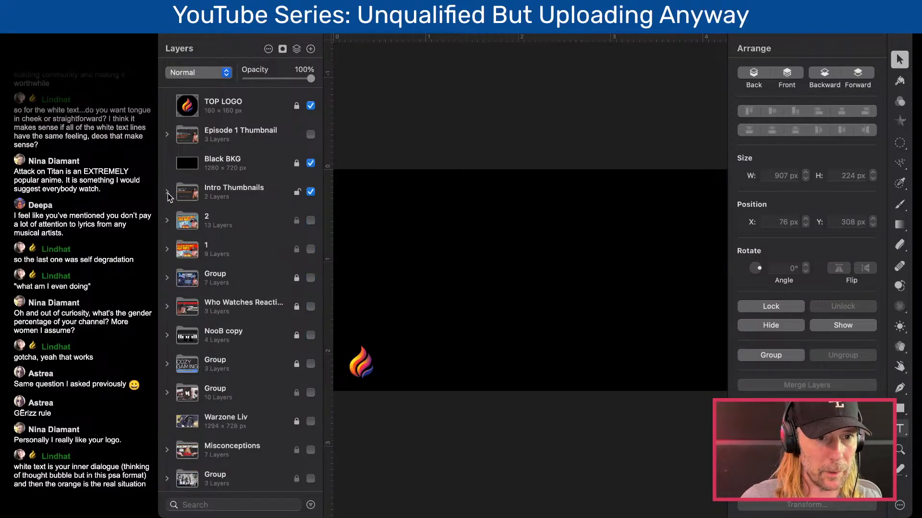
left_click(310, 135)
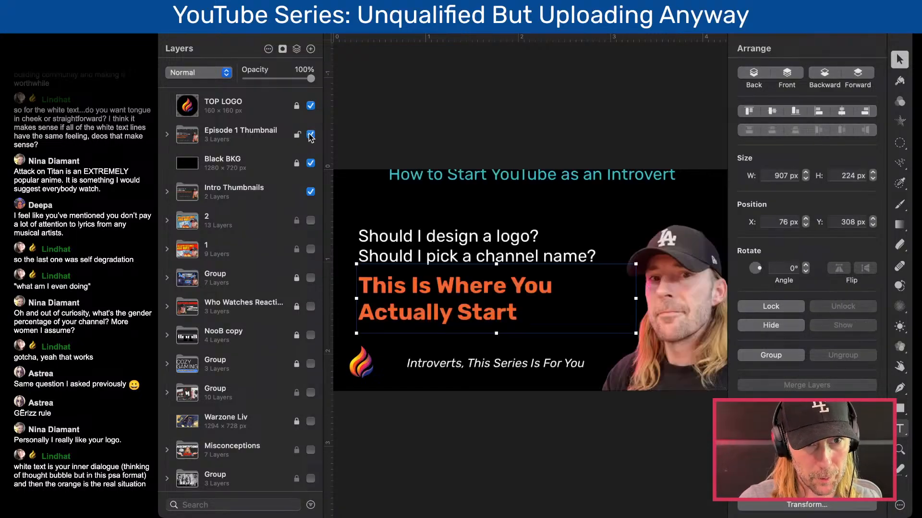
- Move the "How to Start YouTube as an Introvert" text layer out of the inner group to the top of the Episode 1 Thumbnail group
left_click(510, 249)
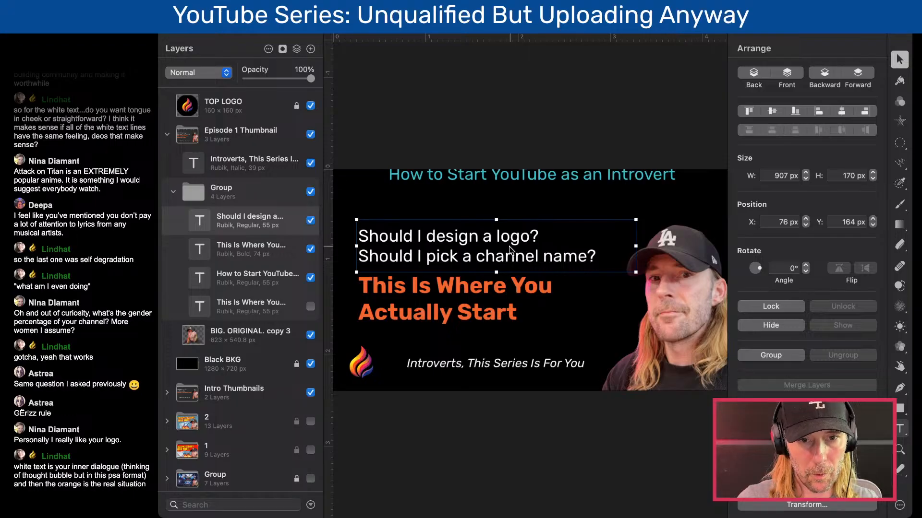
left_click(561, 184)
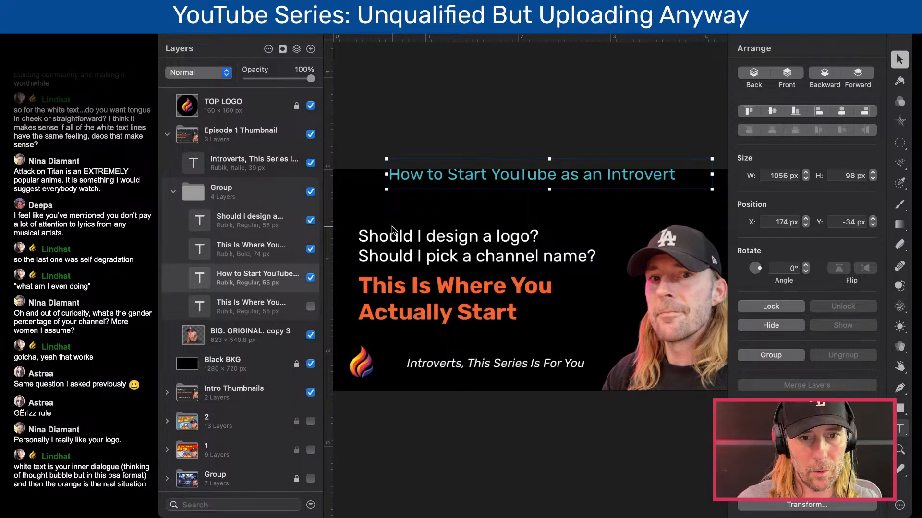
left_click(311, 164)
left_click(311, 163)
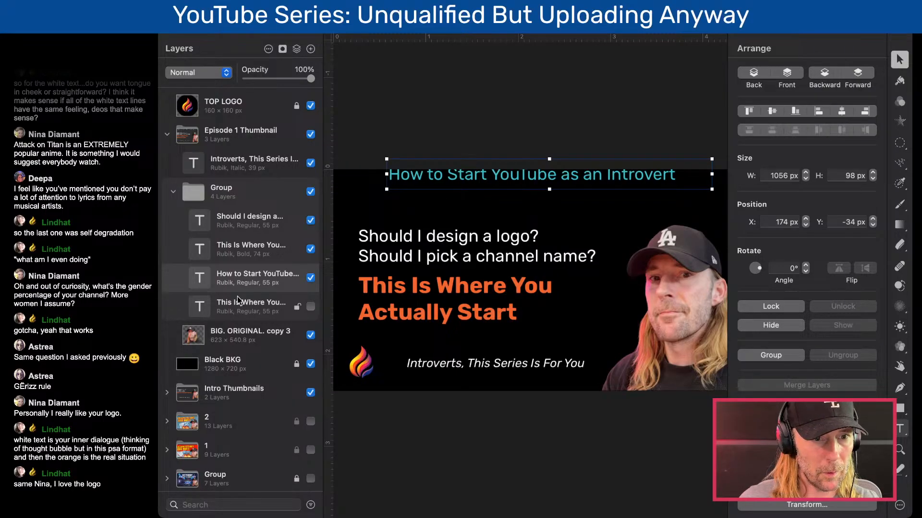
left_click_drag(228, 277, 243, 158)
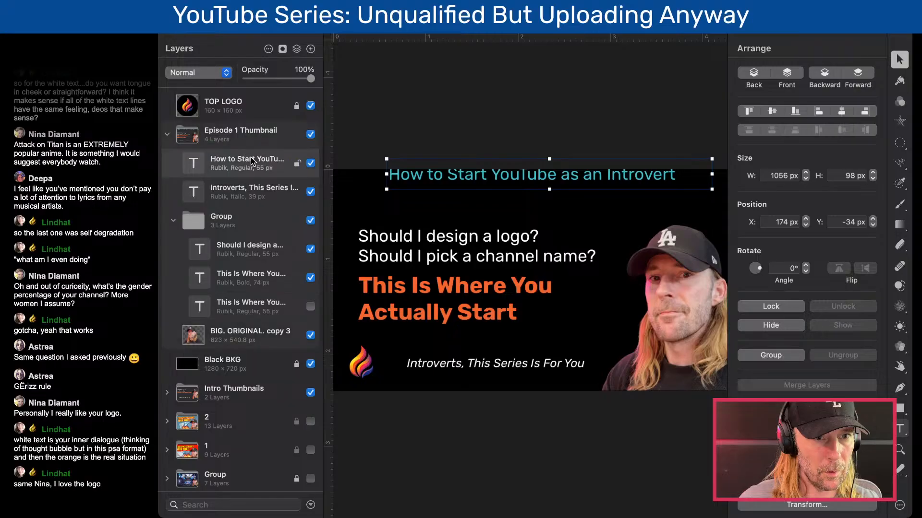
- Move the "Introverts, This Series Is For You" layer into the inner text group and hide the teal title layer
left_click_drag(246, 230, 245, 230)
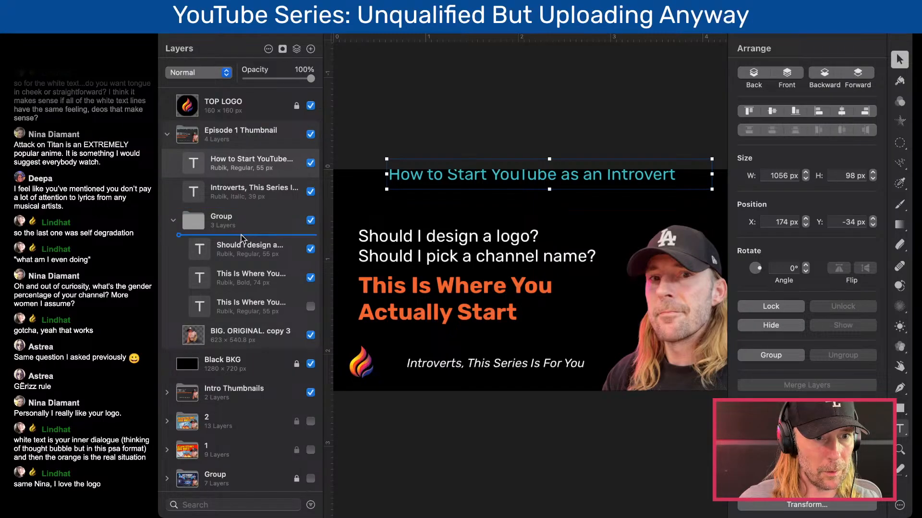
left_click(311, 164)
left_click(311, 163)
left_click(311, 163)
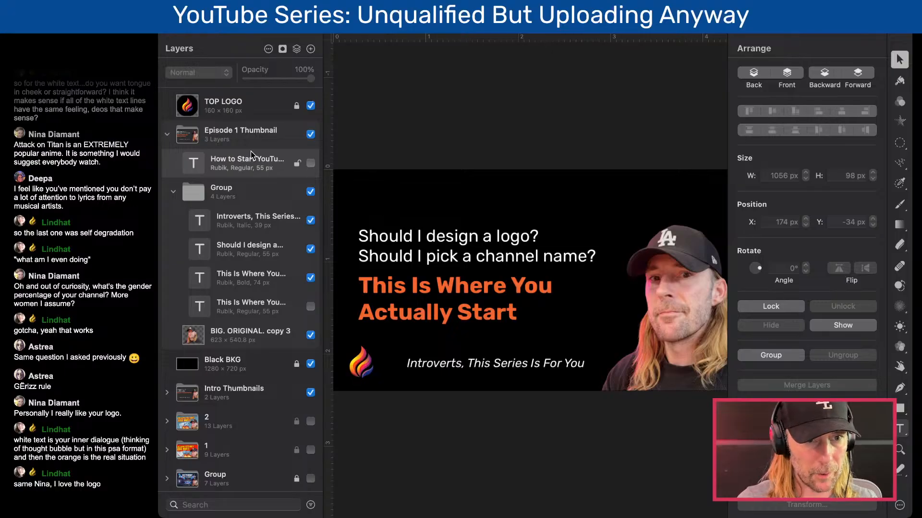
- Select the white question text and orange headline together and nudge them until the white text sits at X 86 px, Y 124 px
left_click(445, 241)
left_click(452, 286, "shift")
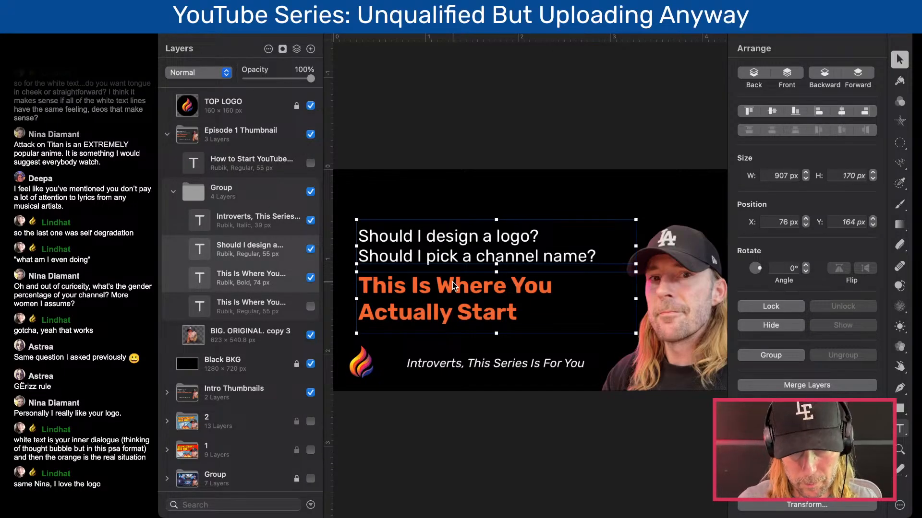
key("shift+Up")
key("shift+Up")
key("shift+Up")
key("shift+Up")
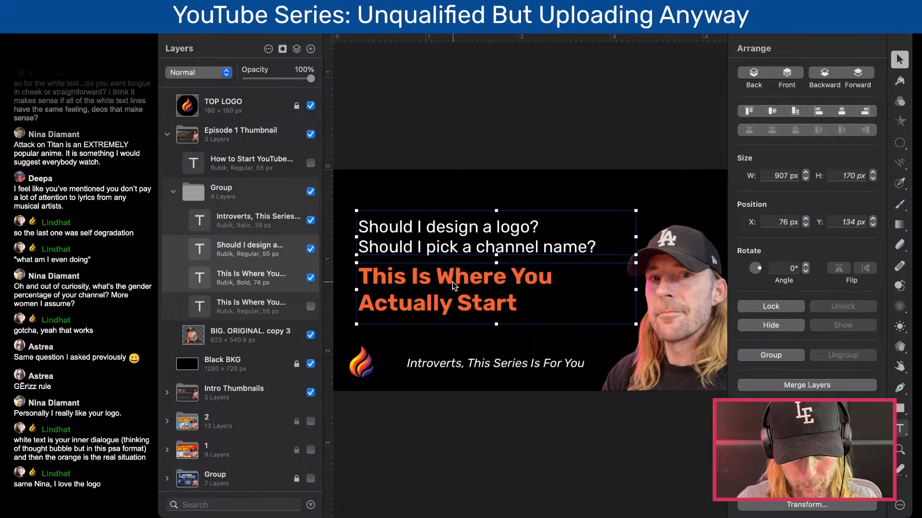
key("shift+Right")
key("shift+Down")
key("shift+Down")
key("shift+Down")
key("shift+Down")
key("shift+Down")
key("shift+Down")
key("shift+Down")
key("shift+Down")
key("shift+Down")
key("shift+Down")
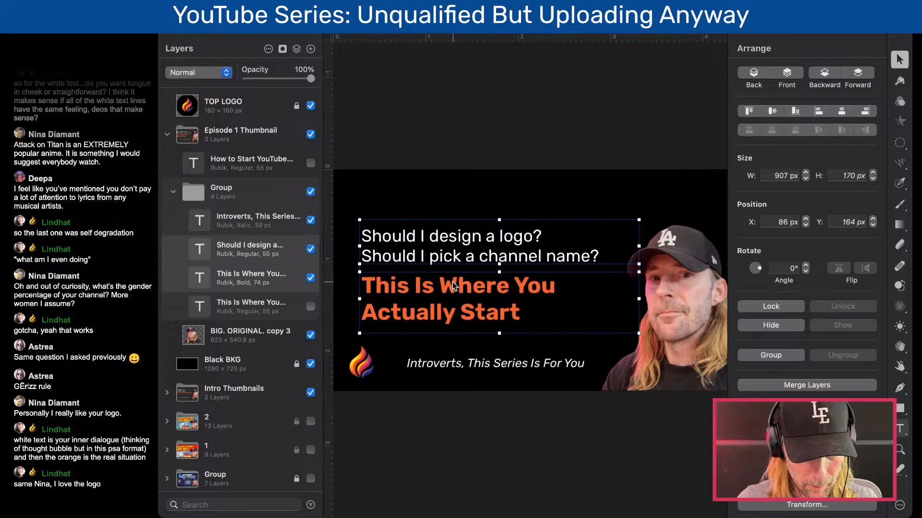
key("shift+Up")
key("shift+Up")
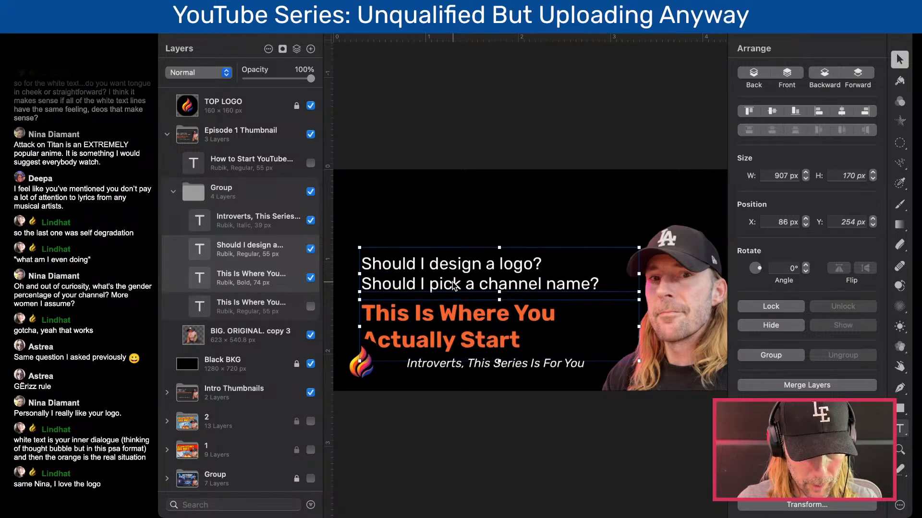
key("shift+Up")
key("shift+Up")
key("shift+Up")
key("shift+Up")
key("shift+Up")
key("shift+Up")
key("shift+Up")
key("shift+Up")
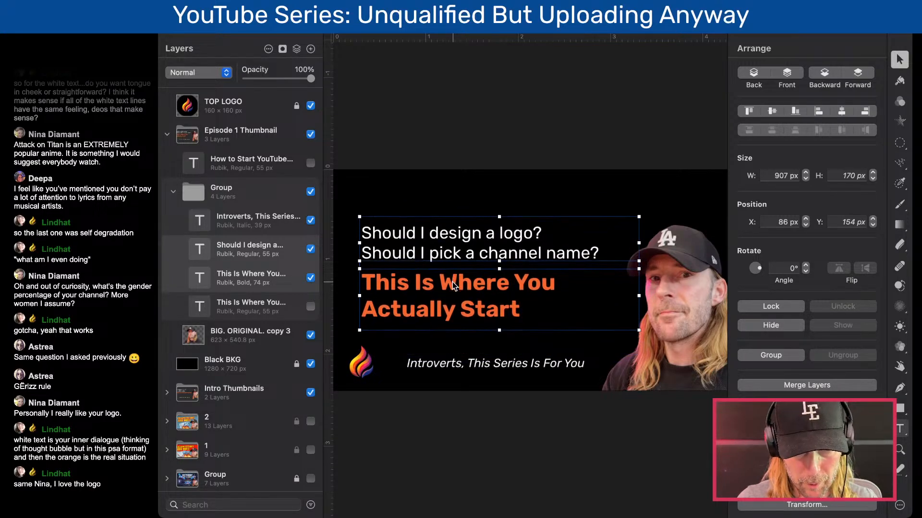
key("shift+Up")
key("shift+Up")
key("shift+Down")
key("shift+Down")
left_click(499, 136)
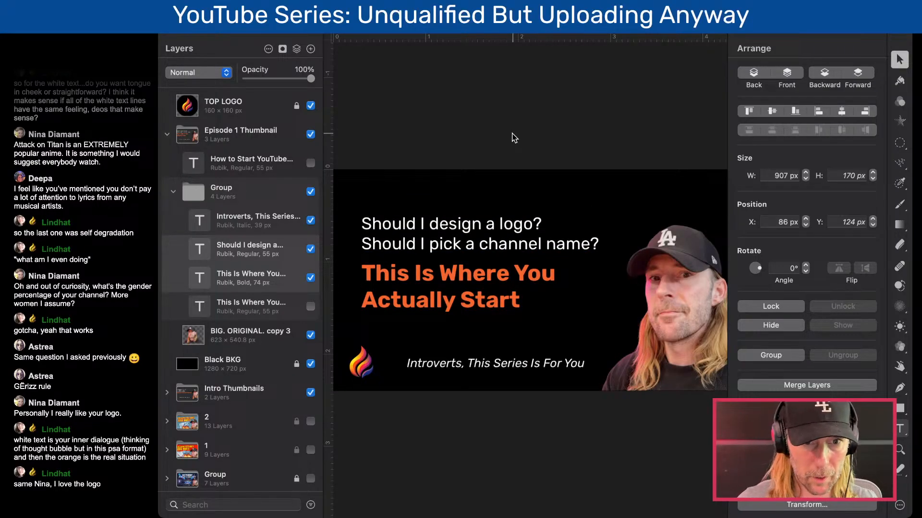
- Shift the white question text and orange headline together to the right, to an X position of 106 px
left_click(491, 248)
key("shift+Right")
key("shift+Right")
left_click(450, 131)
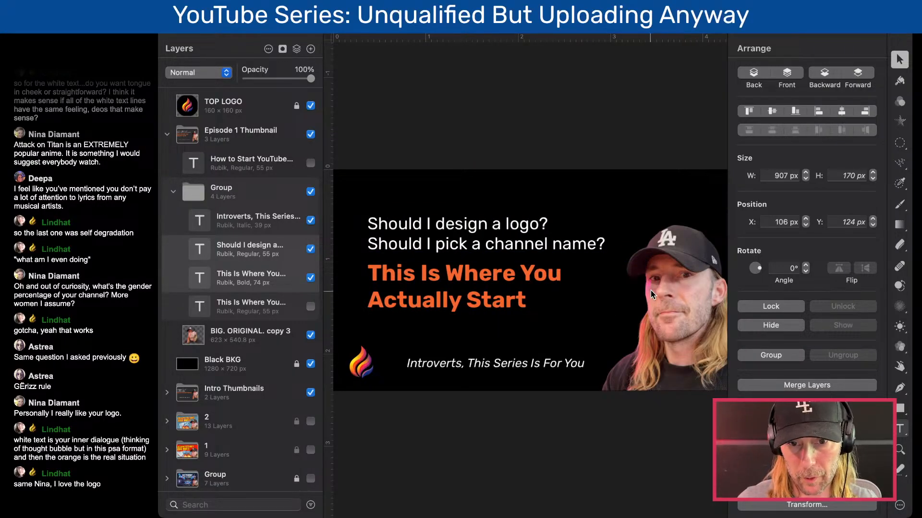
- Collapse the Episode 1 Thumbnail group and its inner group, duplicate the thumbnail group above itself, and hide the original
left_click(172, 193)
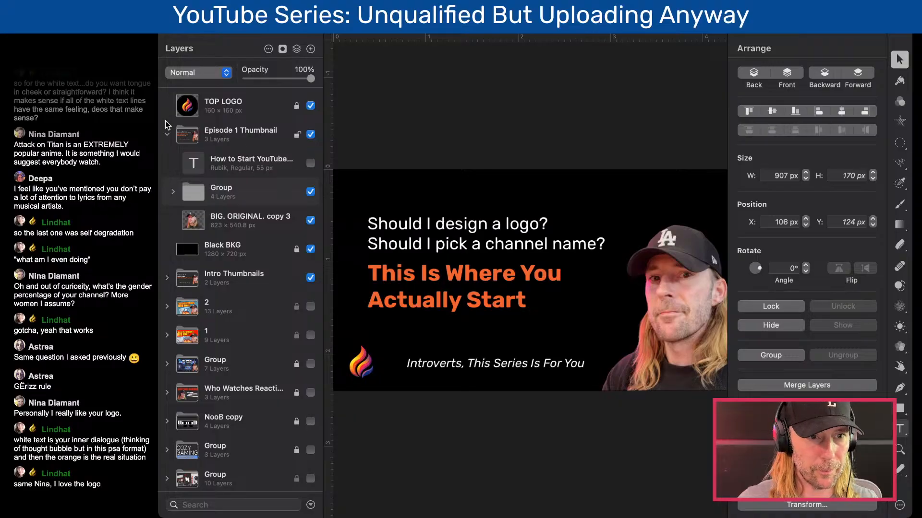
left_click(168, 135)
left_click_drag(232, 136, 216, 119)
left_click(311, 163)
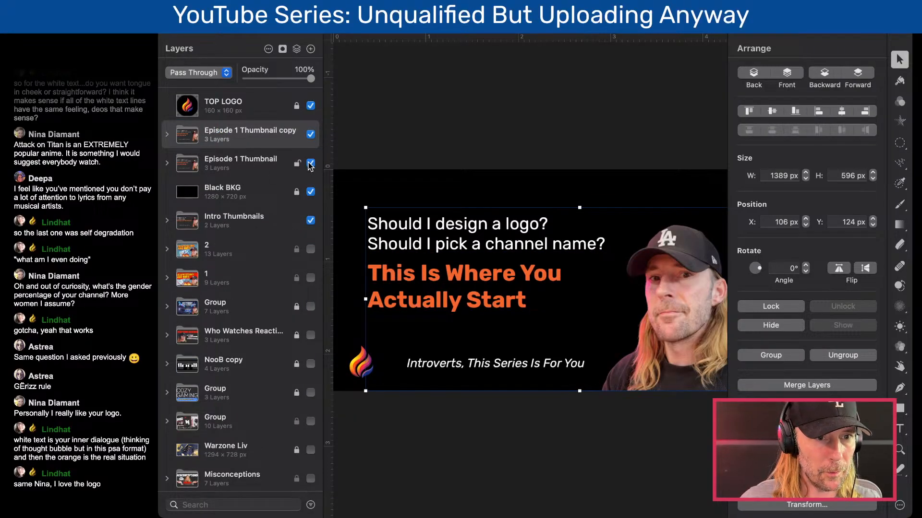
- Rename the duplicated thumbnail group "Episode 2 Thumbnail"
double_click(239, 131)
double_click(237, 131)
type("2")
key("super+Right")
key("BackSpace")
key("BackSpace")
key("BackSpace")
key("BackSpace")
key("BackSpace")
key("Return")
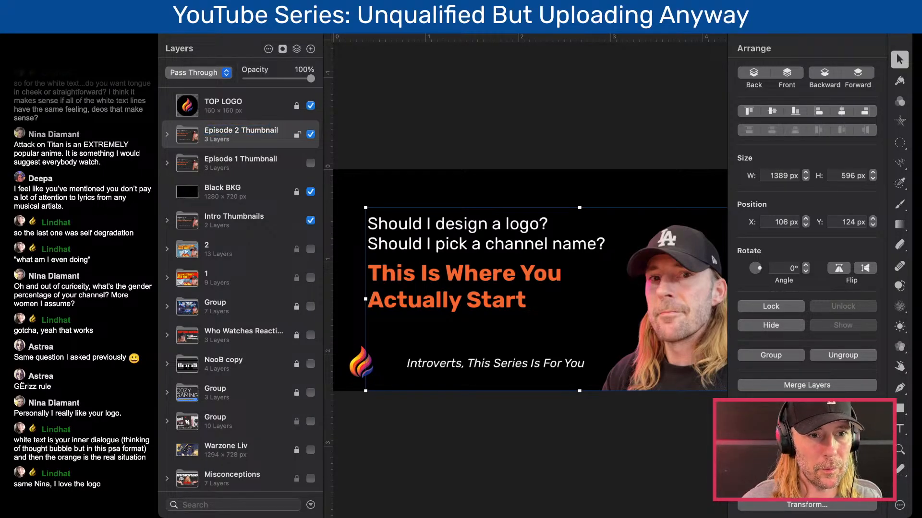
- Expand the Episode 2 Thumbnail group and ungroup its inner text group
left_click(166, 134)
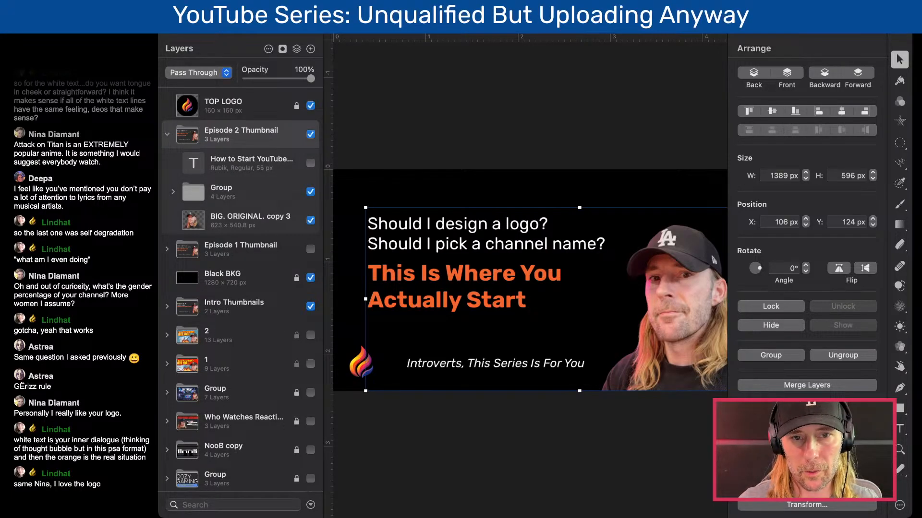
left_click(240, 162)
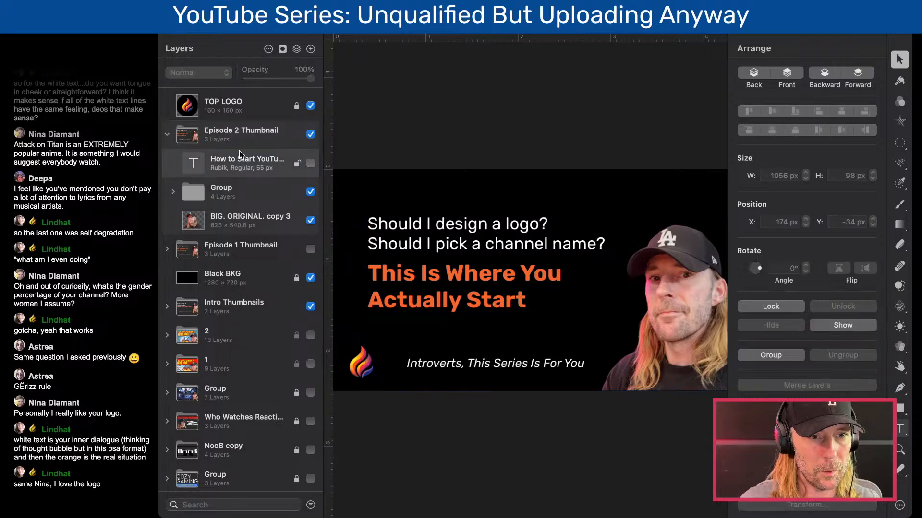
left_click(196, 194)
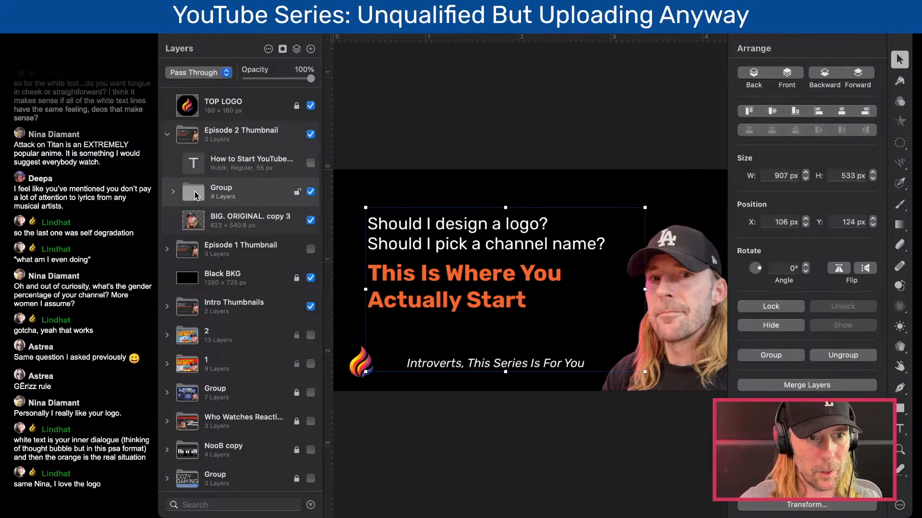
right_click(197, 194)
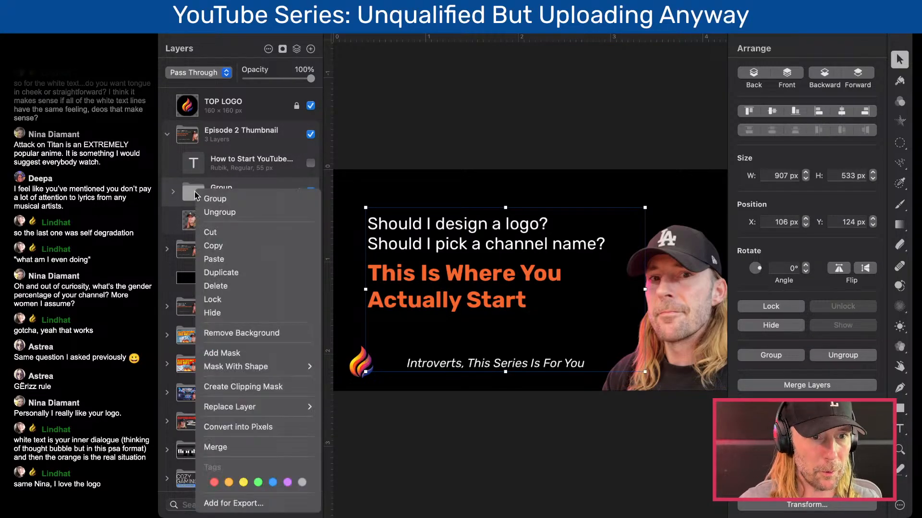
left_click(217, 213)
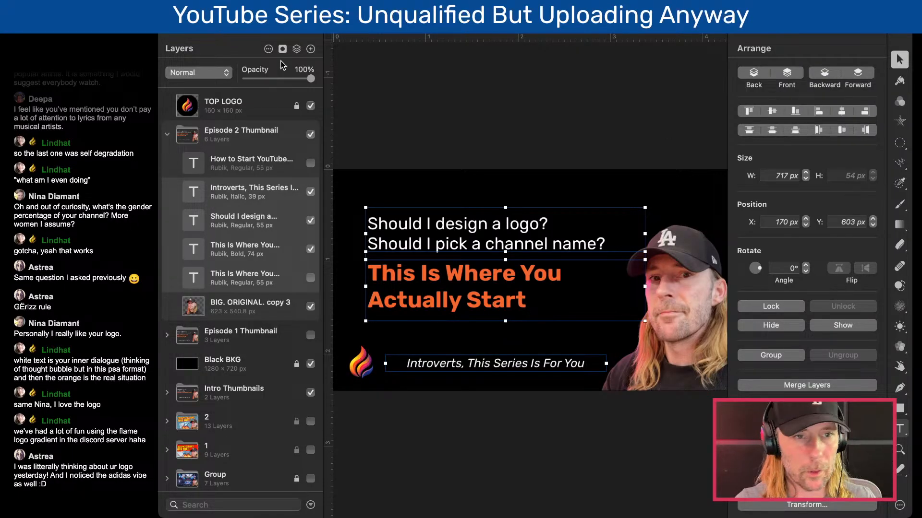
- Show the teal title in the Episode 2 Thumbnail and move it fully onto the canvas, to X 170 px, Y 0 px
left_click(248, 31)
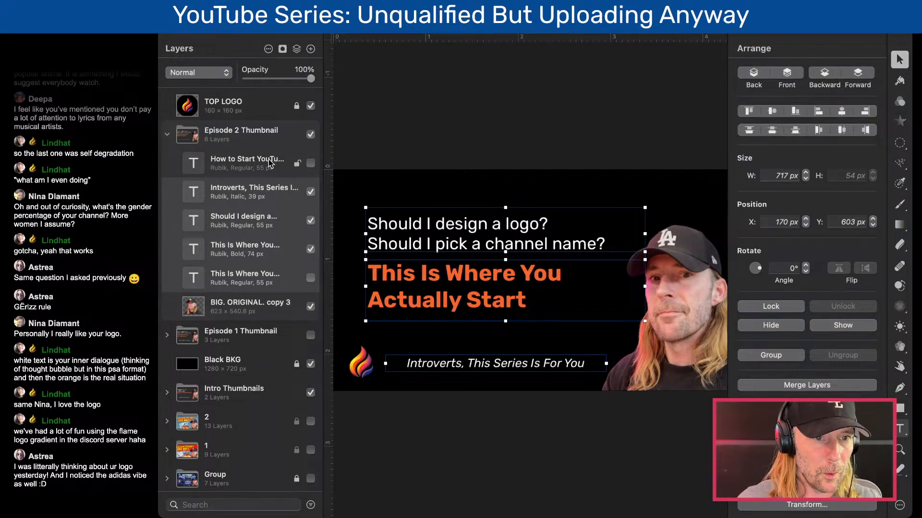
left_click(294, 172)
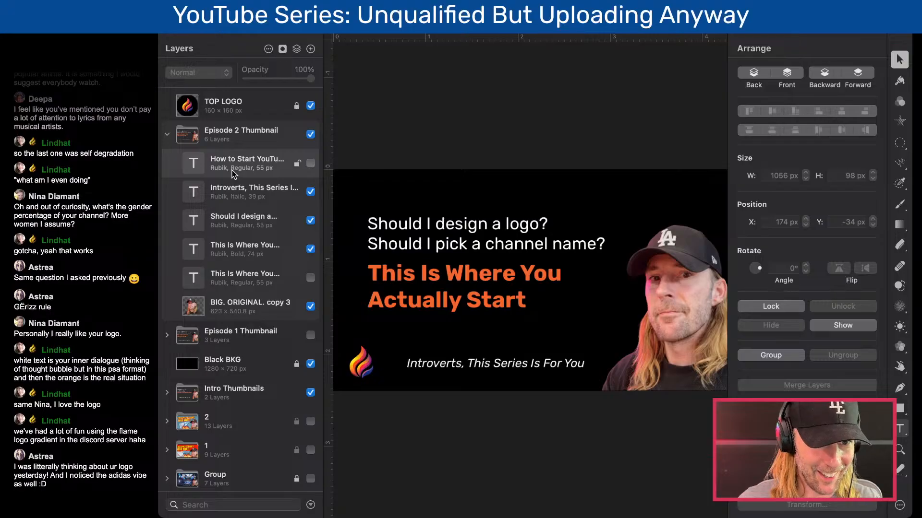
left_click(242, 280)
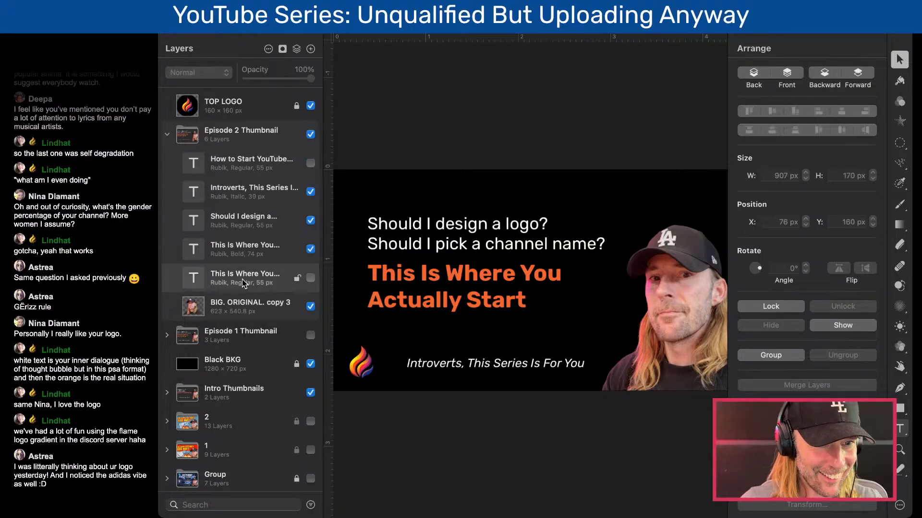
double_click(465, 274)
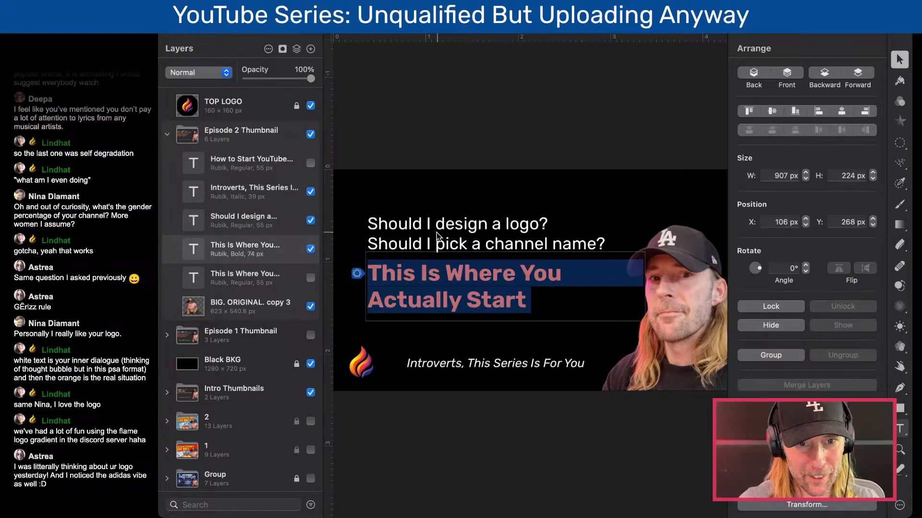
left_click(310, 163)
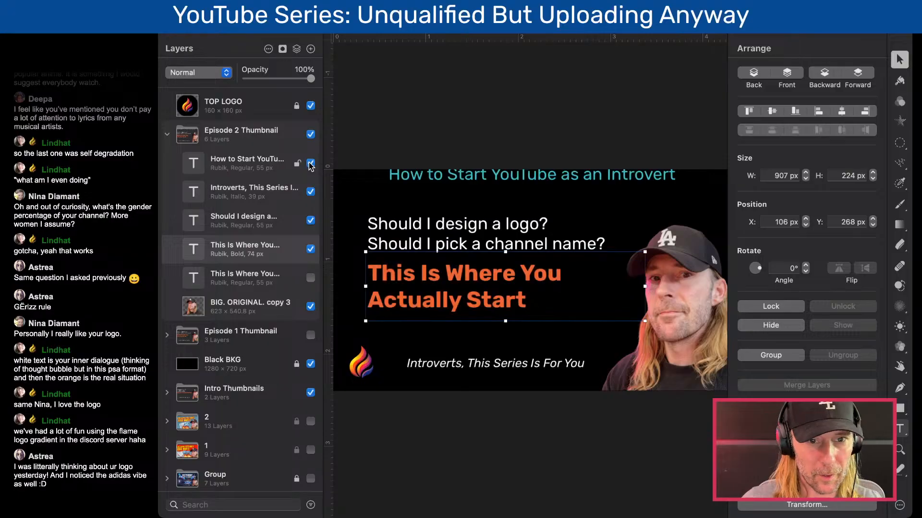
left_click_drag(465, 169, 461, 183)
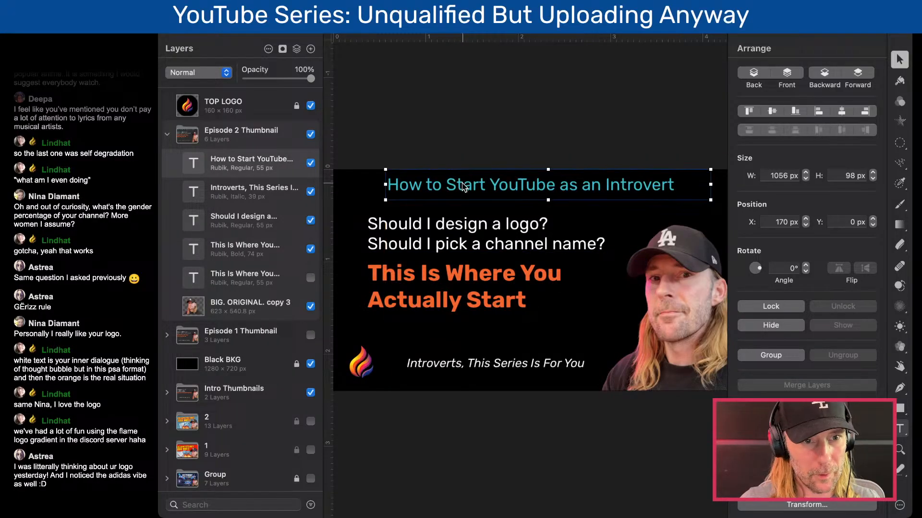
- Replace both the white question text and the orange headline with the placeholder "asdfasdf"
double_click(463, 234)
type("asdfasdf")
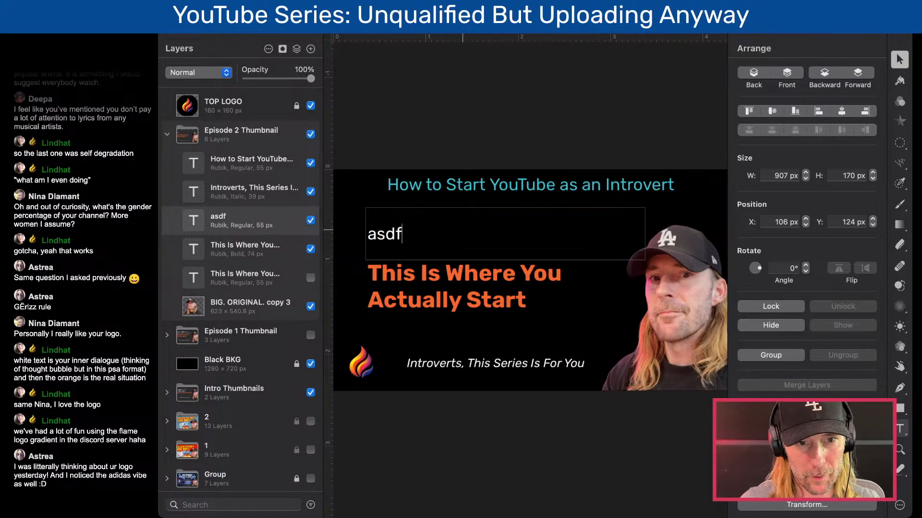
double_click(457, 270)
type("asdfasdf")
key("Escape")
- Change the teal title text to "ep3: Defining Success"
double_click(504, 185)
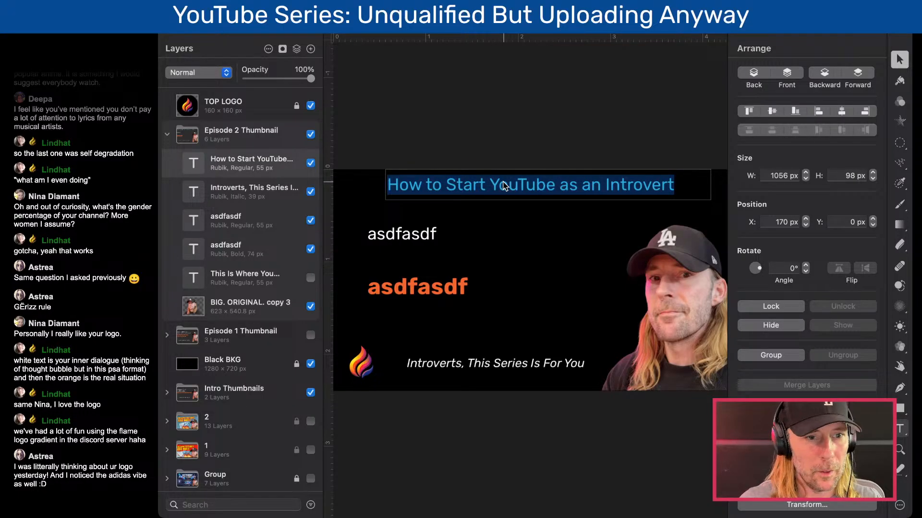
type("ep:")
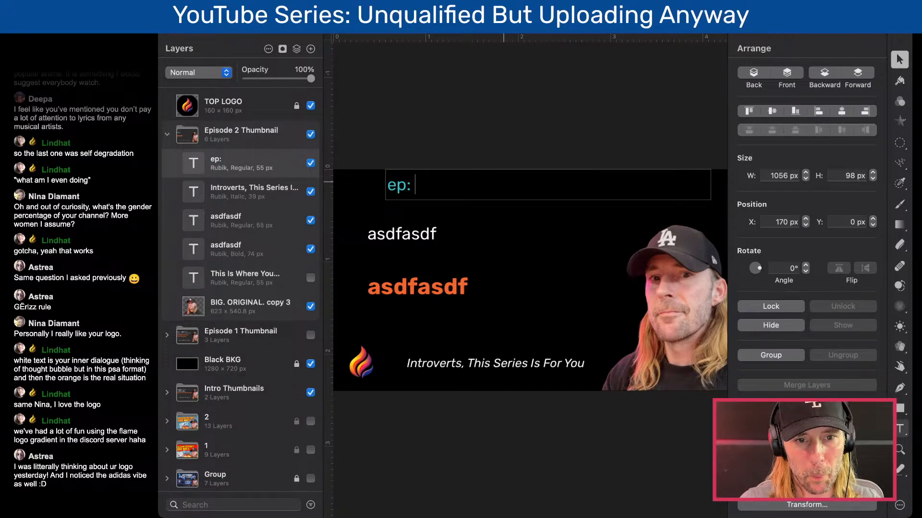
type(" De")
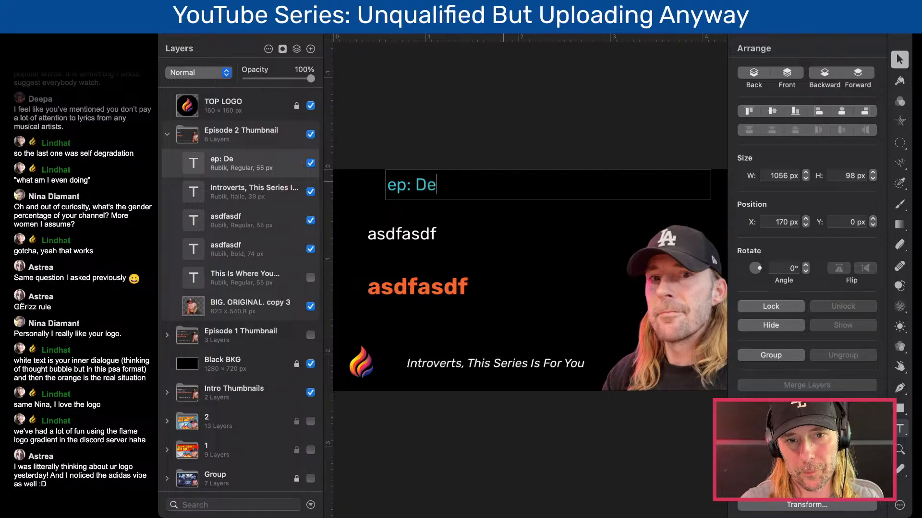
type("fining Suc")
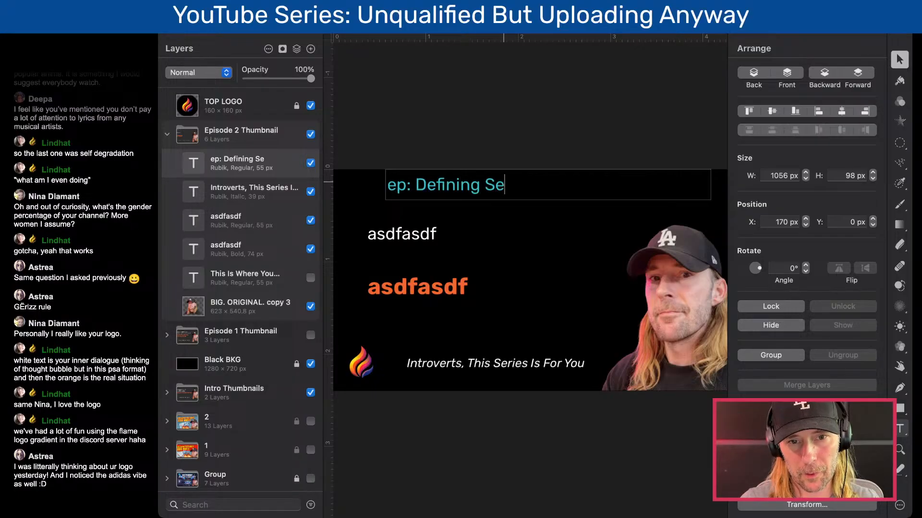
type("cess")
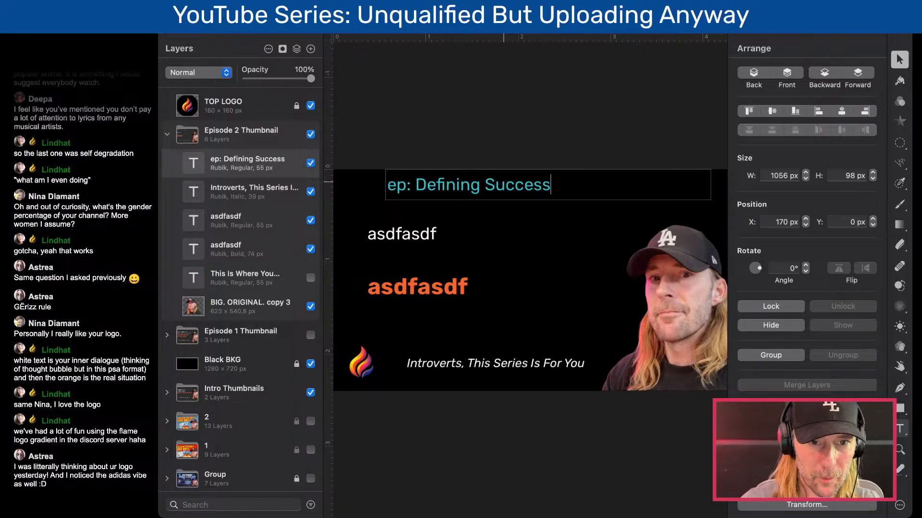
left_click(405, 190)
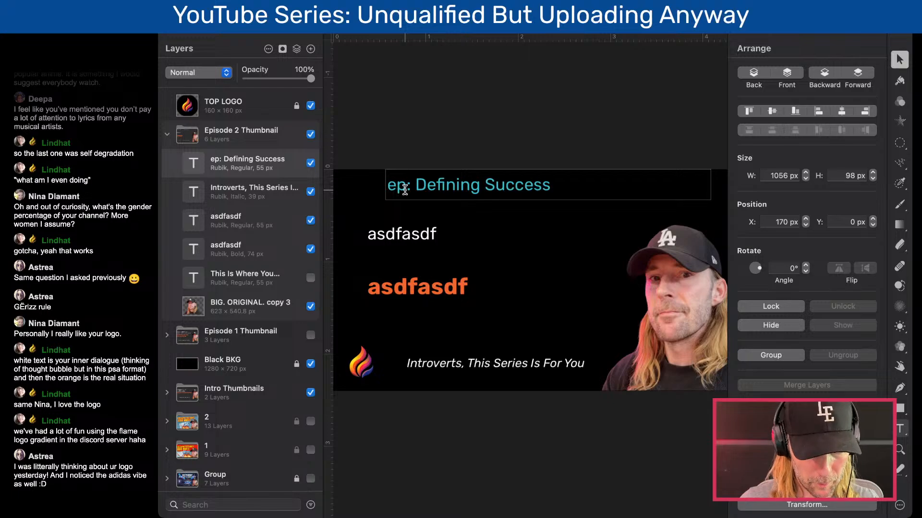
type("#3")
key("BackSpace")
key("BackSpace")
type("3")
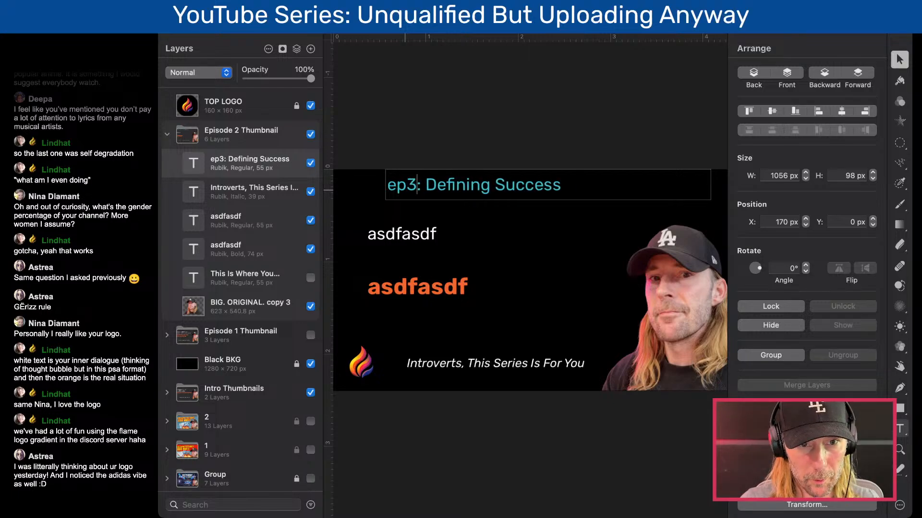
- Replace the white "asdfasdf" placeholder in the Episode 2 Thumbnail with "I want 100,000 subscribers"
key("Escape")
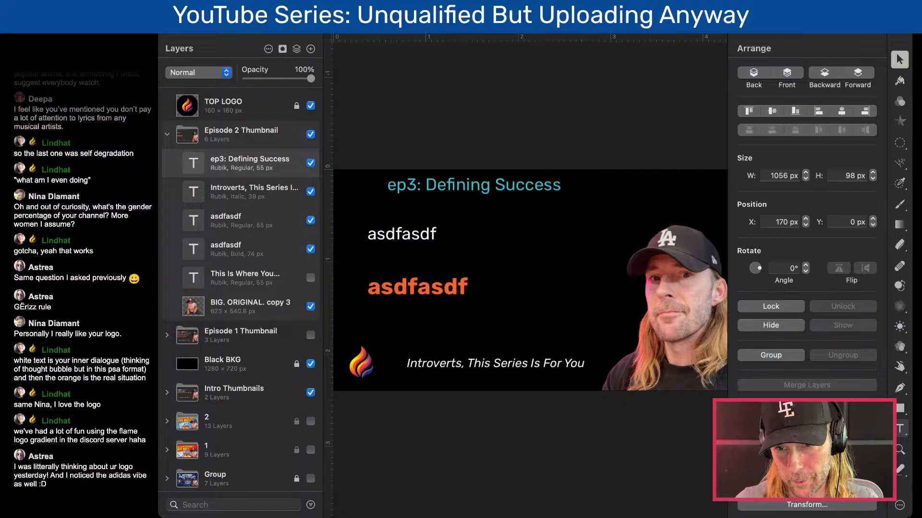
left_click(590, 361)
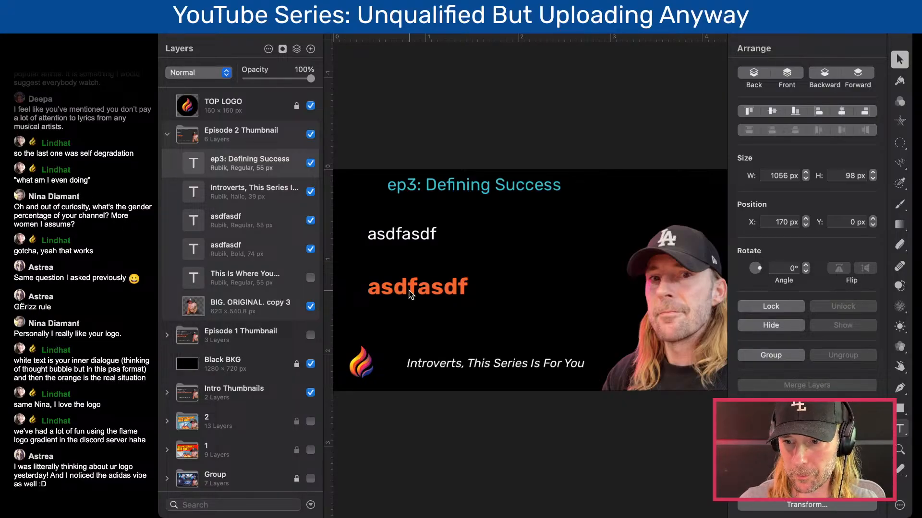
left_click(402, 246)
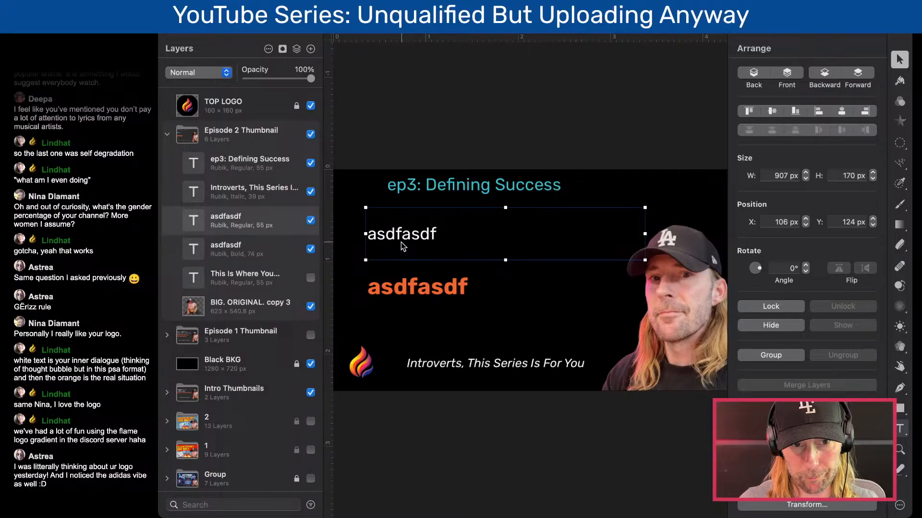
double_click(398, 235)
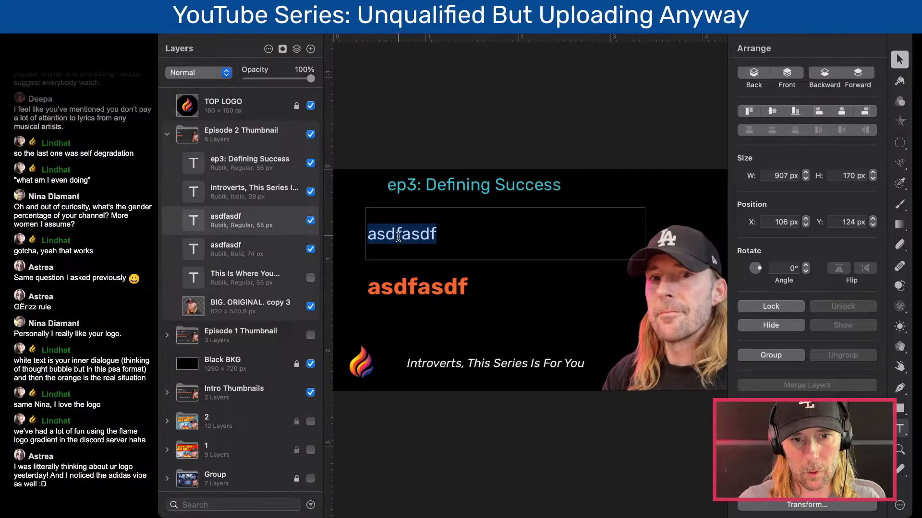
key("BackSpace")
type("I need")
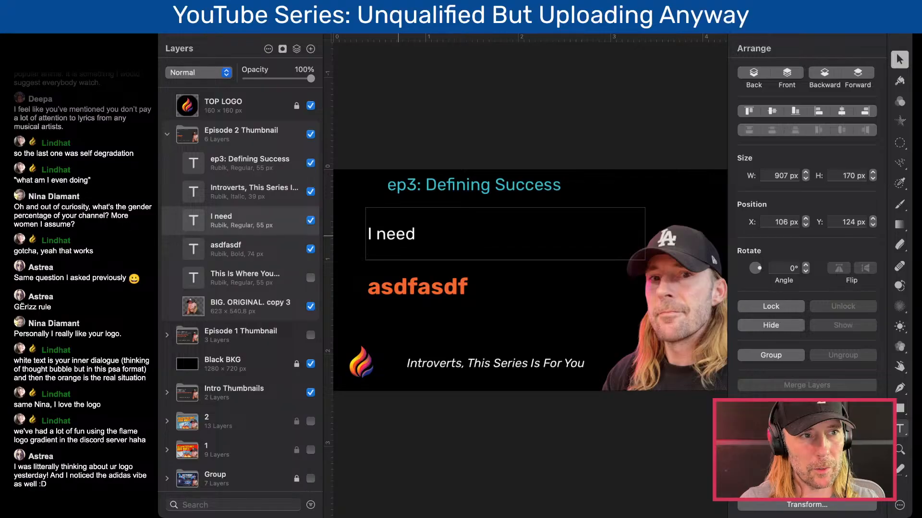
key("BackSpace")
key("BackSpace")
key("BackSpace")
key("BackSpace")
type("want 100,00")
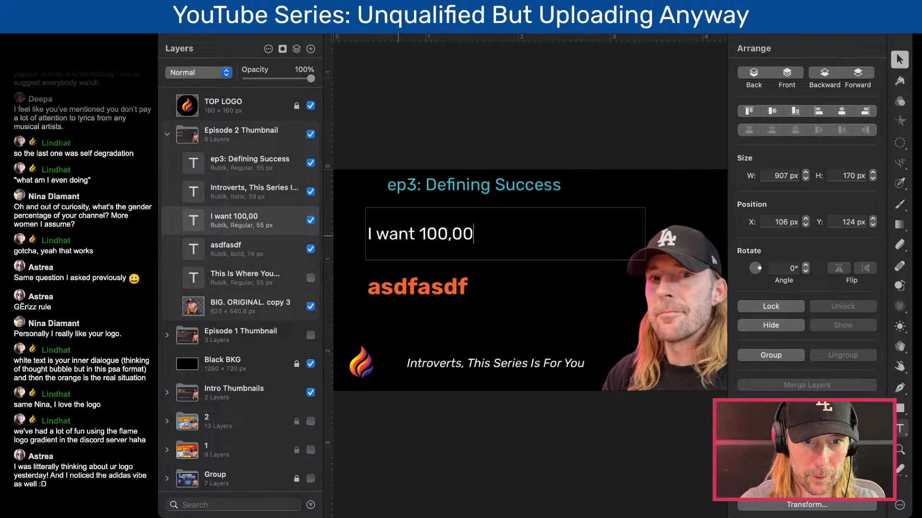
type("0 subscribber")
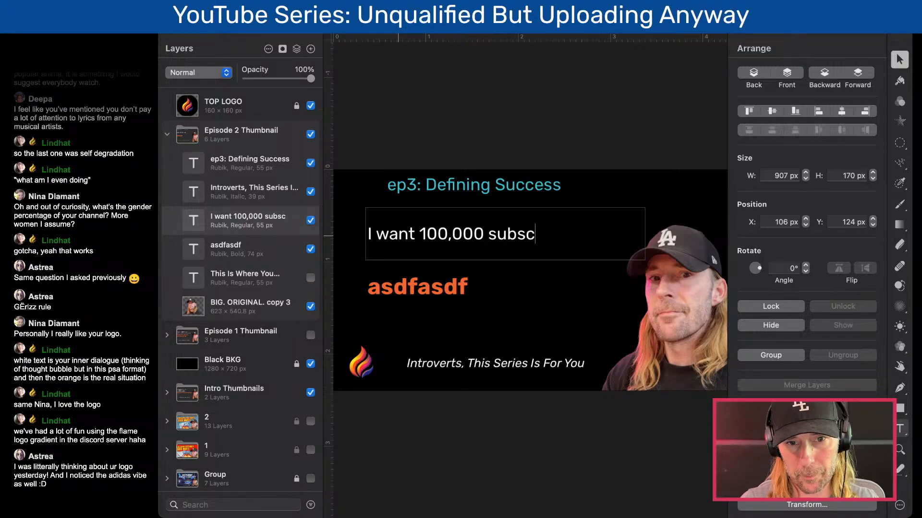
key("BackSpace")
key("BackSpace")
key("BackSpace")
type("ers")
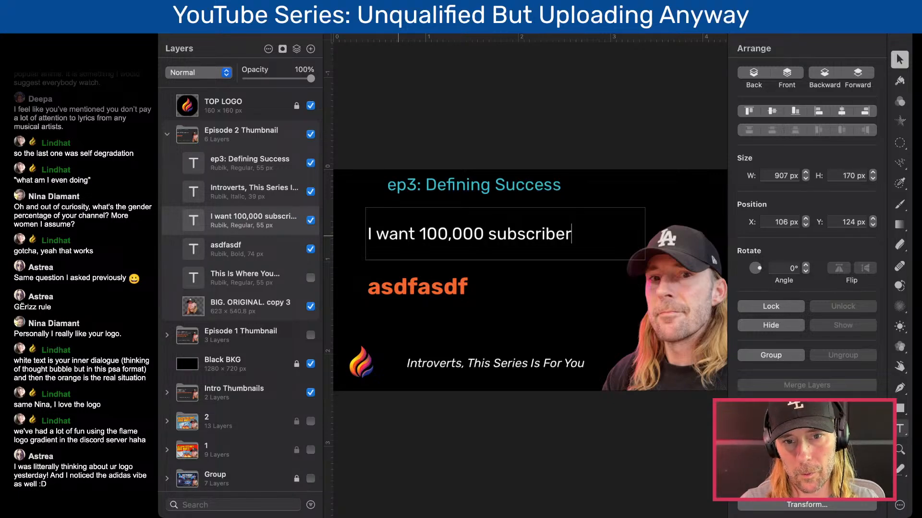
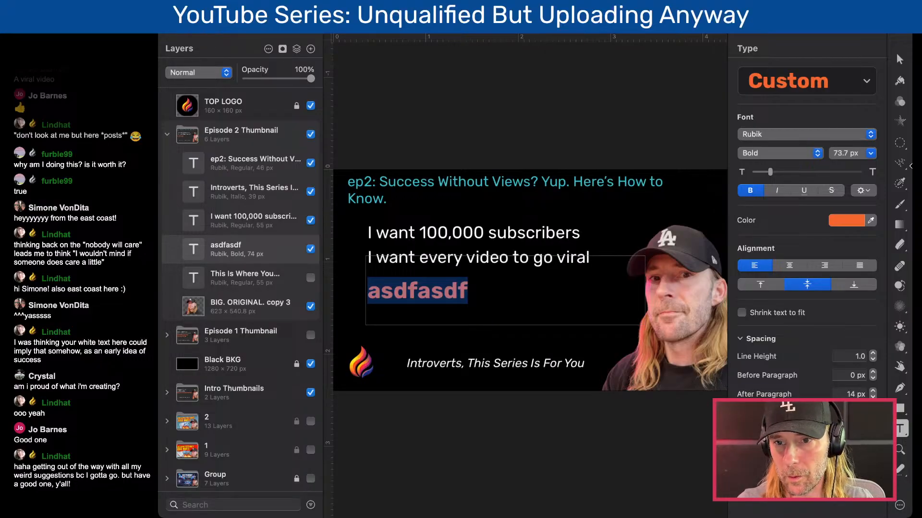
- Replace the orange placeholder headline in the Episode 2 Thumbnail with "Success Is Not in YouTube Analytics"
type("S")
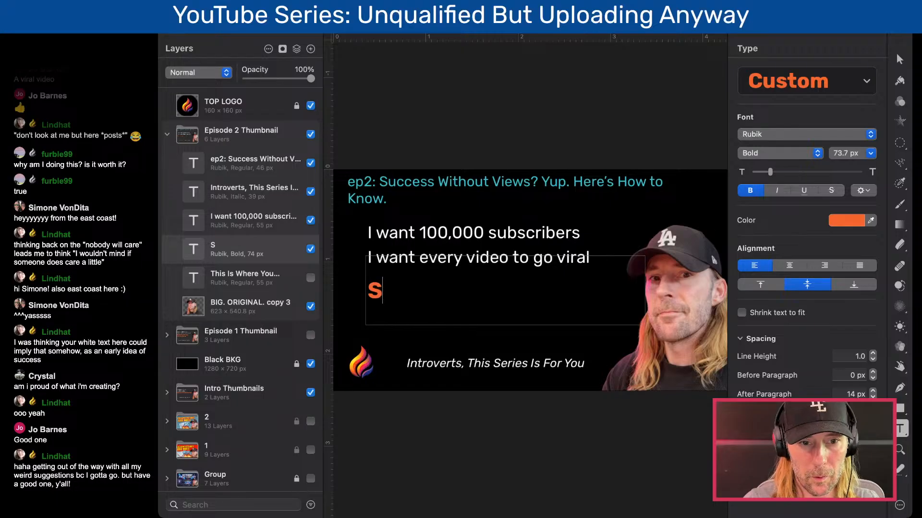
type("uccess")
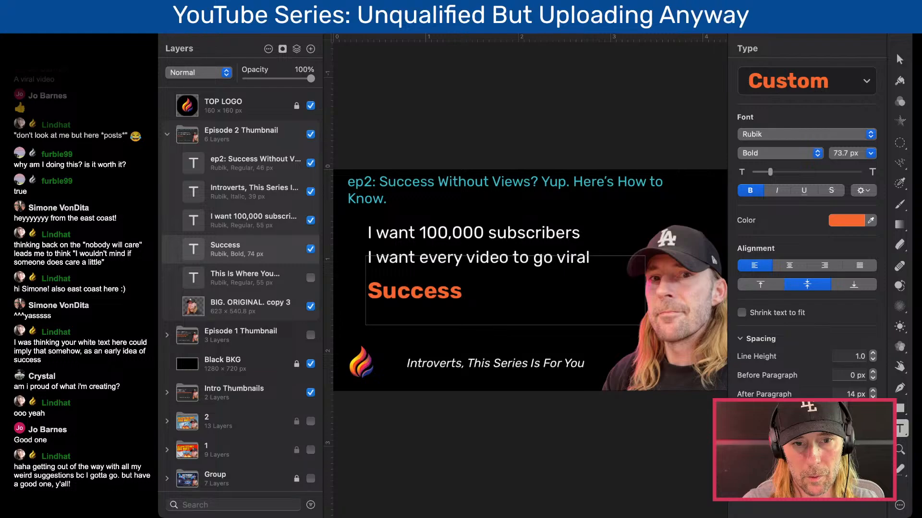
type("Is Not in")
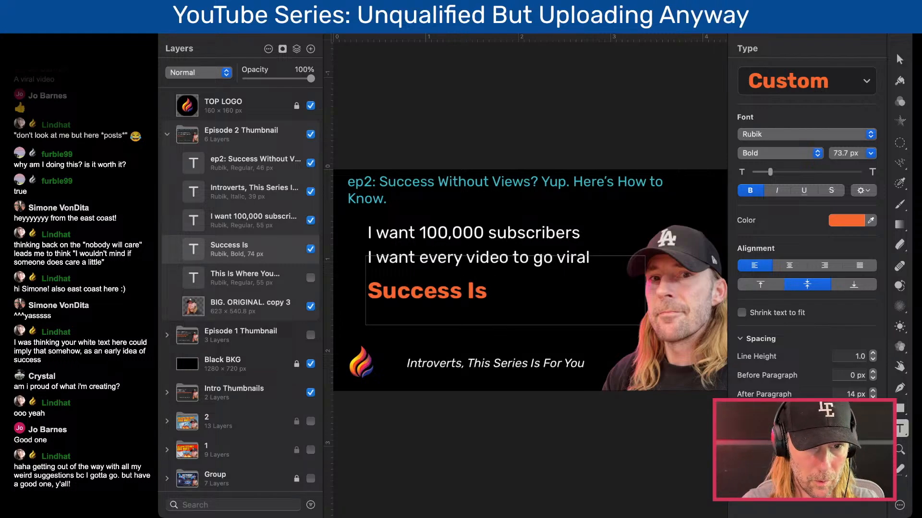
type(" YouTue")
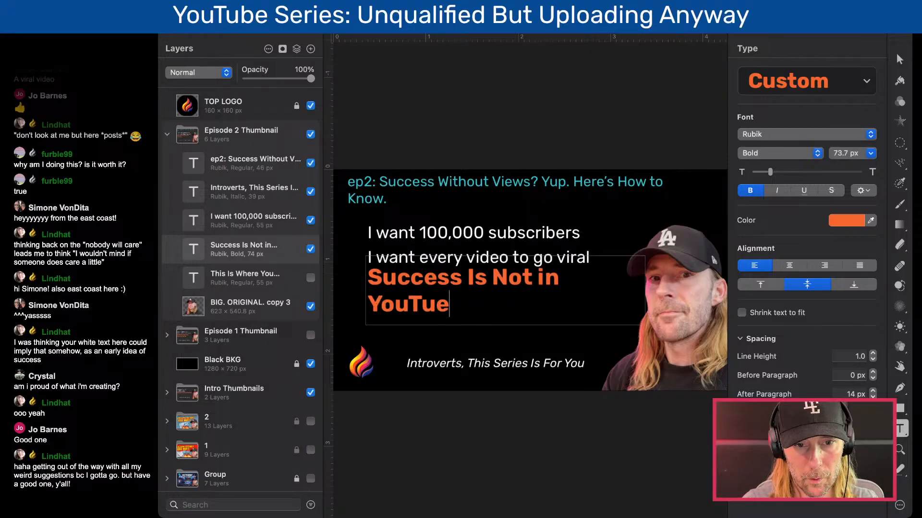
key("BackSpace")
type("be Analytics")
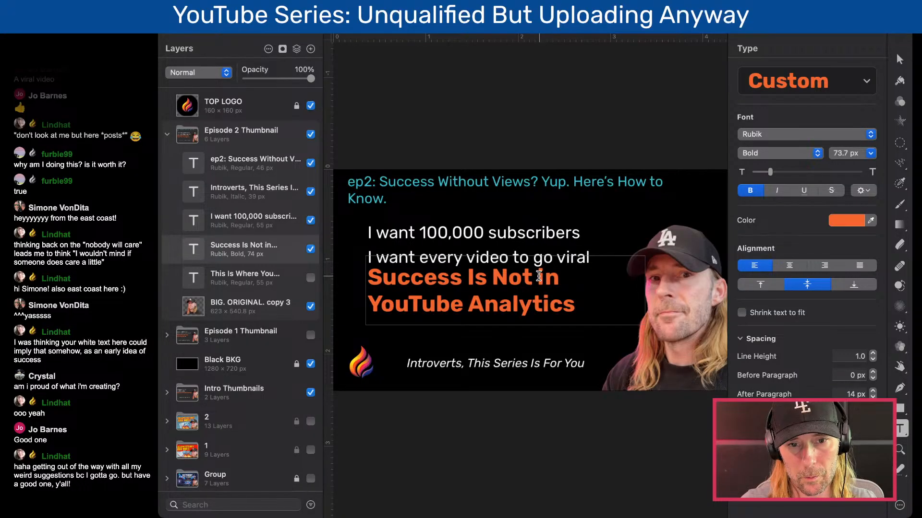
- Move the orange headline down to about Y 330 px so it clears the two white text lines
left_click_drag(538, 277, 576, 306)
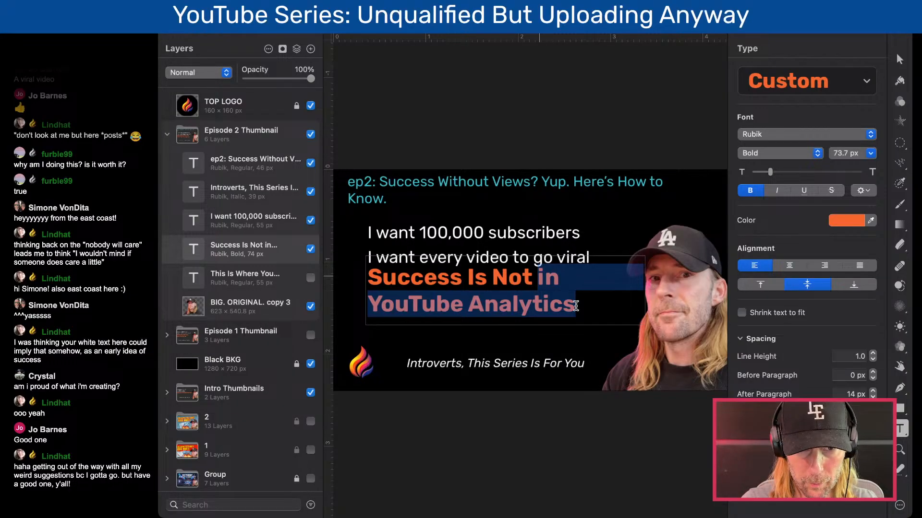
key("Escape")
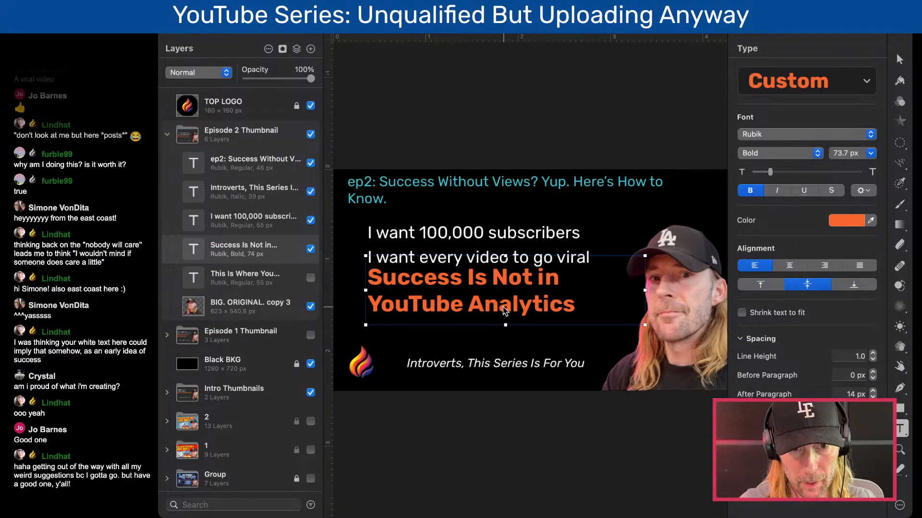
left_click_drag(507, 311, 508, 326)
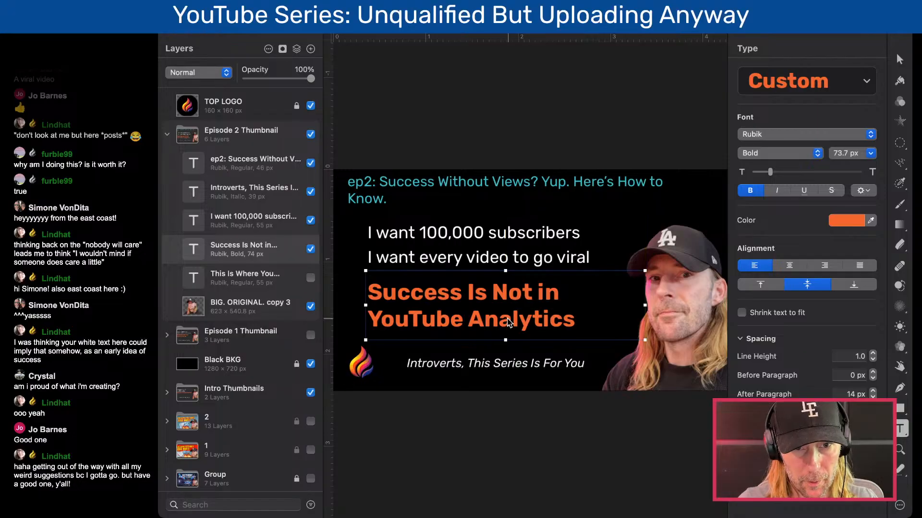
left_click(514, 256)
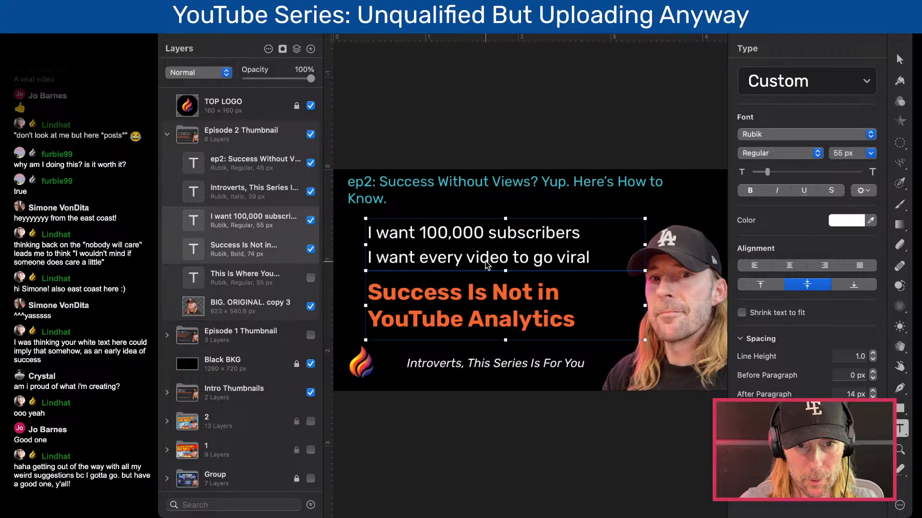
- Reword the orange headline to "Success Is Not In a Spreadsheet"
double_click(482, 300)
left_click(494, 297)
left_click_drag(493, 297, 582, 318)
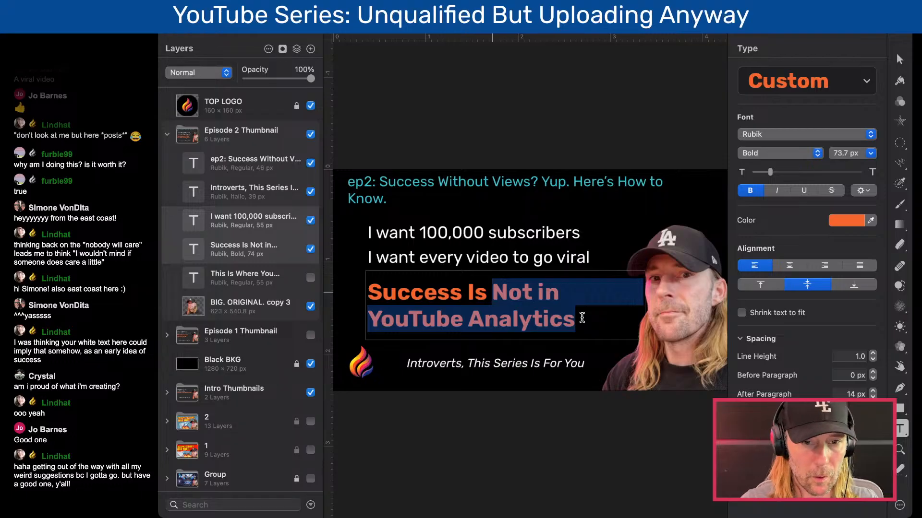
type("Not in a Repor")
key("BackSpace")
key("BackSpace")
key("BackSpace")
key("BackSpace")
key("BackSpace")
key("BackSpace")
key("BackSpace")
key("BackSpace")
key("BackSpace")
key("BackSpace")
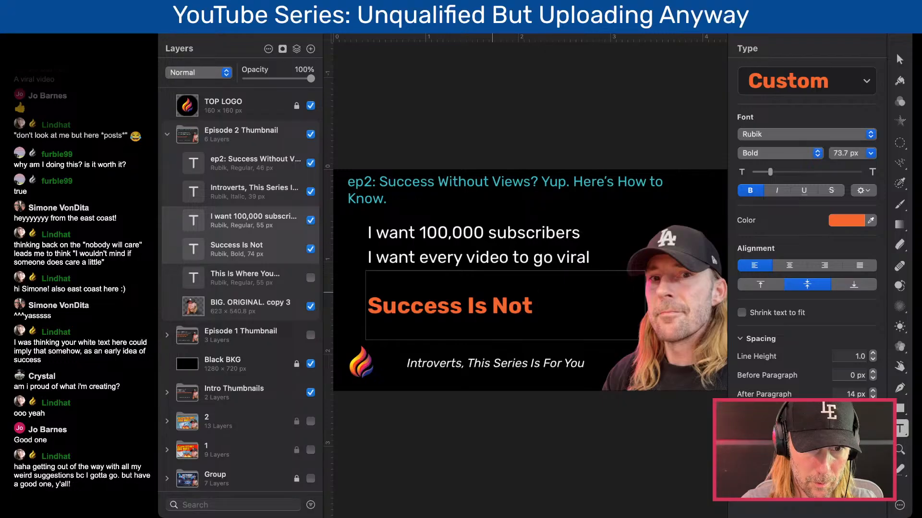
type("In a Sp")
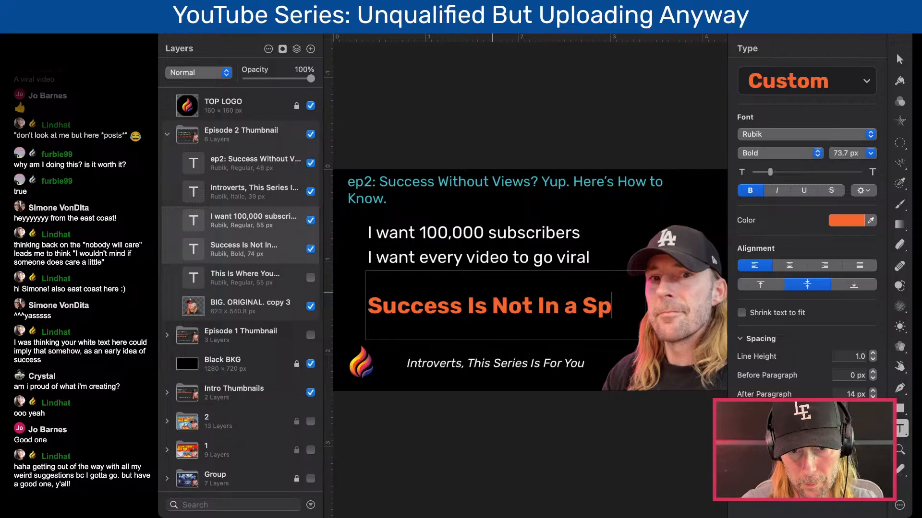
type("readsheet")
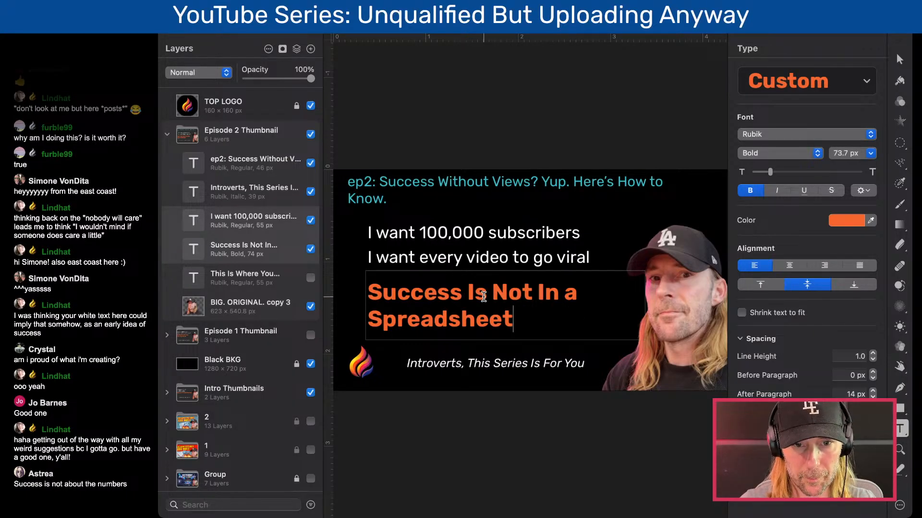
- Change the end of the orange headline so it reads "Success Is Not About The Numbers"
left_click_drag(537, 292, 597, 356)
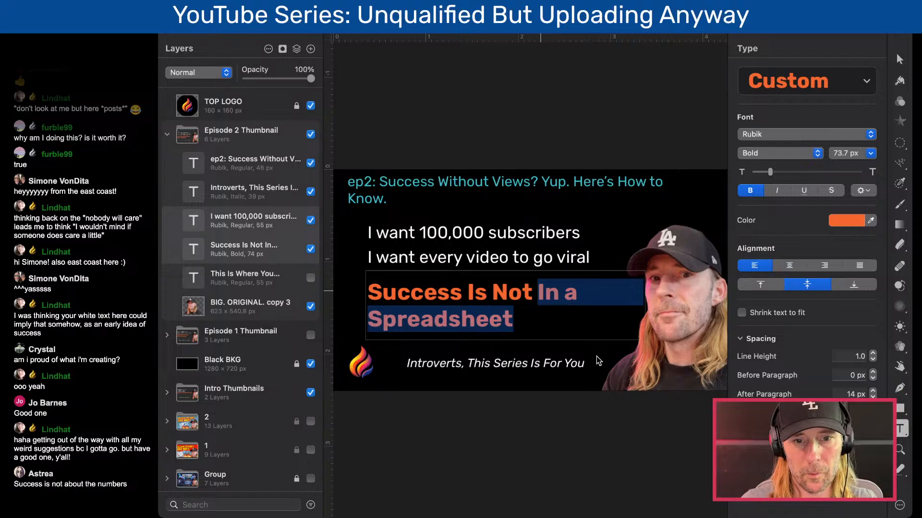
type("About The Numbers")
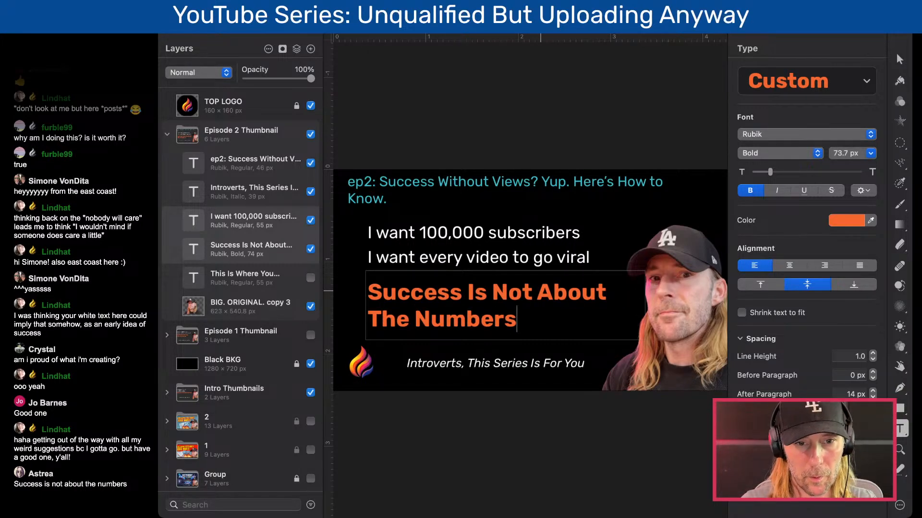
key("Escape")
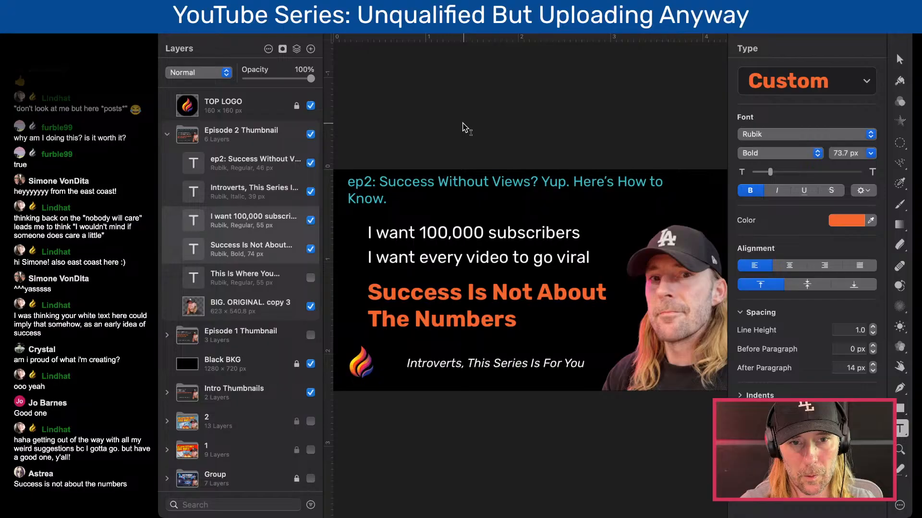
key("v")
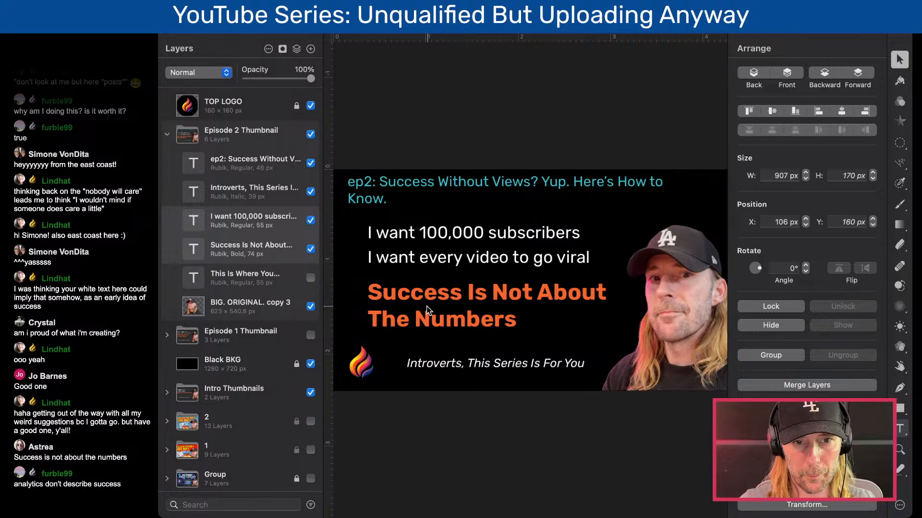
- Collapse and hide the Episode 2 Thumbnail group, and duplicate it in the layer stack
left_click(166, 136)
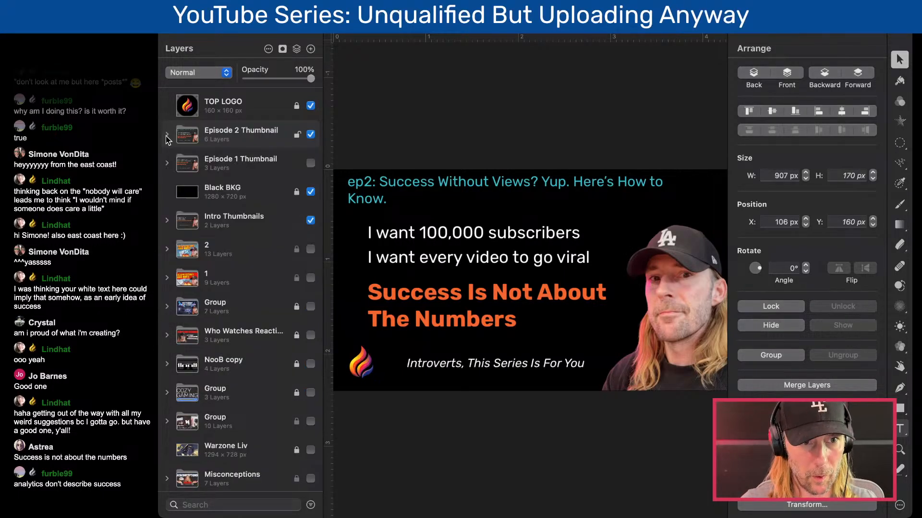
left_click(310, 134)
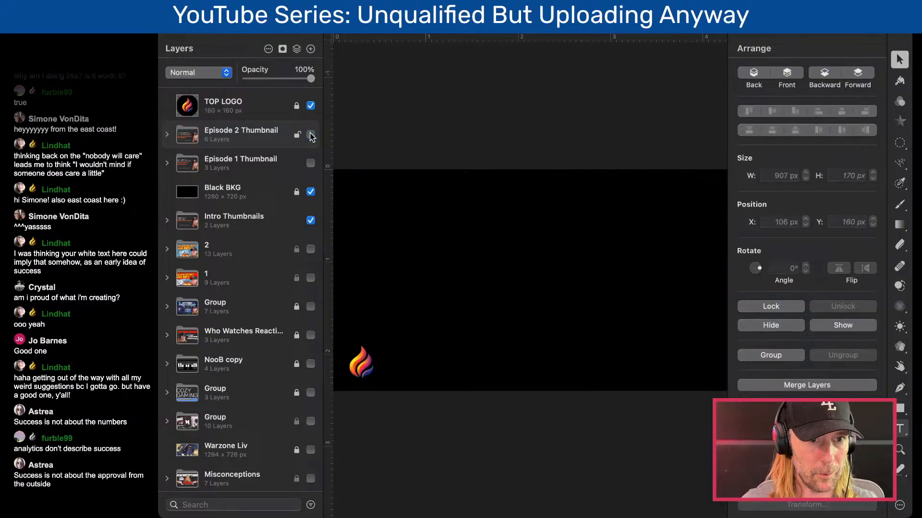
mouse_move(204, 134)
left_mouse_down()
mouse_move(199, 126)
mouse_move(212, 120)
left_mouse_up()
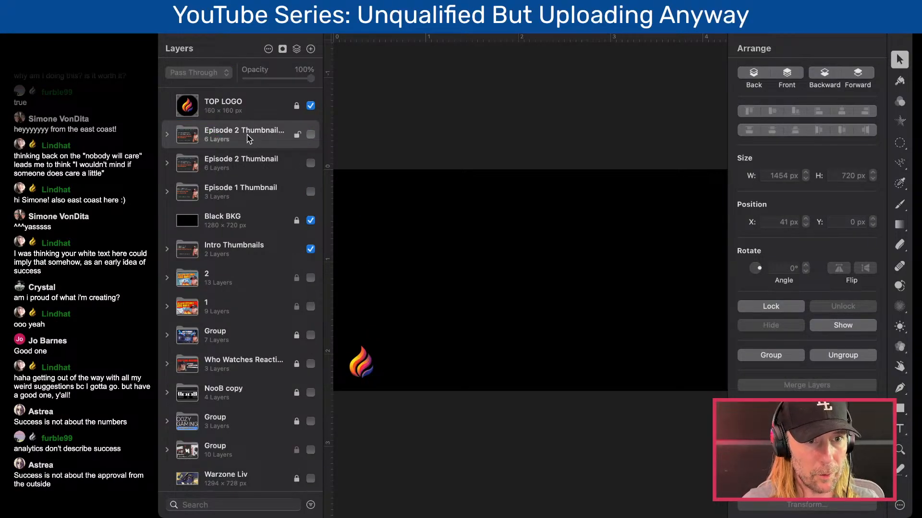
- Rename the duplicated thumbnail group "Episode 3"
double_click(246, 137)
left_click_drag(234, 131, 339, 131)
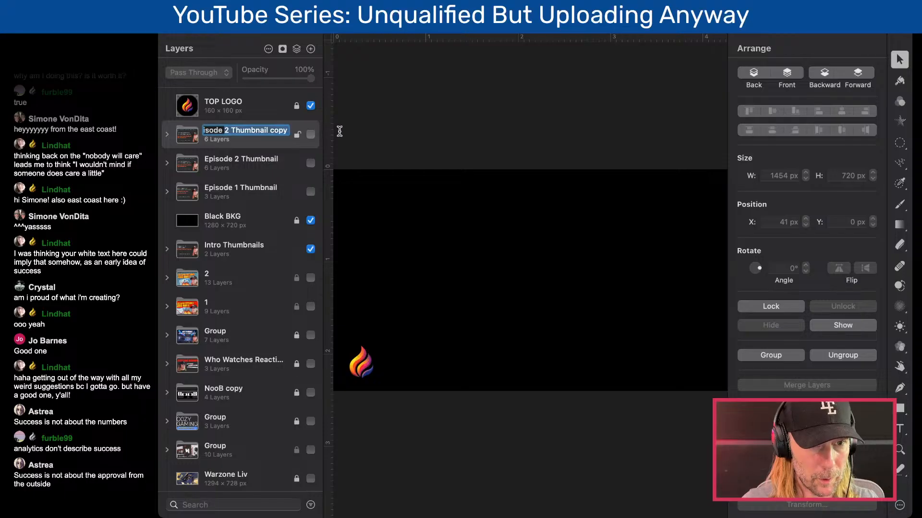
type("3")
key("Return")
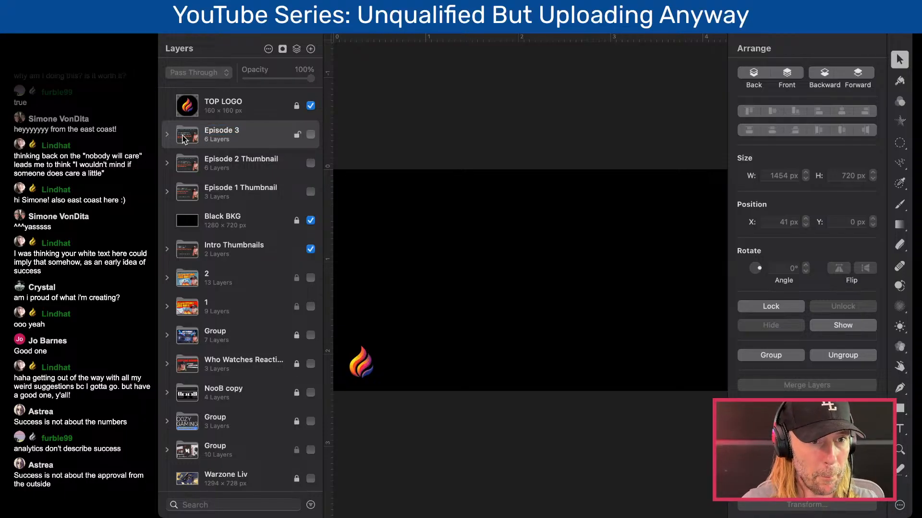
- Show the Episode 3 group and change its teal title to "ep3: Pick a Channel Topic Without Spiraling."
left_click(167, 134)
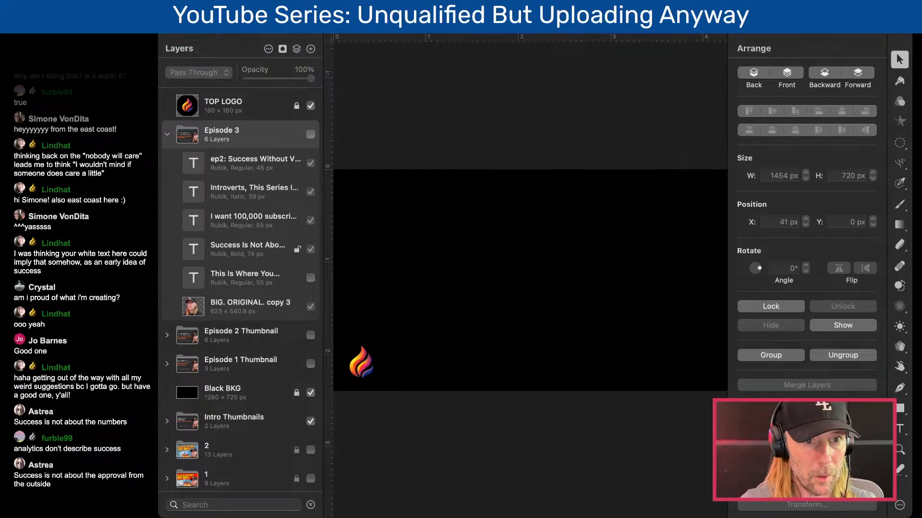
left_click(311, 135)
double_click(403, 186)
left_click(369, 181)
key("BackSpace")
type("3")
mouse_move(386, 199)
left_mouse_down()
mouse_move(380, 169)
mouse_move(382, 198)
left_mouse_up()
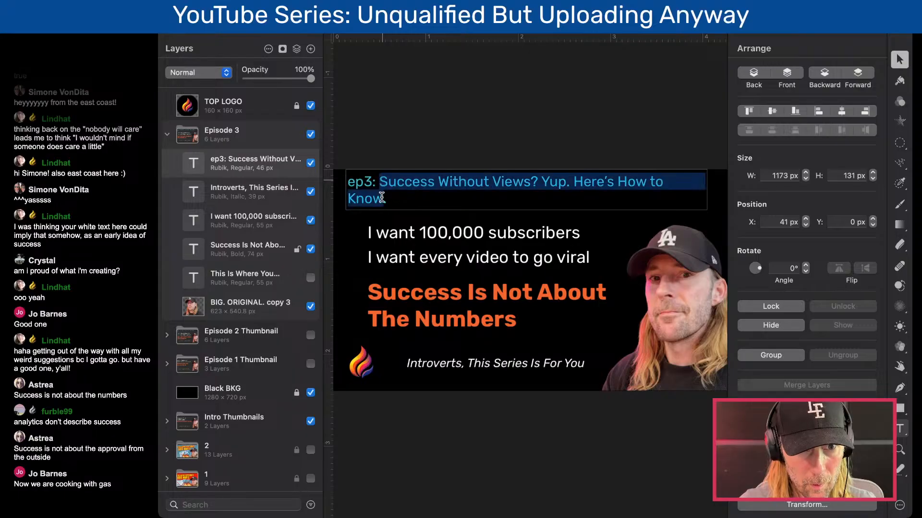
type("Pick a Channel Topic Without Spiraling")
left_click(474, 148)
- Shrink the teal title's text box in Episode 3 to a height of 74 px
left_click(473, 190)
left_click_drag(527, 210, 526, 193)
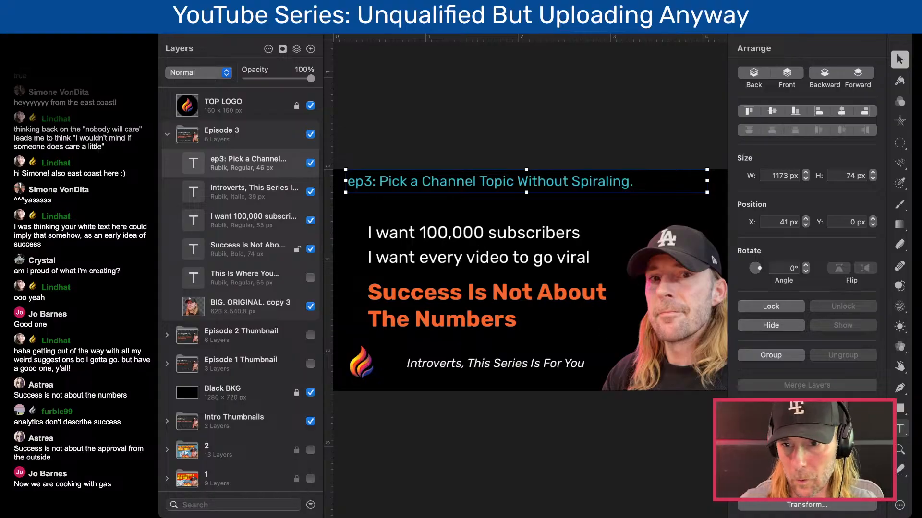
key("super+Tab")
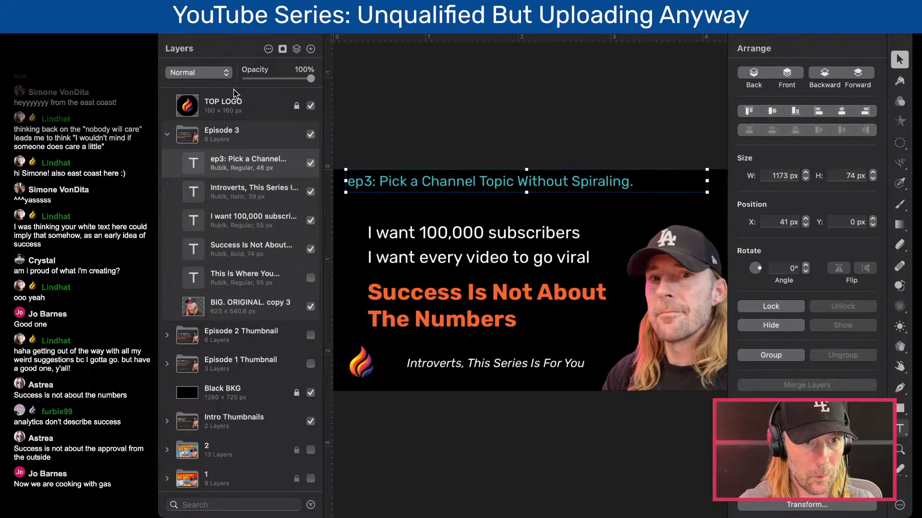
left_click(229, 46)
- Replace both white text lines in Episode 3 with the placeholder "asdf" on each line
double_click(473, 236)
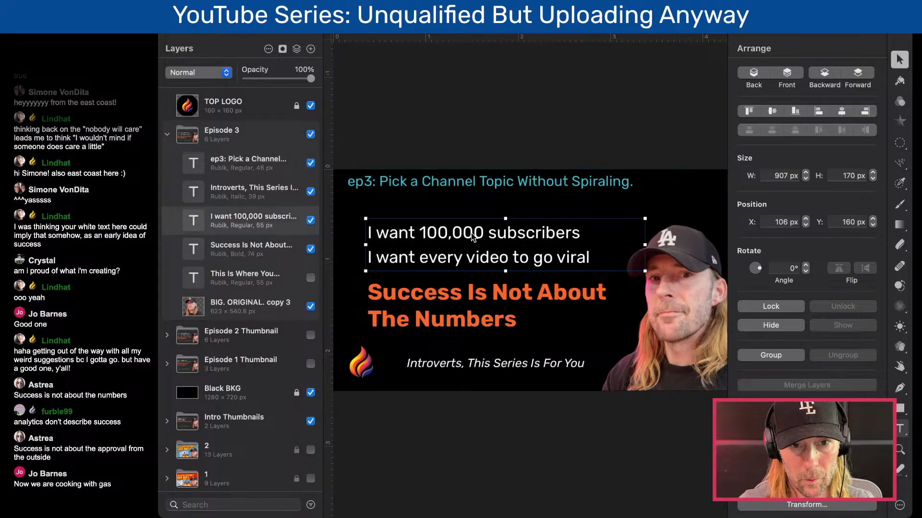
left_click(408, 234)
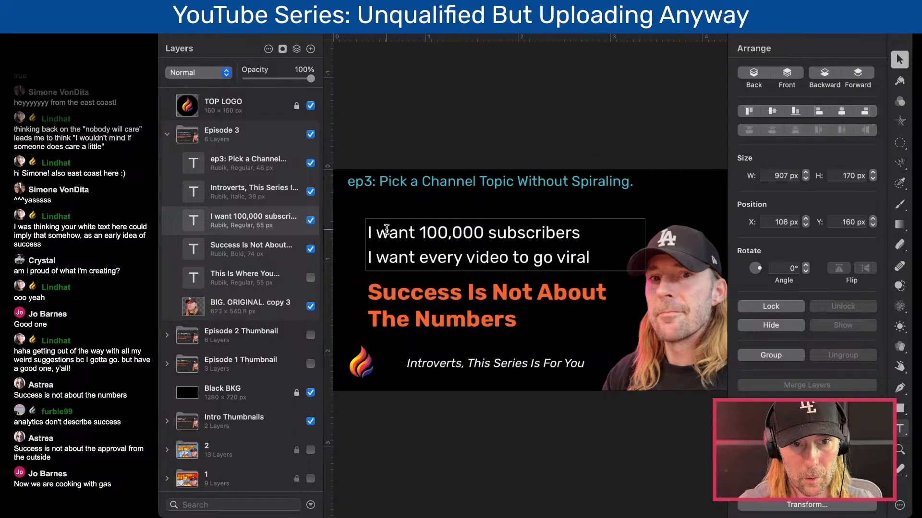
left_click_drag(378, 232, 579, 233)
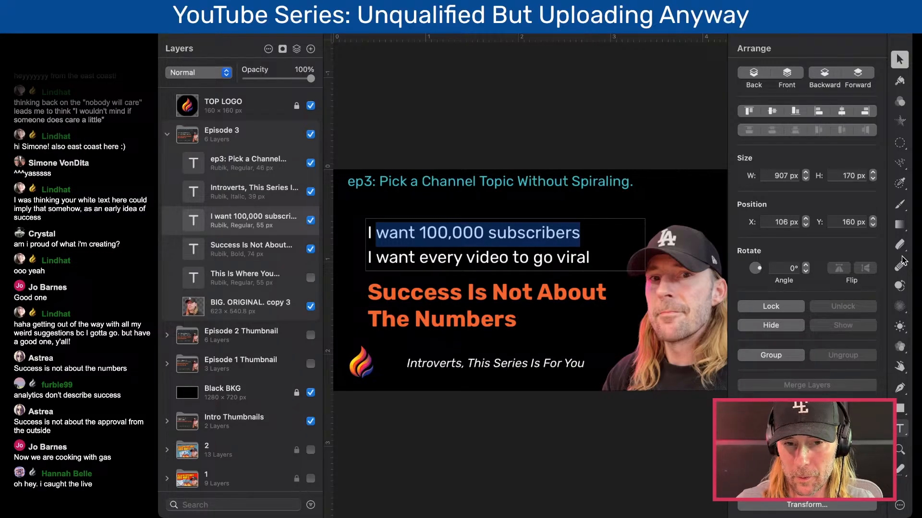
double_click(465, 231)
triple_click(465, 231)
type("asdfI want every video to go viral")
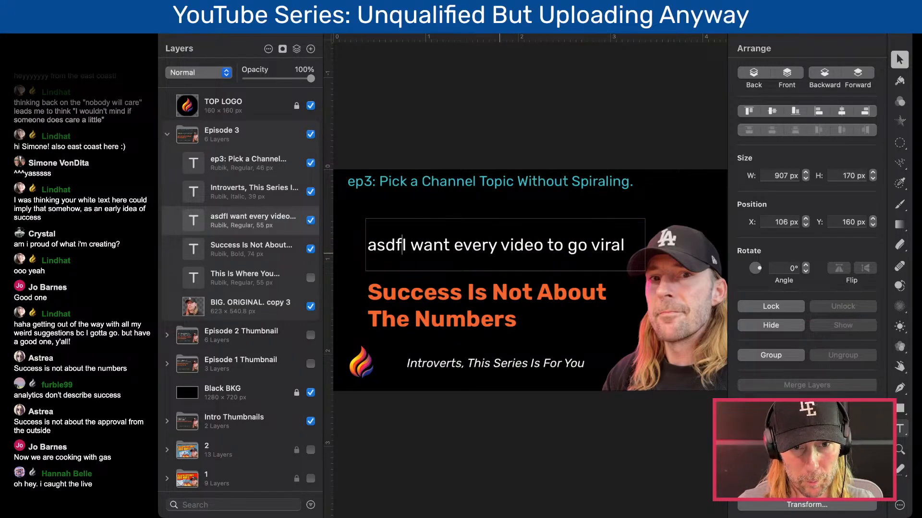
triple_click(490, 252)
type("asdf")
key("Return")
type("asdf")
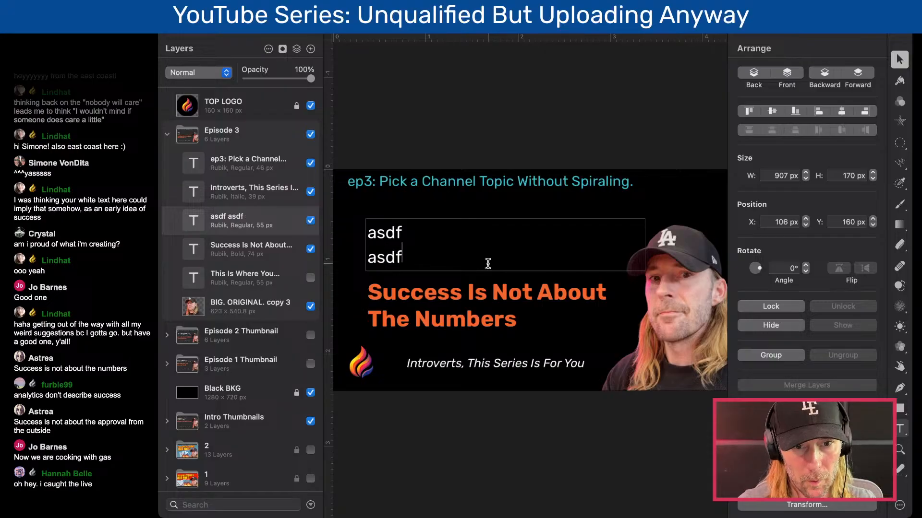
- Replace the orange headline in Episode 3 with the placeholder "asdf"
left_click(471, 289)
triple_click(471, 290)
type("asdf")
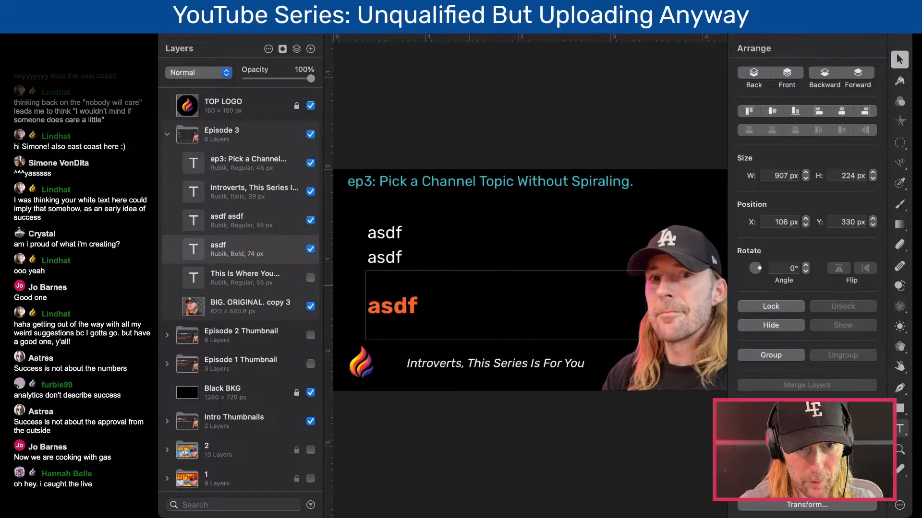
key("Escape")
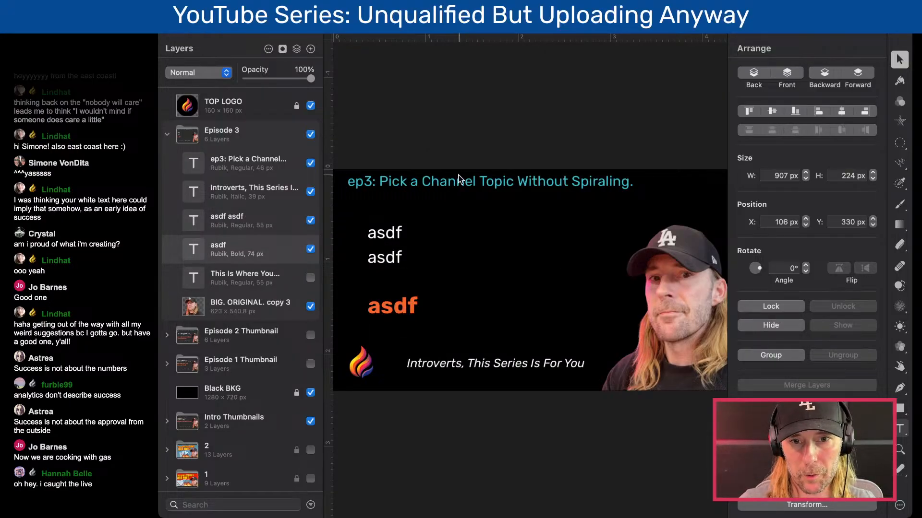
- Replace the first white placeholder line in Episode 3 with "I don't know what to share?"
left_click(403, 188)
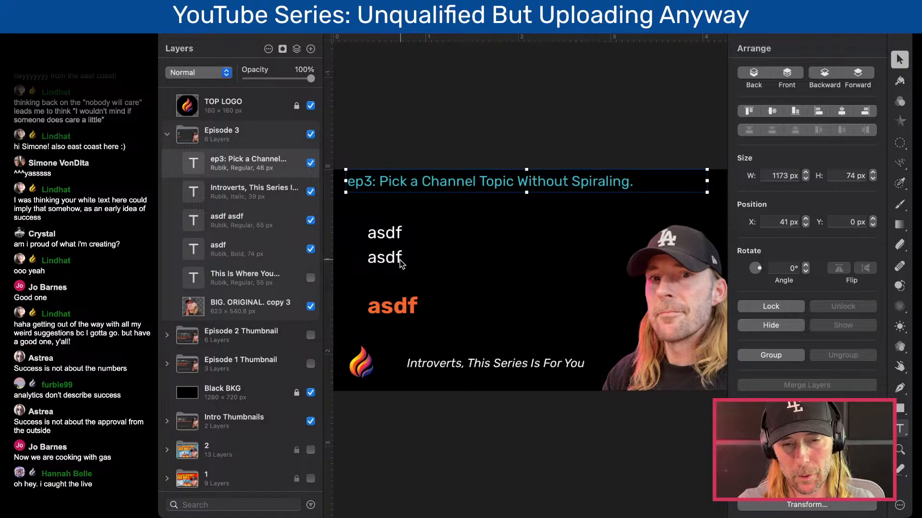
double_click(390, 234)
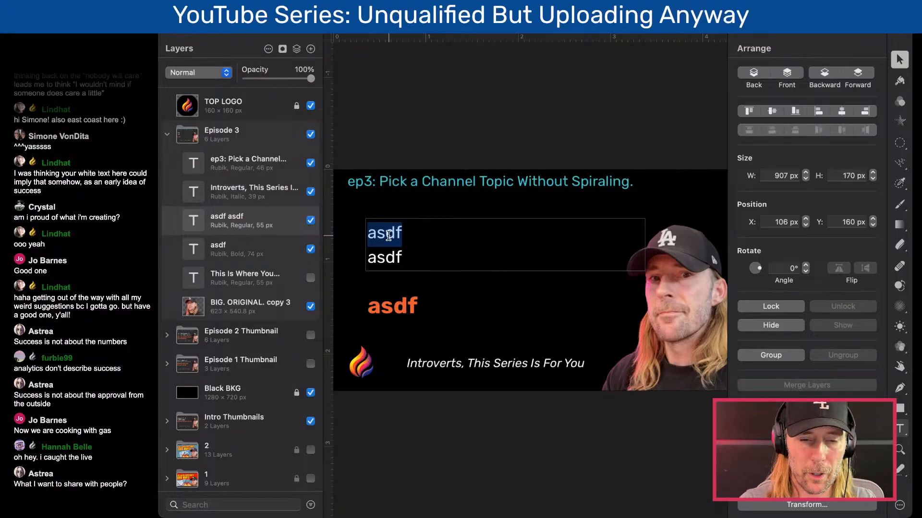
type("What")
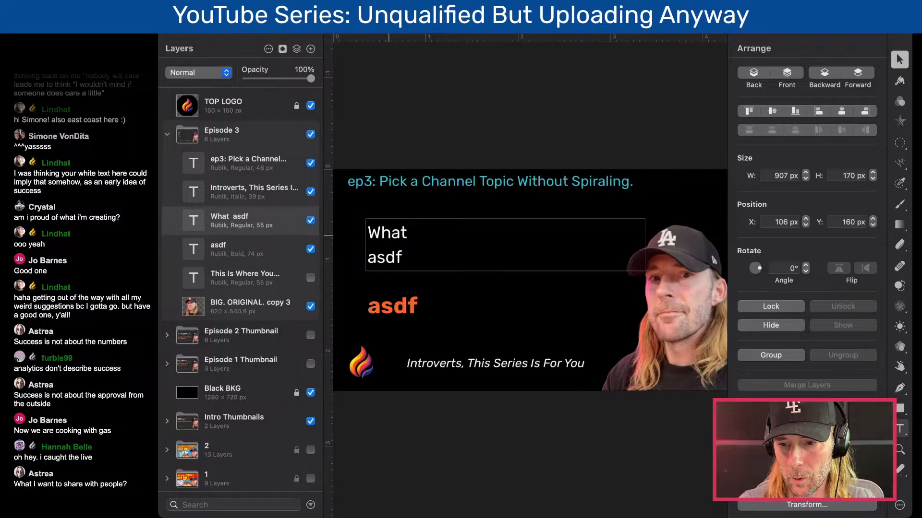
type(" I")
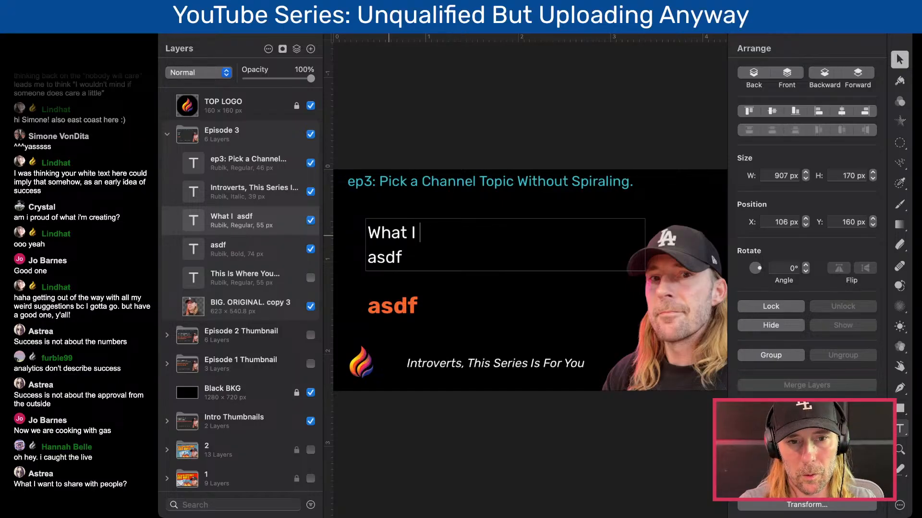
type(" w")
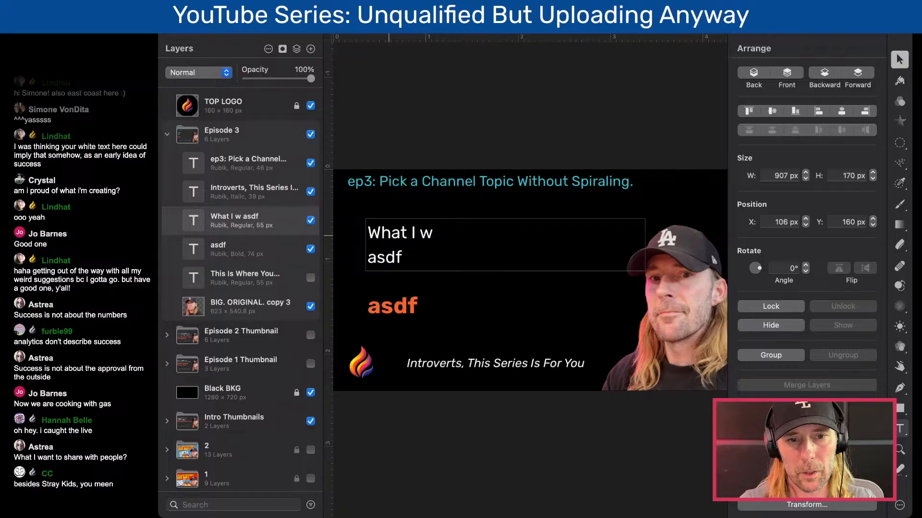
key("super+shift+Left")
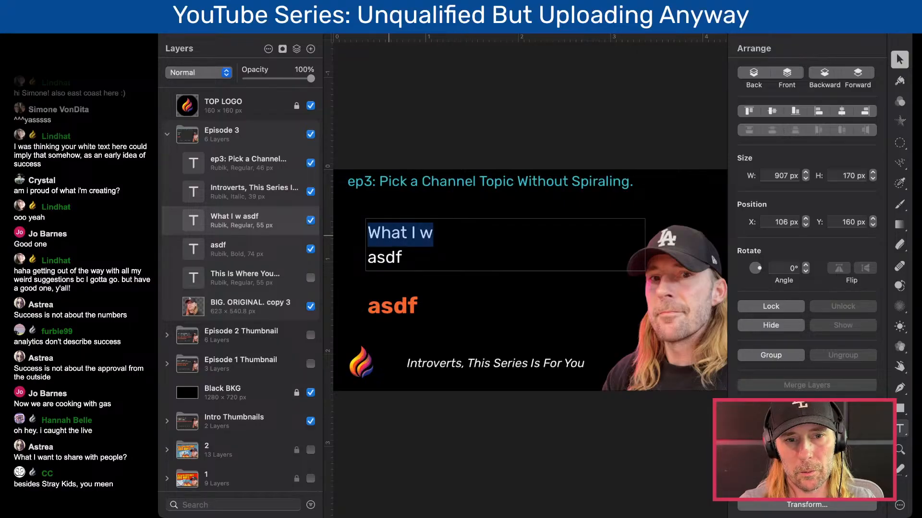
type("I ")
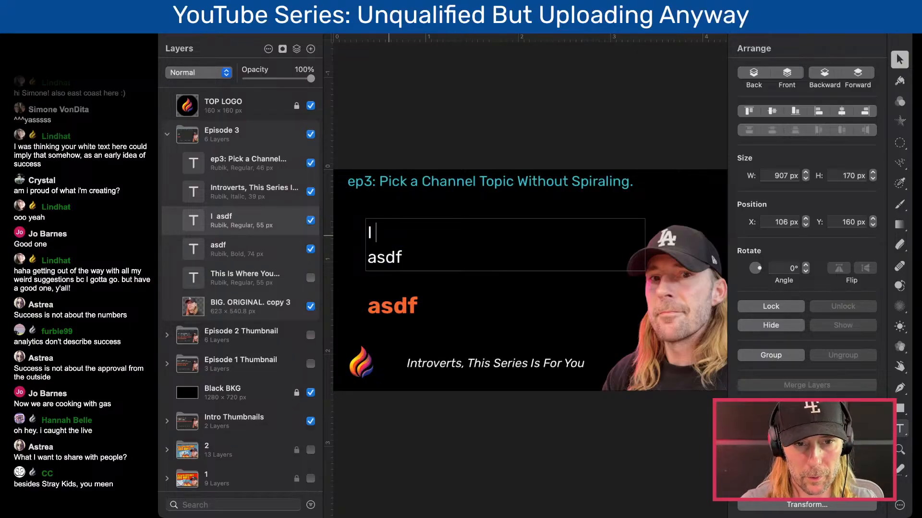
type("don't know")
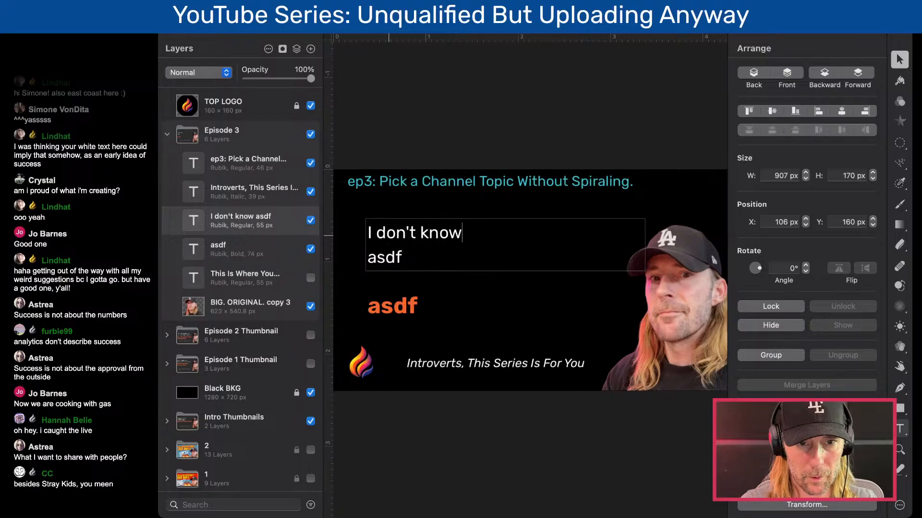
type(" what to share?")
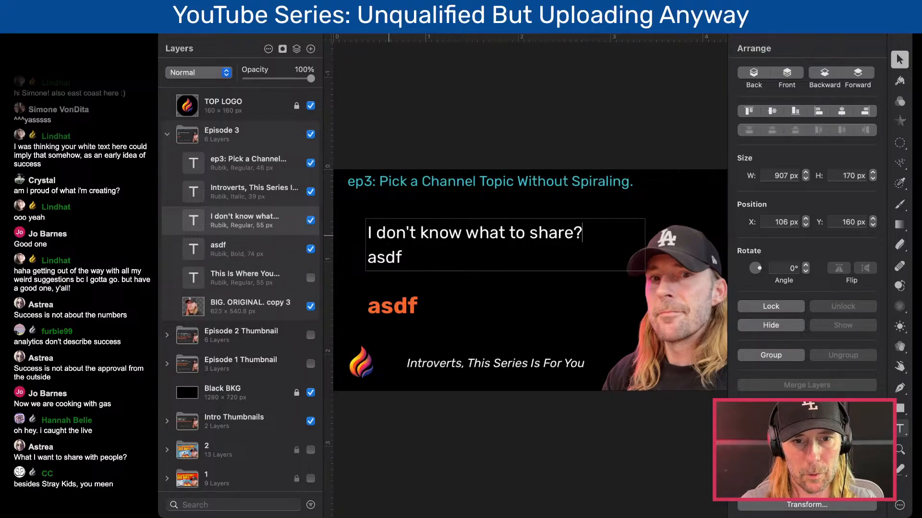
- Replace the second white placeholder line with "I don't have anything to talk about."
key("Right")
key("shift+super+Right")
type("I don't hav")
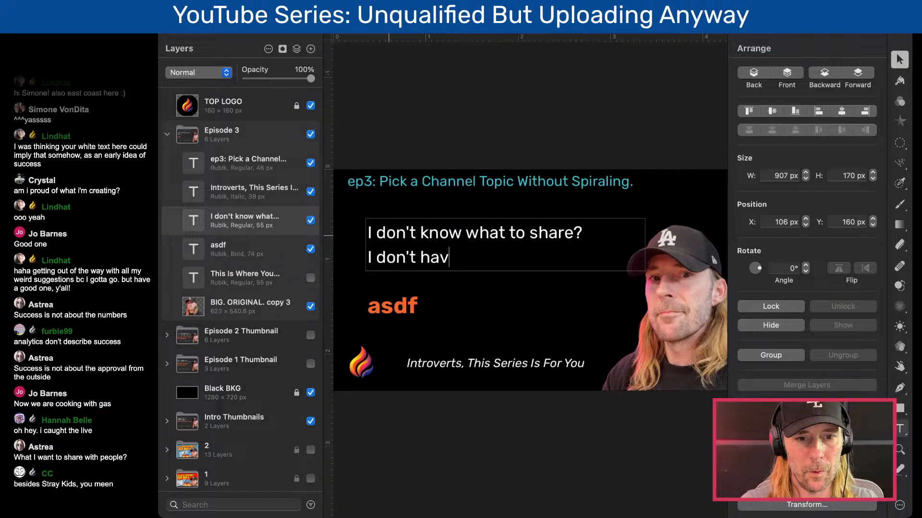
key("BackSpace")
key("BackSpace")
key("BackSpace")
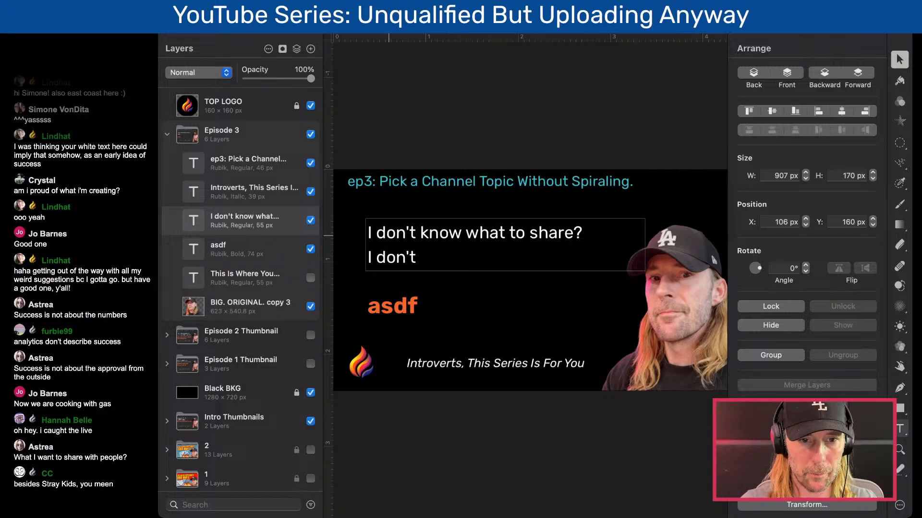
type("have any")
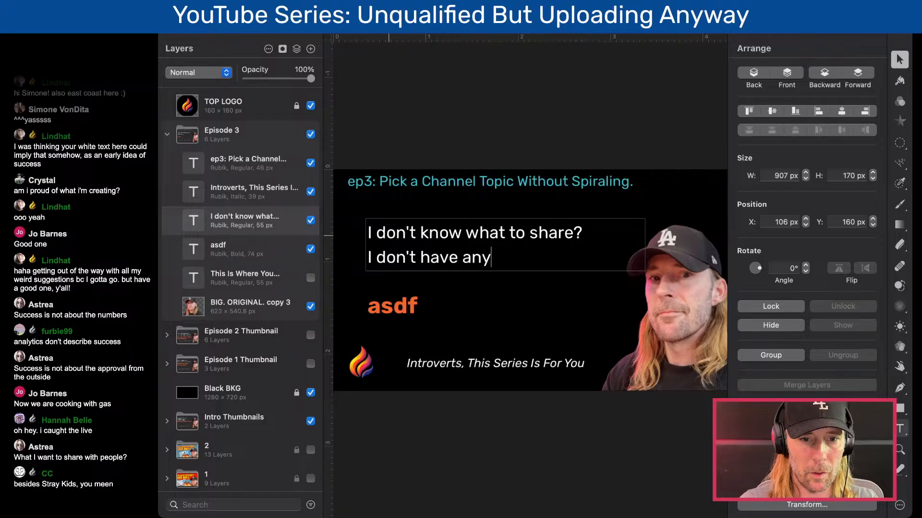
type("thing tot")
key("BackSpace")
key("BackSpace")
type("talk about")
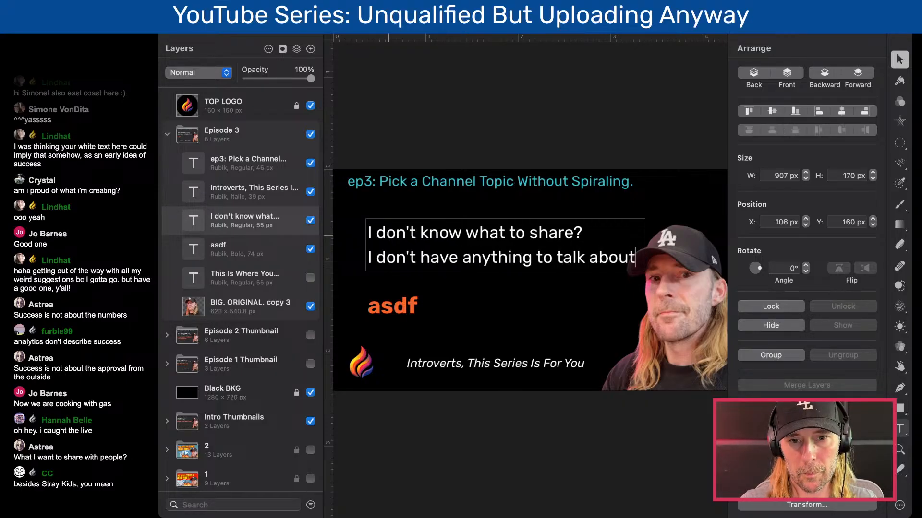
type(".")
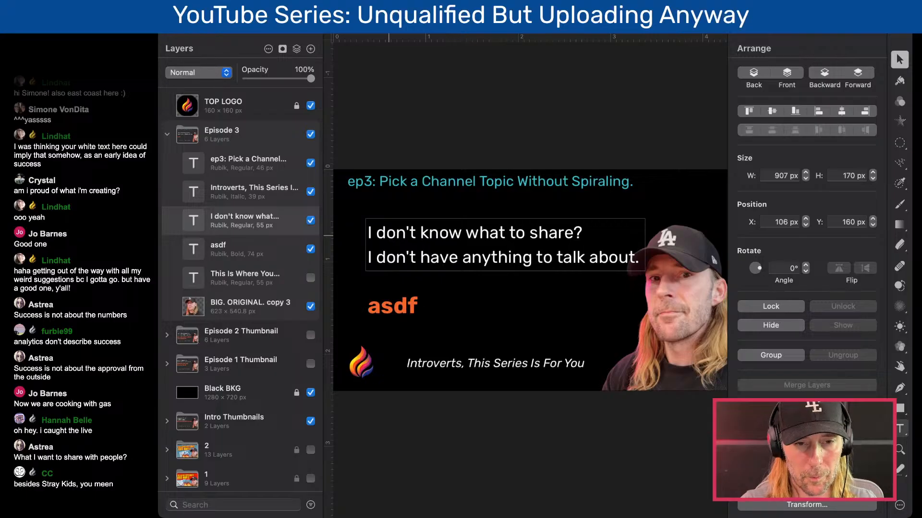
- Shift the white text and the orange headline together 30 px left, to X 76 px
left_click_drag(420, 256, 550, 257)
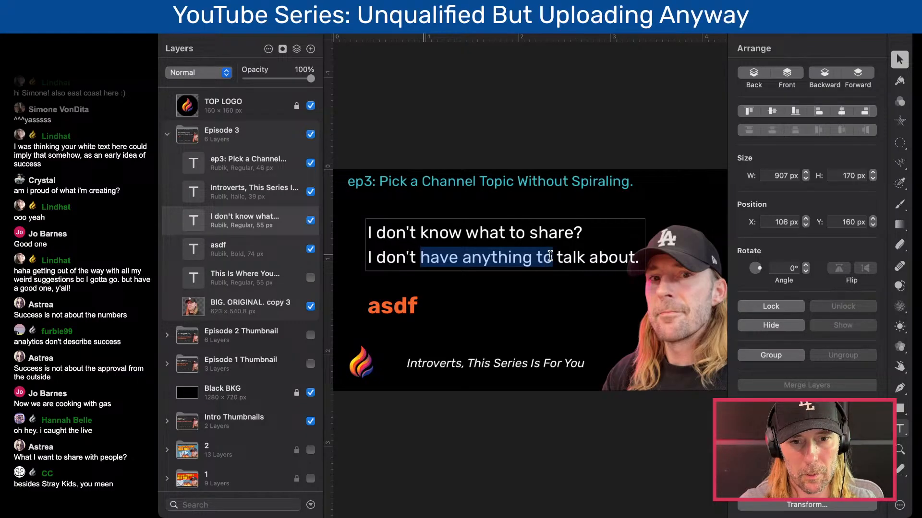
left_click(547, 291)
left_click(534, 259)
left_click(417, 306, "shift")
key("shift+Left")
key("shift+Left")
key("shift+Left")
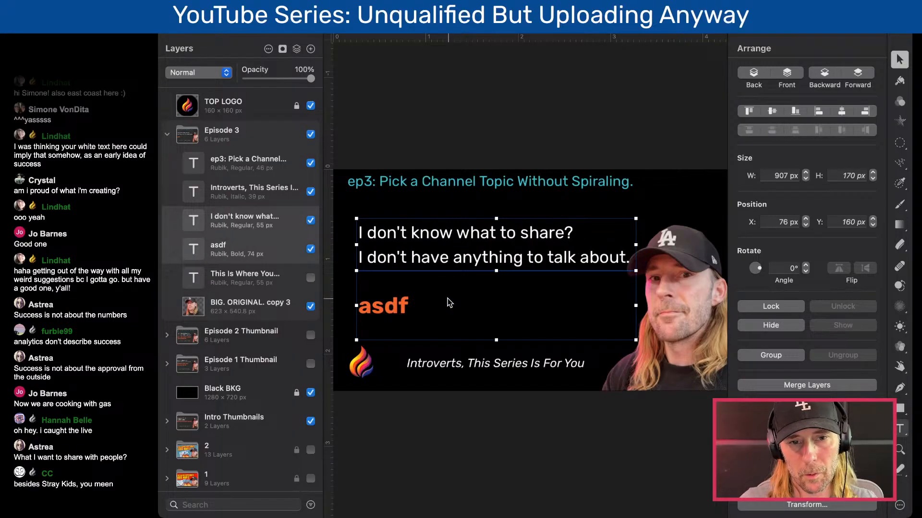
- Replace the question mark at the end of the first white line with a period
double_click(522, 278)
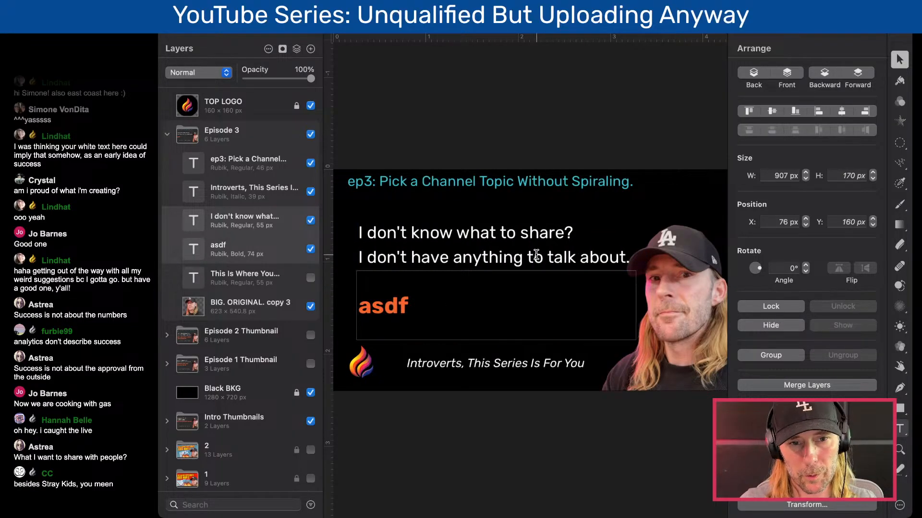
left_click_drag(570, 231, 570, 232)
double_click(560, 233)
double_click(560, 233)
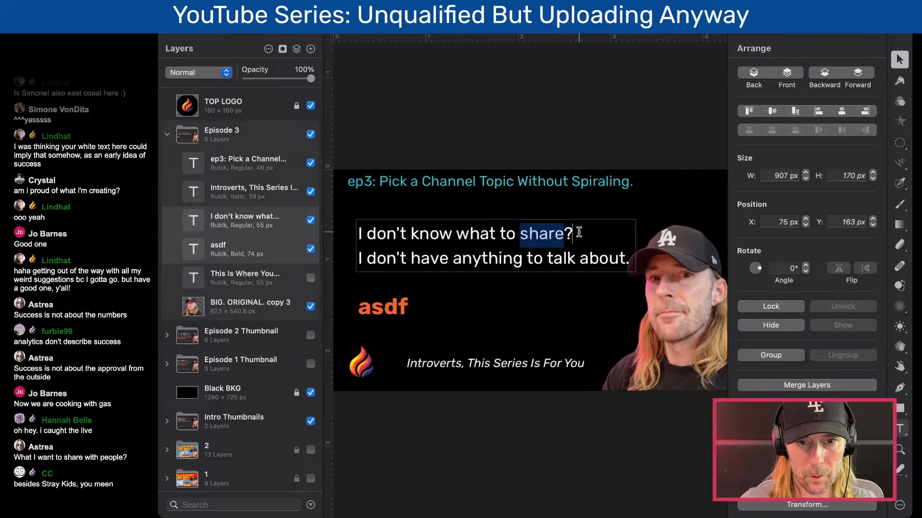
double_click(579, 233)
left_click(579, 232)
key("BackSpace")
type(".")
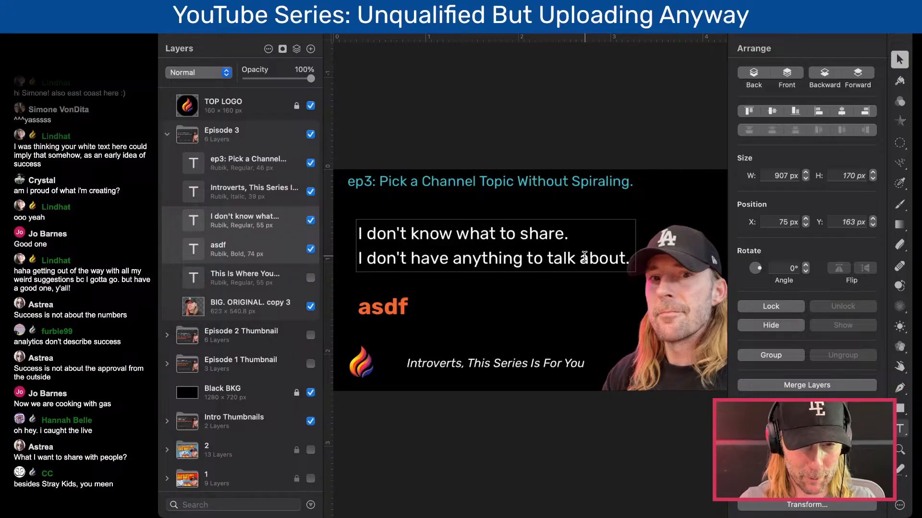
left_click(547, 126)
left_click(412, 259)
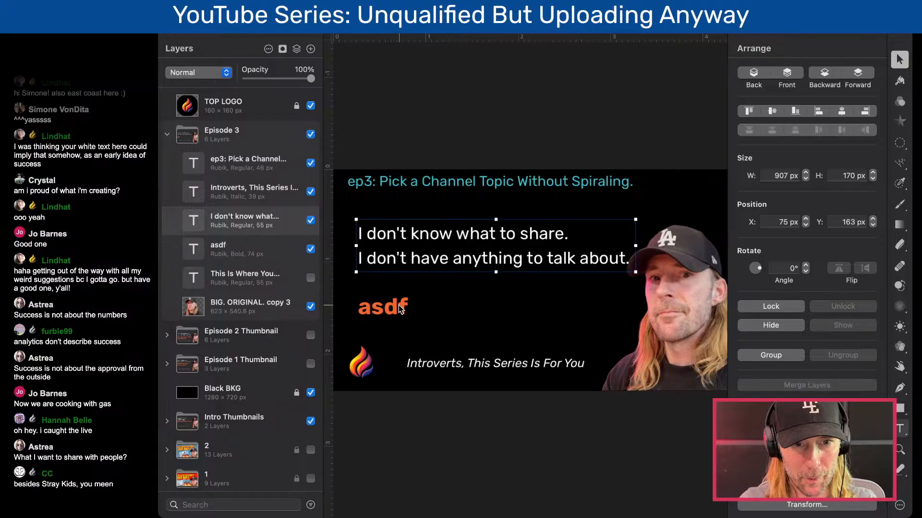
left_click(390, 308, "shift")
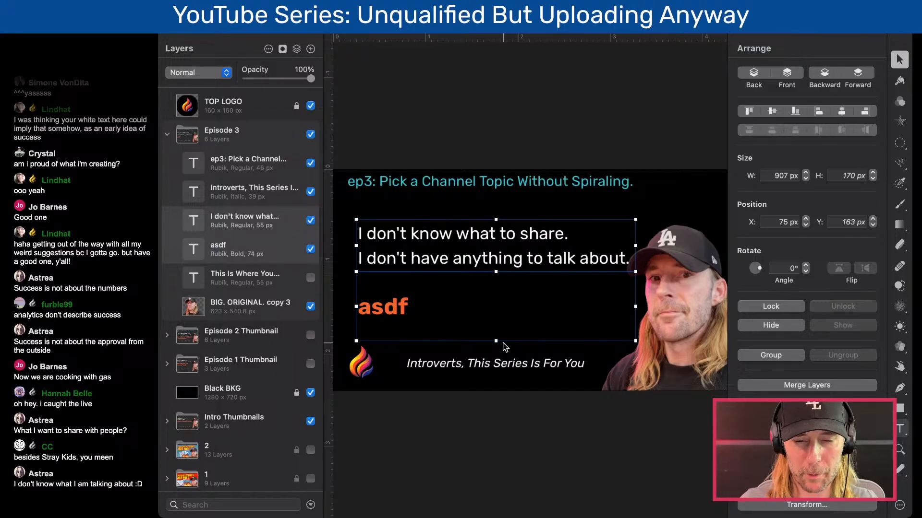
left_click(460, 95)
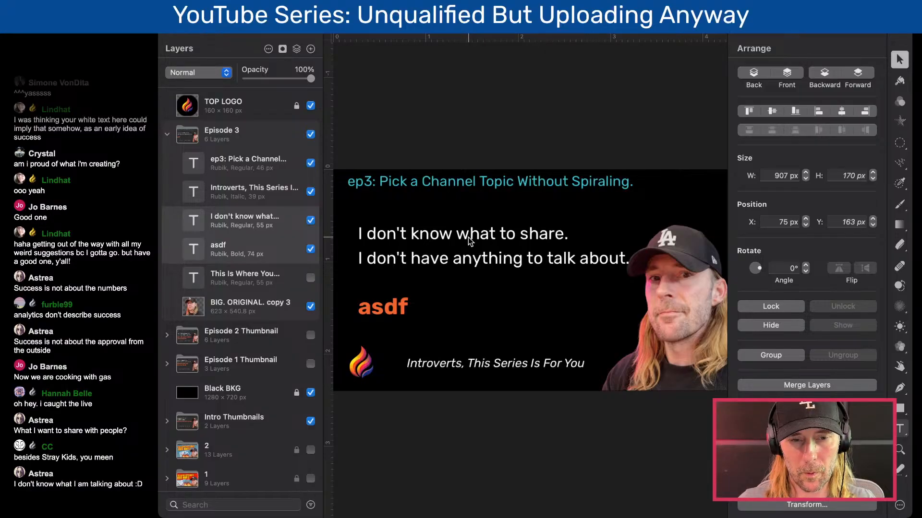
- Copy "talk about" from the second white line and paste it over "share" in the first line
left_click(420, 261)
double_click(421, 261)
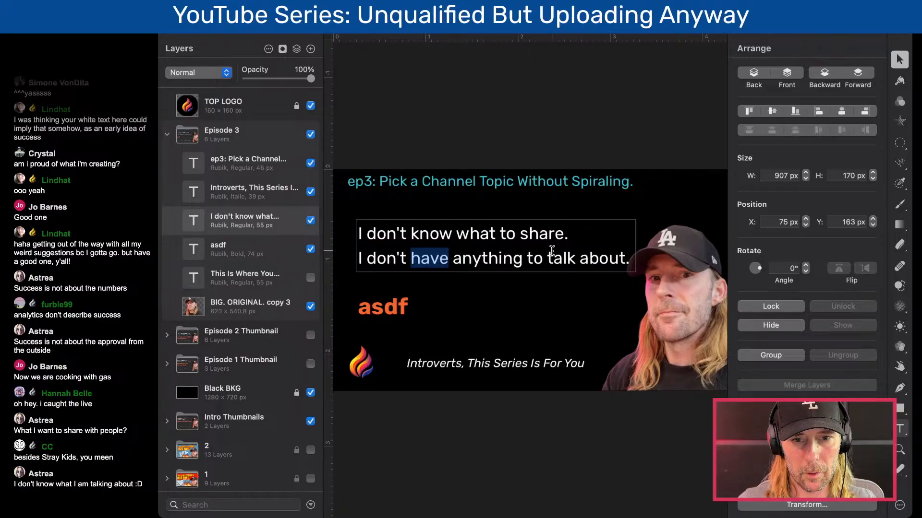
left_click_drag(548, 256, 624, 255)
key("super+c")
double_click(554, 235)
key("super+v")
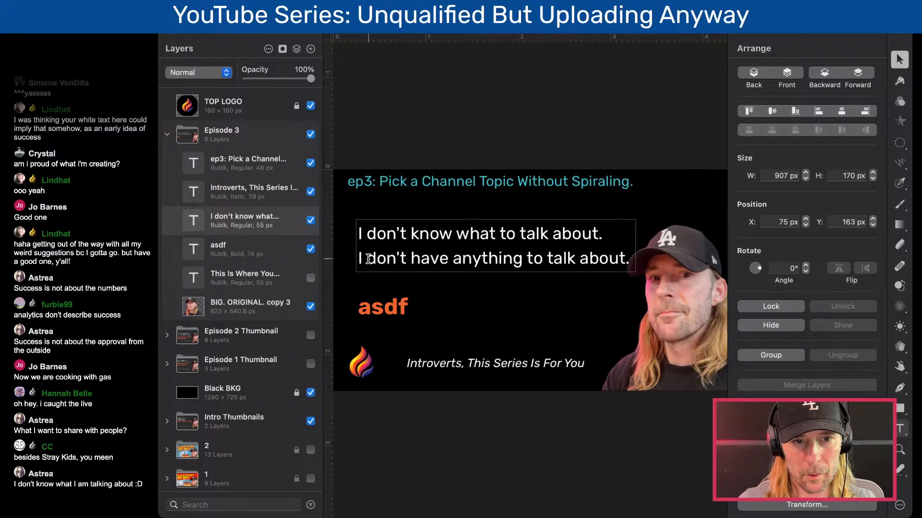
- Delete everything after "I" in the second white line
left_click_drag(367, 259, 628, 259)
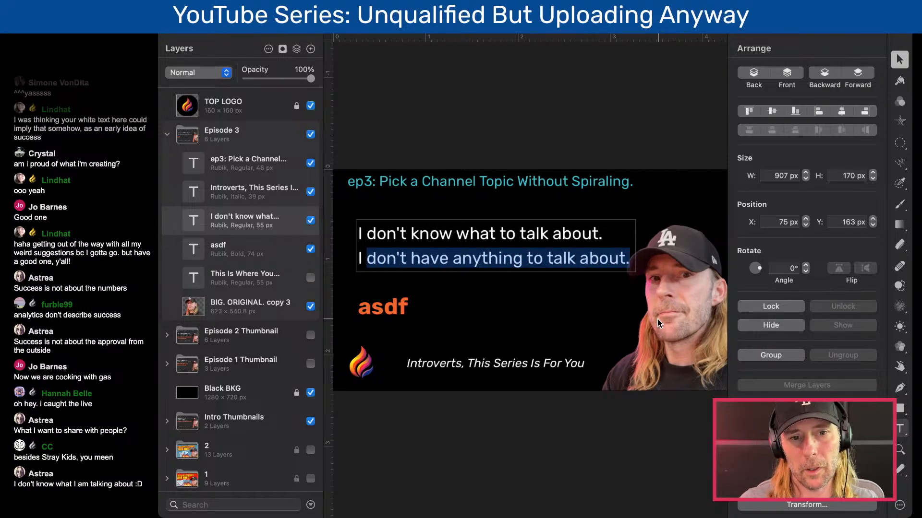
key("BackSpace")
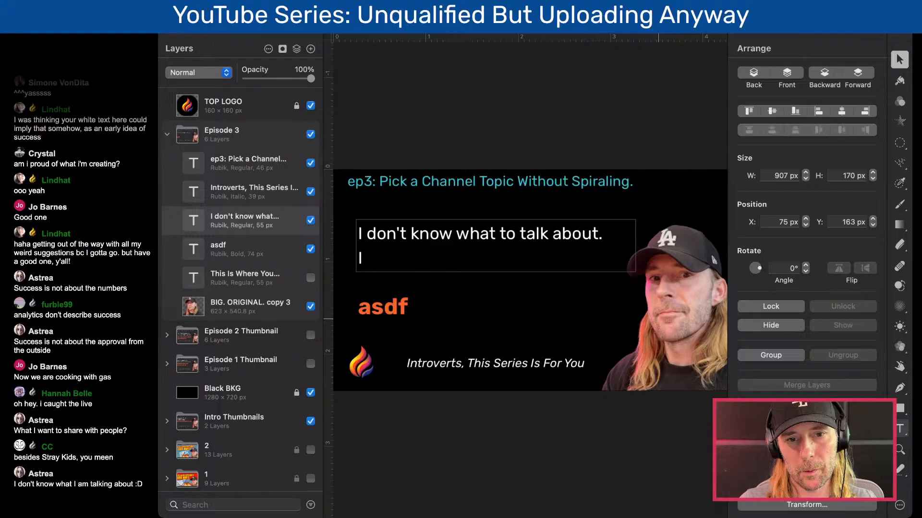
type("'m not qualified")
key("super+z")
key("super+z")
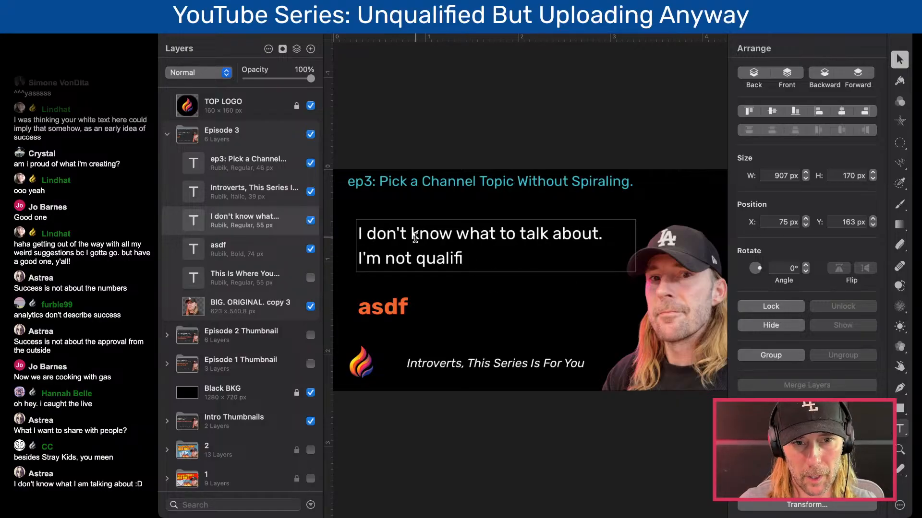
key("super+z")
key("super+z")
key("super+z")
key("super+z")
key("super+z")
key("super+z")
key("super+z")
key("super+z")
key("super+z")
key("super+z")
key("super+z")
key("super+z")
key("super+z")
key("super+z")
- Complete the second white line so that it reads "I don't feel qualified."
type("don't")
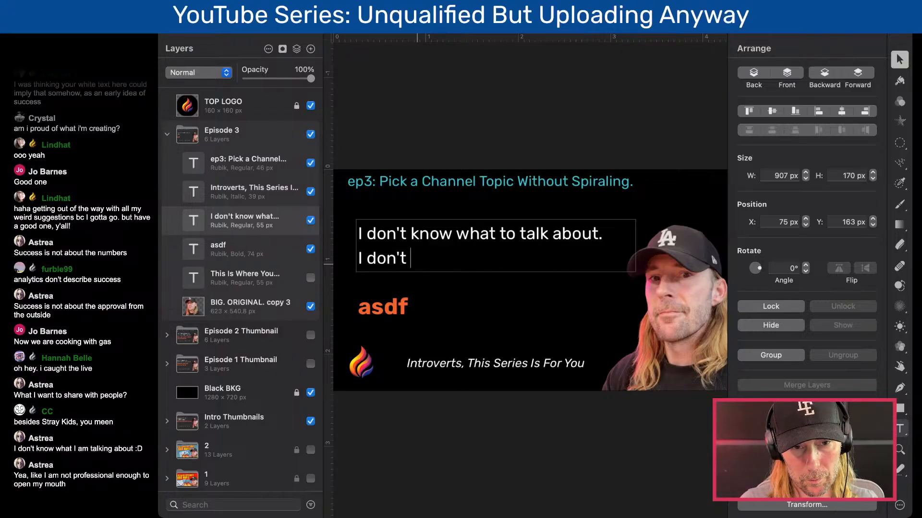
type(" fell")
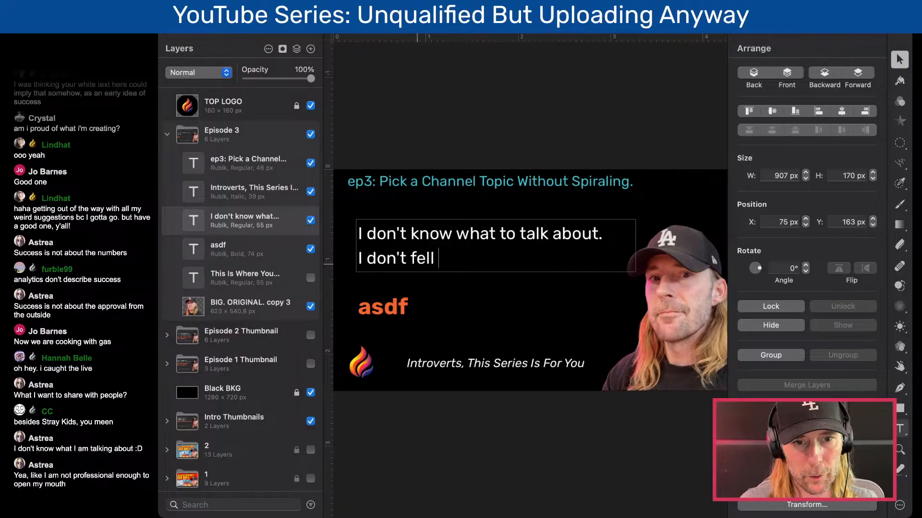
key("BackSpace")
key("BackSpace")
type("el qual")
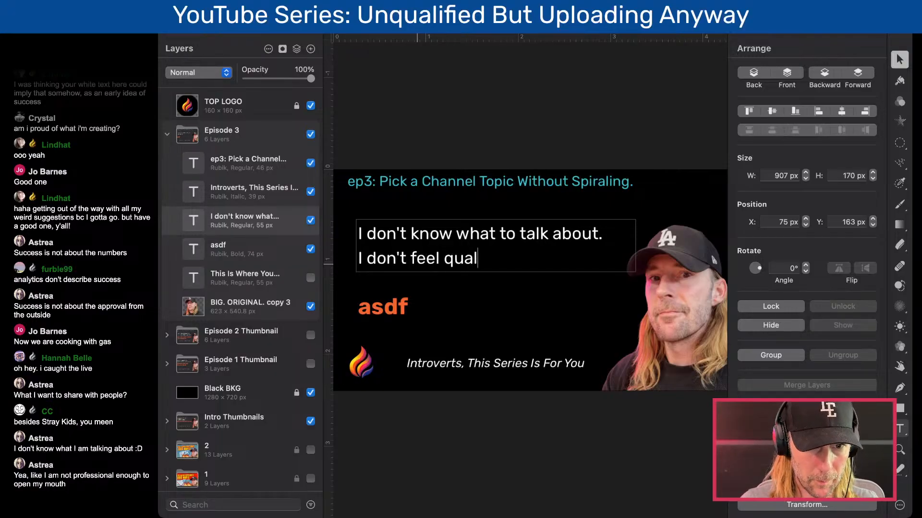
type("ified.")
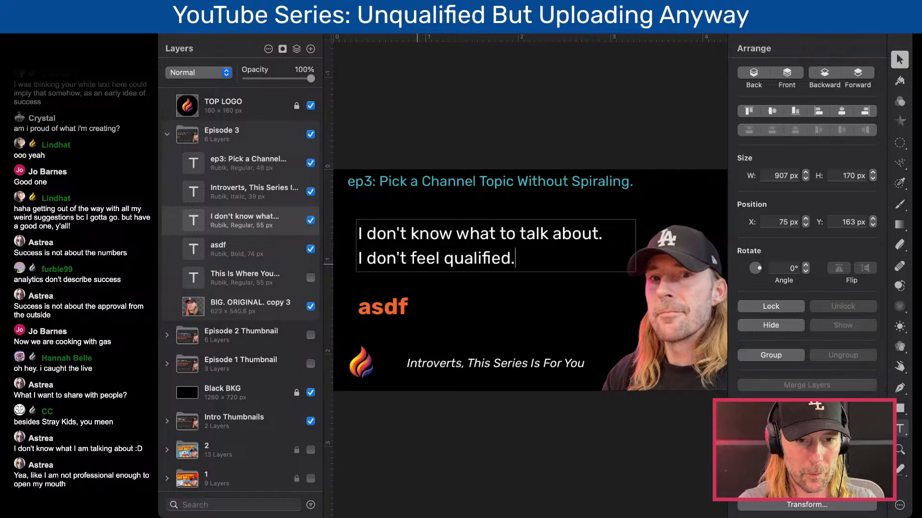
- Shift the orange headline and the white text together 20 px right, to X 95 px
left_click(410, 283)
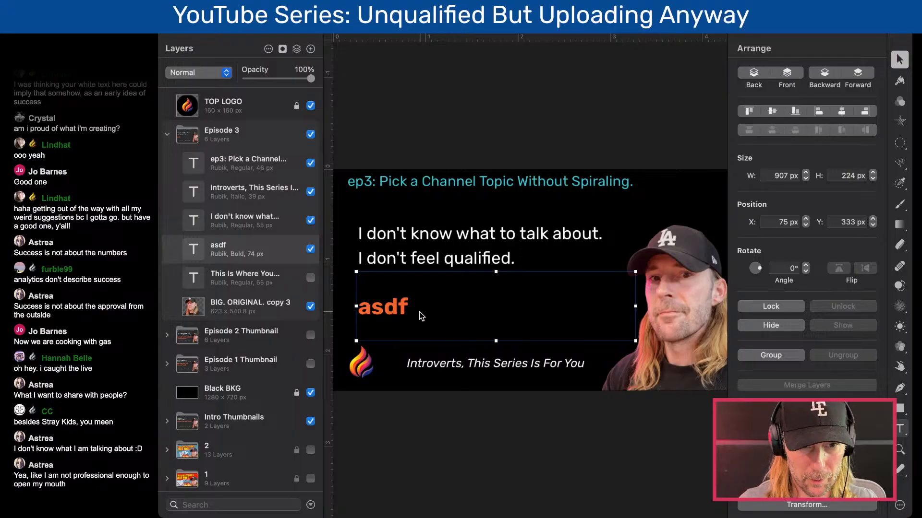
left_click(393, 260, "shift")
key("shift+Right")
key("shift+Right")
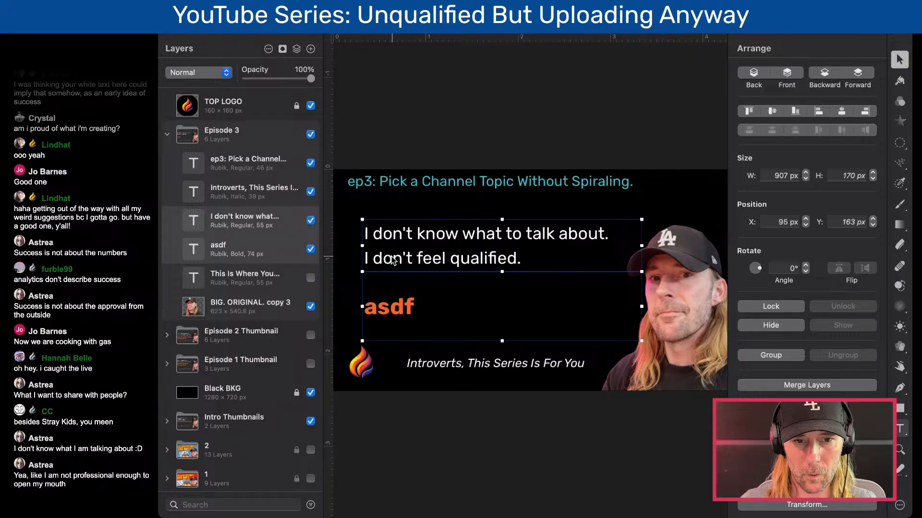
left_click(373, 132)
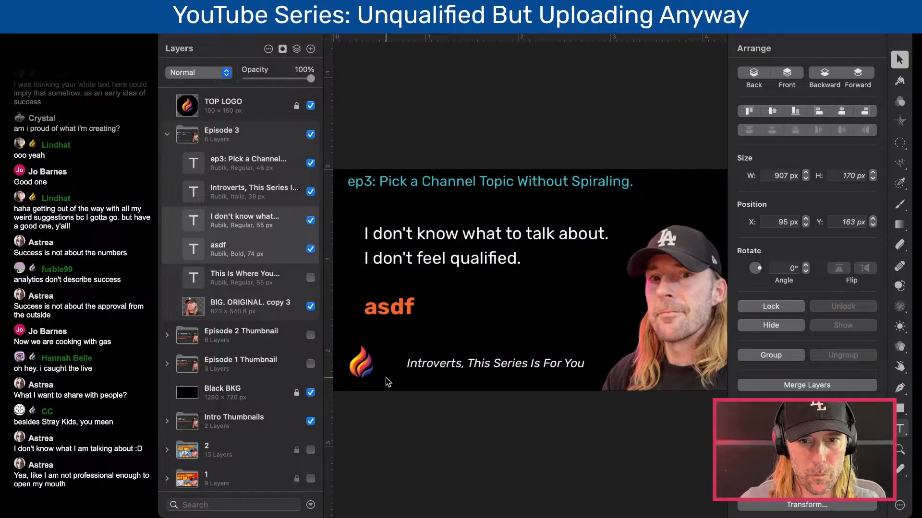
- Replace the orange placeholder headline in Episode 3 with "How to Find The Perfect Topic for You"
left_click(405, 308)
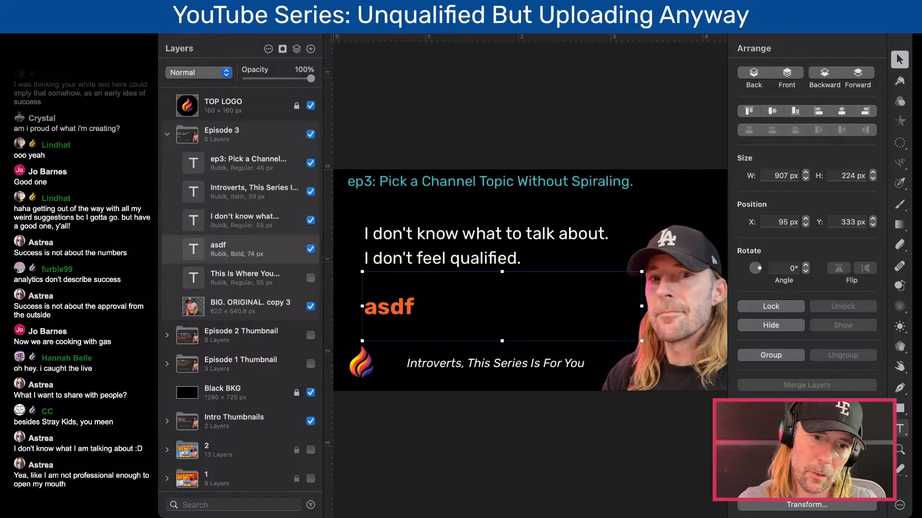
key("super+Tab")
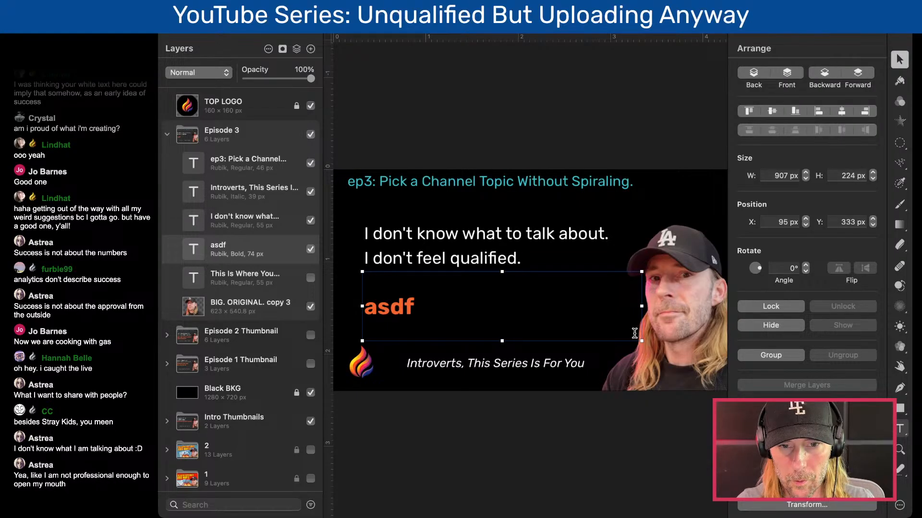
left_click(501, 488)
double_click(385, 306)
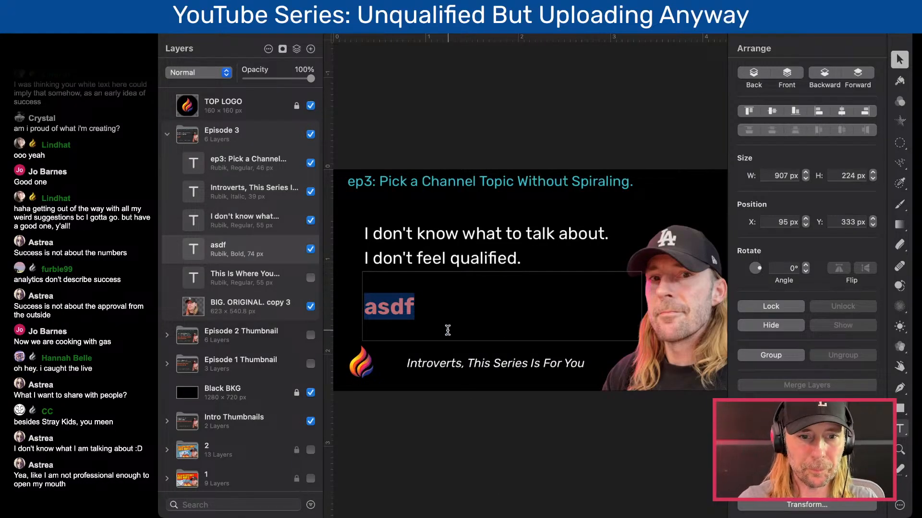
type("H")
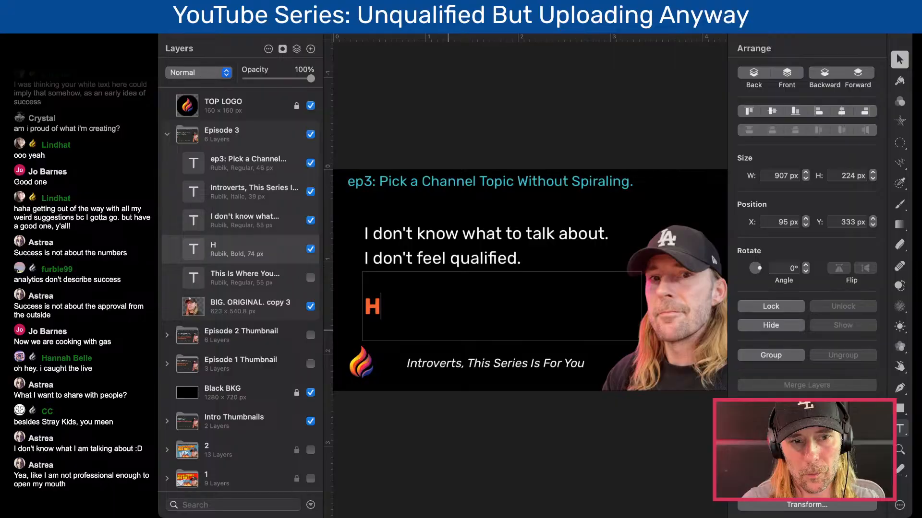
type("ow")
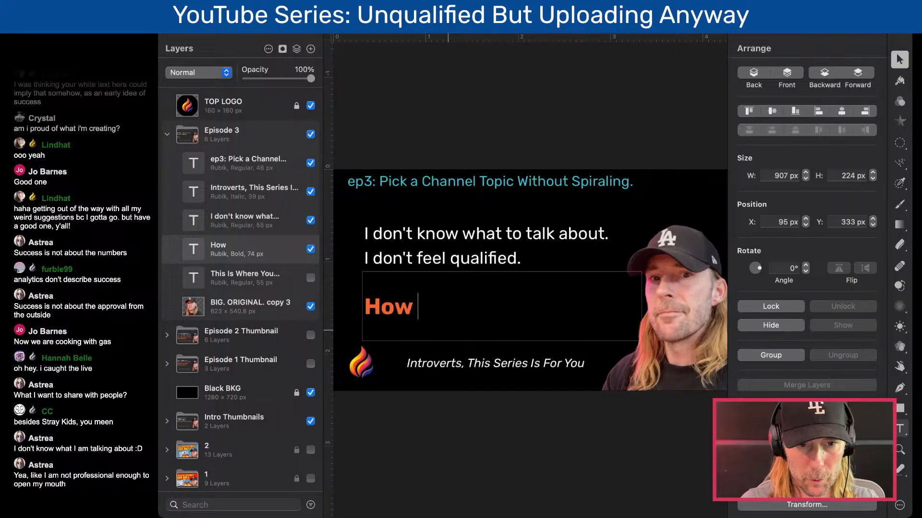
type(" to Find")
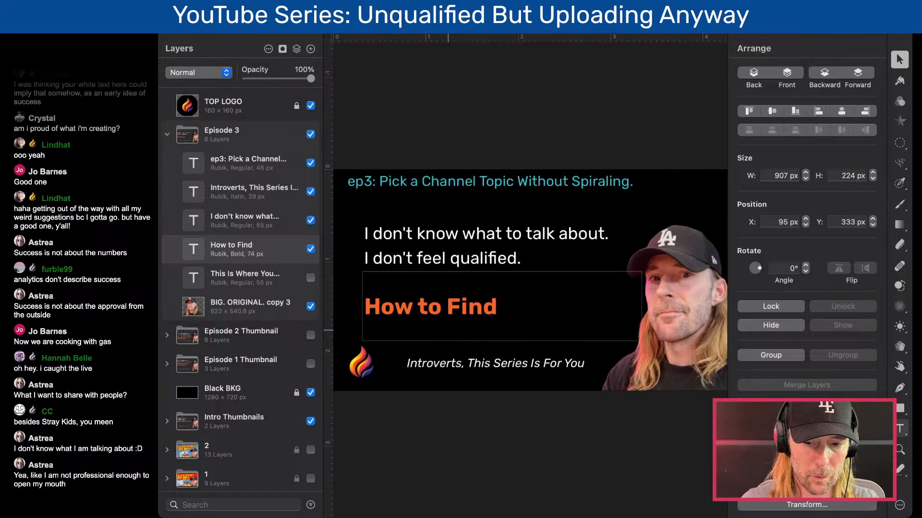
type("The")
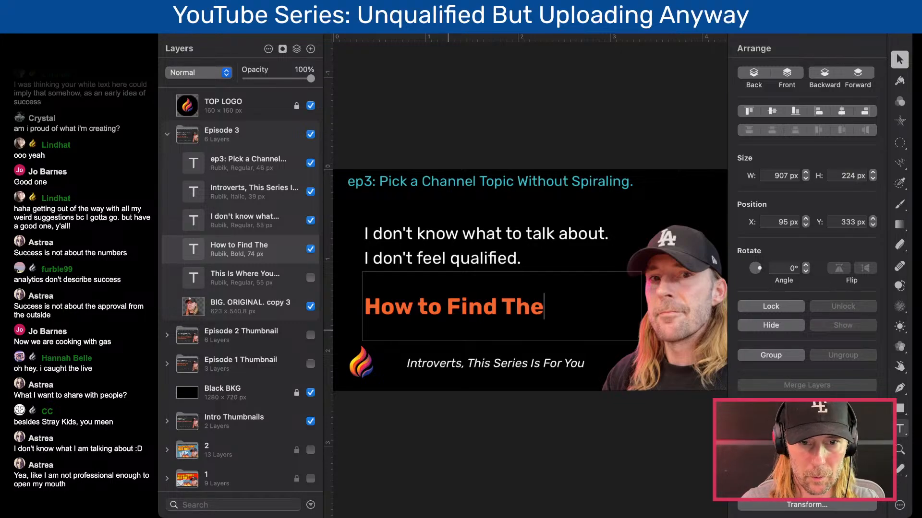
type(" Perfect Topic for You")
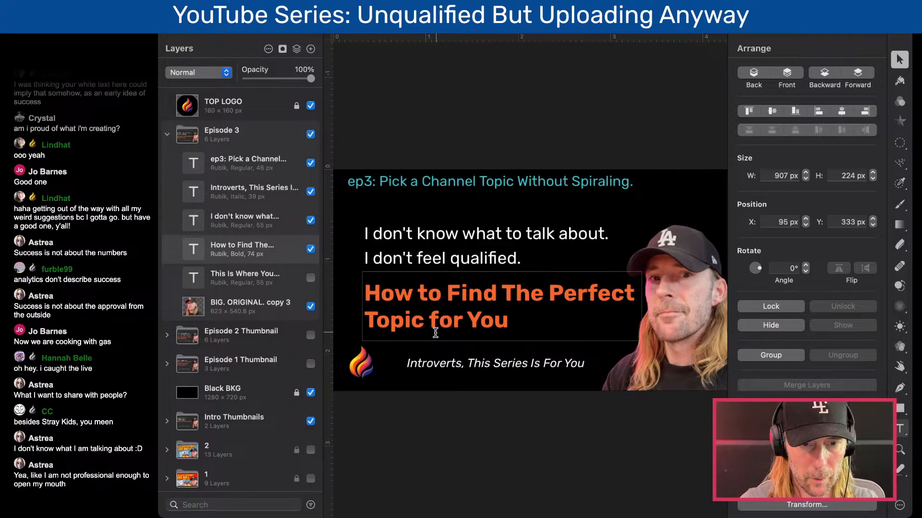
- Delete "How to" from the orange headline and replace "The" with "Your"
left_click_drag(453, 294, 364, 294)
key("BackSpace")
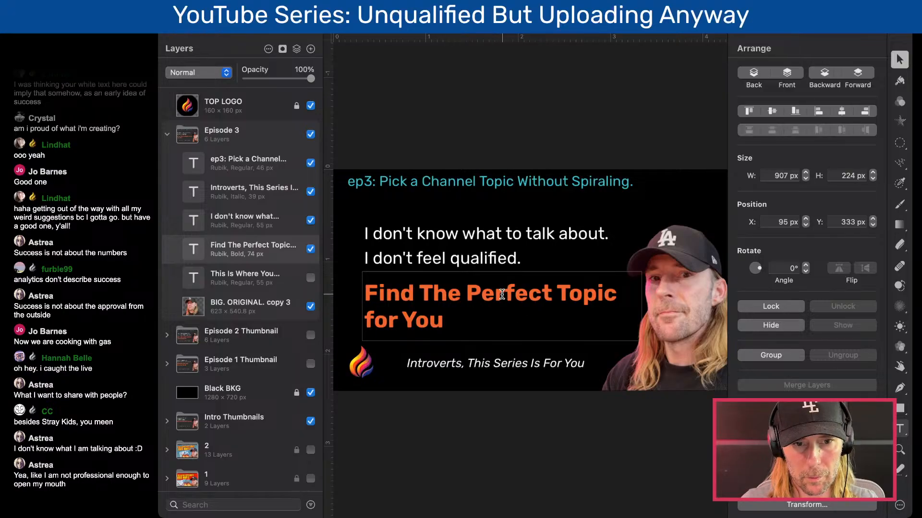
double_click(442, 292)
type("Your")
- Remove "for You" from the end of the headline so that it reads "Find Your Perfect Topic"
key("Down")
key("BackSpace")
key("BackSpace")
key("BackSpace")
key("BackSpace")
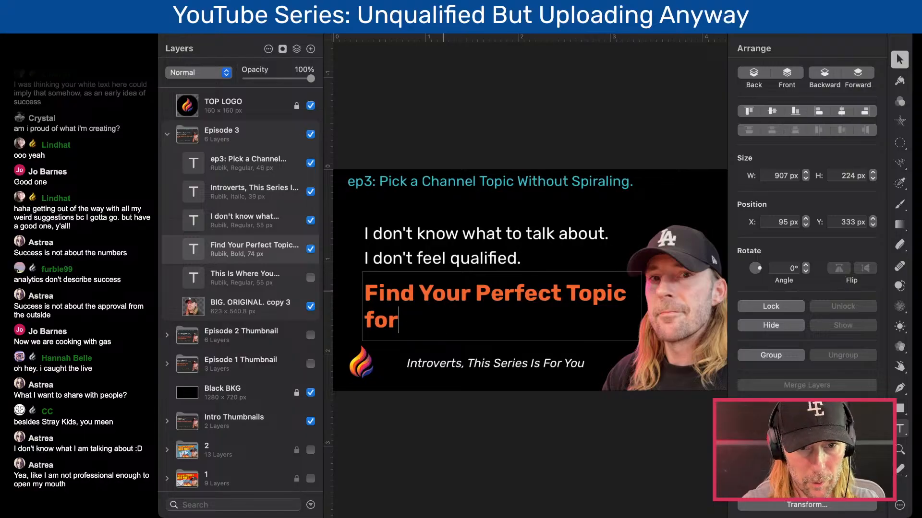
key("BackSpace")
key("BackSpace")
key("BackSpace")
key("BackSpace")
left_click(500, 126)
left_click(502, 312)
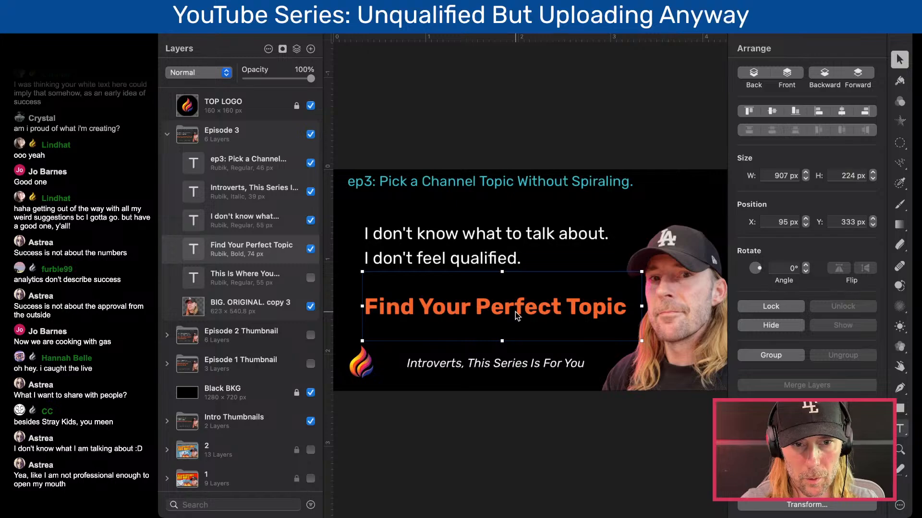
- Put "How to" back in front of the orange headline and replace "Your" with "A"
double_click(406, 313)
key("Left")
type("How to")
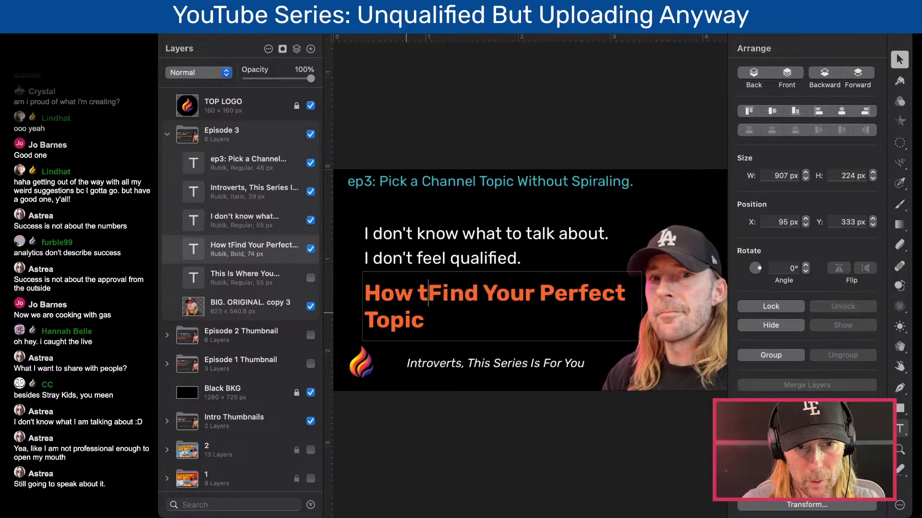
double_click(512, 299)
type("a")
type("A")
key("Down")
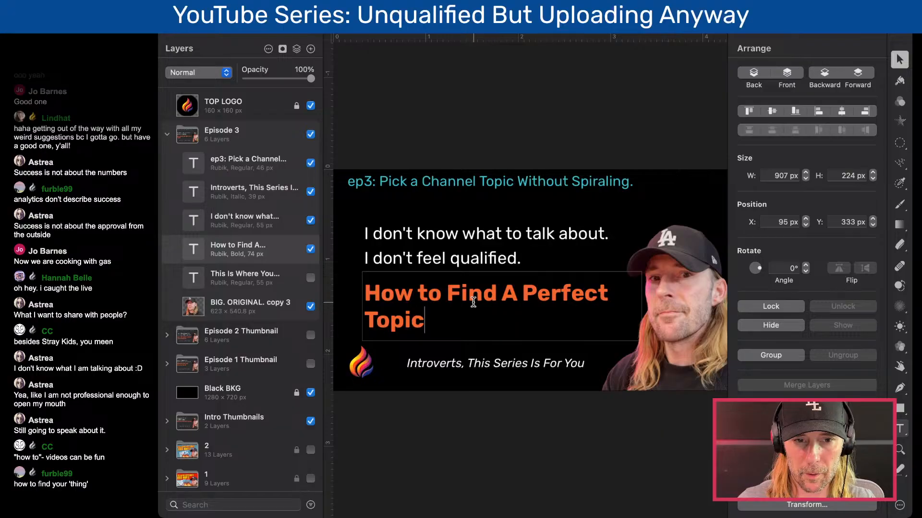
- Replace everything after "How to" in the orange headline with "Find Your Thing"
left_click_drag(447, 293, 510, 332)
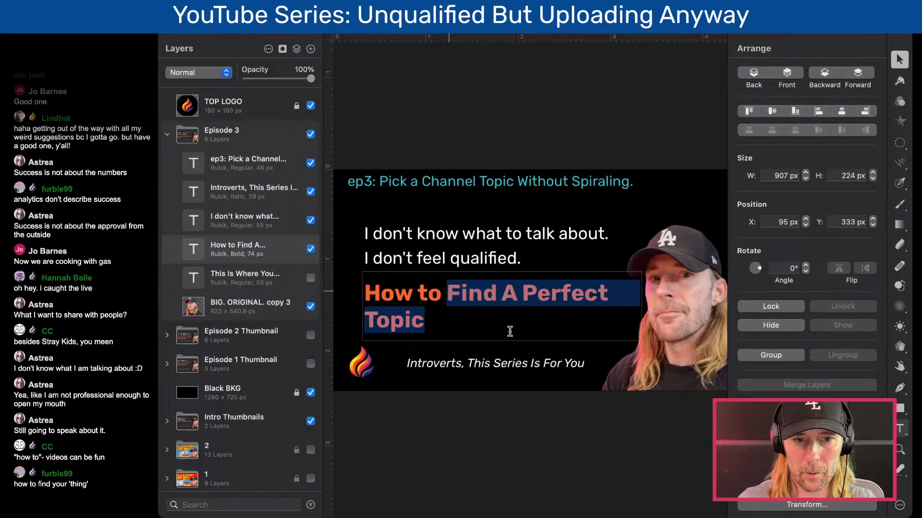
type("Find YouR")
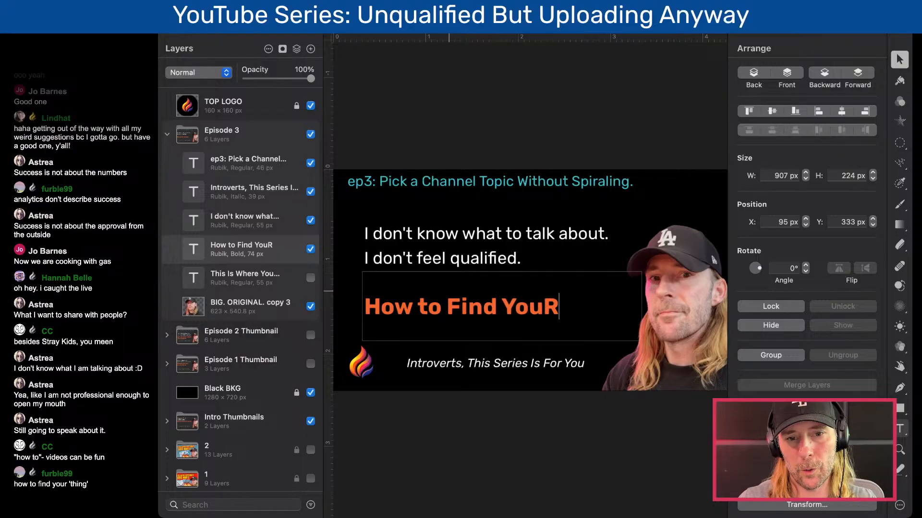
key("BackSpace")
type("r Thing")
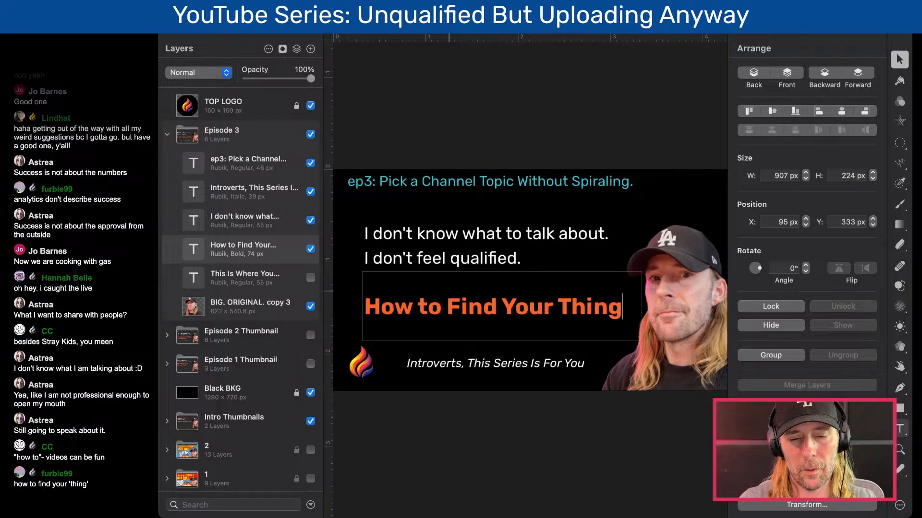
key("Escape")
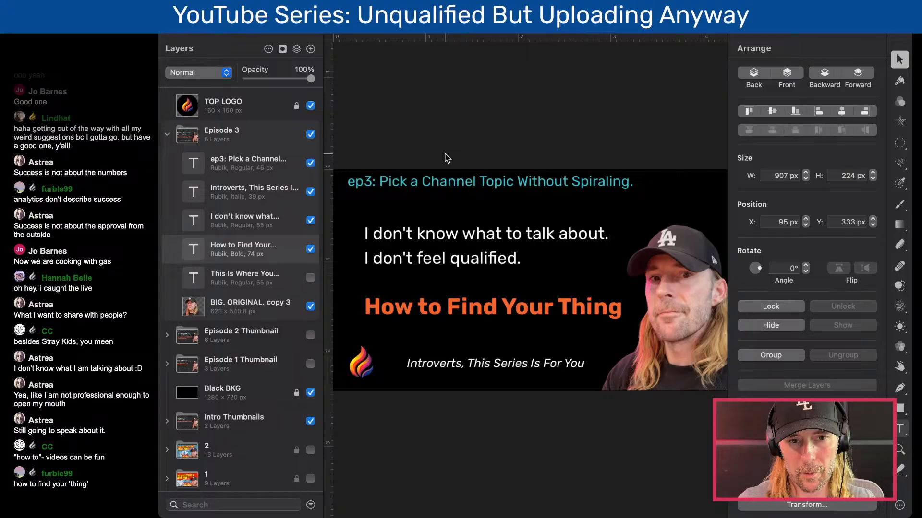
- Move the white text down to Y 179 px and fit the orange headline's box to 175 px high at Y 349 px
left_click_drag(445, 259, 464, 265)
left_click_drag(462, 311, 473, 307)
left_click_drag(502, 265, 515, 304)
left_click(500, 117)
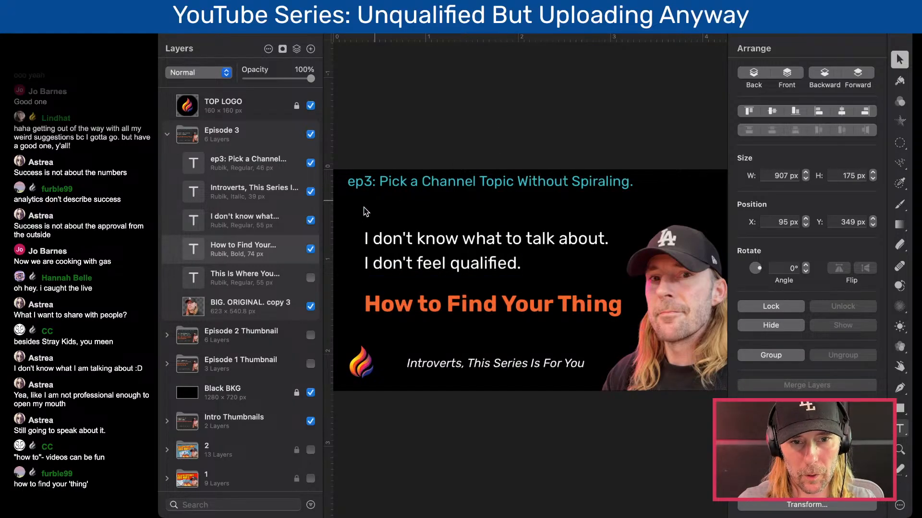
left_click(168, 134)
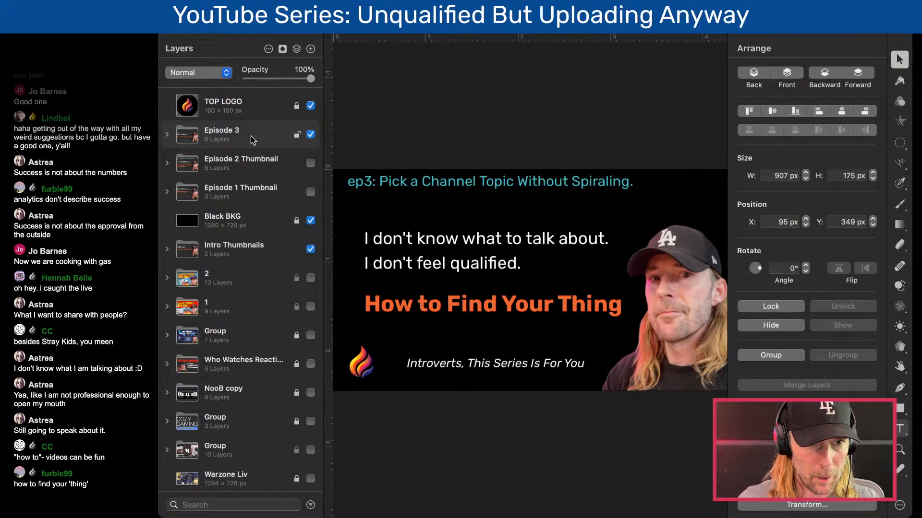
key("super+v")
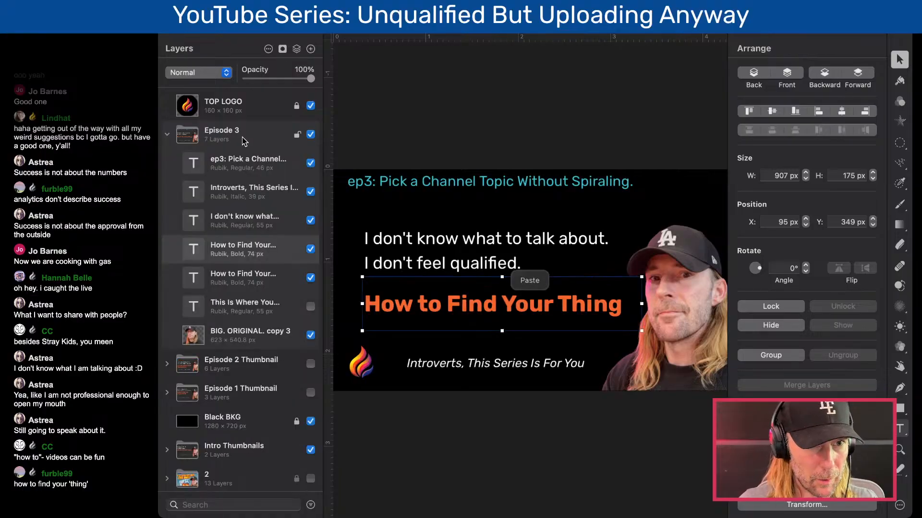
left_click(168, 135)
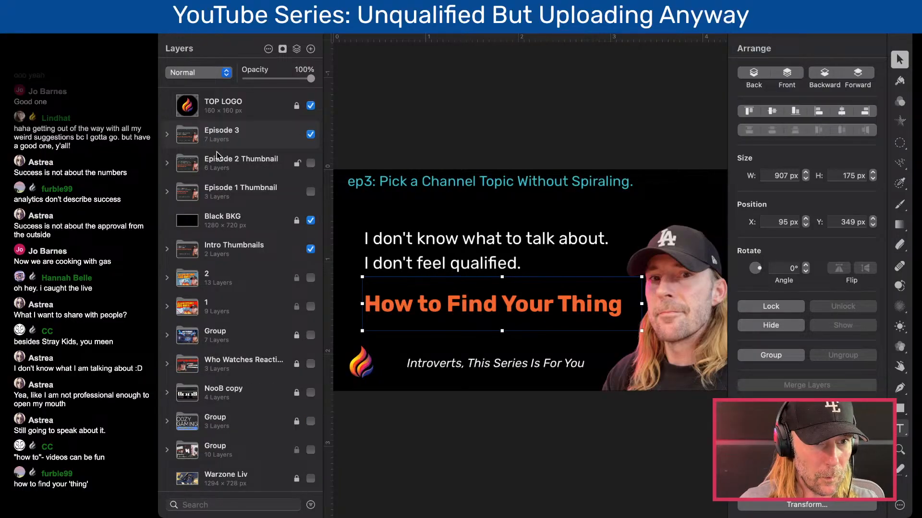
key("super+z")
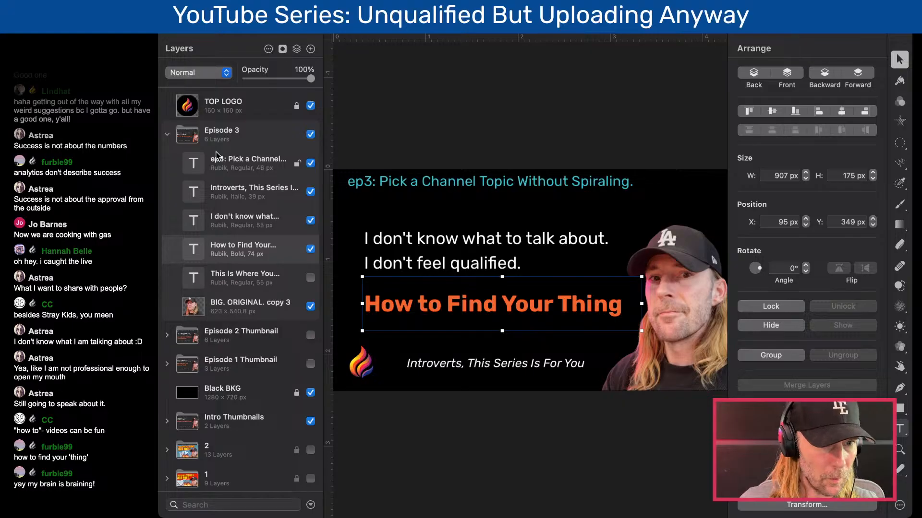
- Duplicate the whole Episode 3 group and hide the original
left_click(169, 134)
left_click(249, 134)
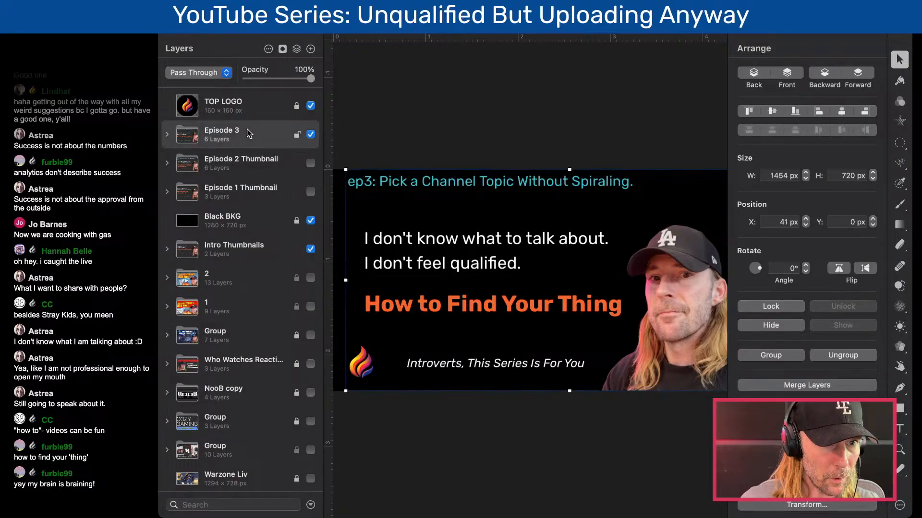
key("super+c")
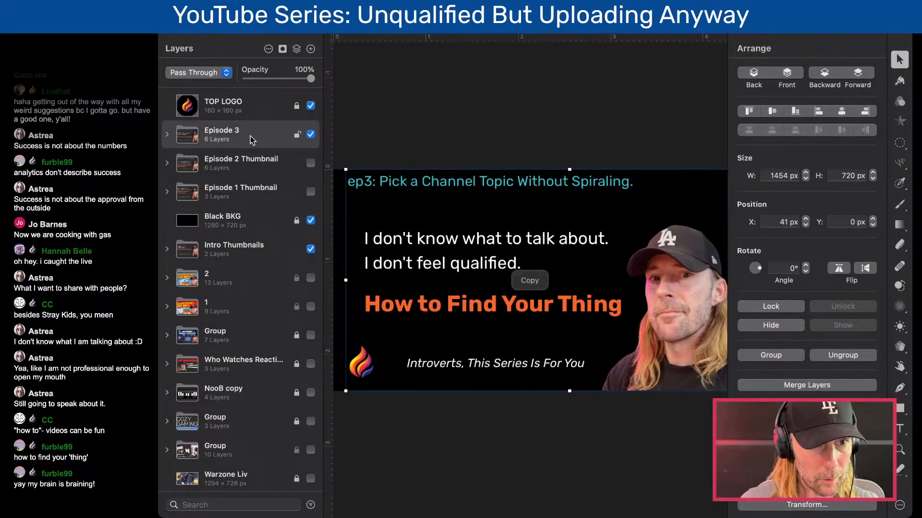
key("super+v")
left_click(310, 164)
- Rename the duplicated group as "Episode 4" and deselect it
double_click(236, 130)
left_click_drag(237, 130, 279, 131)
type("4")
key("Return")
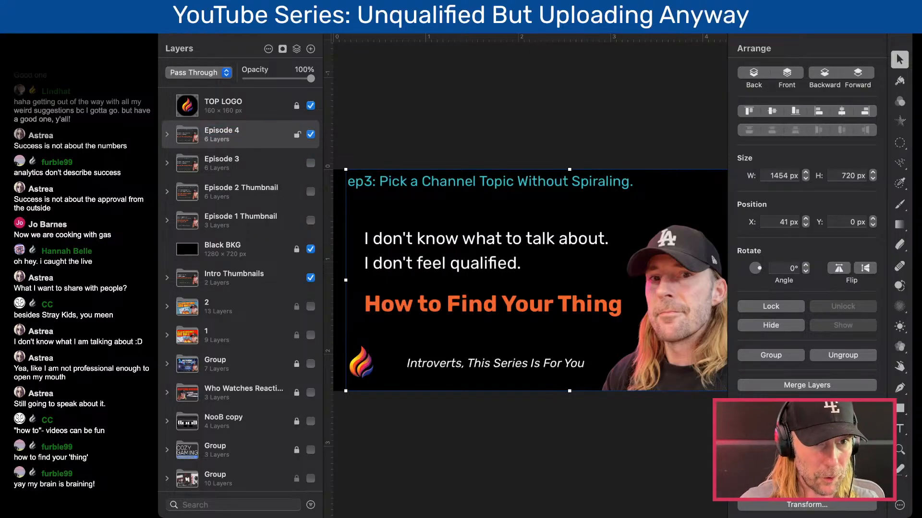
left_click(468, 140)
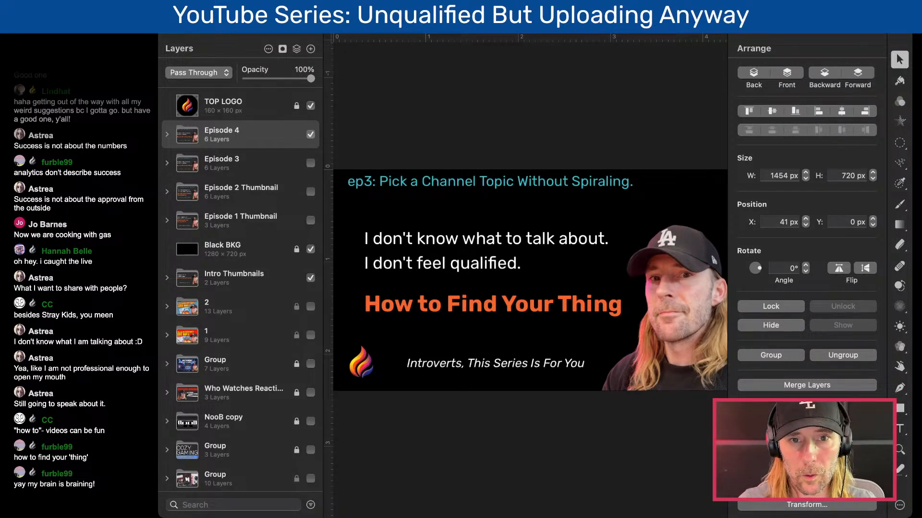
- Change the teal title line in Episode 4 to "ep4: Does Anyone Care About Your Topic?"
double_click(373, 191)
double_click(371, 184)
left_click_drag(372, 184, 734, 171)
type("4")
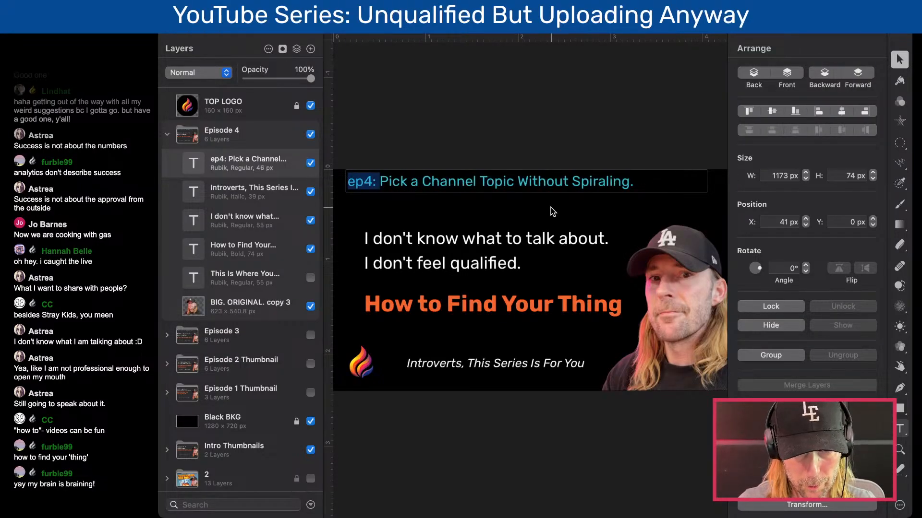
double_click(581, 191)
left_click_drag(646, 181, 380, 183)
key("ctrl+v")
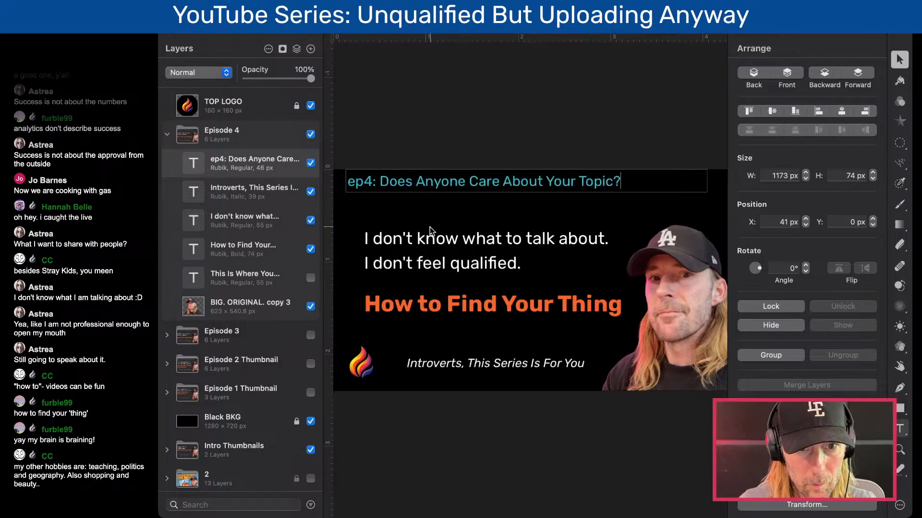
- Replace Episode 4's white text with the placeholder "asdf" and its orange headline with "asf"
triple_click(440, 242)
type("asdf")
triple_click(440, 254)
type("asdf")
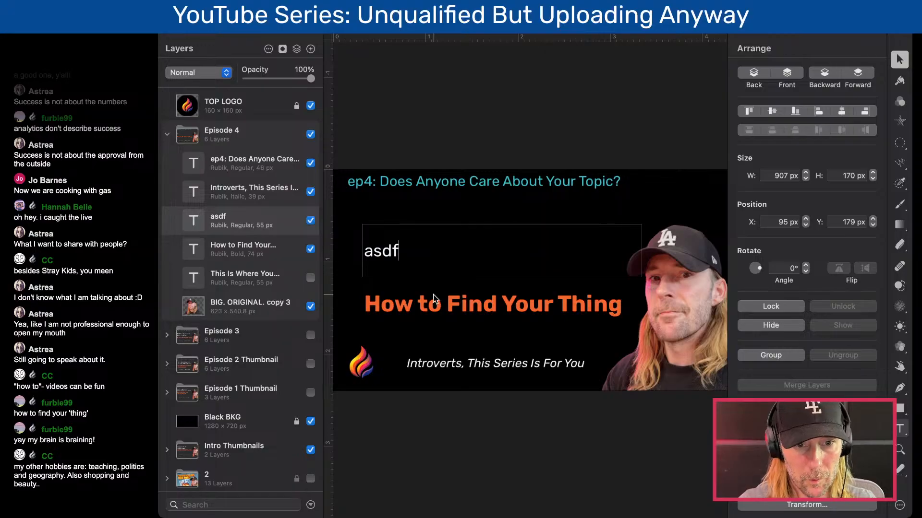
triple_click(432, 307)
type("asf")
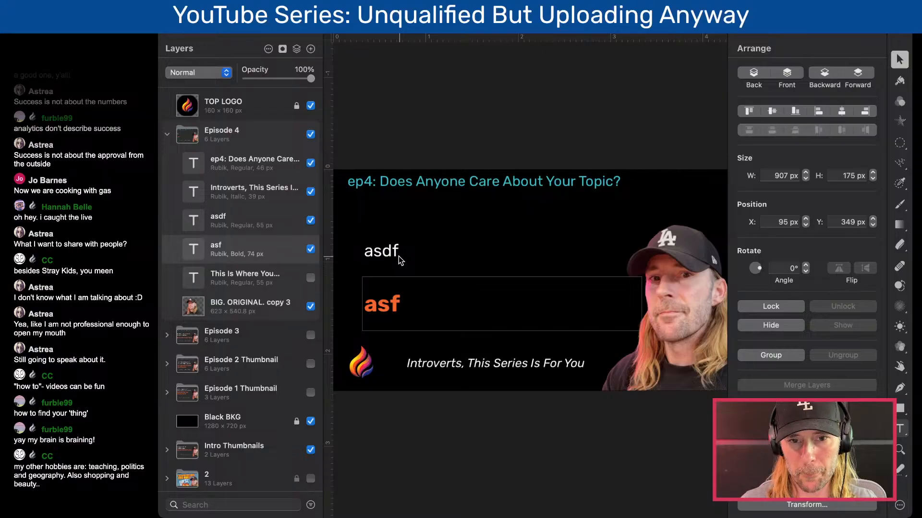
left_click(398, 131)
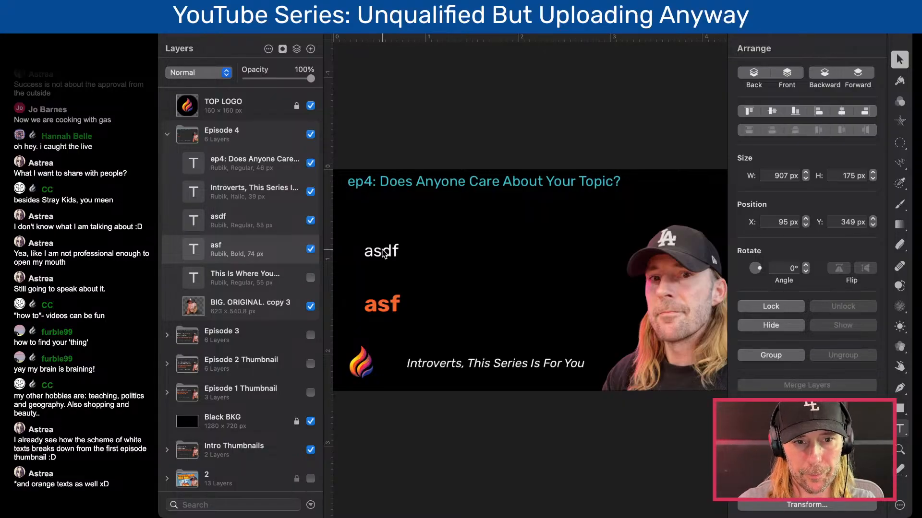
- Replace the white placeholder text in Episode 4 with "What if nobody watches?"
double_click(383, 253)
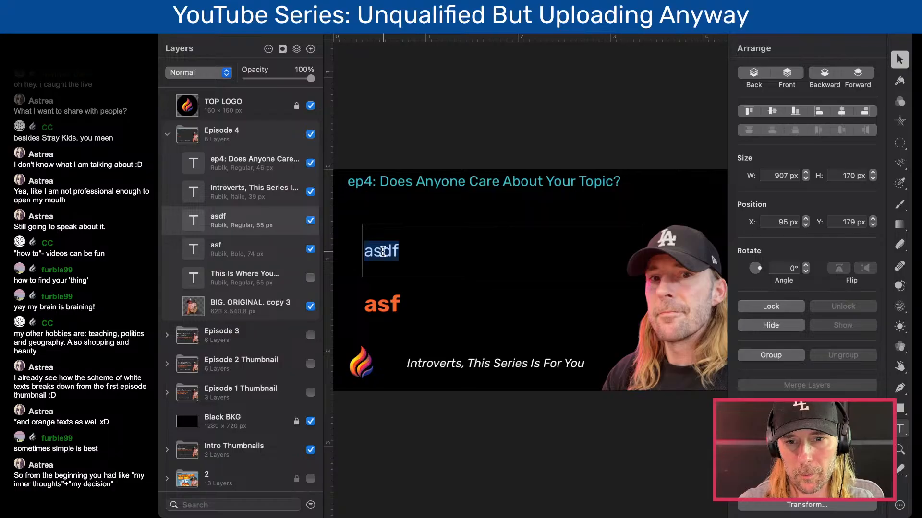
left_click(401, 253)
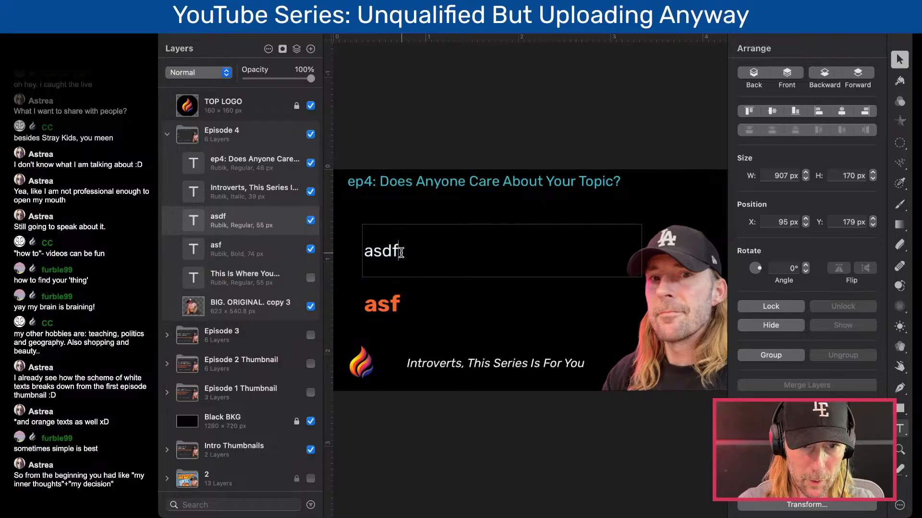
left_click_drag(401, 253, 367, 250)
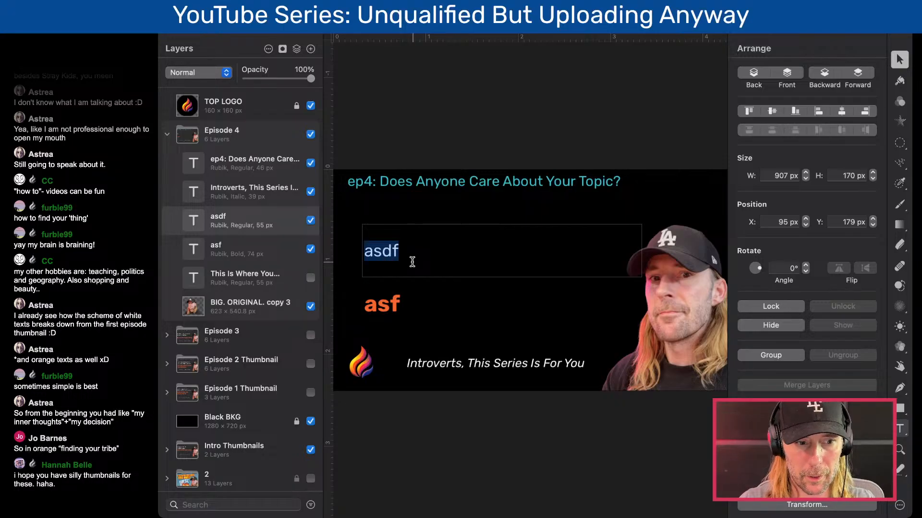
type("What i")
key("BackSpace")
type("if nobo")
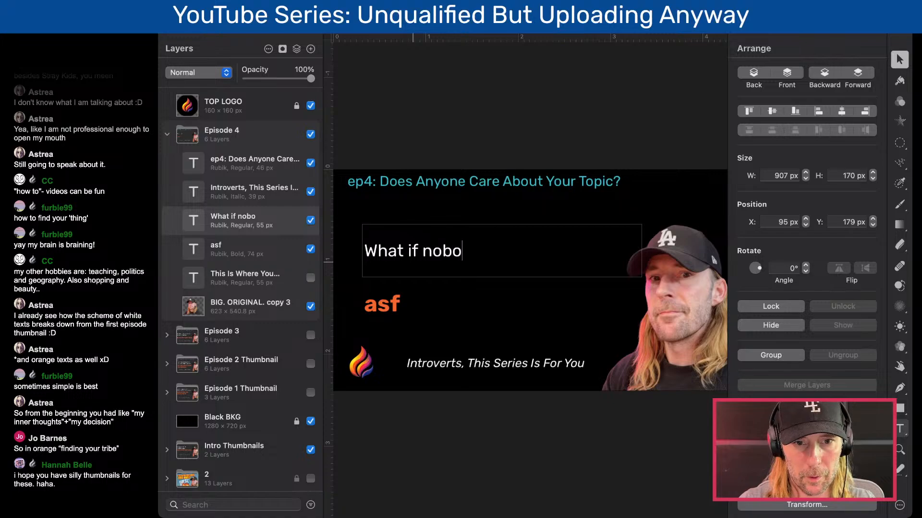
type("dy ")
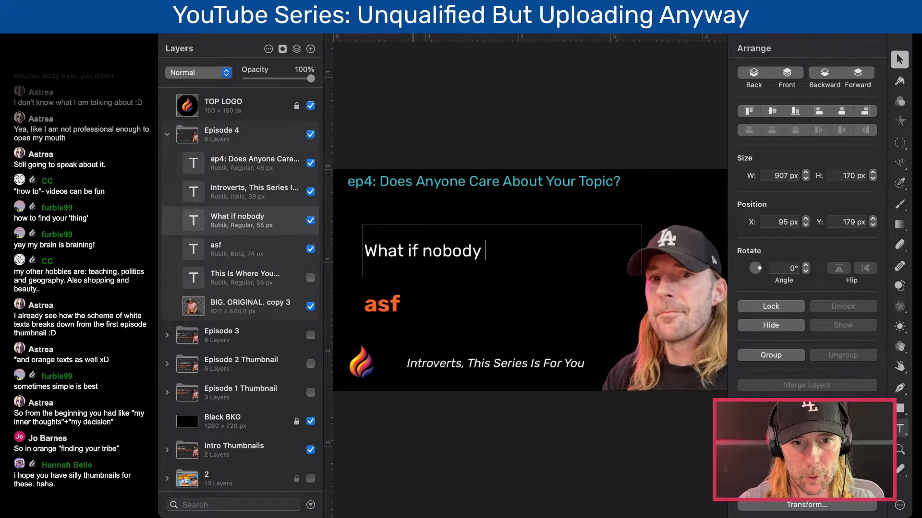
type("watches?")
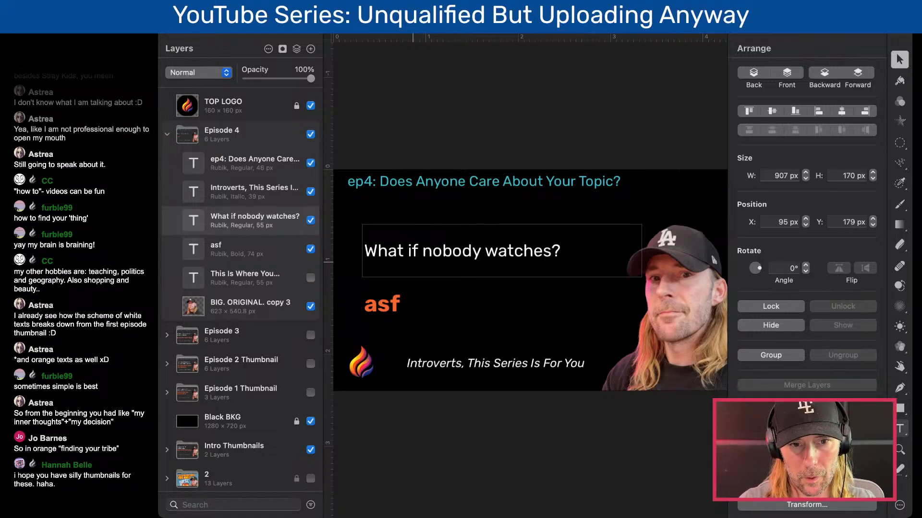
- Add a second line reading "What if nobody comments?" to the white text
key("Return")
type("What ")
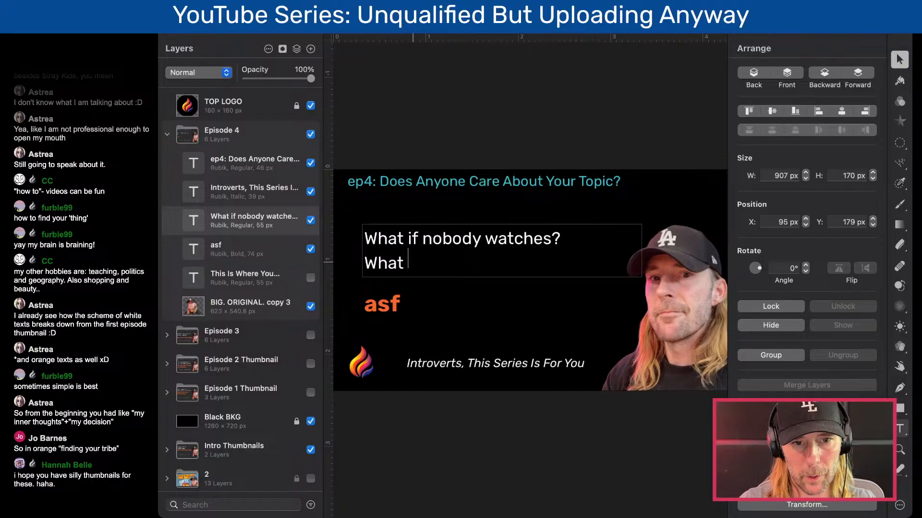
type("if peopl")
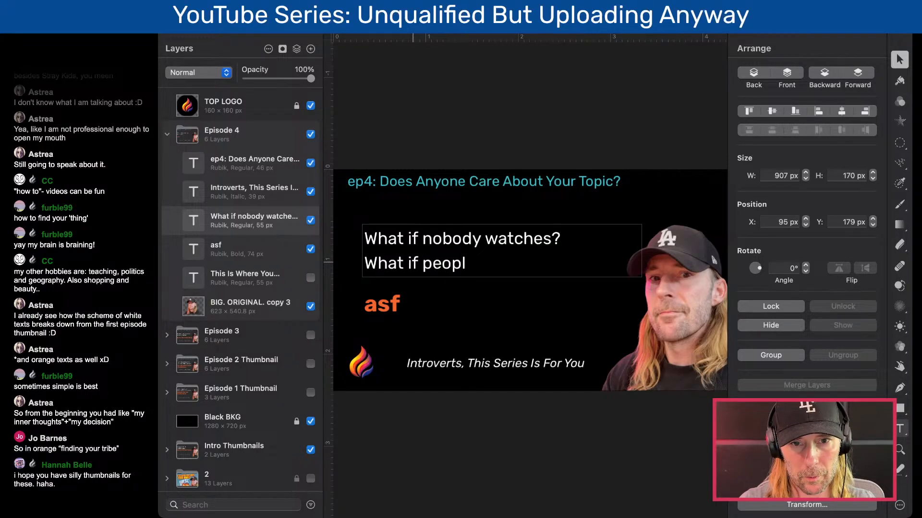
key("BackSpace")
key("BackSpace")
key("BackSpace")
key("BackSpace")
key("BackSpace")
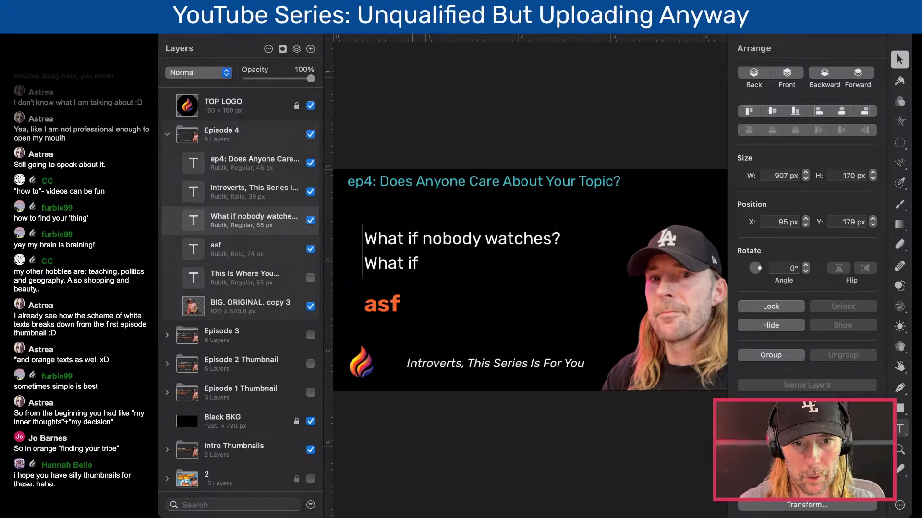
type("no")
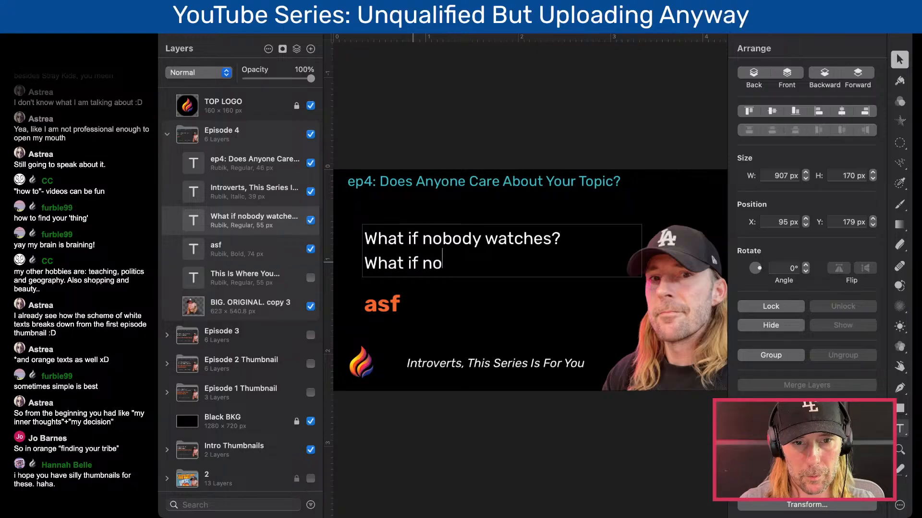
type("body ")
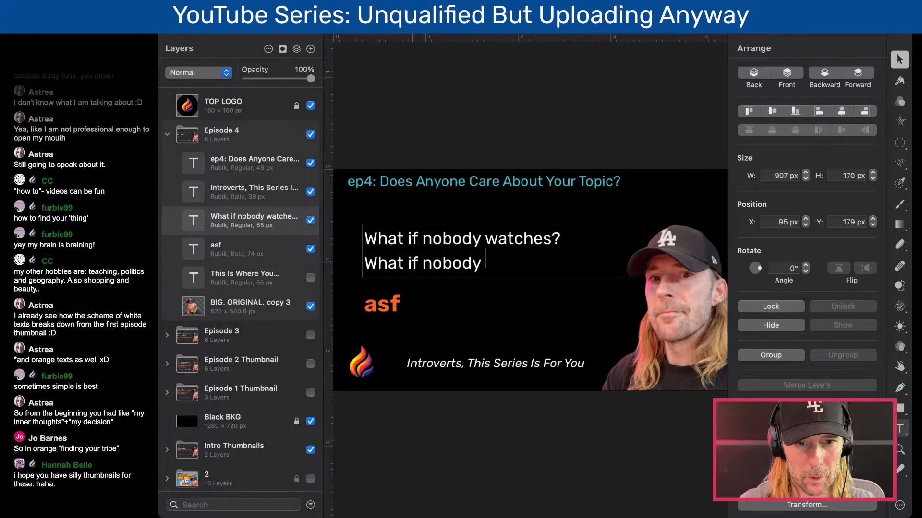
type("comments?")
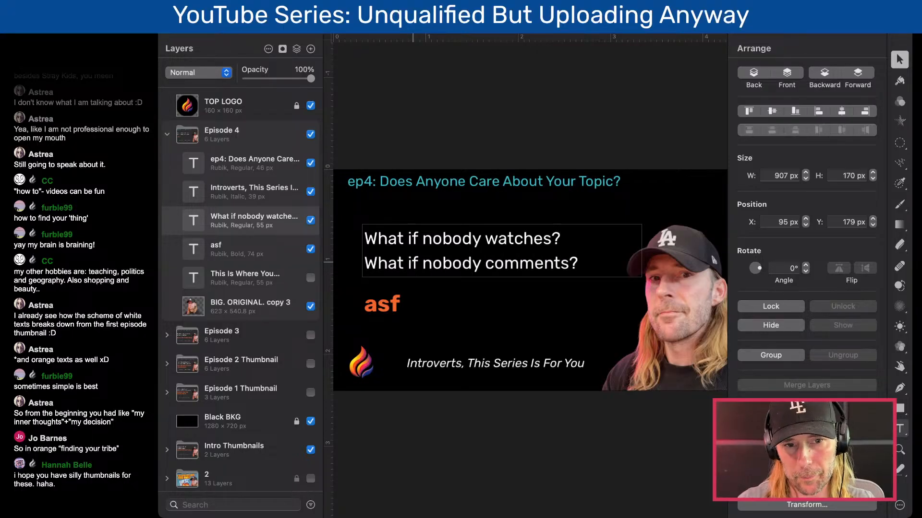
- Replace the orange placeholder headline with "How to Confirm You"
left_click(385, 305)
double_click(385, 304)
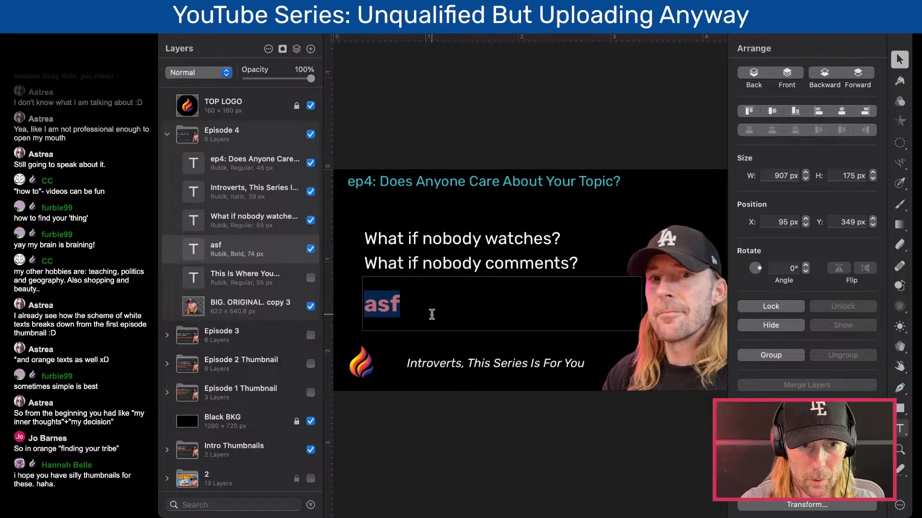
type("How")
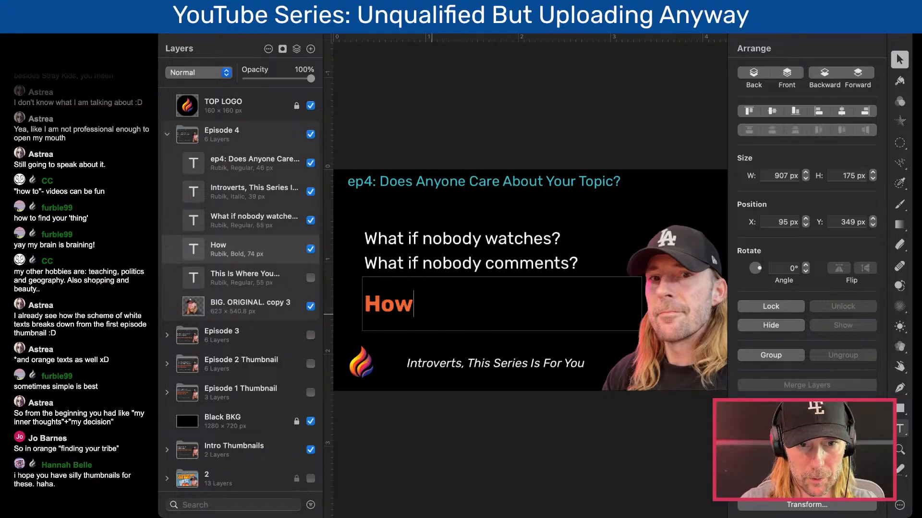
type(" to Confir")
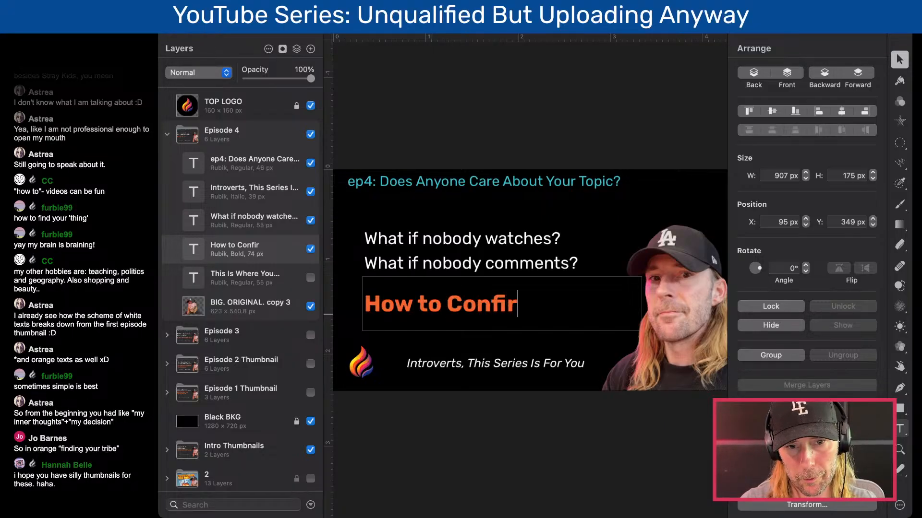
type("m yo")
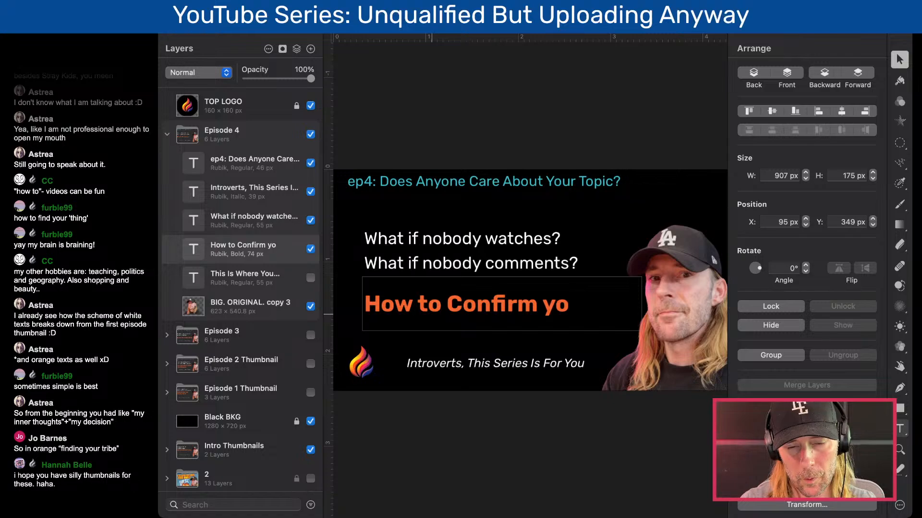
key("BackSpace")
key("BackSpace")
type("(not")
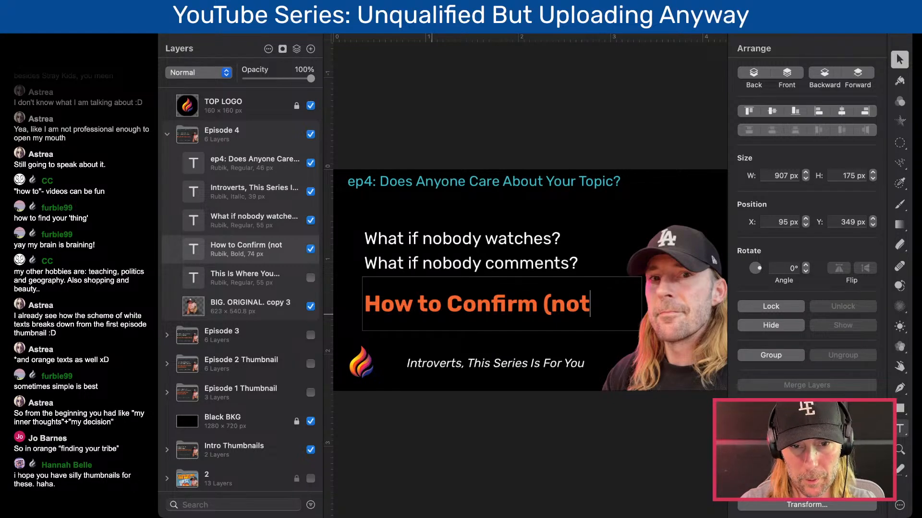
key("BackSpace")
key("BackSpace")
key("BackSpace")
key("BackSpace")
type("You")
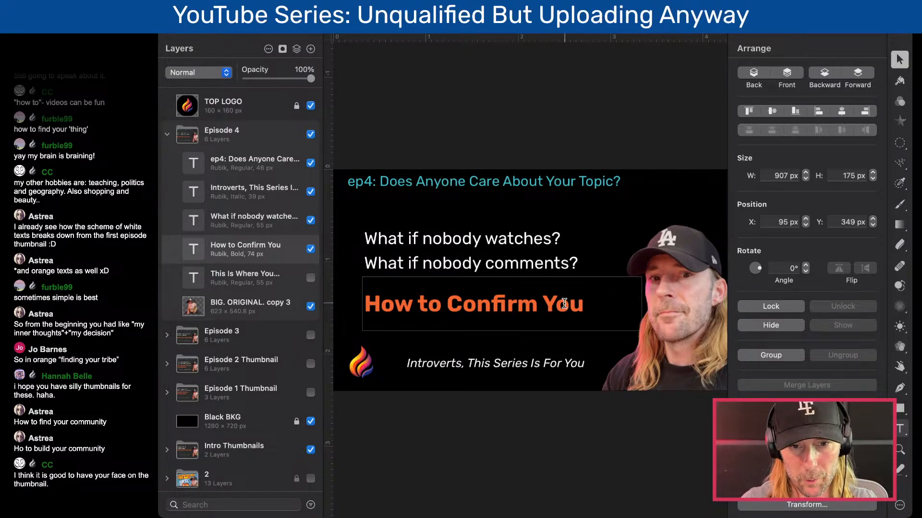
left_click(549, 302)
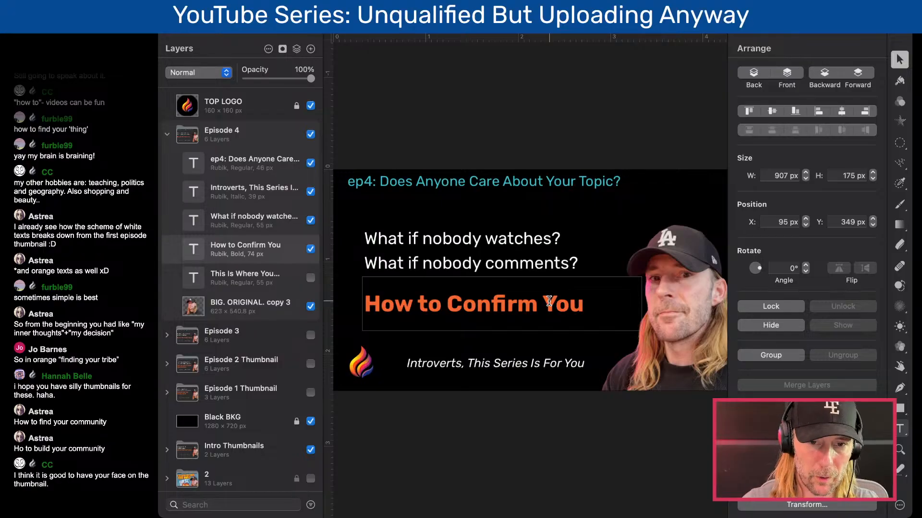
left_click(529, 136)
left_click(515, 306)
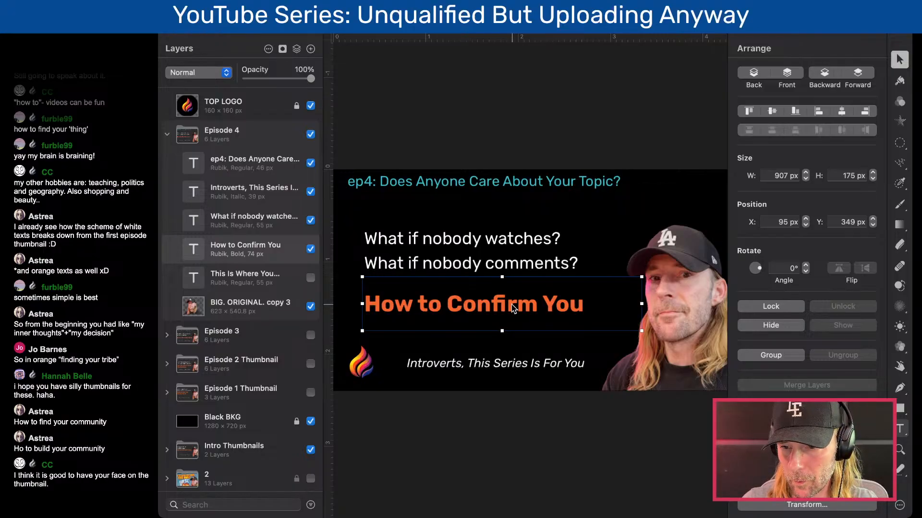
left_click(482, 270)
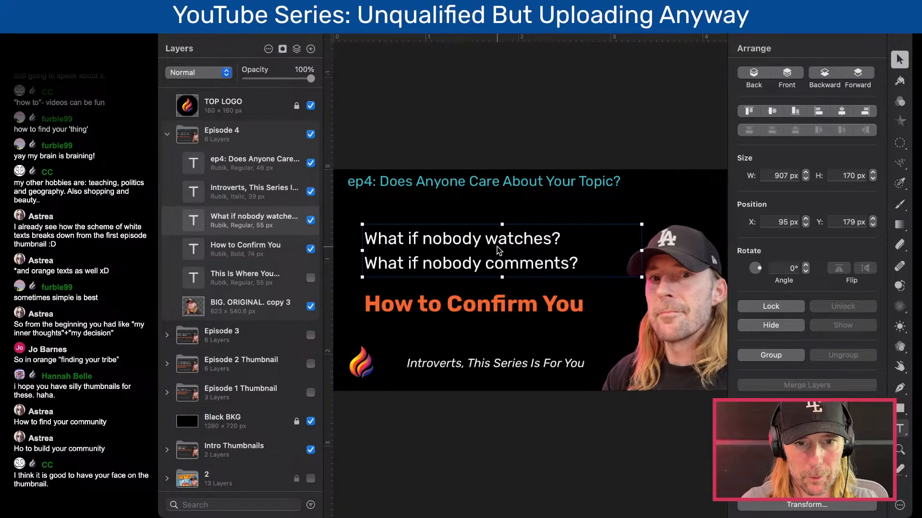
double_click(505, 302)
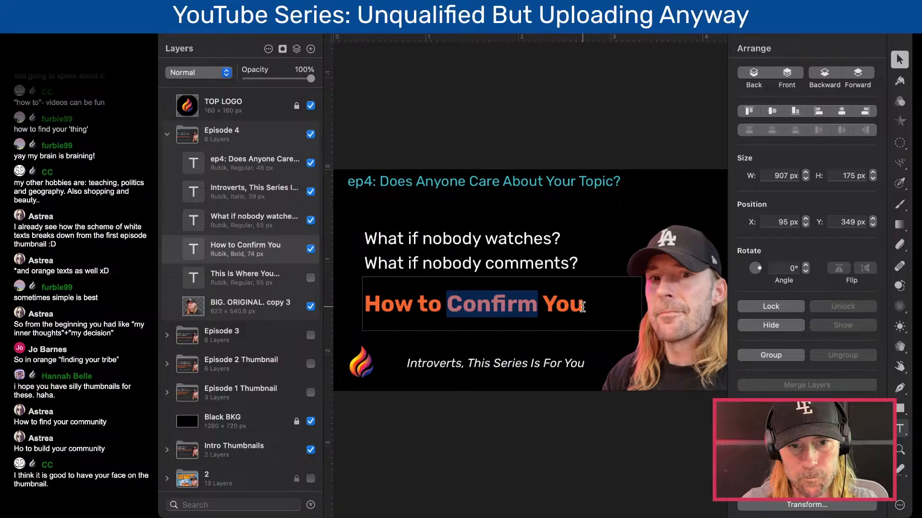
left_click(462, 304)
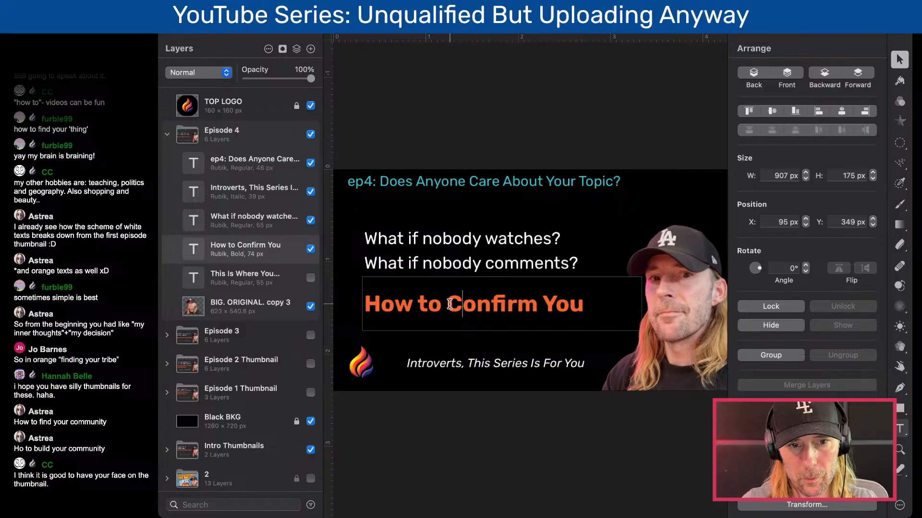
left_click_drag(583, 304, 446, 304)
left_click(582, 306)
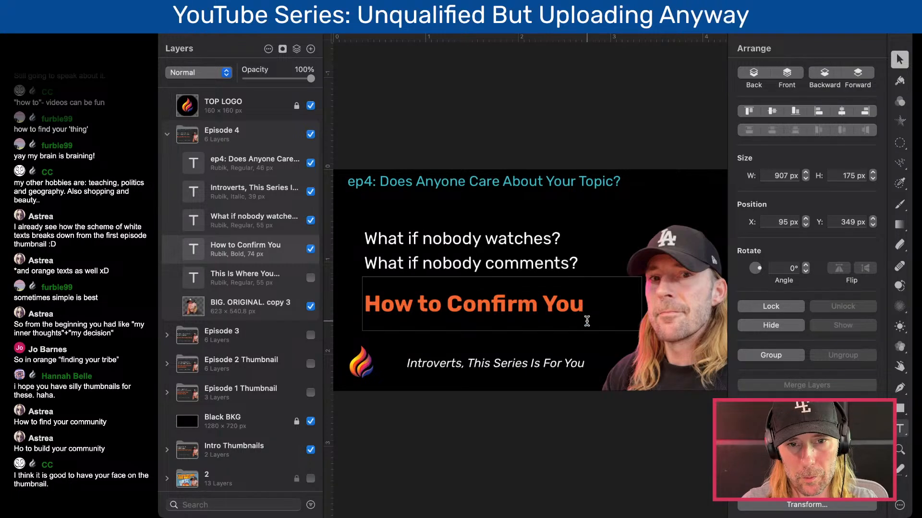
left_click_drag(583, 311, 542, 311)
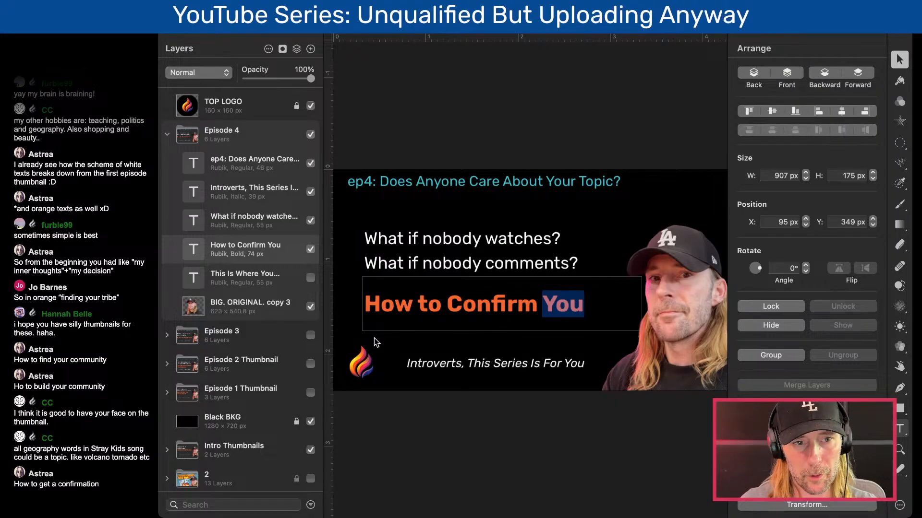
left_click(249, 256)
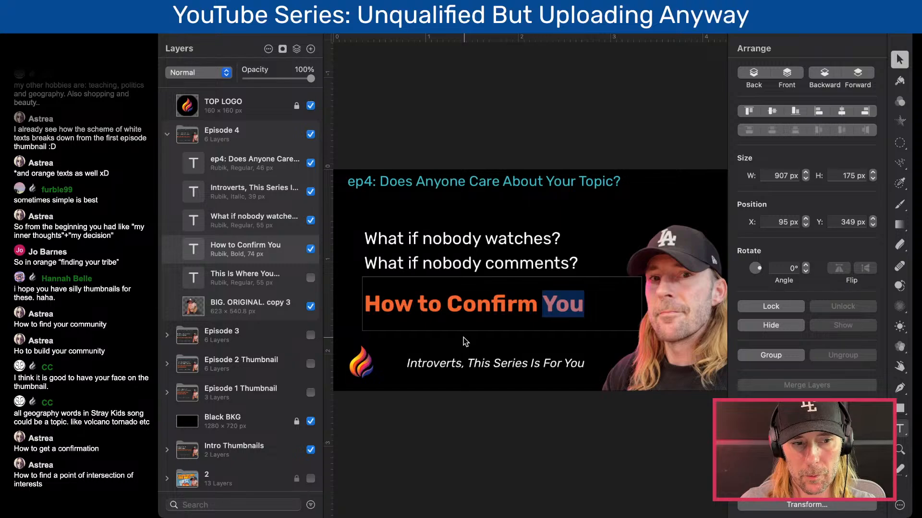
- Reword the orange headline to "How to Prove You Have", swapping out the word "Confirm"
double_click(477, 304)
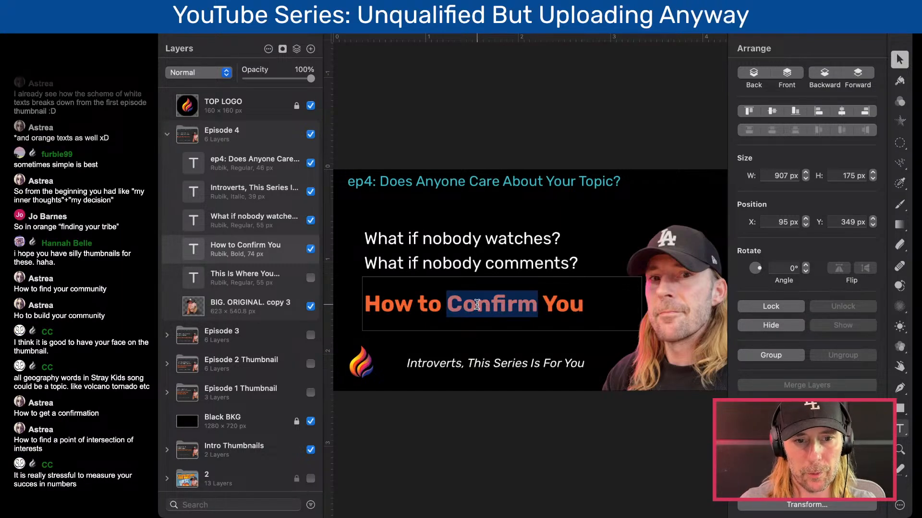
type("Prove")
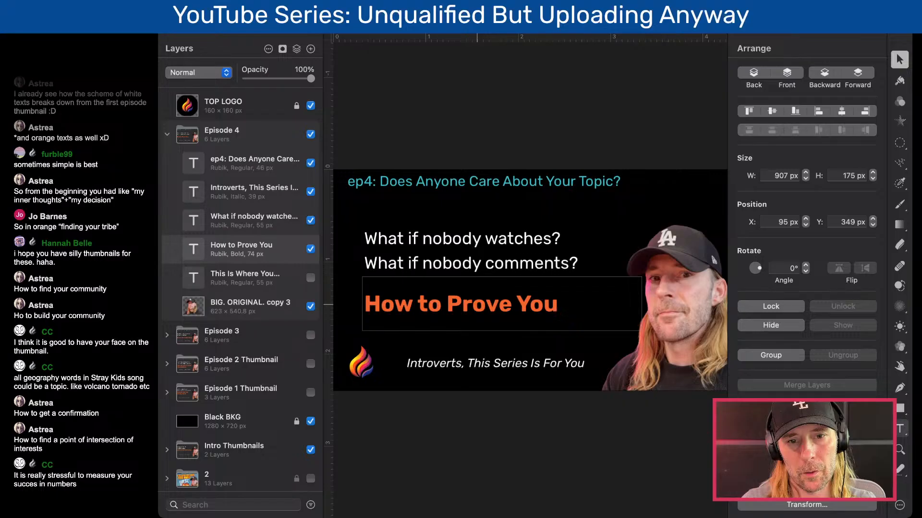
key("Right")
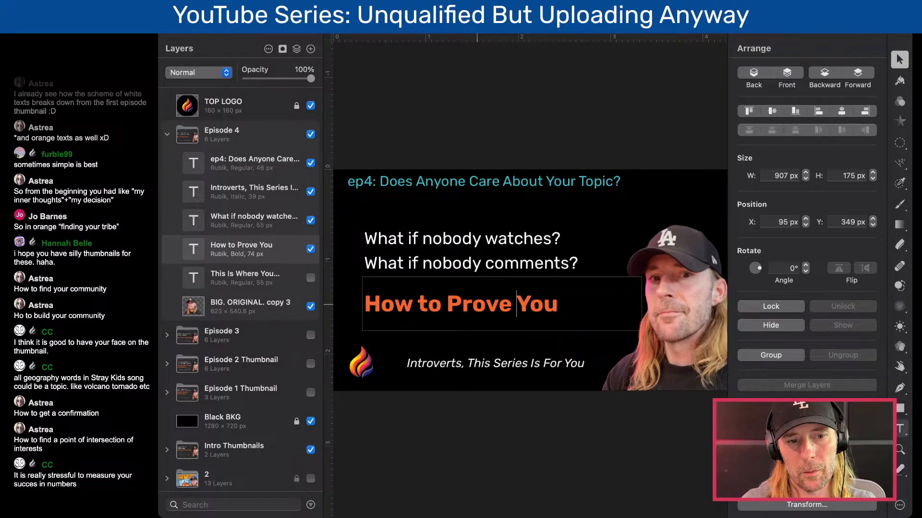
key("Down")
type("r")
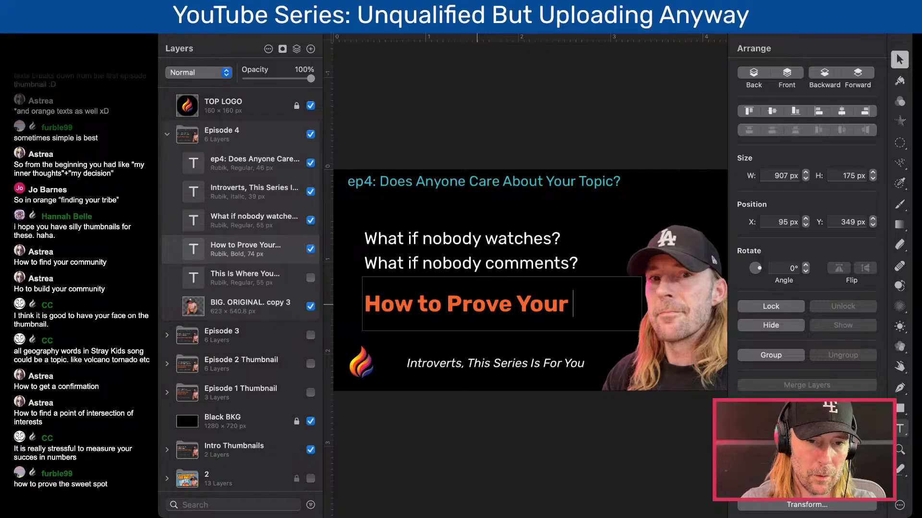
key("BackSpace")
key("BackSpace")
type("Have.")
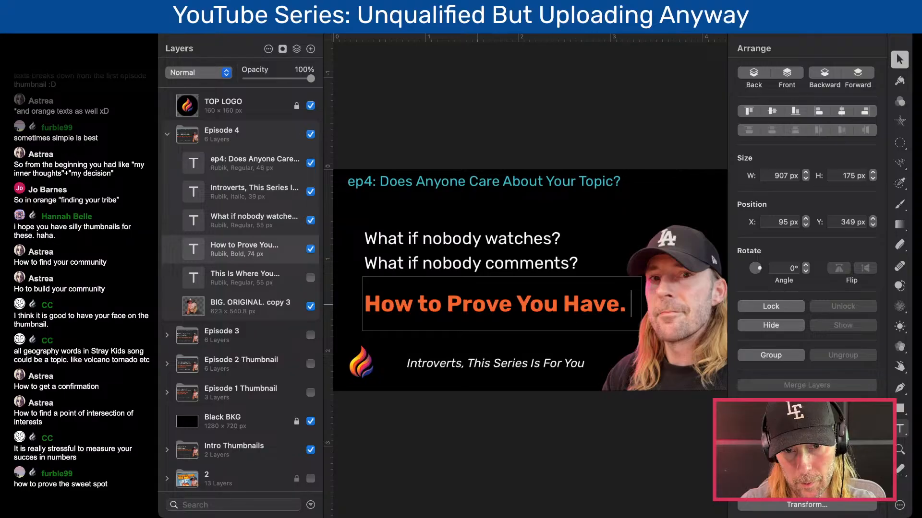
key("BackSpace")
type("a")
key("BackSpace")
key("BackSpace")
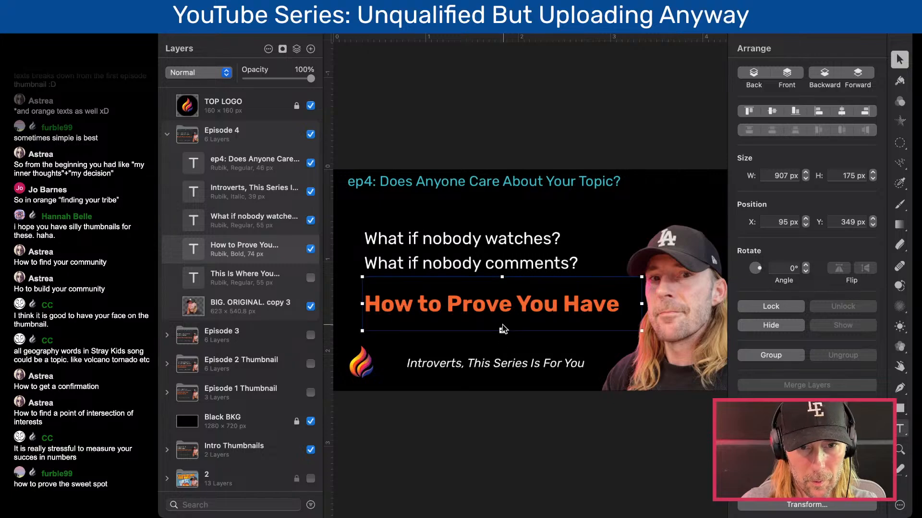
- Complete the orange headline so it reads "How to Prove You Have a Good Idea"
type("ag Godo Iea")
double_click(478, 325)
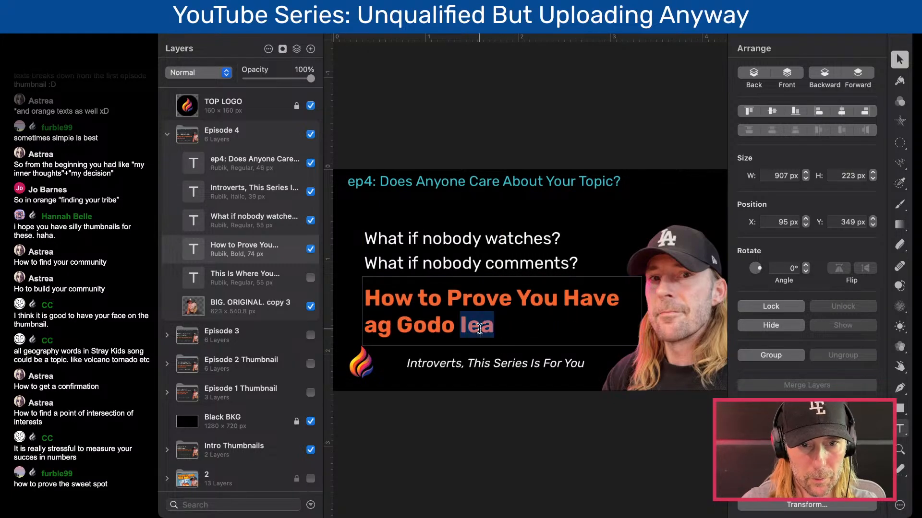
key("BackSpace")
key("BackSpace")
key("BackSpace")
key("BackSpace")
key("BackSpace")
key("BackSpace")
key("BackSpace")
key("BackSpace")
key("BackSpace")
type("a go")
key("BackSpace")
key("BackSpace")
type("Goo")
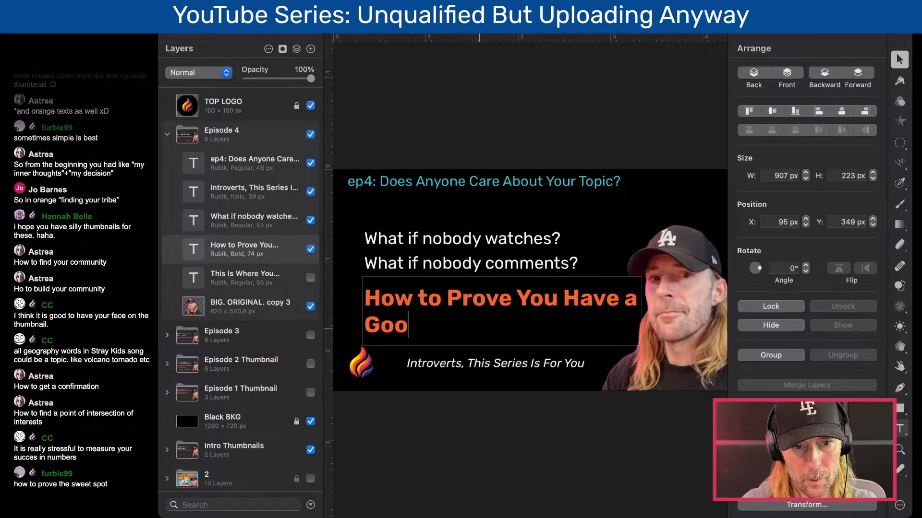
type("d Idea")
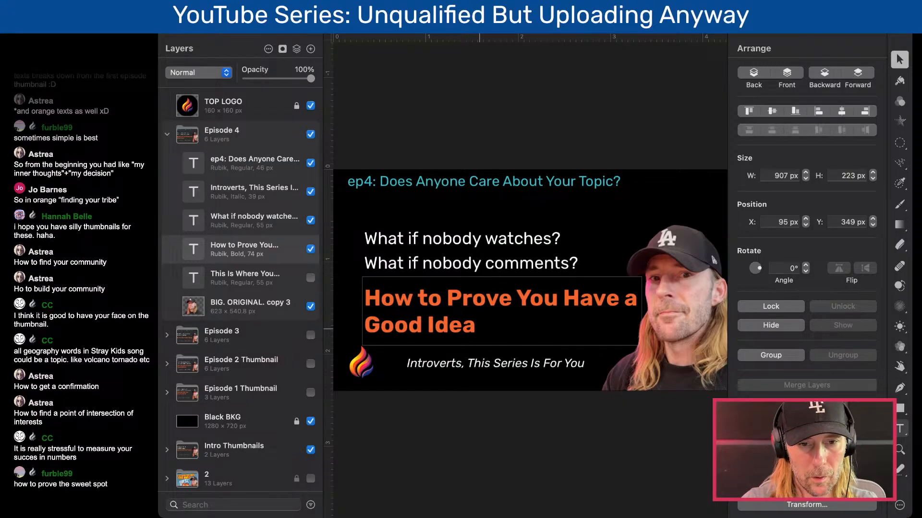
- Reword the orange headline to "How to Prove Your Idea Could Work"
left_click_drag(540, 324, 520, 298)
type("you")
key("BackSpace")
key("BackSpace")
key("BackSpace")
type("Yoou")
key("BackSpace")
key("BackSpace")
type("r I")
key("BackSpace")
key("BackSpace")
key("BackSpace")
type("ud")
key("BackSpace")
type("r Idea")
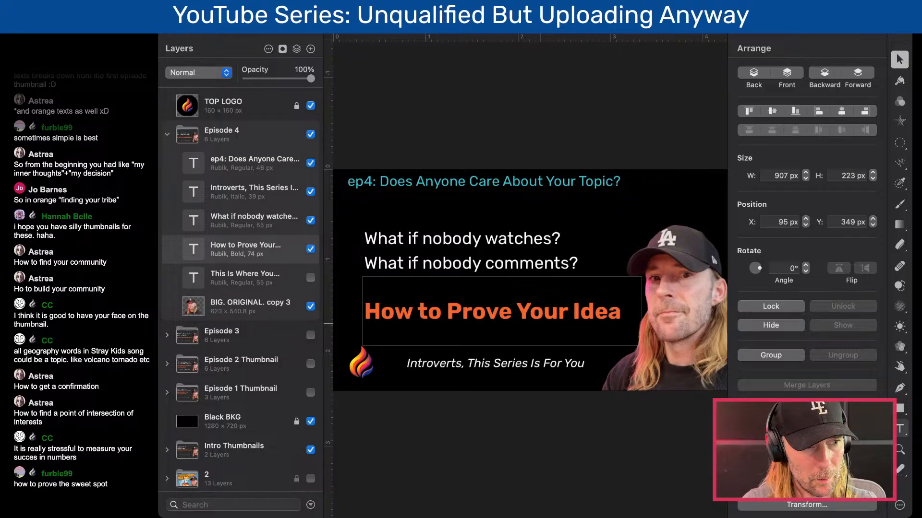
type("Could ")
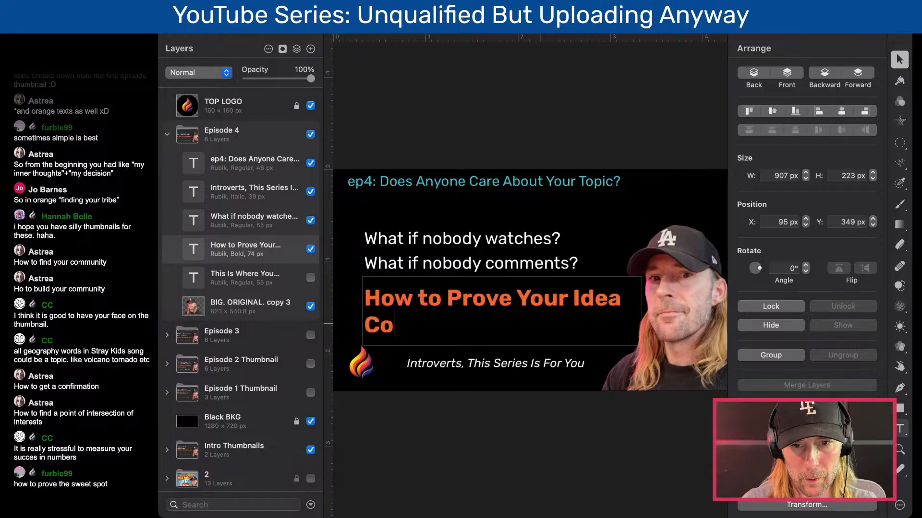
type("Work")
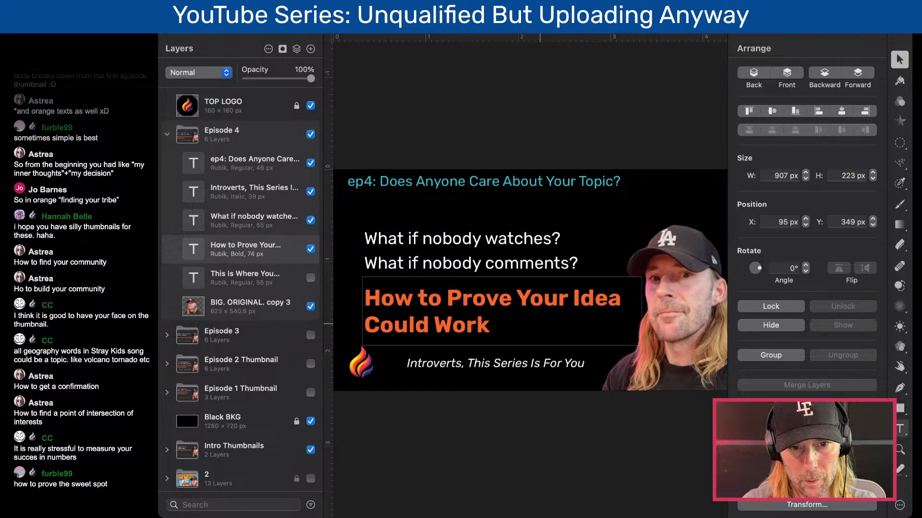
- Swap the headline's last word "Work" for "Succed"
key("BackSpace")
key("BackSpace")
key("BackSpace")
key("BackSpace")
type("Succed")
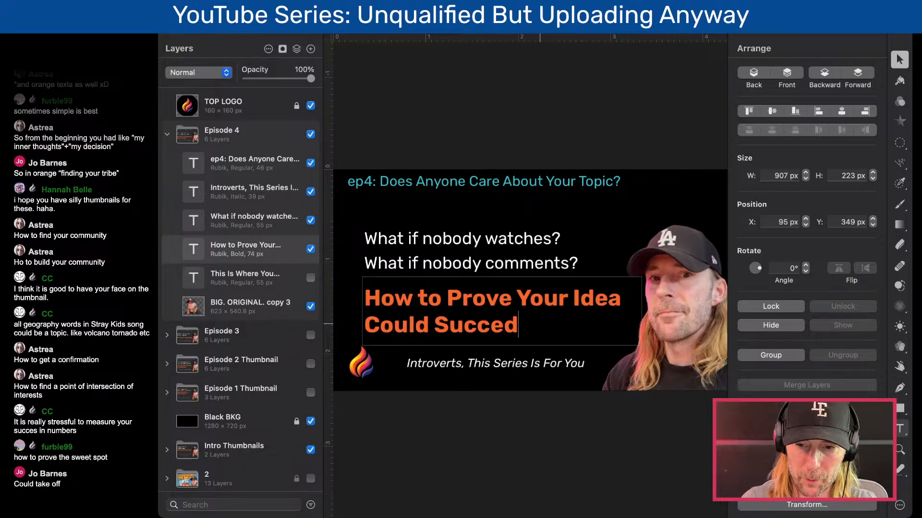
- Replace the headline's final word with "Take Off" so its second line reads "Could Take Off"
double_click(476, 318)
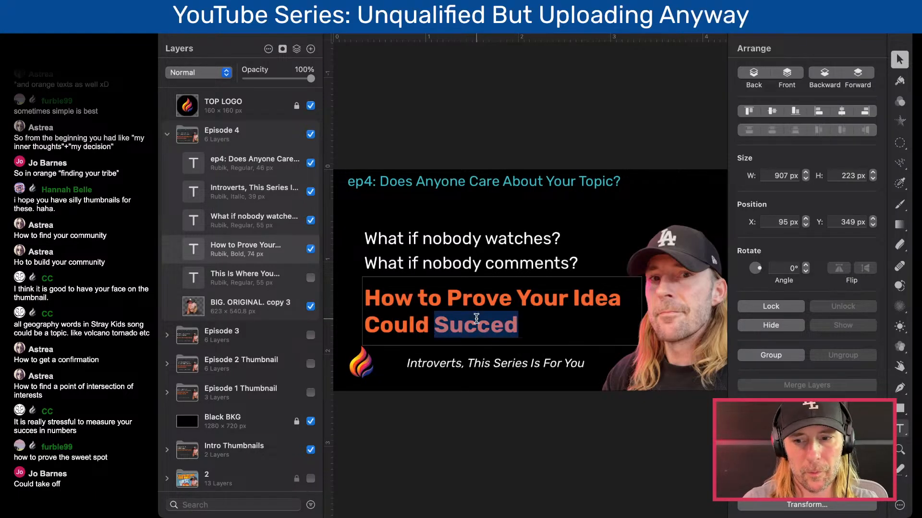
type("Take Off")
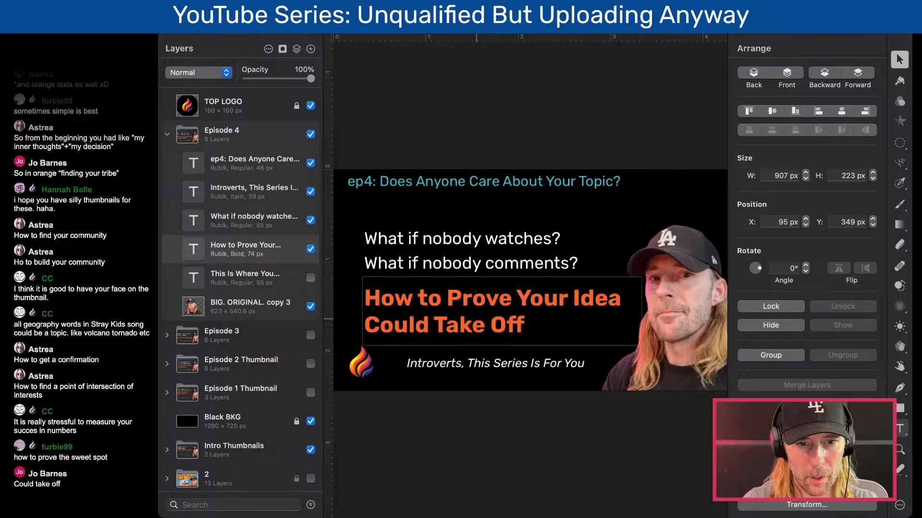
left_click(485, 127)
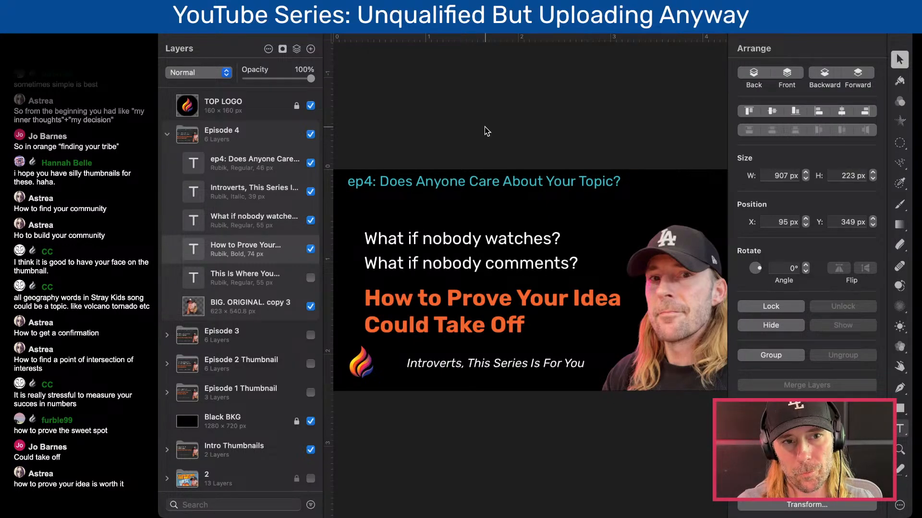
scroll(485, 127, "down", 3)
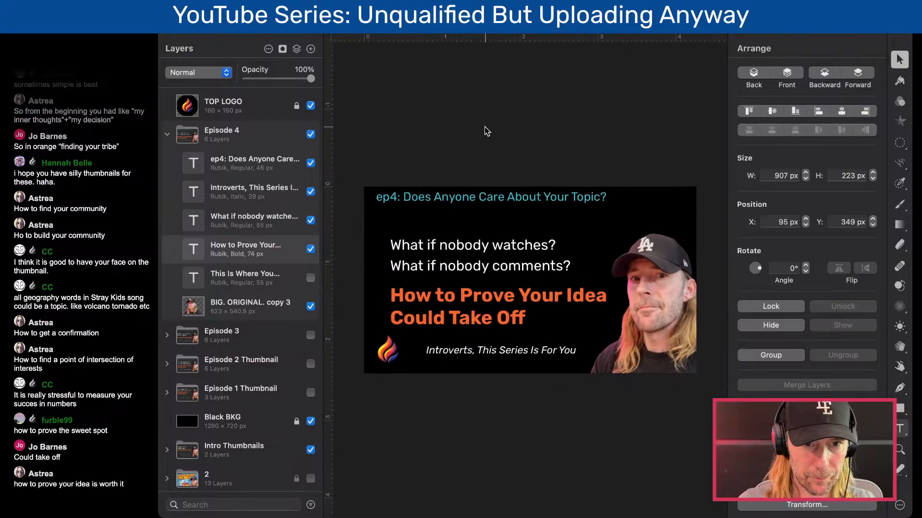
scroll(485, 126, "up", 3)
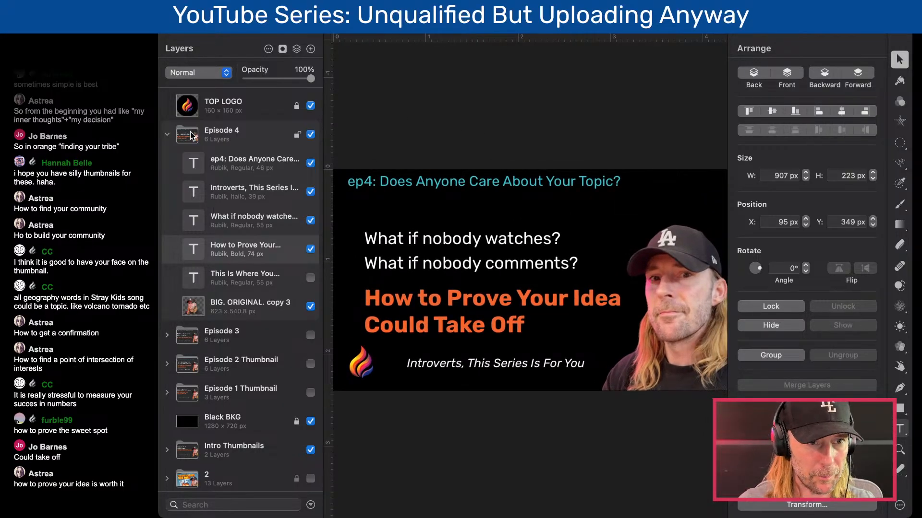
- Collapse the Episode 4 group and duplicate it
left_click(166, 134)
left_click(250, 141)
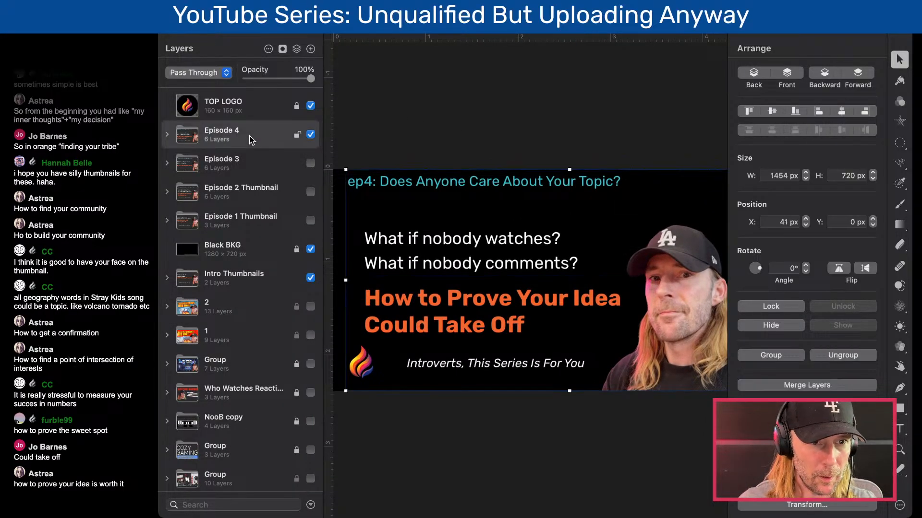
key("super+c")
key("super+v")
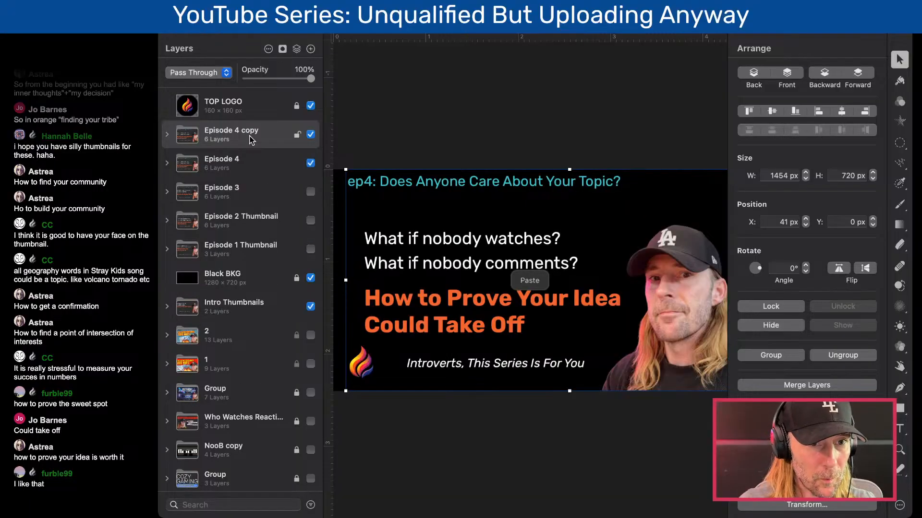
- Hide the original Episode 4 group and rename its copy "Episode 5"
left_click(311, 163)
double_click(237, 129)
left_click(237, 129)
left_click_drag(236, 130, 266, 131)
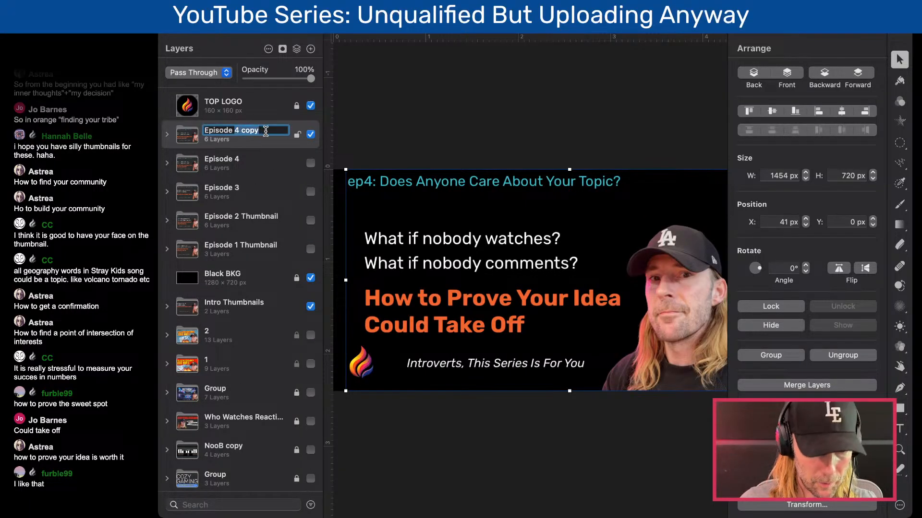
type("5")
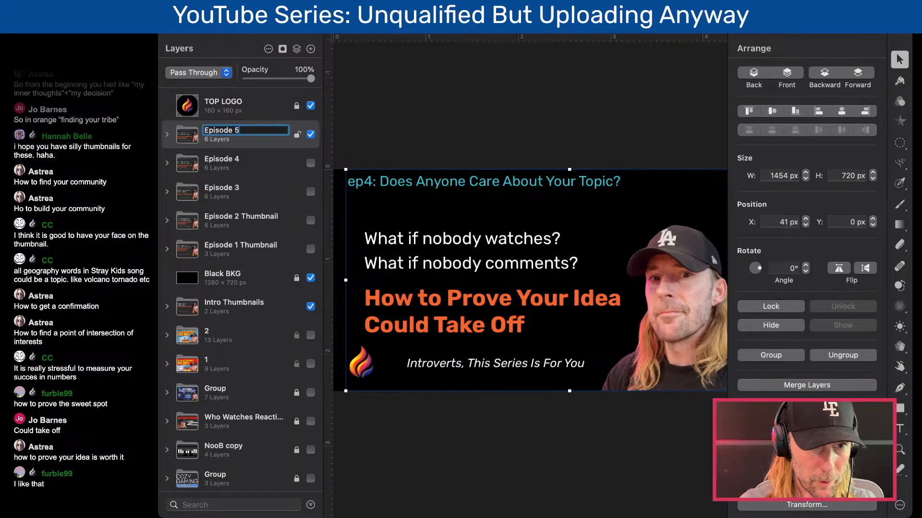
left_click(362, 131)
- Change the Episode 5 group's teal title to "ep5: Make People Laugh, Learn… or Just Feel Less Alone"
left_click(166, 134)
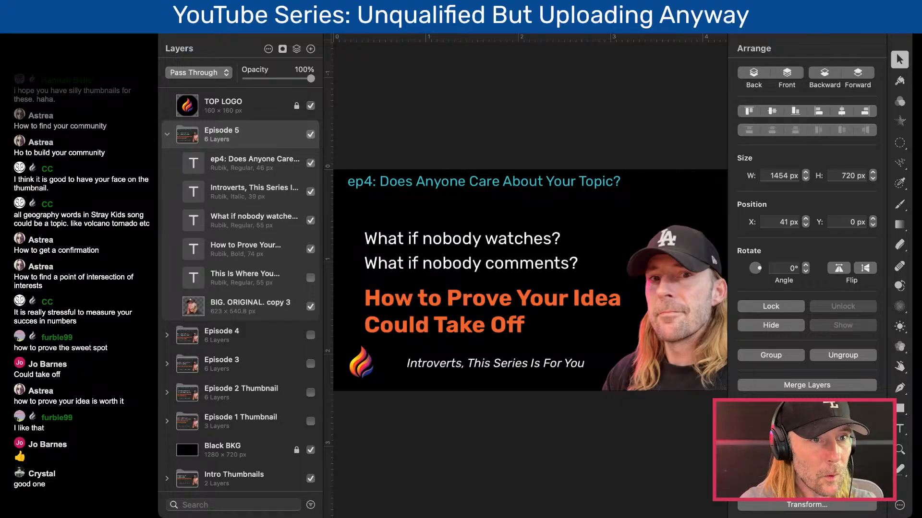
key("super+Tab")
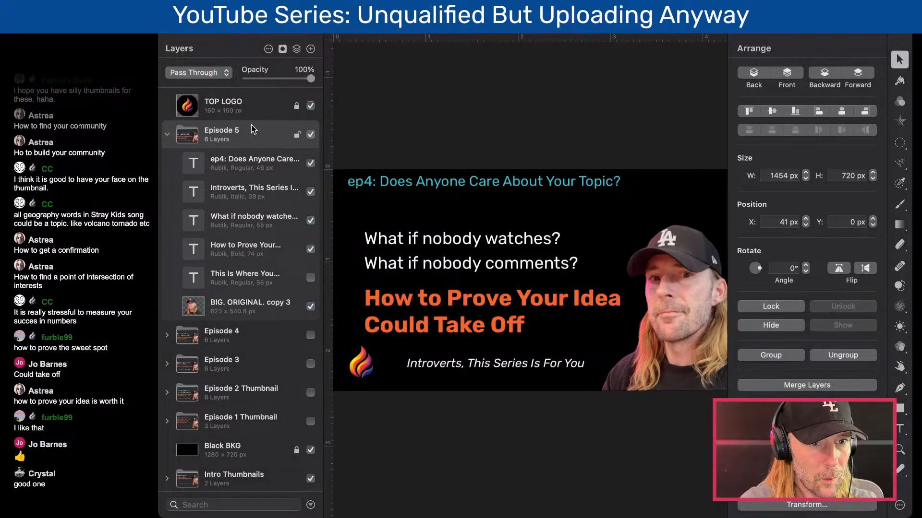
double_click(431, 181)
left_click(370, 182)
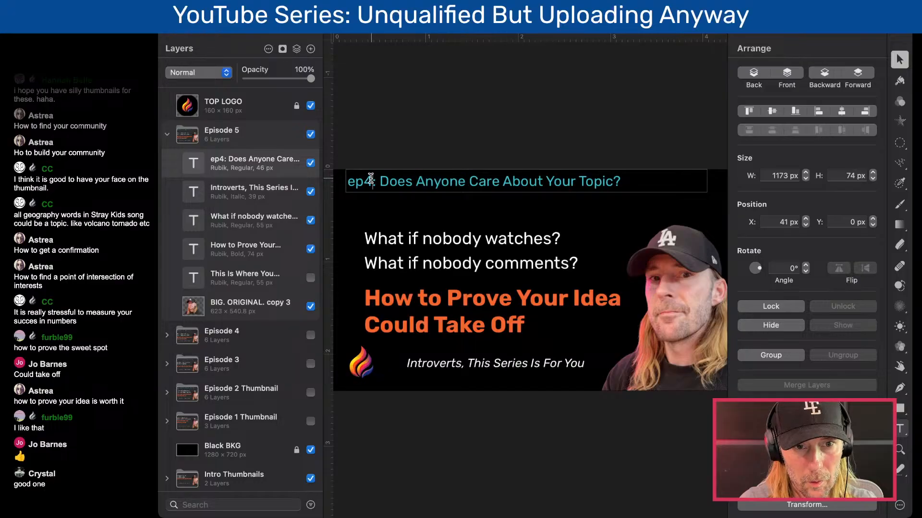
left_click_drag(370, 182, 620, 183)
type("5")
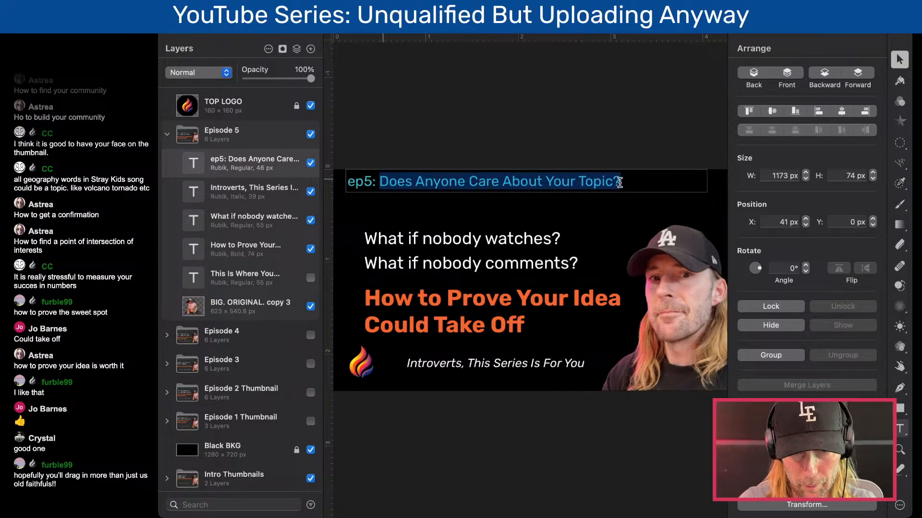
key("super+v")
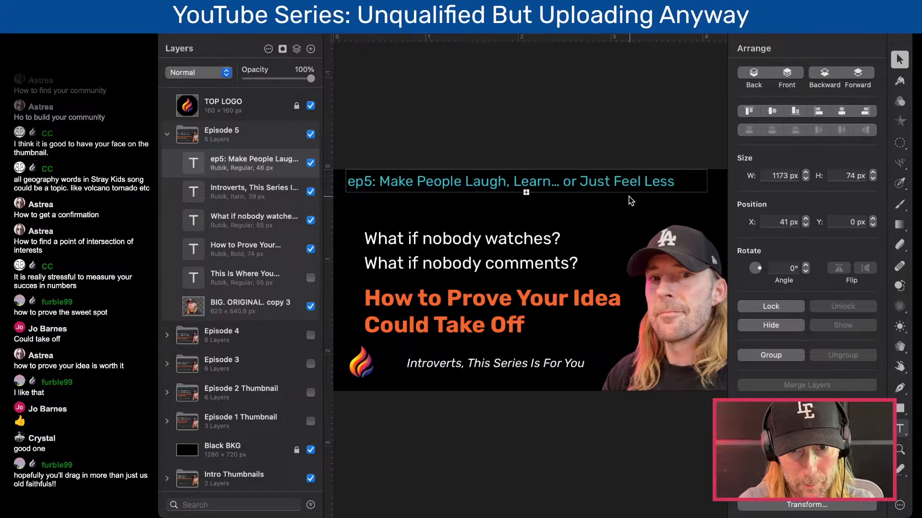
- Replace the copied white questions with placeholder "asdf" and the orange headline with placeholder "adf"
left_click(488, 232)
double_click(487, 234)
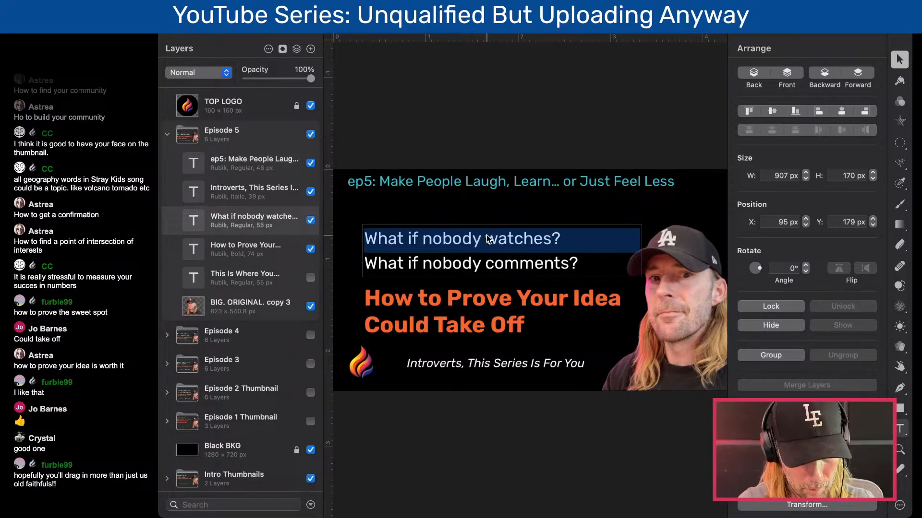
key("super+a")
type("asdf")
double_click(484, 311)
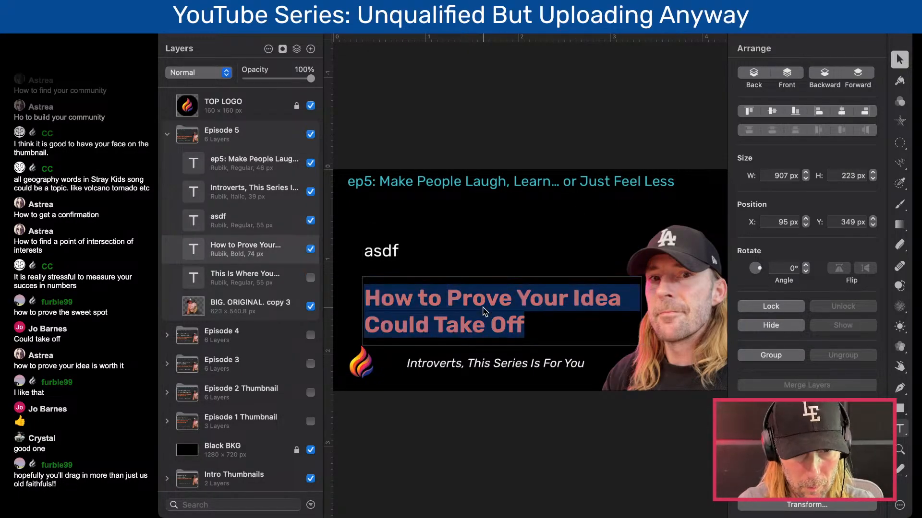
type("adf")
left_click(484, 127)
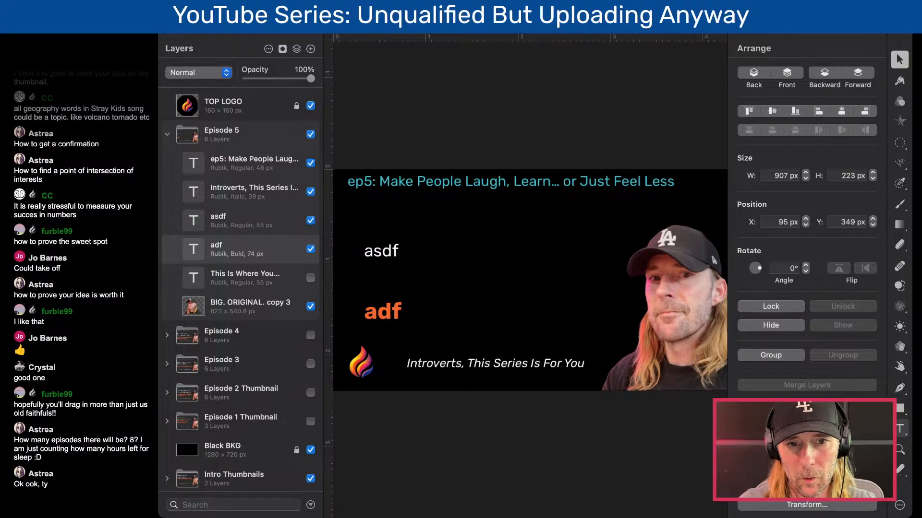
- Replace the white placeholder with two lines reading "I'm not entertaining." and "I'm not interesting."
double_click(384, 251)
left_click(382, 253)
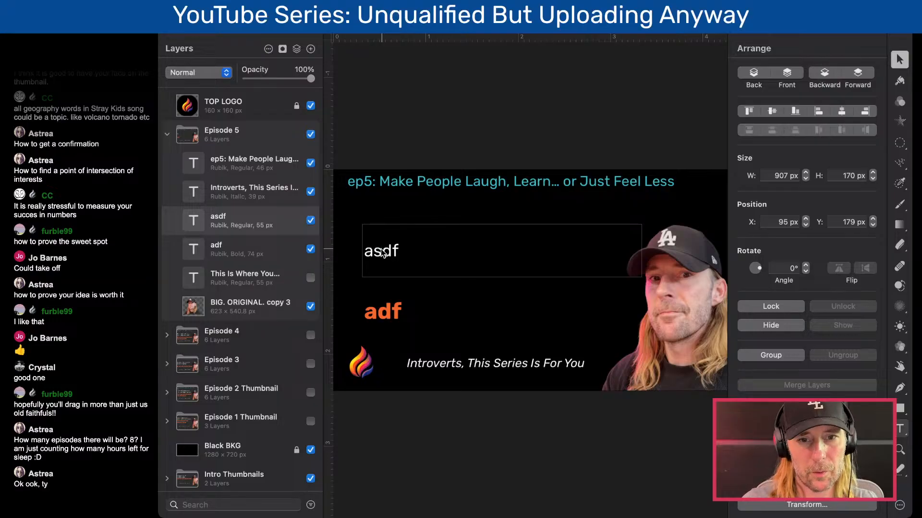
double_click(383, 253)
key("BackSpace")
type("I'm ")
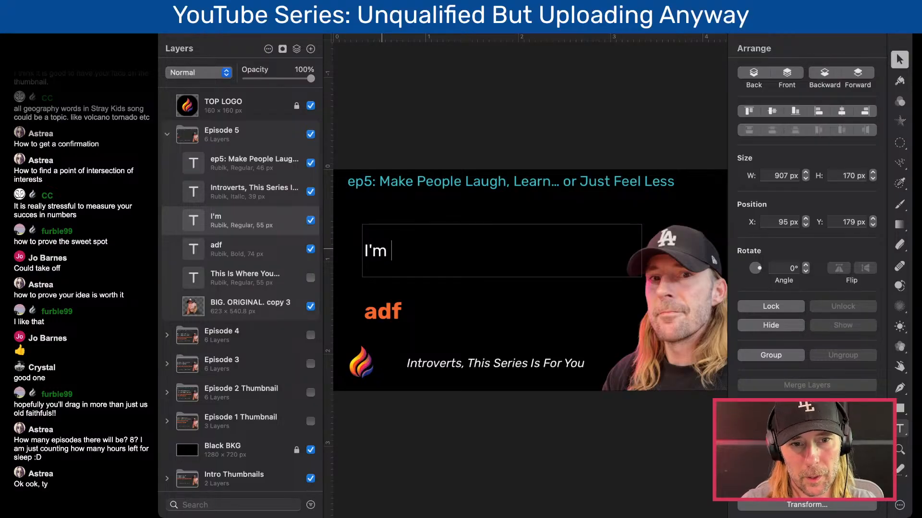
type("not en")
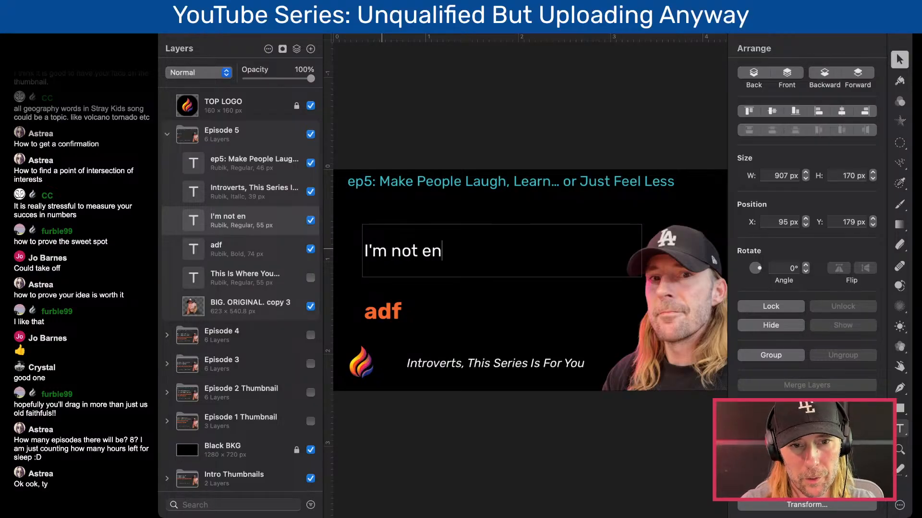
type("tertaining.")
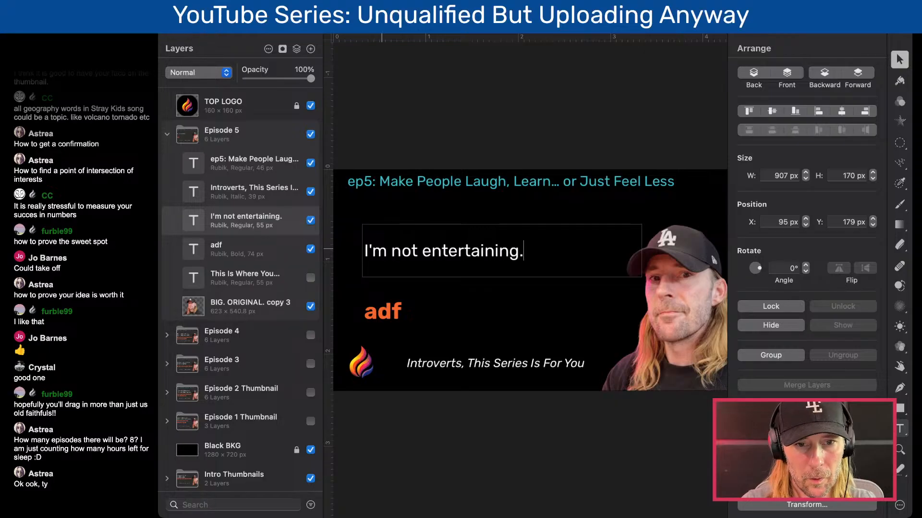
key("Return")
type("I'm ")
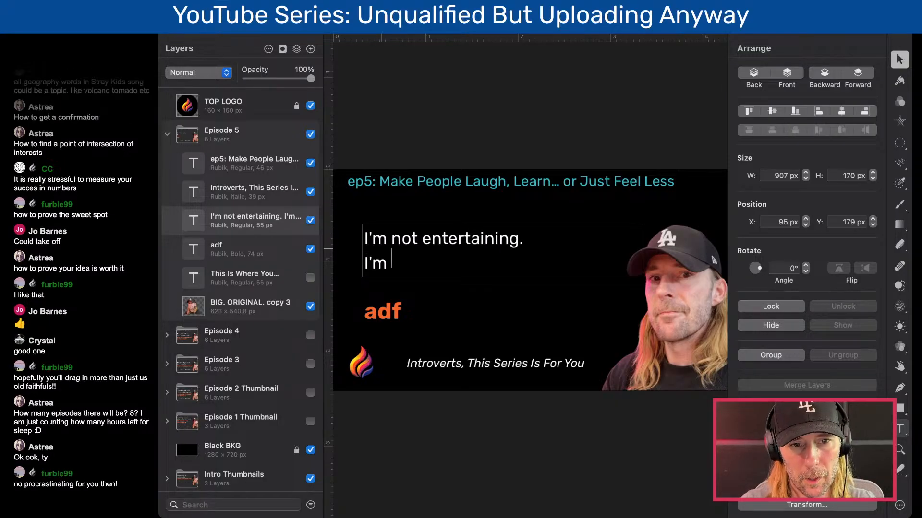
type("not interesting.")
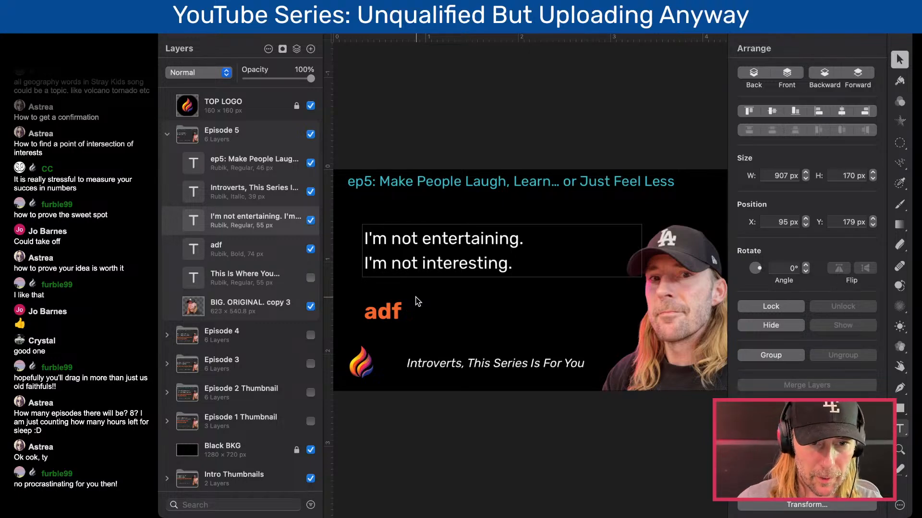
- Enlarge the teal title's text box to 1239 × 137 px so the whole ep5 title fits
left_click(391, 312)
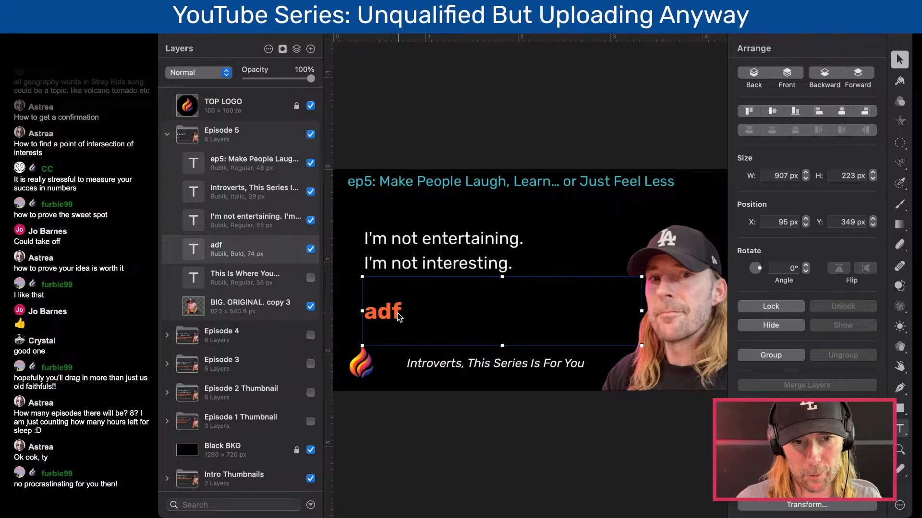
double_click(389, 314)
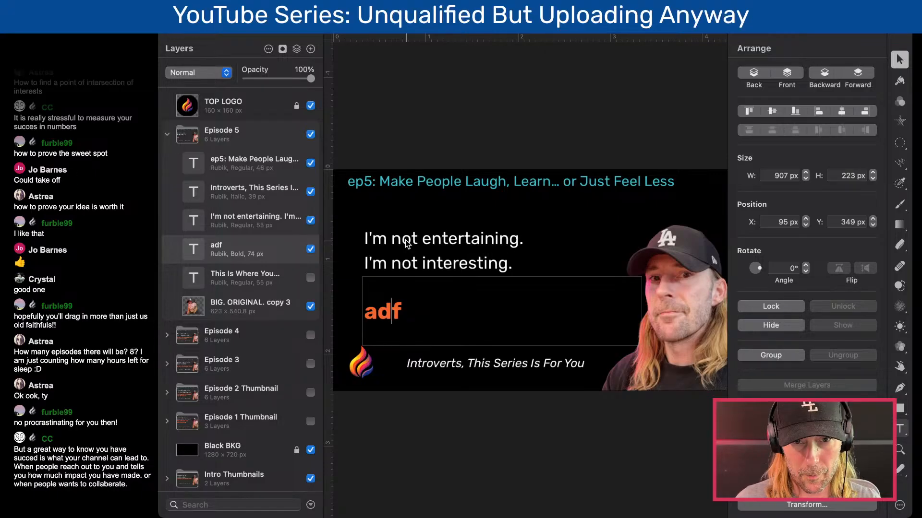
left_click(578, 182)
left_click_drag(526, 192, 528, 214)
left_click_drag(707, 191, 725, 190)
left_click(522, 132)
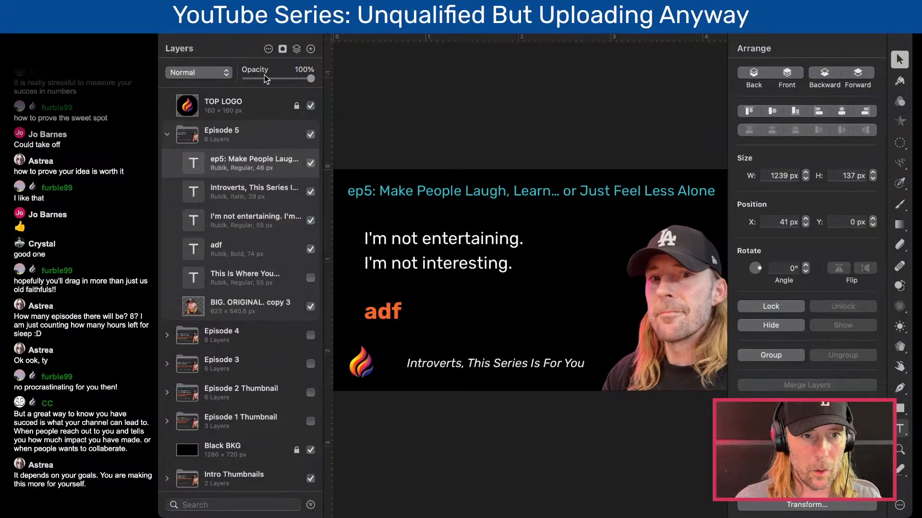
- Replace both lines of the white text with the placeholder "asdasdf"
left_click(253, 34)
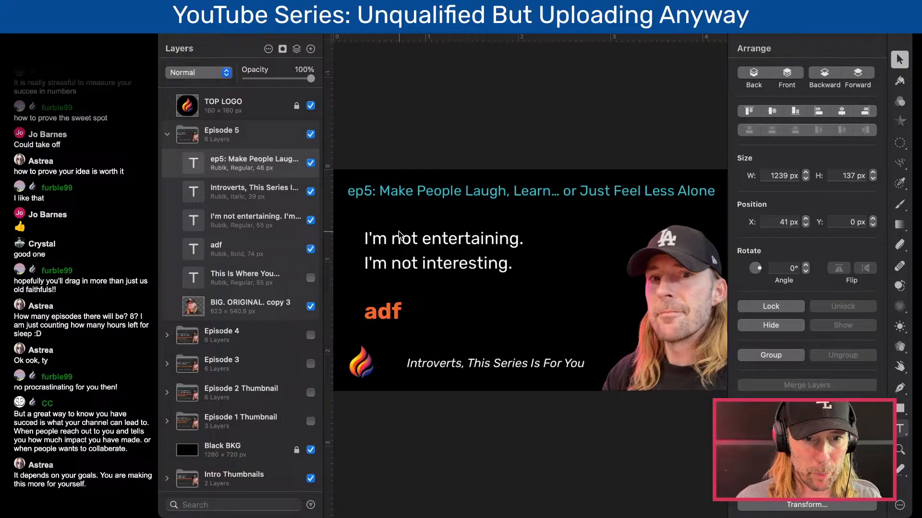
left_click(429, 248)
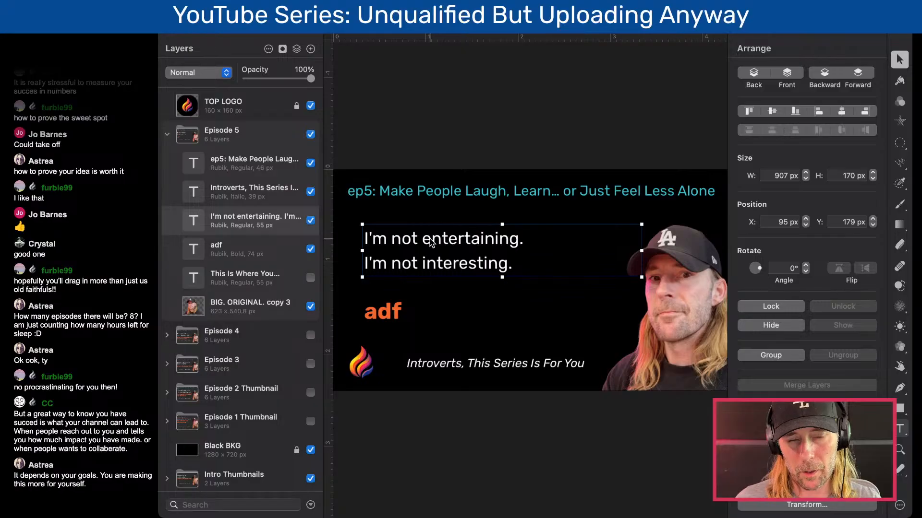
double_click(430, 242)
left_click_drag(525, 264, 335, 249)
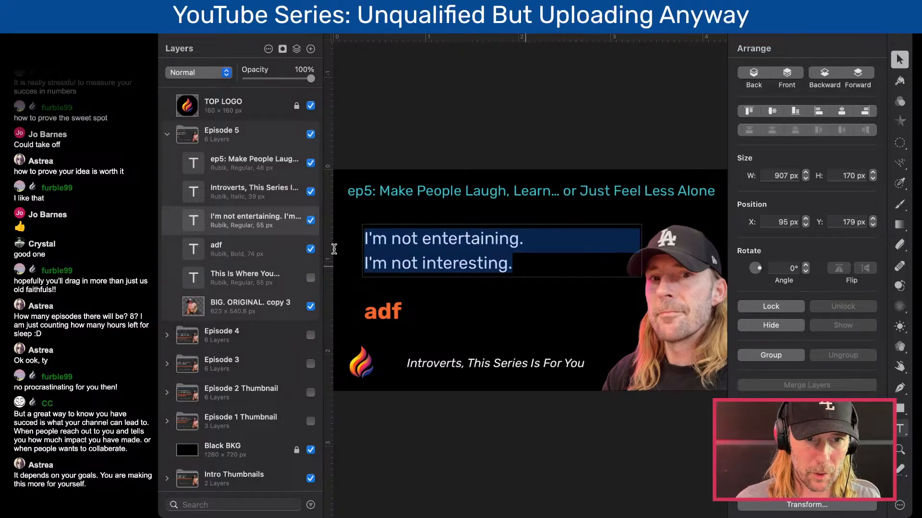
type("asdasdf")
left_click(432, 201)
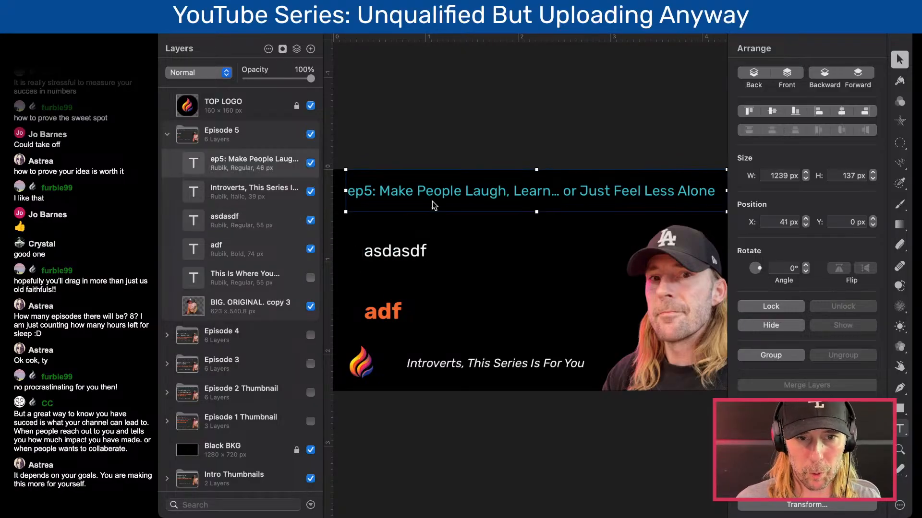
left_click(432, 253)
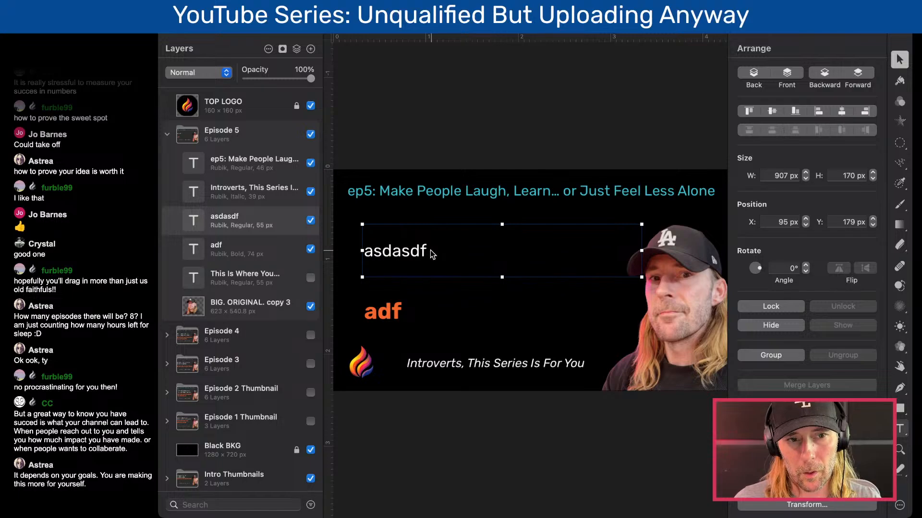
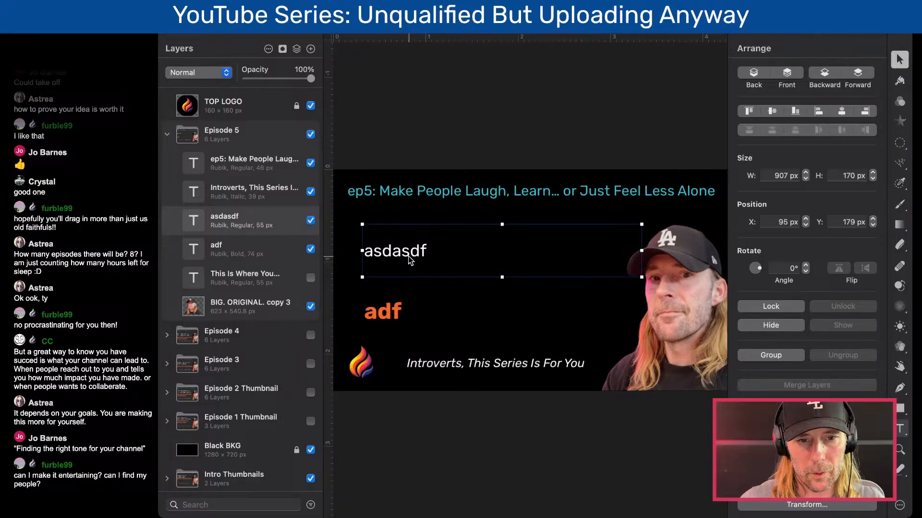
- Replace the white "asdasdf" placeholder with the question "Can I make people laugh?"
double_click(409, 257)
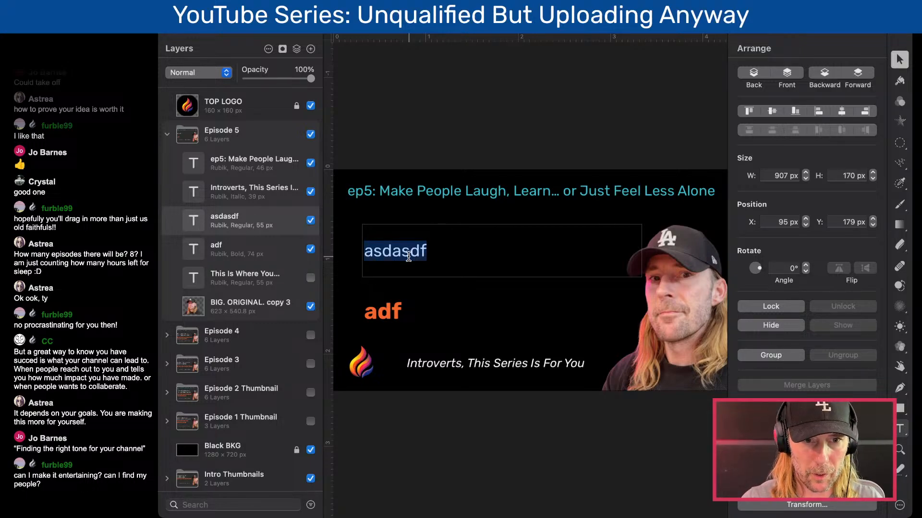
type("Cane")
type("I ")
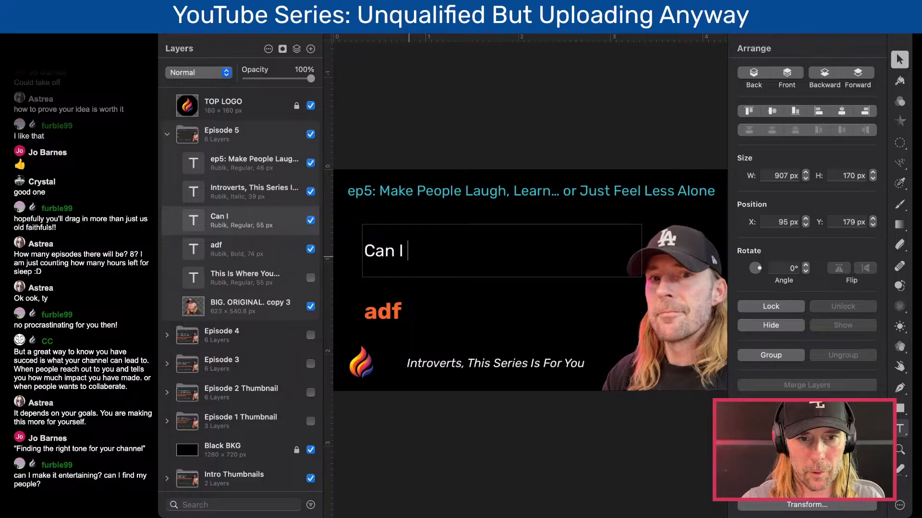
type("make people")
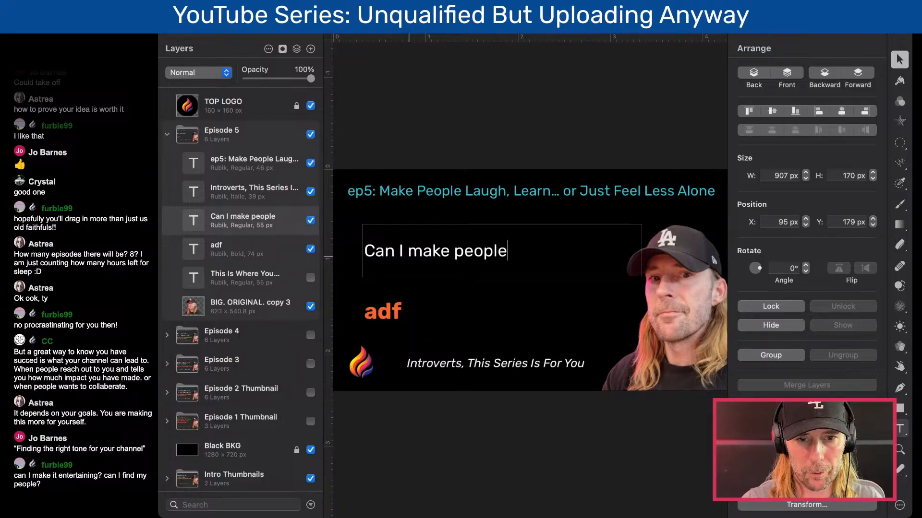
type(" L")
key("BackSpace")
type("laugh")
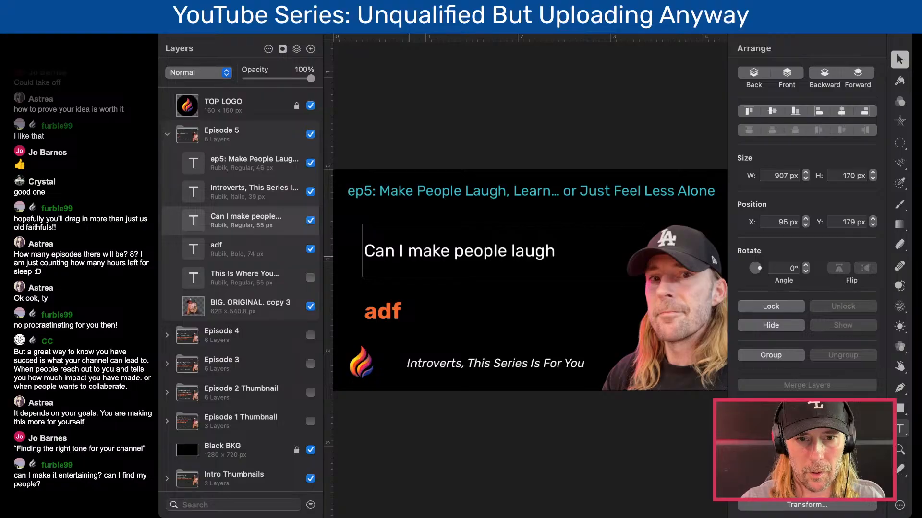
type("?")
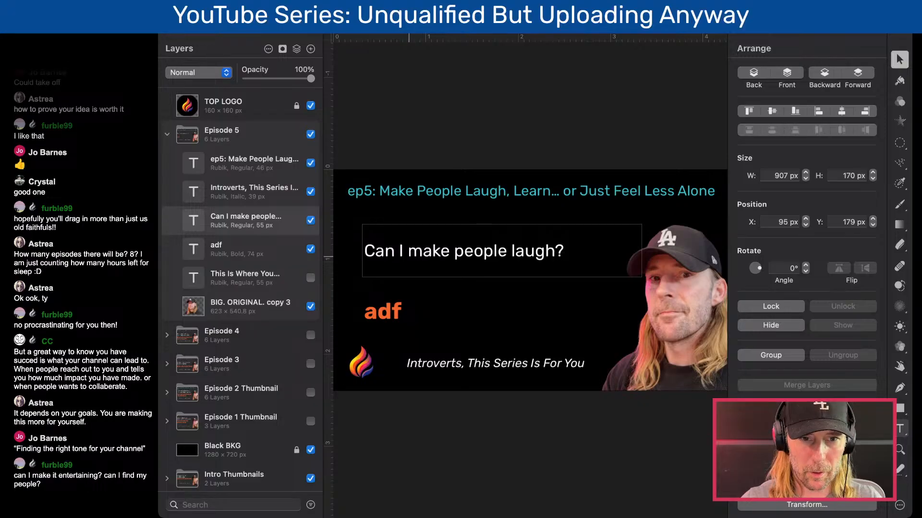
- Replace the whole white text with "I'm not funny"
key("super+a")
key("BackSpace")
type("I'm not funny")
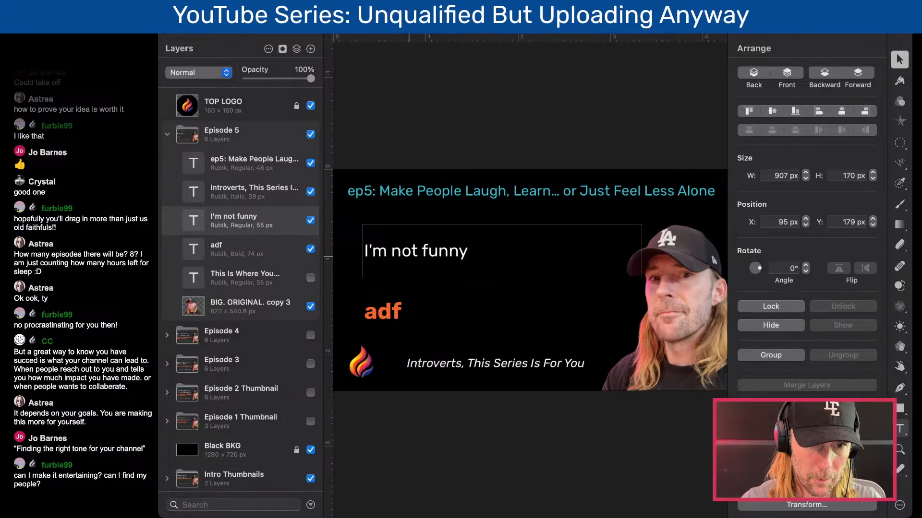
- Replace the white text with the line "I can't make people laugh."
key("super+a")
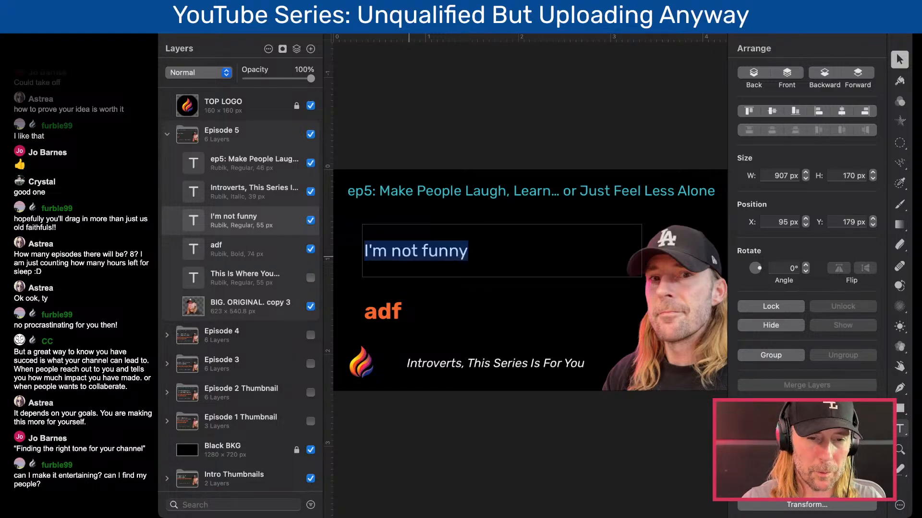
type("I can't")
type(" make people ")
type("alu")
key("BackSpace")
key("BackSpace")
key("BackSpace")
type("laugh.")
- Add a second line reading "I can't teach anybody." to the white text
key("Return")
type("I can't")
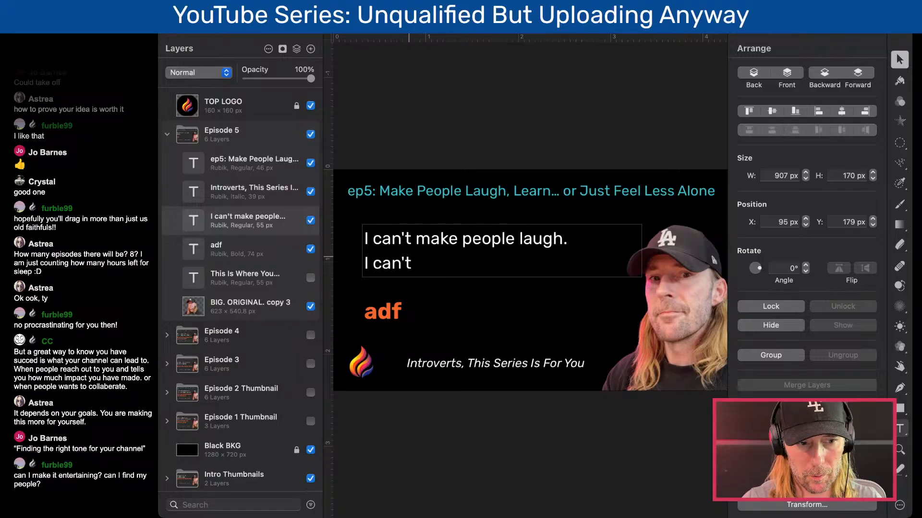
type("t")
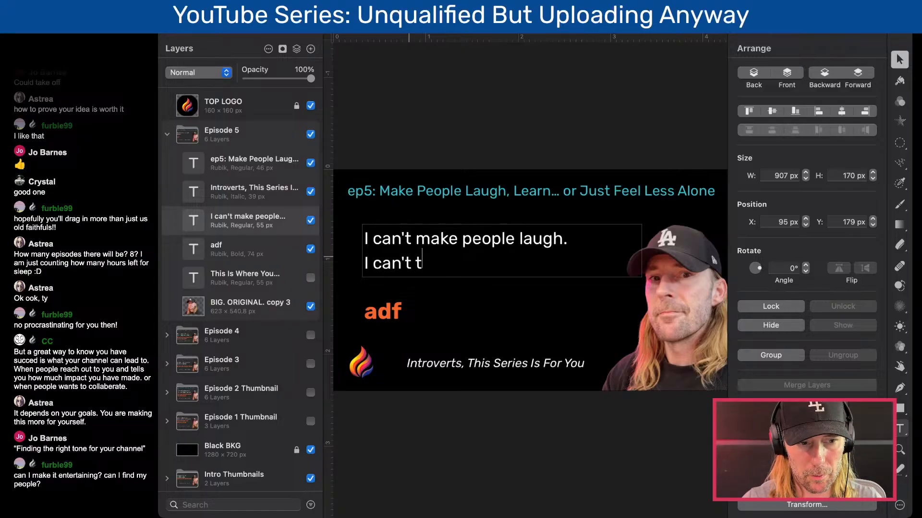
type("each")
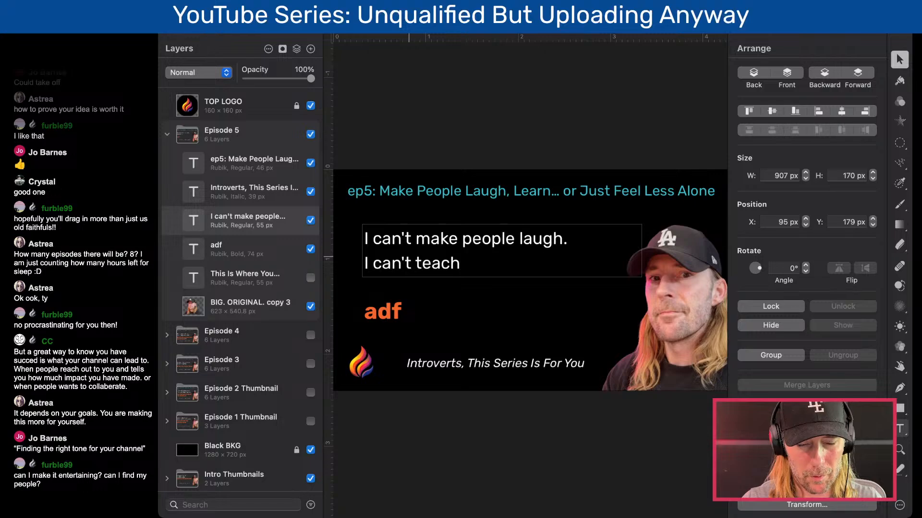
type(" anty")
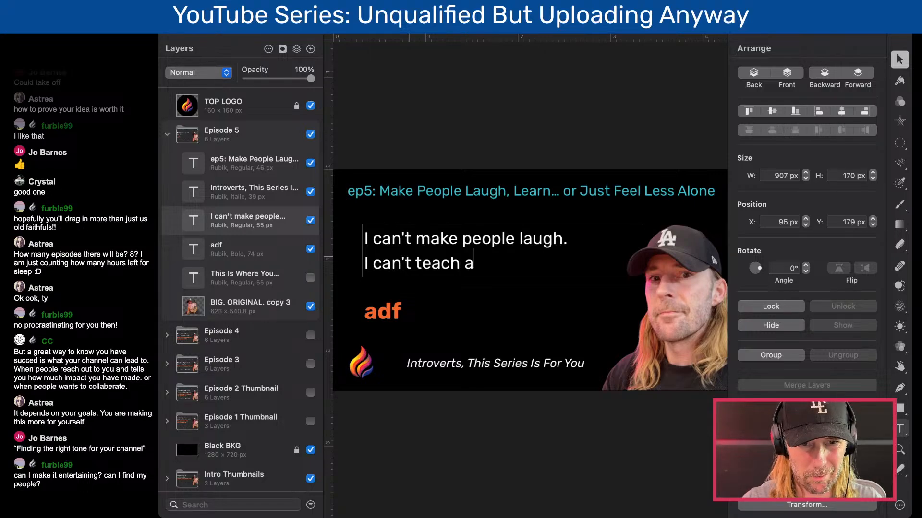
key("BackSpace")
key("BackSpace")
key("BackSpace")
key("BackSpace")
type("anybody.")
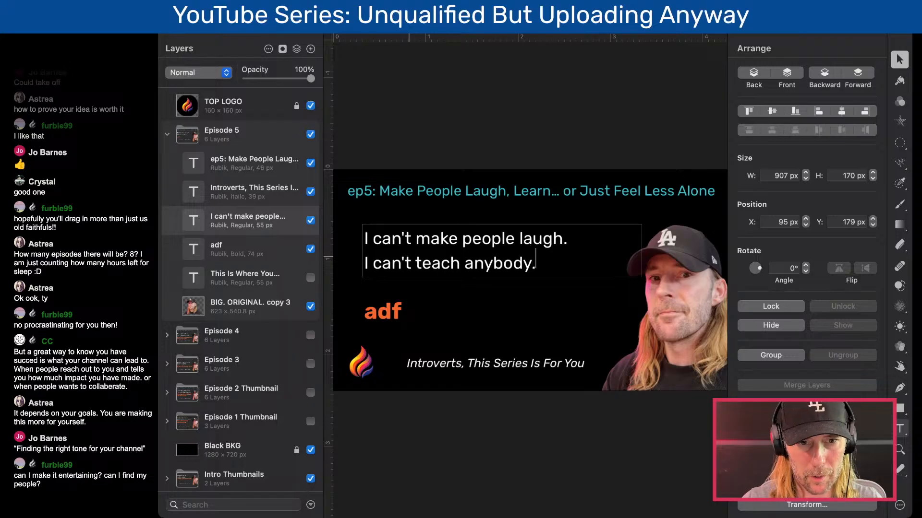
- Replace the orange "adf" placeholder with "How To Find The Right Tone For"
left_click(391, 312)
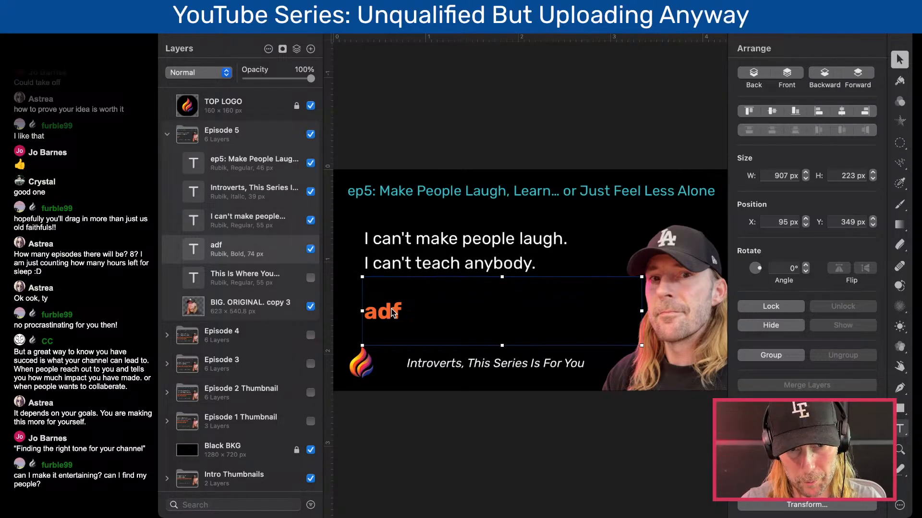
double_click(391, 309)
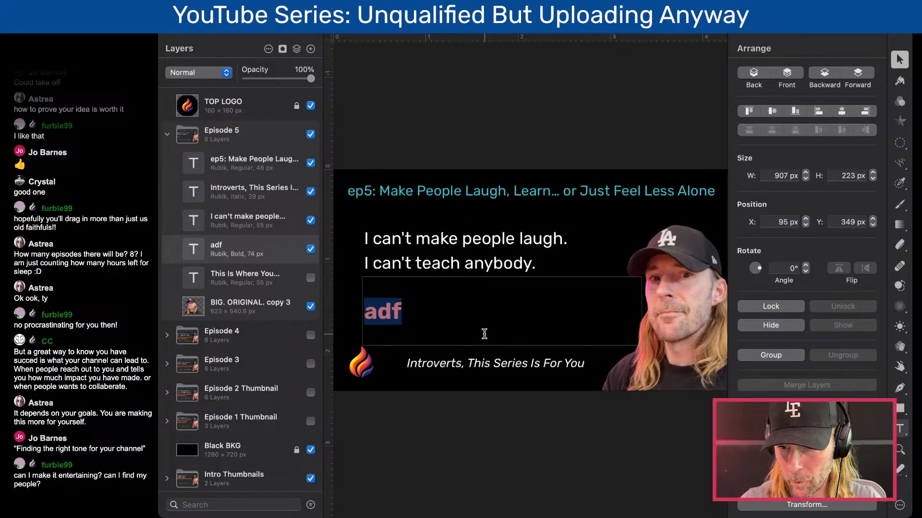
type("How ")
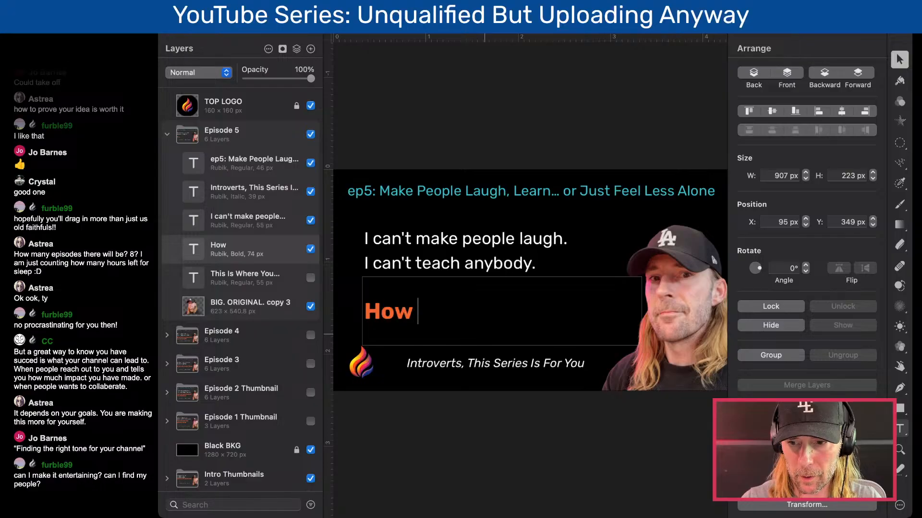
type("T")
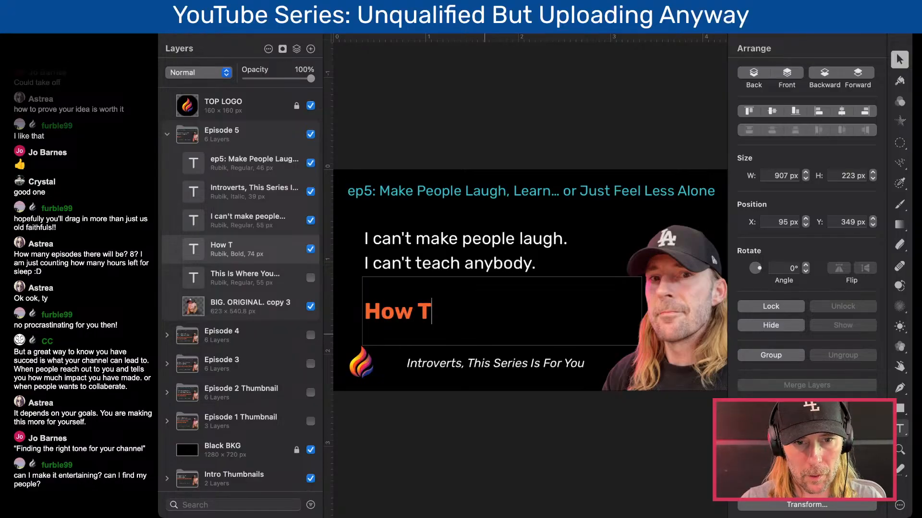
type("o Fin")
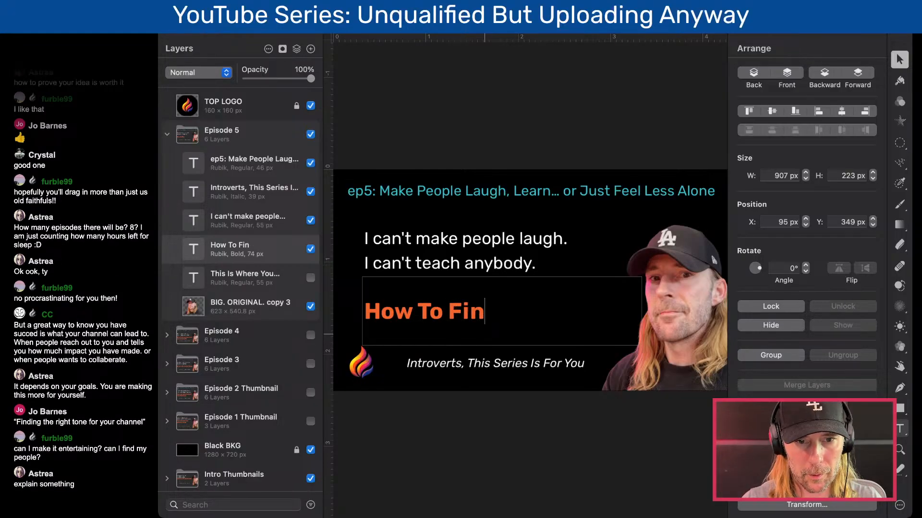
type("d THe")
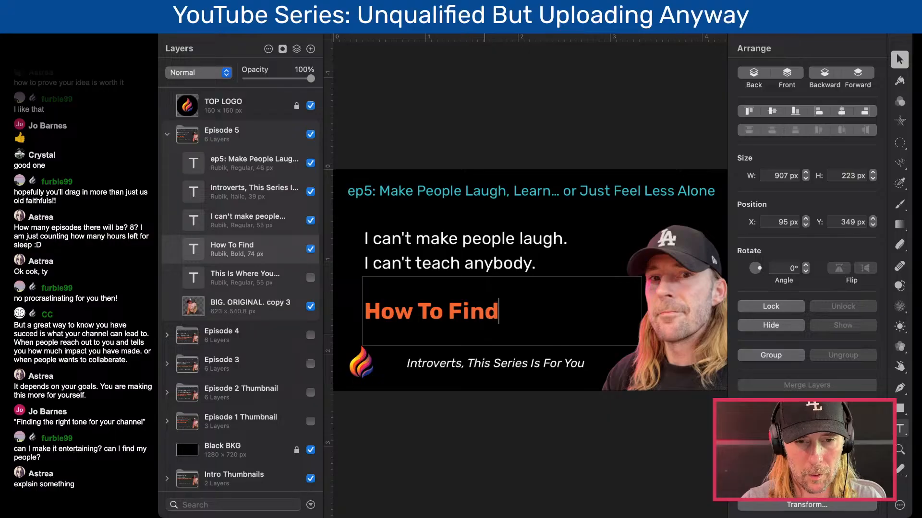
key("BackSpace")
key("BackSpace")
type("he")
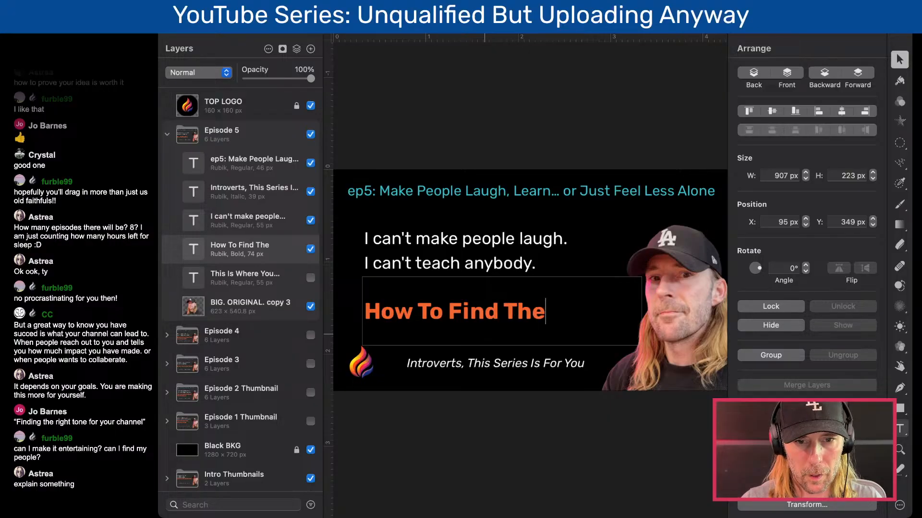
type(" Right Tone ")
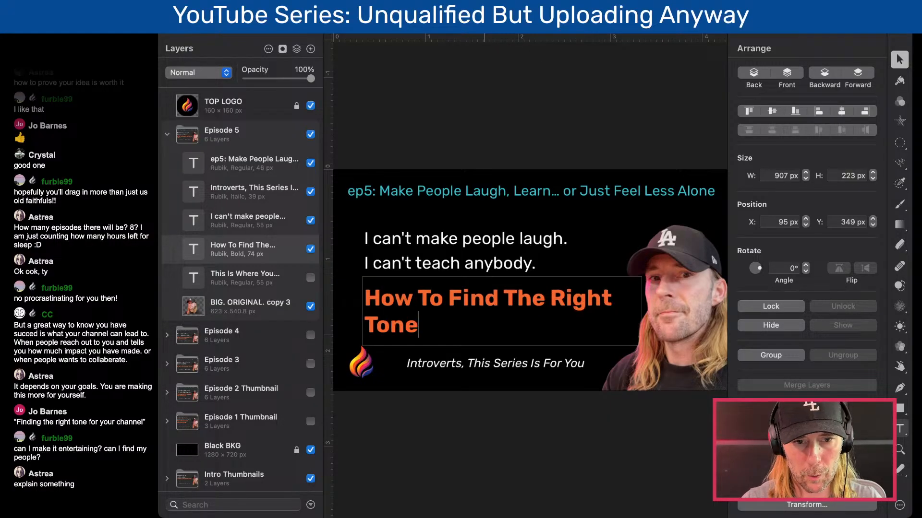
type("For")
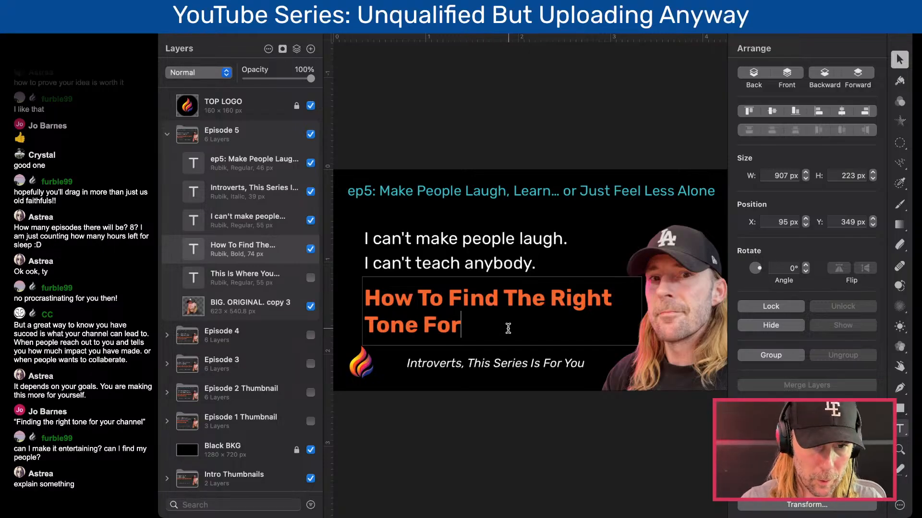
- Shorten the orange headline to "How To Find Your Tone"
double_click(576, 298)
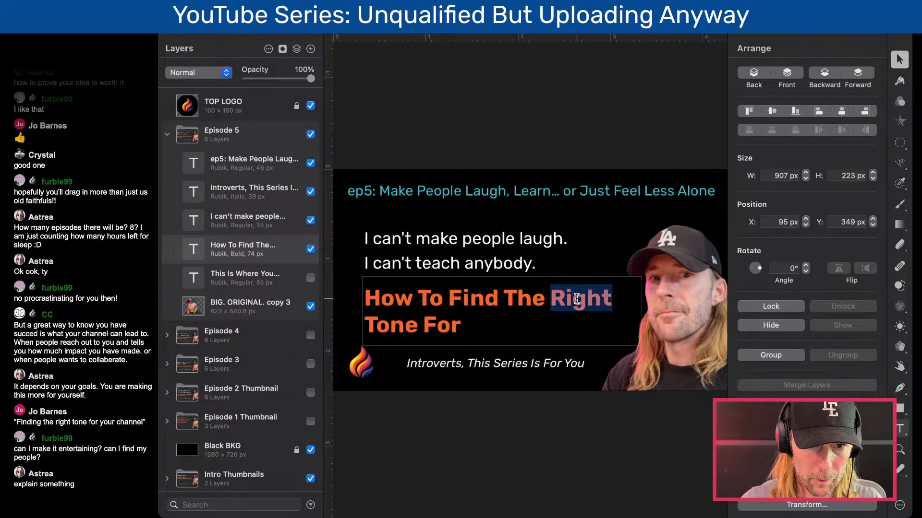
left_click(514, 294)
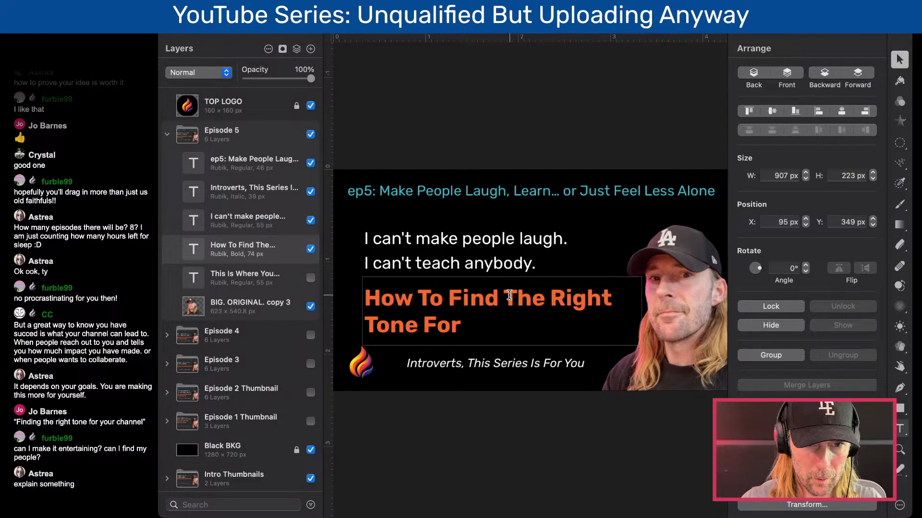
double_click(473, 295)
left_click_drag(472, 295, 616, 301)
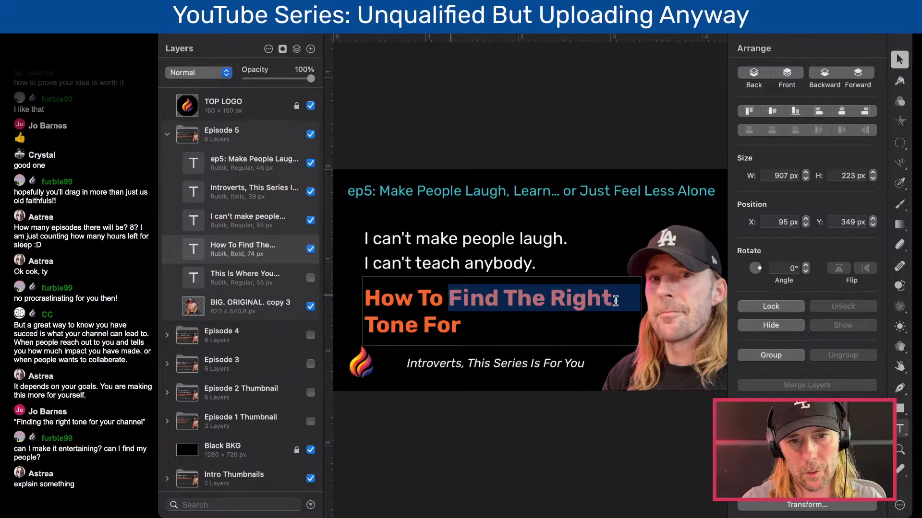
type("Find Your")
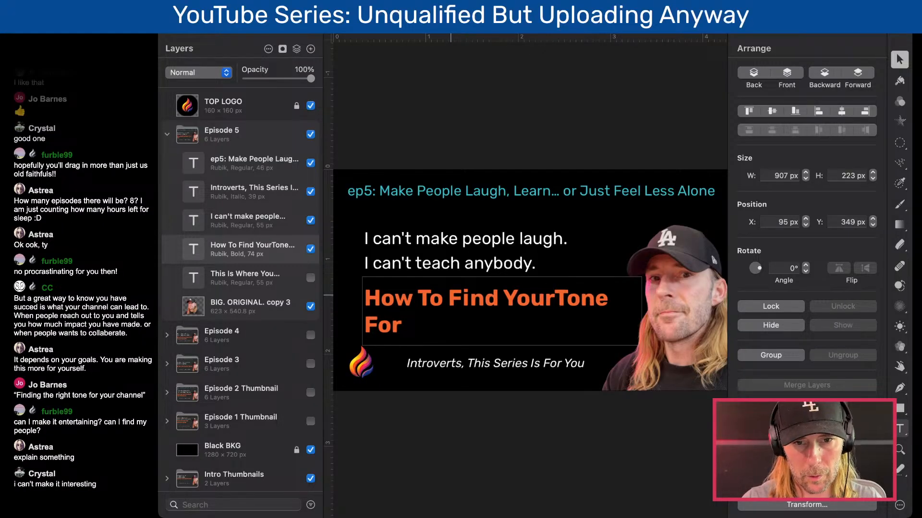
key("Down")
key("BackSpace")
key("BackSpace")
key("BackSpace")
key("BackSpace")
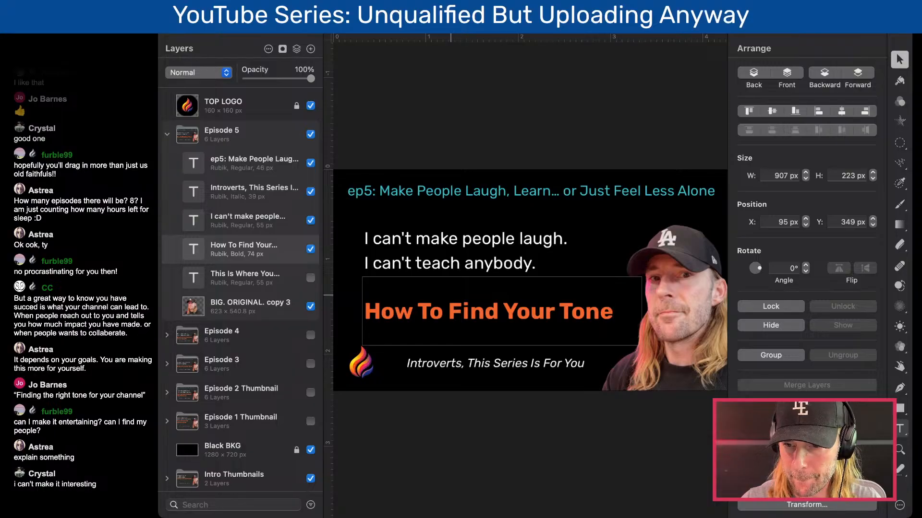
- Change the second white line to read "I can't make it interesting."
double_click(473, 264)
left_click(439, 263)
left_click_drag(415, 263, 601, 261)
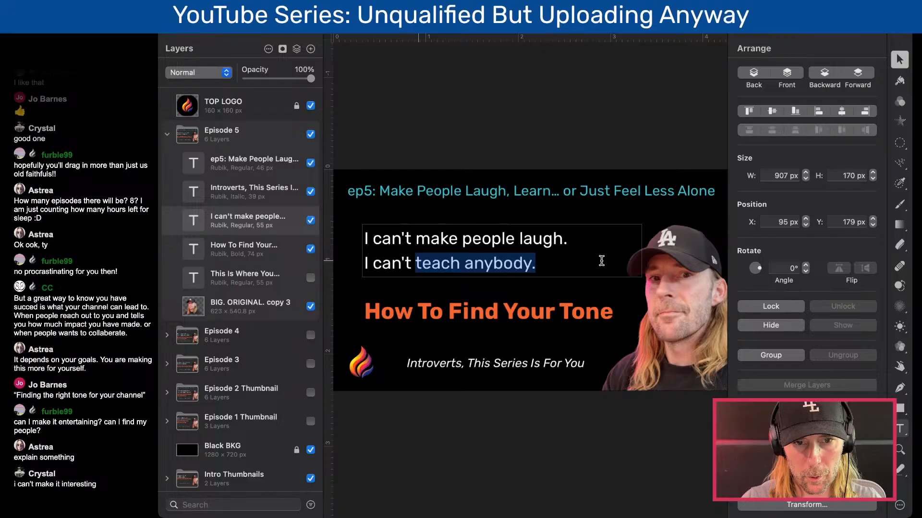
type("make it int")
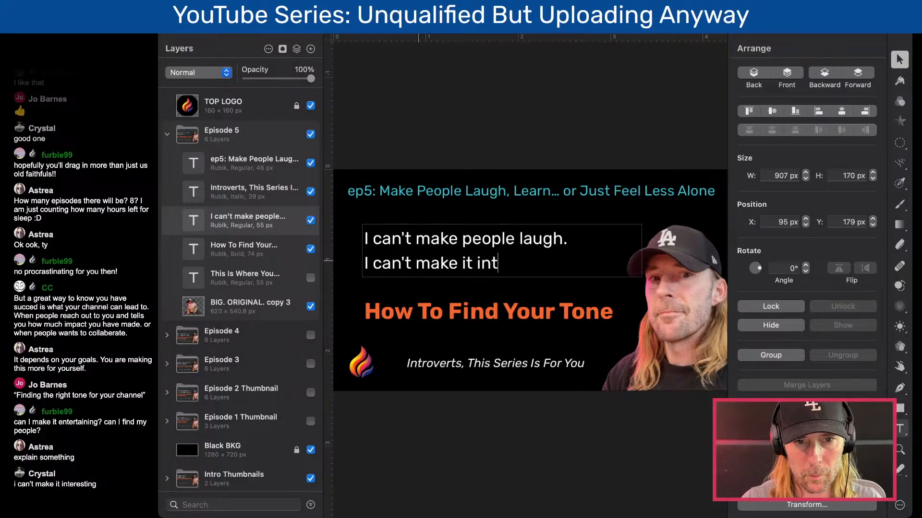
type("eresting")
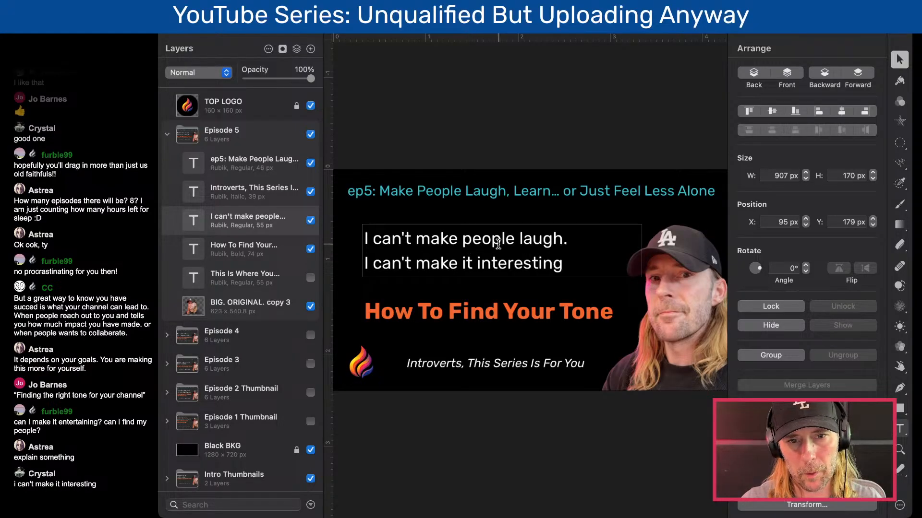
type(".")
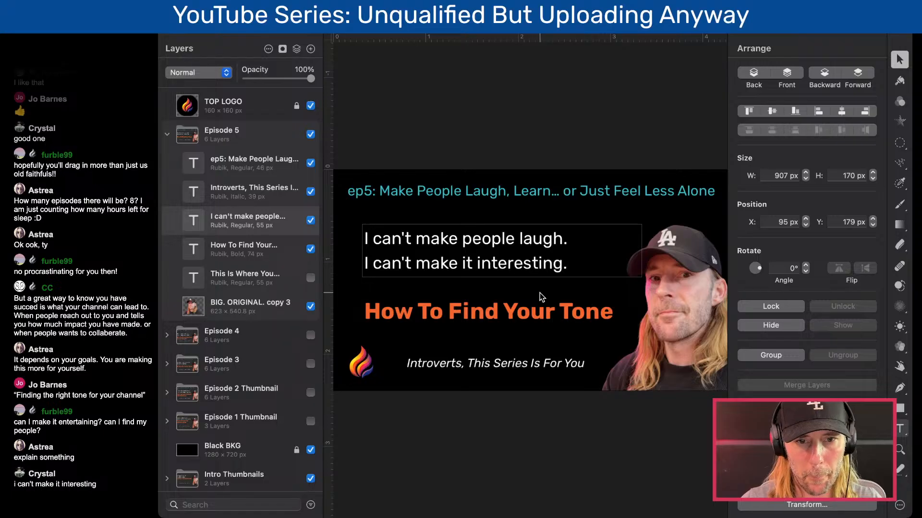
- Insert "Ideal" into the orange headline so it reads "How To Find Your Ideal Tone"
left_click(513, 319)
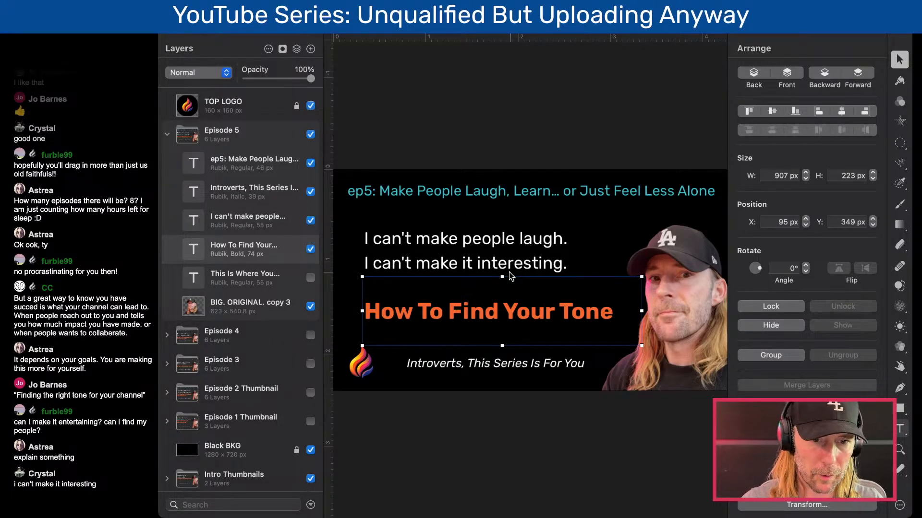
double_click(473, 312)
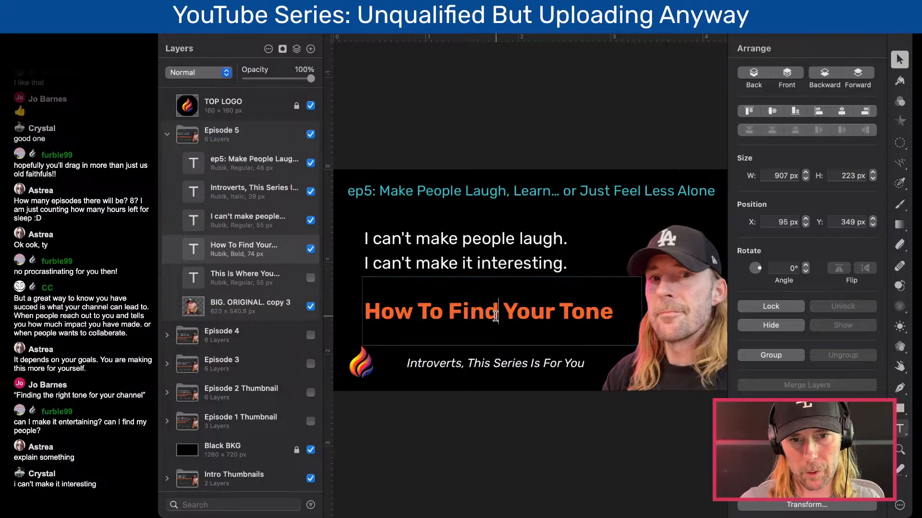
left_click(613, 312)
left_click_drag(617, 313, 368, 305)
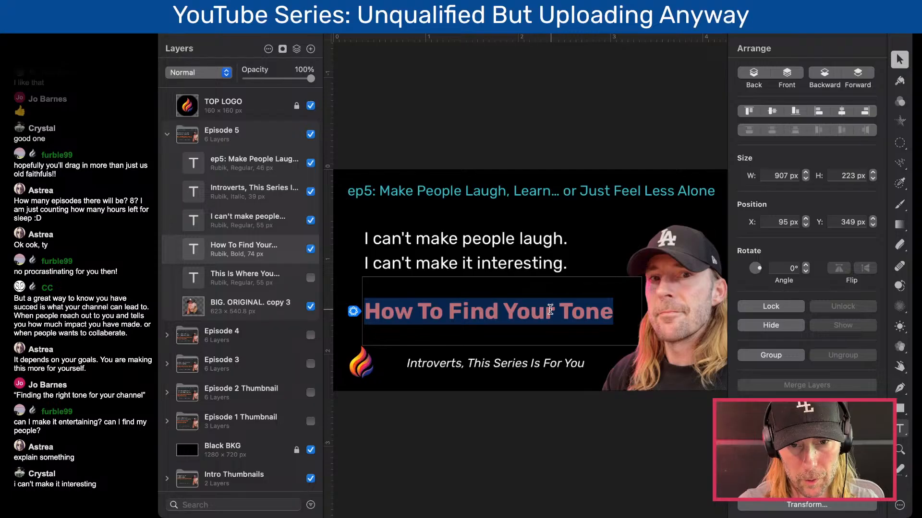
left_click(919, 332)
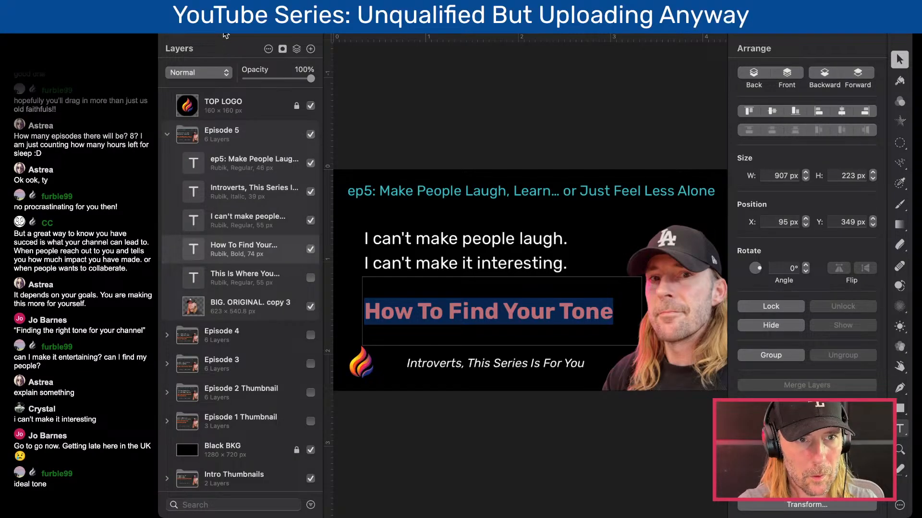
left_click(258, 34)
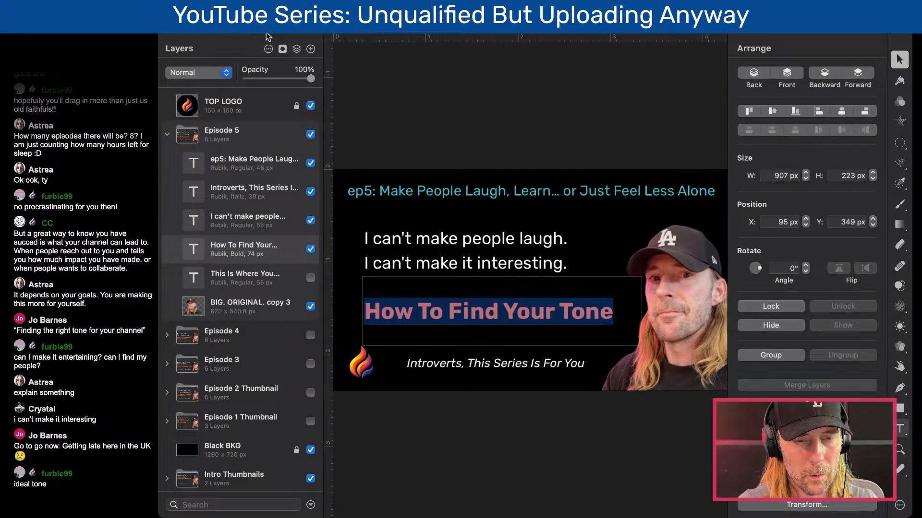
left_click(459, 313)
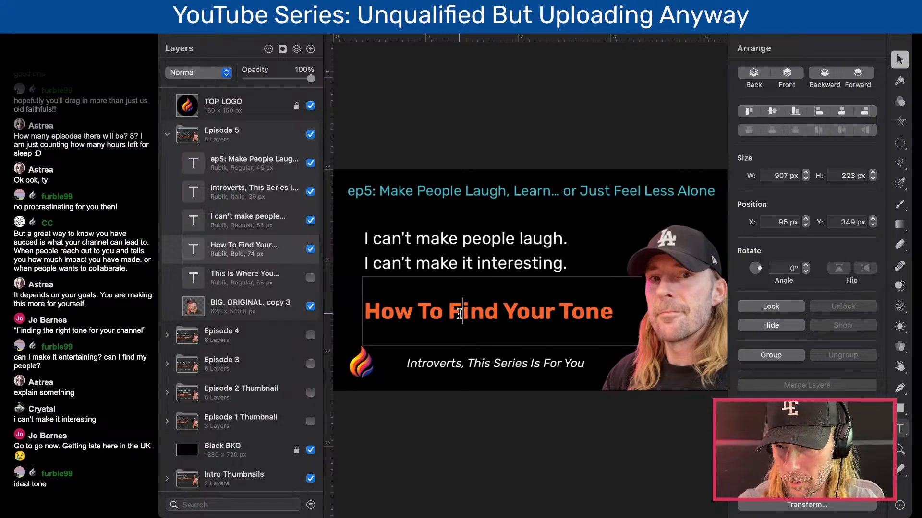
left_click(565, 310)
type("Ideal")
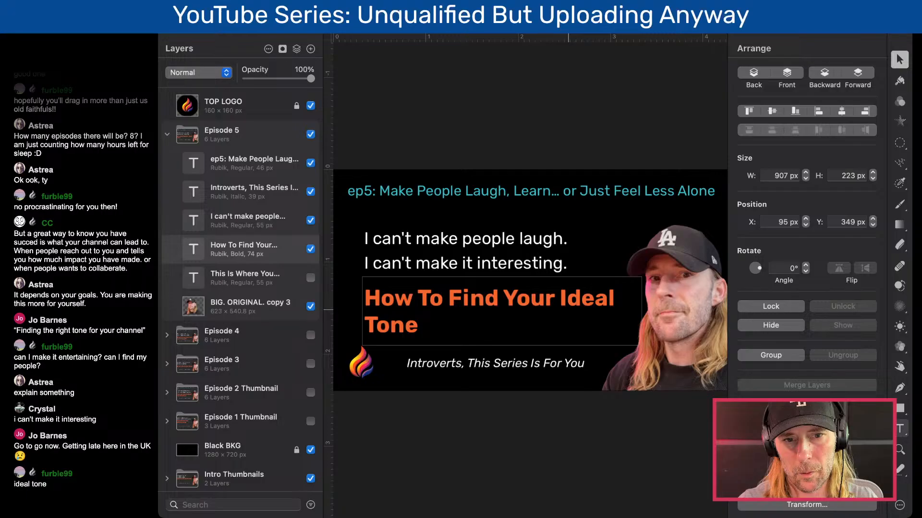
key("super+Tab")
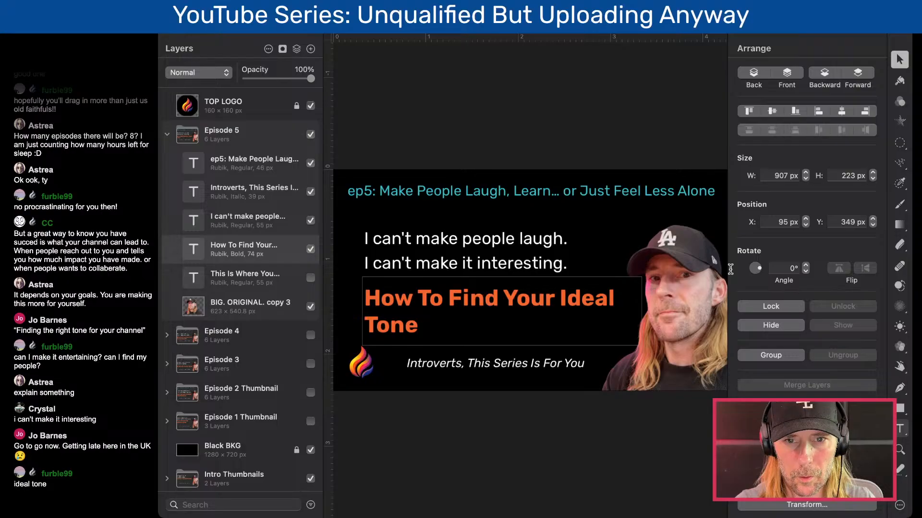
key("super+Tab")
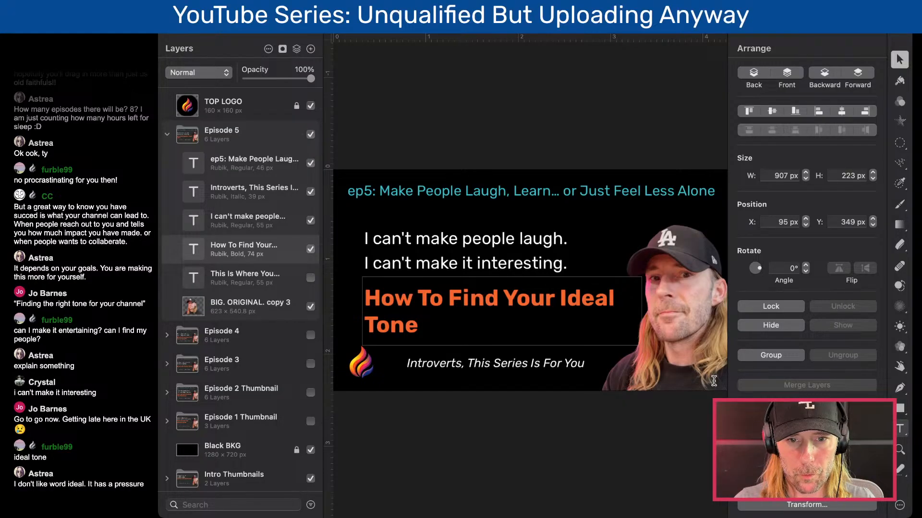
key("super+Tab")
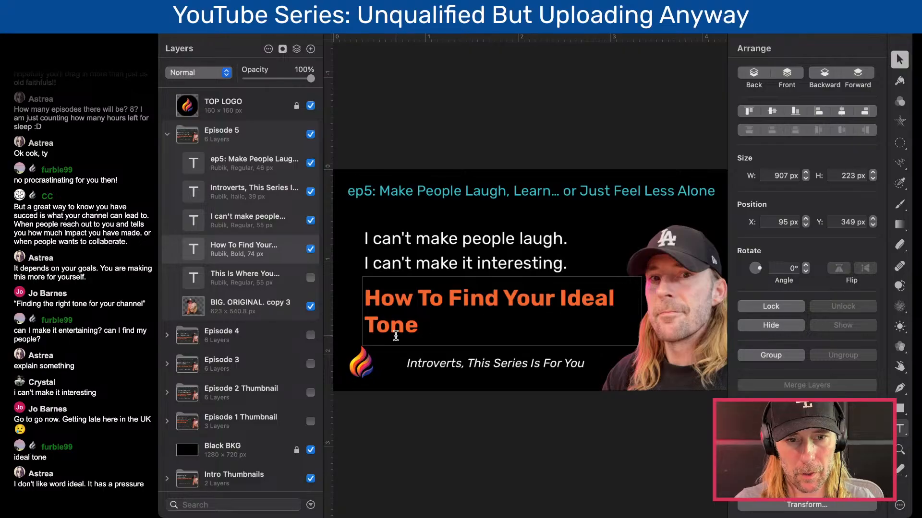
- Narrow the orange headline's text box to 792 px wide so "Ideal Tone" wraps together onto the second line
left_click(446, 335)
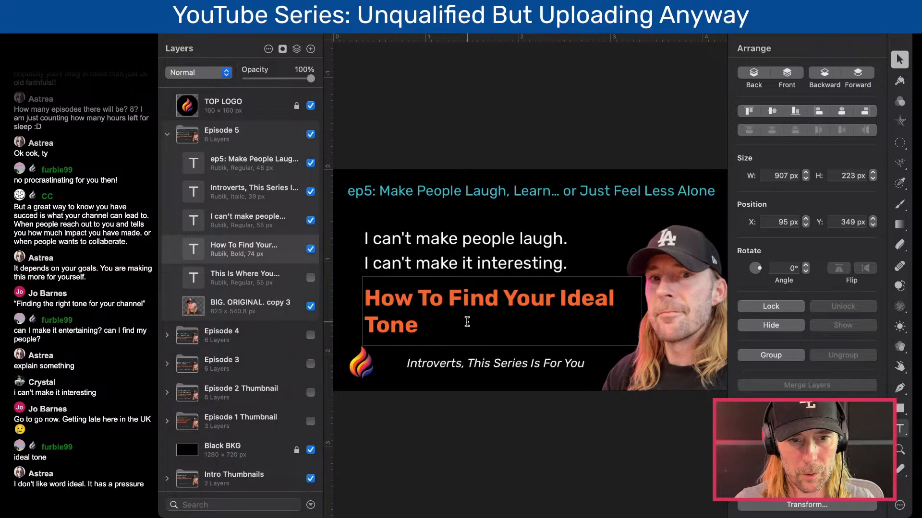
left_click(580, 299)
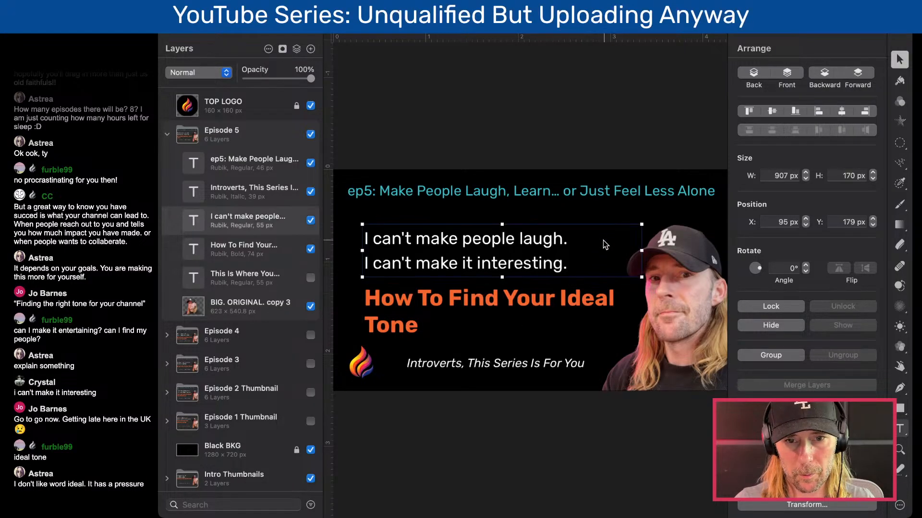
left_click_drag(638, 312, 604, 312)
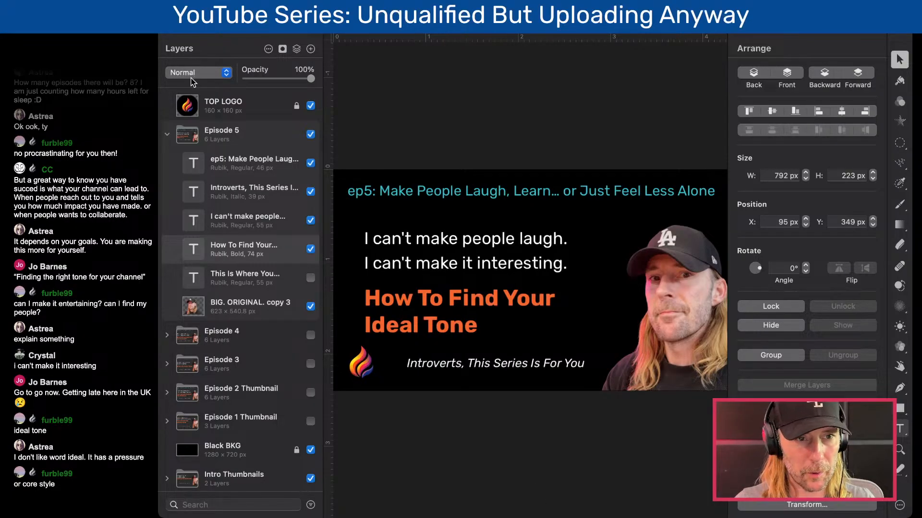
left_click(166, 135)
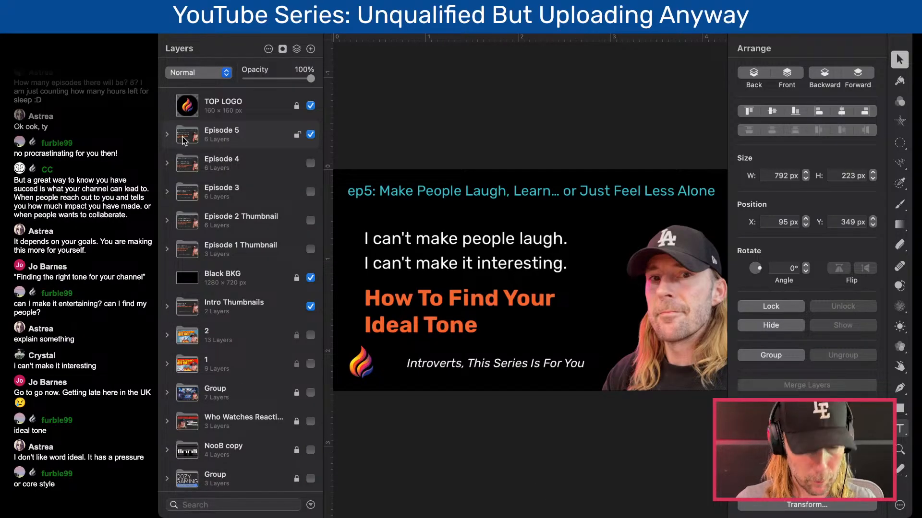
key("super+c")
key("super+v")
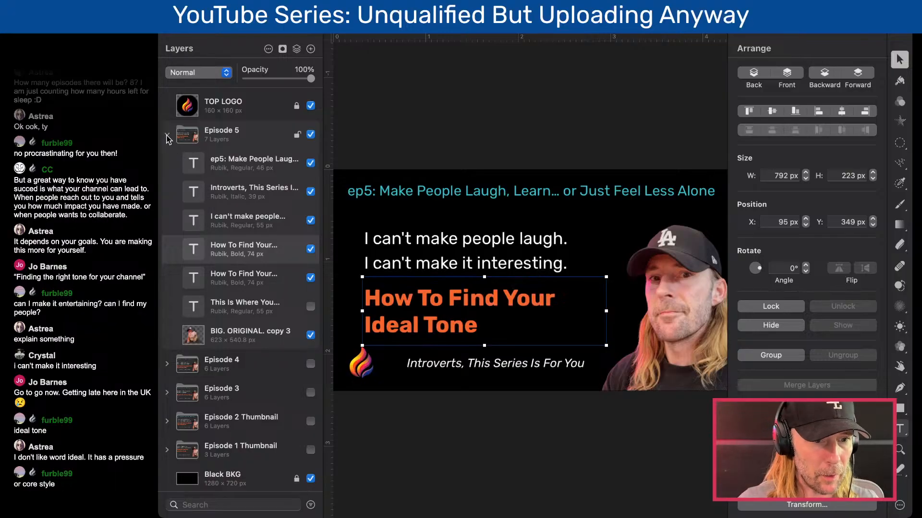
left_click(311, 336)
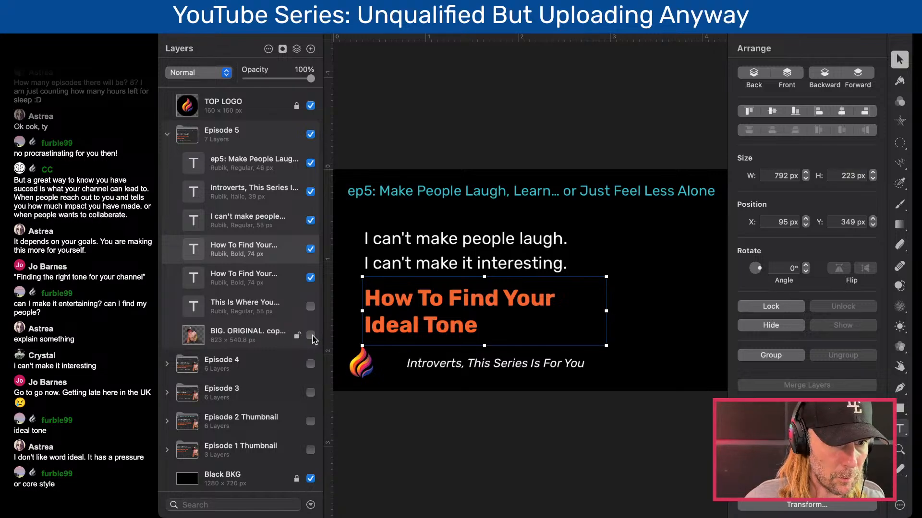
left_click(311, 335)
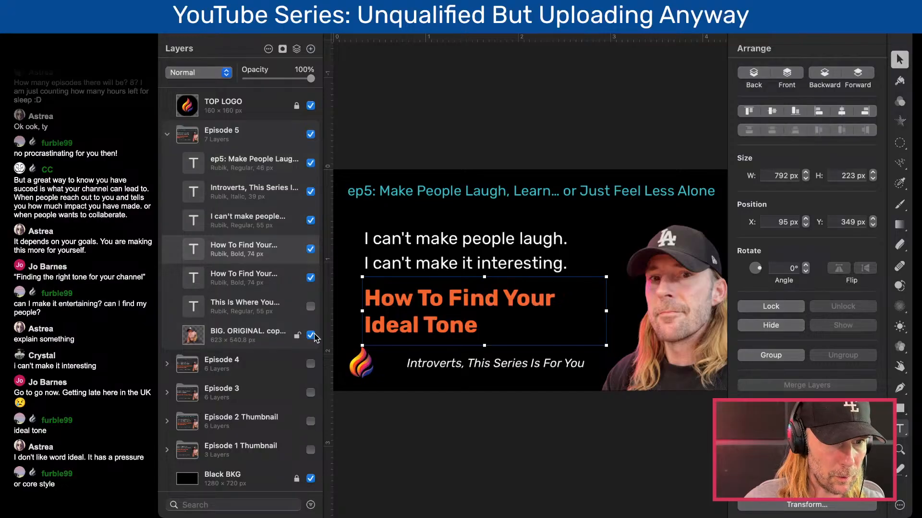
left_click(312, 336)
left_click(312, 335)
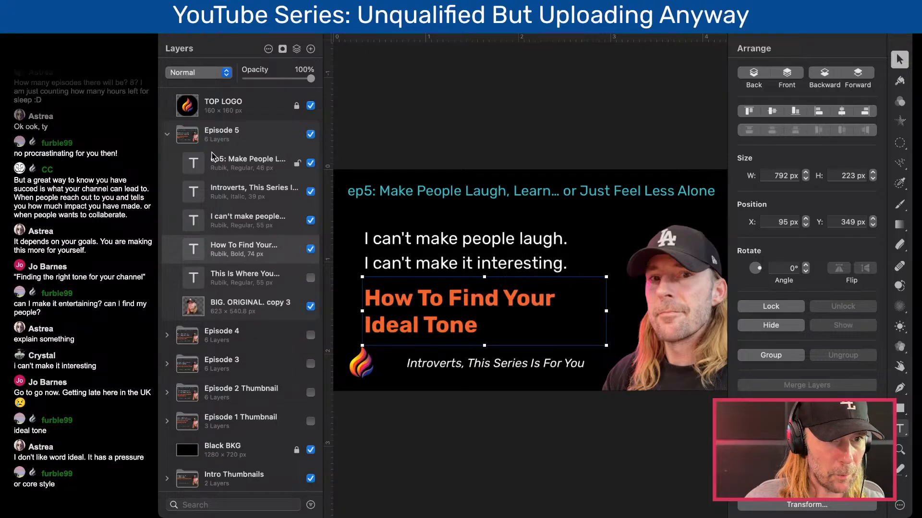
- Duplicate the whole Episode 5 group
left_click(168, 135)
left_click(192, 139)
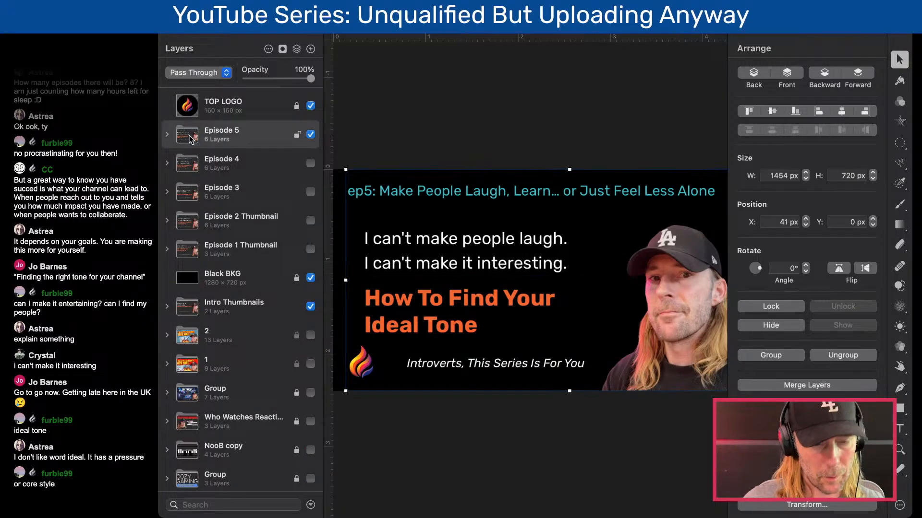
key("super+v")
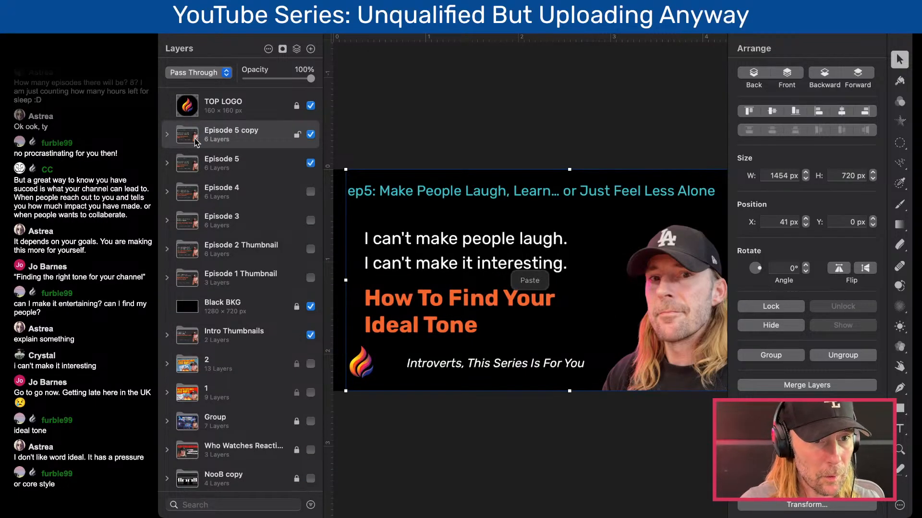
- Rename the duplicated group as "Episode 6" and hide the original Episode 5 group
double_click(236, 130)
left_click_drag(236, 130, 262, 131)
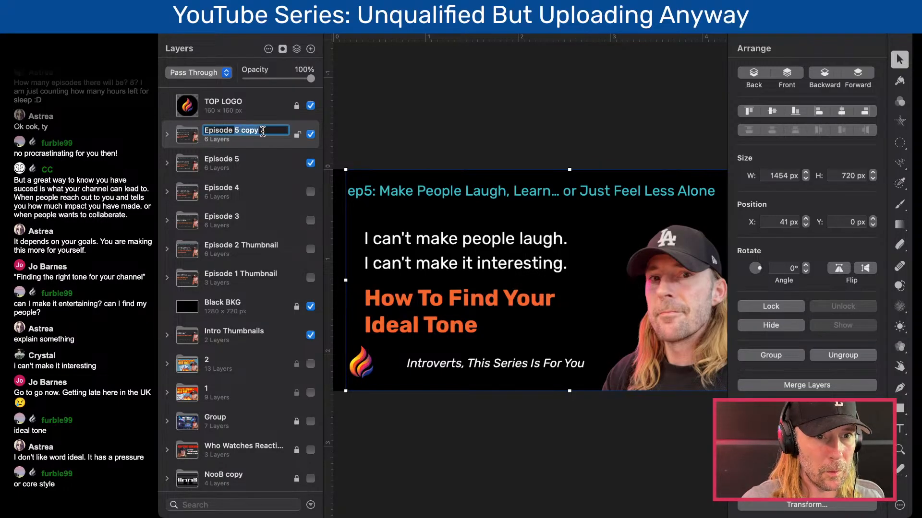
type("6")
key("Return")
left_click(311, 163)
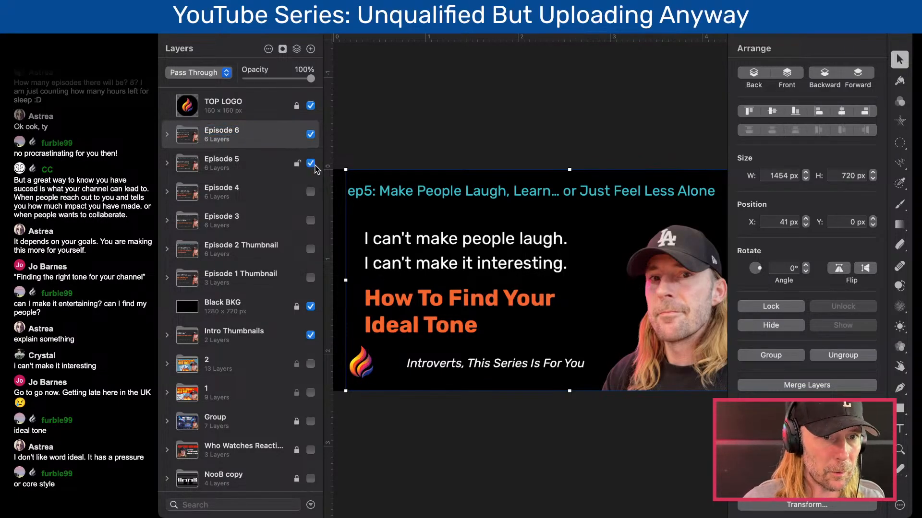
- Replace Episode 6's white lines with the placeholder "asdfadf" and its orange headline with "asdf"
left_click(167, 134)
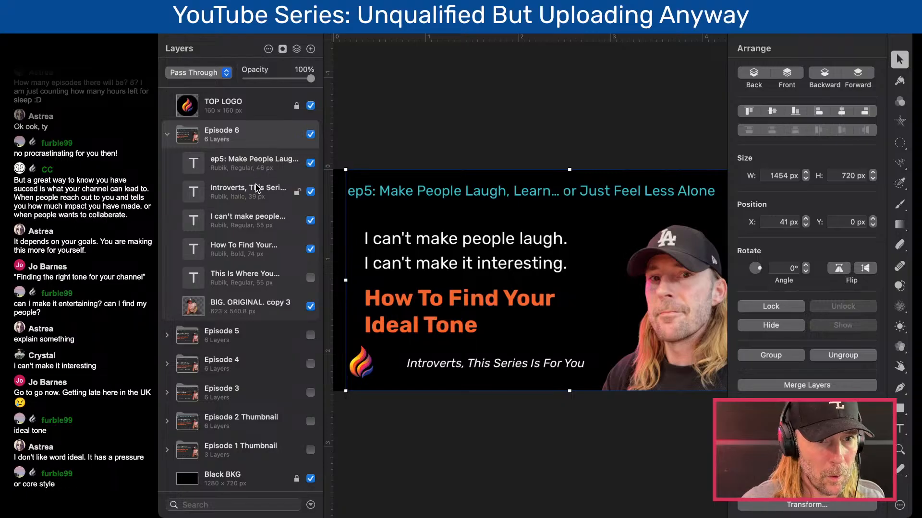
triple_click(406, 243)
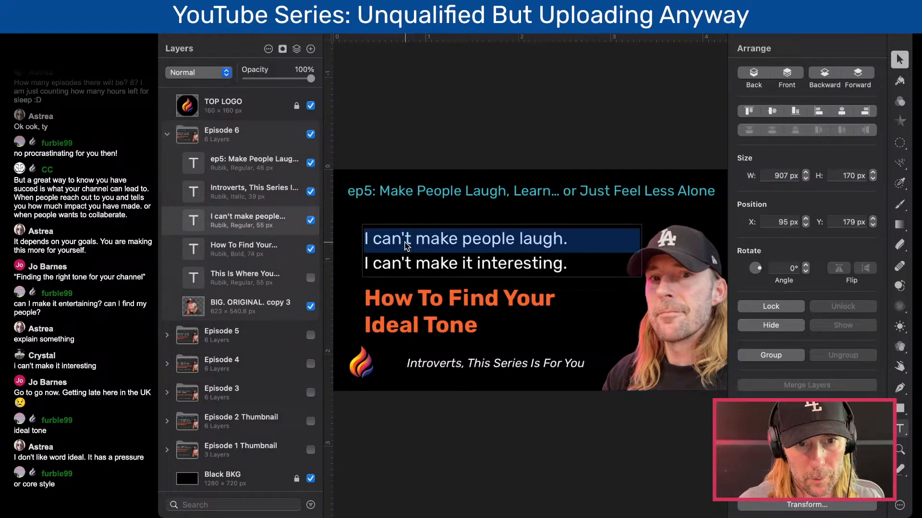
left_click(555, 254)
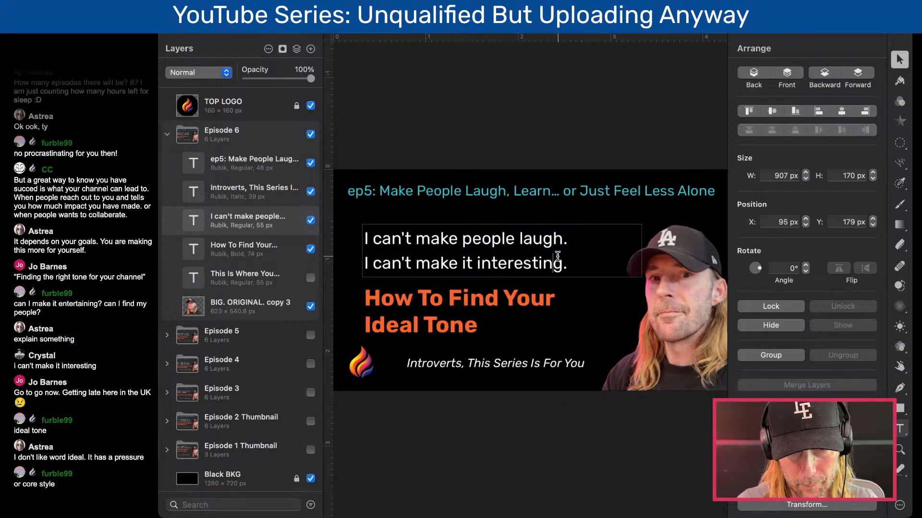
key("super+a")
type("asdfadf")
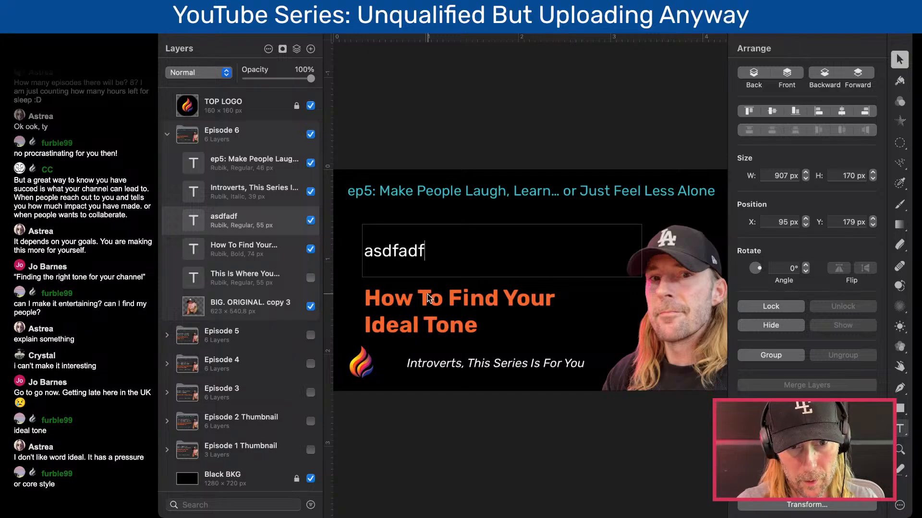
double_click(428, 307)
type("asdf")
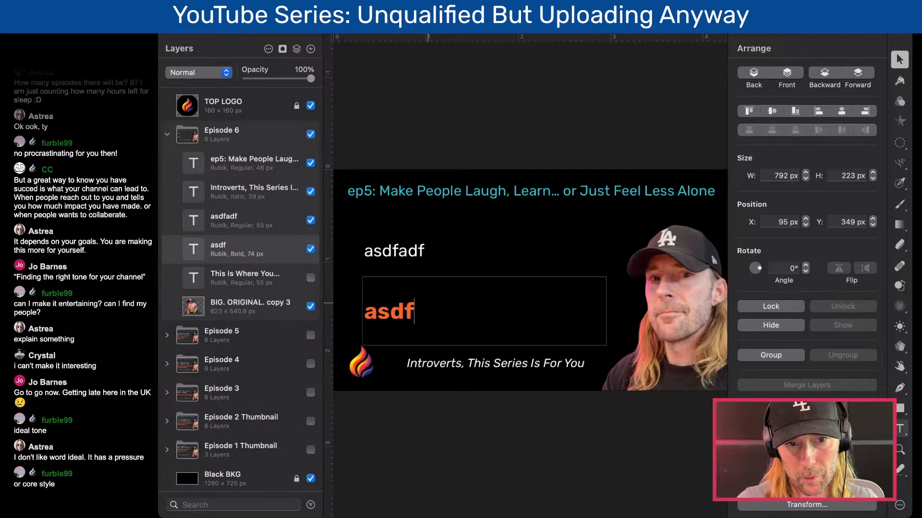
left_click(619, 431)
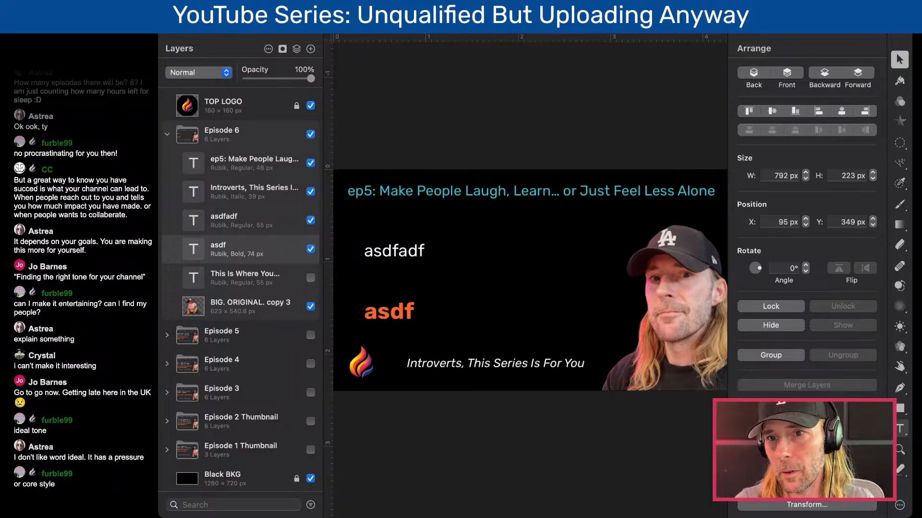
- Change Episode 6's teal title to "ep6: Show Your Face… or Hide Behind a Voiceover?" and move it up to Y -39 px
key("super+Tab")
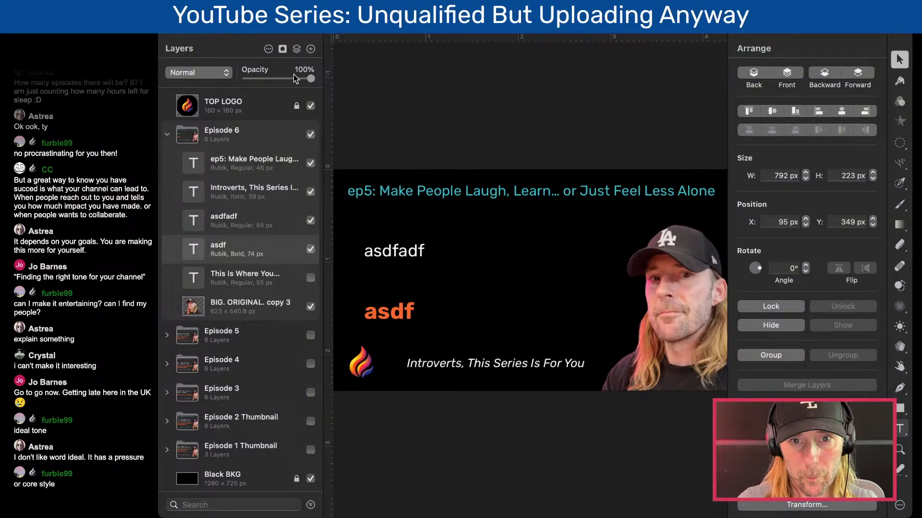
left_click(293, 27)
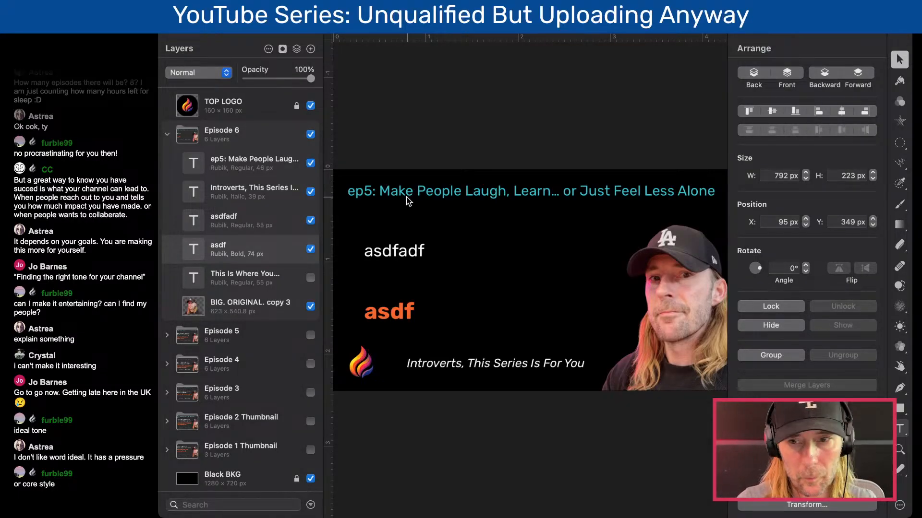
key("super+Tab")
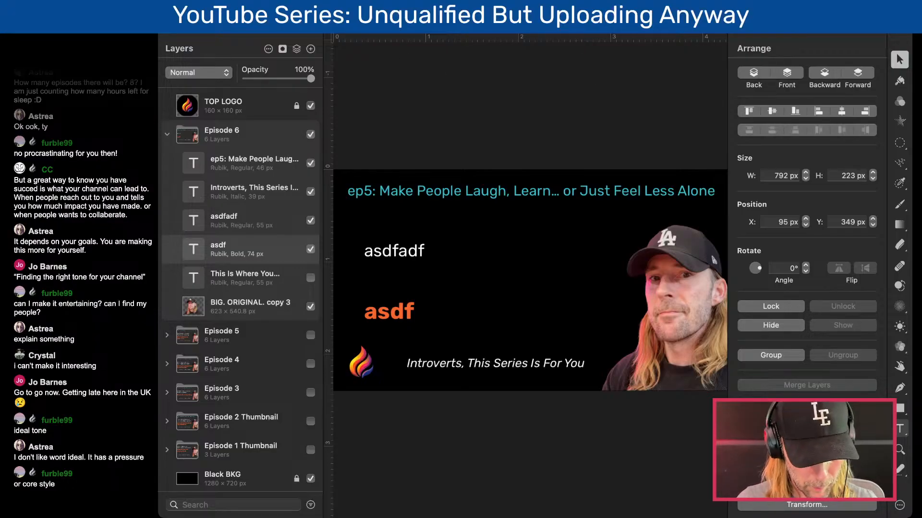
key("super+Tab")
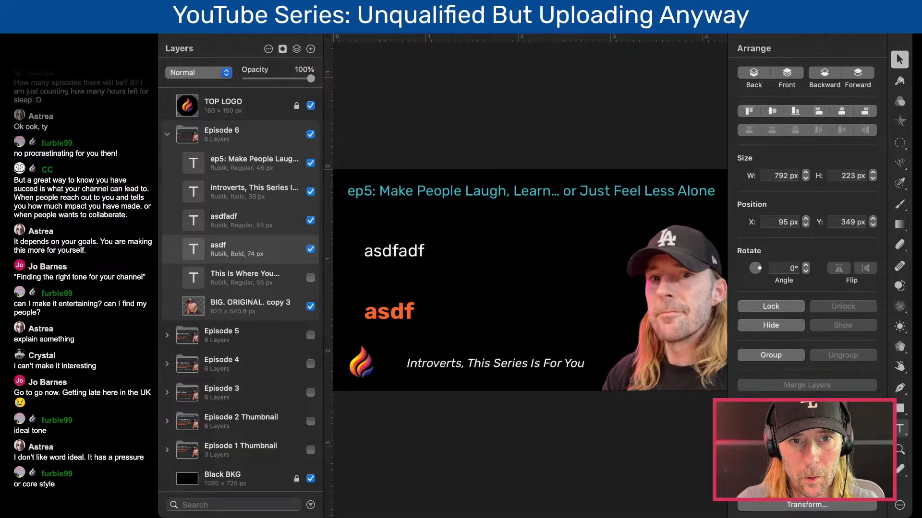
double_click(479, 197)
left_click_drag(373, 192, 401, 236)
type("6")
type("Show Your Face… or Hide Behind a Voiceover?")
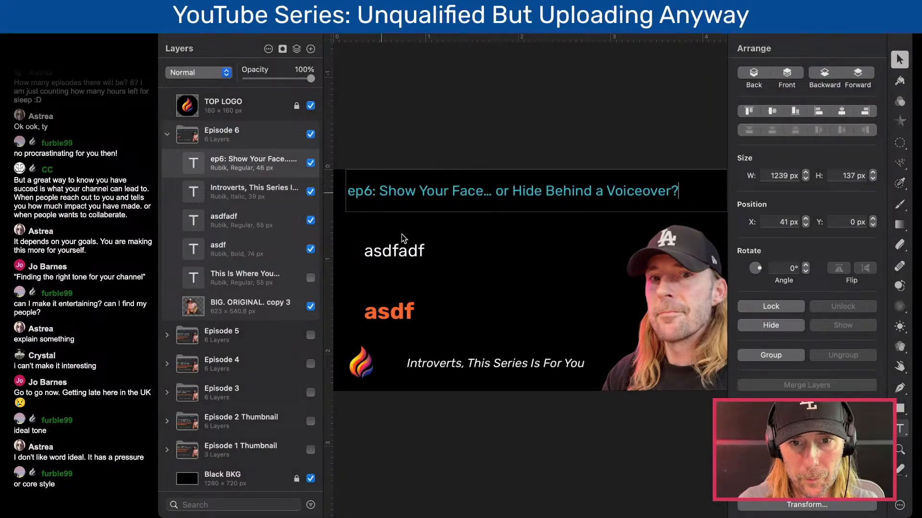
key("Escape")
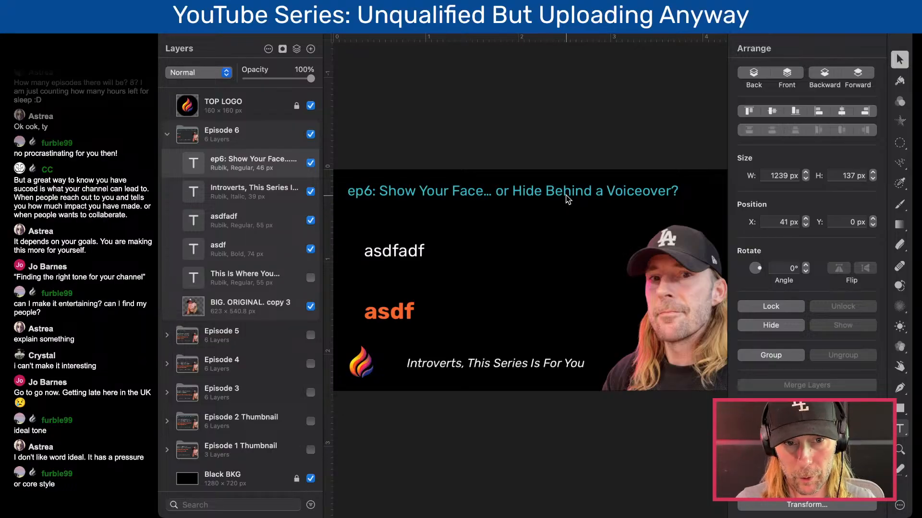
left_click_drag(565, 194, 566, 180)
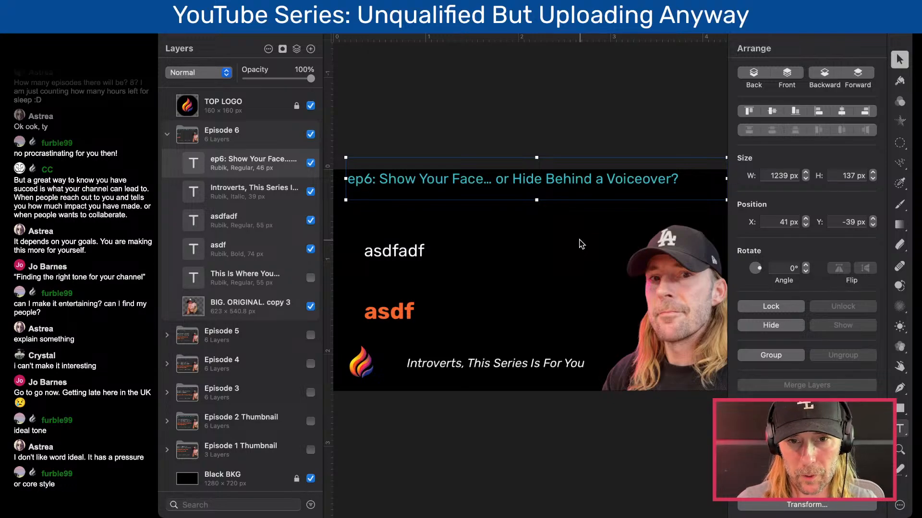
key("super+Tab")
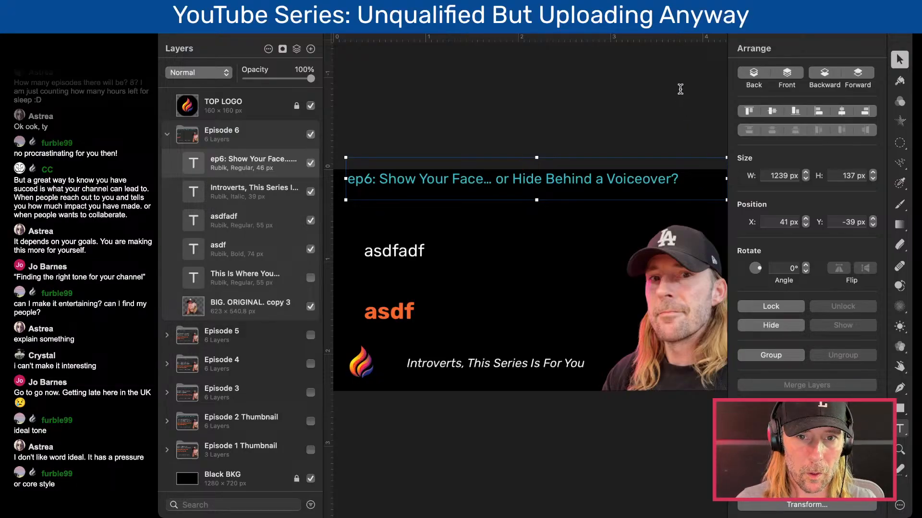
key("super+Tab")
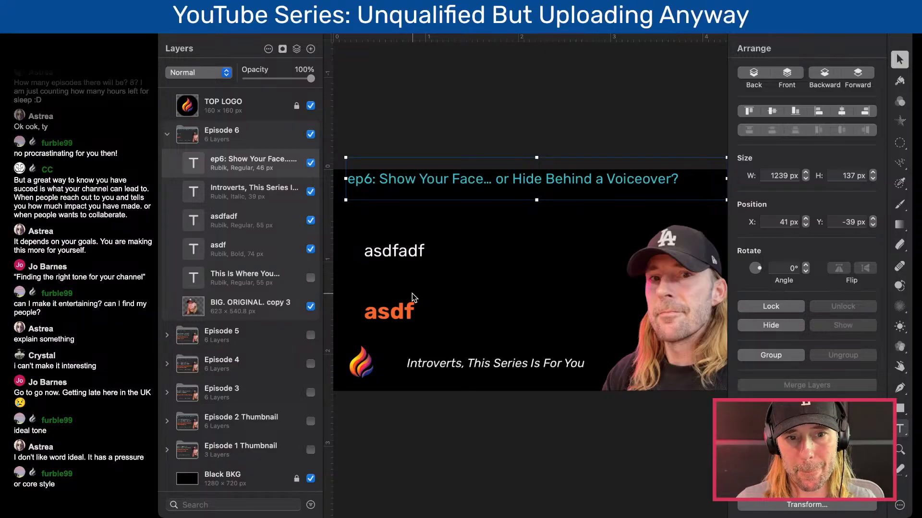
- Replace the white placeholder with the two lines "Do I have to show my face?" and "Do I have to ..."
double_click(392, 254)
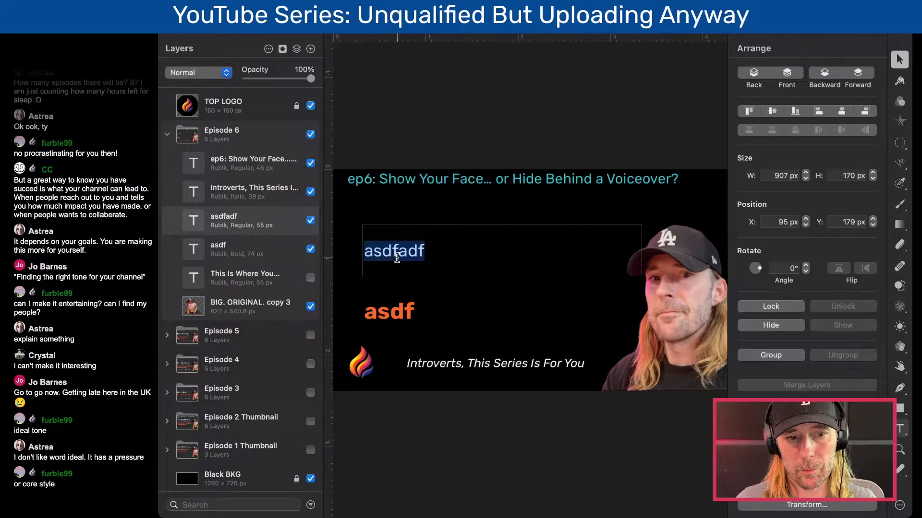
key("BackSpace")
type("Do I have")
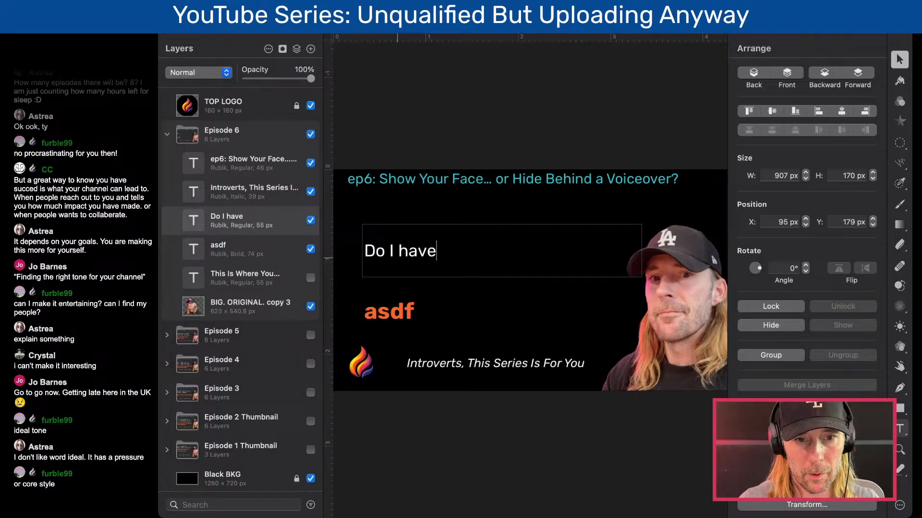
type(" to show my face?")
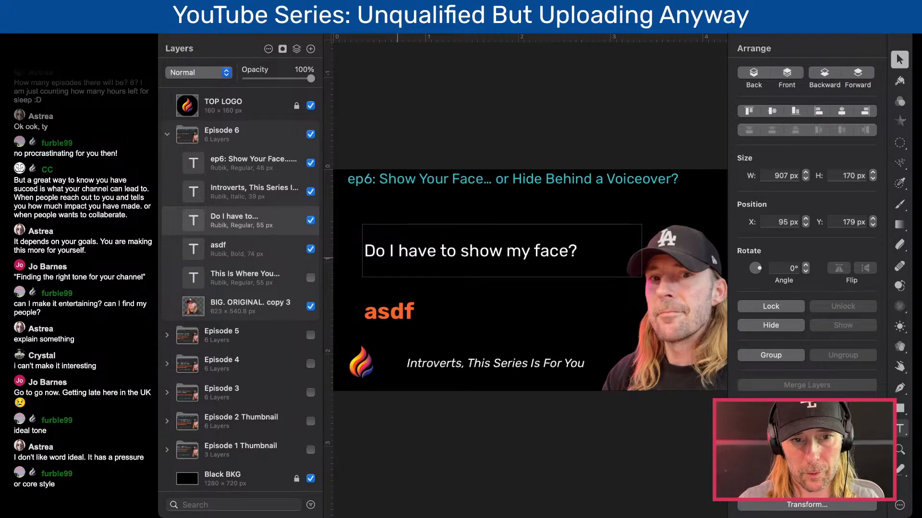
key("Return")
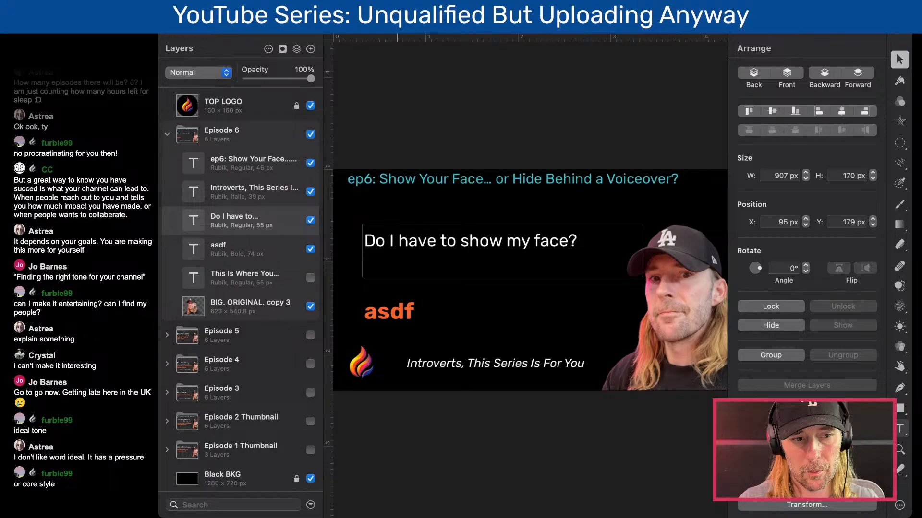
type("D")
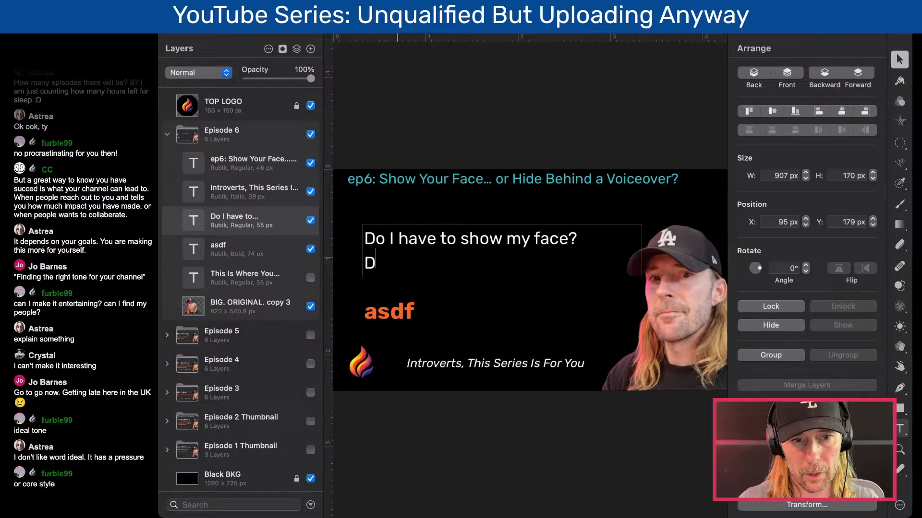
type("o I have to")
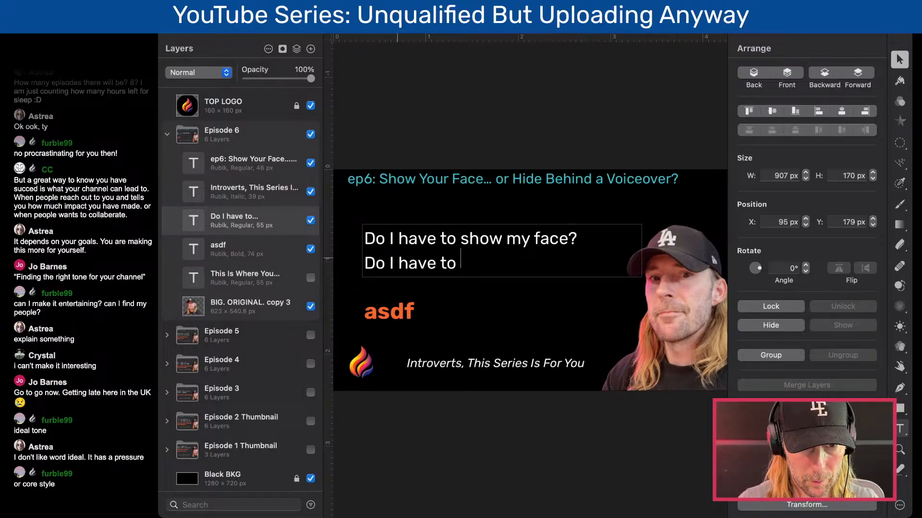
type(" ...")
left_click(389, 311)
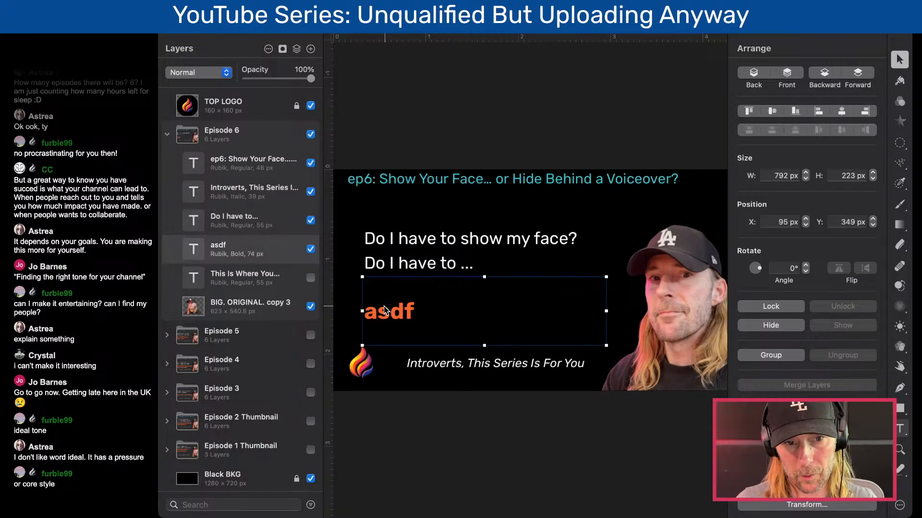
double_click(389, 311)
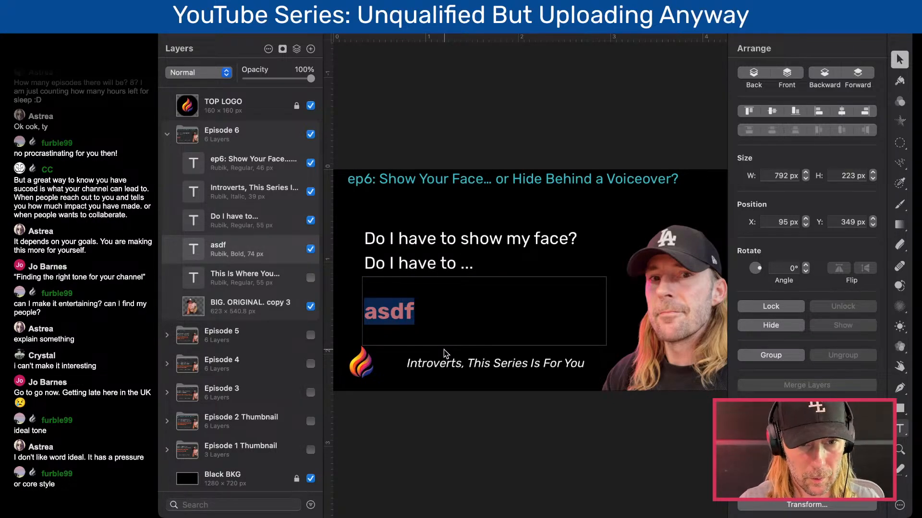
type("D")
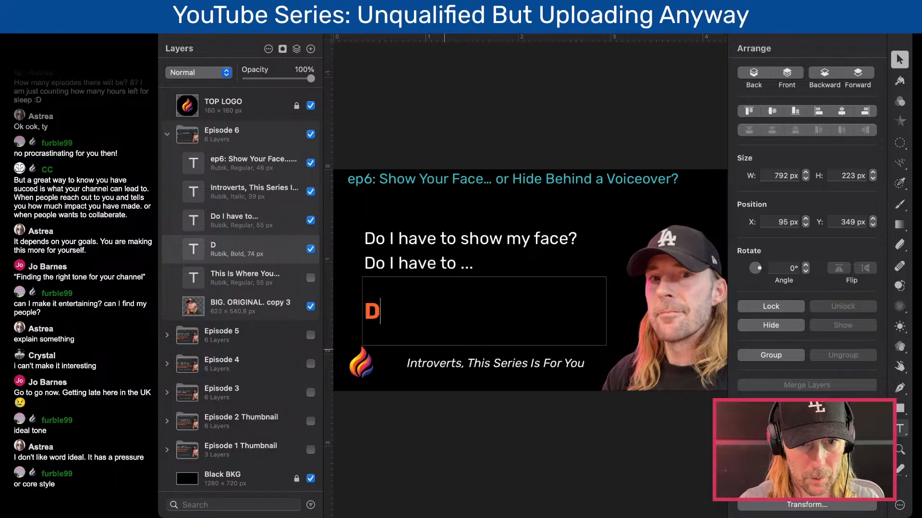
left_click(465, 266)
double_click(469, 264)
left_click(469, 264)
left_click_drag(582, 240, 413, 239)
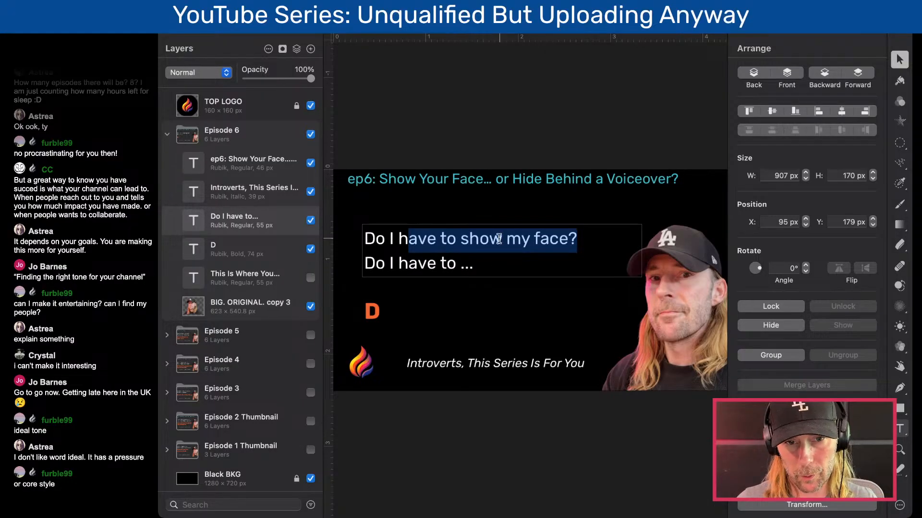
left_click(474, 263)
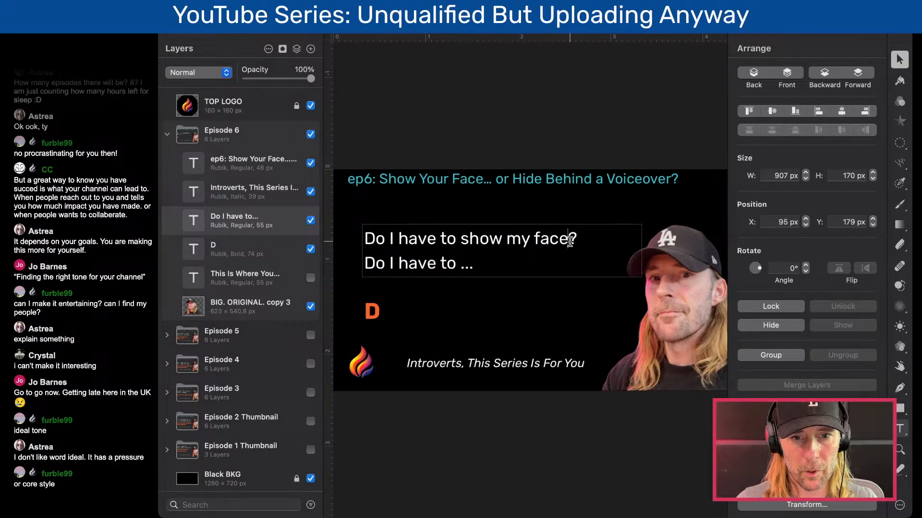
left_click_drag(571, 238, 412, 241)
left_click_drag(476, 263, 460, 264)
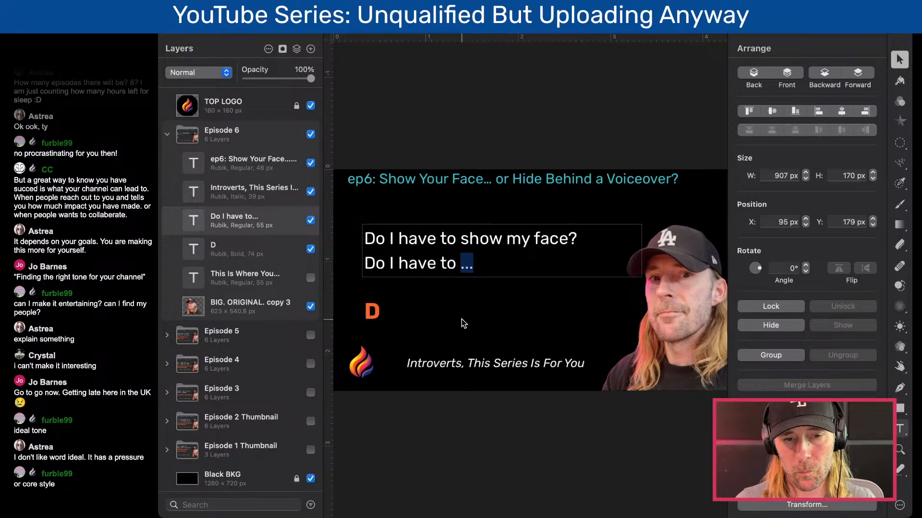
- Replace the orange headline's text with "Pick The Format That Fits You Best"
left_click(376, 318)
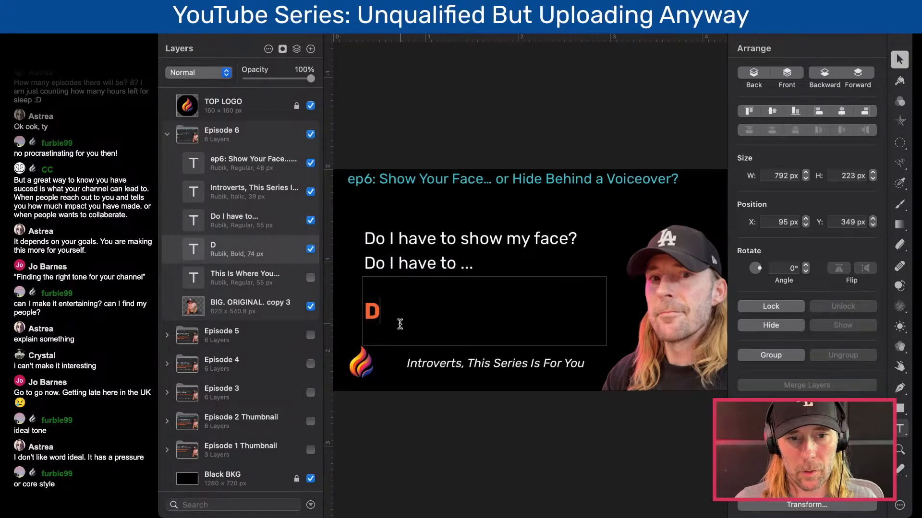
key("super+a")
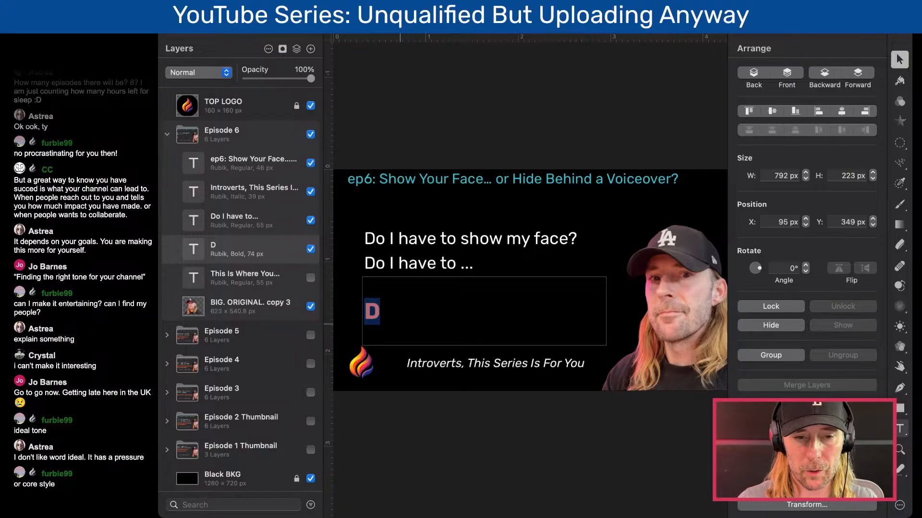
type("Decide")
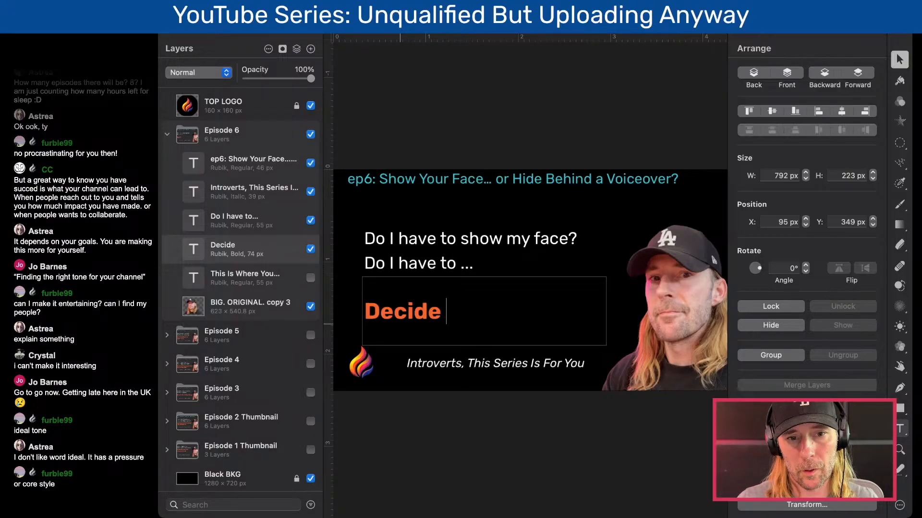
key("super+a")
type("Pick th")
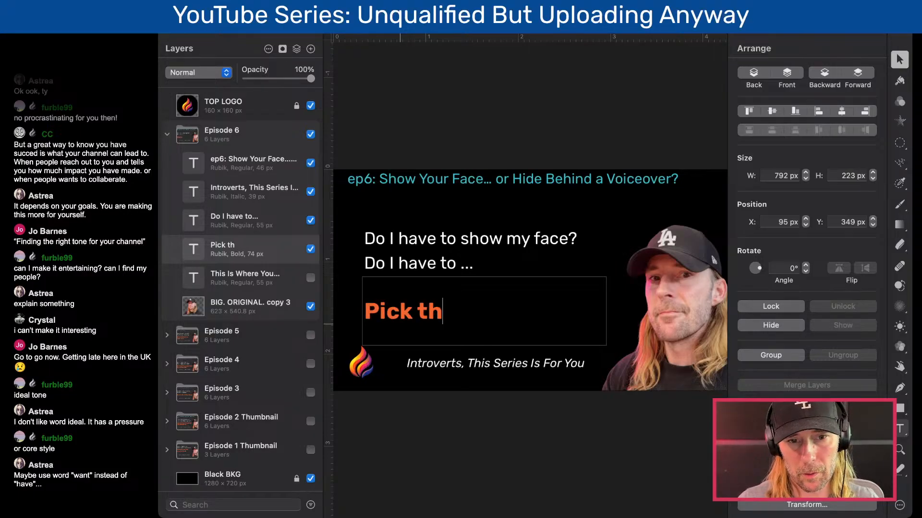
key("BackSpace")
key("BackSpace")
type("The Format")
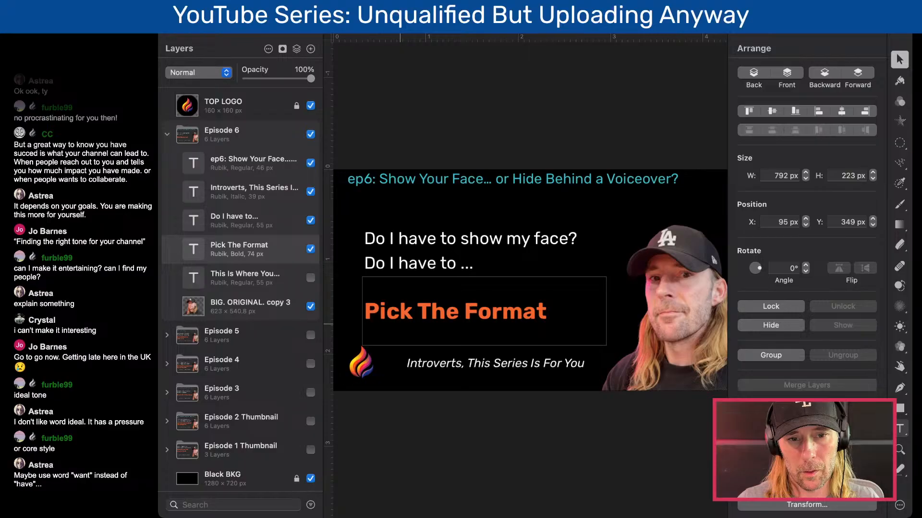
type(" That Y")
key("BackSpace")
key("BackSpace")
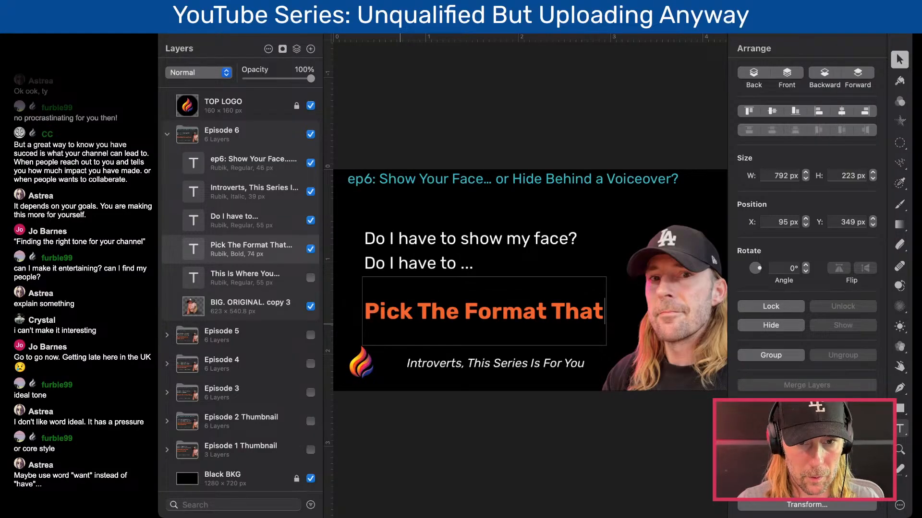
type("Fist")
key("BackSpace")
key("BackSpace")
type("t")
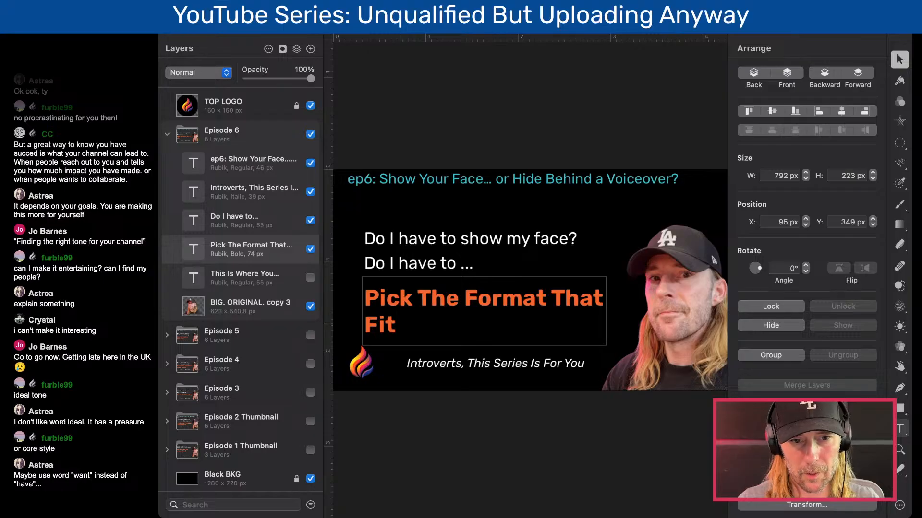
type("s You Best")
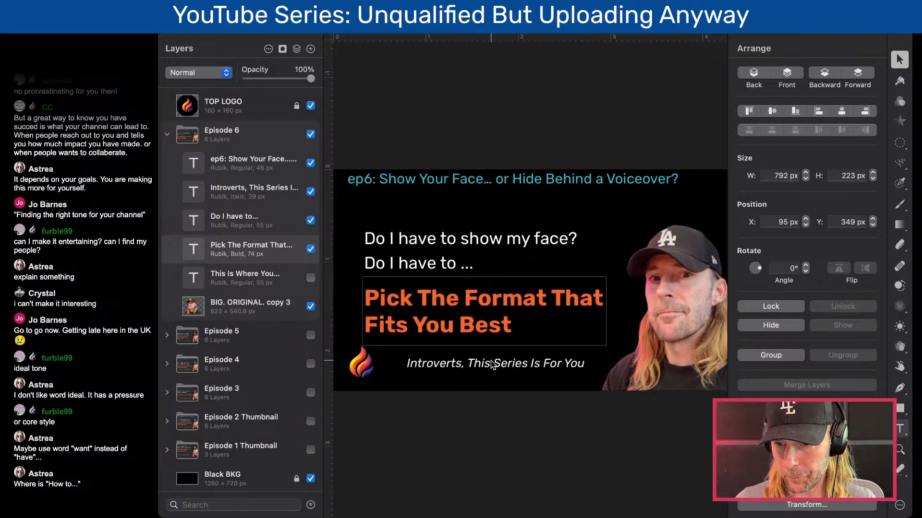
- Change "have" to "want" in the first white line so it reads "Do I want to show my face?"
left_click(419, 250)
double_click(419, 250)
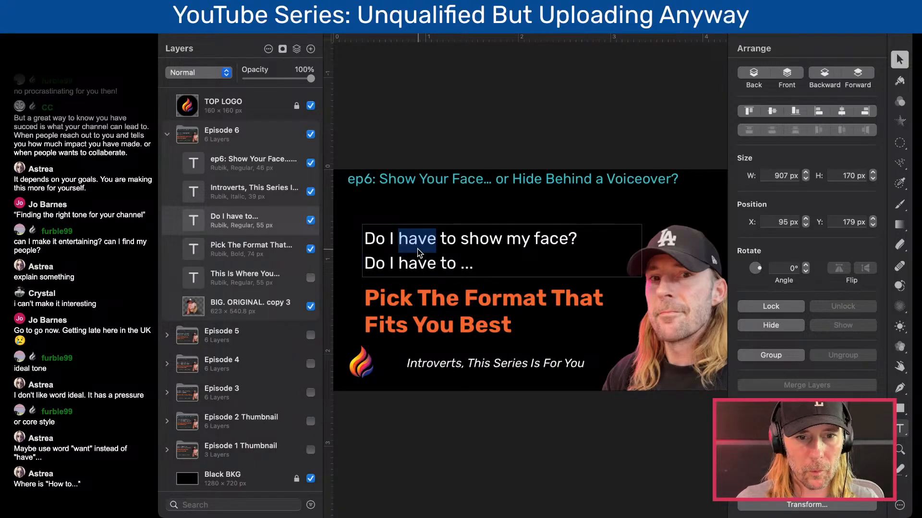
type("wiat")
key("BackSpace")
key("BackSpace")
key("BackSpace")
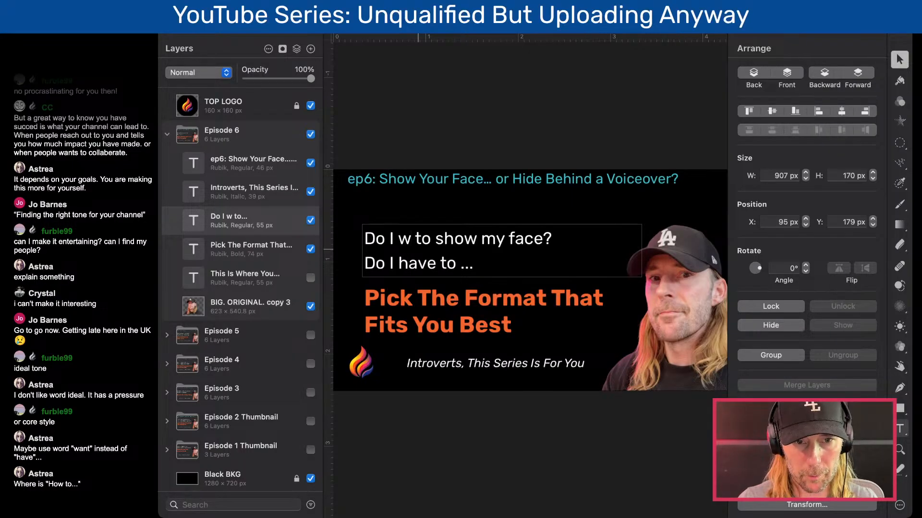
type("an")
type("t")
key("BackSpace")
type("nt")
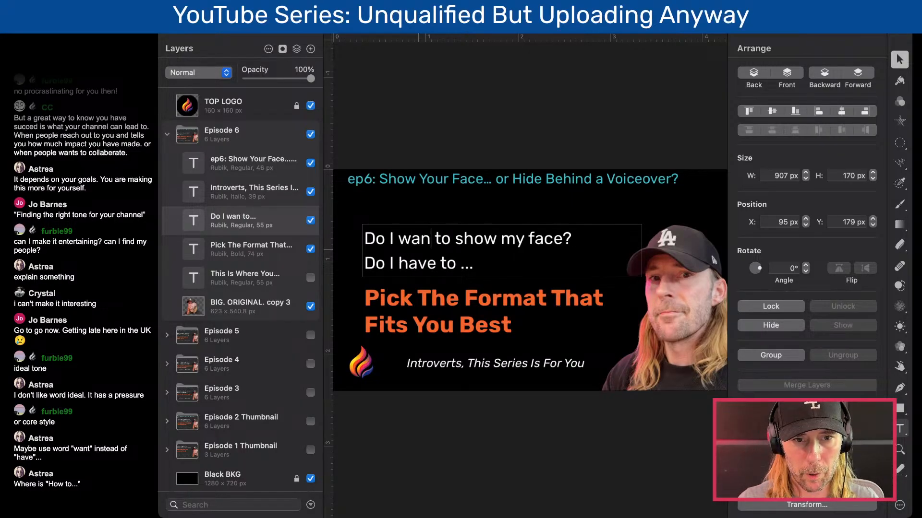
- Change "have" to "want" in the second white line
key("Down")
key("Left")
key("Right")
key("shift+Left")
key("shift+Left")
key("shift+Left")
key("shift+Left")
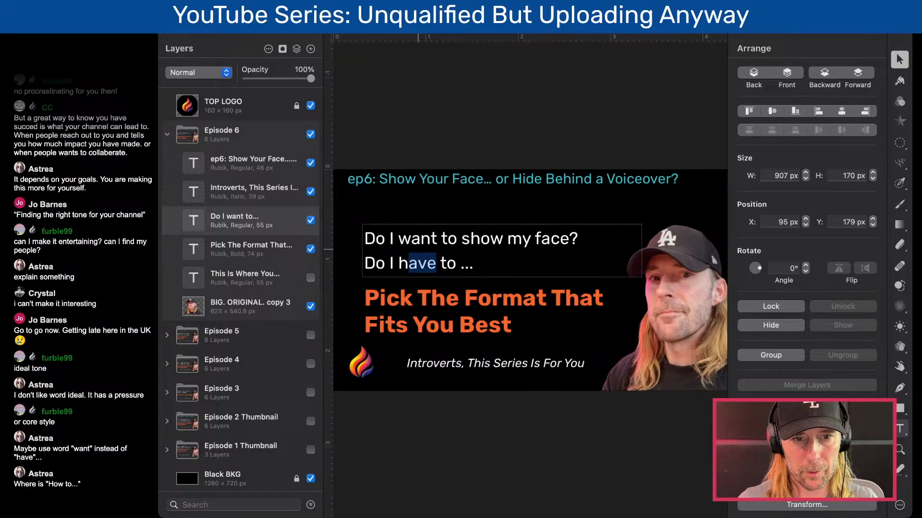
type("want")
- Replace the ellipsis in the second white line with "make YouTube Shorts?"
key("Right")
key("Right")
key("Right")
key("shift+Right")
key("shift+Right")
key("shift+Right")
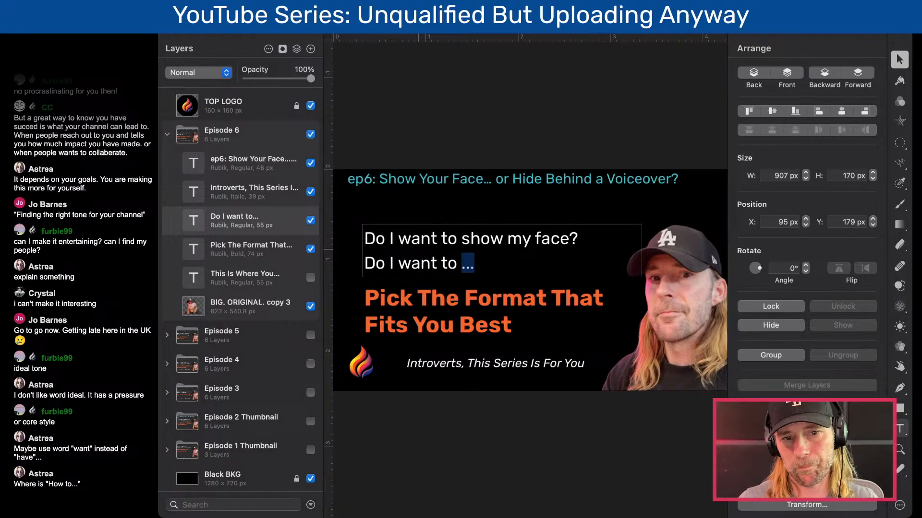
type("make ")
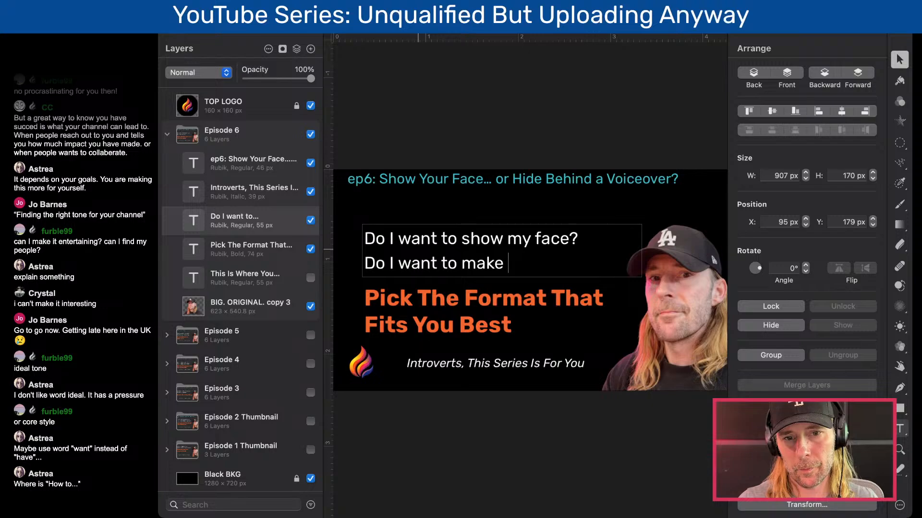
type("YouTub")
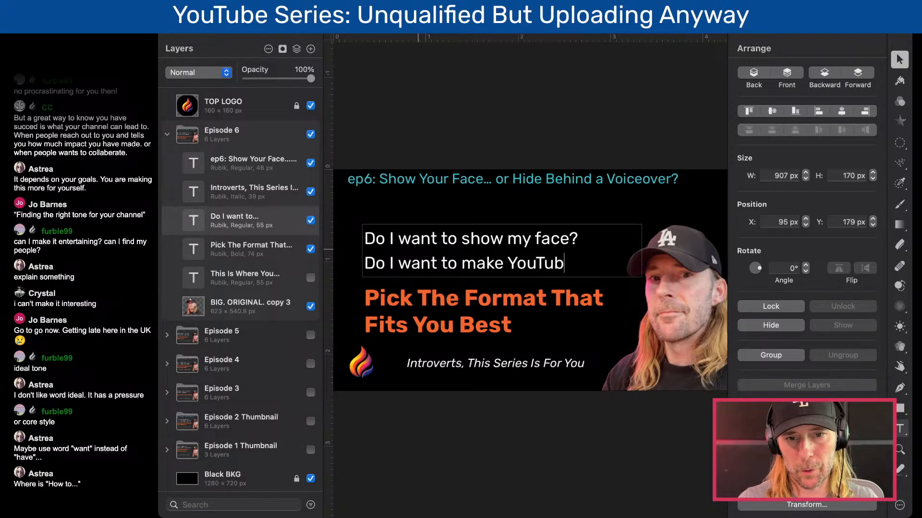
type("e Shorts")
key("BackSpace")
key("BackSpace")
key("BackSpace")
key("BackSpace")
type("r")
key("BackSpace")
type("?")
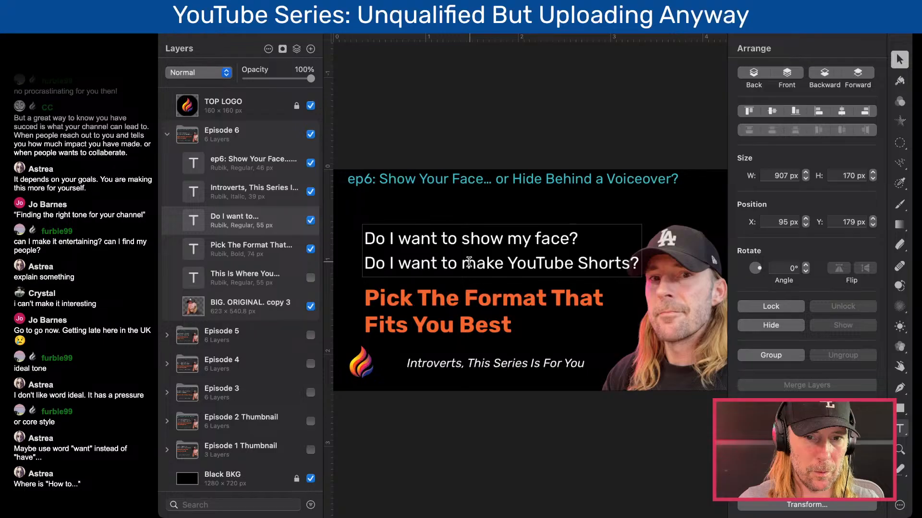
- Delete the word "YouTube" from the second white line so it reads "Do I want to make Shorts?"
double_click(528, 263)
key("BackSpace")
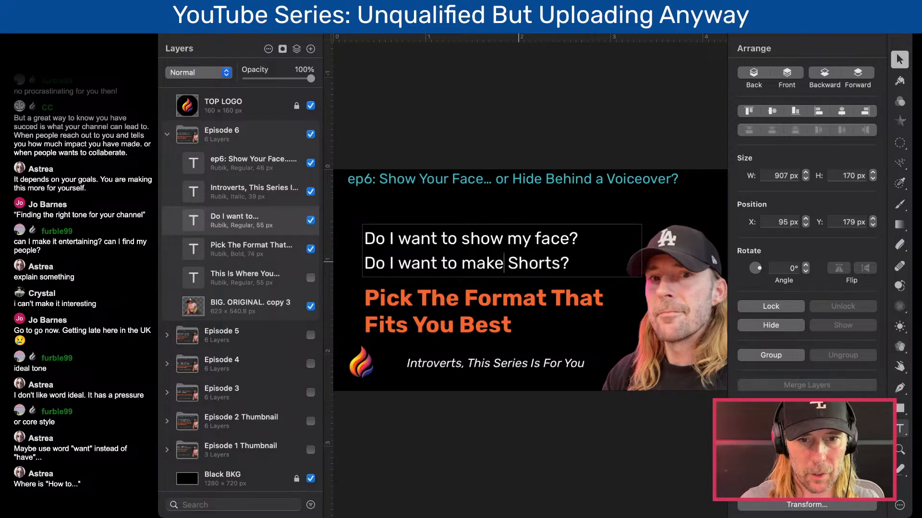
key("Right")
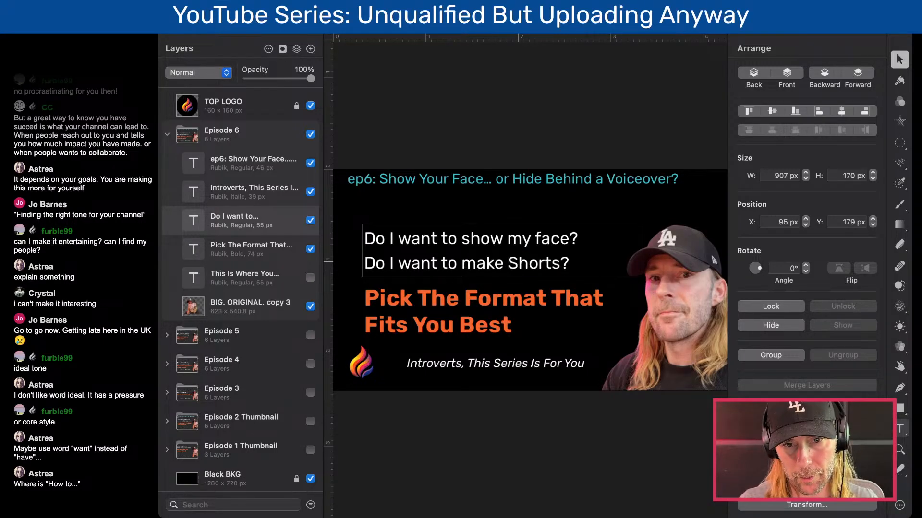
key("End")
key("shift+Left")
key("shift+Left")
key("shift+Left")
key("shift+Left")
key("shift+Left")
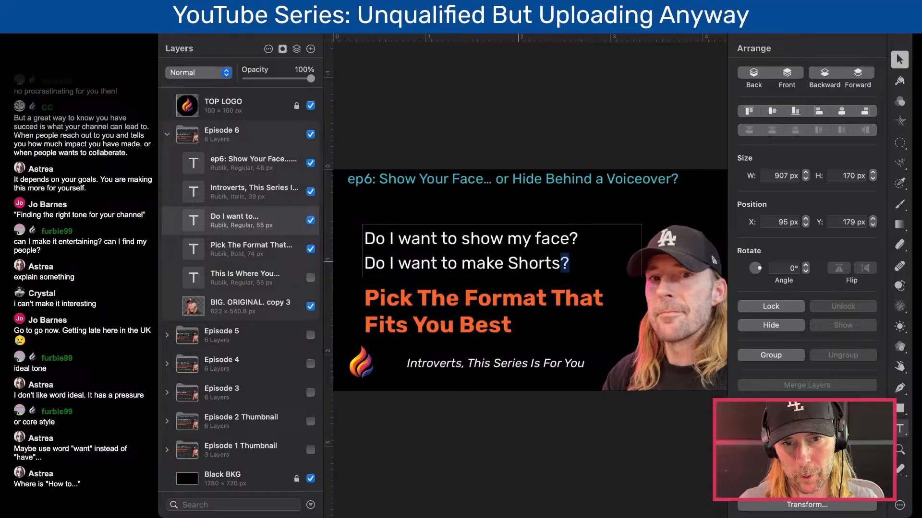
key("shift+Left")
key("shift+Left")
key("shift+Left")
key("shift+Right")
key("Left")
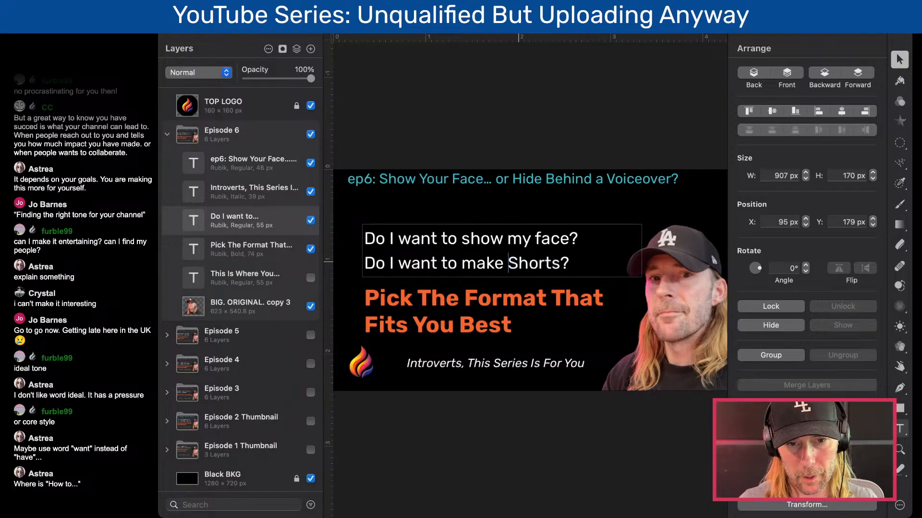
key("shift+End")
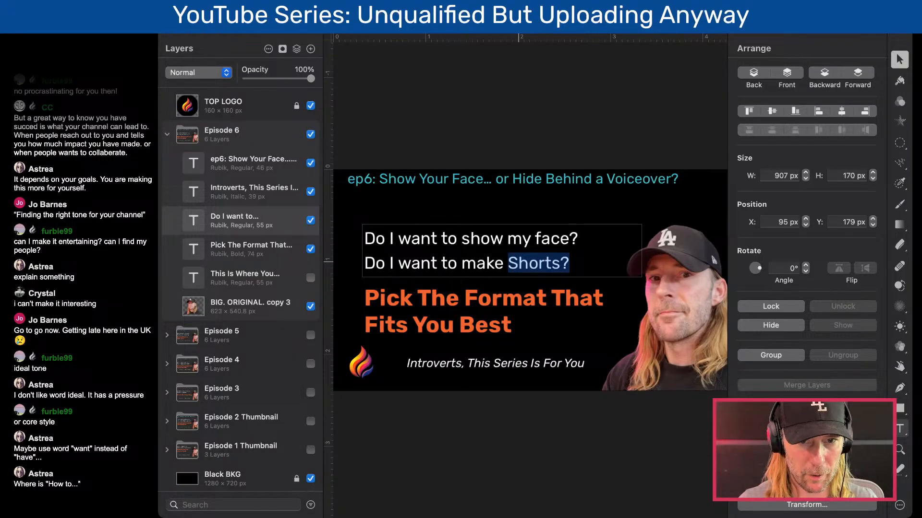
key("Left")
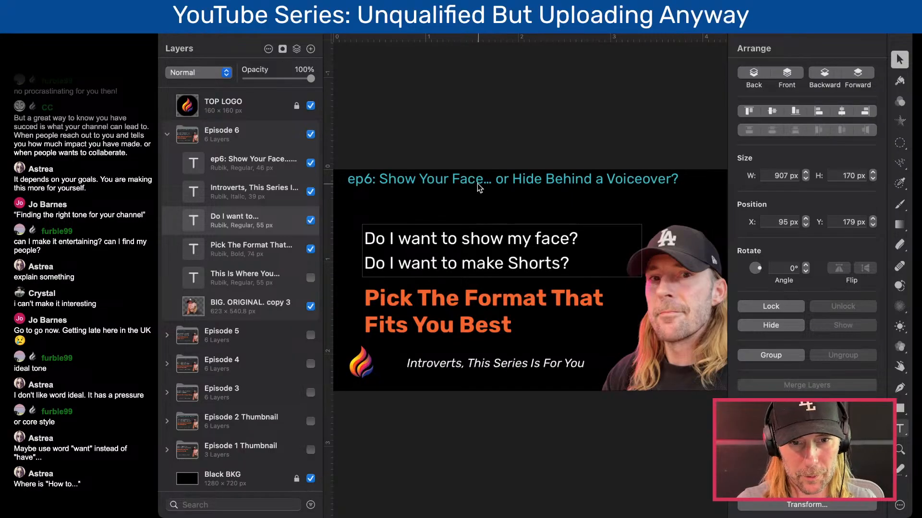
- Put "How To" in front of the orange headline on Episode 6 and delete "That Fits You Best" after "Format"
left_click(473, 300)
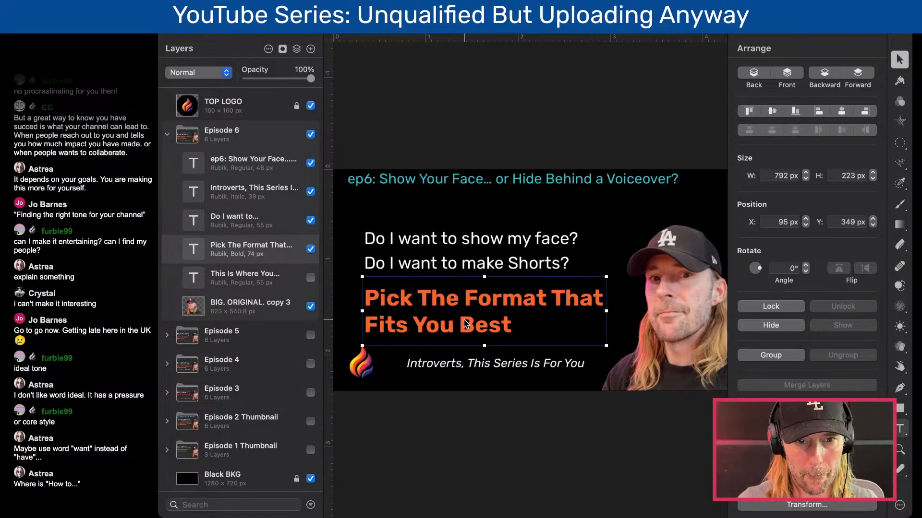
double_click(372, 298)
left_click(372, 308)
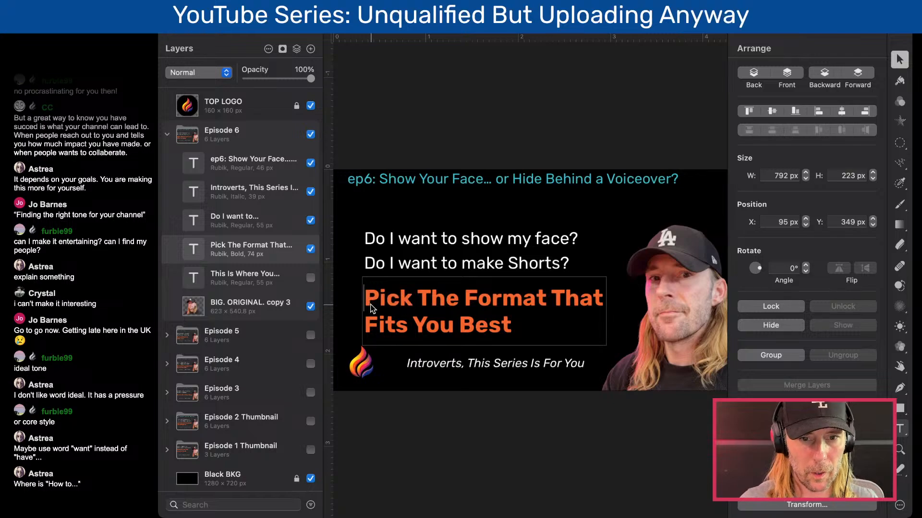
type("How To b")
left_click(505, 324)
left_click_drag(454, 322, 683, 323)
type("Best")
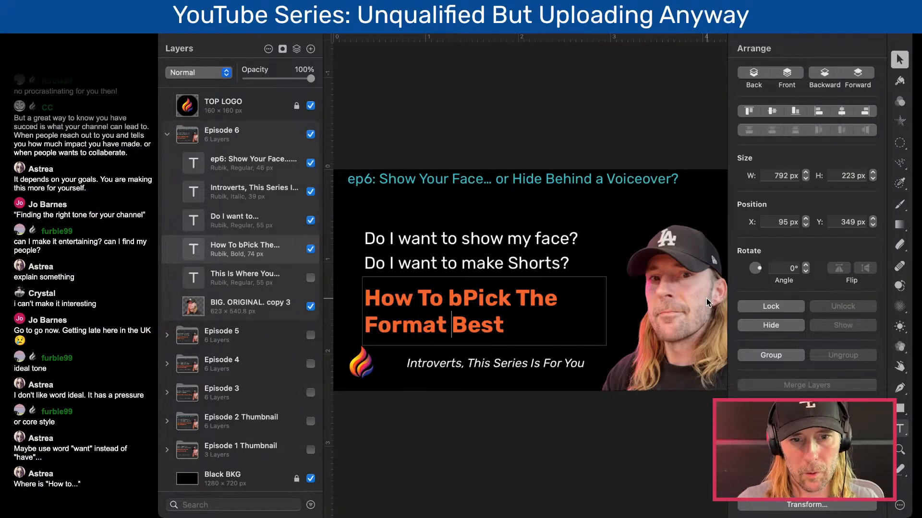
key("shift+super+Right")
key("BackSpace")
key("BackSpace")
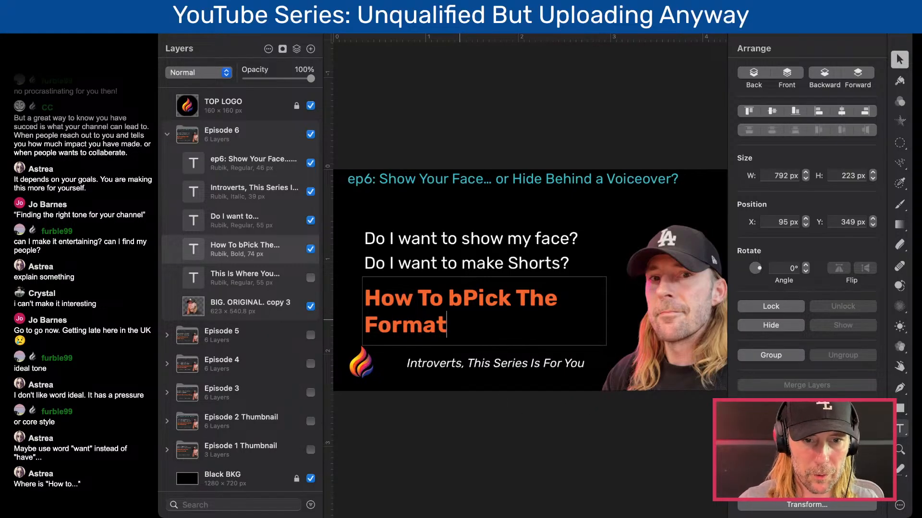
- Remove the stray "b" and add "Best" before "Format" in the orange headline, and narrow its text box to 777 px
left_click(368, 332)
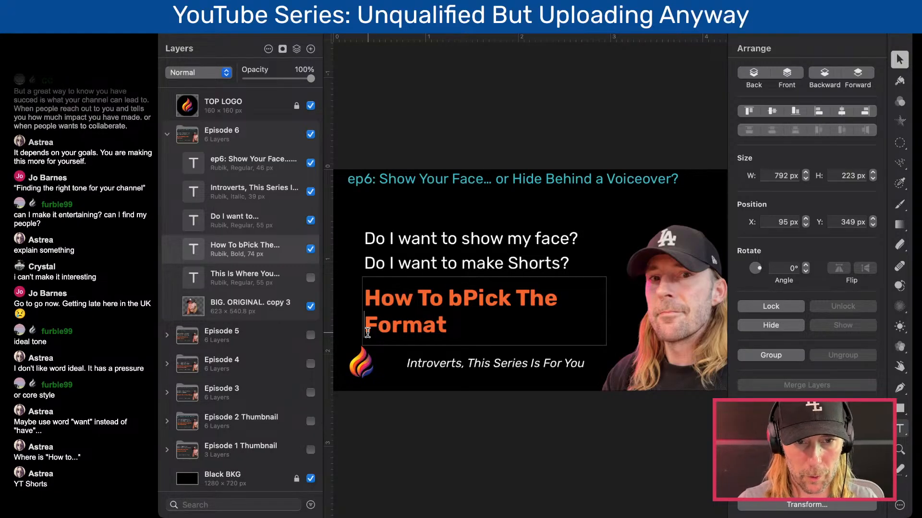
left_click(458, 309)
key("BackSpace")
key("Down")
key("Left")
key("Left")
key("Left")
key("Left")
key("Left")
key("Left")
type("Best")
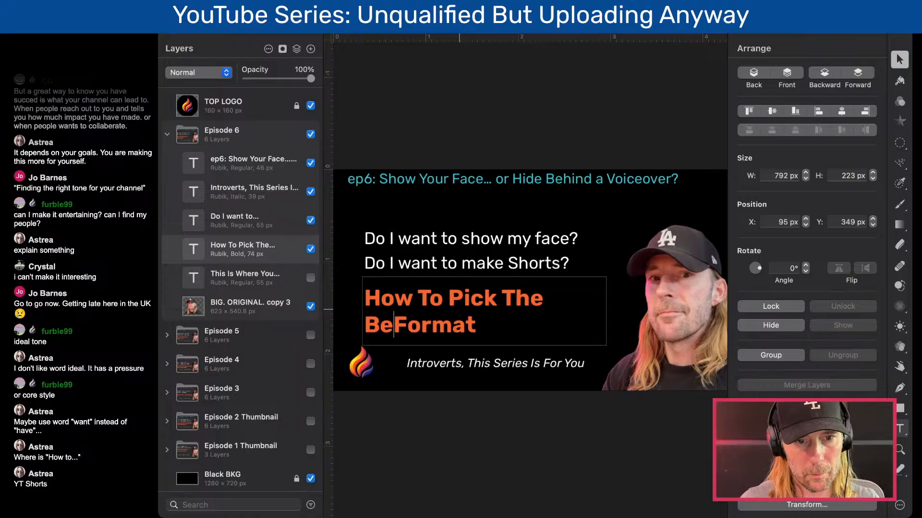
key("Escape")
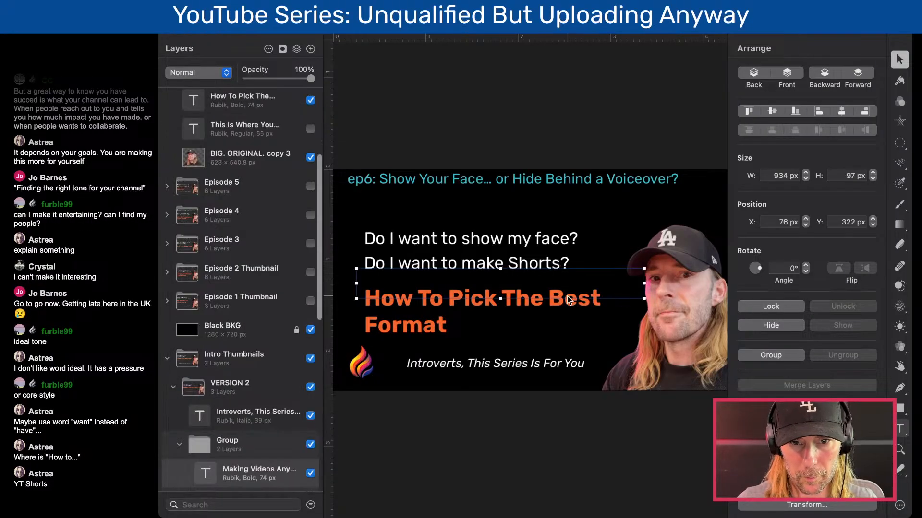
left_click_drag(605, 310, 600, 310)
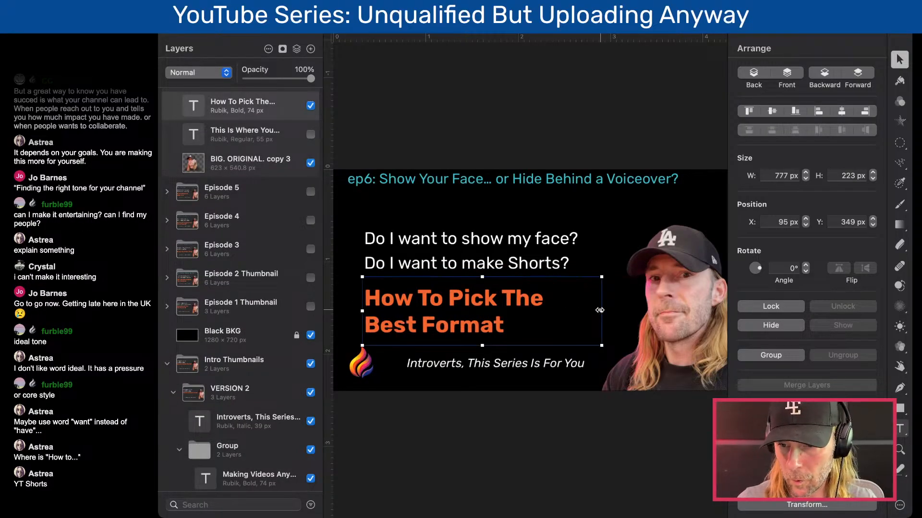
- Insert "YT" before "Shorts" in the second white line so it reads "Do I want to make YT Shorts?"
double_click(512, 252)
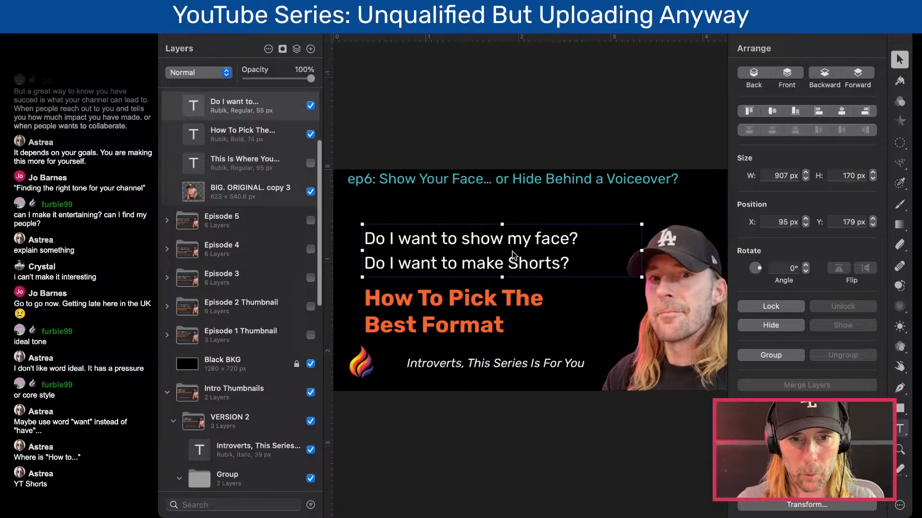
left_click(511, 262)
type("YT")
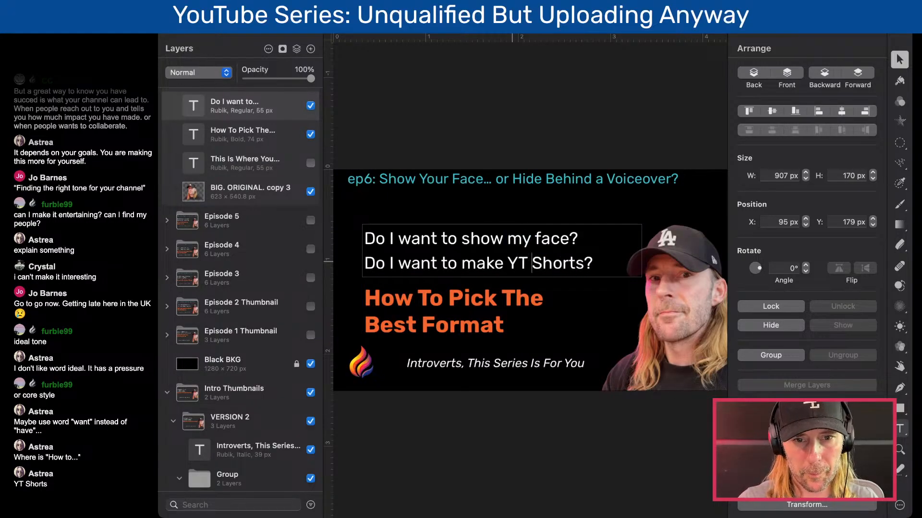
left_click(505, 144)
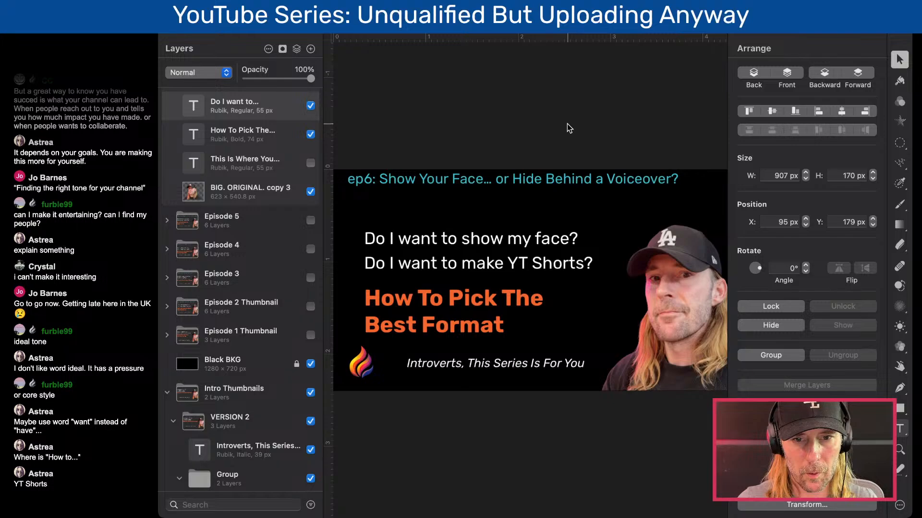
- Collapse the Episode 6 layer group and duplicate it
scroll(181, 141, "up", 4)
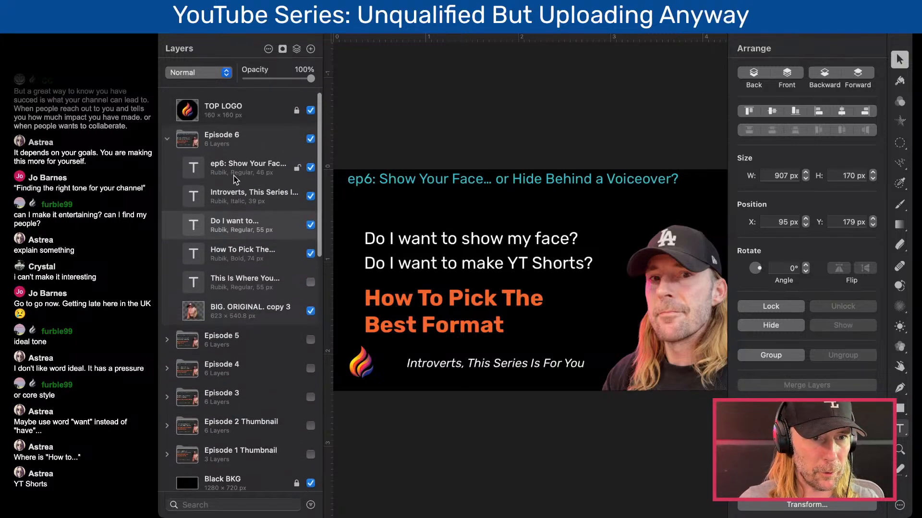
left_click(167, 134)
left_click(185, 135)
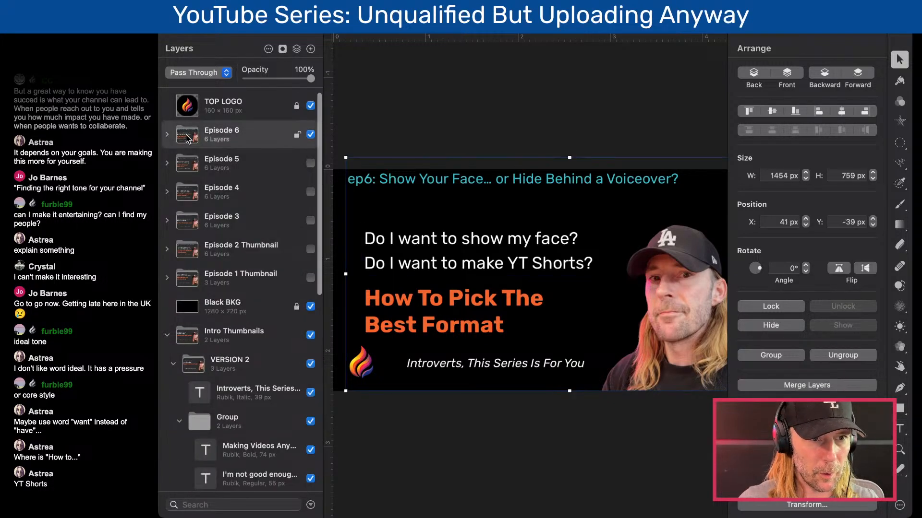
key("super+c")
key("super+v")
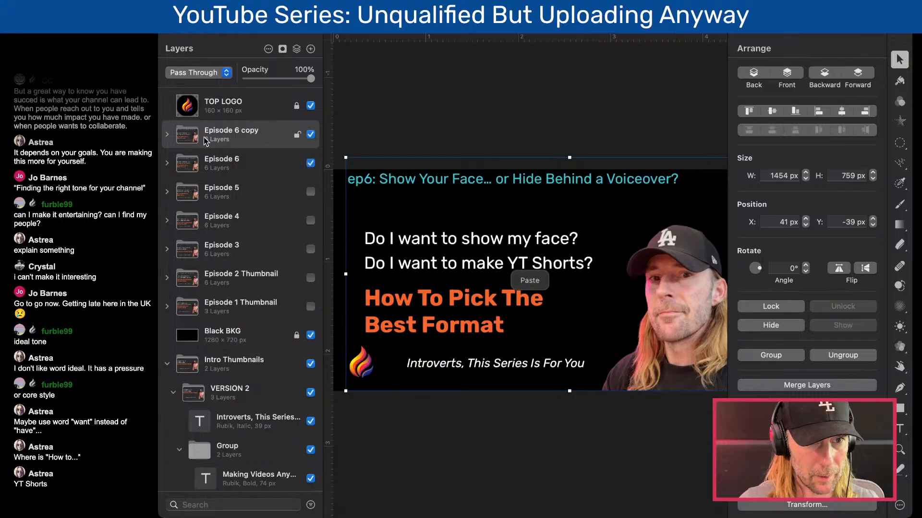
- Rename the copied layer group as "Episode 7" and expand it to show its layers
double_click(241, 130)
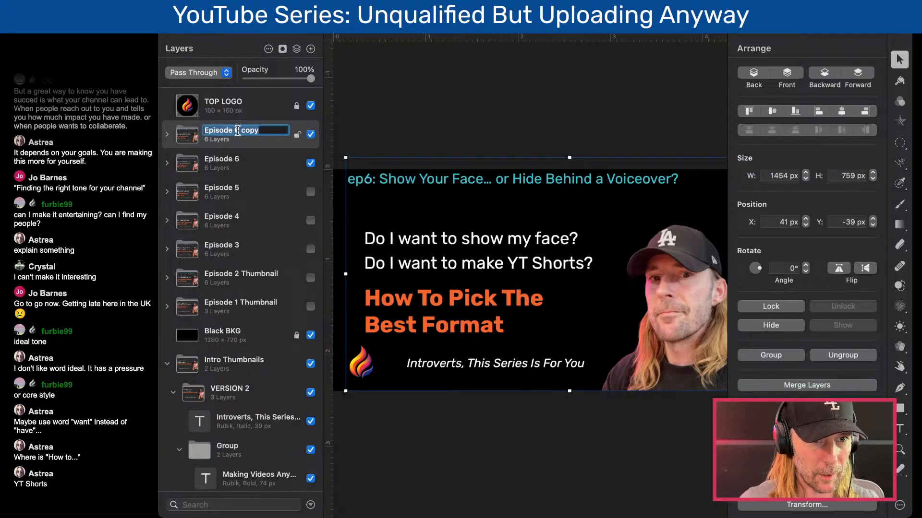
left_click(236, 129)
left_click_drag(235, 130, 265, 130)
type("7")
key("Return")
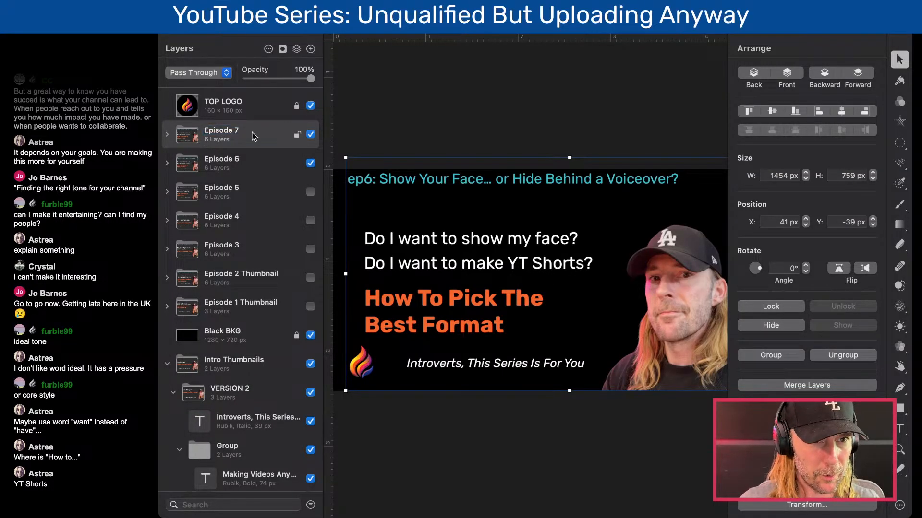
left_click(167, 135)
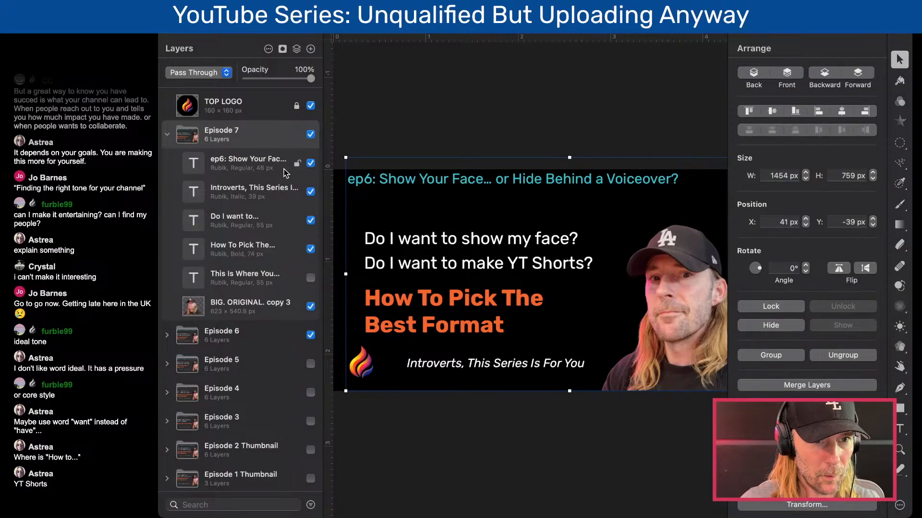
- Try to replace the white question lines in the Episode 7 group with the placeholder text "adf"
double_click(442, 256)
triple_click(442, 255)
key("super+a")
type("adf")
left_click(461, 289)
key("super+z")
left_click(409, 255)
key("super+z")
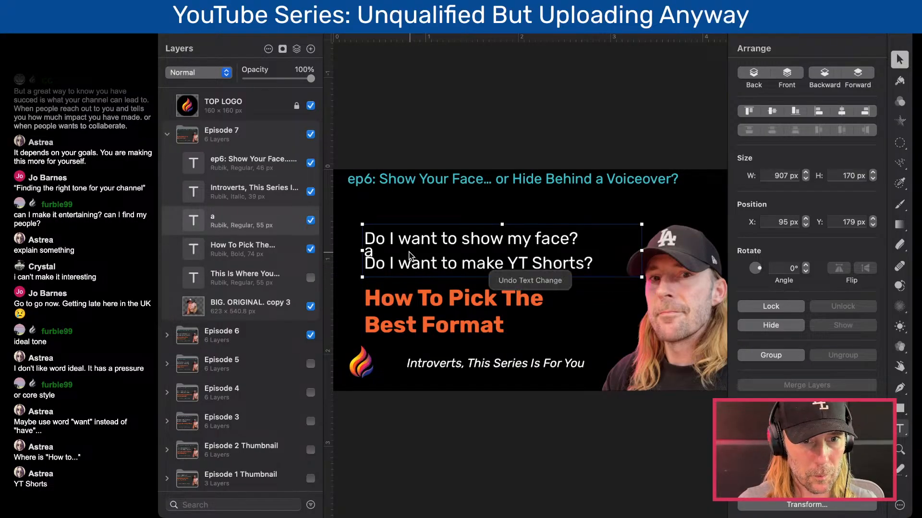
double_click(427, 238)
triple_click(429, 237)
key("super+a")
type("adf")
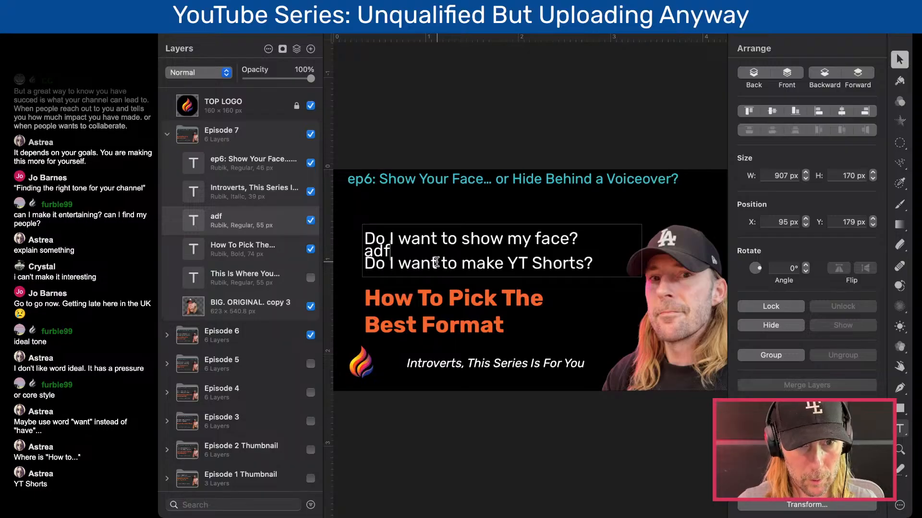
key("super+z")
key("super+z")
key("super+z")
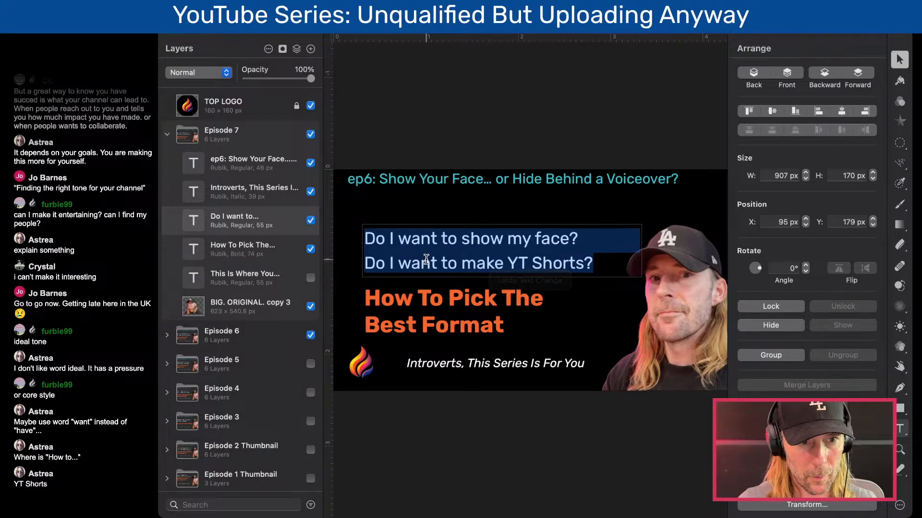
- Try pasting over the first white question line in the Episode 7 group, and undo the change
left_click(247, 191)
left_click(248, 220)
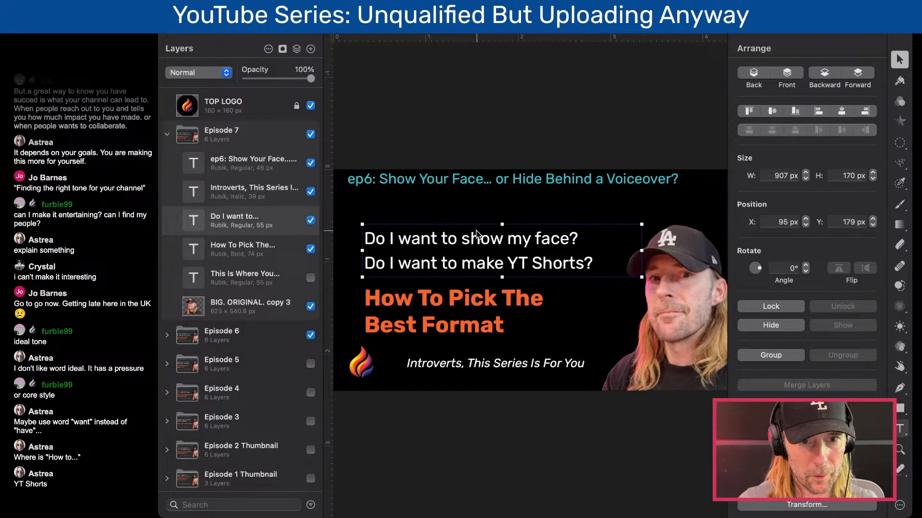
triple_click(471, 237)
key("super+v")
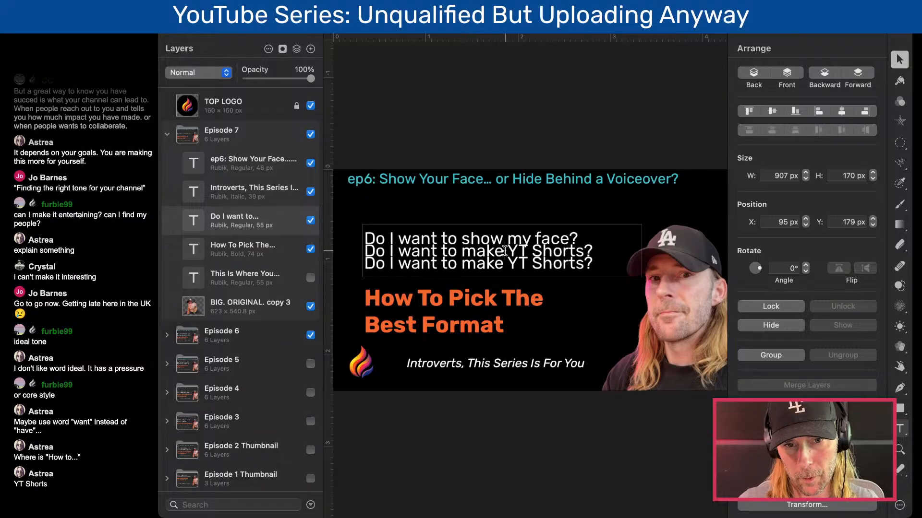
key("super+z")
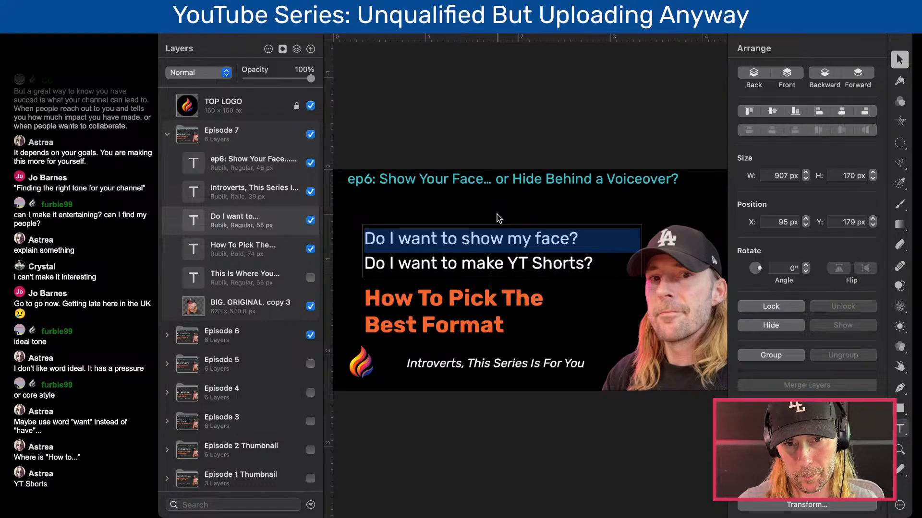
key("Escape")
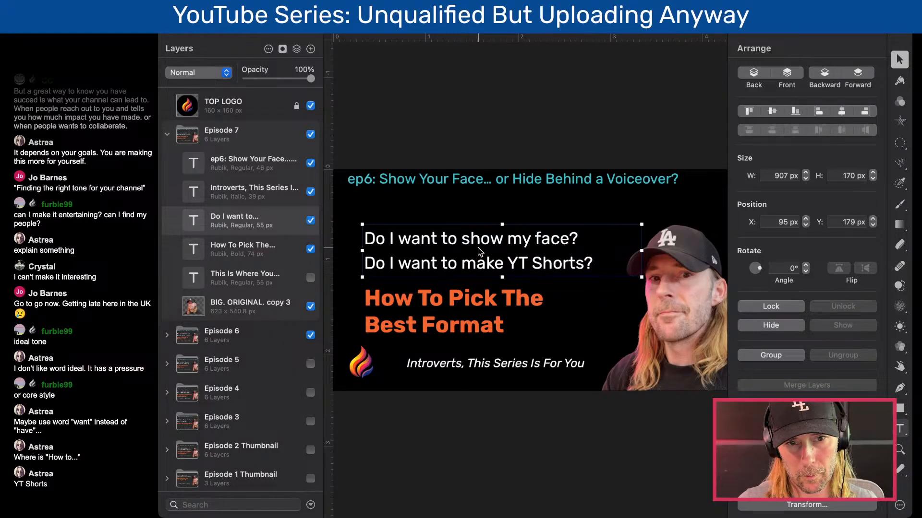
- Try moving the Episode 7 white text block up to Y 149 px and deleting it, and undo both changes
left_click_drag(476, 249, 468, 236)
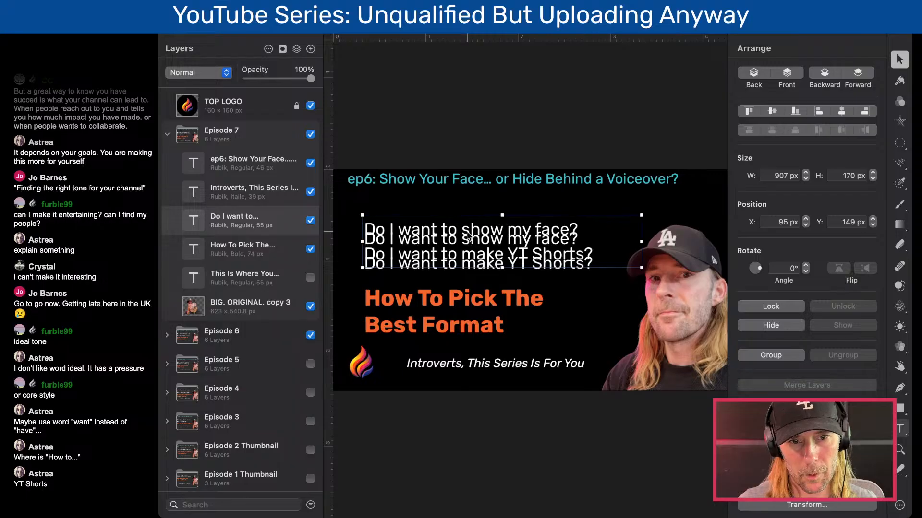
key("BackSpace")
left_click(453, 243)
double_click(453, 240)
key("super+z")
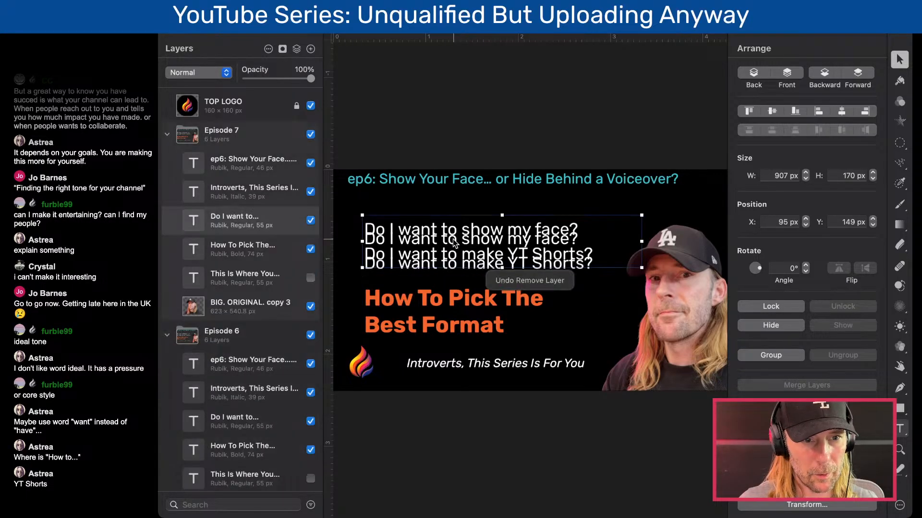
key("super+z")
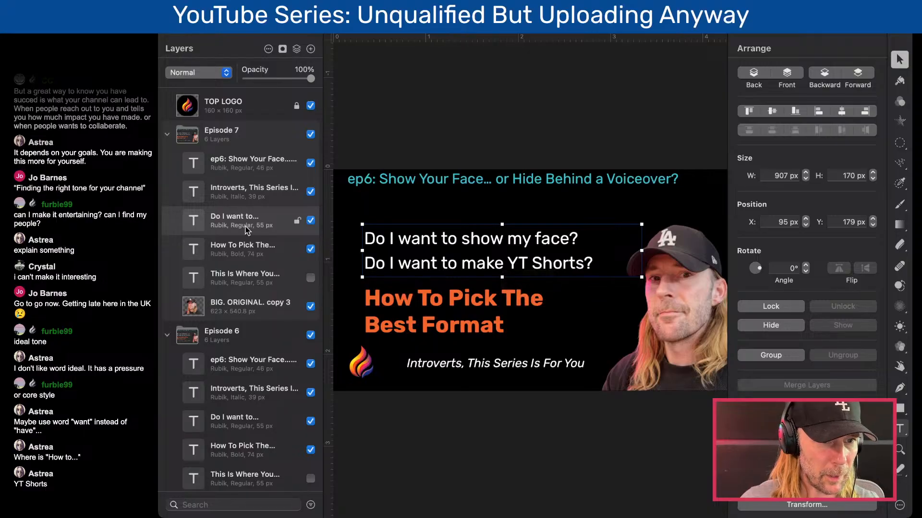
- Collapse, lock and hide the Episode 6 layer group
left_click(168, 335)
left_click(297, 336)
left_click(310, 335)
- Replace the Episode 7 white question lines with the placeholder "afadsfafd" and the orange headline with "adfasdf"
double_click(446, 263)
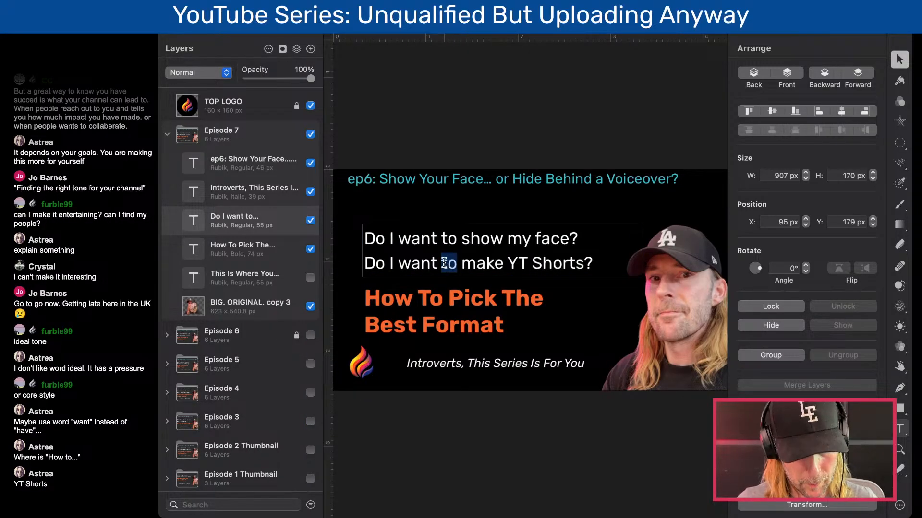
key("super+a")
type("afadsfafd")
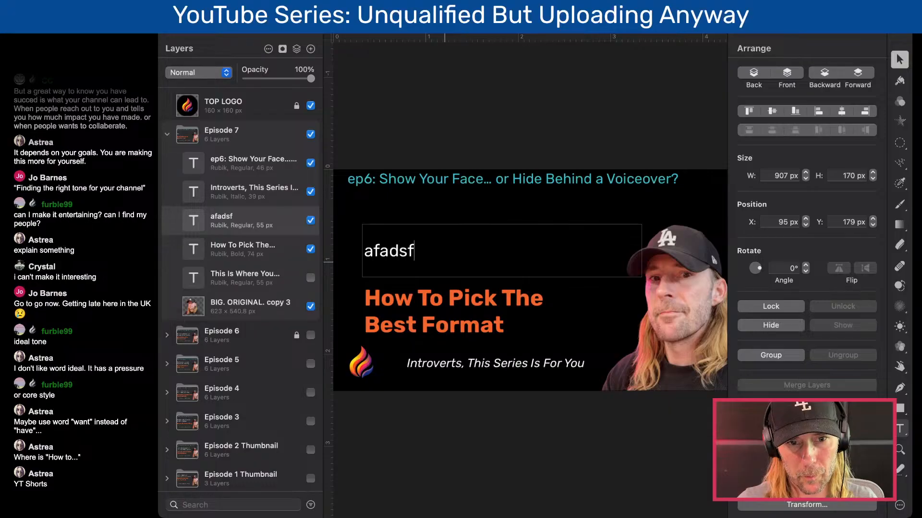
double_click(435, 299)
key("super+a")
type("adfasdf")
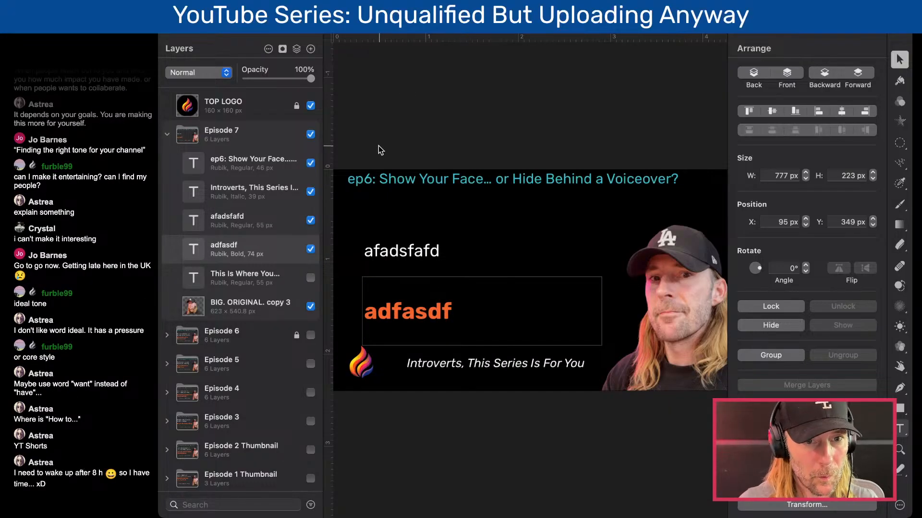
- Change the episode label at the start of the teal title line to "ep7:"
double_click(376, 179)
left_click_drag(373, 178, 367, 179)
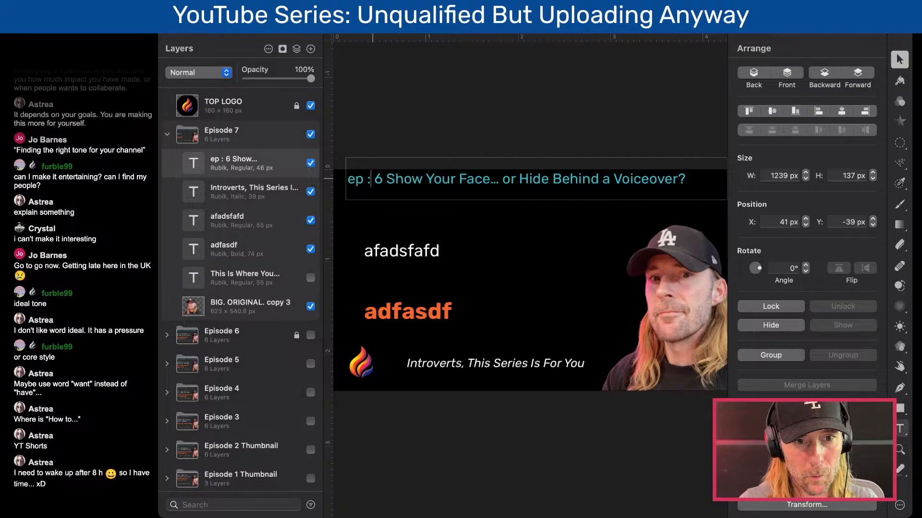
key("BackSpace")
key("BackSpace")
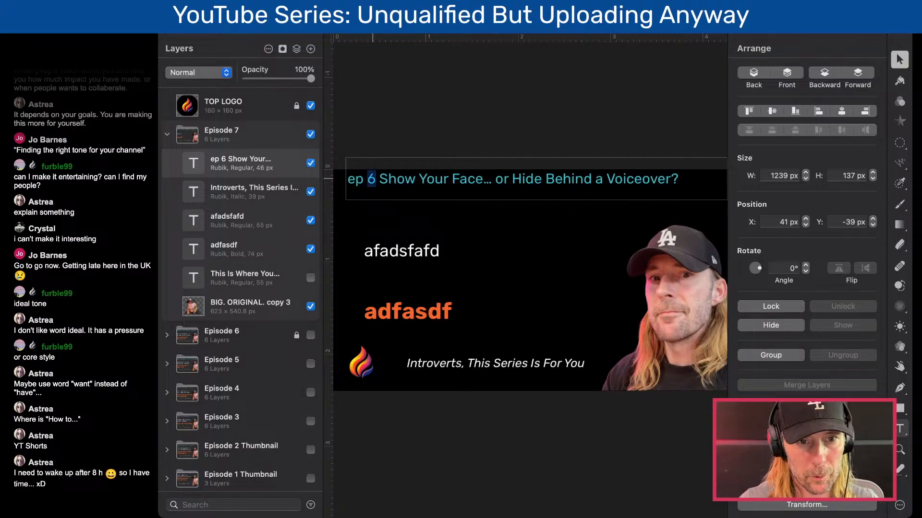
type("7:")
key("Left")
key("Left")
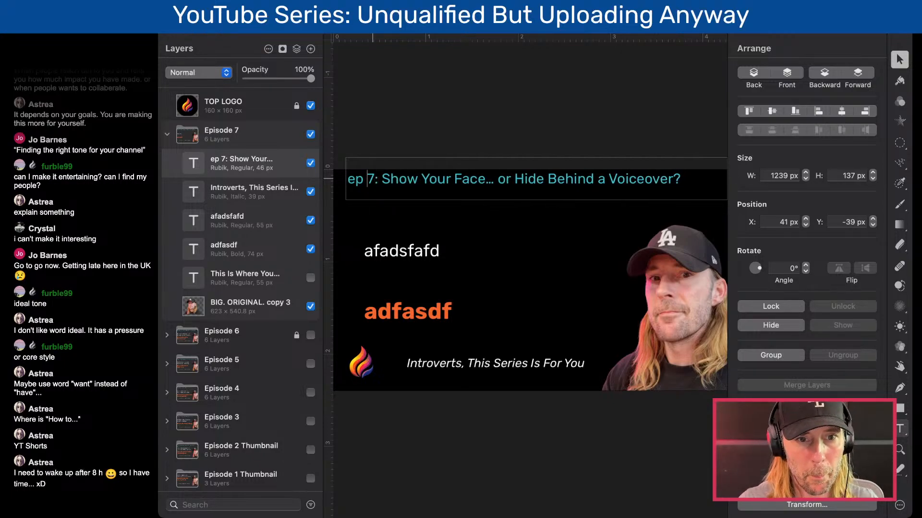
key("BackSpace")
- Replace the title after "ep7:" with the copied "10 Video Ideas to Start With" and prefix it with "Make a List of"
key("super+Tab")
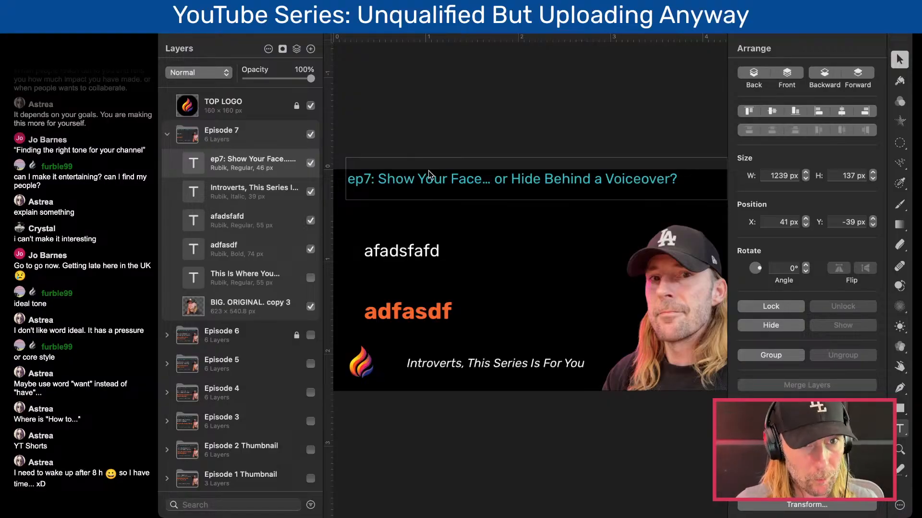
left_click_drag(379, 178, 699, 178)
type("10 Video Ideas to Start With")
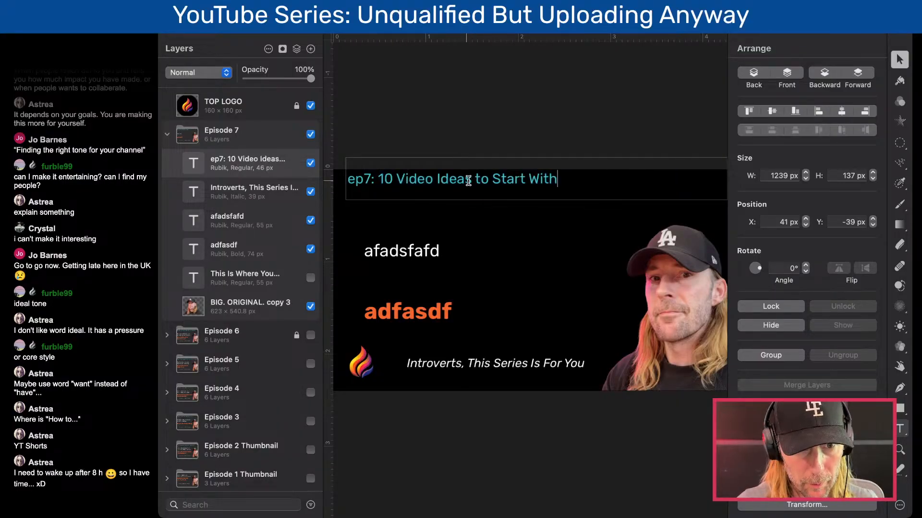
key("Left")
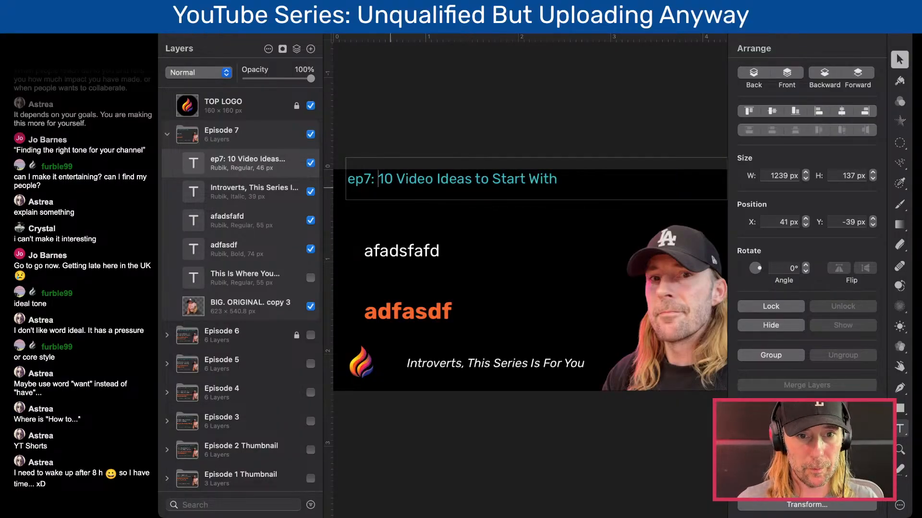
type("Make ")
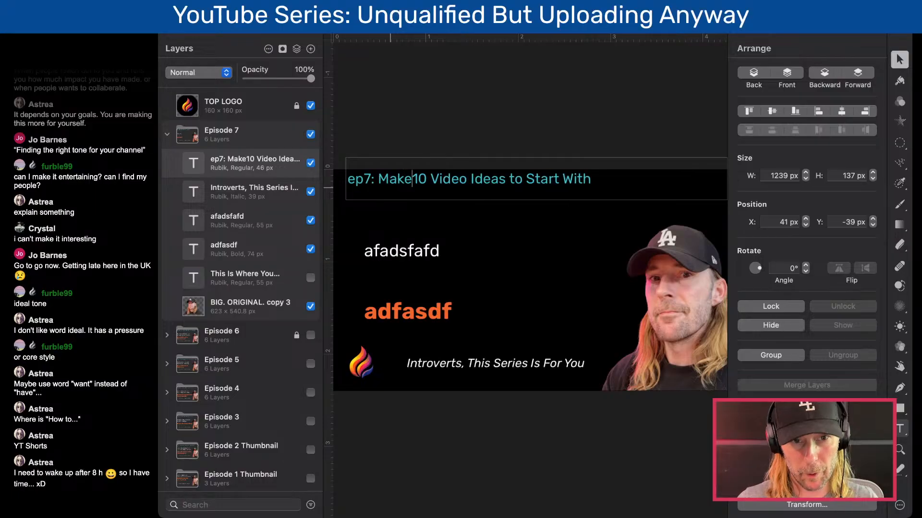
type("a List of")
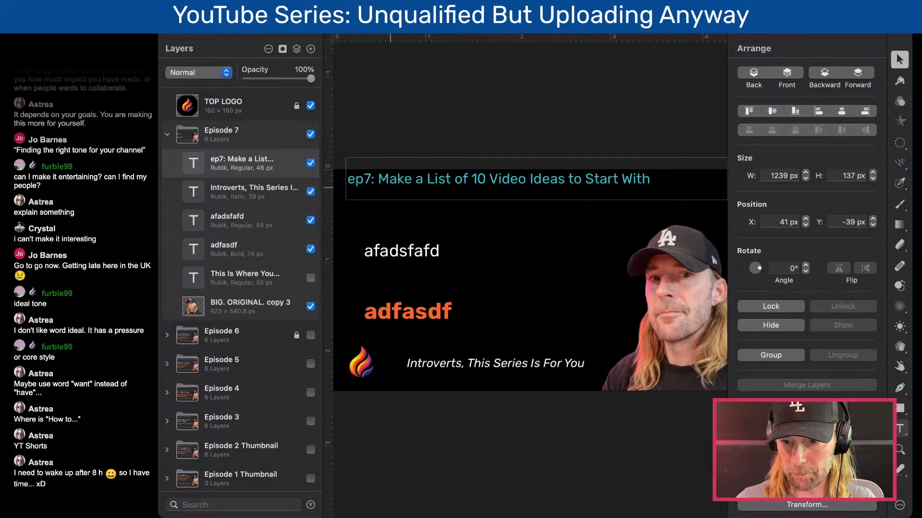
key("Escape")
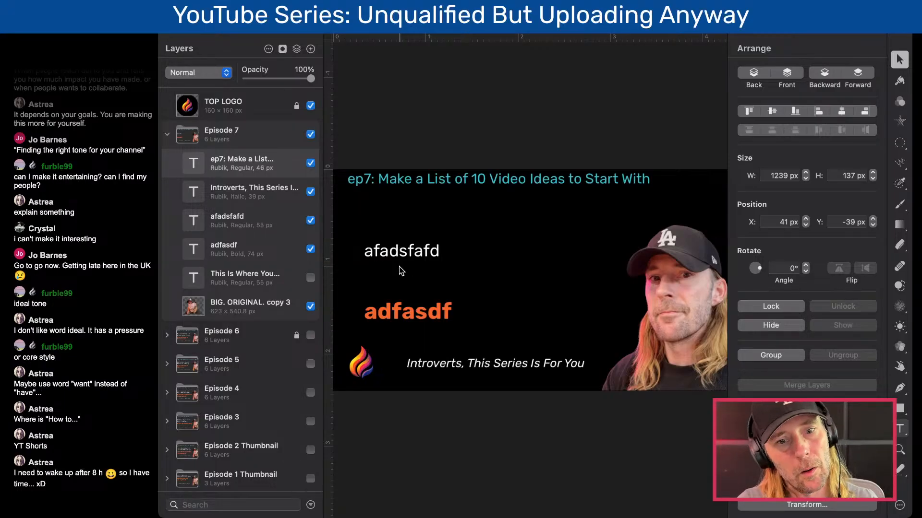
- Replace the white placeholder text with two lines: "I don't have any good ideas." and "I'm not creative"
double_click(402, 253)
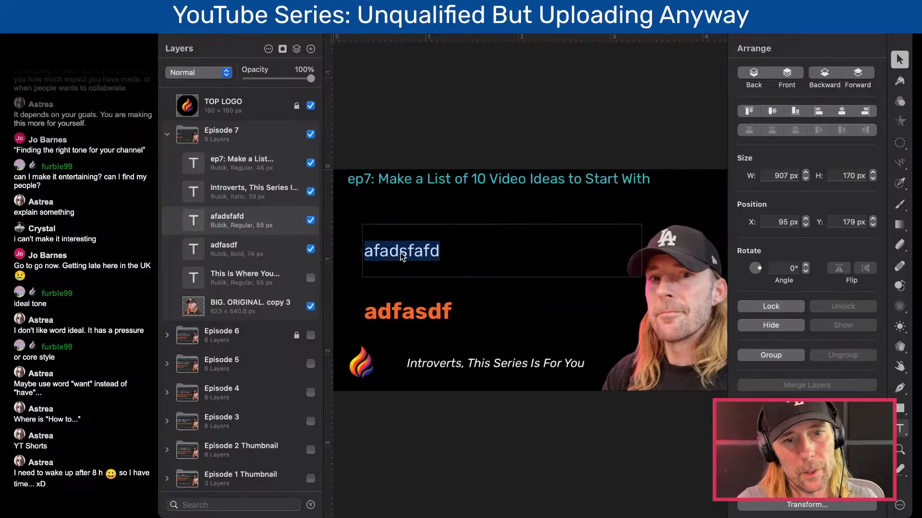
type("I")
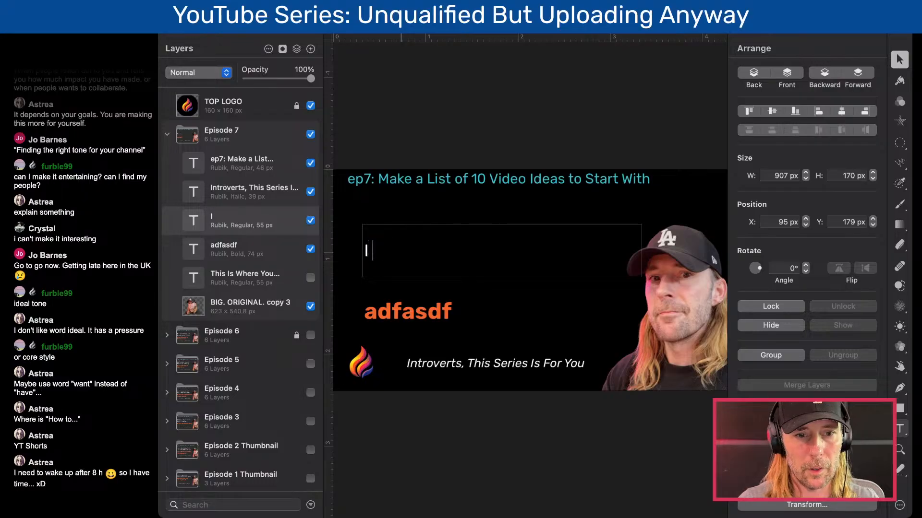
type(" don't have any ideas.")
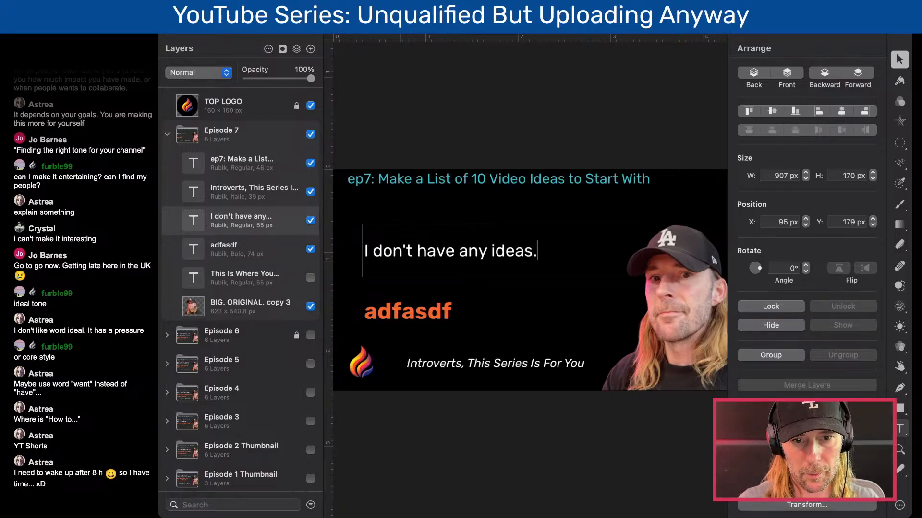
key("Return")
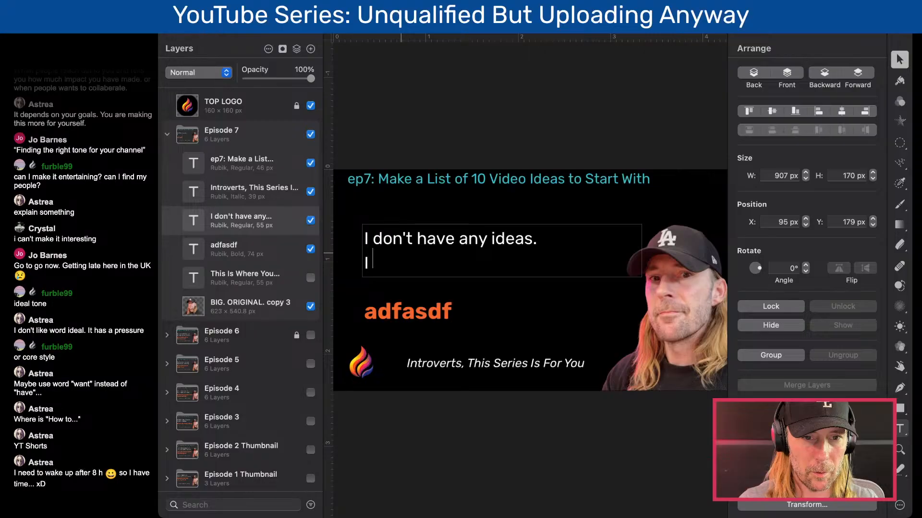
type("I'm not cfe")
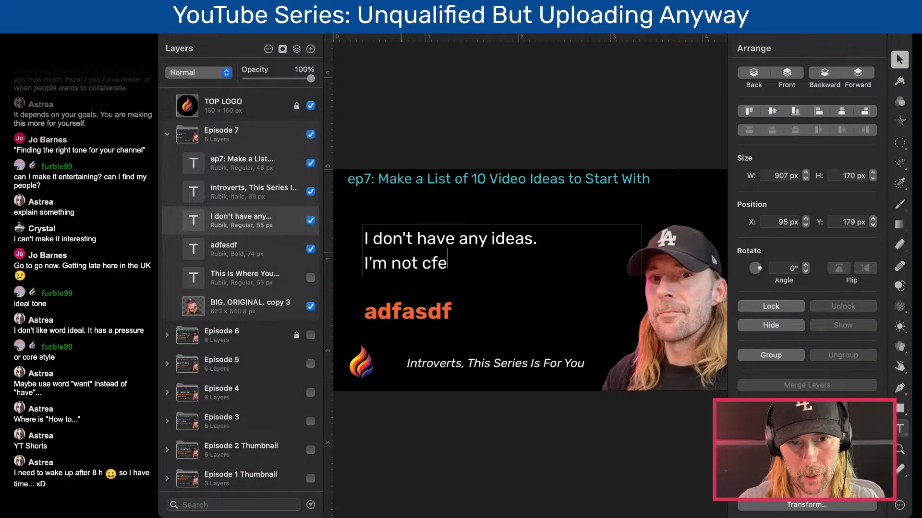
key("BackSpace")
key("BackSpace")
type("reative")
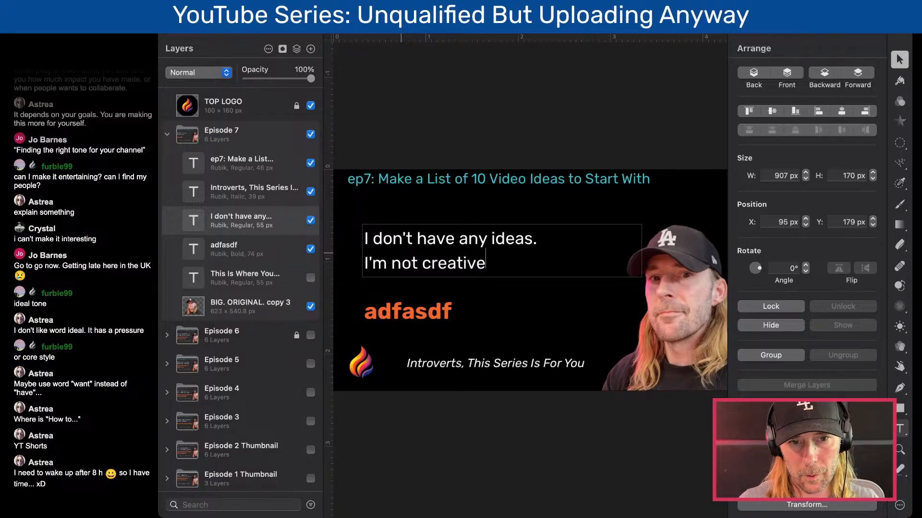
key("Up")
type("good")
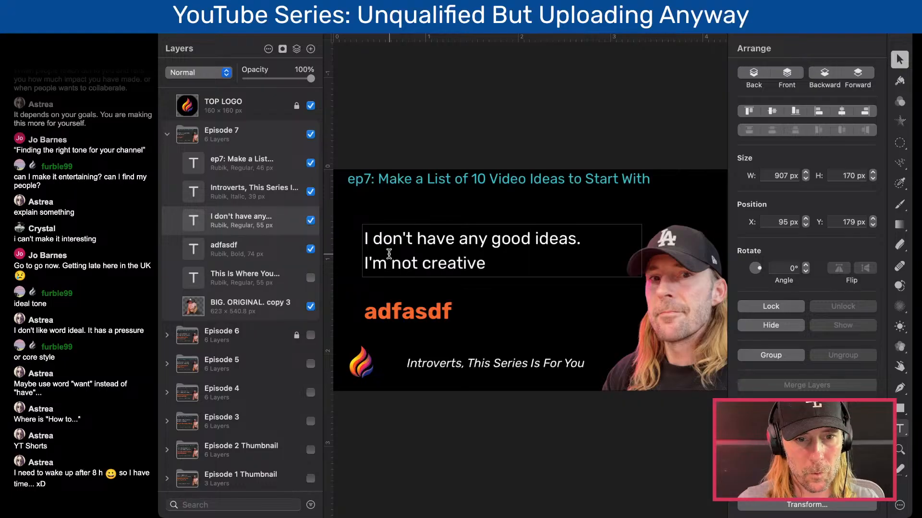
- Reword the second white line as "I don't feel creative."
left_click_drag(416, 238, 370, 239)
left_click(368, 239)
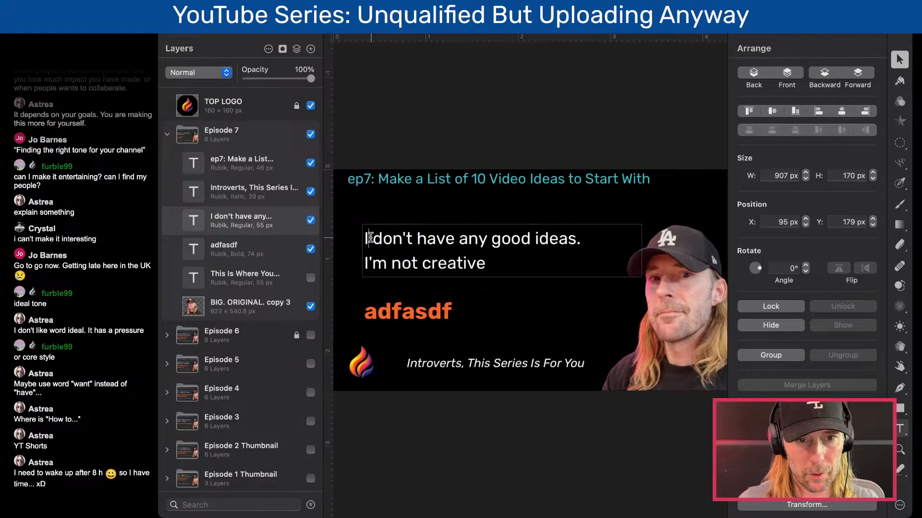
left_click_drag(421, 263, 394, 265)
left_click(384, 263)
left_click(380, 263)
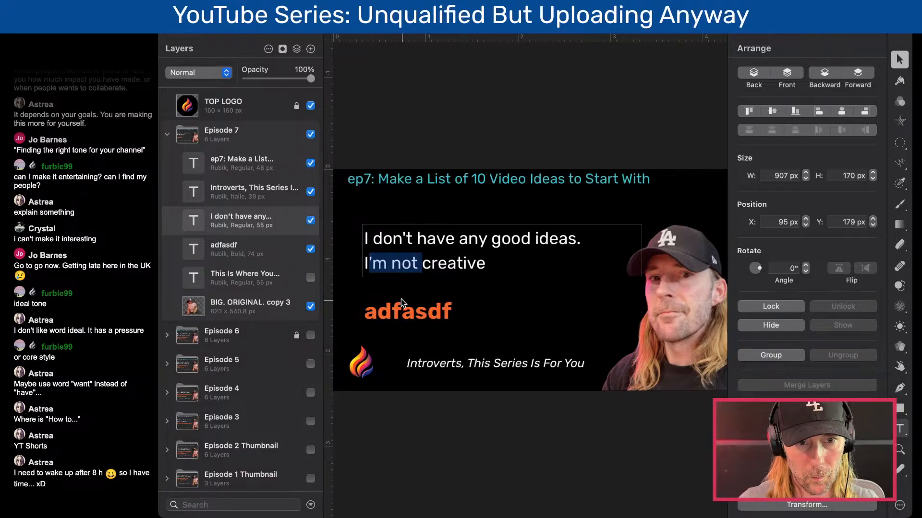
type("di")
key("BackSpace")
type("on't fe")
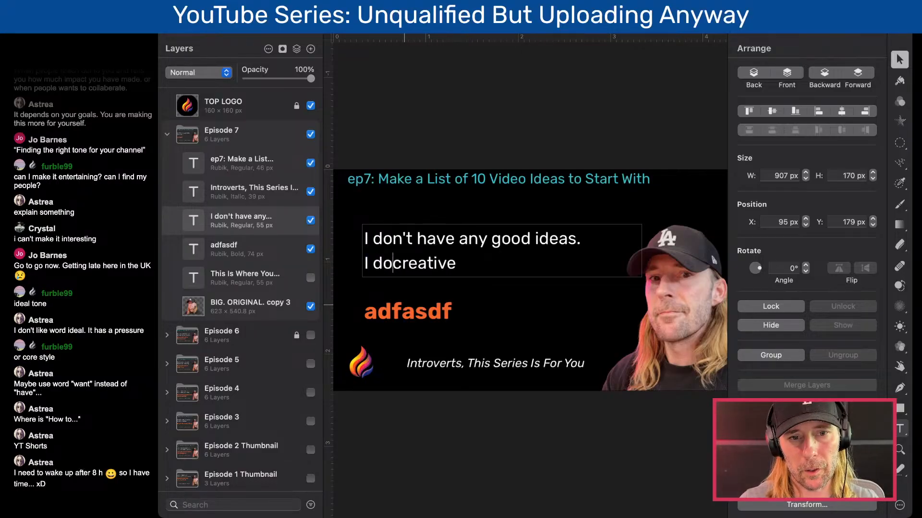
type("el")
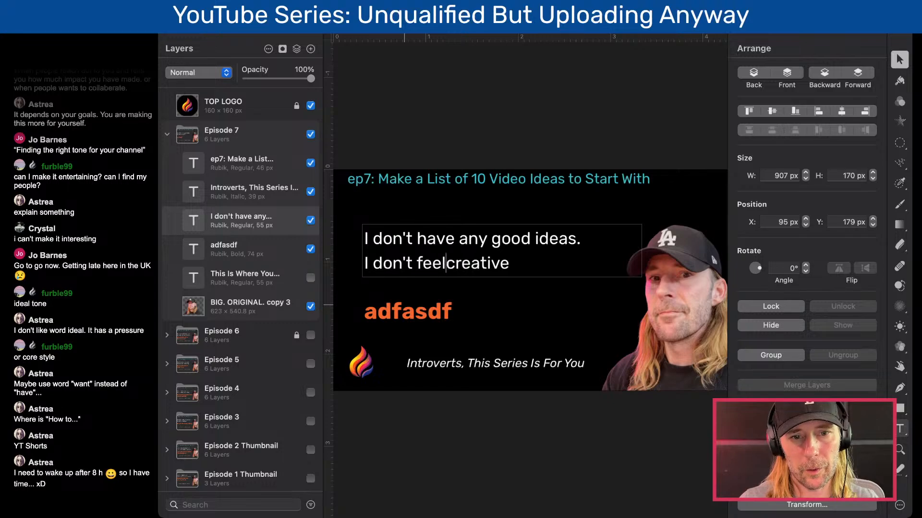
left_click(514, 263)
type(".")
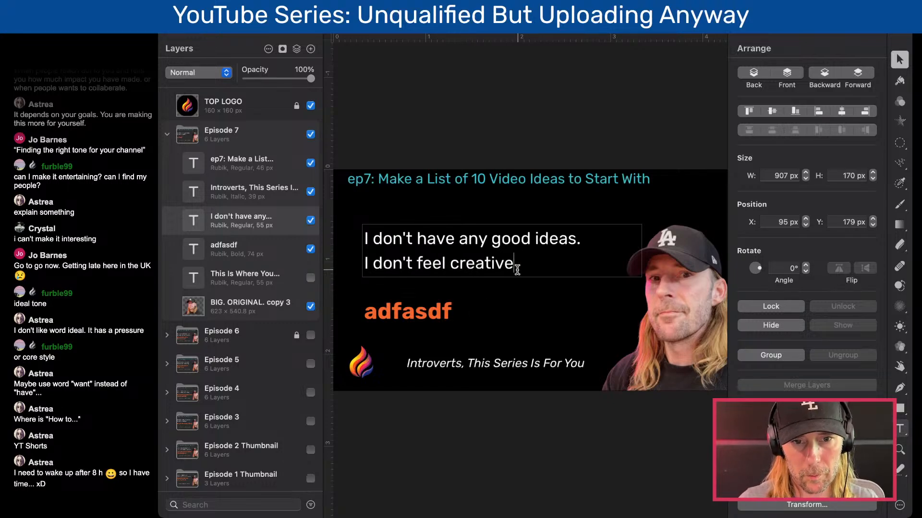
- Replace the orange placeholder headline with "How To Find Your First 10 Ideas"
left_click(522, 314)
double_click(461, 320)
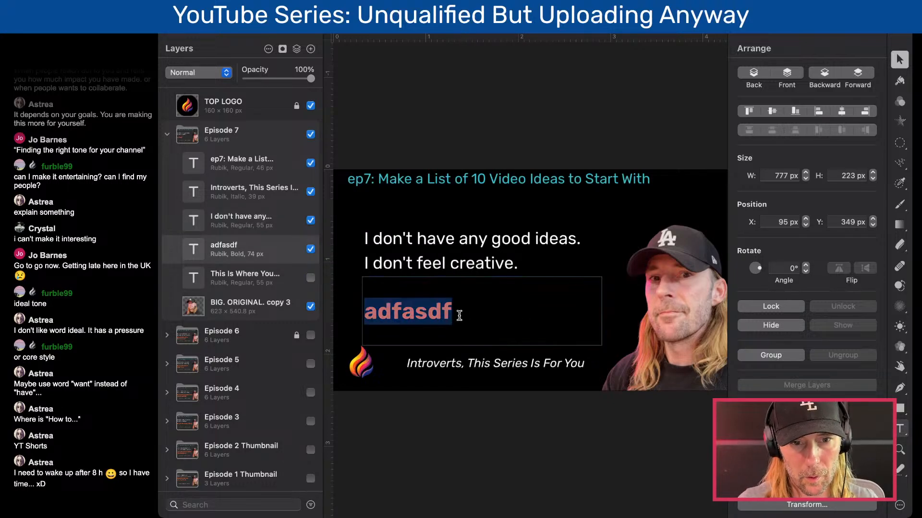
type("How To")
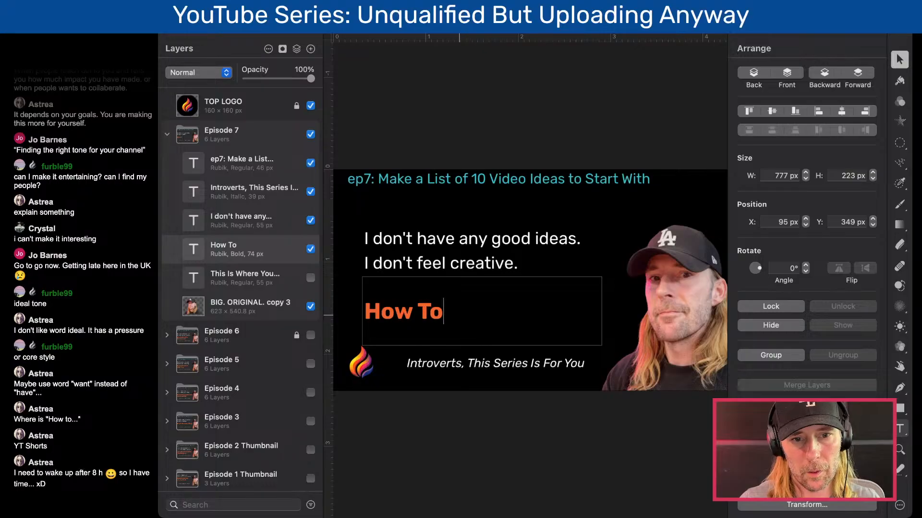
type(" Find Your")
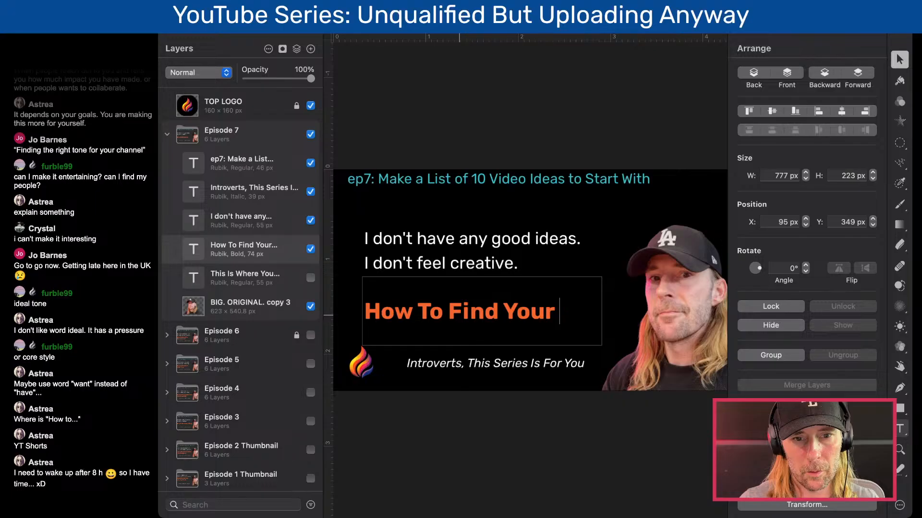
type("First")
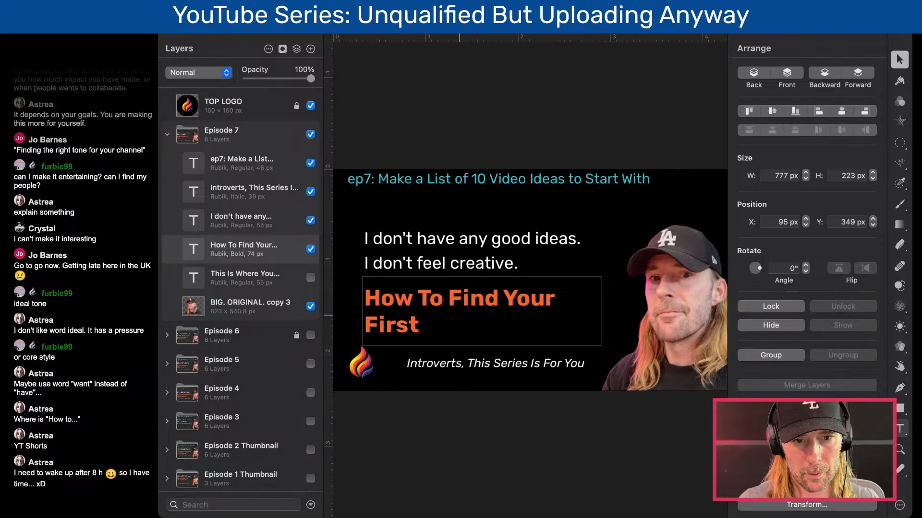
type(" 10 Ideas")
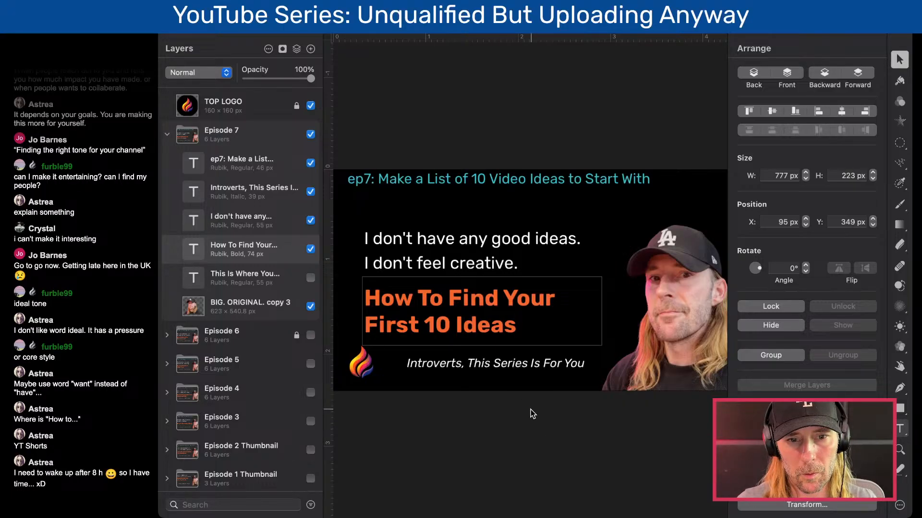
- Try adding "Vid" before "Ideas" in the orange headline, and remove it again
double_click(440, 324)
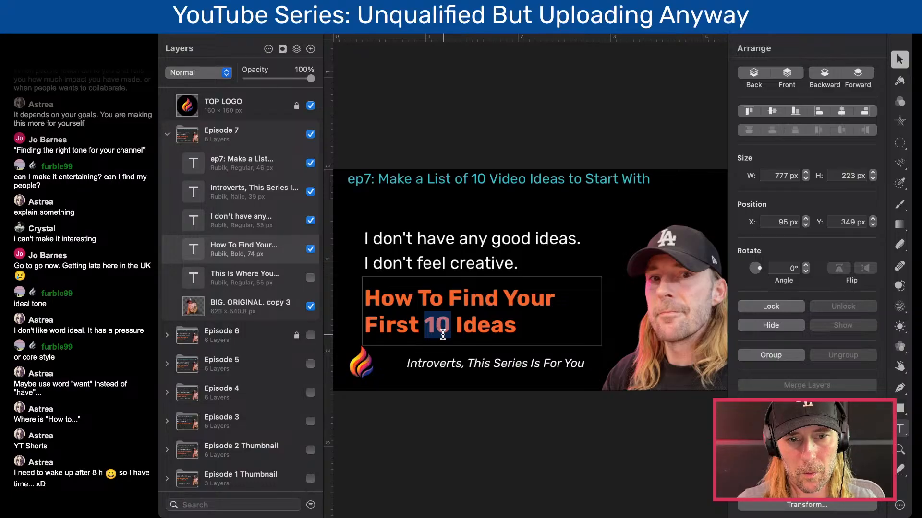
left_click(455, 329)
type("Vid")
key("BackSpace")
key("BackSpace")
key("BackSpace")
key("Escape")
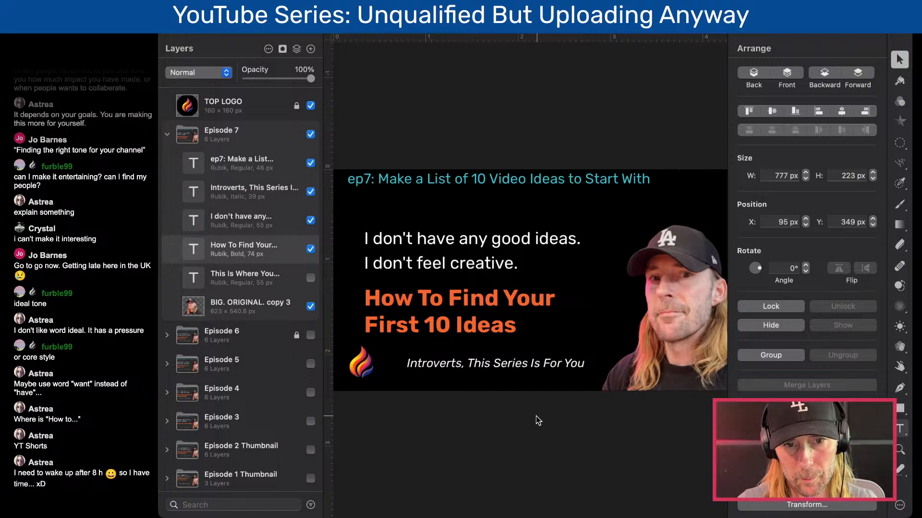
- Move the orange headline up to Y 322 px, closer to the white lines
key("super+Tab")
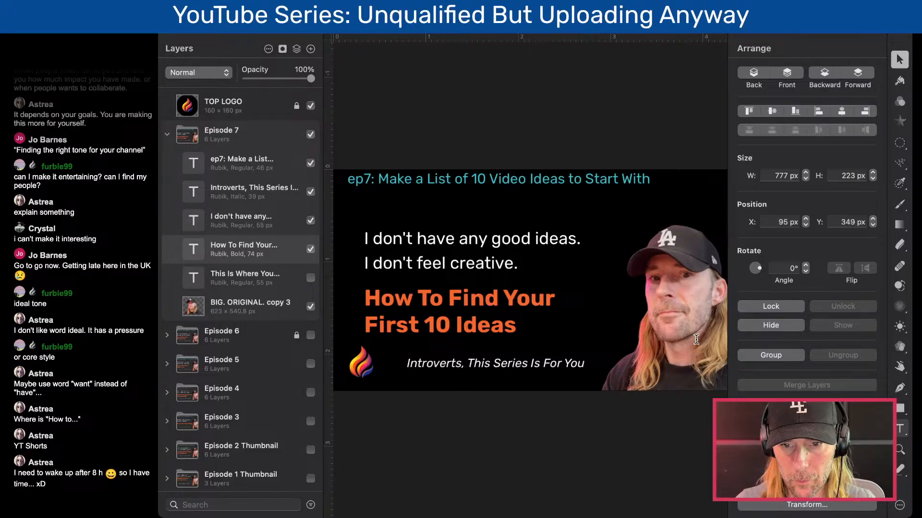
left_click(509, 211)
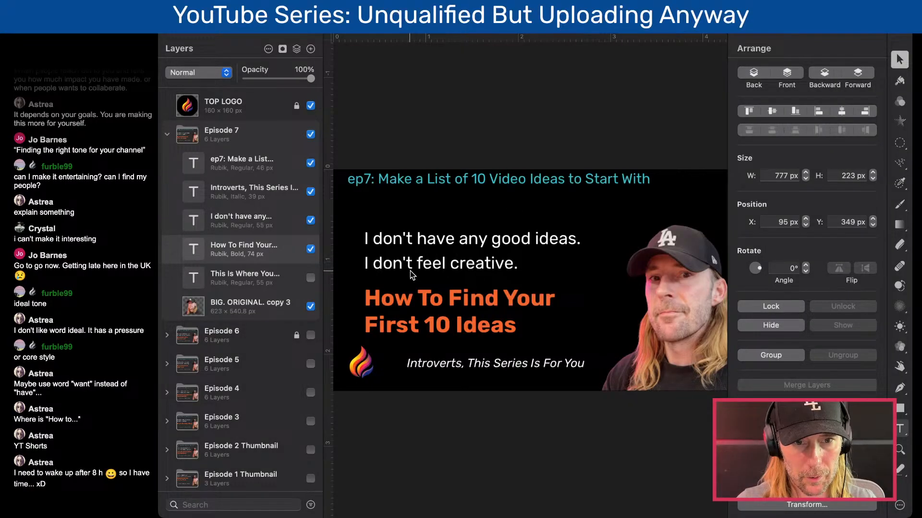
left_click(439, 303)
left_click_drag(459, 298, 459, 291)
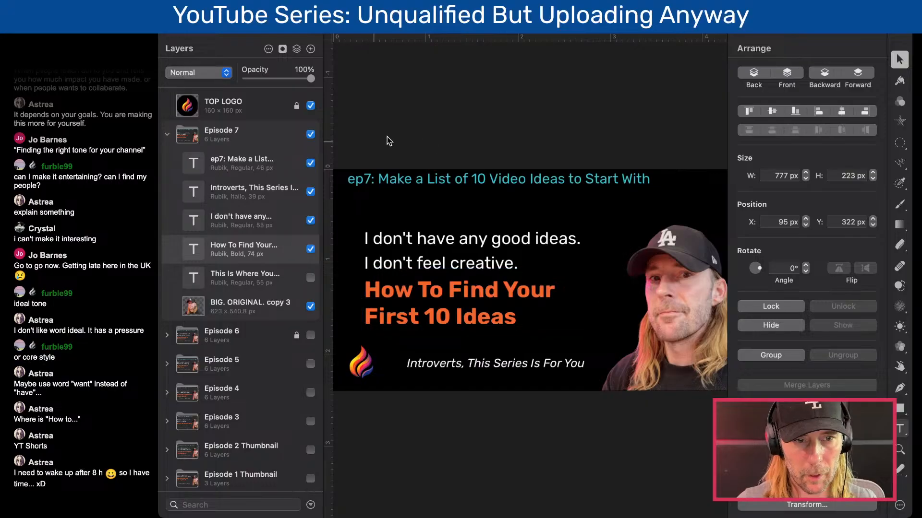
- Collapse the Episode 7 layer group and duplicate it with copy and paste
left_click(169, 139)
left_click(222, 141)
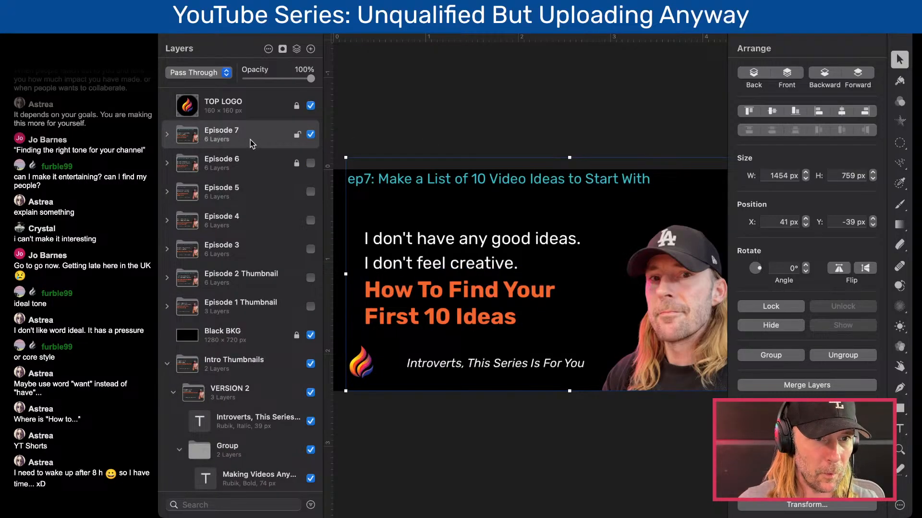
key("super+c")
key("super+v")
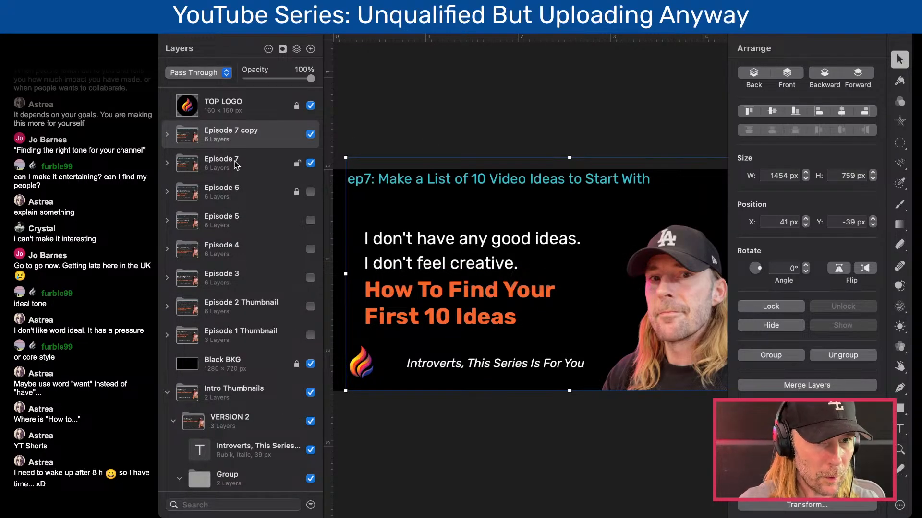
- Hide and lock the original Episode 7 group, and lock the Episode 5 through Episode 1 groups
left_click(310, 163)
left_click(296, 164)
left_click(297, 221)
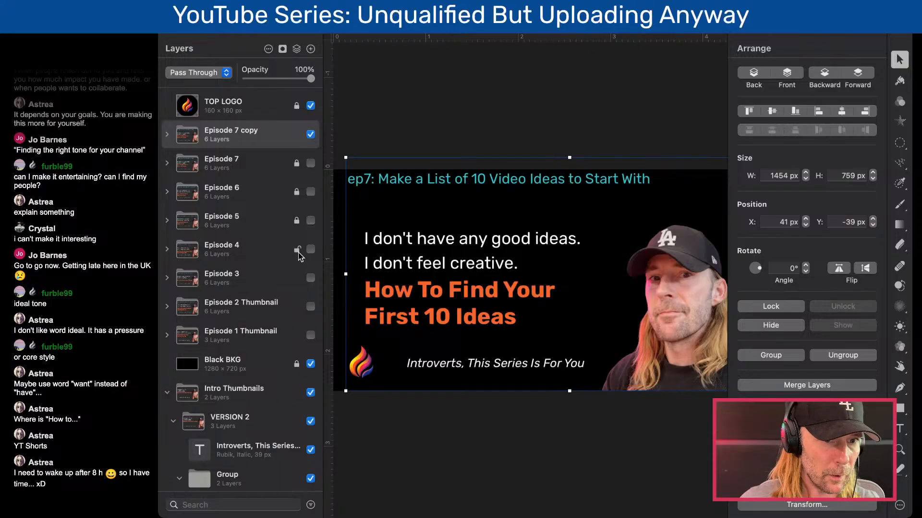
left_click(297, 250)
left_click(297, 278)
left_click(299, 335)
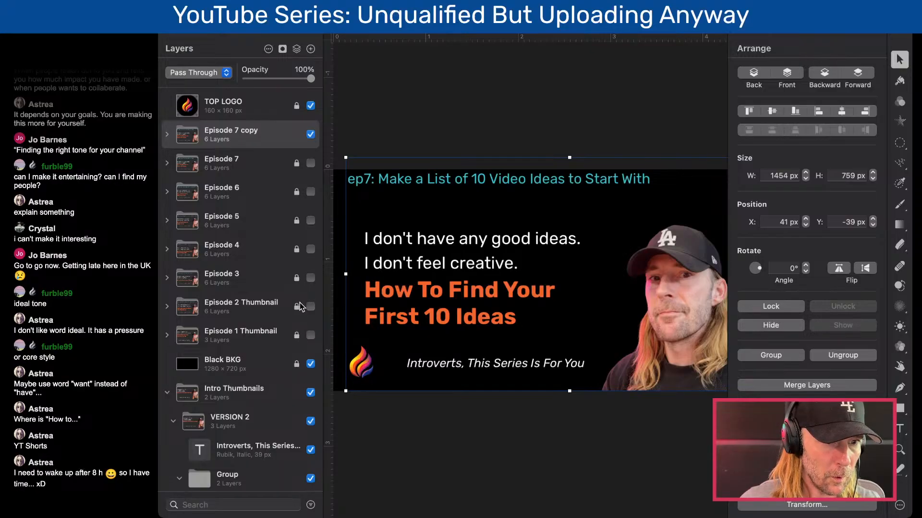
- Collapse the Intro Thumbnails layer group, then hide and lock it
left_click(167, 393)
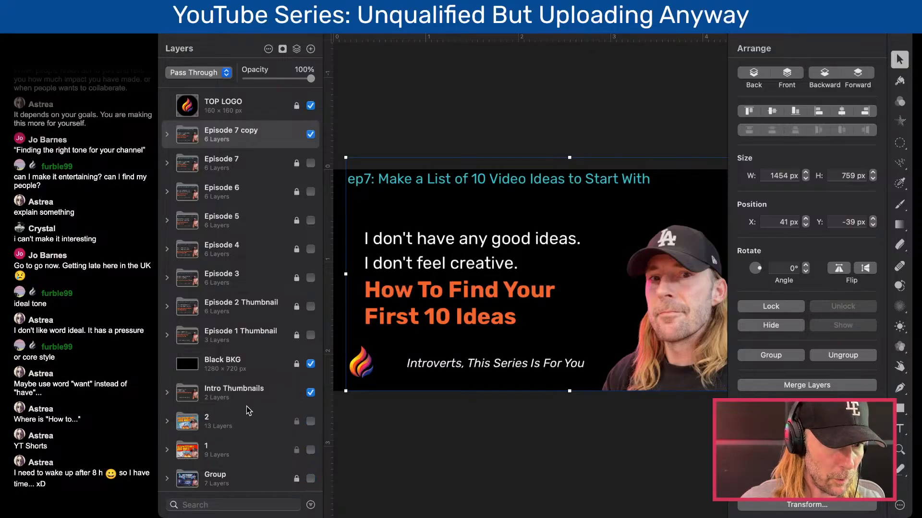
left_click(310, 393)
left_click(298, 392)
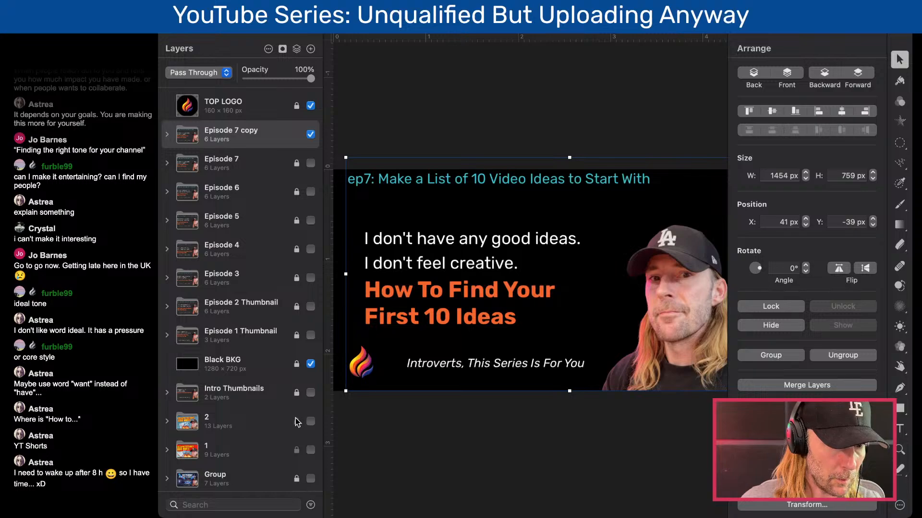
scroll(288, 207, "up", 3)
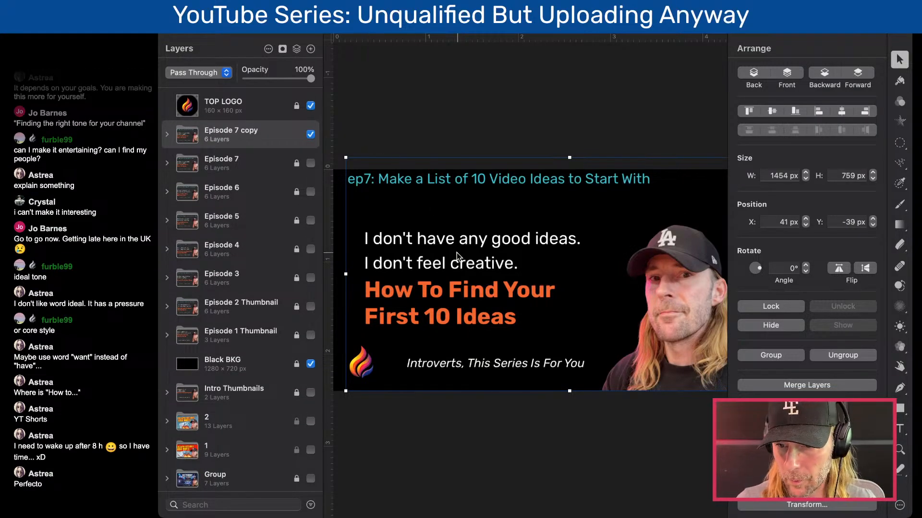
- Change the teal title in the Episode 7 copy to "ep8: asdf" as a placeholder
double_click(451, 178)
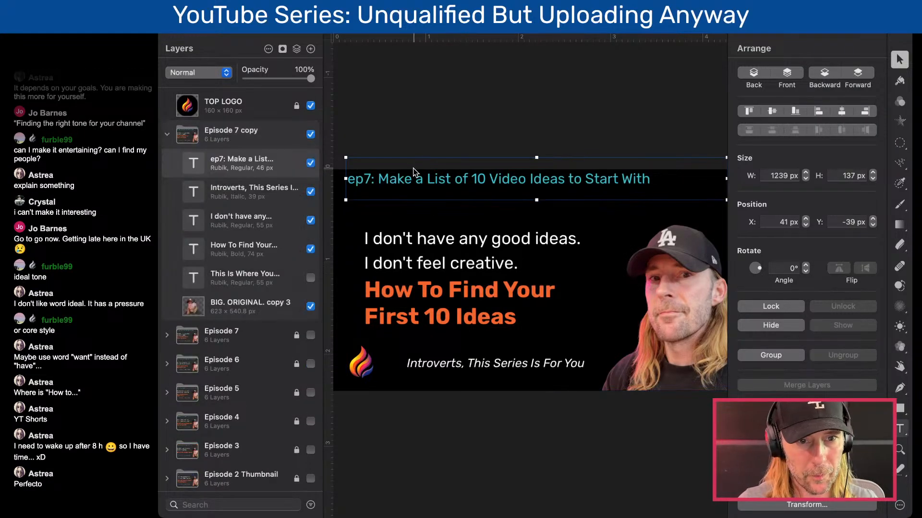
double_click(393, 180)
left_click(374, 179)
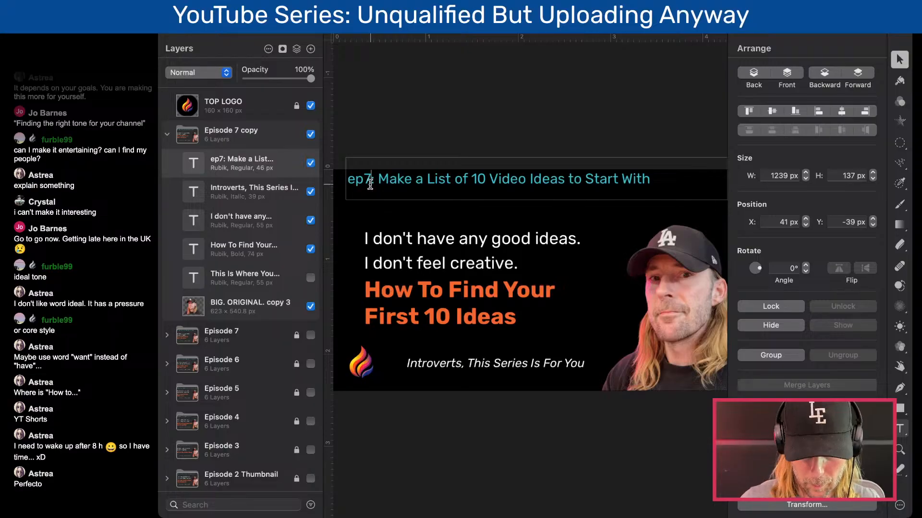
key("BackSpace")
type("8")
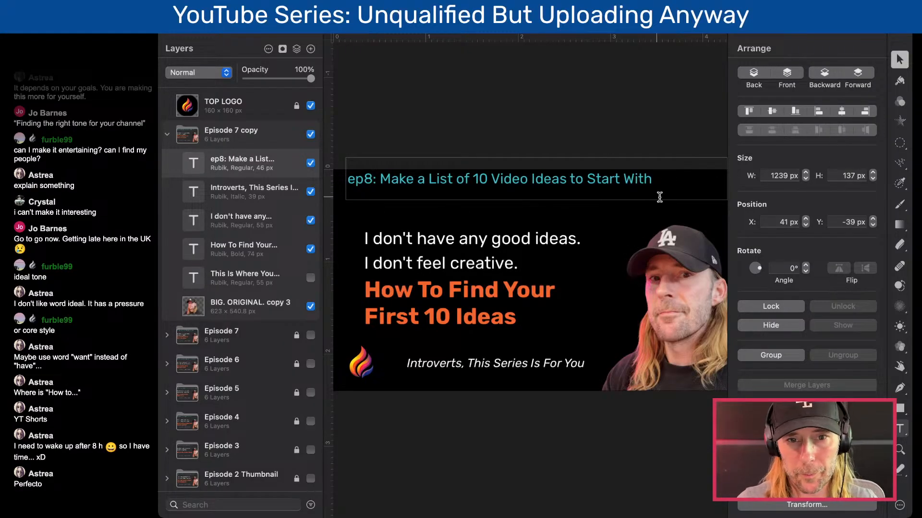
left_click(658, 178)
left_click_drag(658, 178, 378, 179)
type("asdf")
- Replace both the white text and the orange headline with the placeholder "asdf"
triple_click(406, 237)
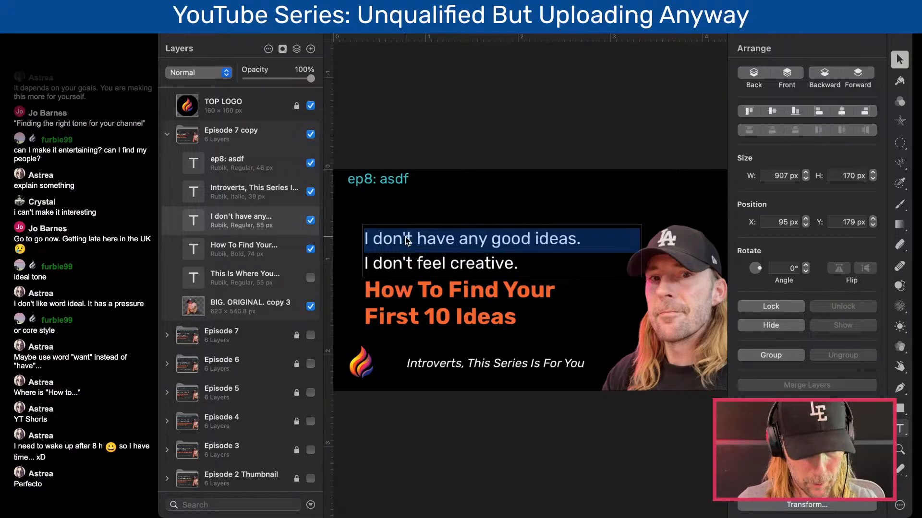
key("super+a")
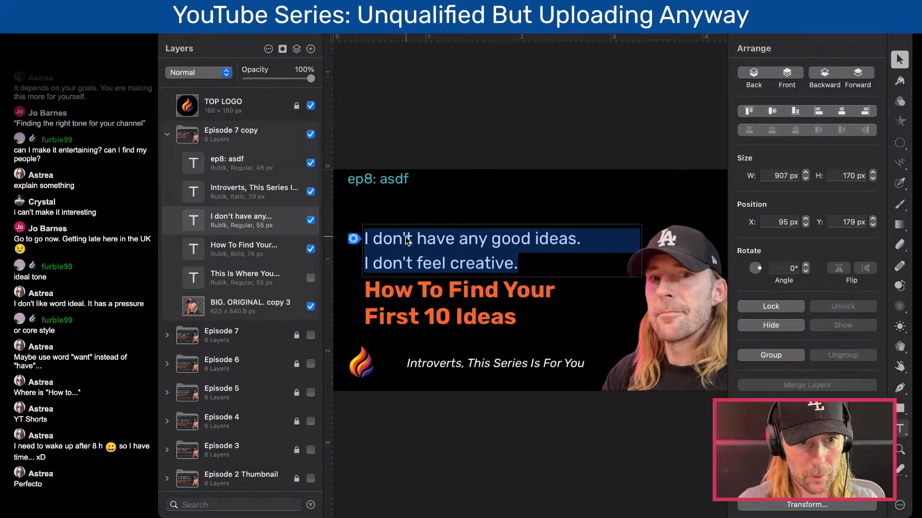
key("BackSpace")
type("asdf")
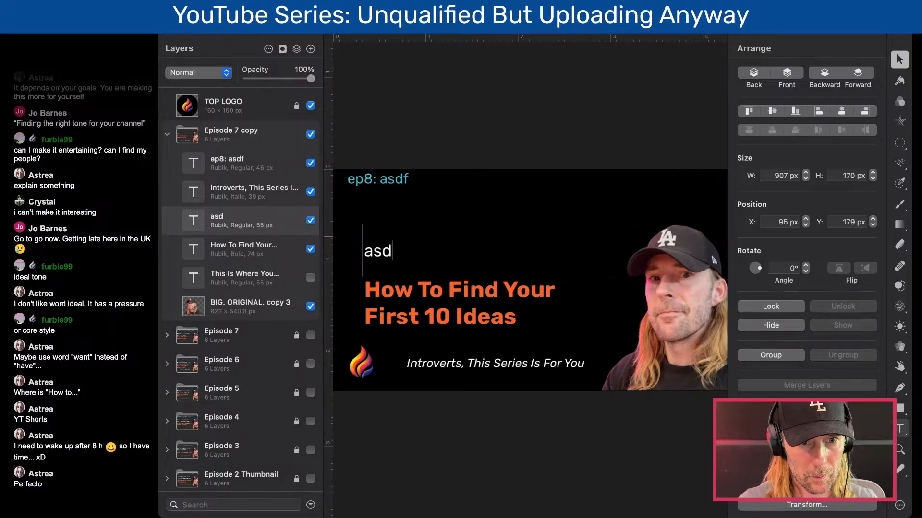
left_click(452, 315)
key("super+a")
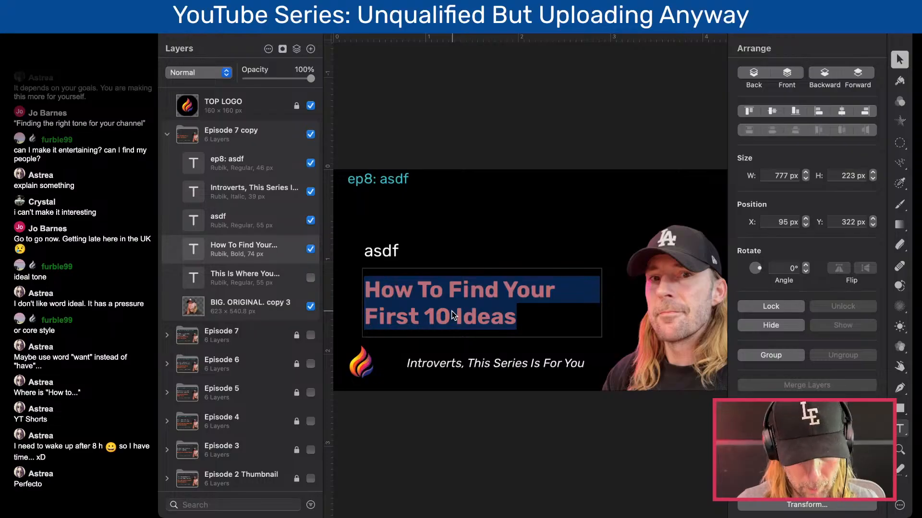
key("BackSpace")
type("asdf")
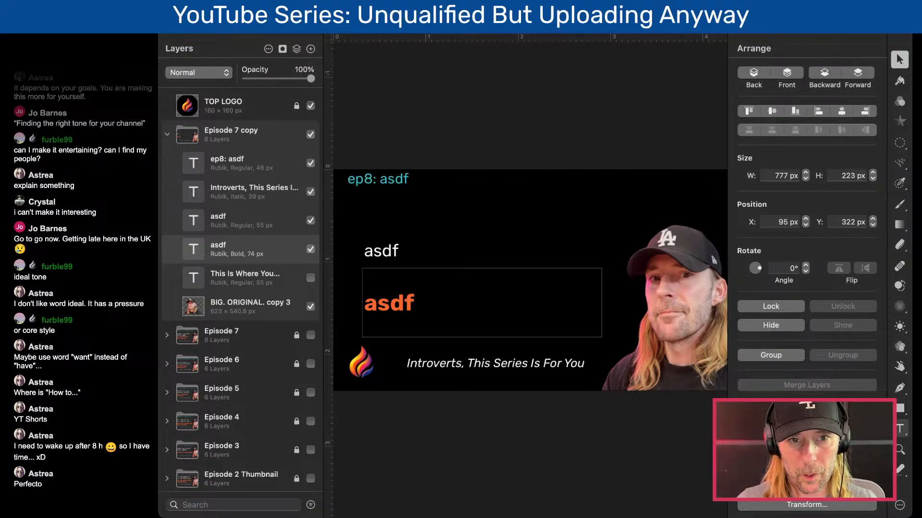
- Replace the placeholder after "ep8:" with the copied title "Channel Name Regret Is Real: Here's How to Avoid It"
left_click(393, 180)
double_click(394, 181)
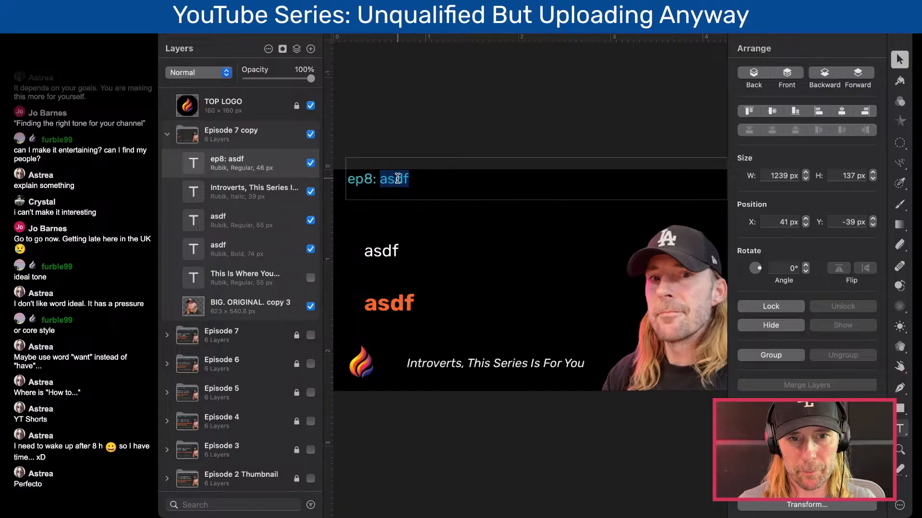
type("Channel Name Regret Is Real: Here’s How to Avoid It")
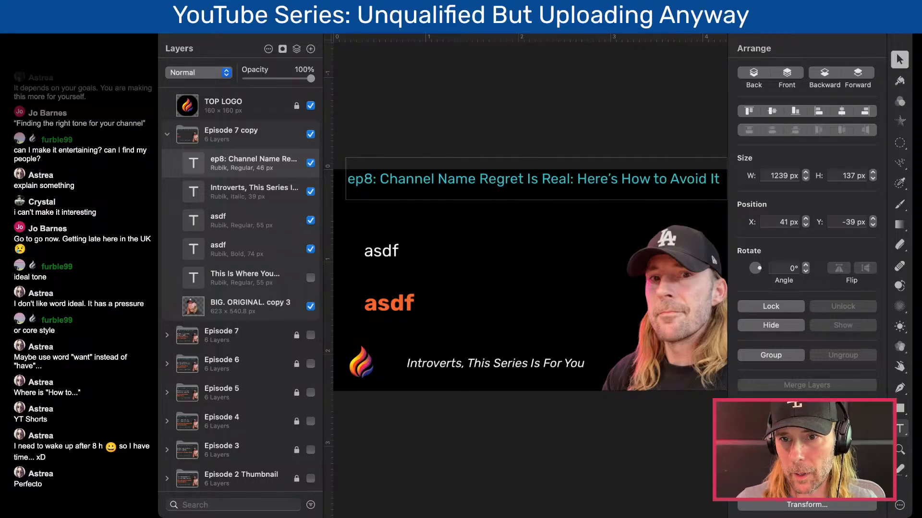
left_click(226, 47)
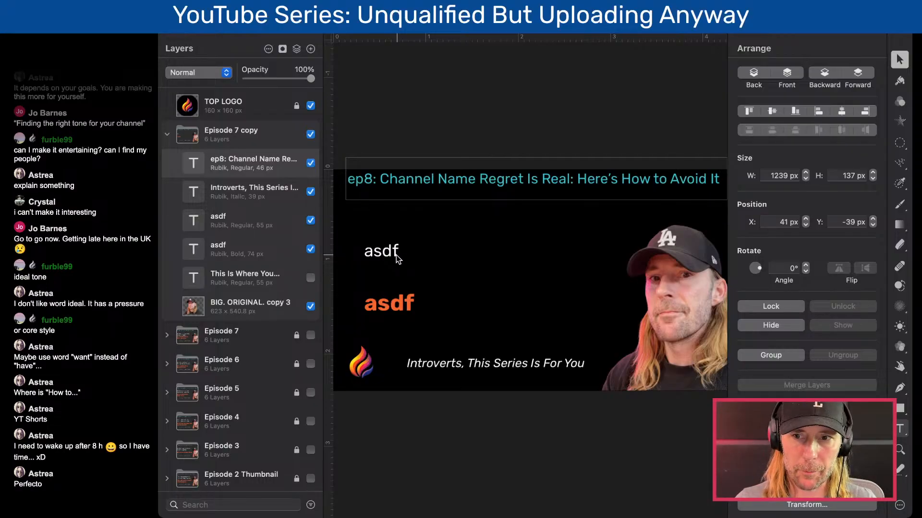
left_click(895, 258)
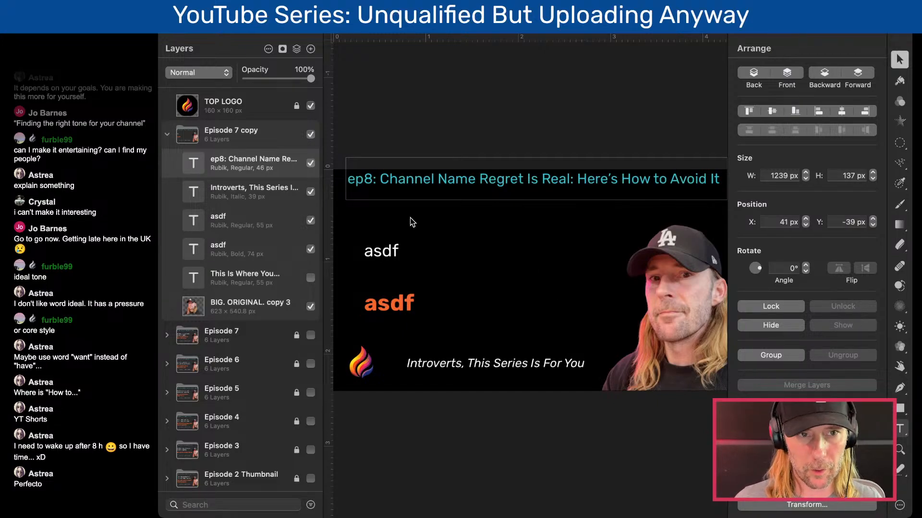
left_click(269, 32)
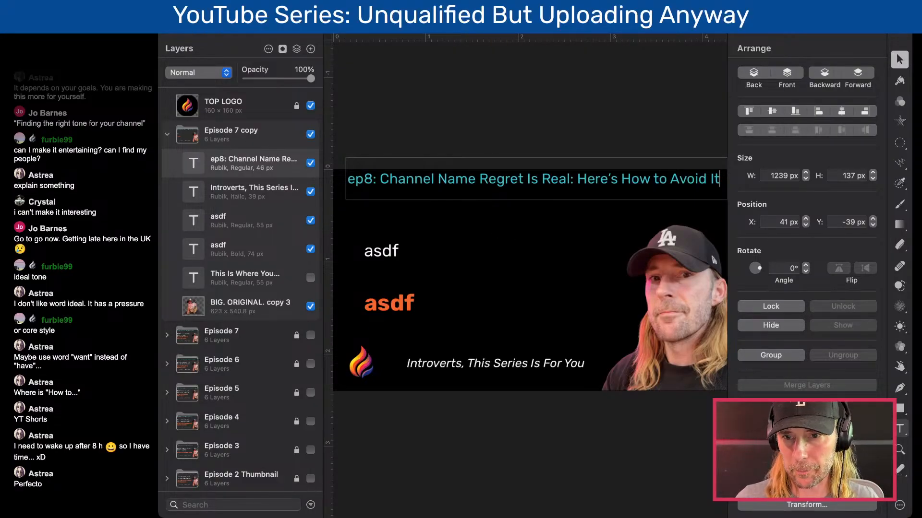
key("super+Tab")
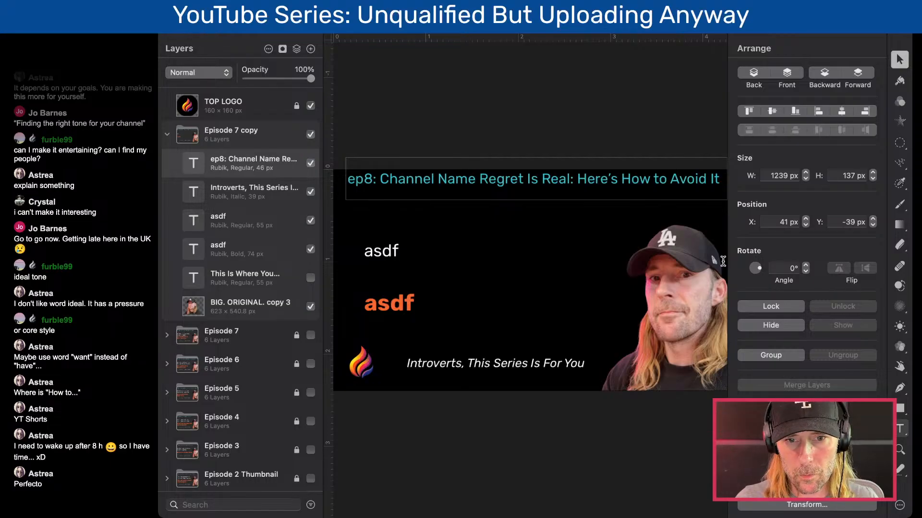
left_click(233, 41)
- Replace the white placeholder text with "I hate my channel name." and a second line reading "I ...."
double_click(392, 254)
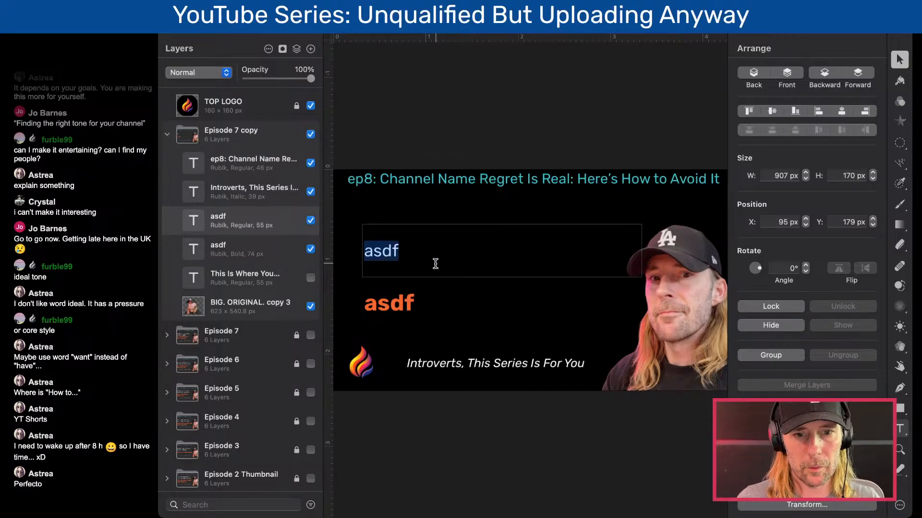
key("BackSpace")
type("I hate my channel name.")
key("Return")
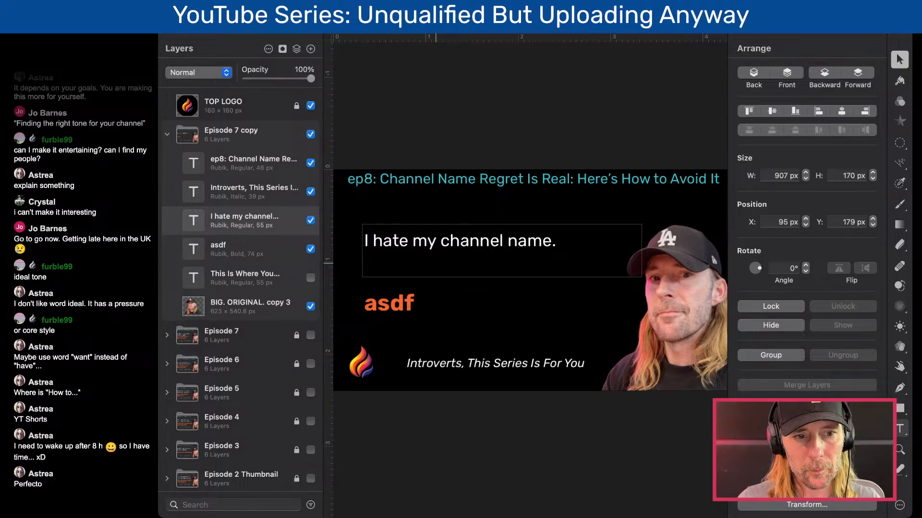
type("I")
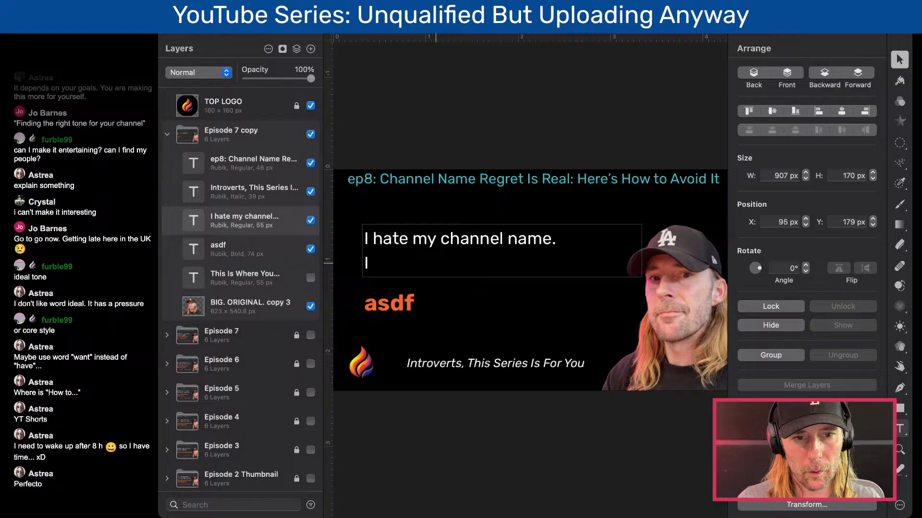
type(" ....")
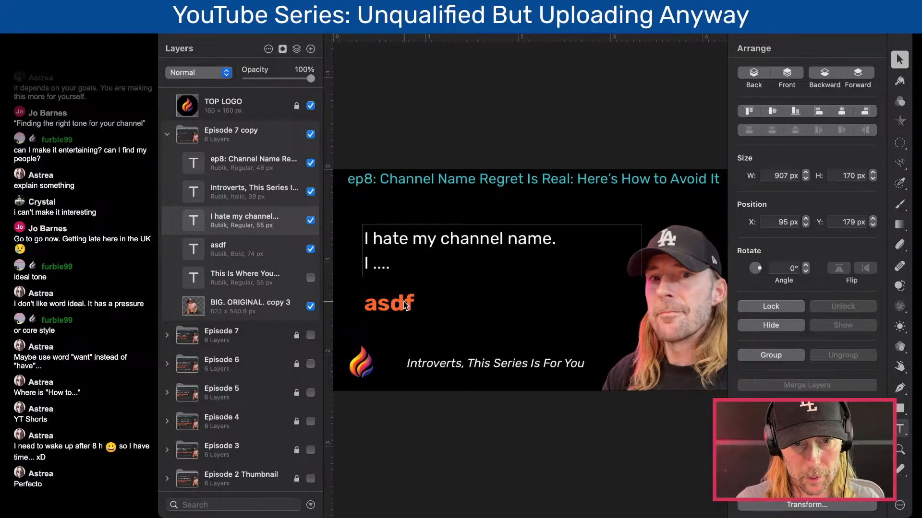
- Replace the orange placeholder with "How To Pick The Perfect Channel Name" and widen its text box so the headline fits on two lines
double_click(399, 303)
type("How")
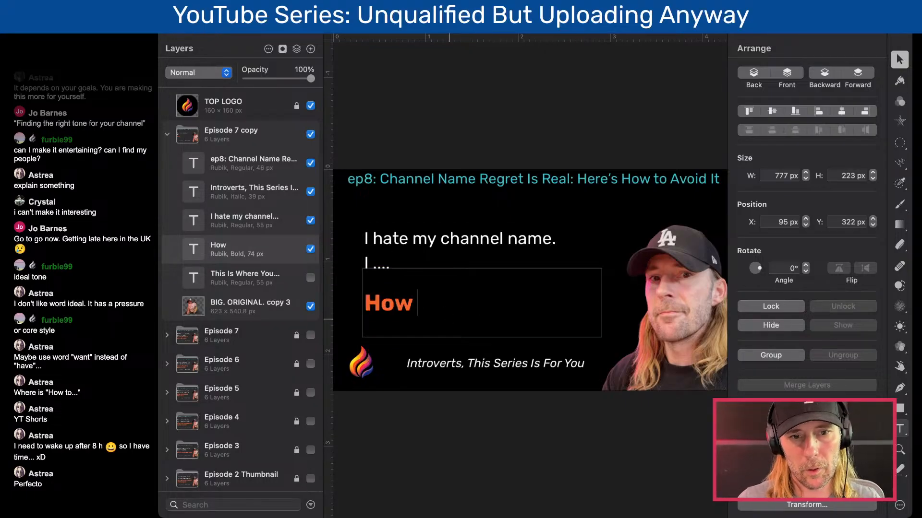
type(" To P")
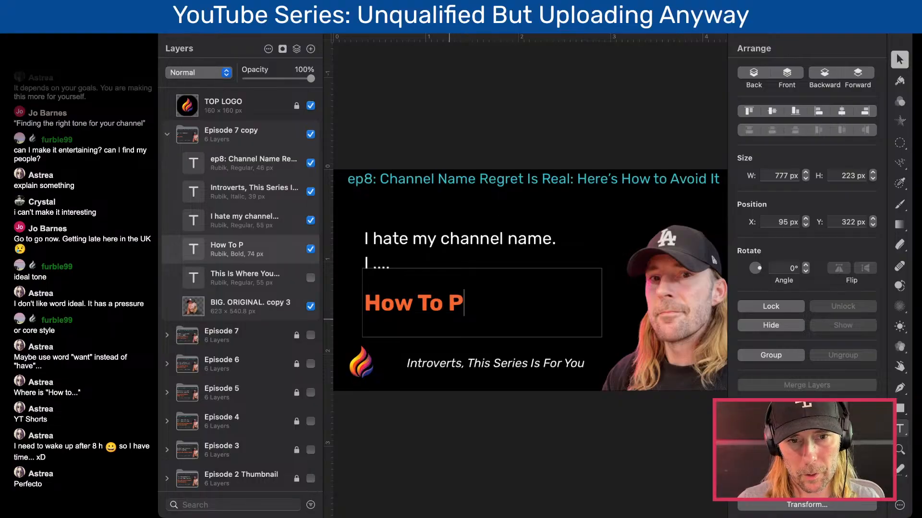
type("ick The P")
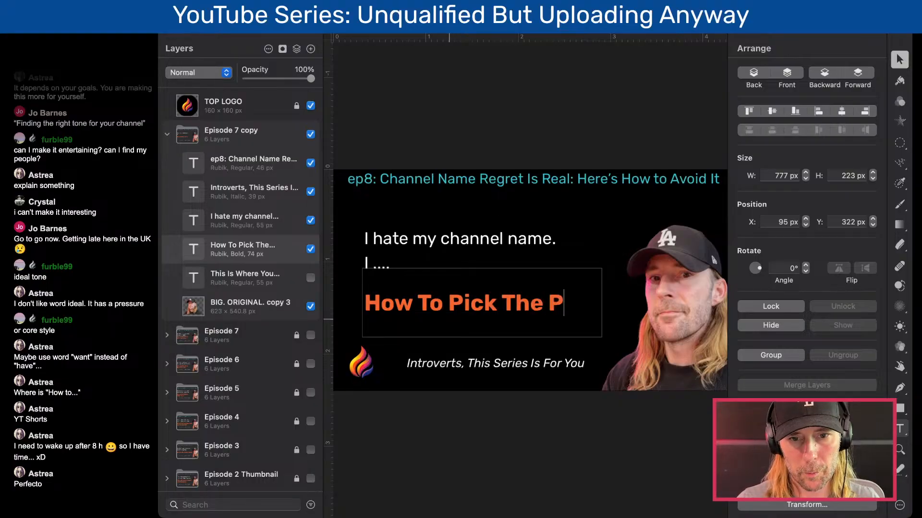
type("erfect Cha")
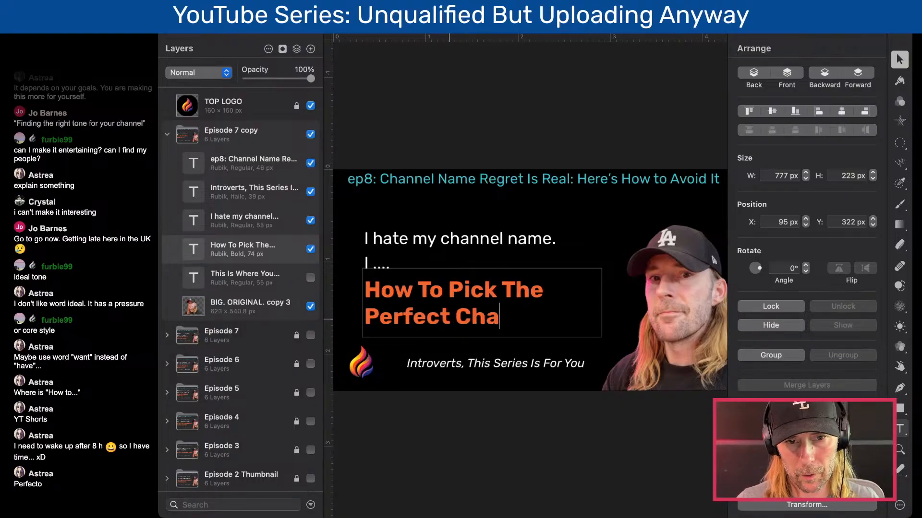
type("nnel")
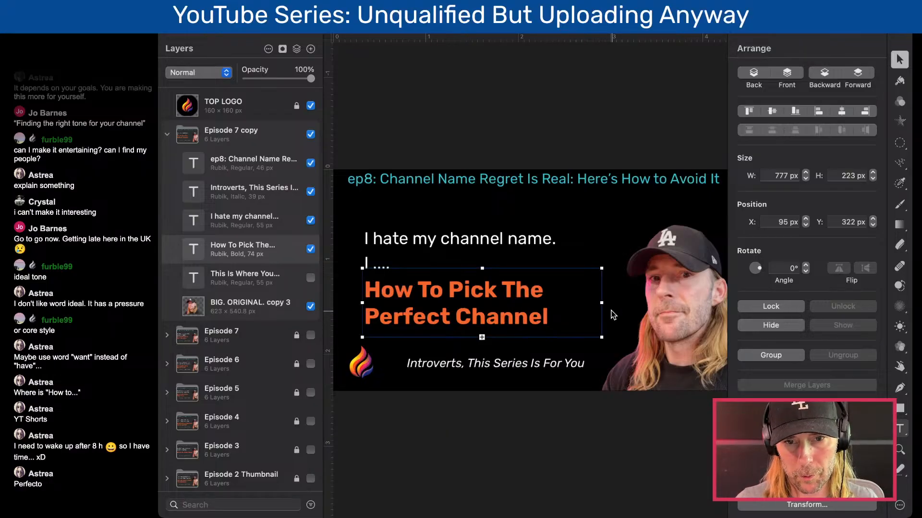
left_click_drag(603, 303, 624, 303)
- Reword the white text to "I don't have any channel name ideas." and remove the "I ...." line
left_click(473, 238)
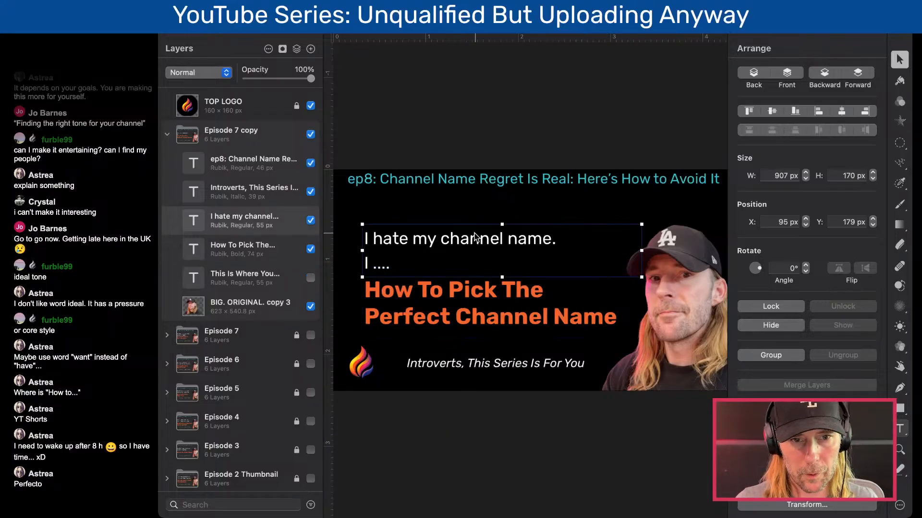
double_click(427, 243)
double_click(426, 242)
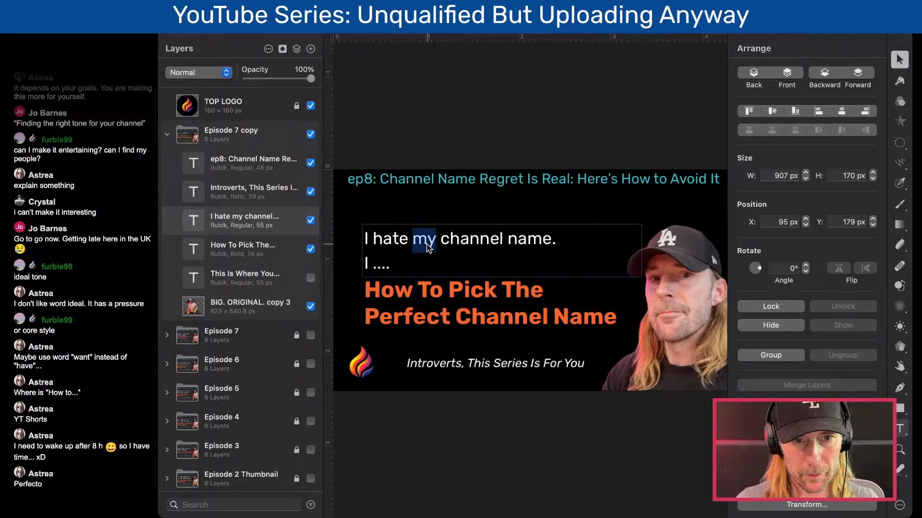
left_click(420, 240)
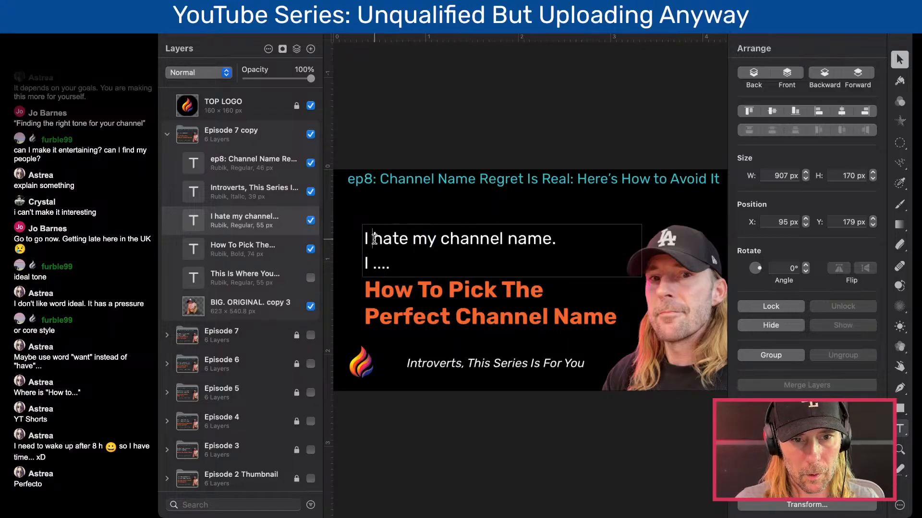
left_click_drag(372, 239, 434, 239)
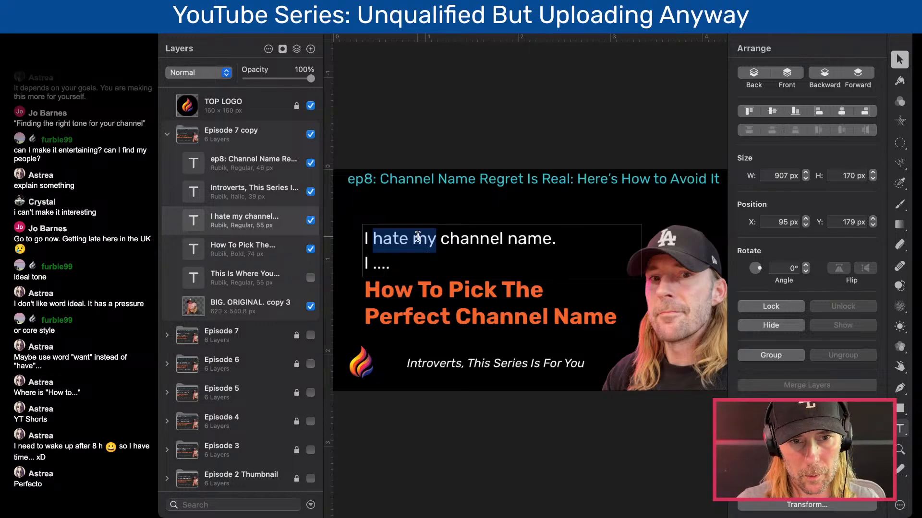
type("don't have any")
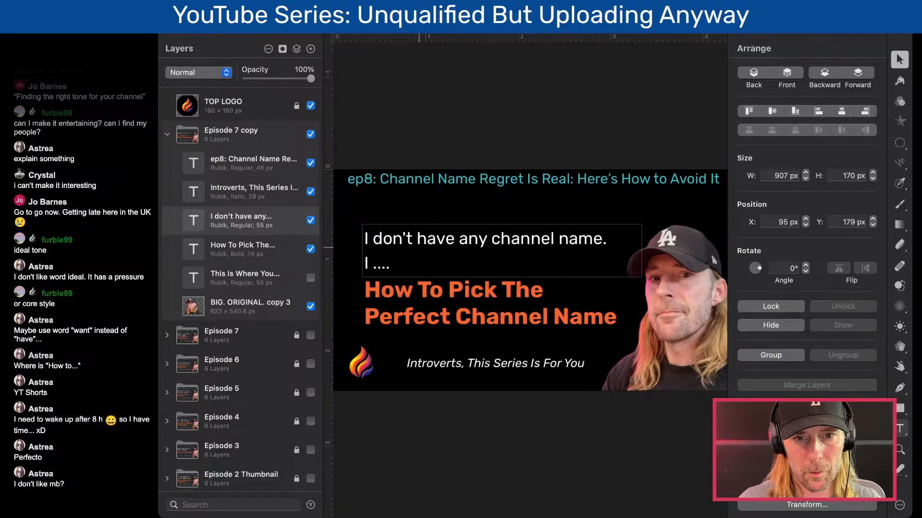
key("Down")
key("Left")
key("Left")
key("Left")
key("Left")
key("Left")
key("Left")
key("Left")
key("Left")
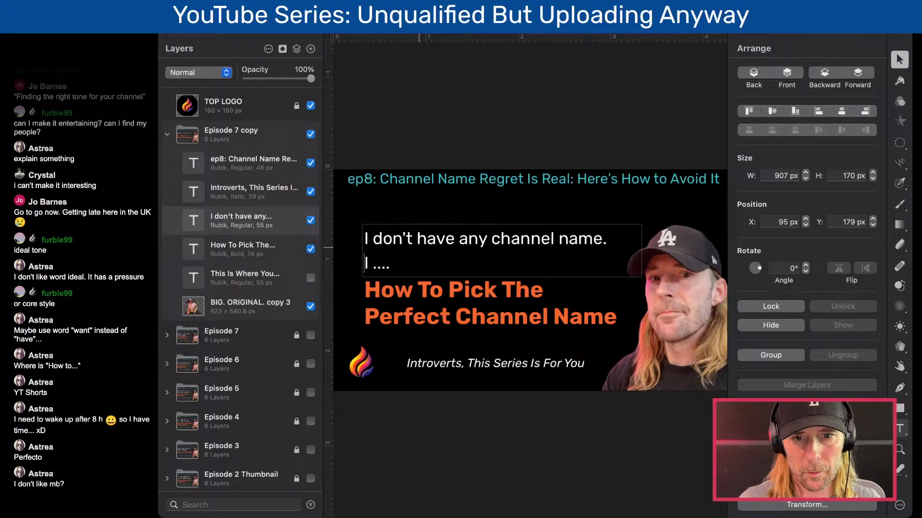
type("ideas.")
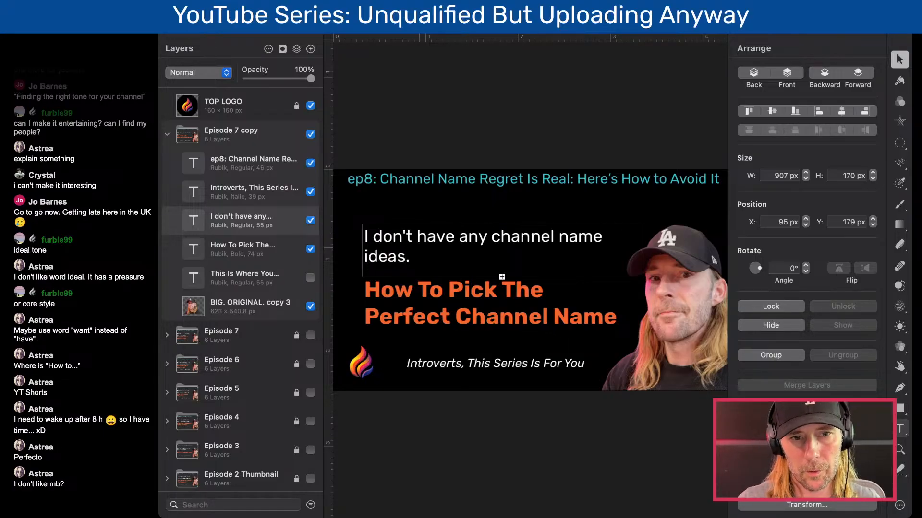
- Reword the first line of the white text to "I don't like my channel name."
double_click(421, 237)
left_click(445, 237)
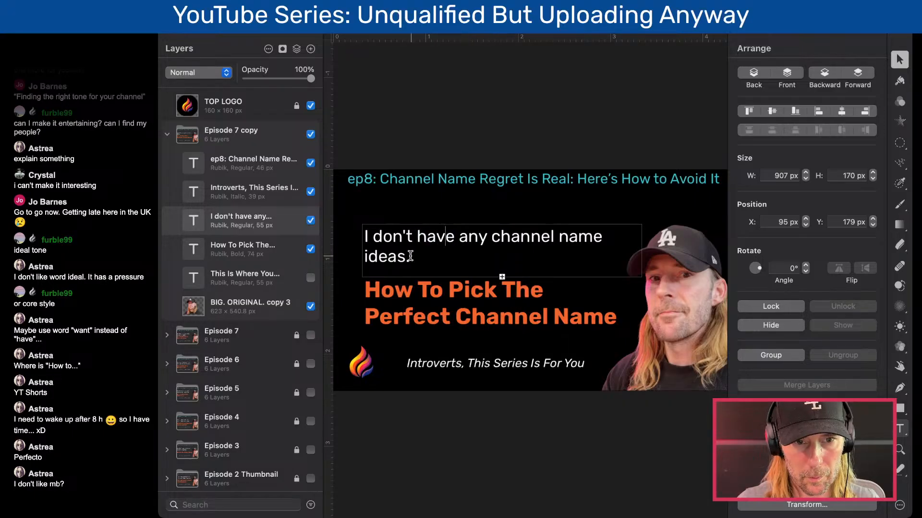
left_click_drag(411, 256, 417, 238)
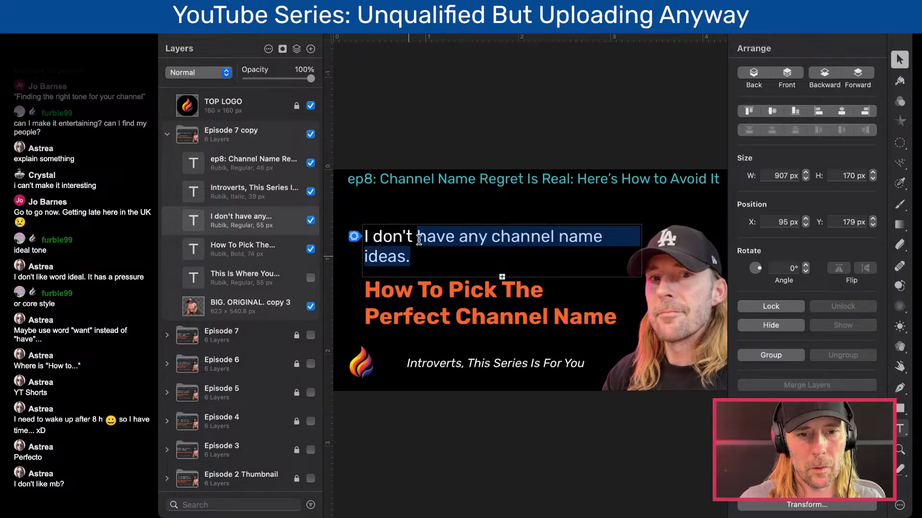
type("Lk")
key("BackSpace")
key("BackSpace")
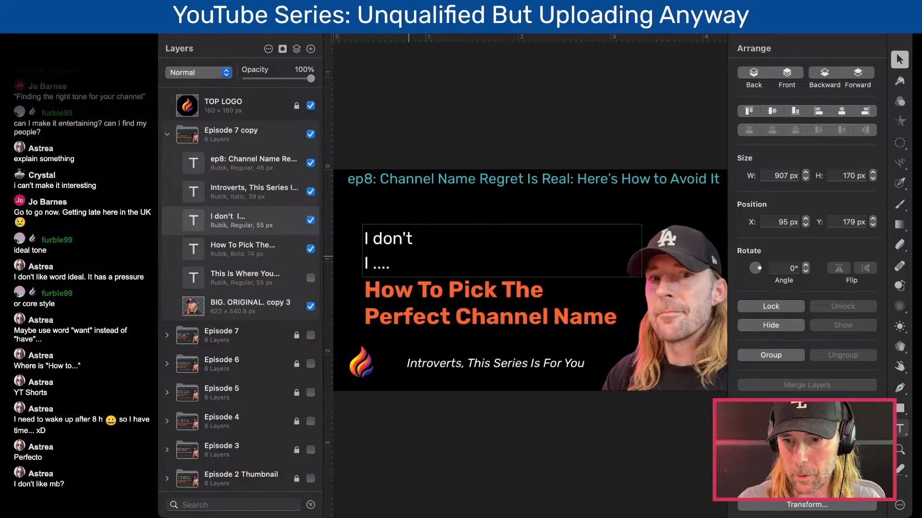
type("like m")
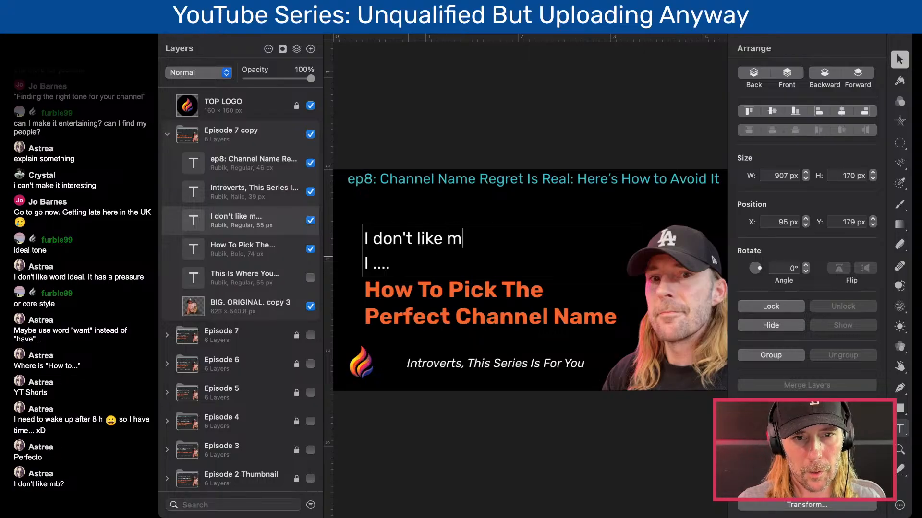
type("y channel name.")
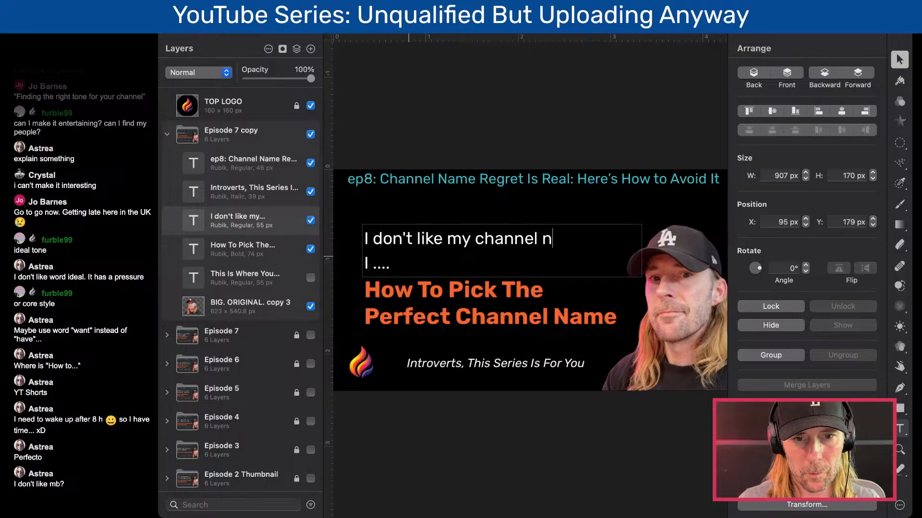
- Replace the dots in the white text's second line with "don't", trying and removing the word "know"
key("Right")
key("Right")
key("Right")
key("shift+Right")
key("shift+Right")
key("shift+Right")
key("shift+Right")
key("BackSpace")
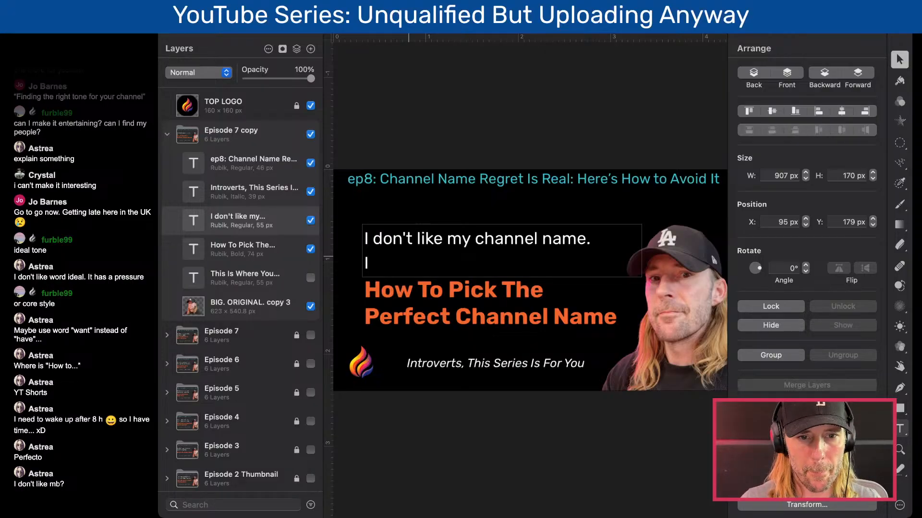
type("don't know")
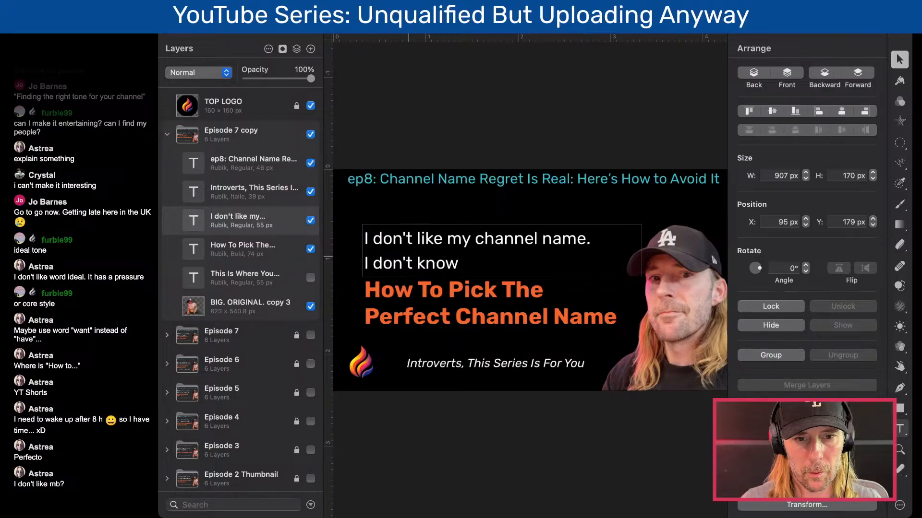
key("BackSpace")
key("BackSpace")
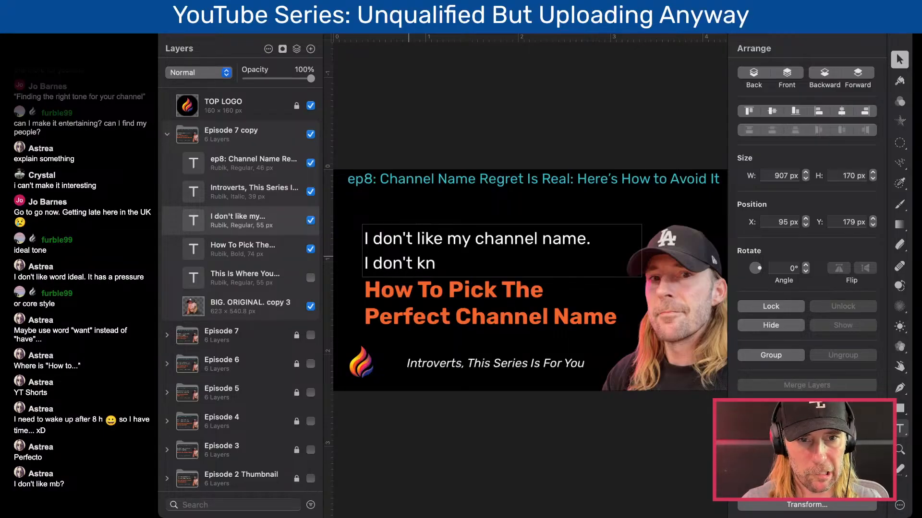
key("BackSpace")
key("BackSpace")
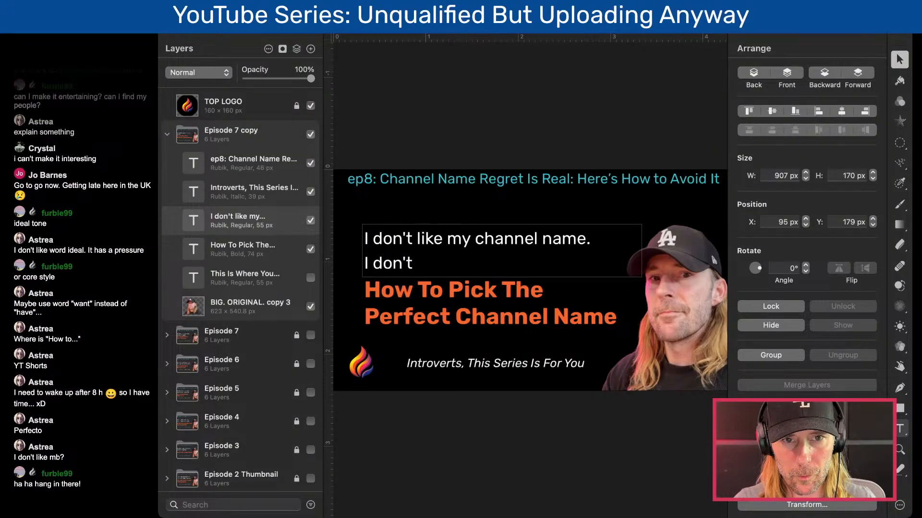
- Complete the second line of the white text as "I don't have any ideas." and finish editing
left_click(571, 195)
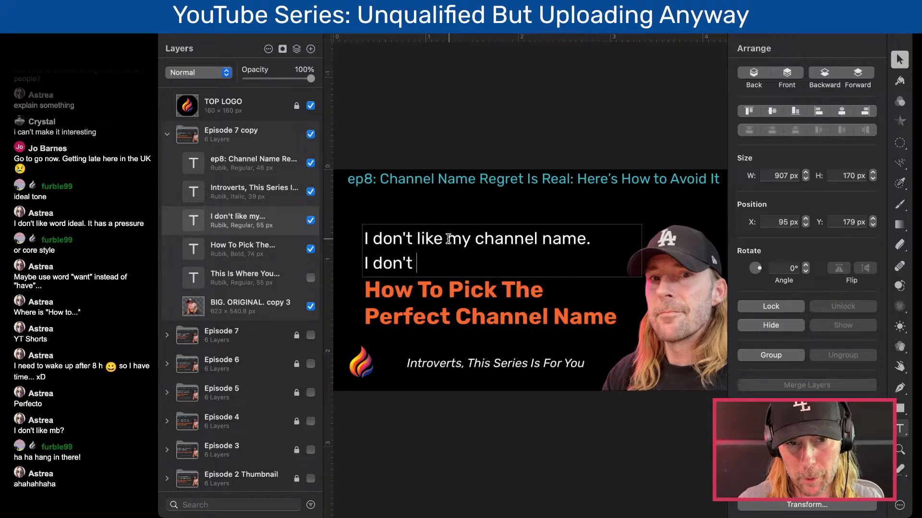
left_click_drag(415, 238, 585, 240)
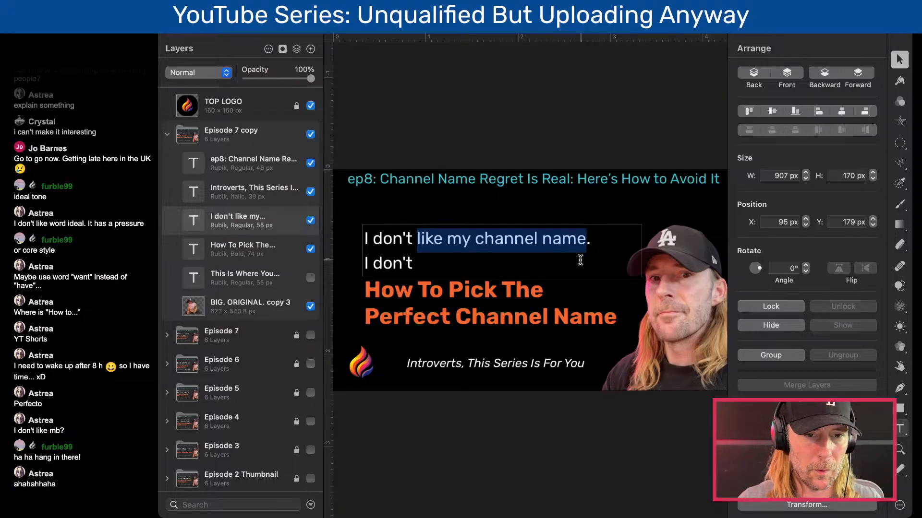
left_click(580, 260)
type("have any ideas")
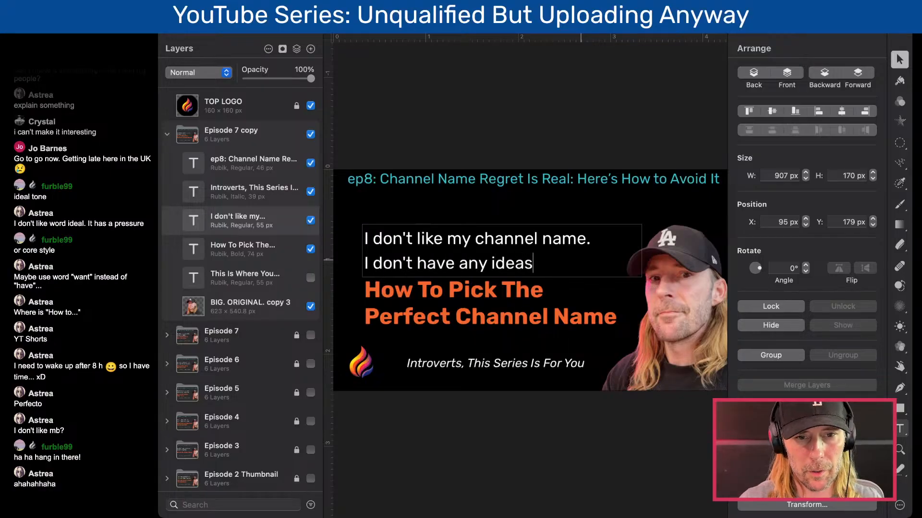
type(".")
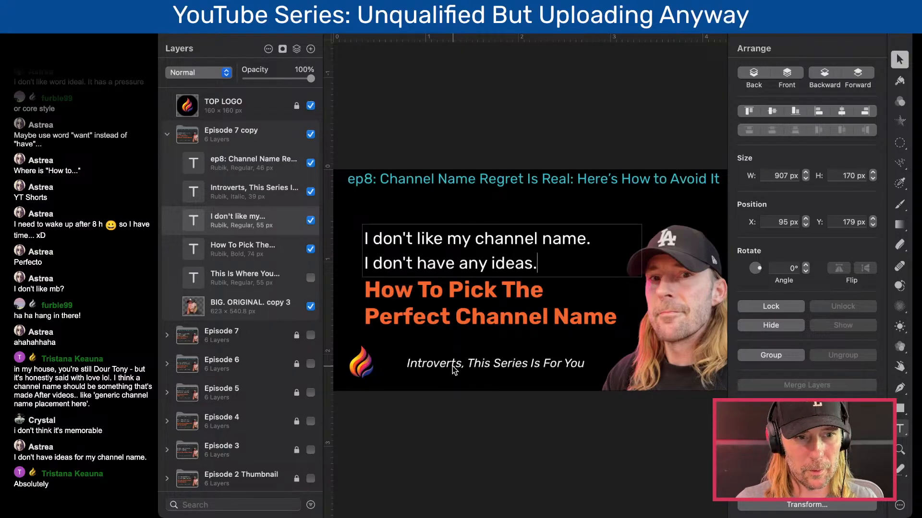
key("Escape")
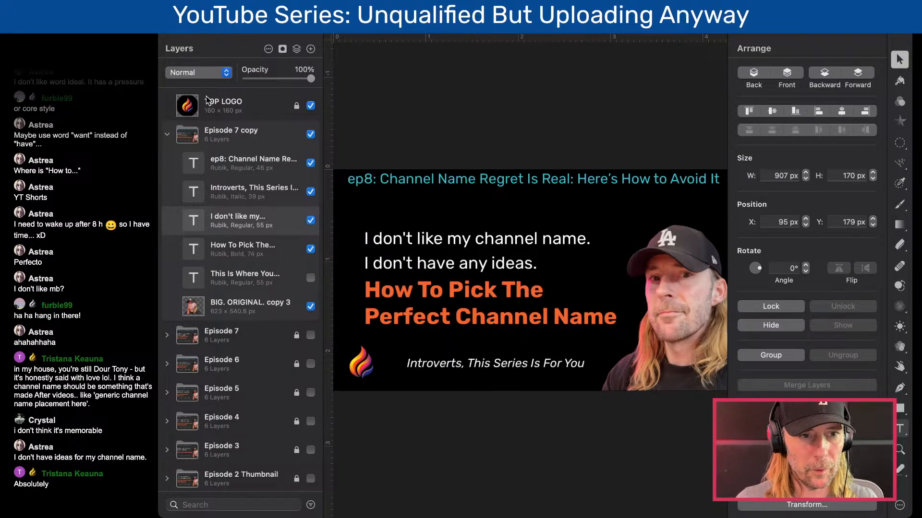
- Collapse the "Episode 7 copy" group and rename it "Episode 8"
left_click(166, 134)
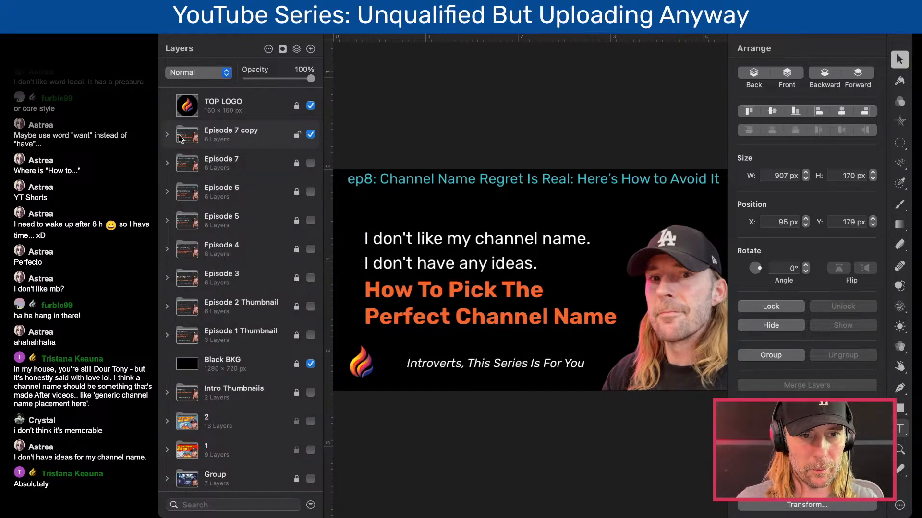
left_click(235, 135)
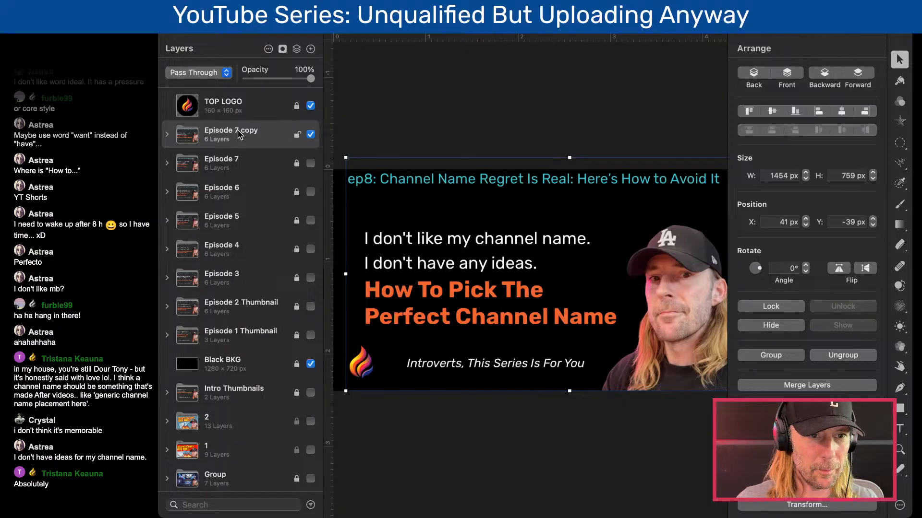
right_click(235, 129)
left_click(209, 158)
double_click(236, 131)
left_click(233, 130)
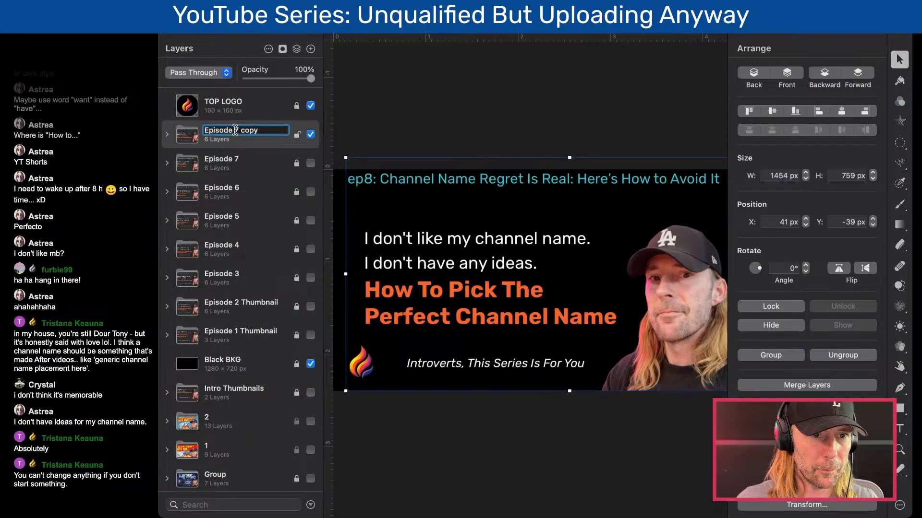
left_click_drag(236, 132, 277, 130)
type("8")
key("Return")
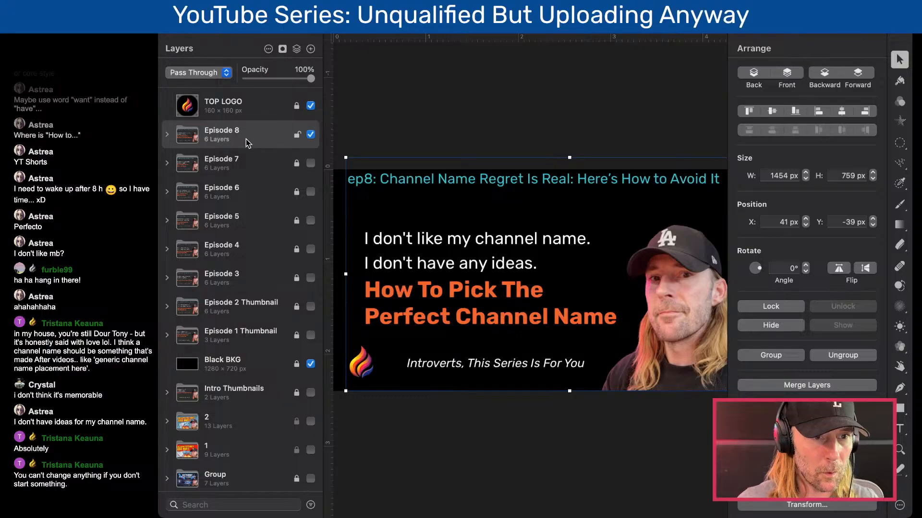
- Duplicate the Episode 8 group, then lock and hide the original
left_click(298, 137)
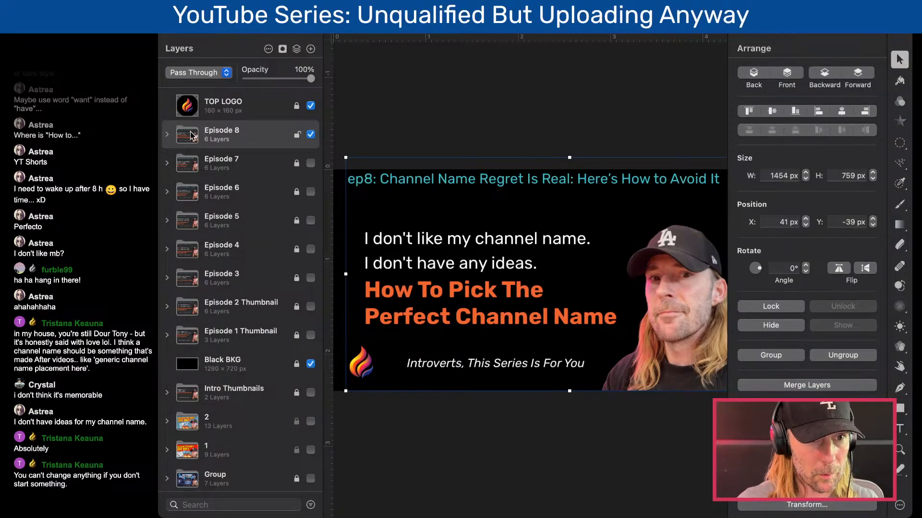
key("super+v")
left_click(296, 163)
left_click(310, 163)
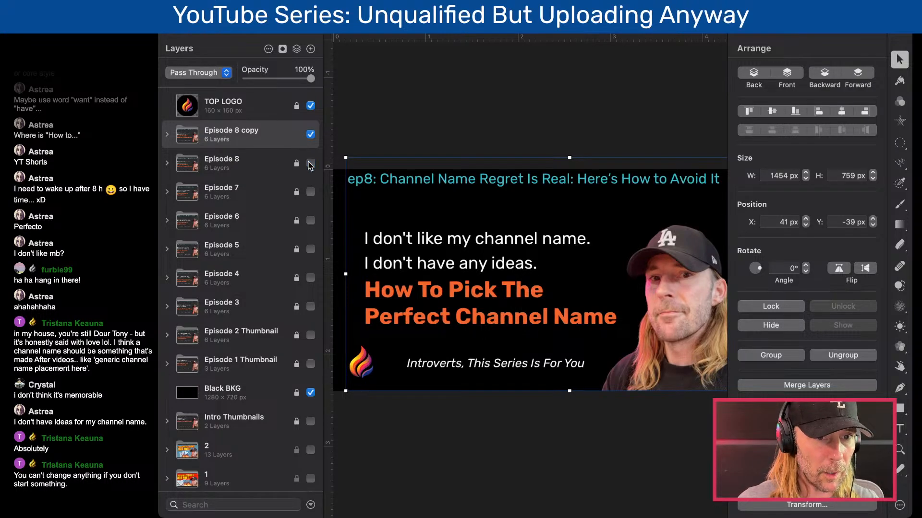
- Rename the "Episode 8 copy" group to "Episode 9"
double_click(228, 130)
left_click_drag(233, 130, 272, 128)
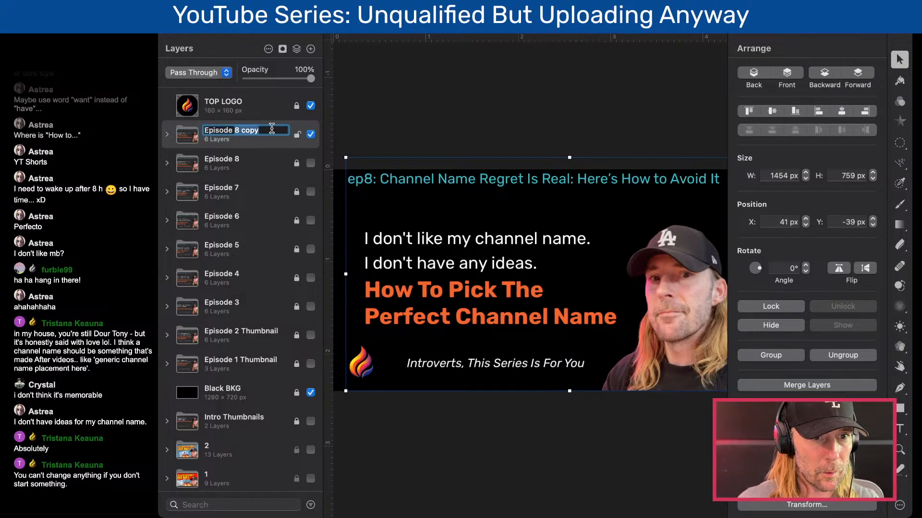
type("9")
key("Return")
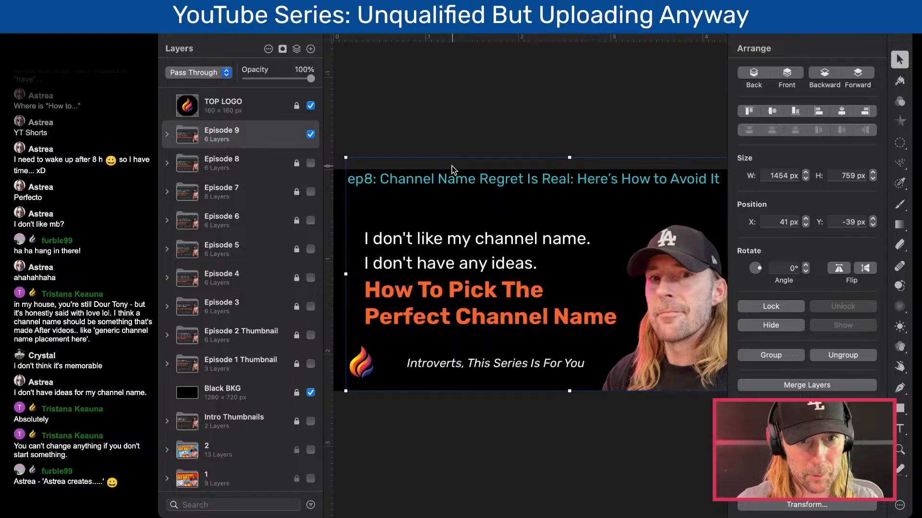
- Change the teal title's prefix to "ep9:" and replace the rest of it with the placeholder "asdf"
left_click(421, 180)
double_click(421, 180)
left_click(369, 179)
key("BackSpace")
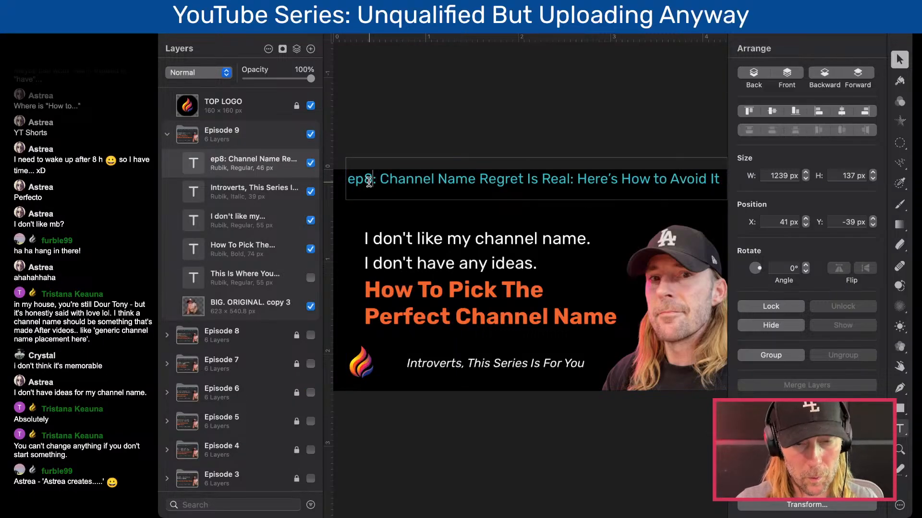
type("9")
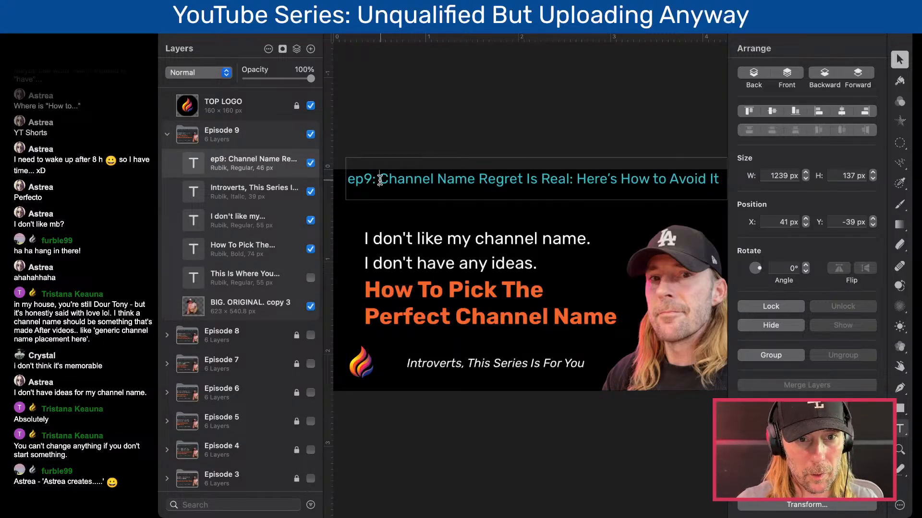
left_click_drag(380, 187, 718, 182)
type("asdf")
- Replace the white text with the placeholder "adsf" and shorten the orange headline to "How To adf"
left_click(397, 249)
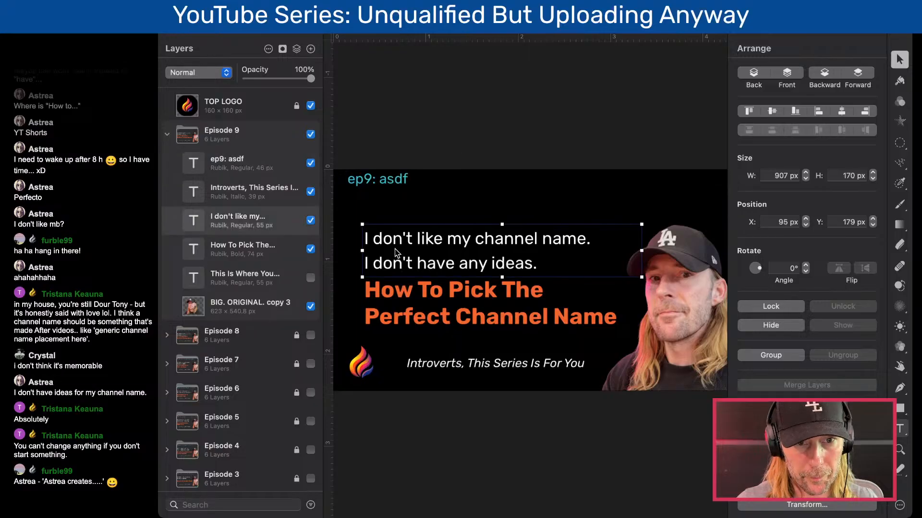
double_click(396, 249)
triple_click(395, 249)
type("adsf")
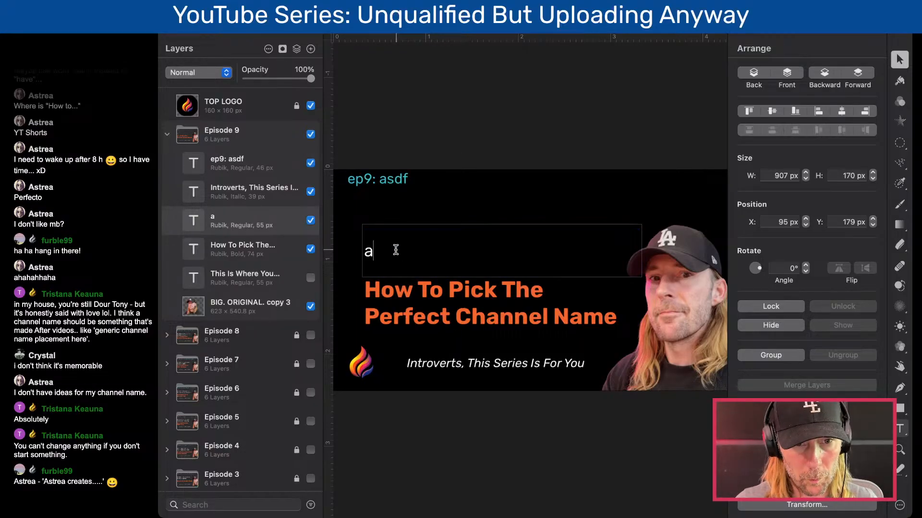
left_click(408, 291)
double_click(408, 291)
left_click_drag(449, 290, 618, 318)
type("adf")
- Replace the placeholder after "ep9:" with the copied title "Your Brand Is Not a Logo (Yet)"
key("super+Tab")
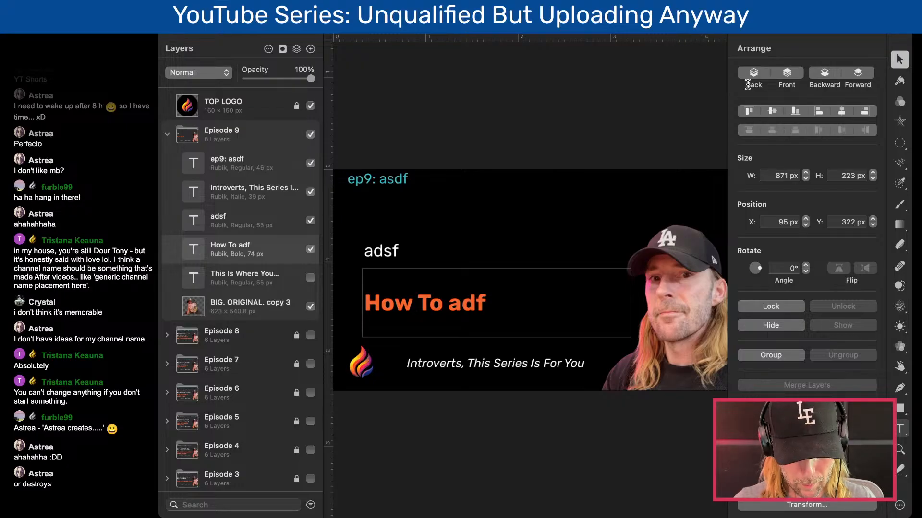
double_click(402, 179)
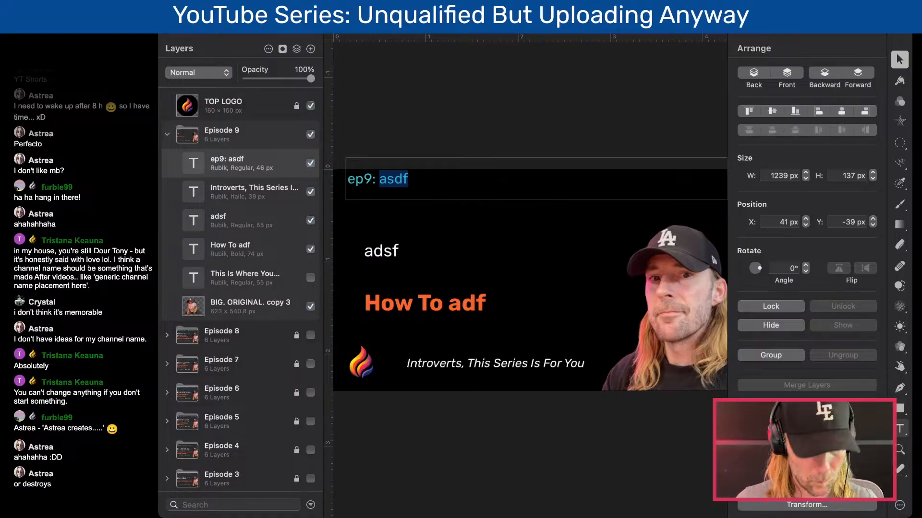
left_click(608, 111)
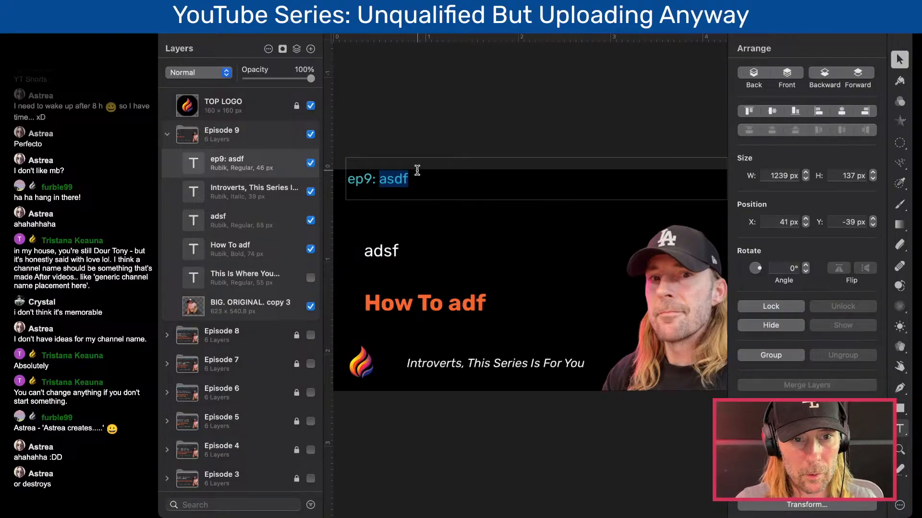
type("Your Brand Is Not a Logo (Yet)")
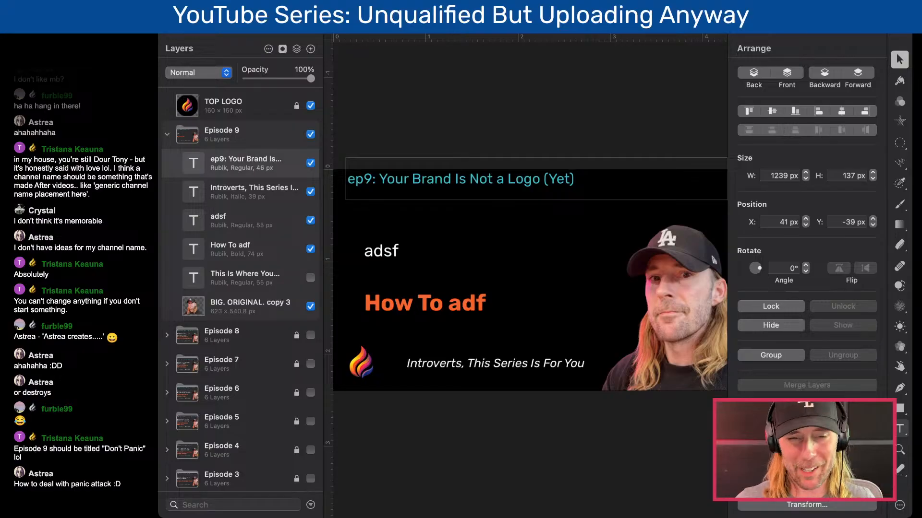
left_click(506, 142)
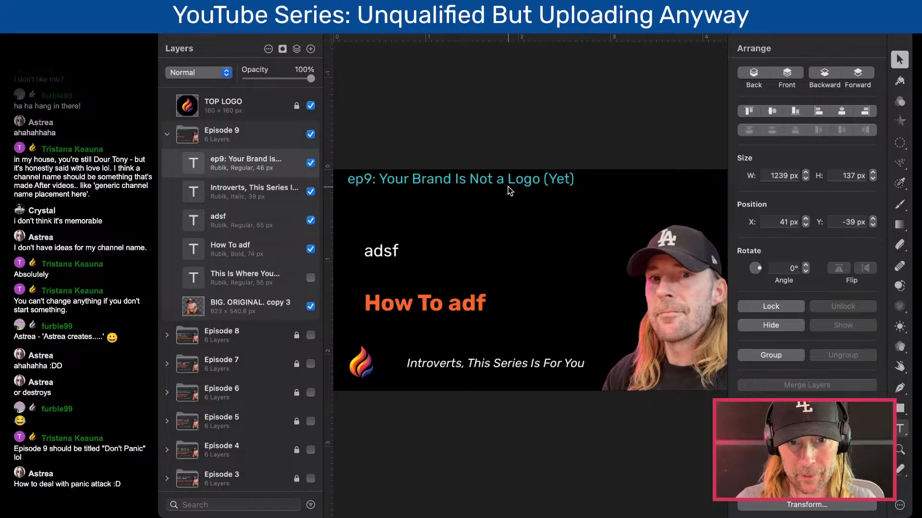
- Replace the orange "How To adf" headline with the copied text "Don't Build a Brand. Build This First."
key("super+Tab")
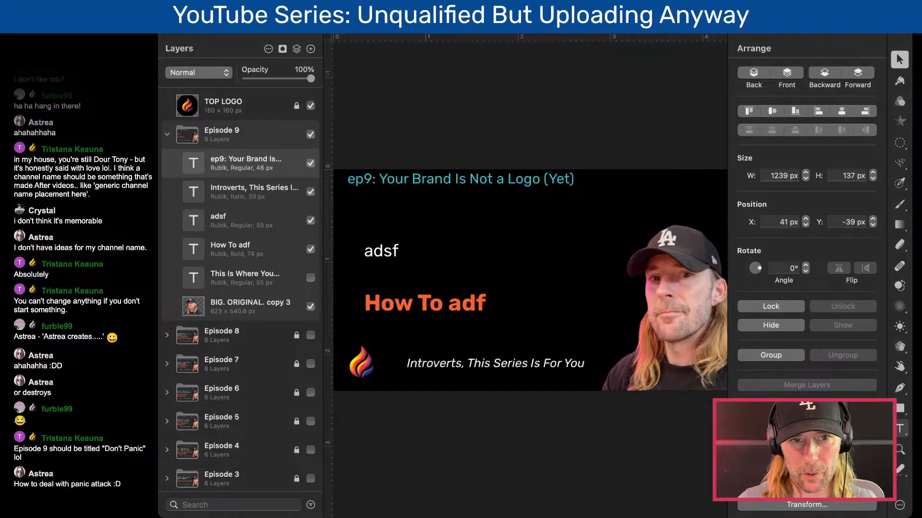
left_click(434, 302)
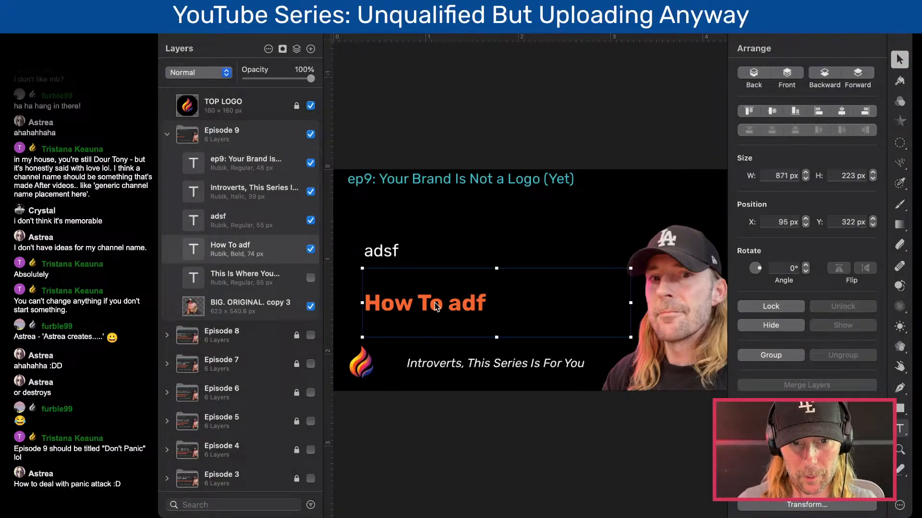
double_click(434, 303)
type("Don’t Build a Brand. Build This First.")
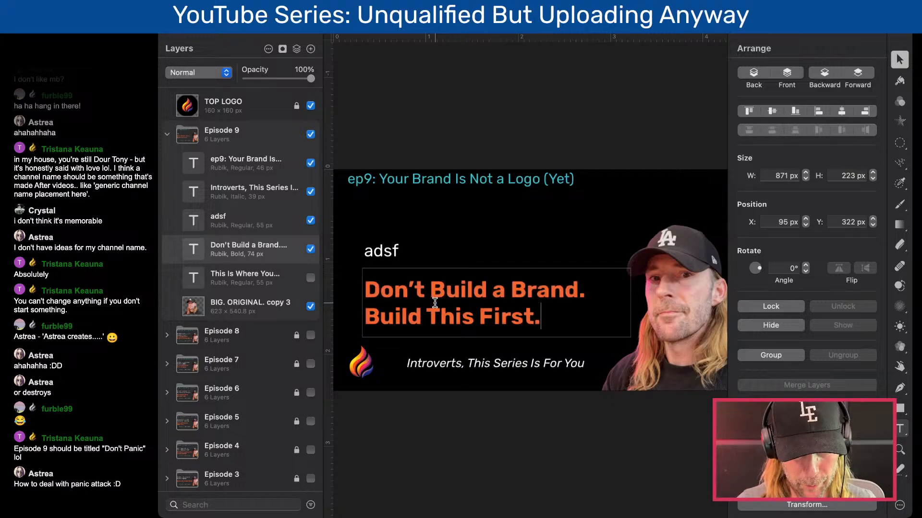
left_click(464, 398)
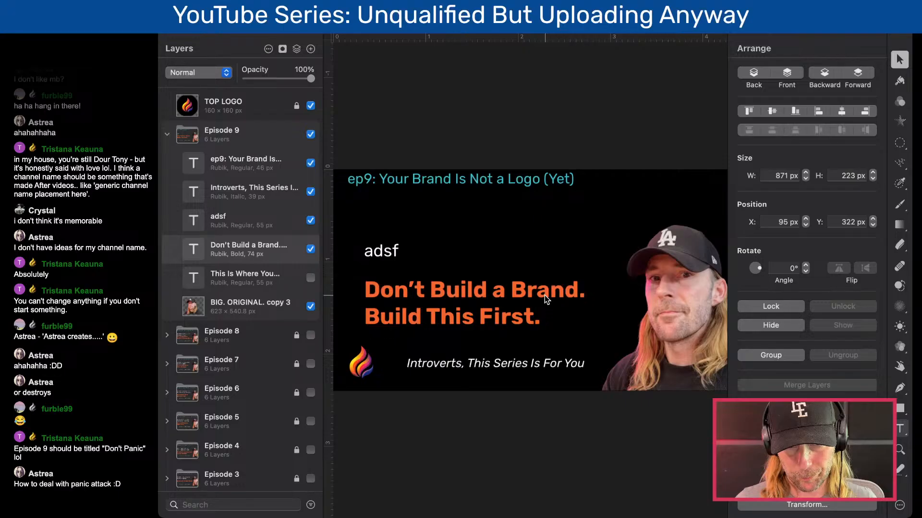
key("super+Tab")
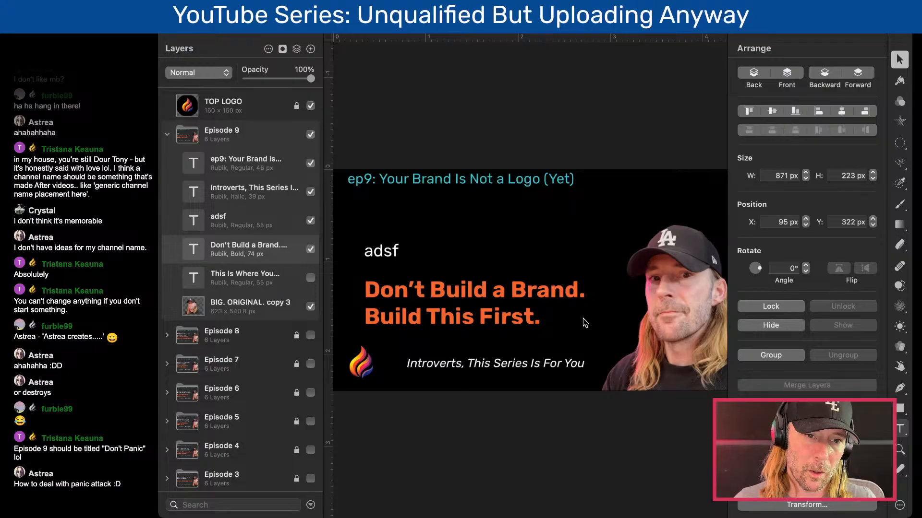
left_click(424, 330)
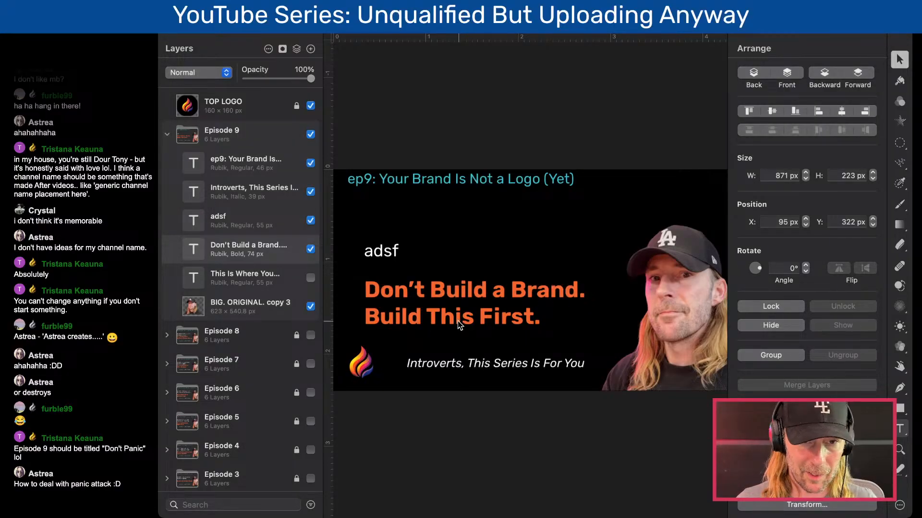
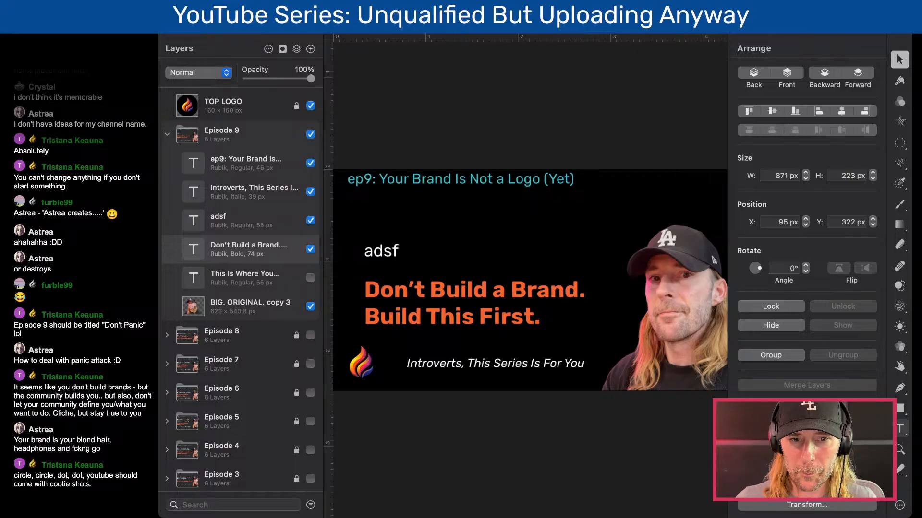
left_click(499, 310)
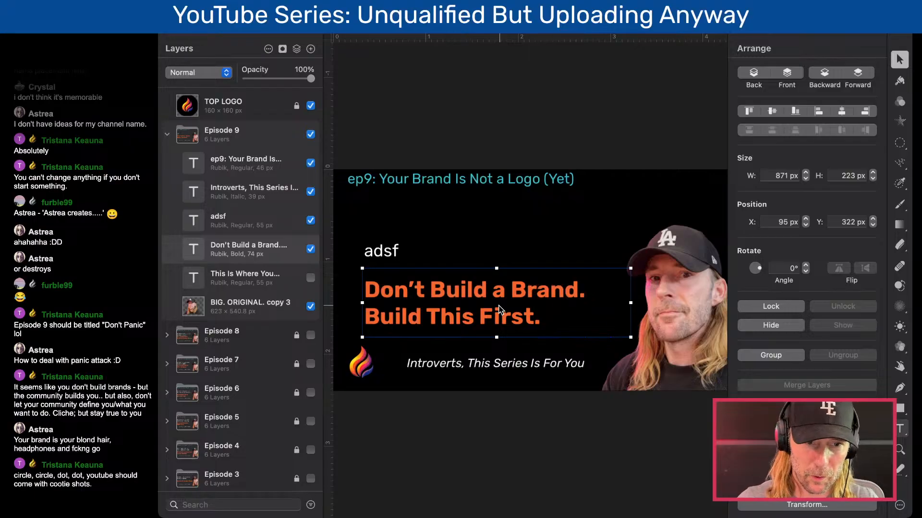
left_click(367, 365)
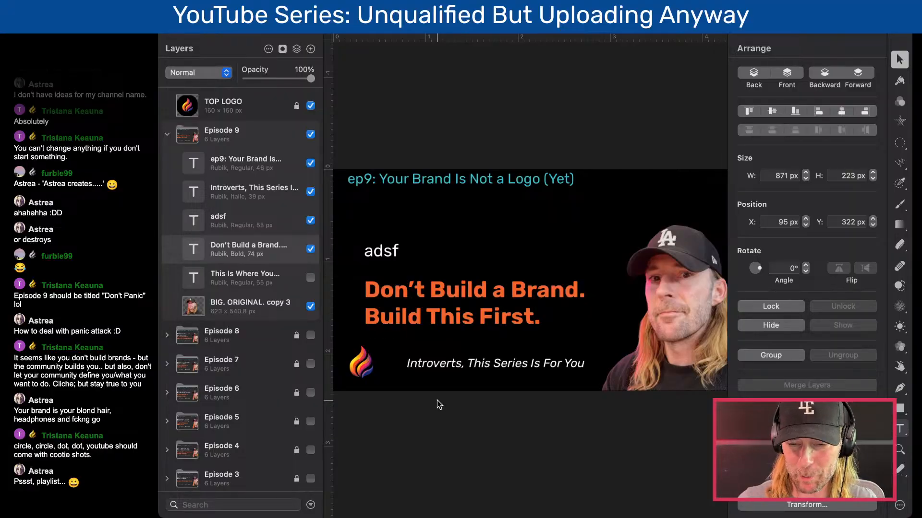
left_click(396, 254)
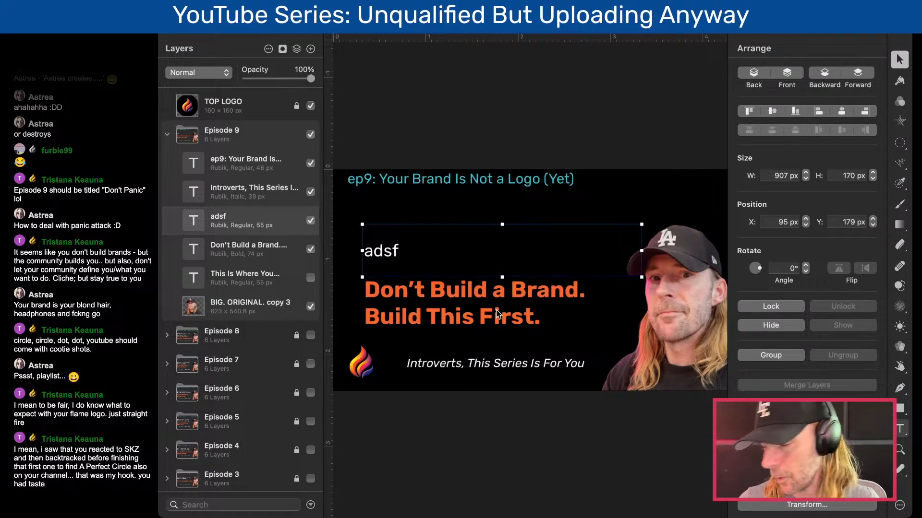
left_click(389, 257)
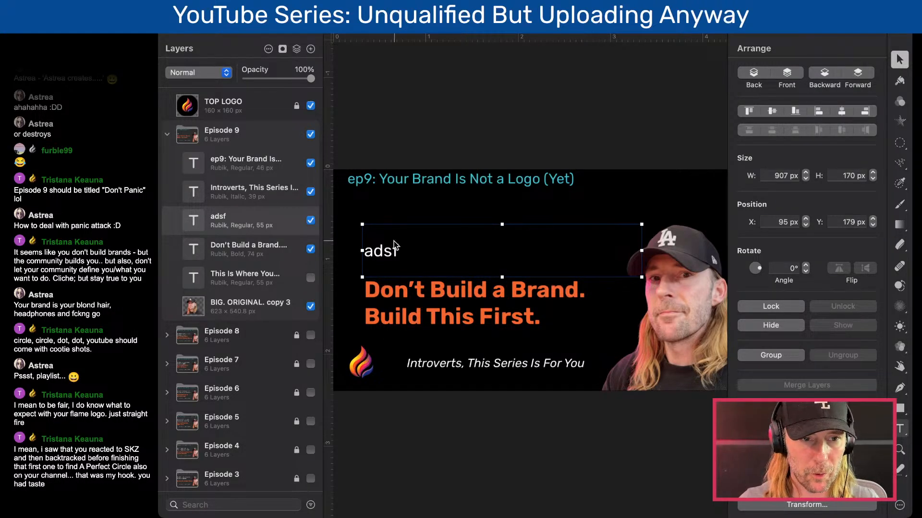
- Remove "Build This First" from the orange headline, keeping the closing period on its own second line
left_click(446, 322)
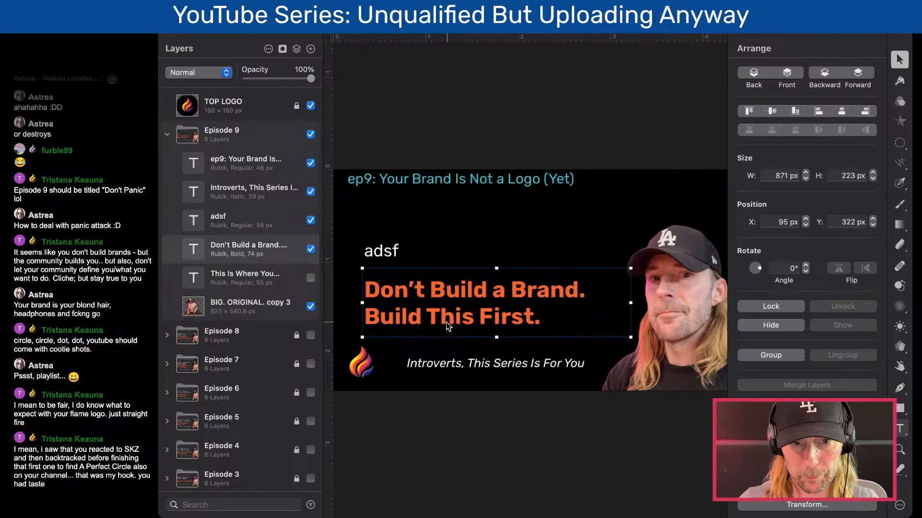
double_click(398, 315)
double_click(402, 319)
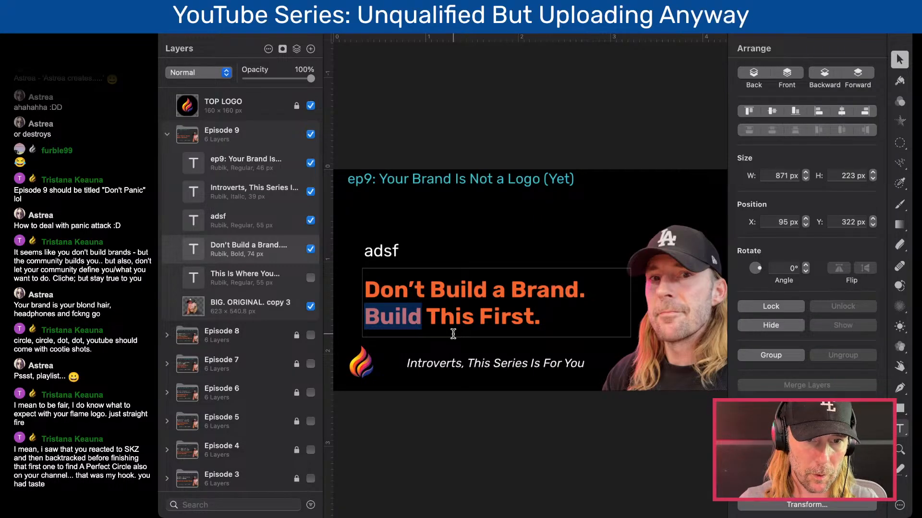
key("super+Tab")
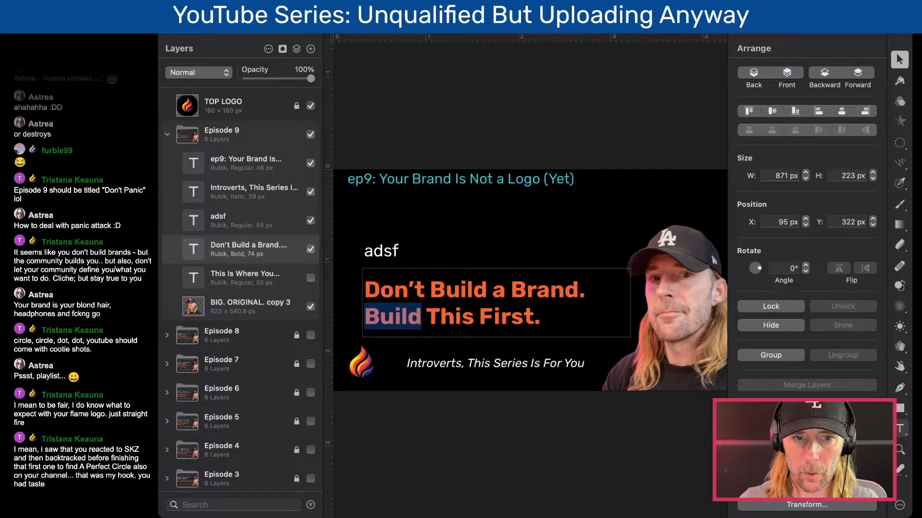
key("super+Tab")
left_click(442, 312)
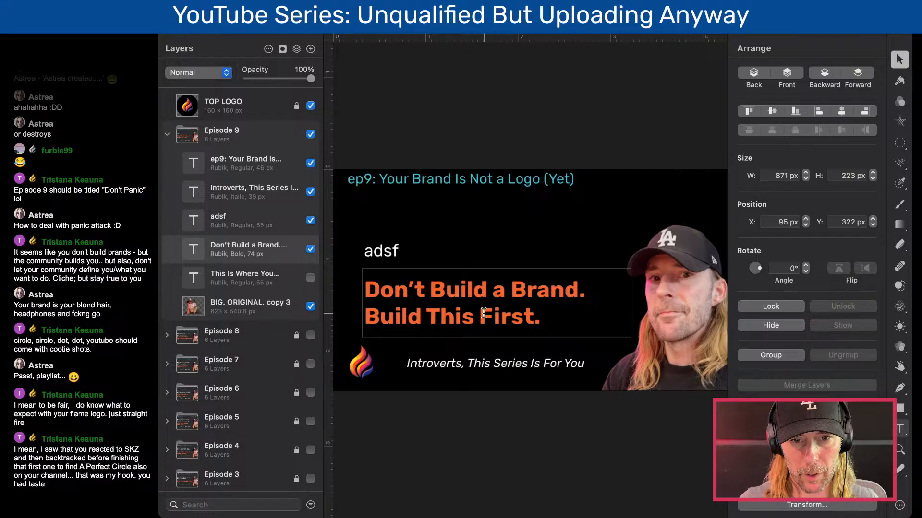
left_click_drag(534, 316, 361, 312)
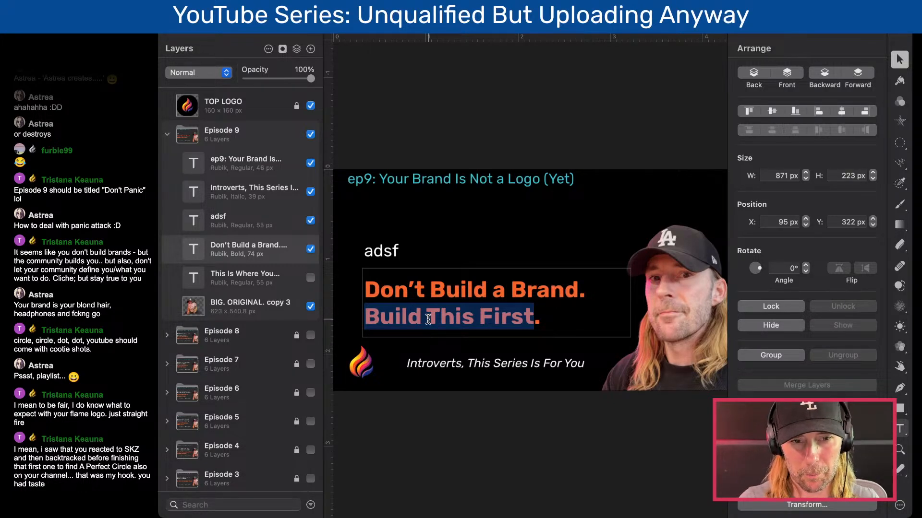
type("Be")
key("BackSpace")
key("BackSpace")
key("BackSpace")
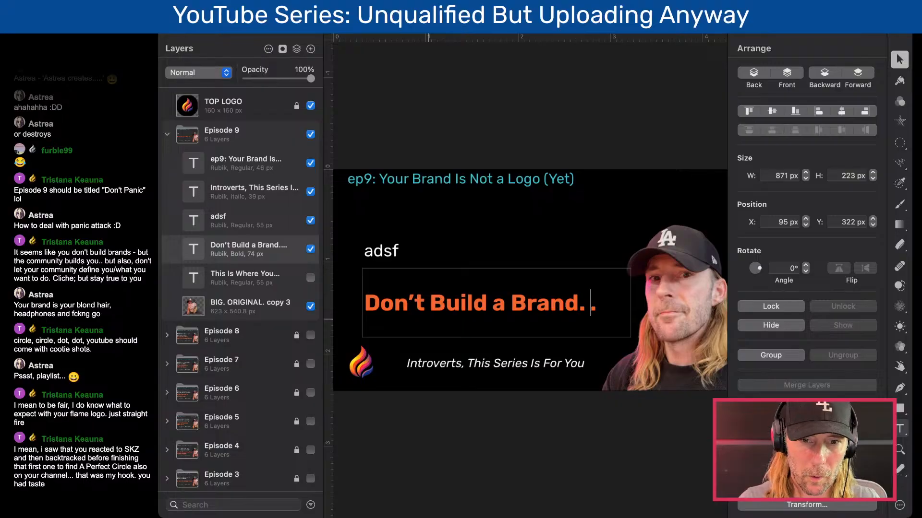
key("Return")
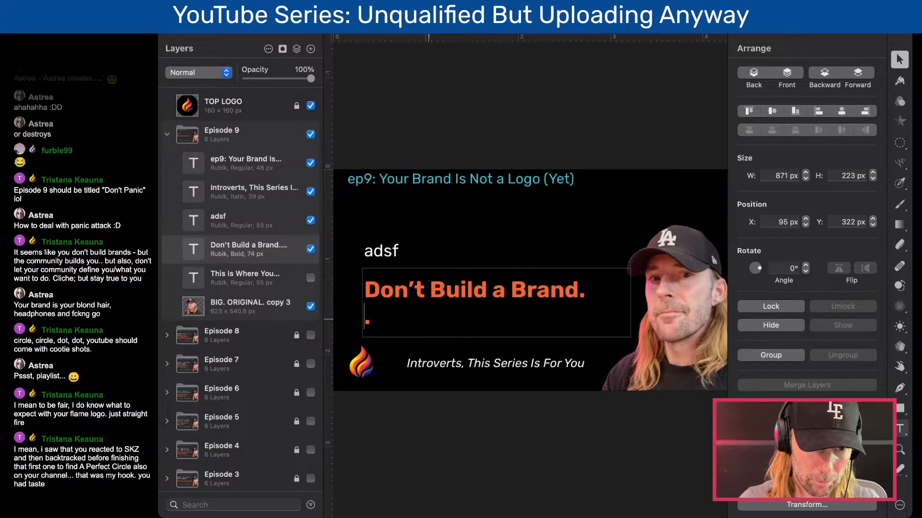
type("Be")
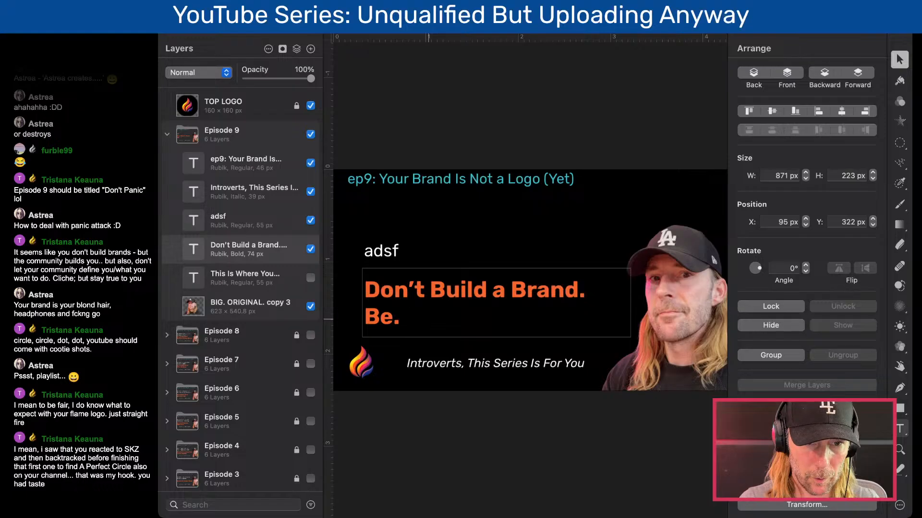
key("BackSpace")
key("BackSpace")
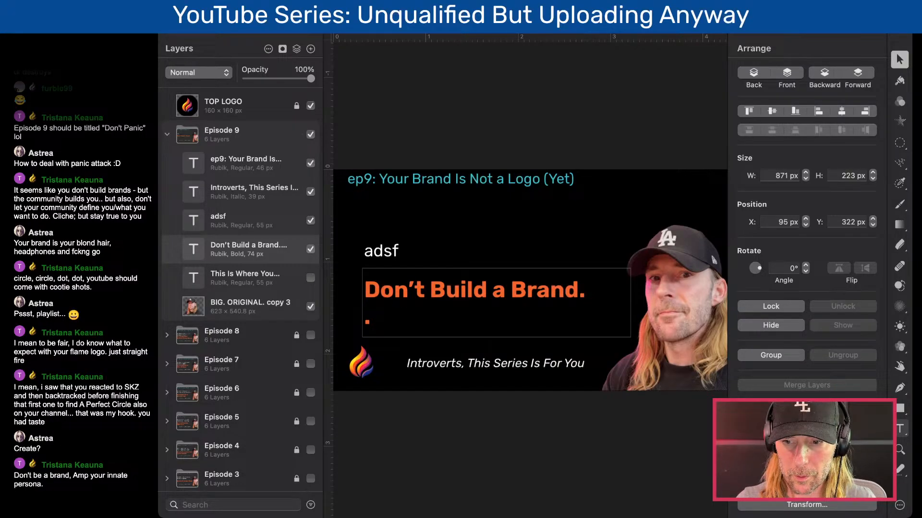
left_click(420, 287)
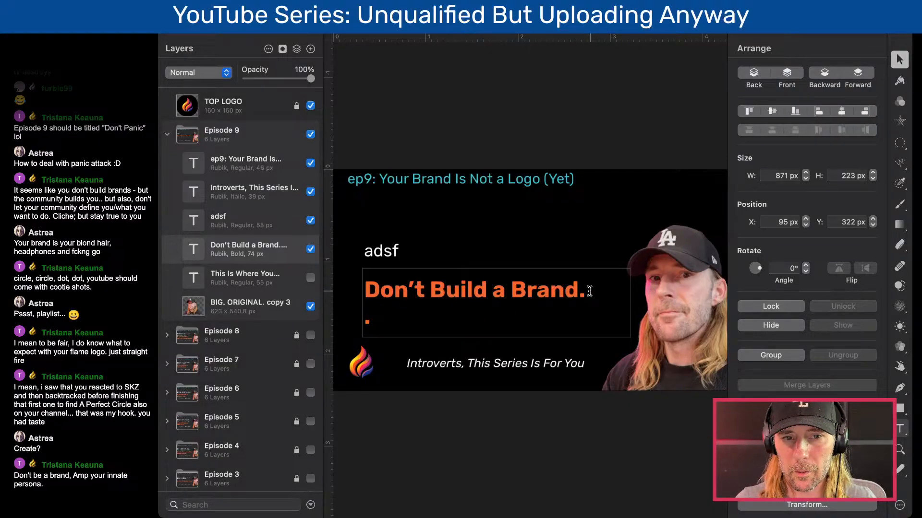
left_click_drag(430, 290, 575, 290)
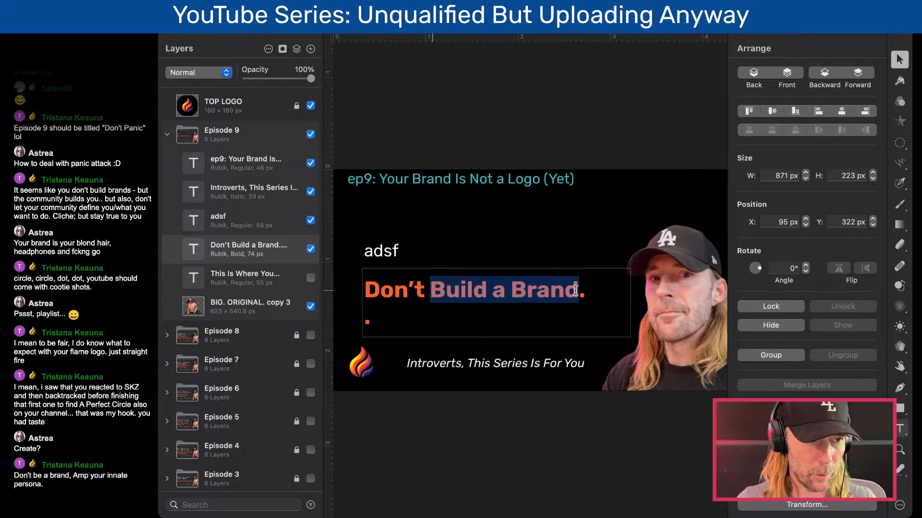
left_click_drag(577, 291, 511, 292)
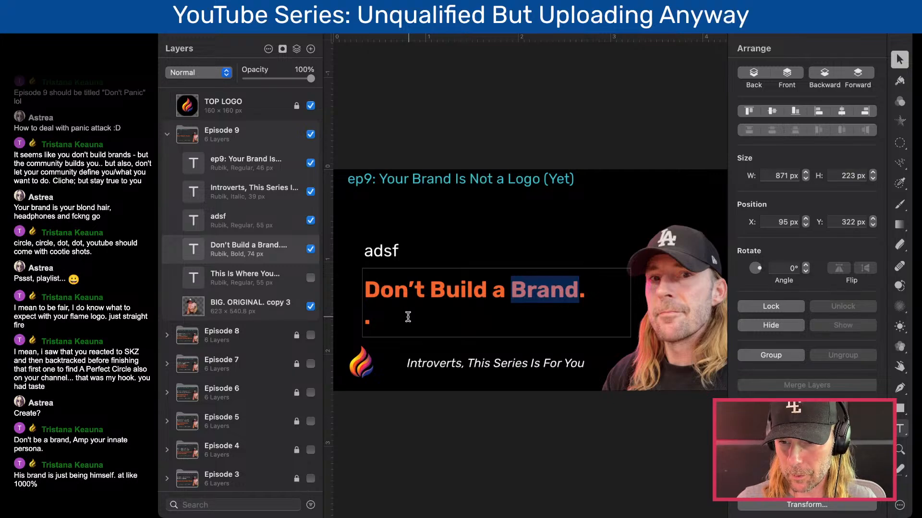
- Enter "Be The Brand" before the period on the orange headline's second line
left_click(374, 319)
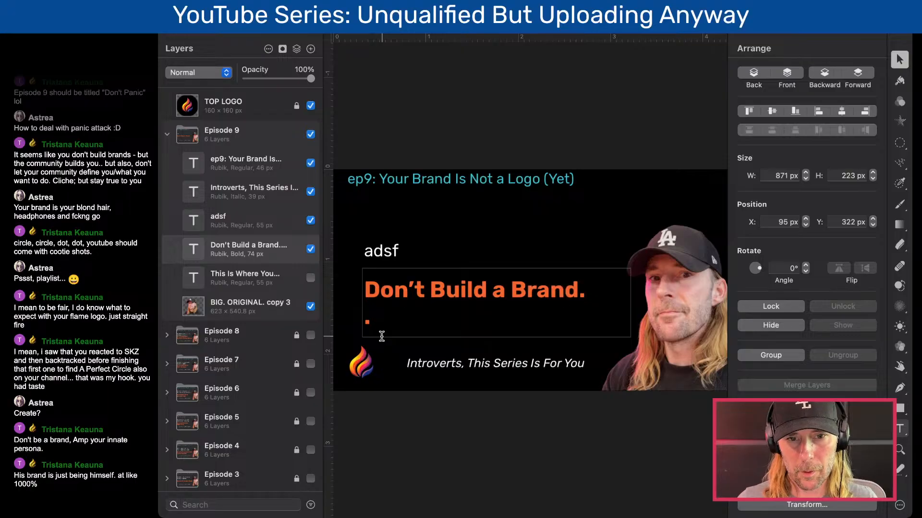
type("Be The ")
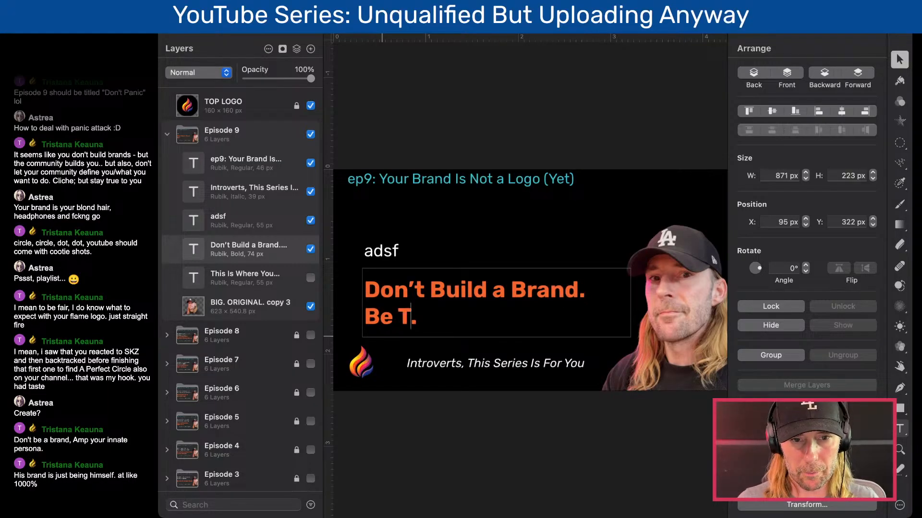
type("Bra")
key("BackSpace")
type("rand")
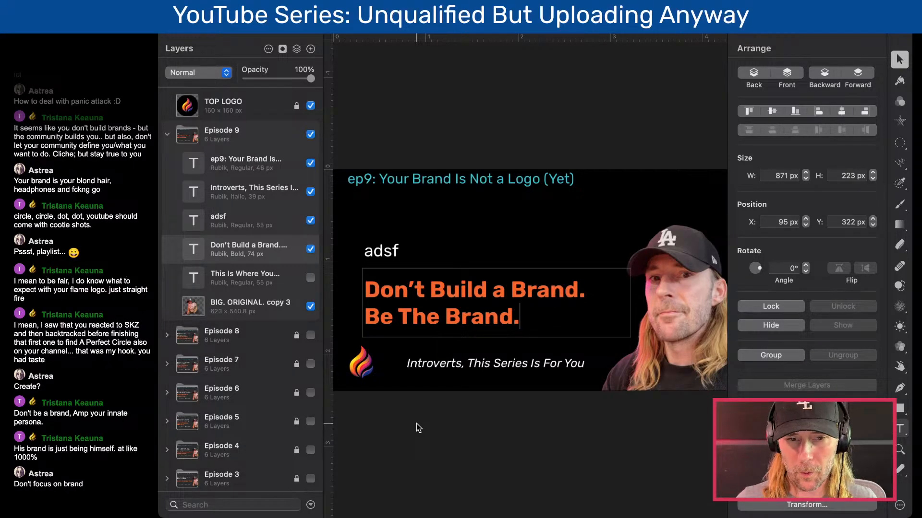
- Replace the placeholder text "adsf" above the orange headline with "I don't have a brand."
double_click(385, 254)
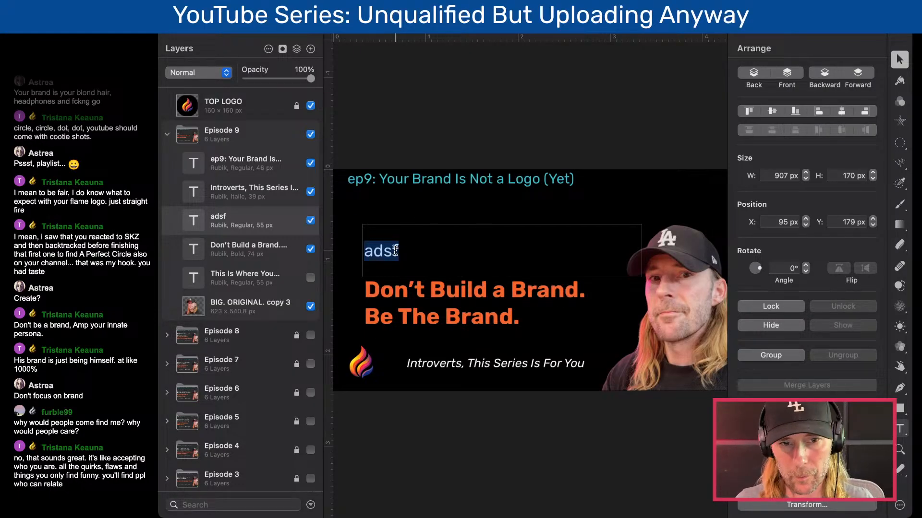
double_click(391, 251)
left_click(408, 251)
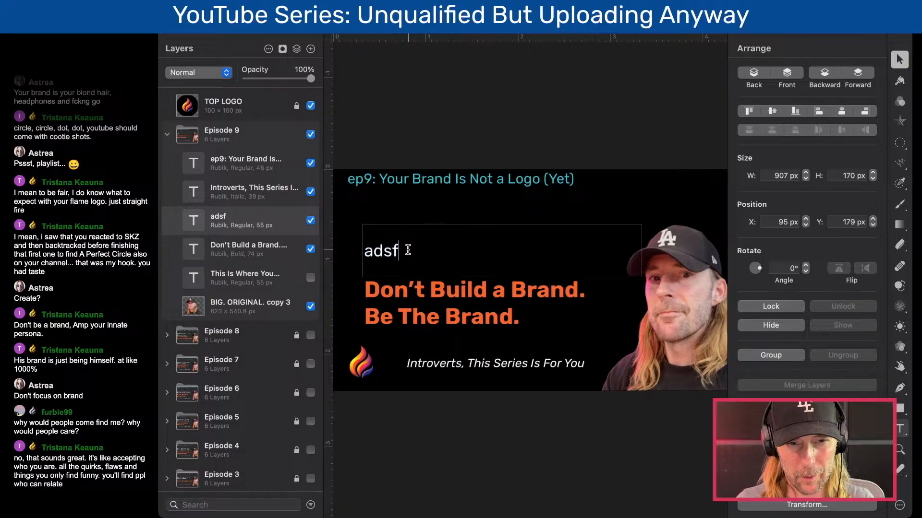
left_click_drag(408, 250, 353, 247)
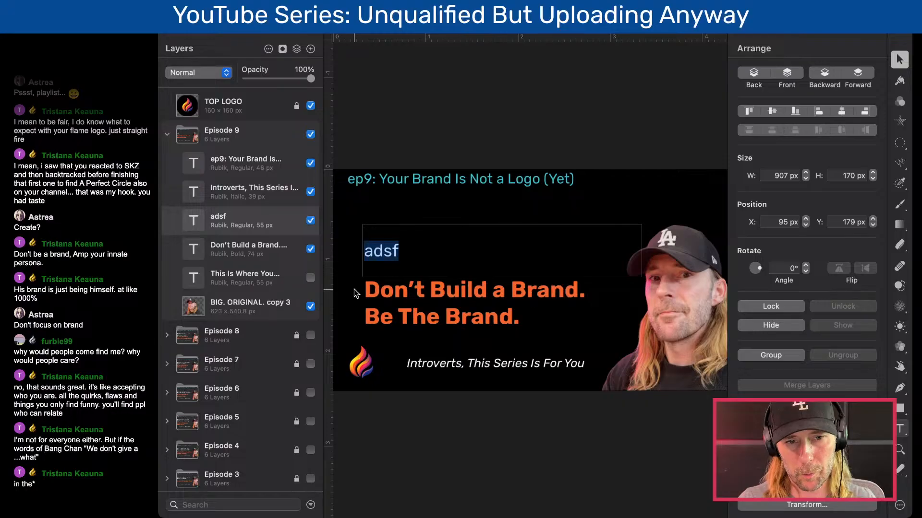
key("BackSpace")
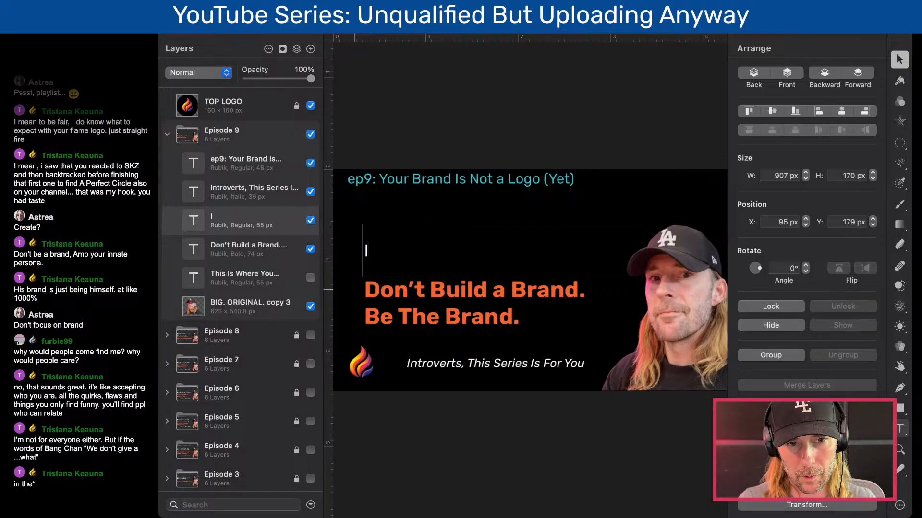
type("I do'")
key("BackSpace")
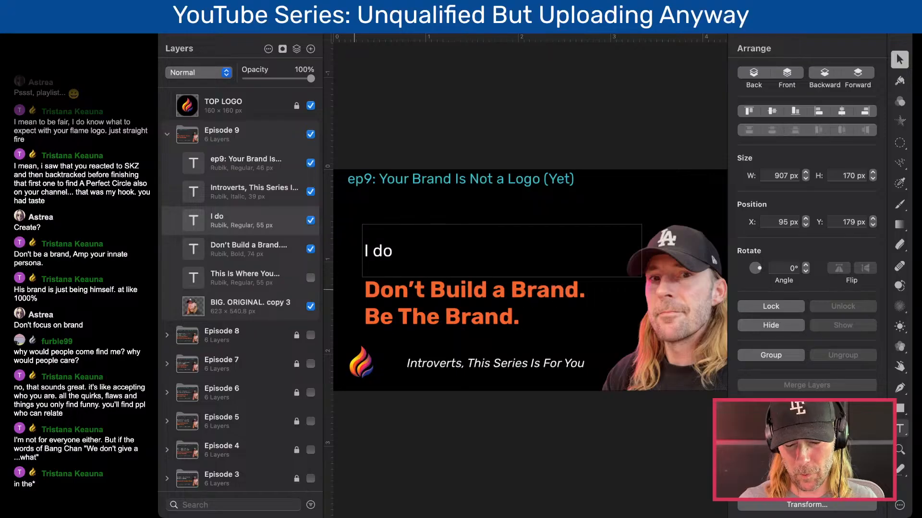
type("hav")
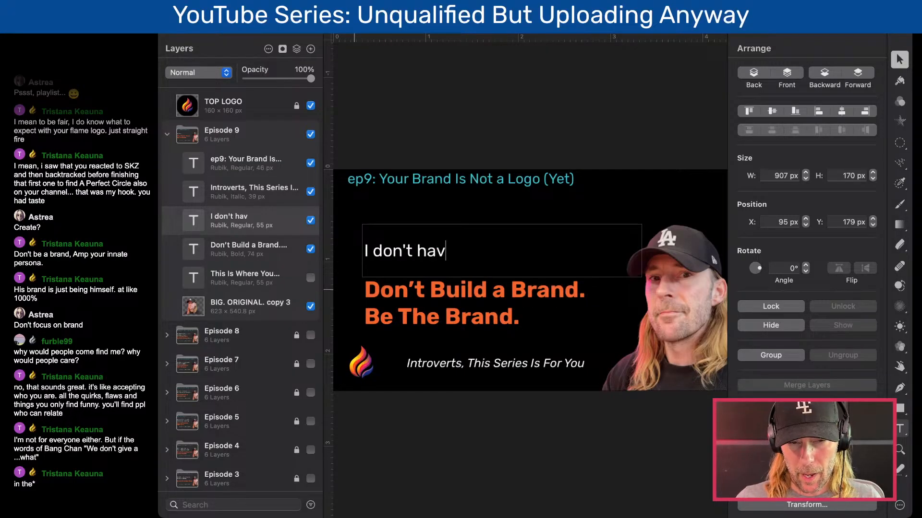
type("e a brand")
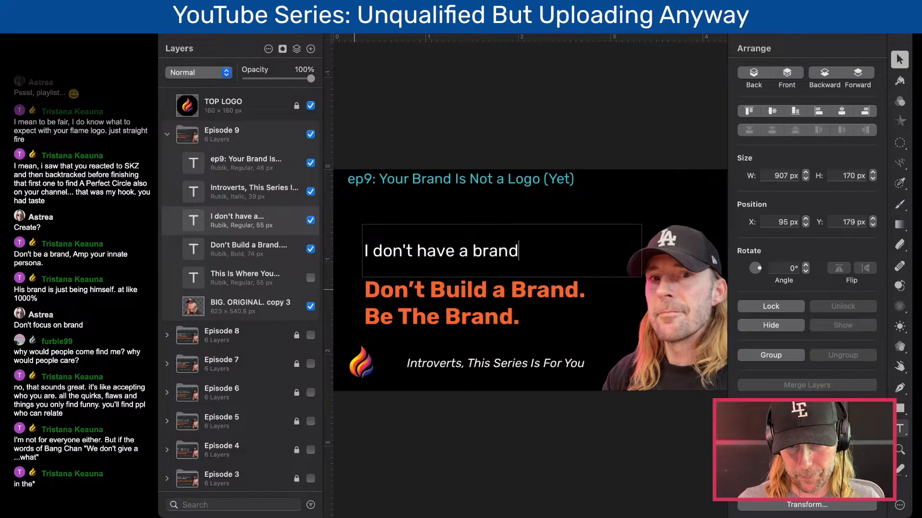
type(".")
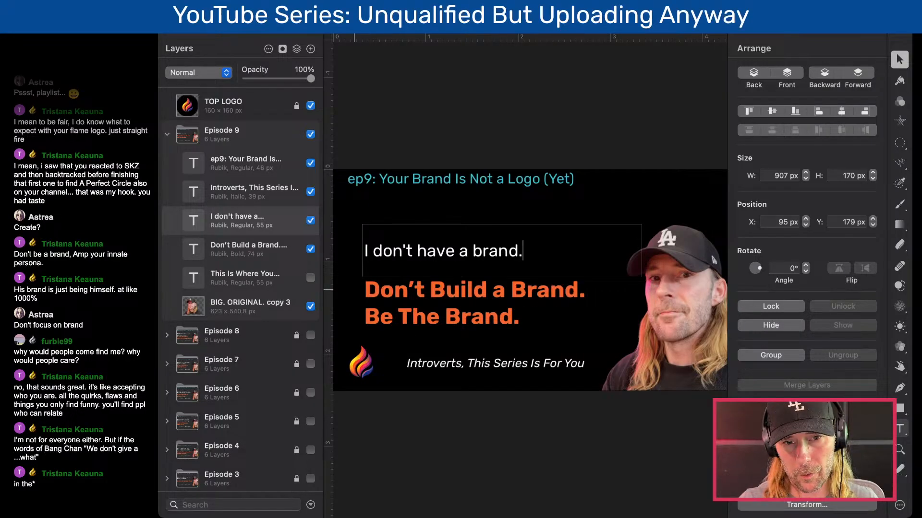
- Add a second line reading "I don't know how to build a brand." to the white text and finish editing it
key("Return")
type("I don't")
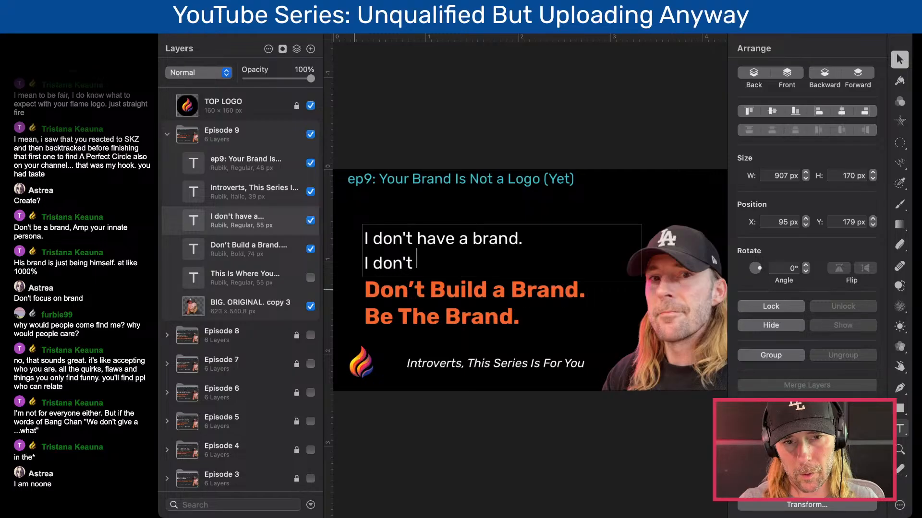
type("know how to")
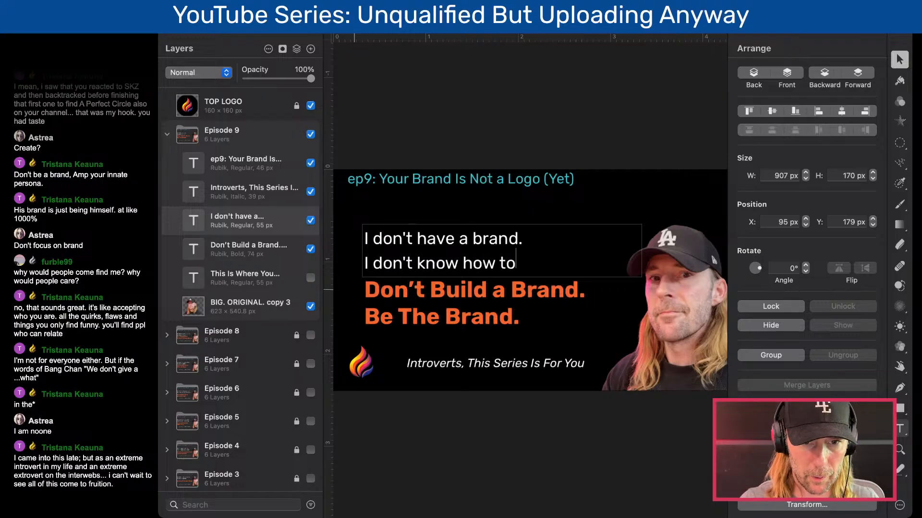
type(" build a brand")
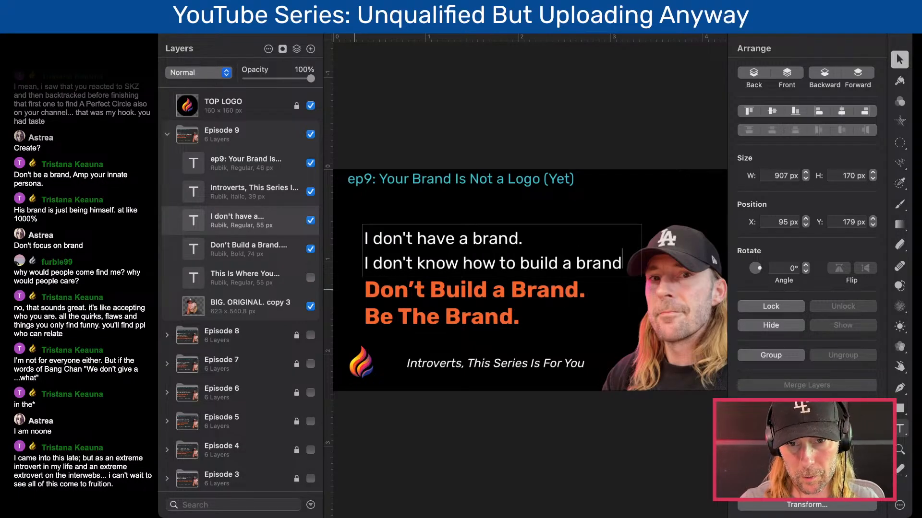
type(".")
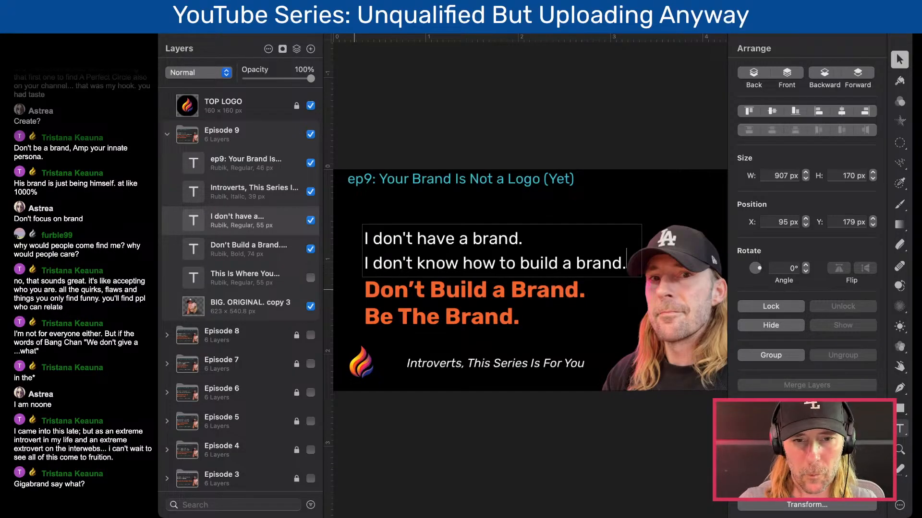
left_click(385, 139)
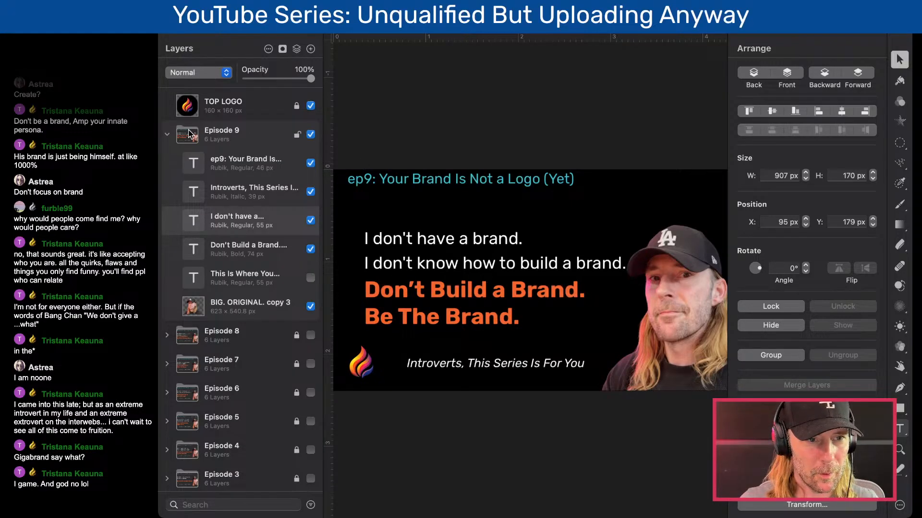
- Collapse the Episode 9 layer group and duplicate it
left_click(275, 140)
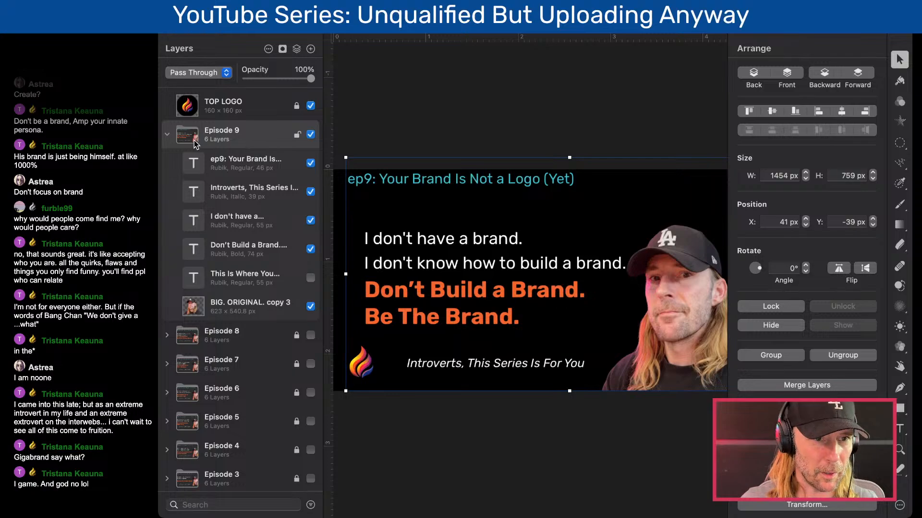
left_click(168, 134)
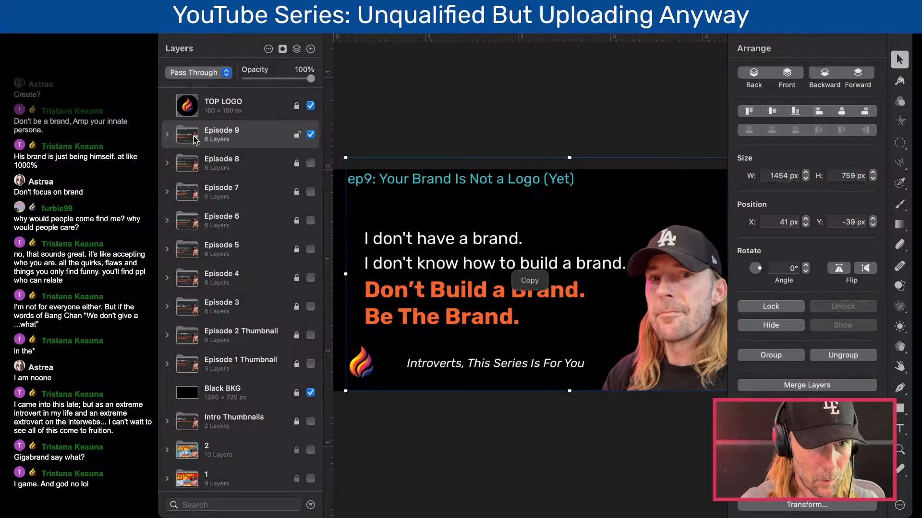
key("super+j")
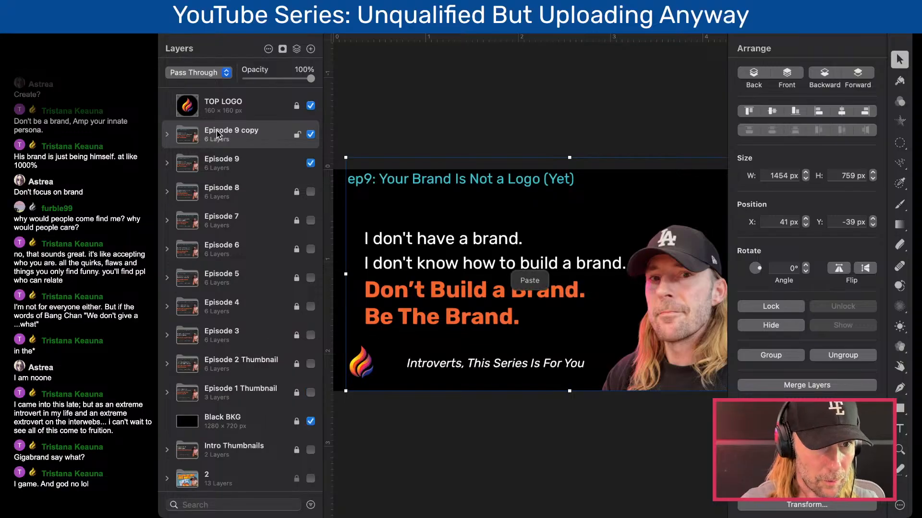
- Hide the original Episode 9 layer group, expand its copy and rename the copy "Episode 10"
left_click(310, 163)
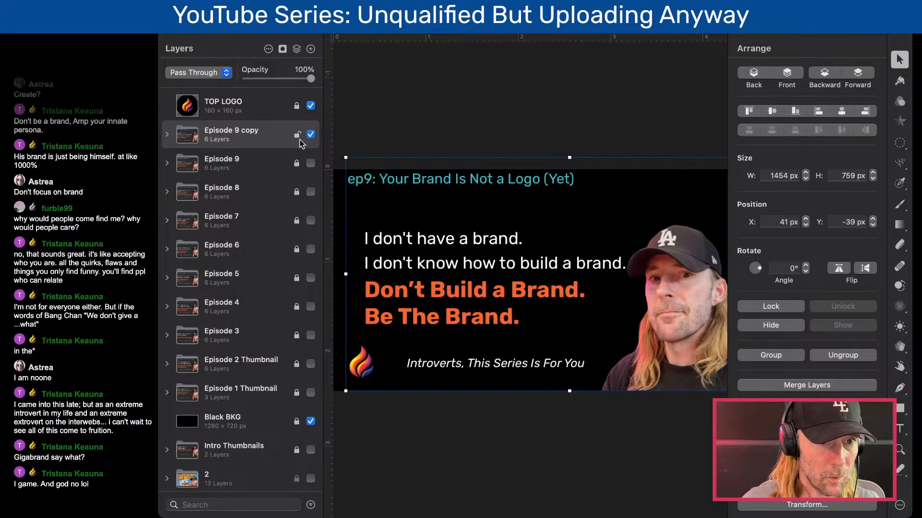
left_click(167, 135)
double_click(236, 135)
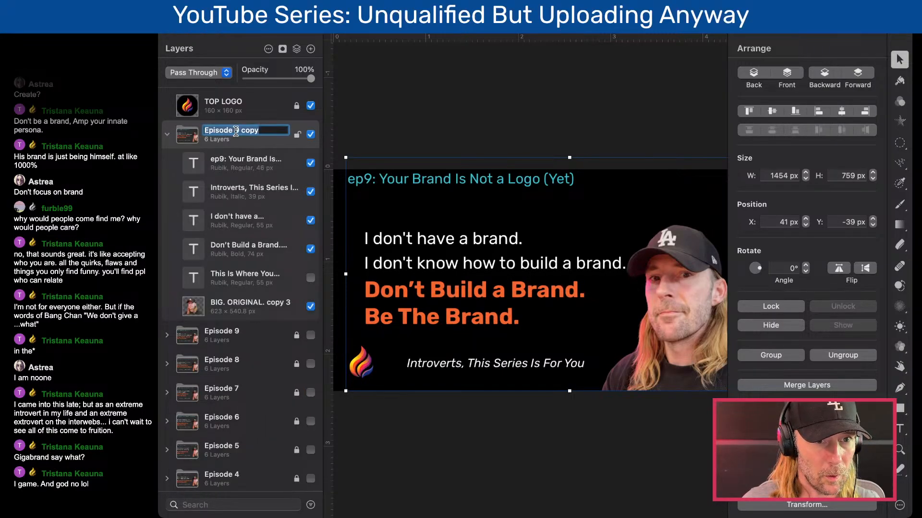
key("BackSpace")
type("10")
key("Return")
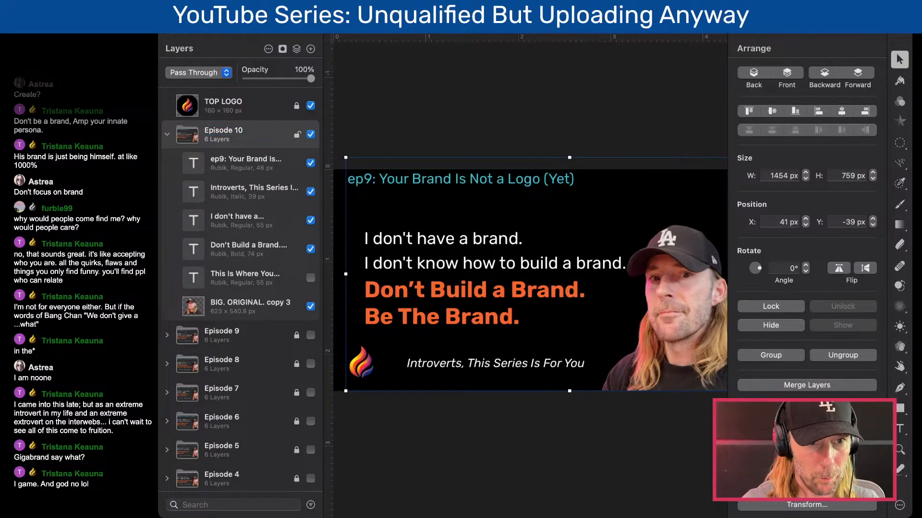
- Change the episode number in the teal title from "ep9" to "ep10"
left_click(584, 376)
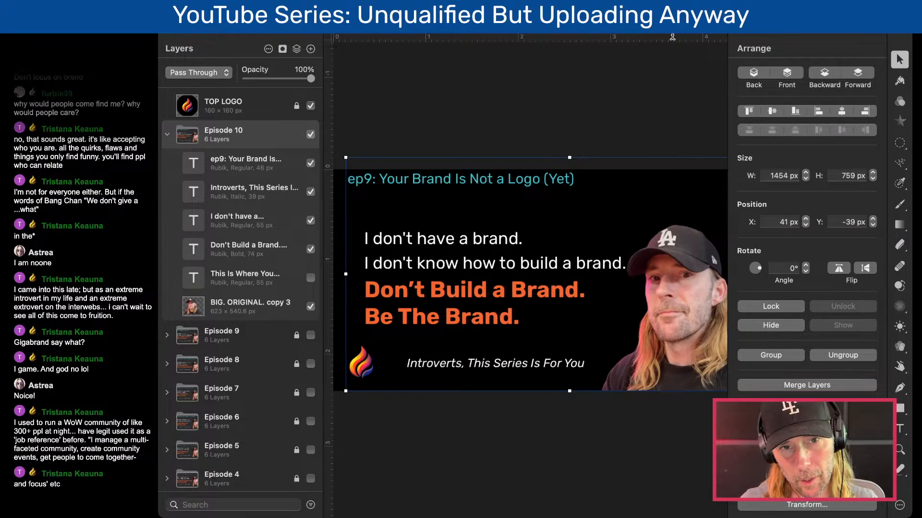
left_click(353, 74)
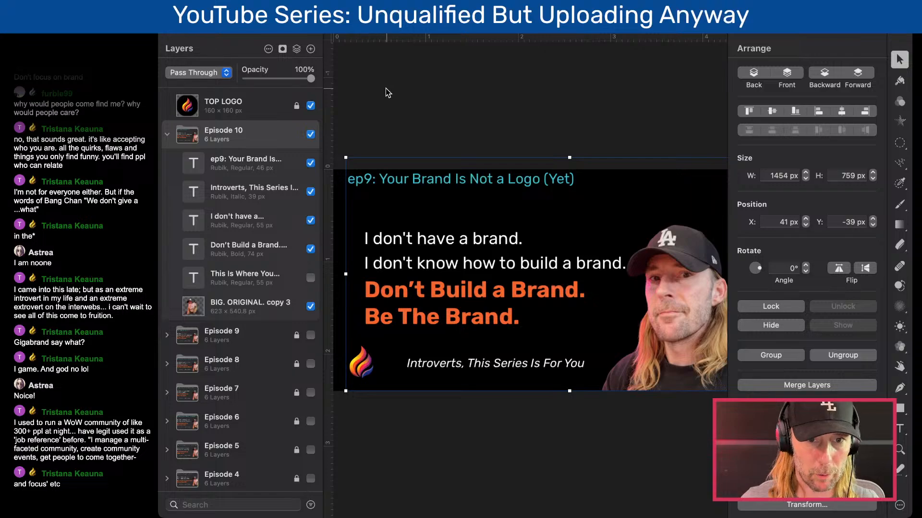
double_click(390, 179)
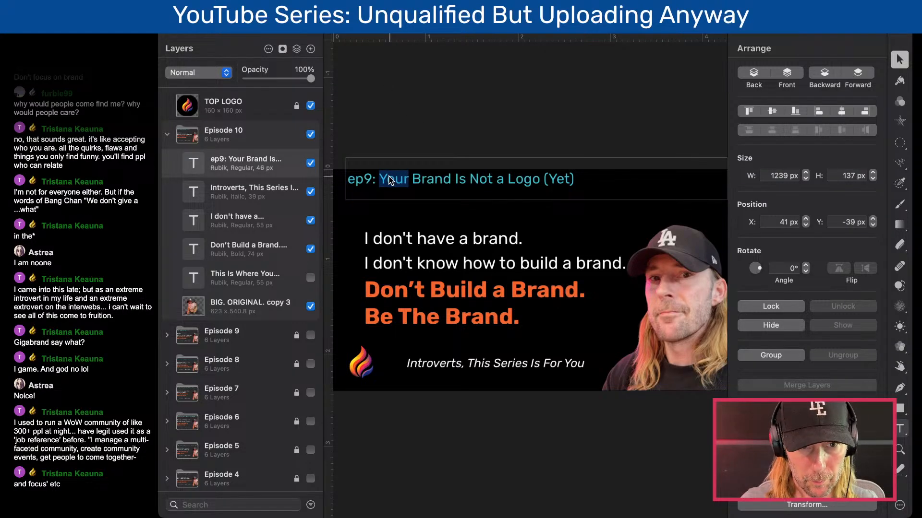
left_click(372, 179)
key("BackSpace")
type("10")
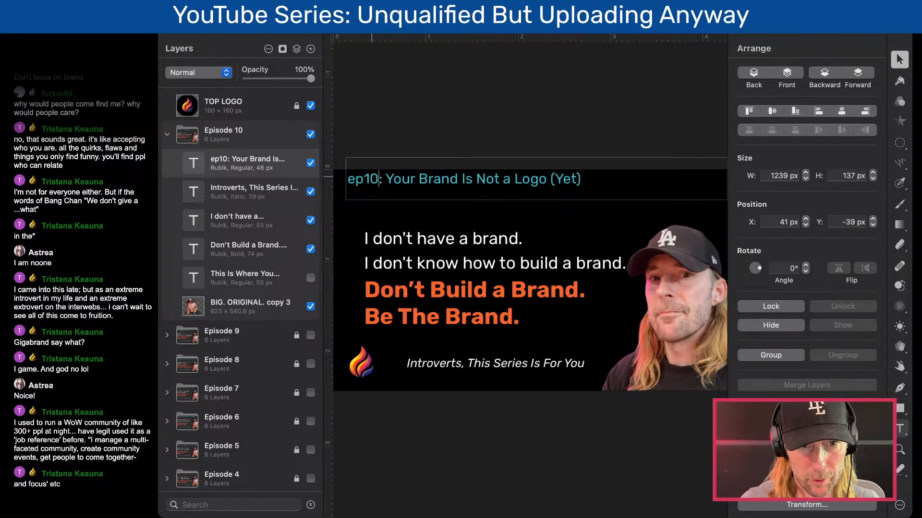
- Replace the title wording after "ep10:" with the copied text "The Stuff That'll Burn You Out (Trust Me)"
left_click_drag(386, 180, 486, 178)
key("super+Tab")
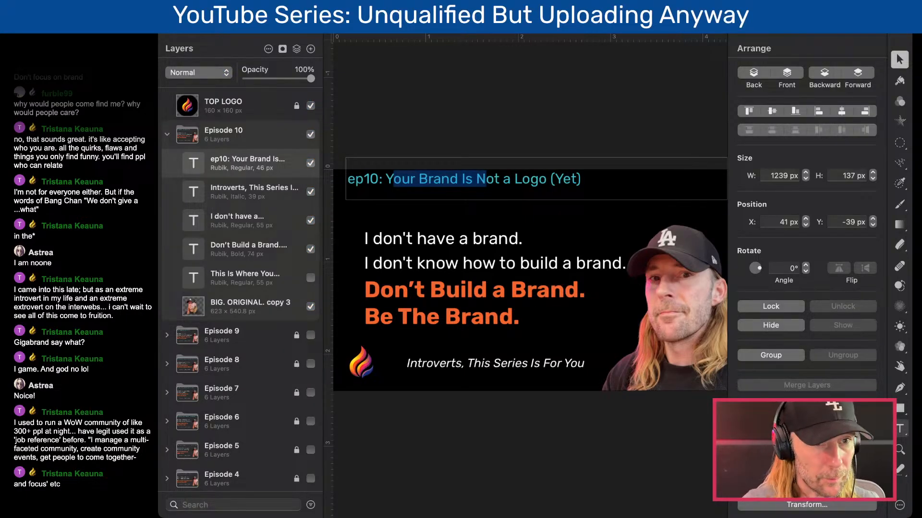
left_click(465, 179)
left_click_drag(386, 179, 633, 179)
type("The Stuff That’ll Burn You Out (Trust Me)")
left_click(423, 129)
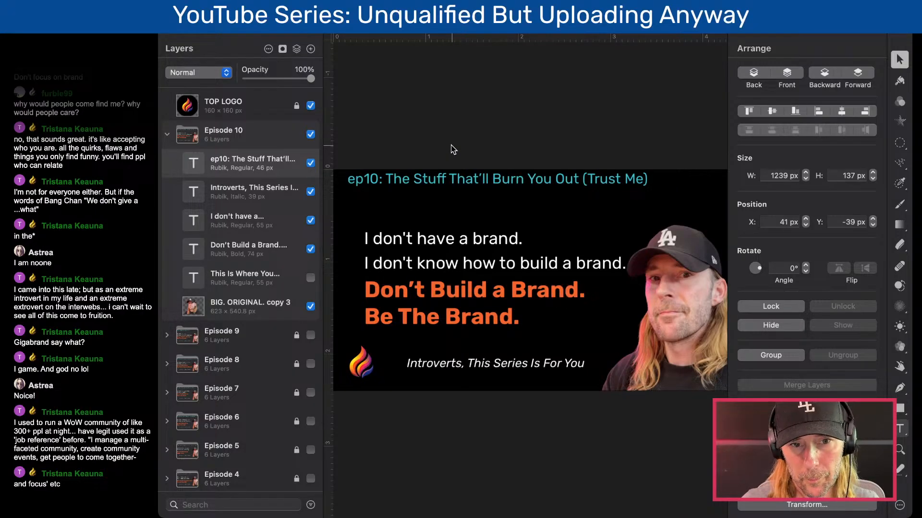
- Replace both the white text and the orange headline with the placeholder "asdf"
triple_click(463, 238)
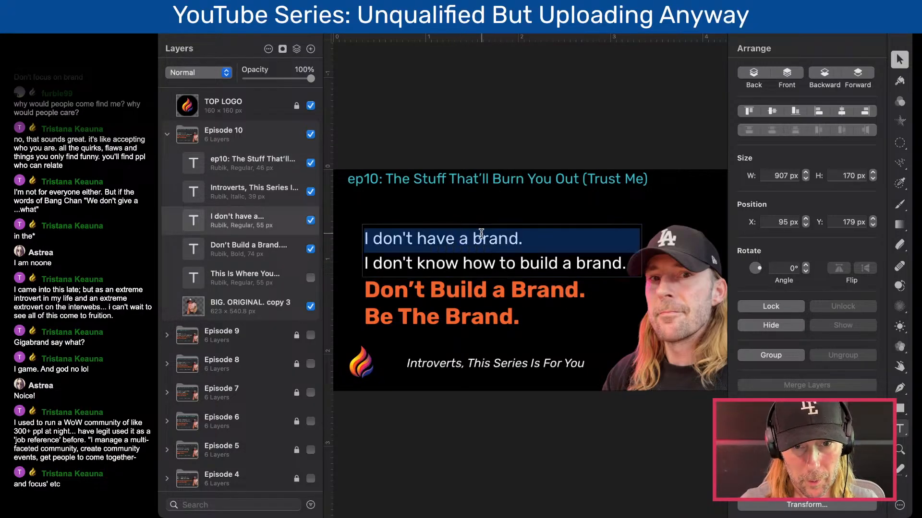
left_click(629, 266, "shift")
type("asdf")
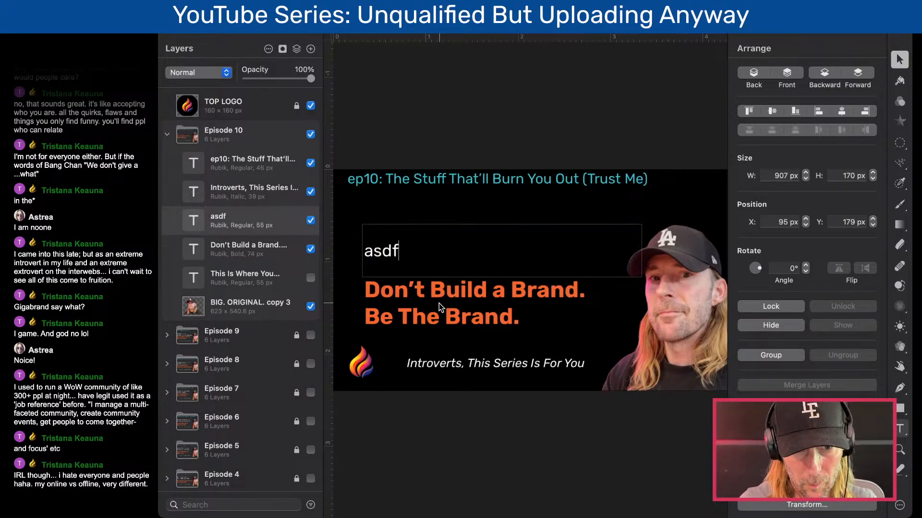
double_click(434, 301)
key("super+a")
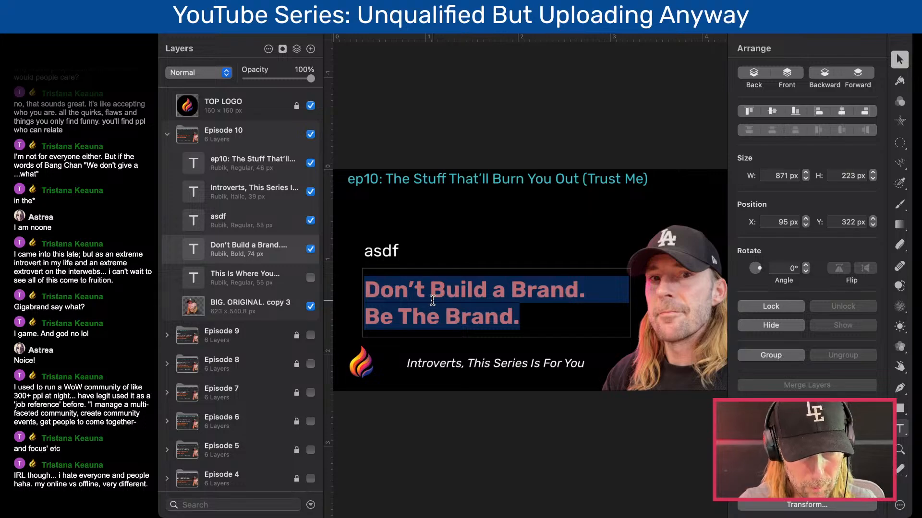
type("asdf")
key("Escape")
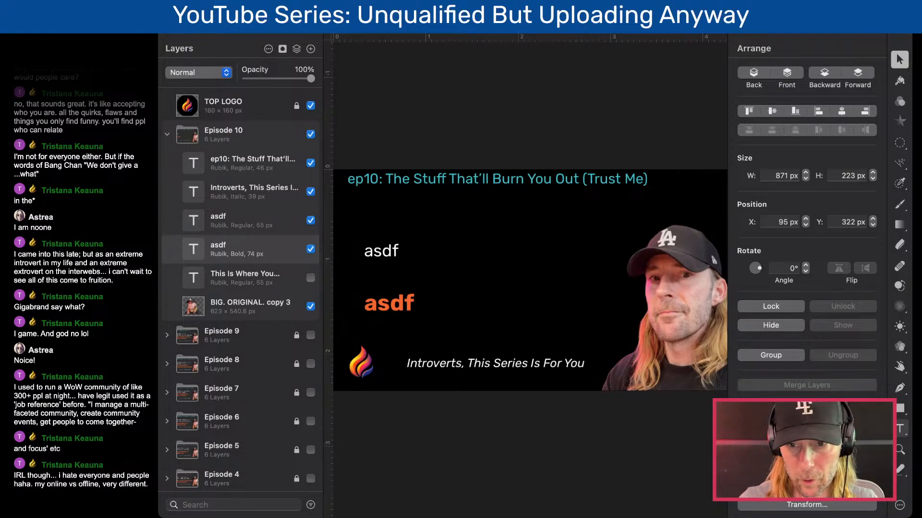
- Replace the white placeholder above the orange text with "I'm afraid of burning out."
key("super+Tab")
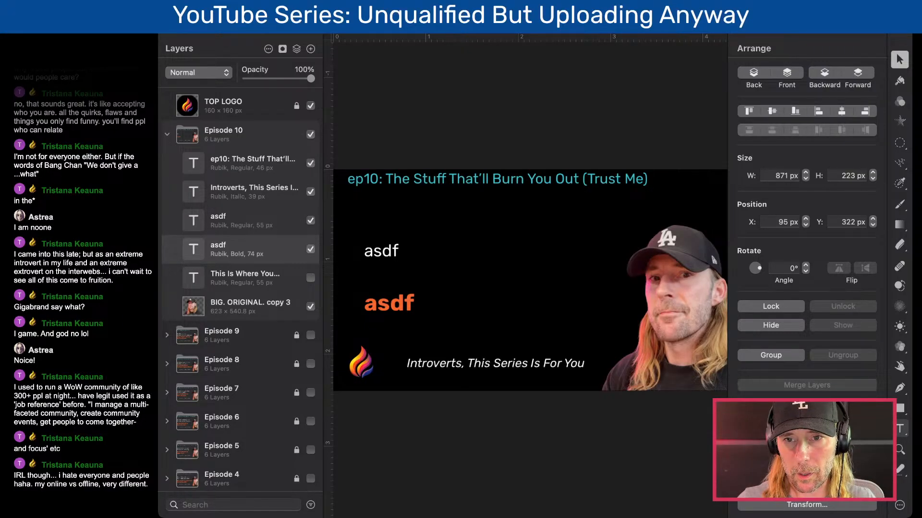
left_click(405, 79)
left_click(373, 245)
double_click(402, 262)
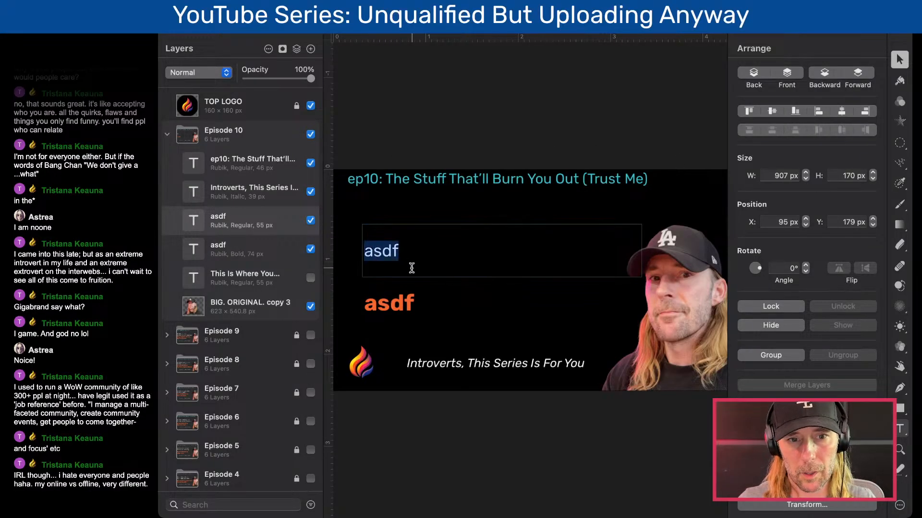
key("BackSpace")
type("I'm af")
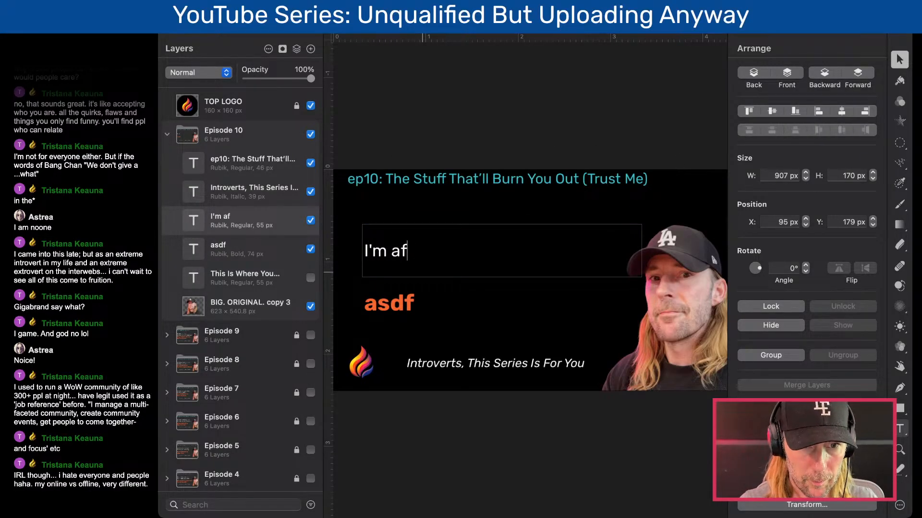
type("raid of burnout")
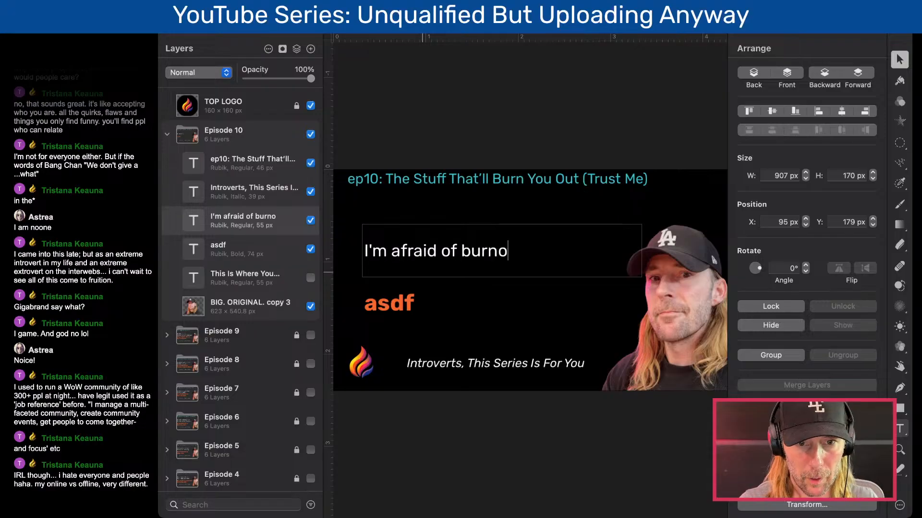
key("BackSpace")
key("BackSpace")
key("BackSpace")
type("ing out")
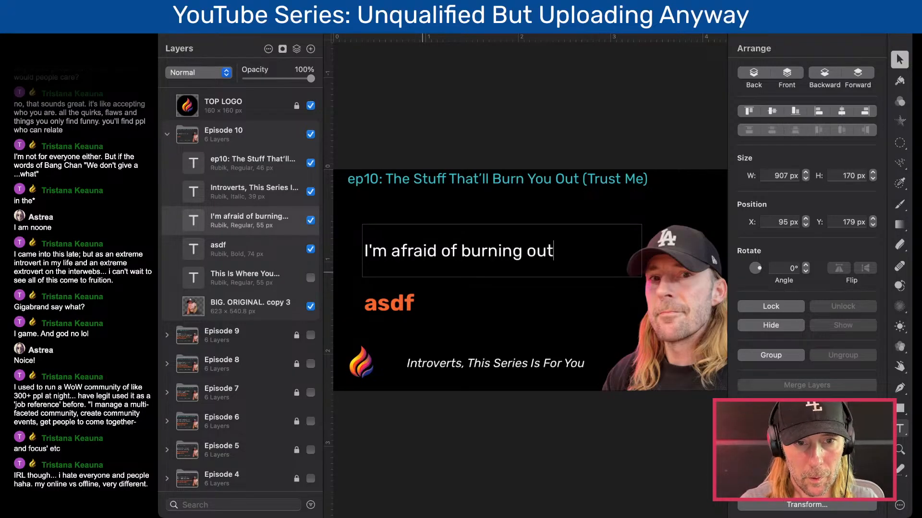
key("Return")
type(".")
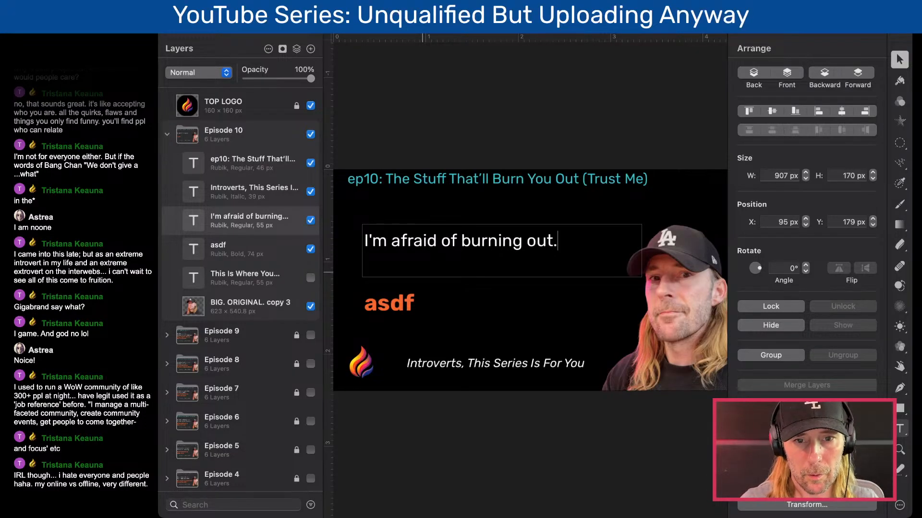
- Start a second line in the white text reading "I'm afraid of"
key("Return")
type("I'm afr")
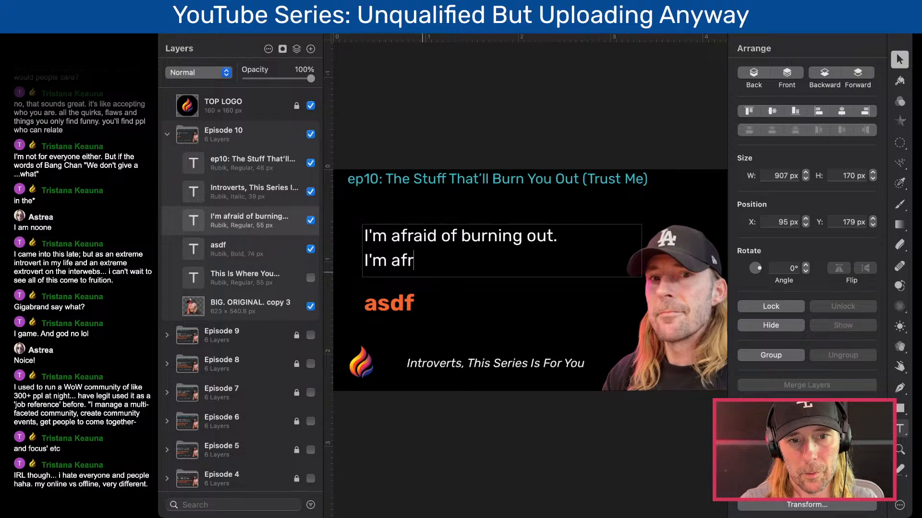
type("aid fo")
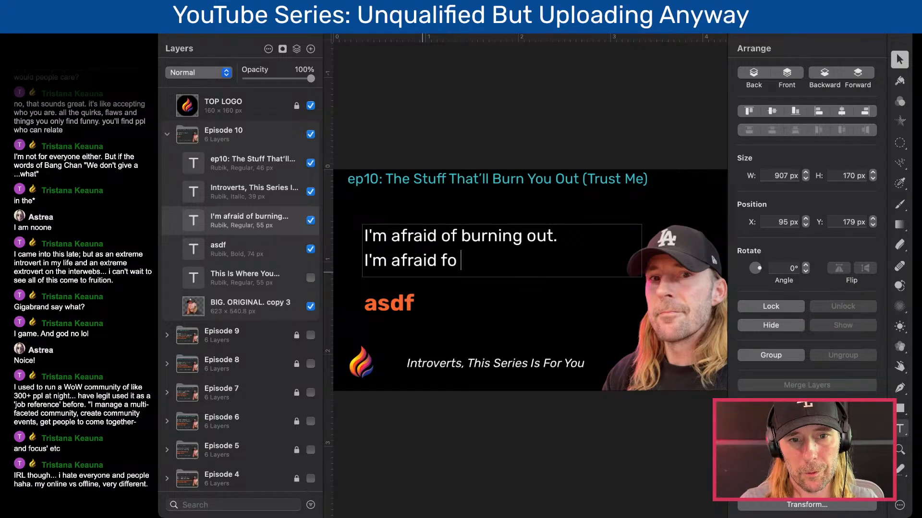
key("BackSpace")
key("BackSpace")
type("fo")
key("BackSpace")
key("BackSpace")
type("of")
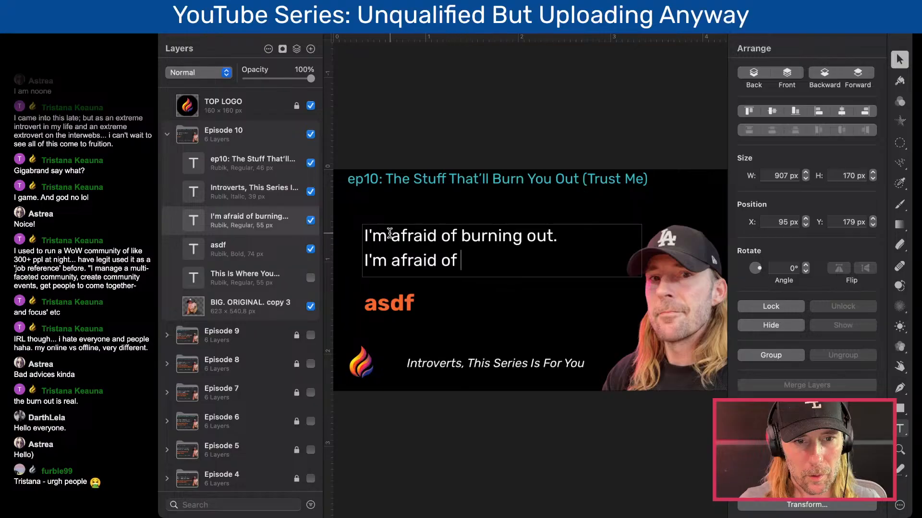
- Replace "afraid of" with "going to" in the first line of the white text
left_click_drag(461, 235, 391, 235)
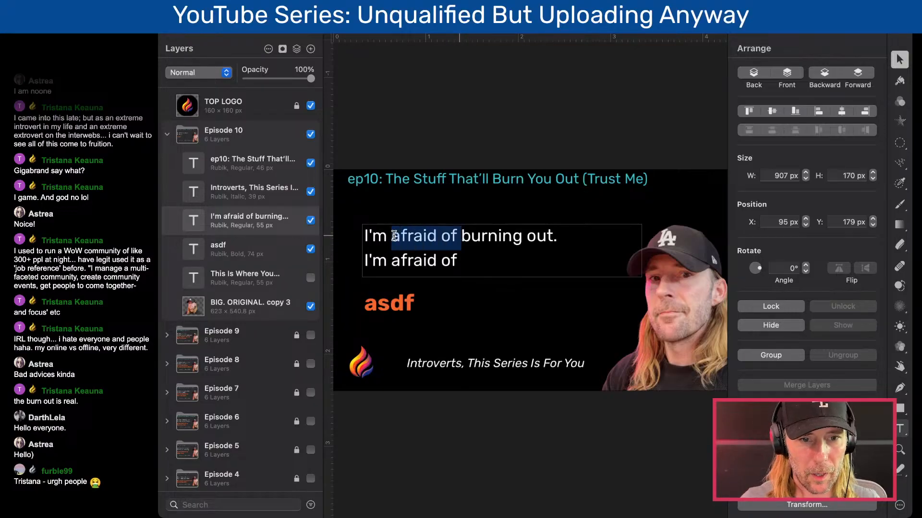
type("going ")
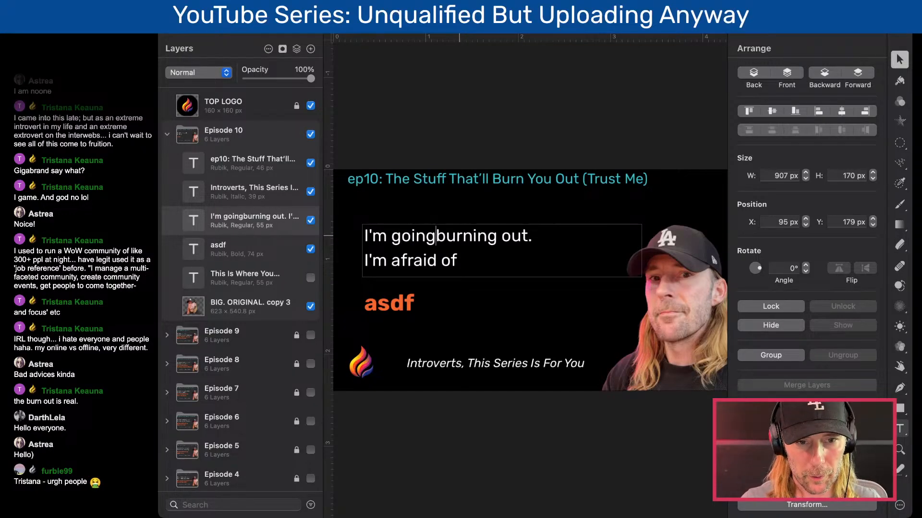
type("to")
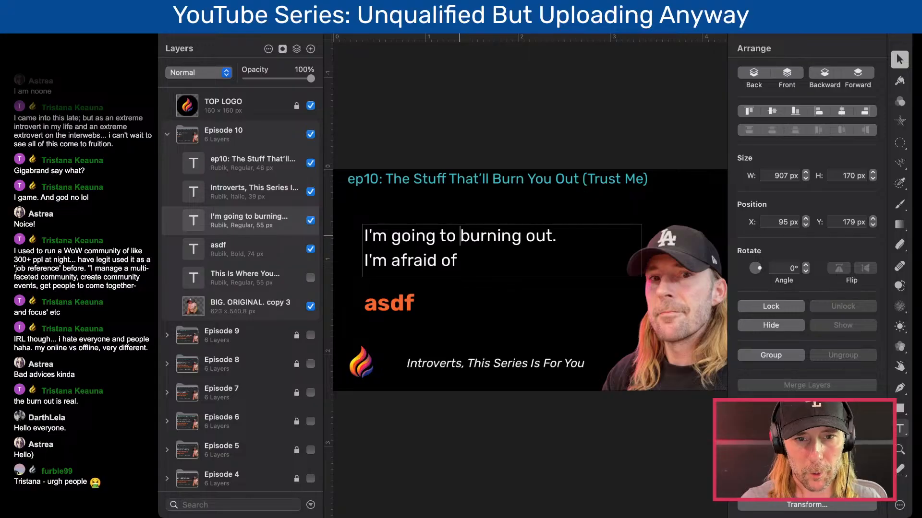
- Replace "afraid of" in the second white line with "going to fail."
left_click_drag(462, 260, 395, 260)
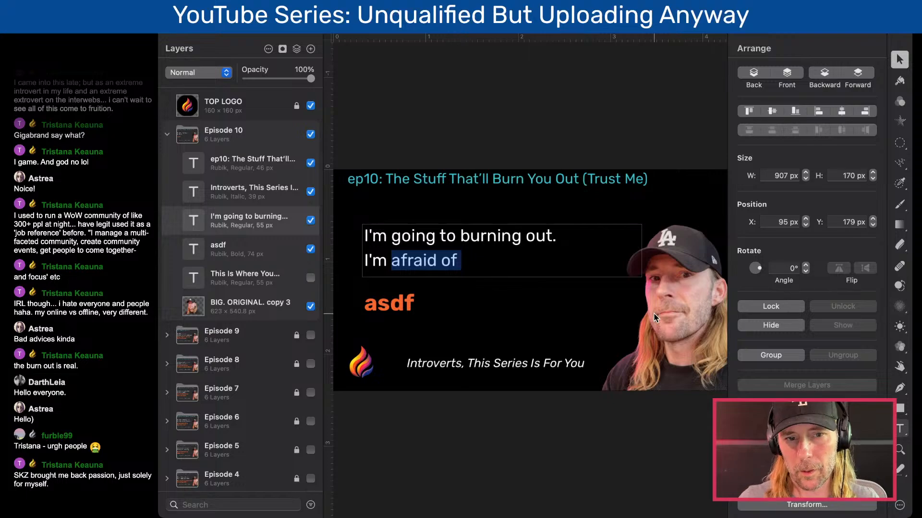
type("going fail")
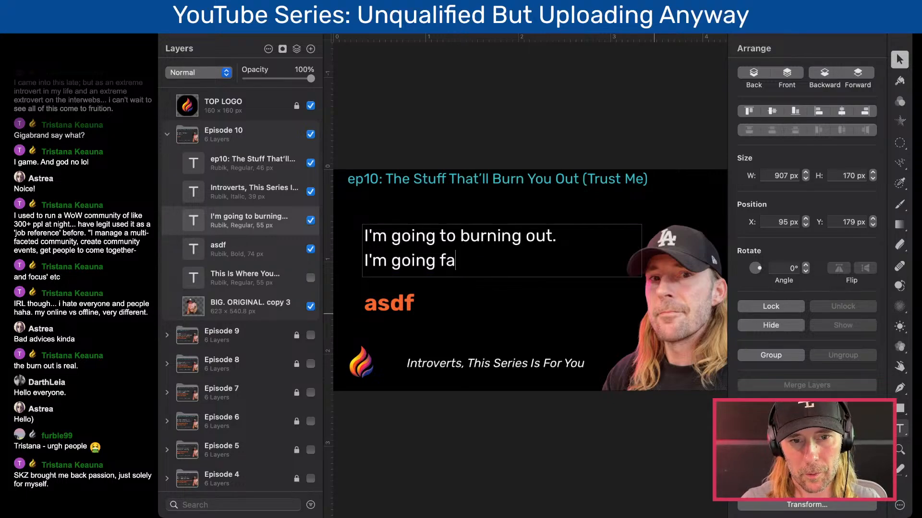
key("BackSpace")
key("BackSpace")
key("BackSpace")
key("BackSpace")
type("to fail.")
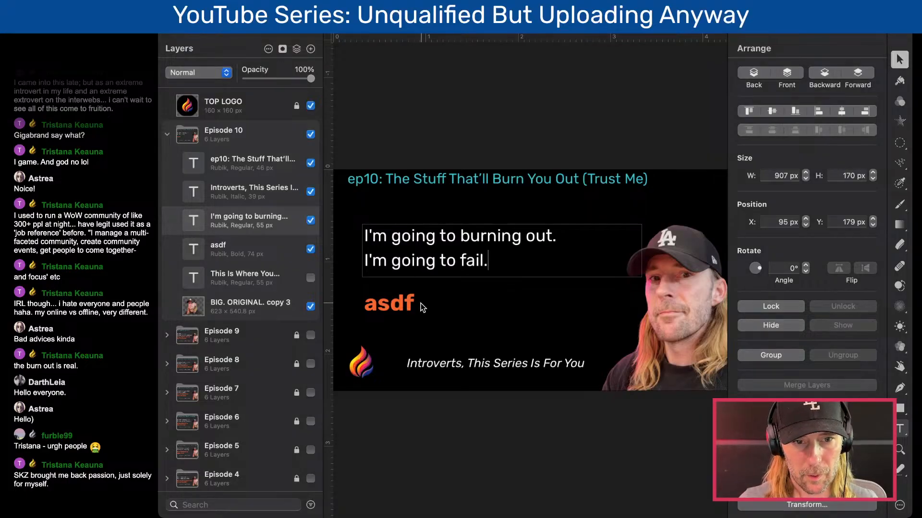
- Replace the orange placeholder with the copied headline "Please Don't Do These."
left_click(386, 300)
double_click(386, 298)
type("Please Don’t Do These.")
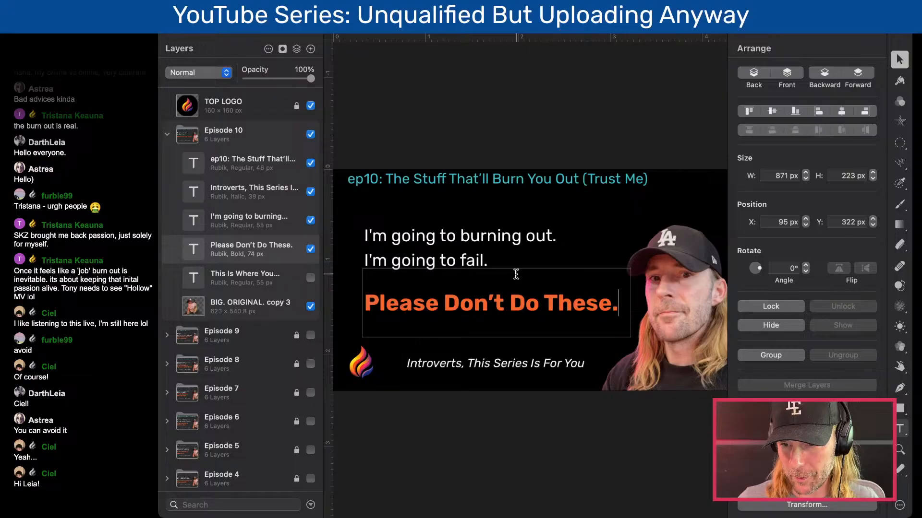
- Replace the orange headline with "How To Avoid Quitting"
triple_click(389, 295)
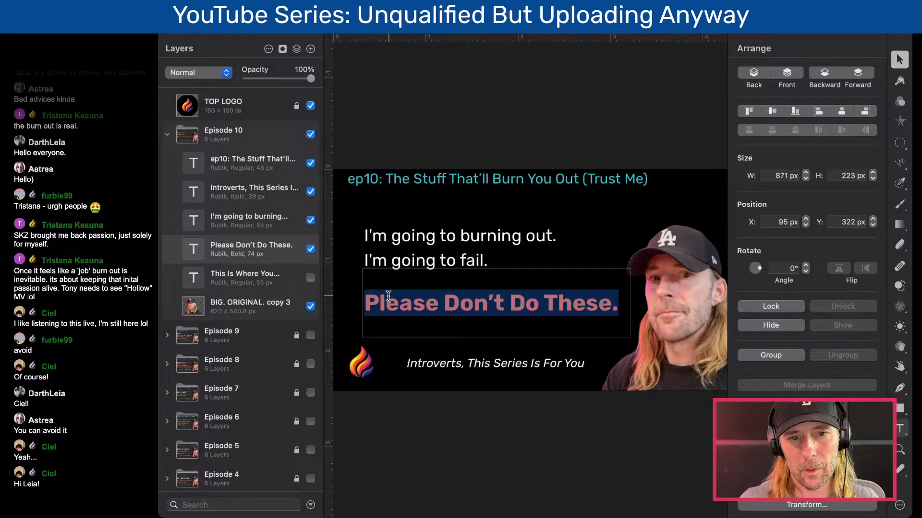
type("How To a")
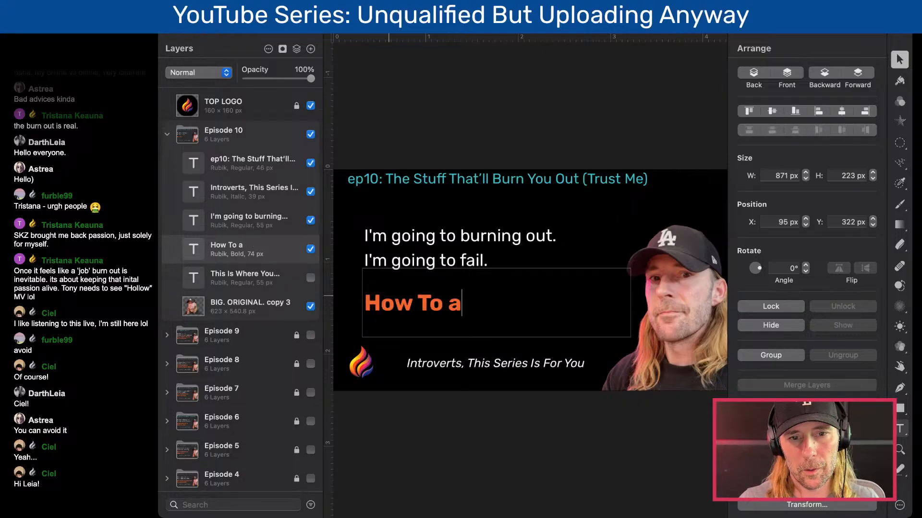
key("BackSpace")
type("Avoid")
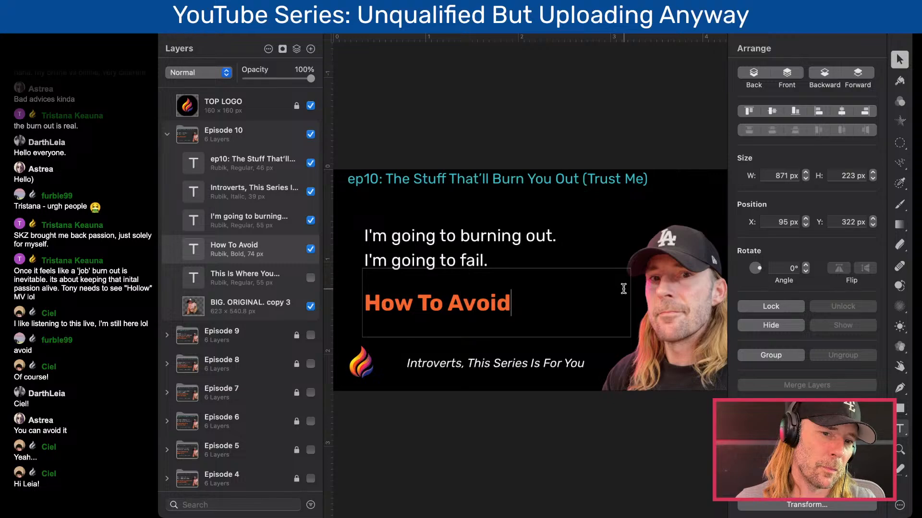
double_click(490, 301)
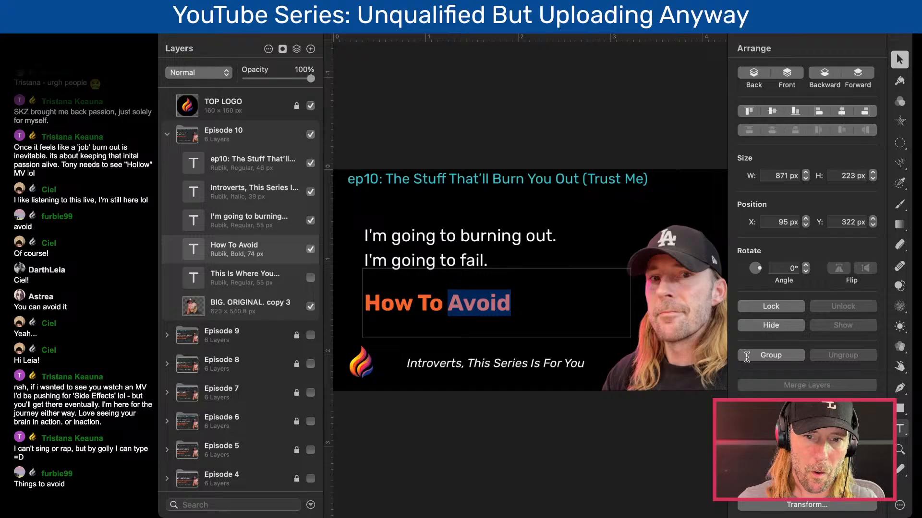
left_click(426, 298)
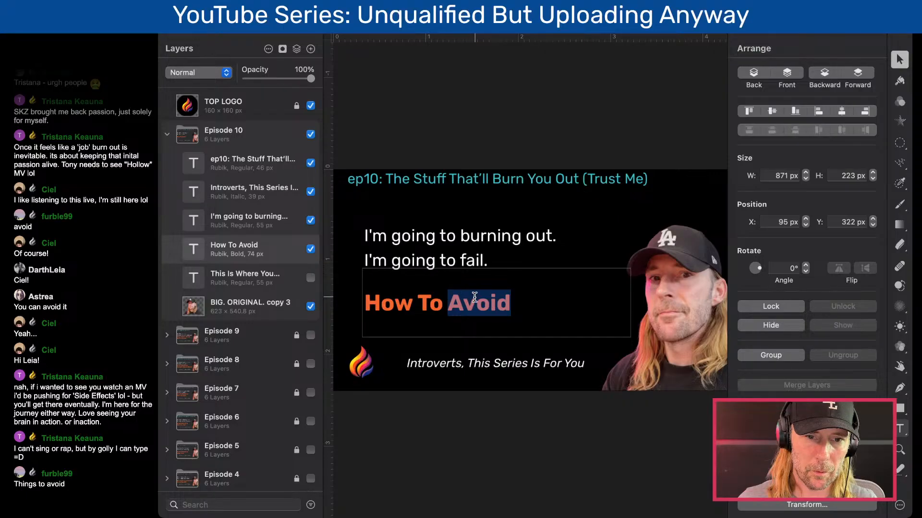
left_click(511, 306)
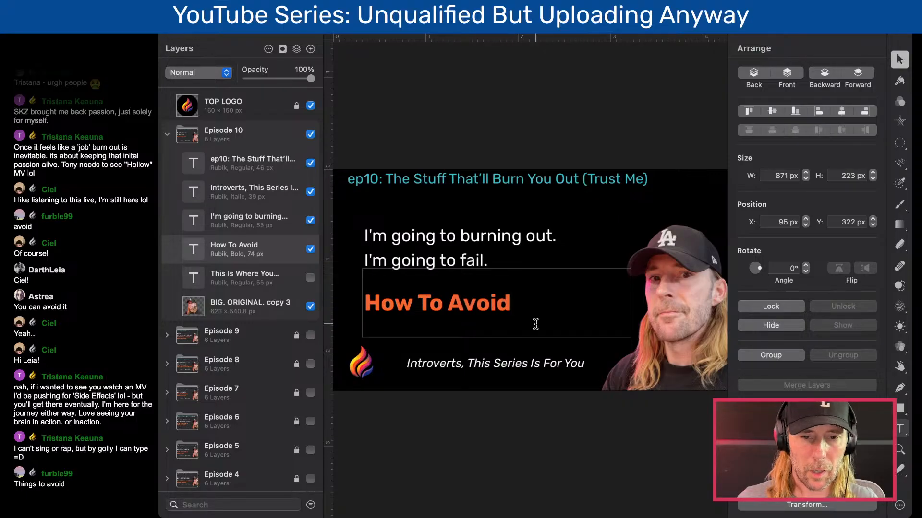
type("Quitting")
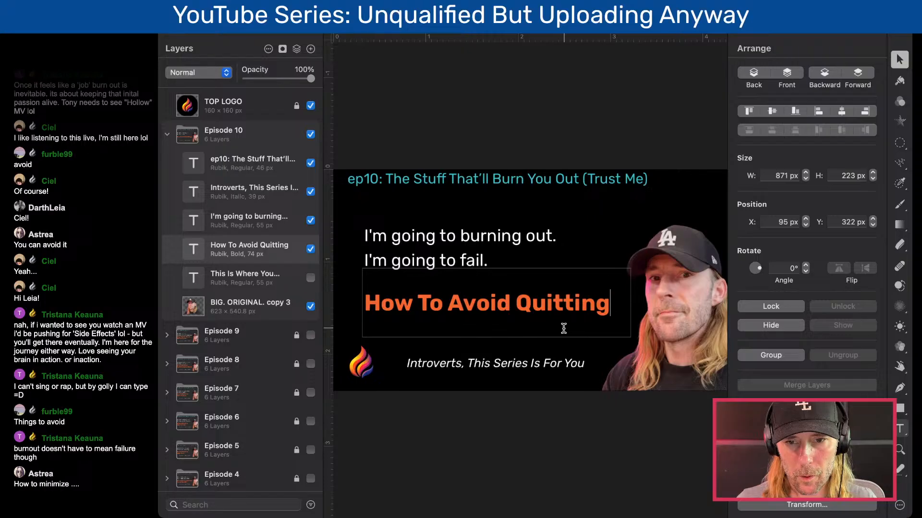
key("super+Tab")
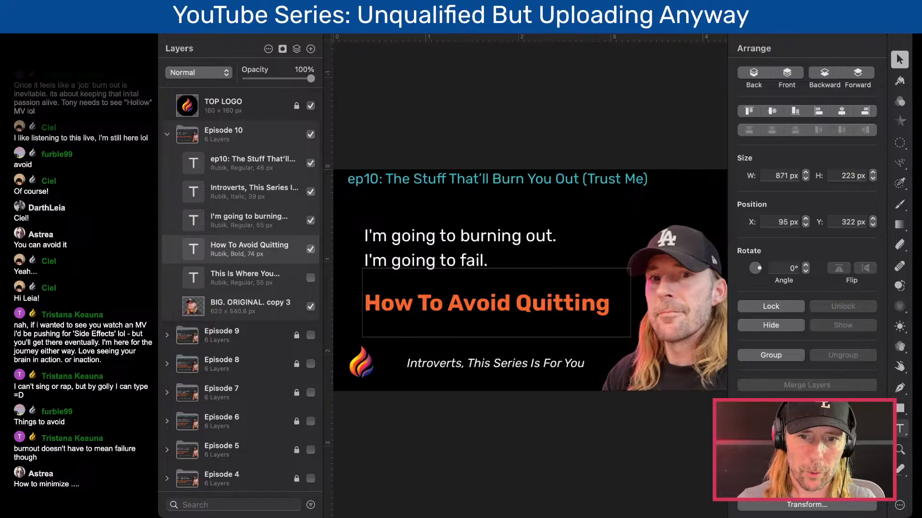
left_click(445, 320)
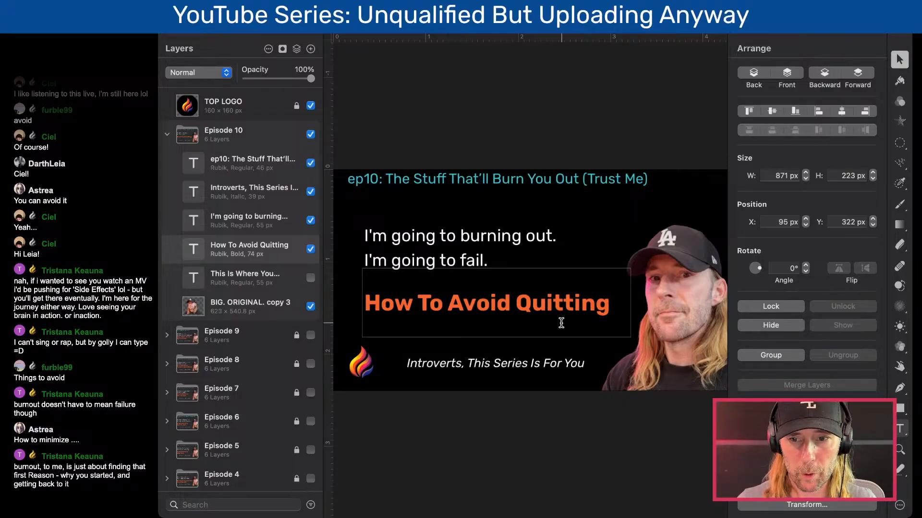
key("super+Tab")
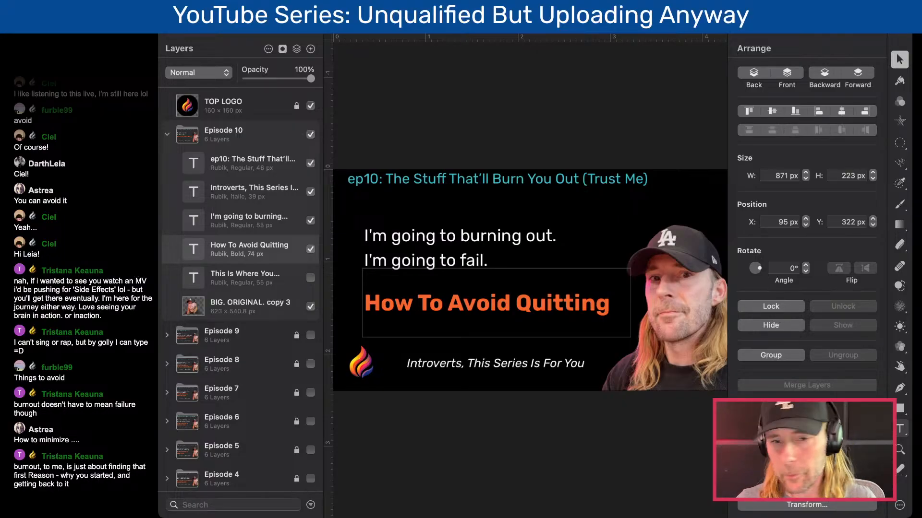
left_click(438, 322)
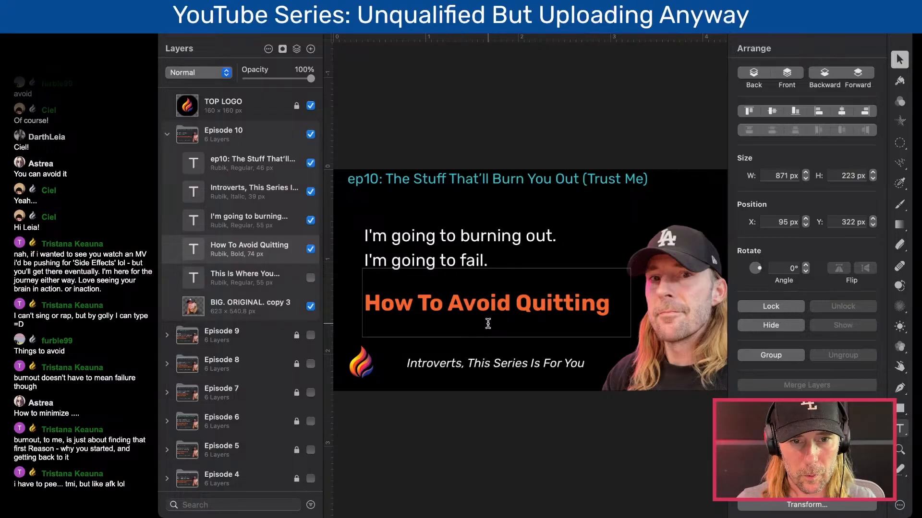
- Replace "fail" with "quit" in the second line of the white text
double_click(473, 261)
type("quit")
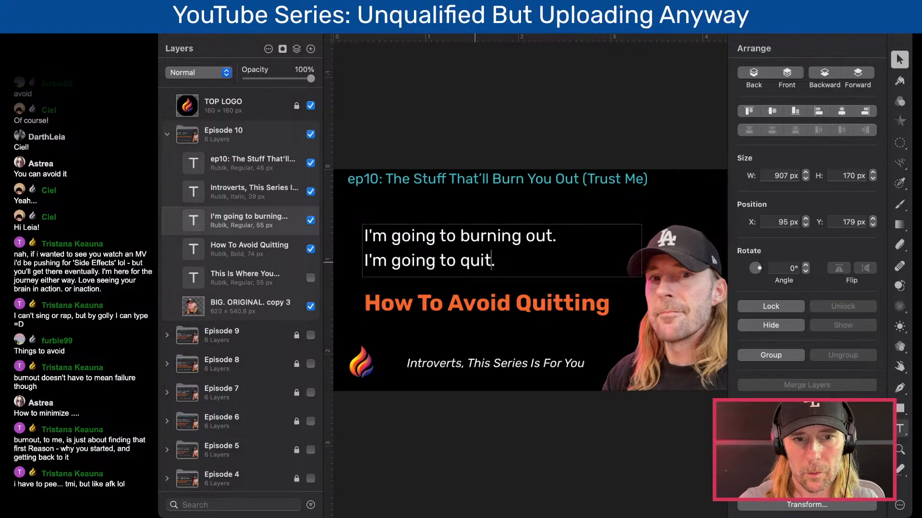
- Rewrite the orange headline as "How To Keep Going When You Don't Want To."
triple_click(590, 313)
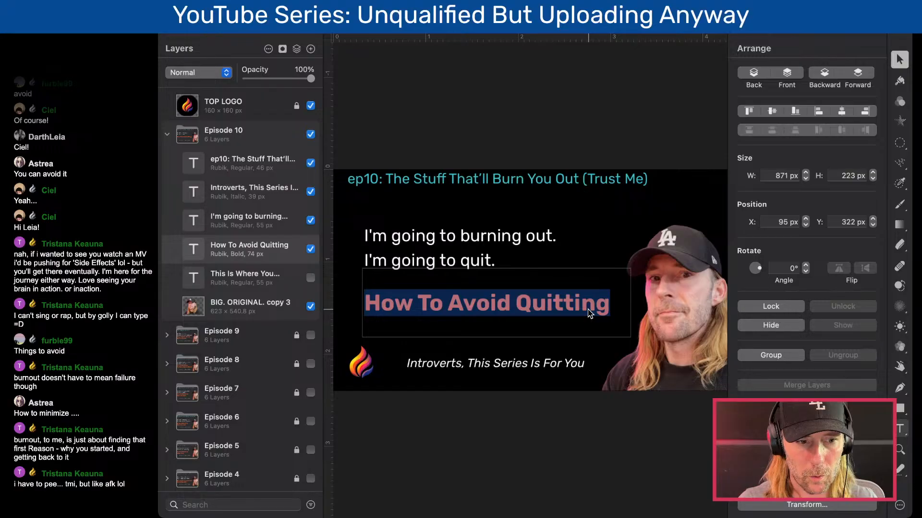
type("How TO")
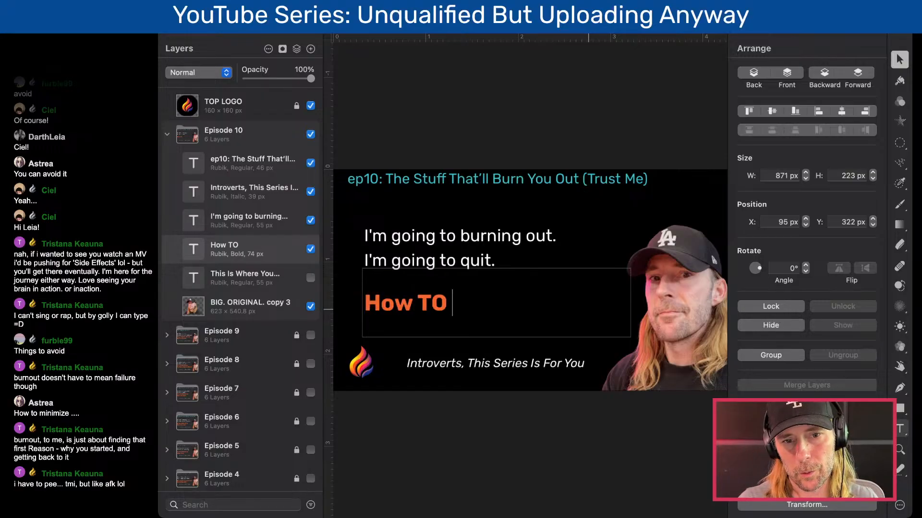
key("BackSpace")
type("o Keep")
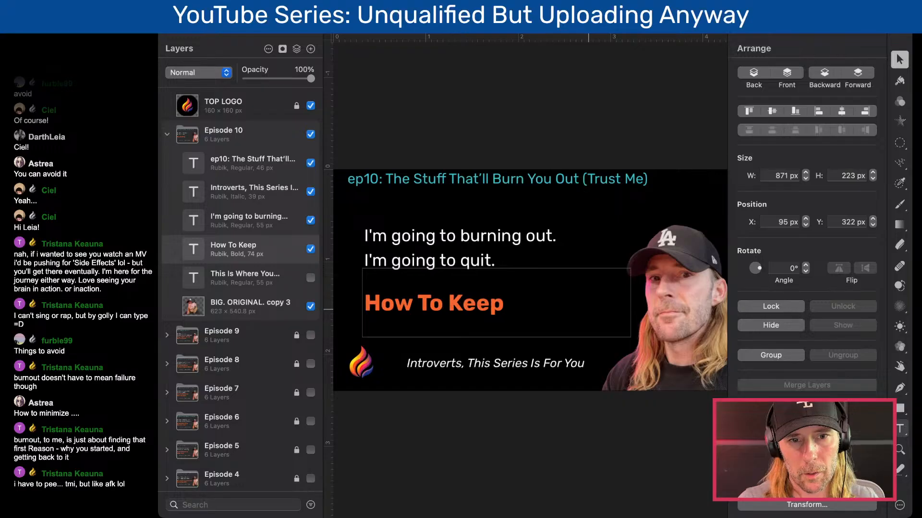
type(" Going")
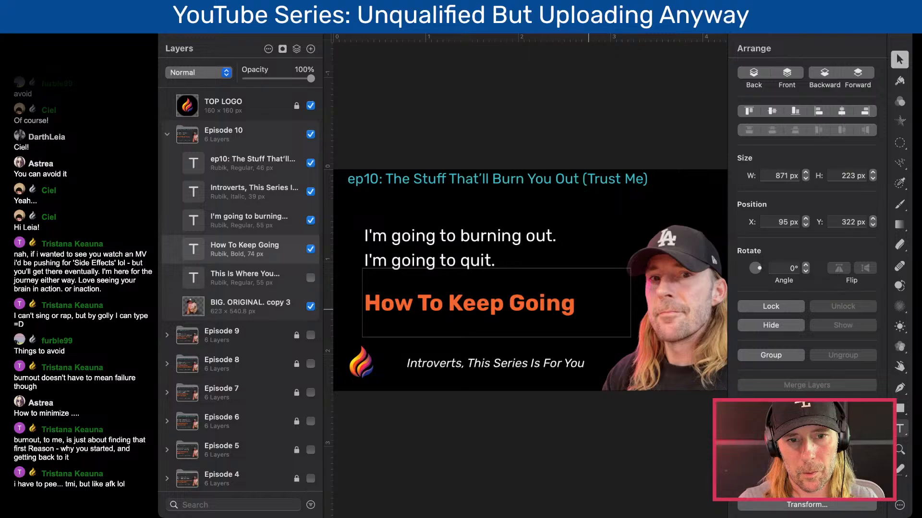
type(" When")
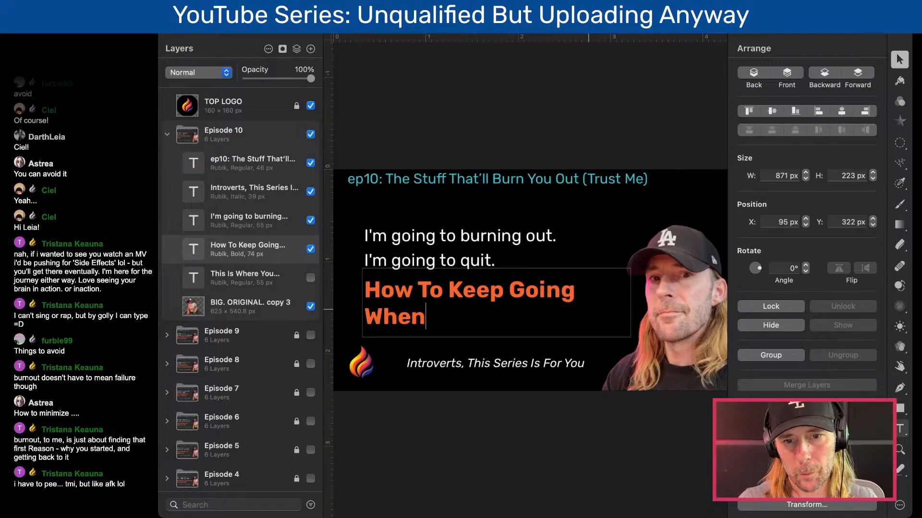
type(" You Don't wan")
key("BackSpace")
key("BackSpace")
key("BackSpace")
type("Want To")
key("BackSpace")
key("BackSpace")
key("BackSpace")
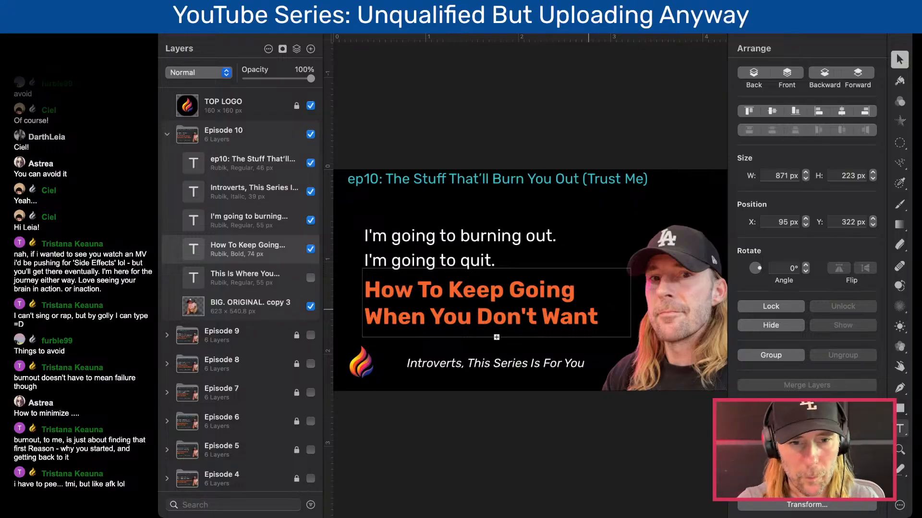
- Enlarge the orange headline's text box to about 907 px wide and 241 px high
key("Escape")
left_click_drag(497, 331, 496, 342)
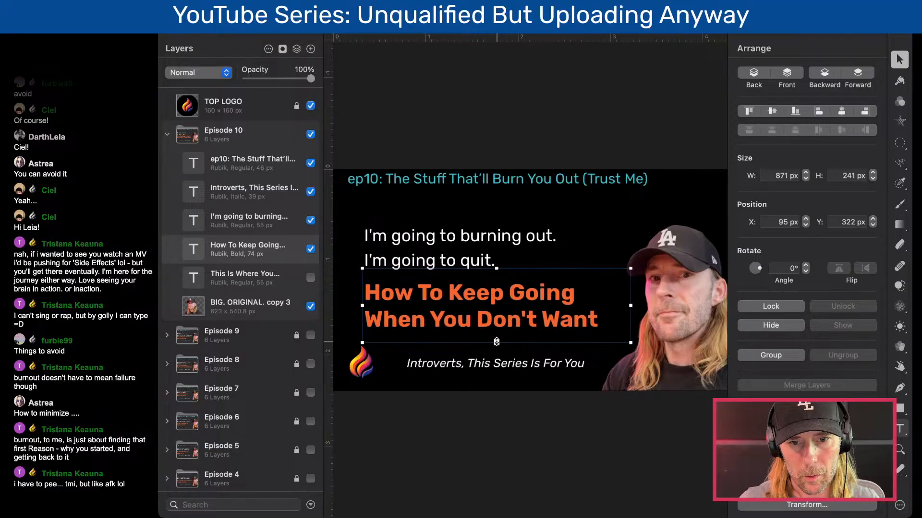
left_click_drag(631, 306, 642, 306)
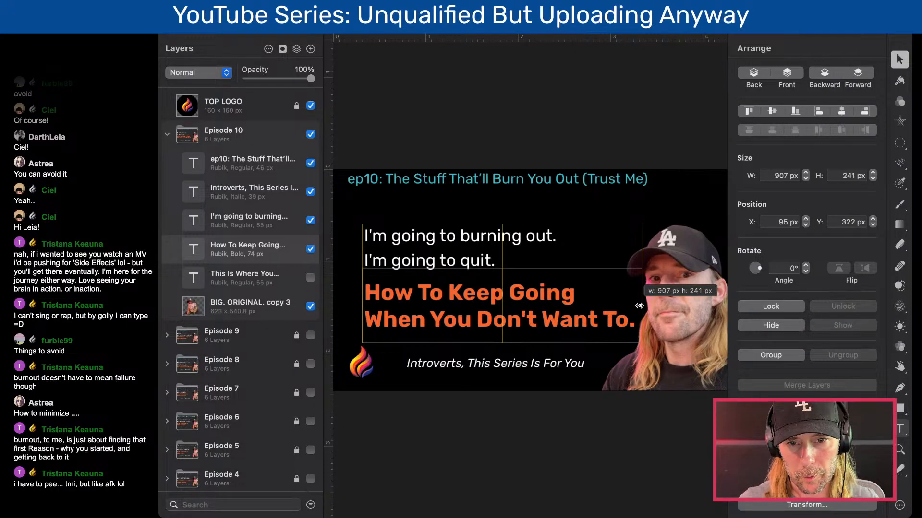
- Remove the period after "Want To" at the end of the orange headline and finish editing the text
double_click(623, 327)
key("BackSpace")
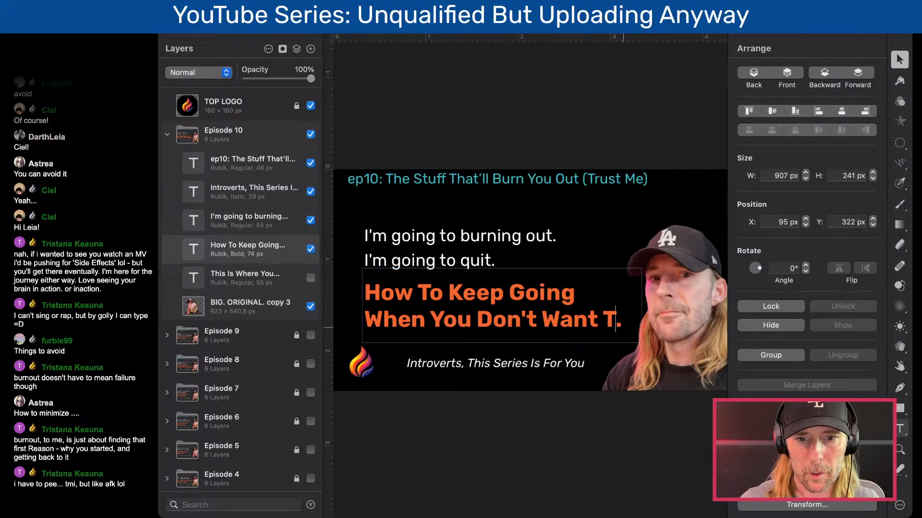
type("o")
key("Delete")
key("Escape")
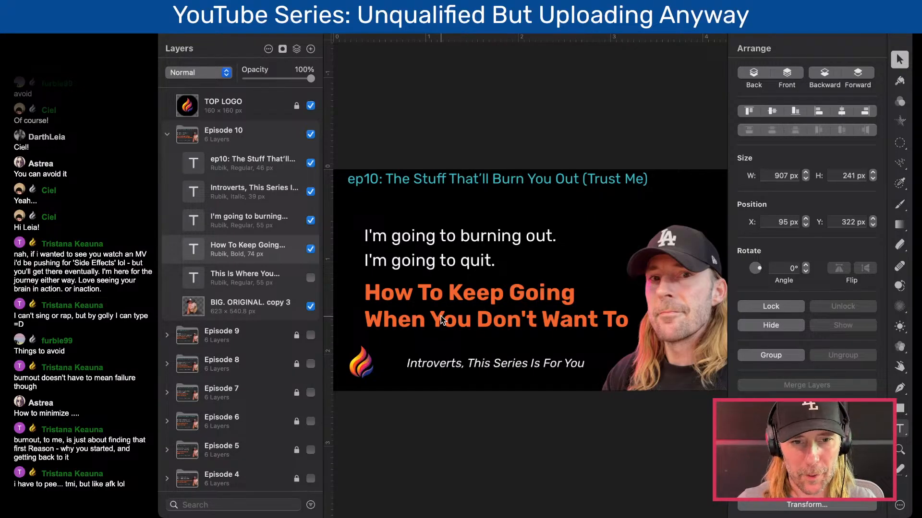
- Change "burning" to "burn" in the first line of the white text
left_click(480, 238)
double_click(495, 241)
left_click(510, 238)
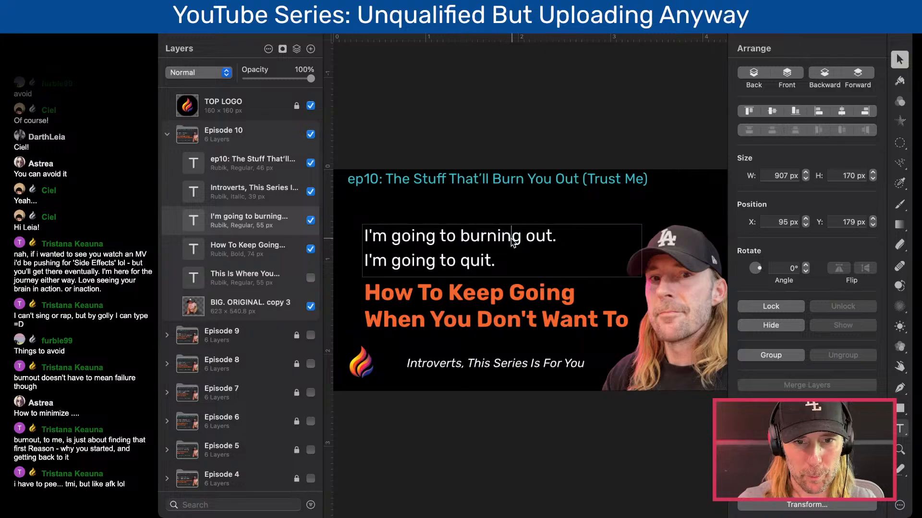
key("BackSpace")
key("BackSpace")
key("BackSpace")
left_click(491, 127)
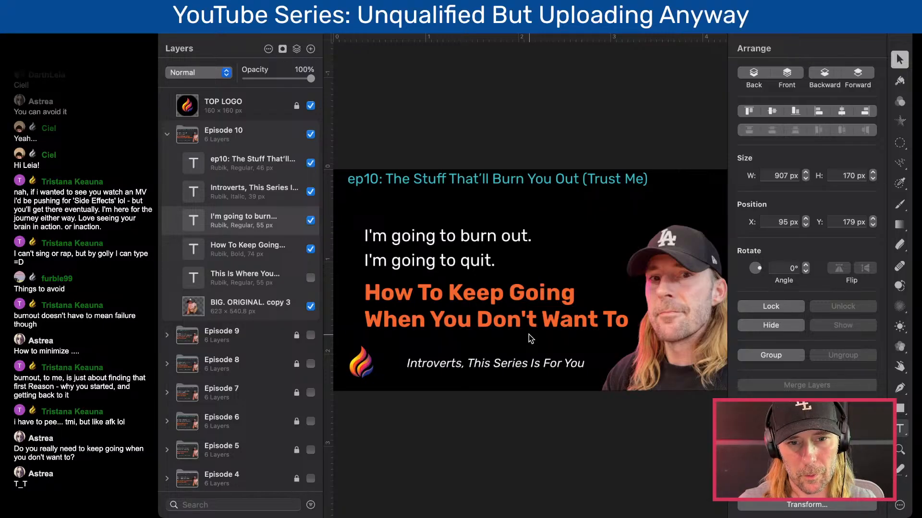
- Delete "You Don't Want To" from the second line of the orange headline
double_click(482, 318)
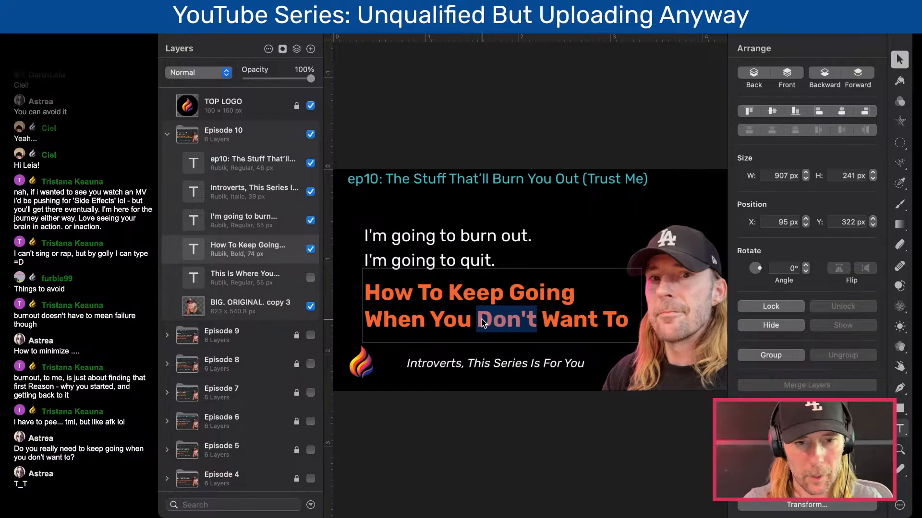
left_click(479, 316)
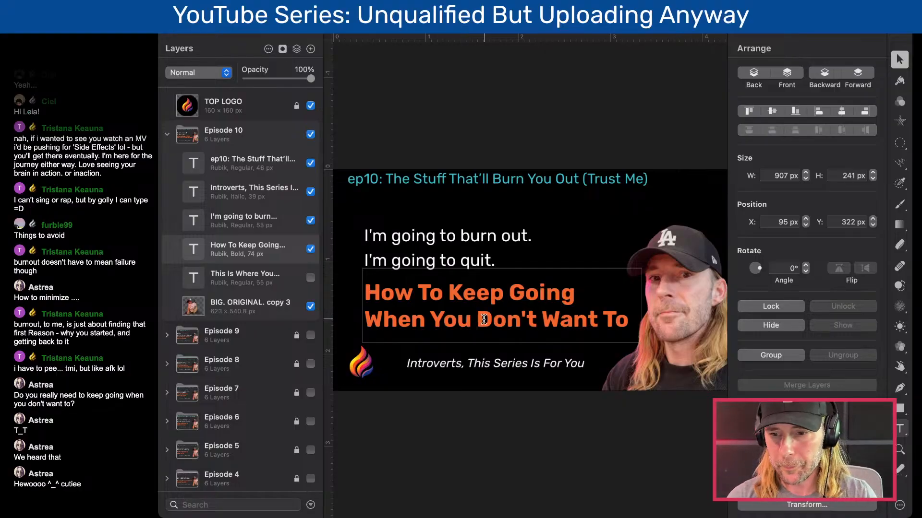
left_click_drag(430, 319, 624, 332)
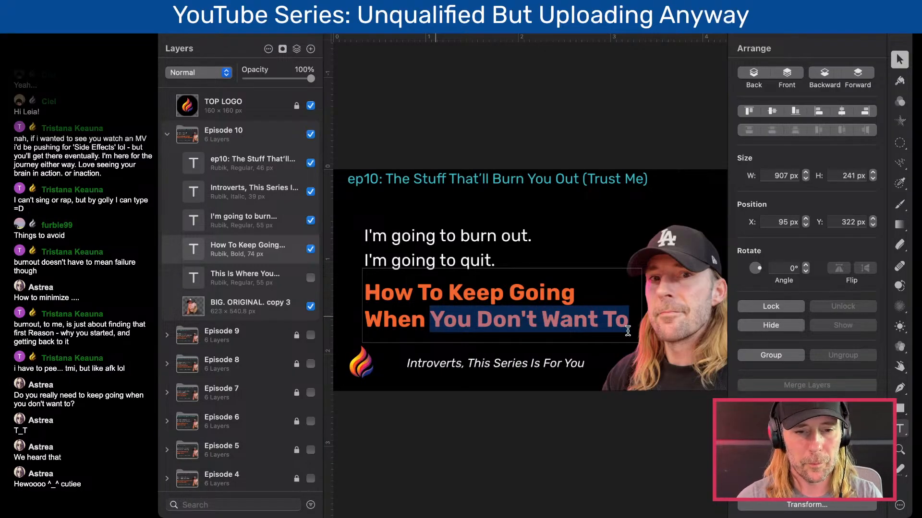
key("BackSpace")
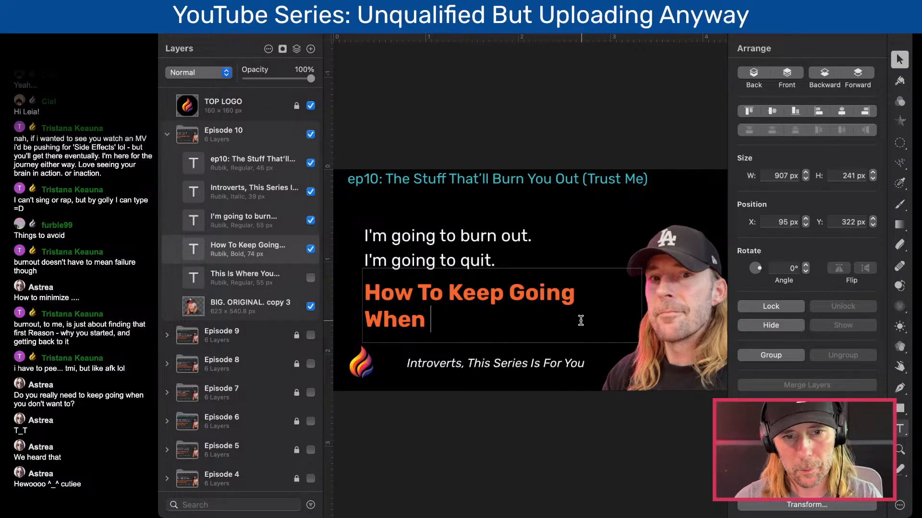
- Replace "Keep Going When" in the orange headline with "Avoid" and erase that word again, leaving only "How To"
left_click_drag(439, 315, 449, 294)
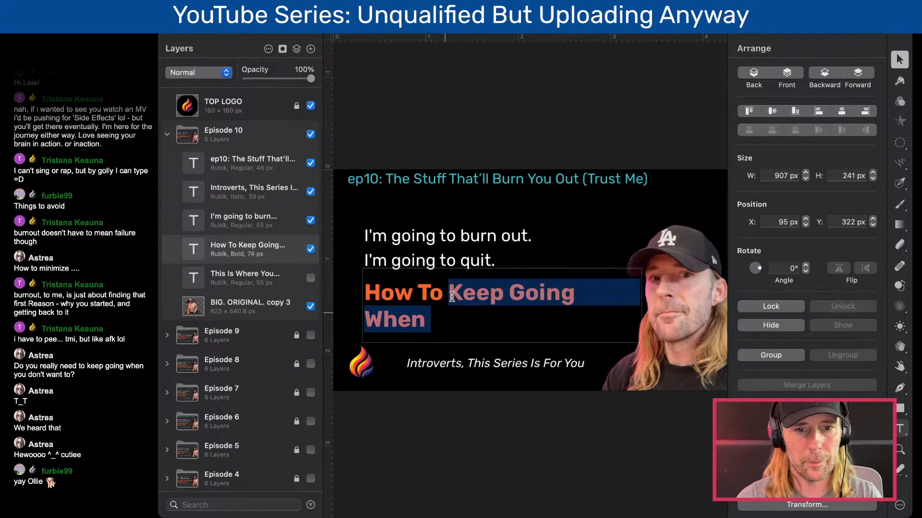
type("Avoi")
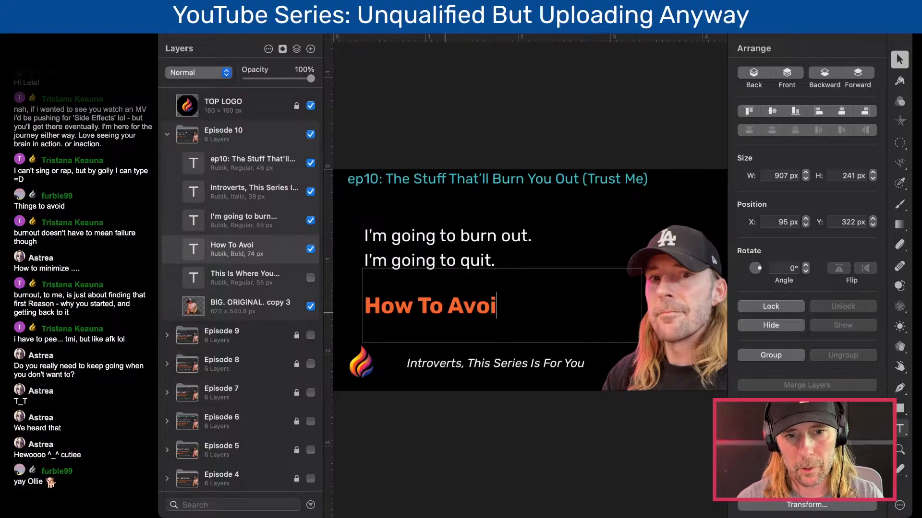
type("e")
key("BackSpace")
key("BackSpace")
key("BackSpace")
type("id")
key("BackSpace")
key("BackSpace")
key("BackSpace")
key("BackSpace")
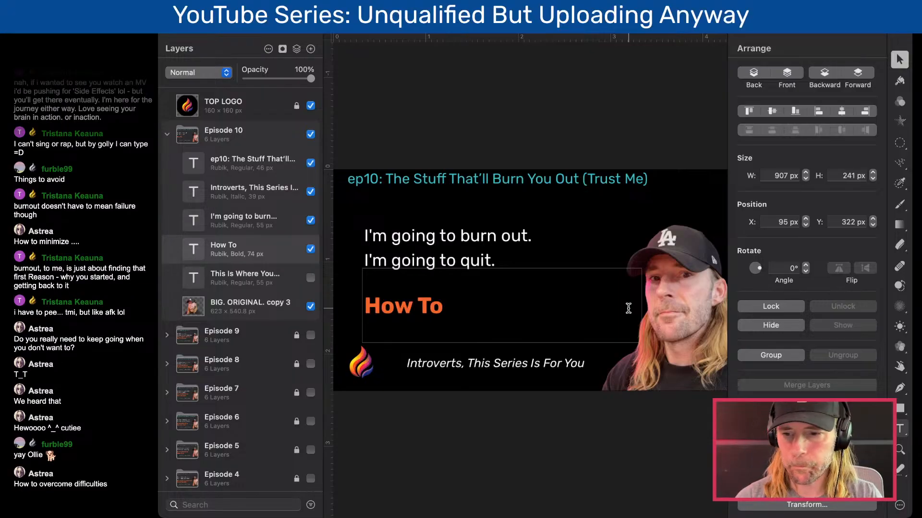
- Complete the orange headline so it reads "How To Avoid Burn Out"
type("M")
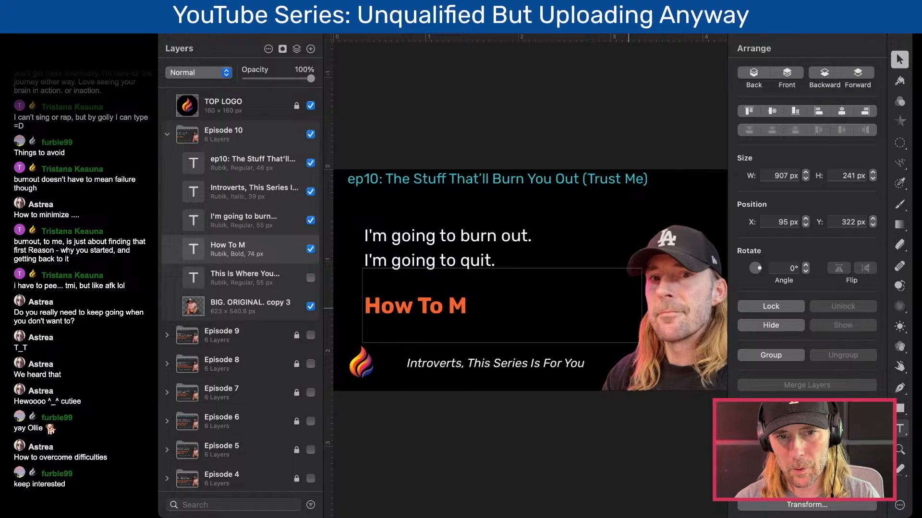
key("BackSpace")
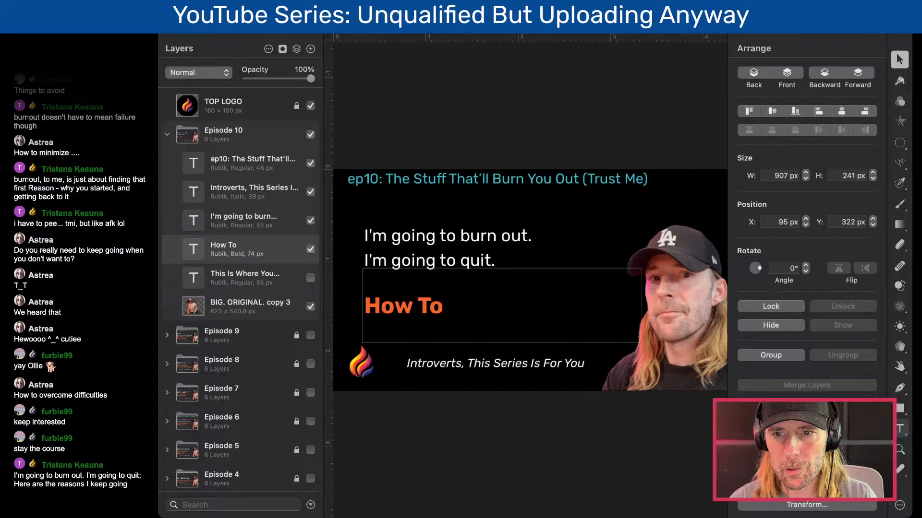
double_click(439, 297)
left_click(451, 302)
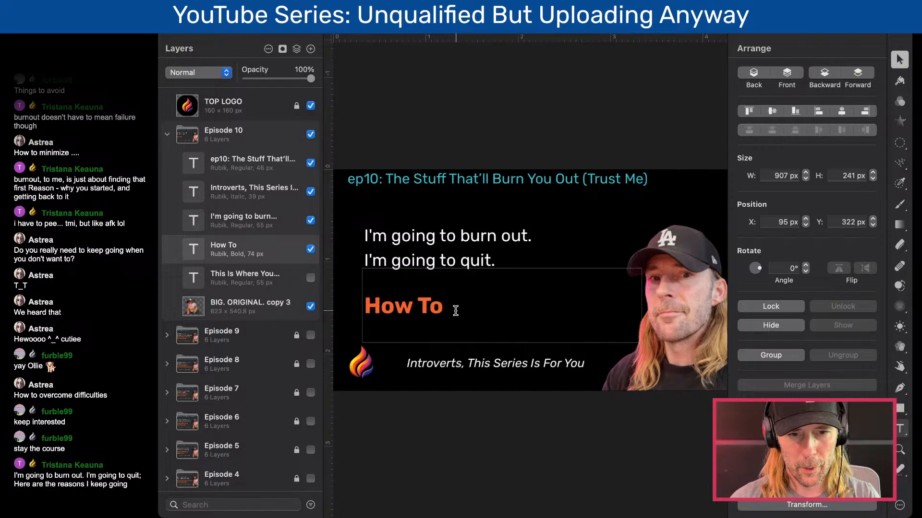
type("Avoid")
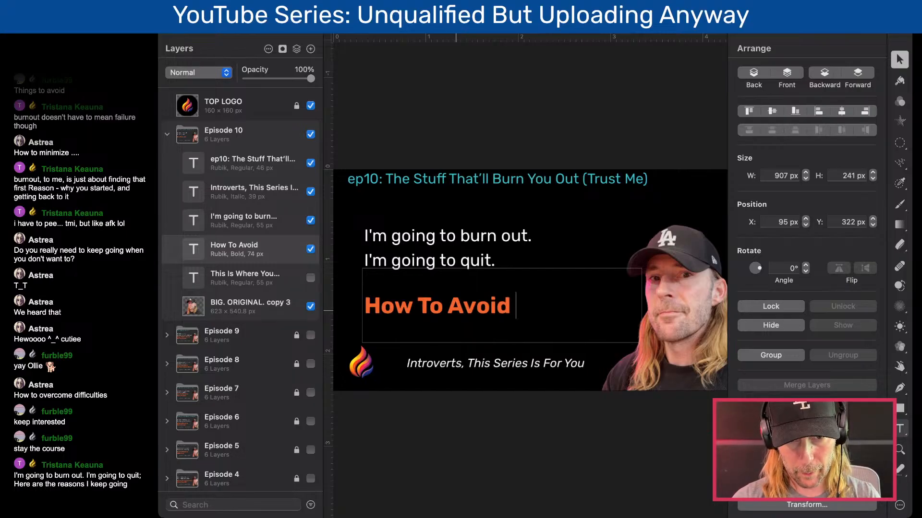
type(" Burn Out")
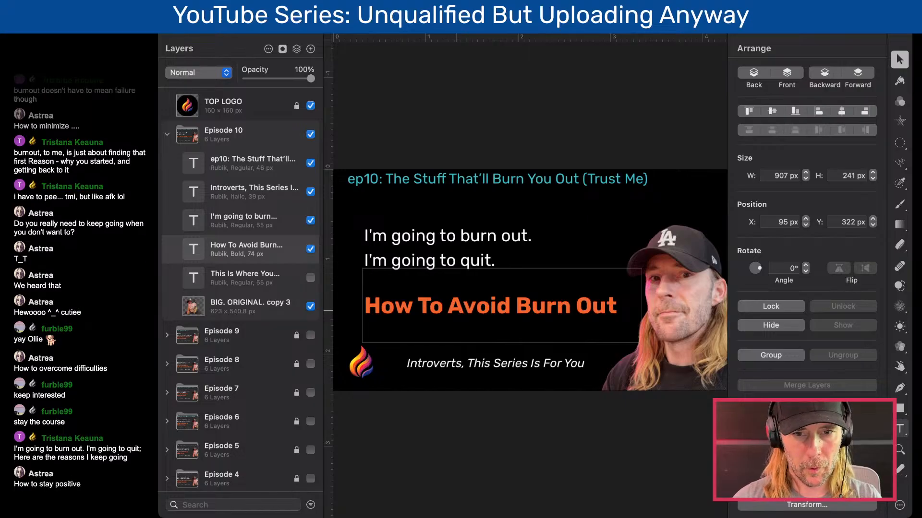
- Replace "burn out" with "stop" in the first line of the white text
left_click(481, 236)
double_click(481, 236)
left_click(525, 235)
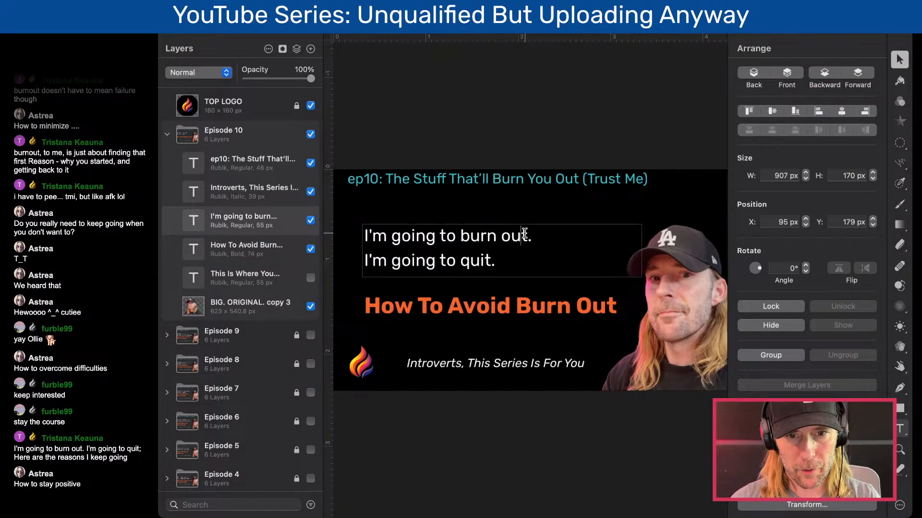
left_click_drag(527, 235, 461, 232)
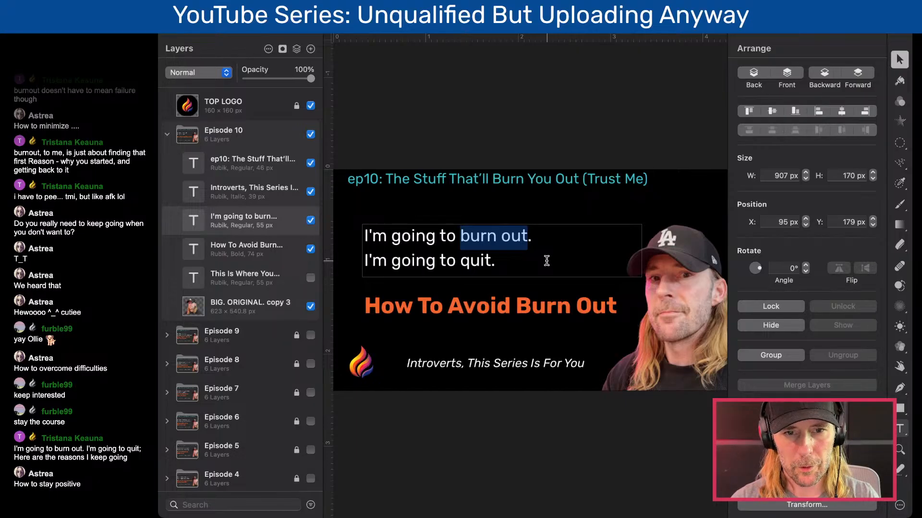
type("stop")
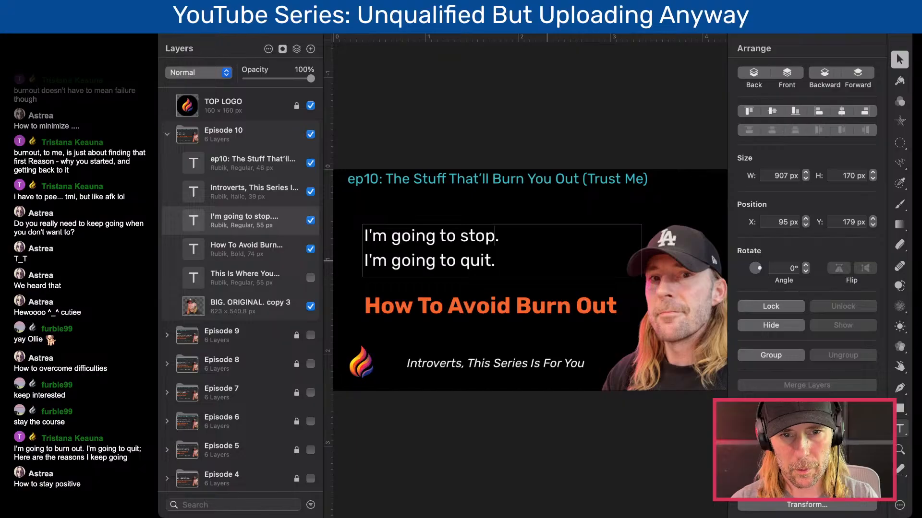
- Change the last word of the white text's first line to "panic", keeping the period, and finish editing the text
key("BackSpace")
key("BackSpace")
key("BackSpace")
key("BackSpace")
type("poi")
key("BackSpace")
key("BackSpace")
type("anic")
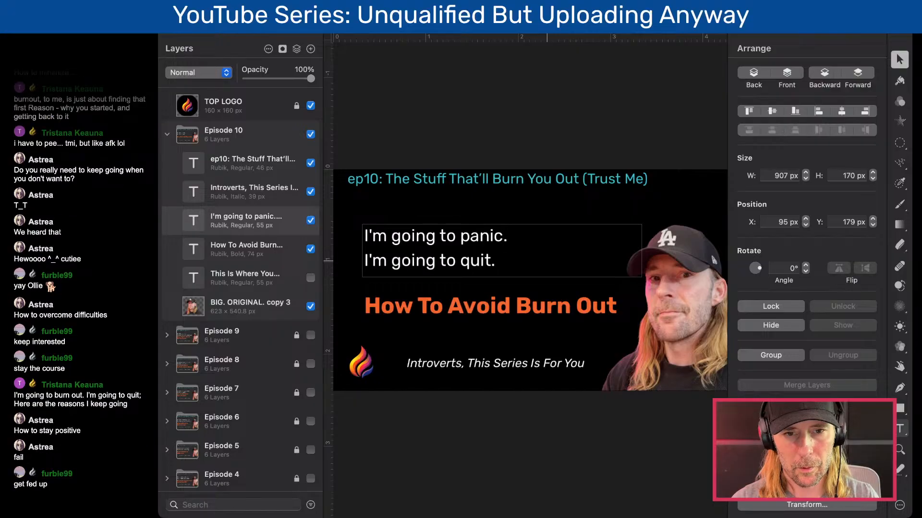
left_click(518, 117)
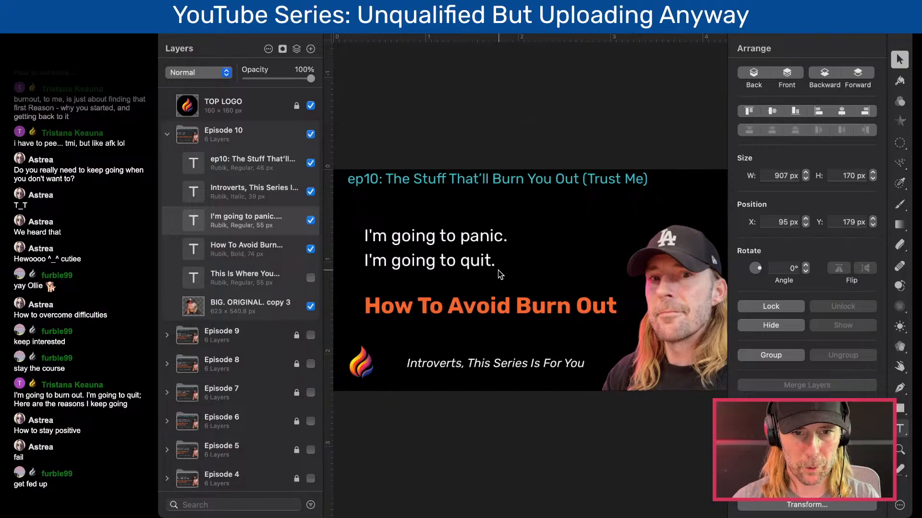
- Add a second line reading "And Refocus" below "How To Avoid Burn Out" in the orange headline and finish editing the text
left_click(484, 303)
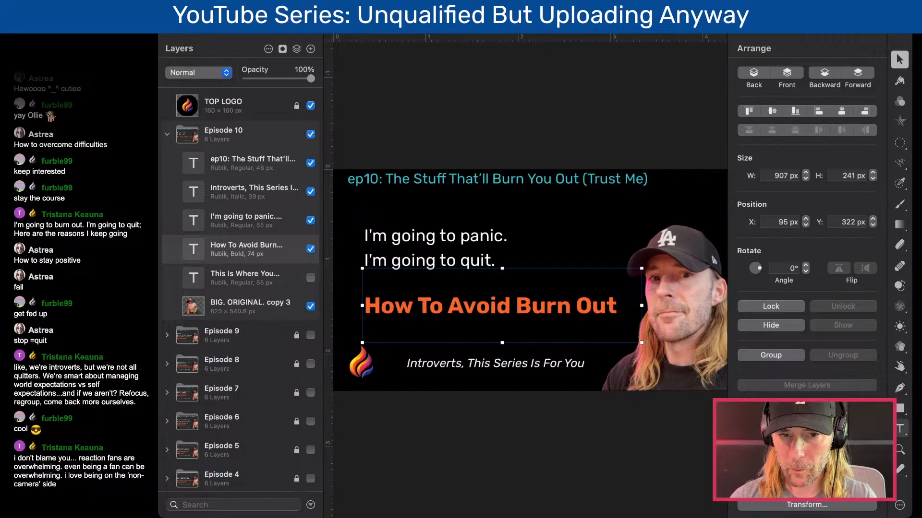
double_click(533, 311)
left_click(520, 306)
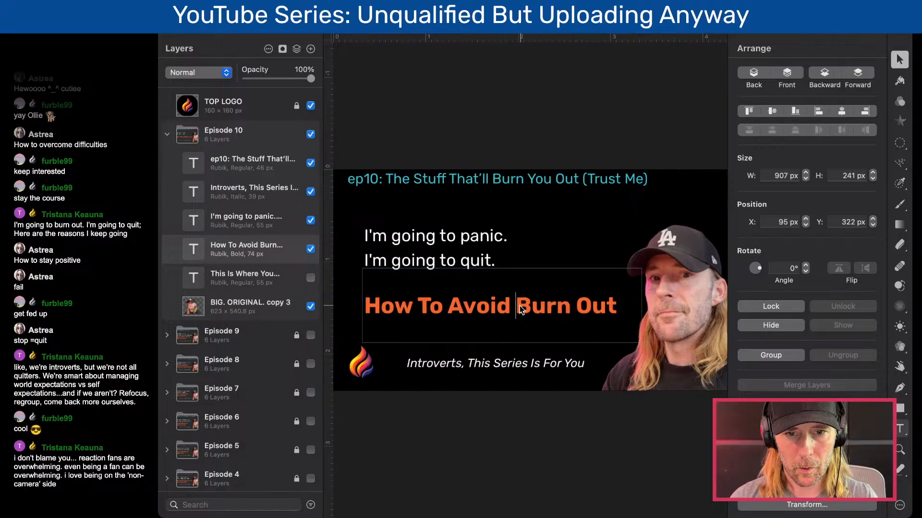
left_click(619, 307)
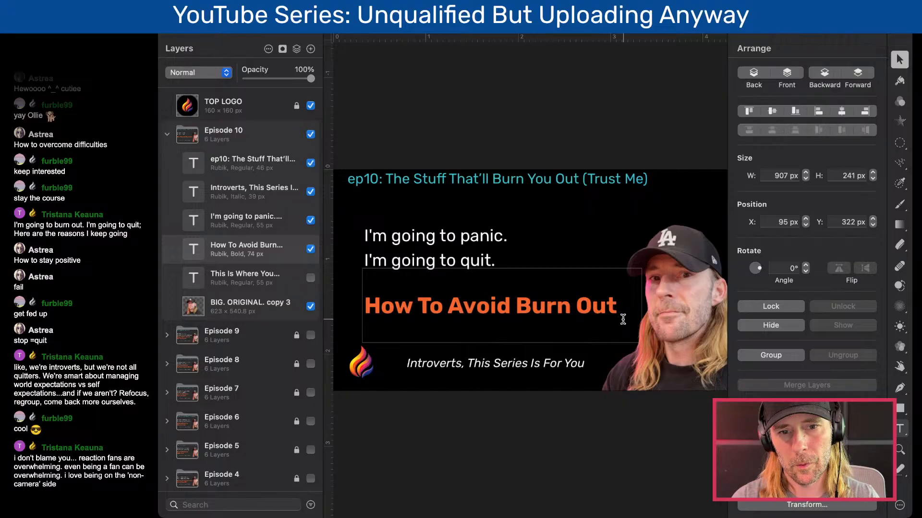
key("Return")
type("And ")
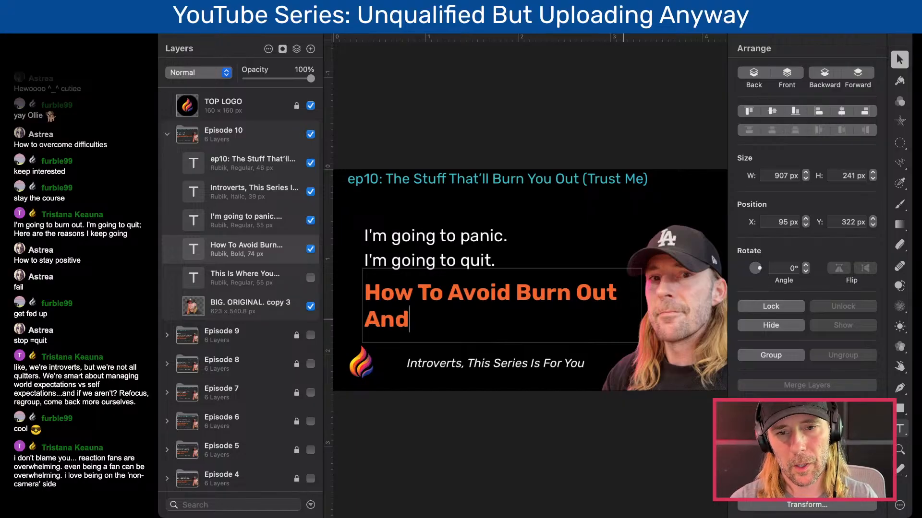
type("ReF")
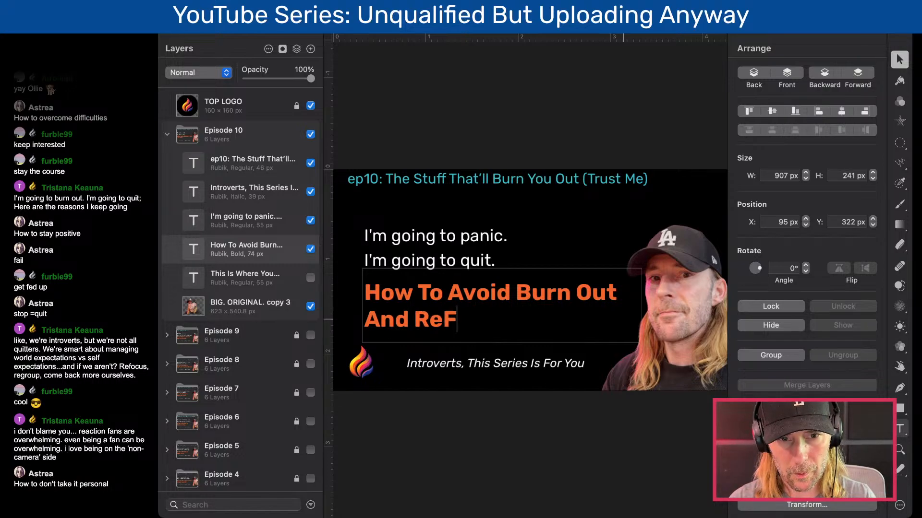
key("BackSpace")
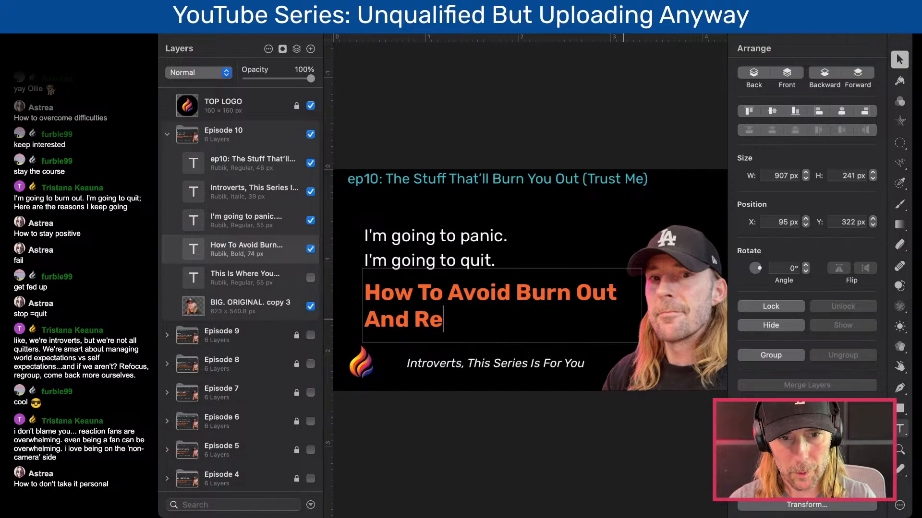
type("fouc")
key("BackSpace")
key("BackSpace")
type("cus")
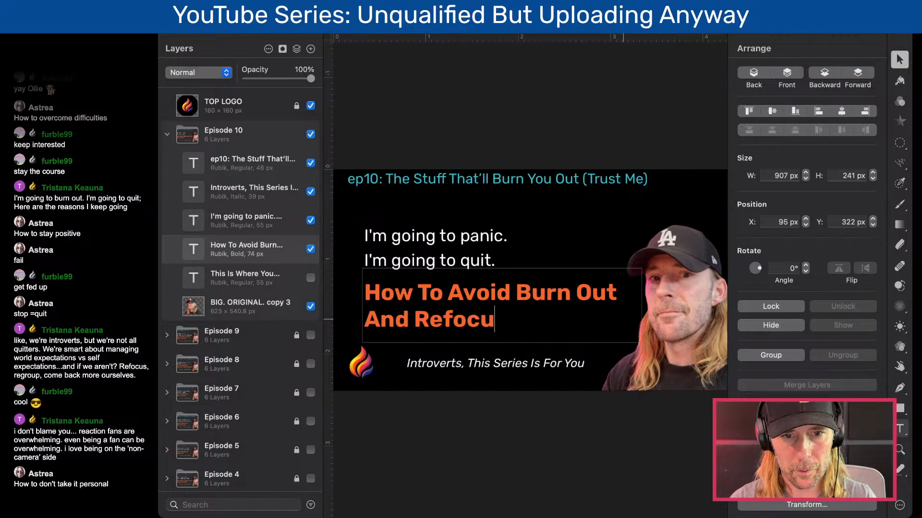
key("BackSpace")
key("BackSpace")
key("BackSpace")
key("BackSpace")
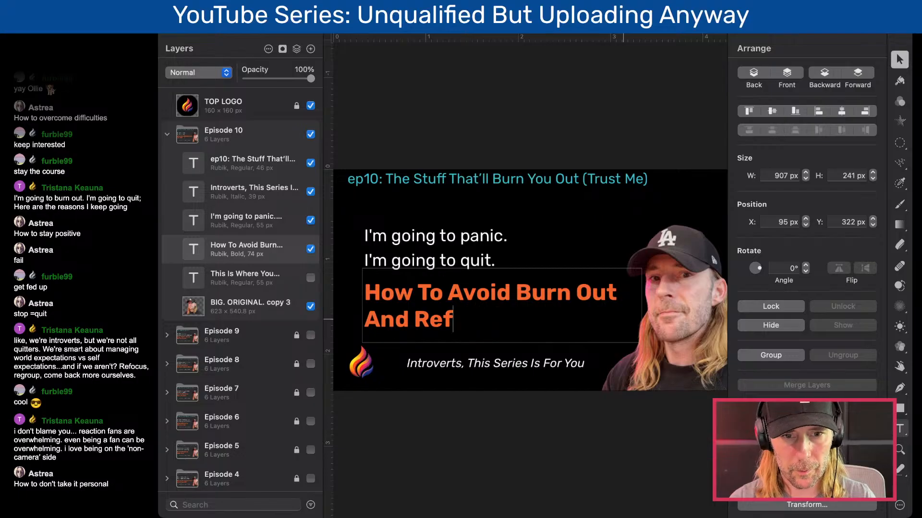
type("ocus")
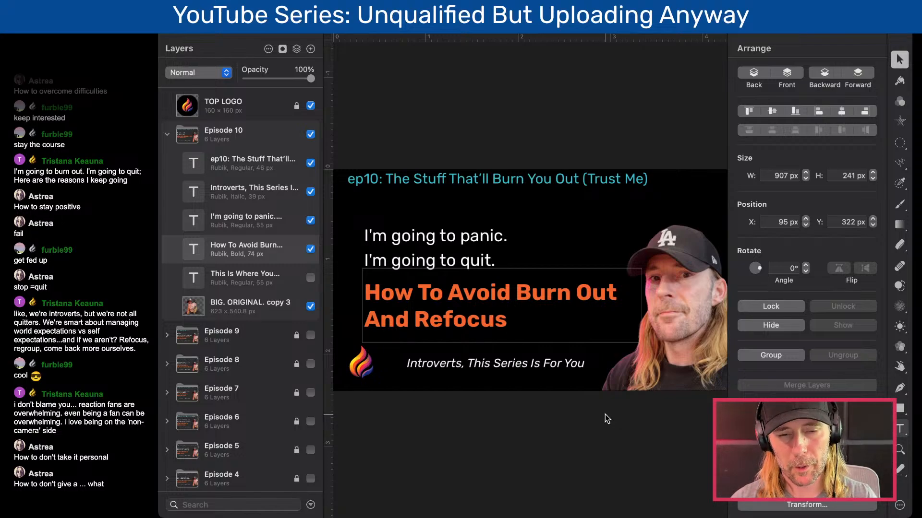
key("Escape")
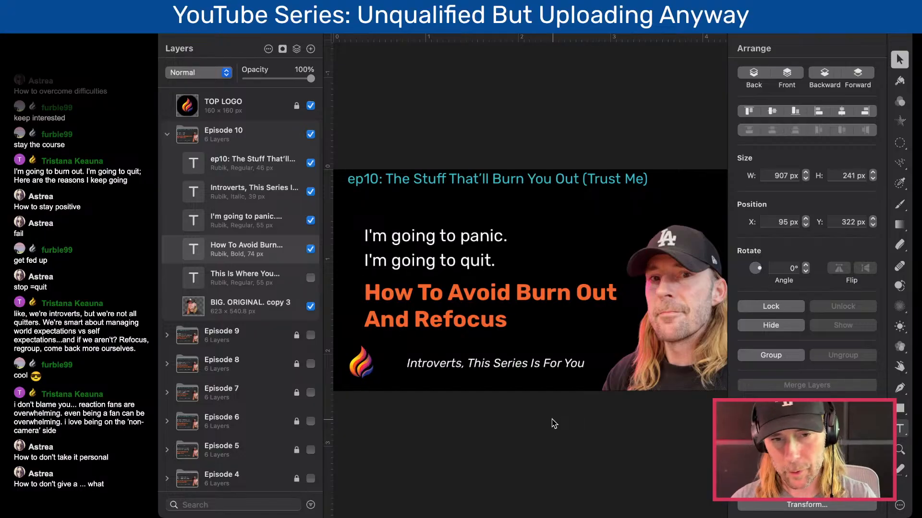
- Shorten the orange headline's text box from its lower edge to a height of about 216 px
left_click(475, 304)
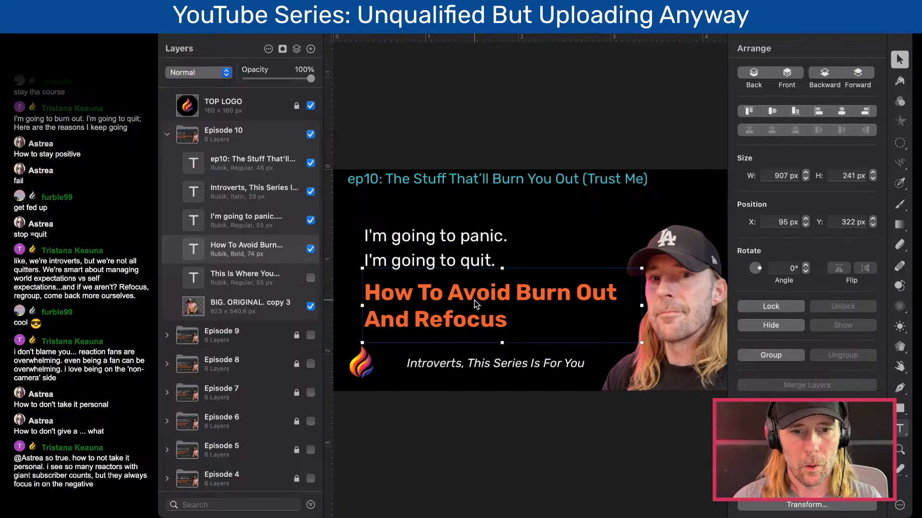
left_click_drag(502, 343, 502, 335)
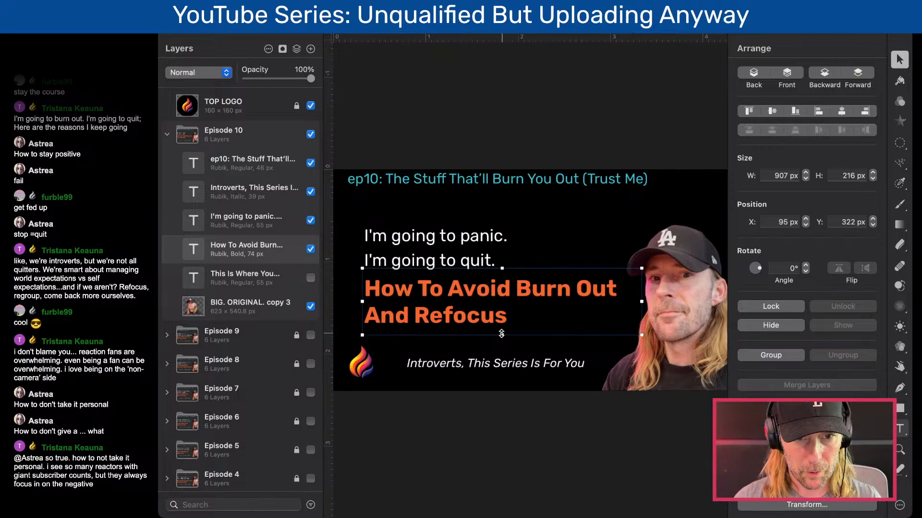
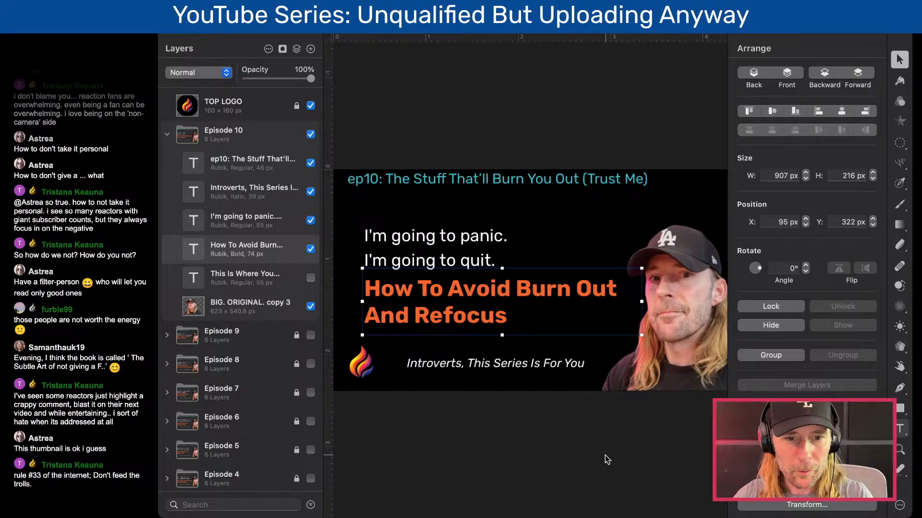
- Replace "Refocus" with "Protect Yourself" in the second line of the orange headline
left_click(561, 432)
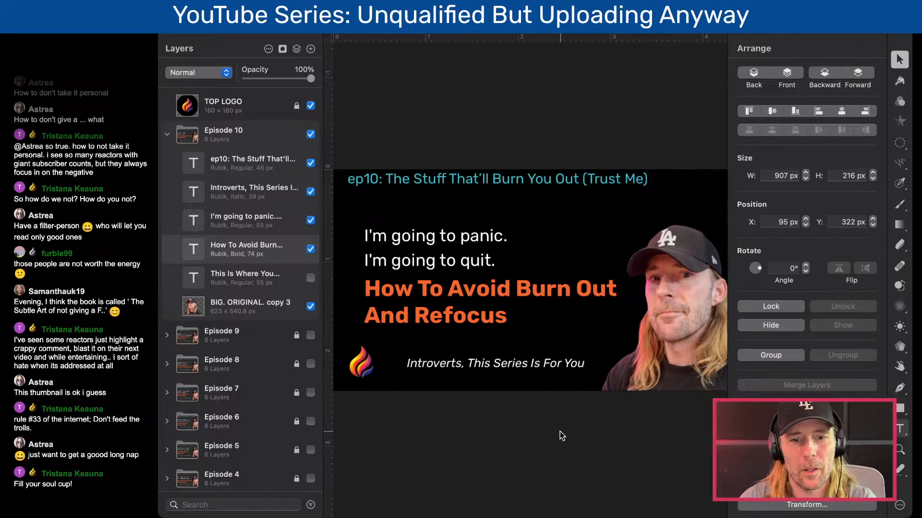
left_click(449, 316)
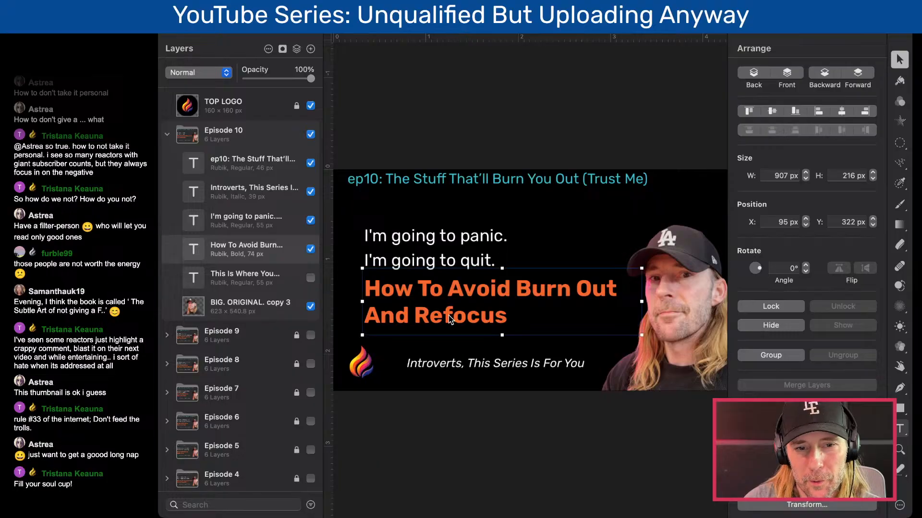
double_click(449, 316)
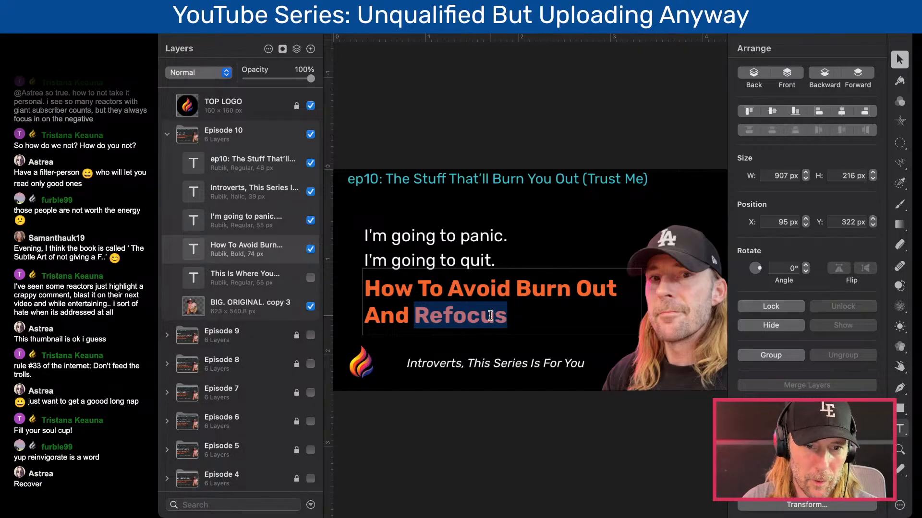
type("Pr")
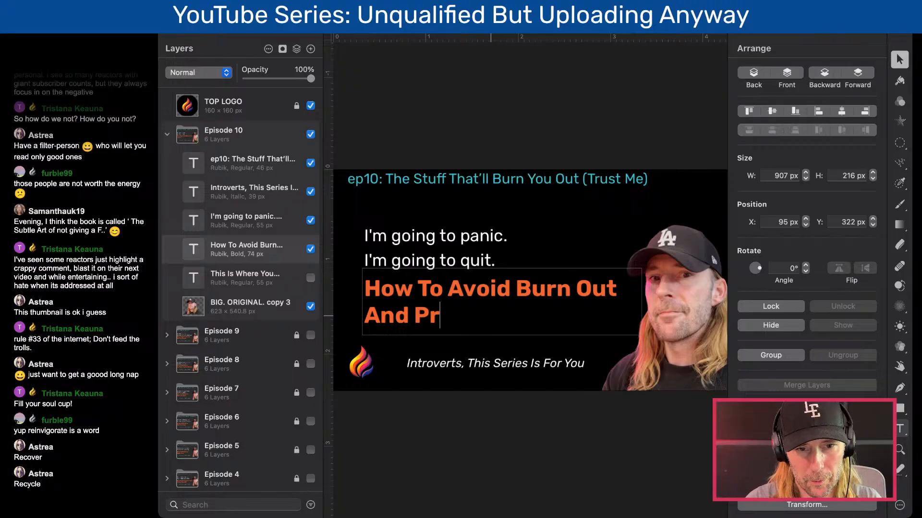
type("otect Yourself")
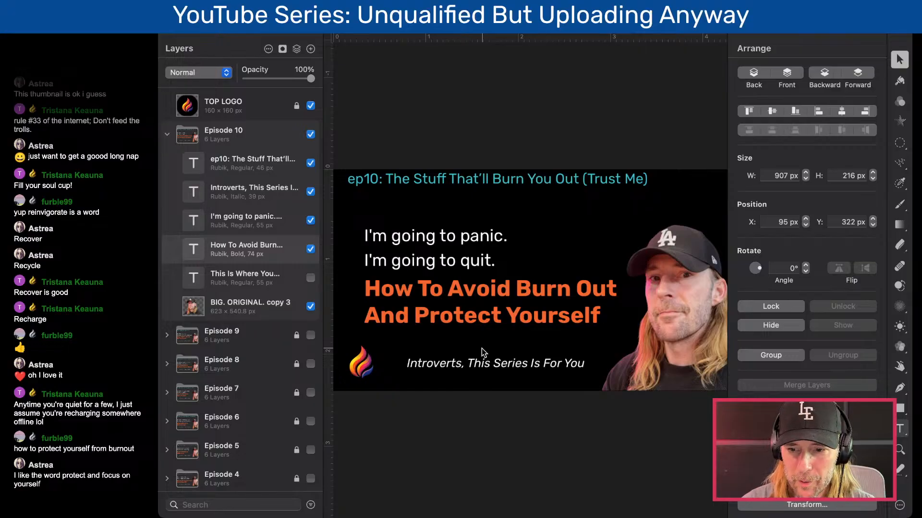
- Replace "To Avoid" in the orange headline's first line with "Protect Yourself From"
double_click(480, 297)
left_click(433, 290)
left_click_drag(421, 288, 511, 289)
type("Protect Yourse")
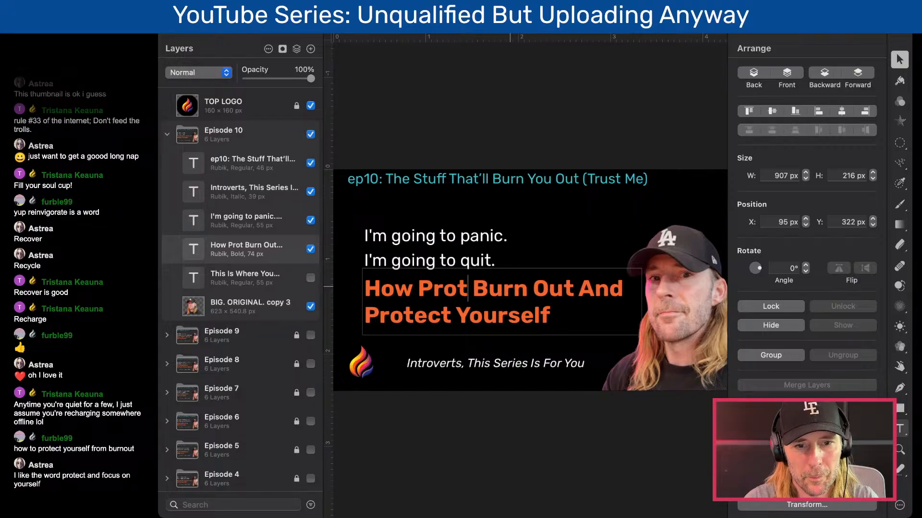
type("lf From Burn Out And")
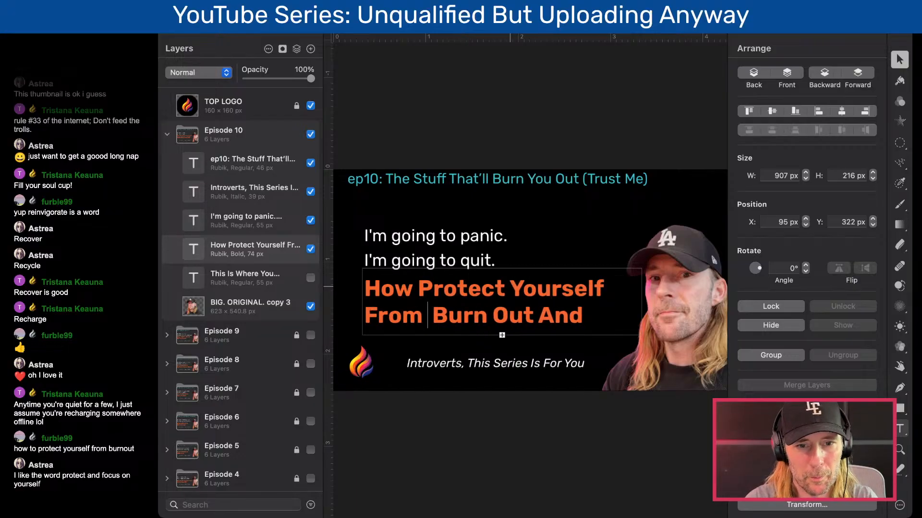
- Delete the trailing "And Protect Yourself" after "From Burn Out" in the orange headline and finish editing the text
key("BackSpace")
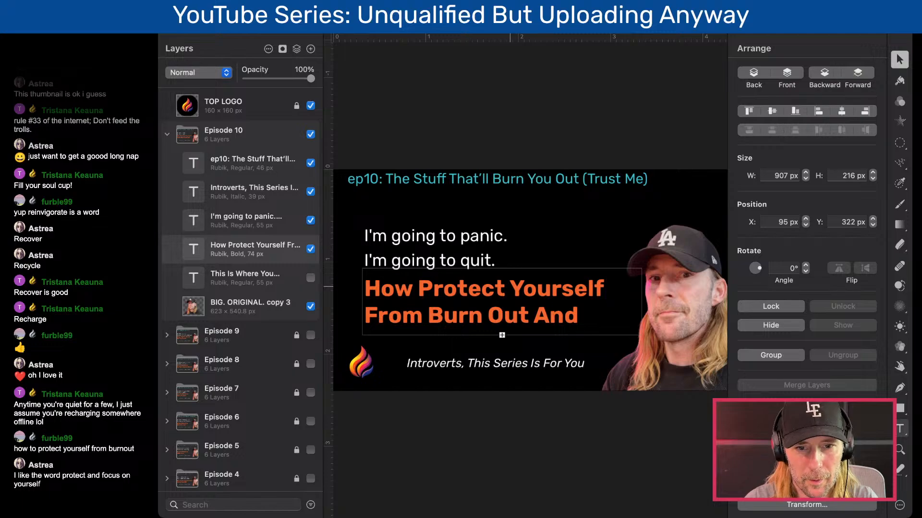
key("BackSpace")
key("BackSpace")
key("BackSpace")
key("BackSpace")
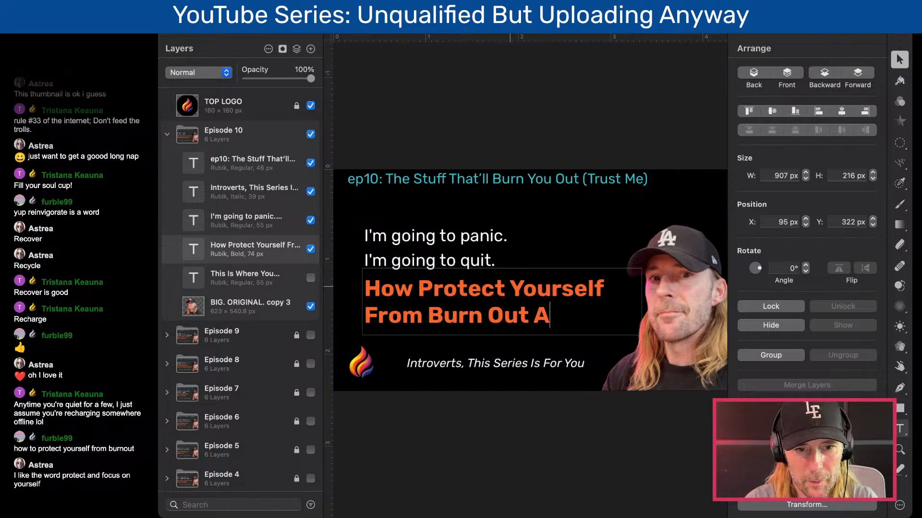
left_click(472, 447)
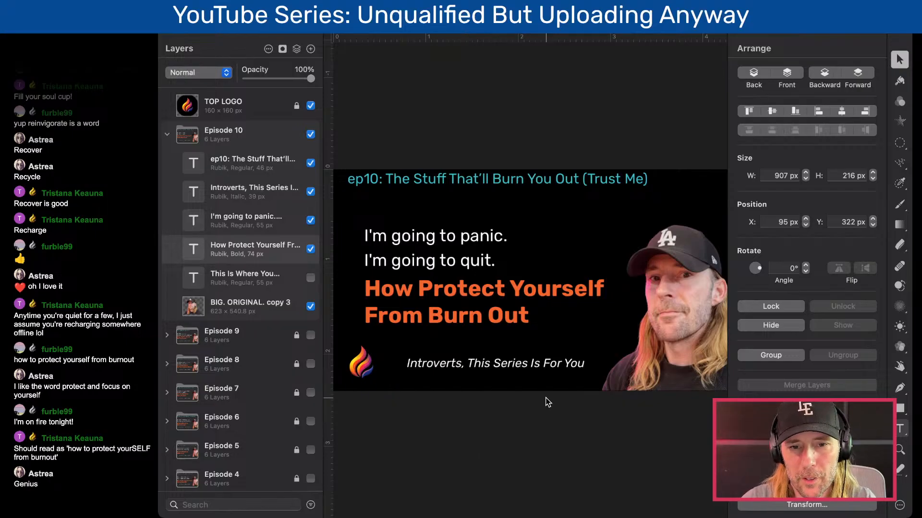
- Change "Yourself" in the orange headline to "Your SELF" and finish editing the text
double_click(560, 290)
left_click(562, 294)
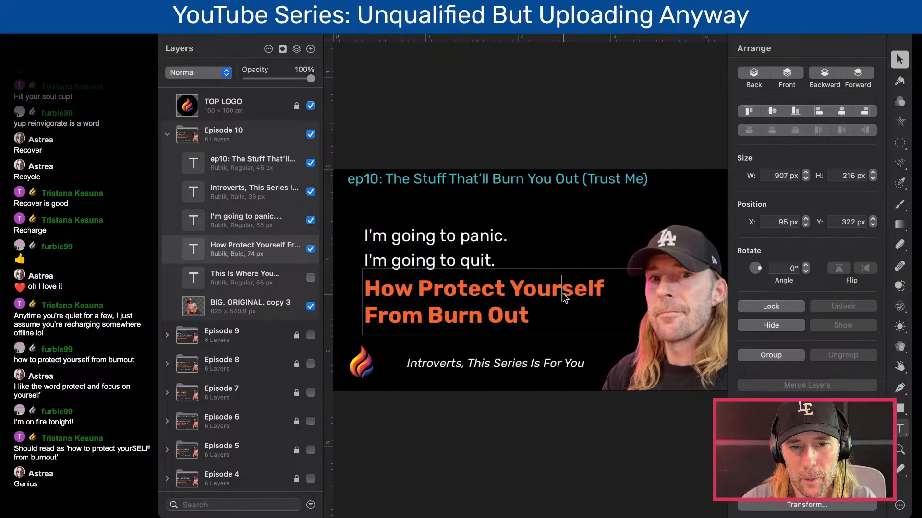
double_click(584, 289)
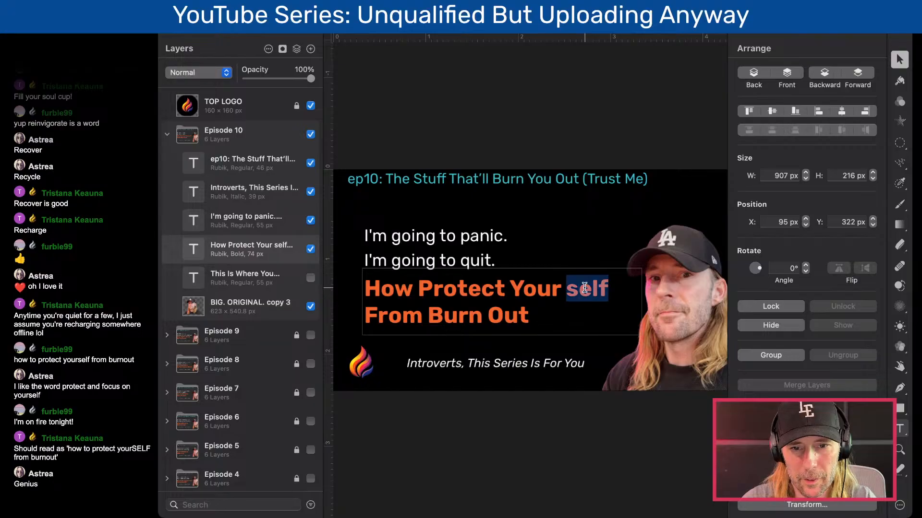
type("SELF")
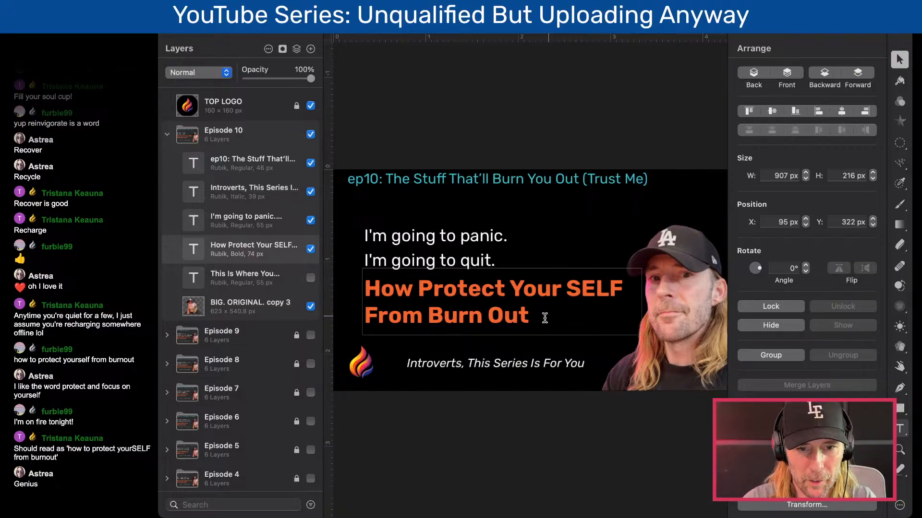
left_click(505, 441)
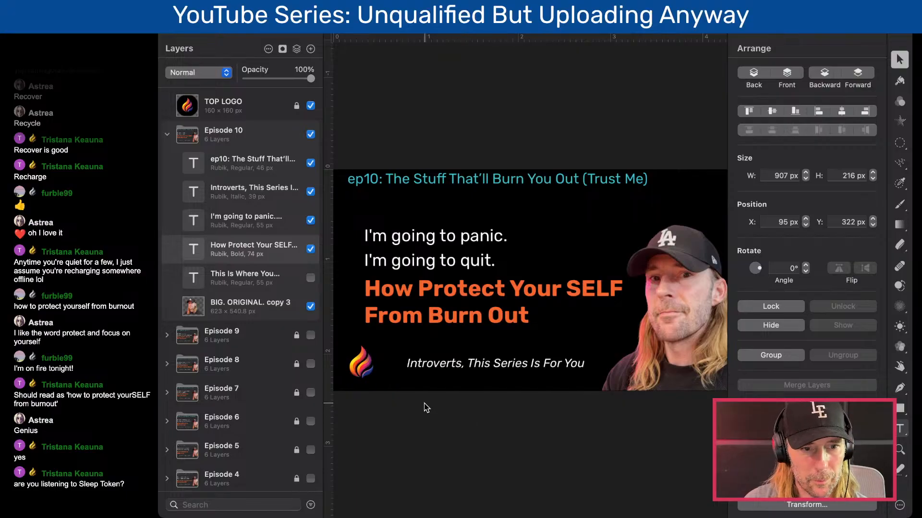
- Collapse the Episode 10 layer group and move the Intro Thumbnails group directly above the Black BKG layer
scroll(244, 386, "down", 5)
scroll(242, 386, "up", 2)
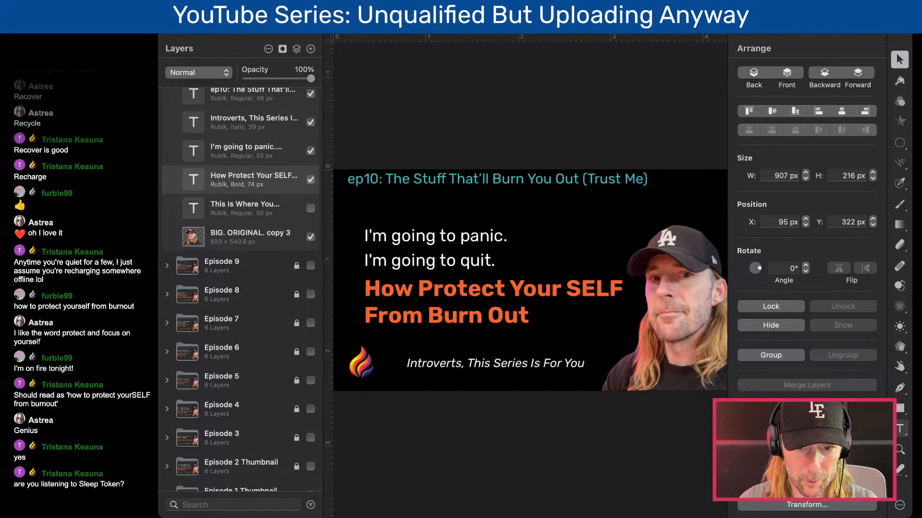
left_click(449, 398)
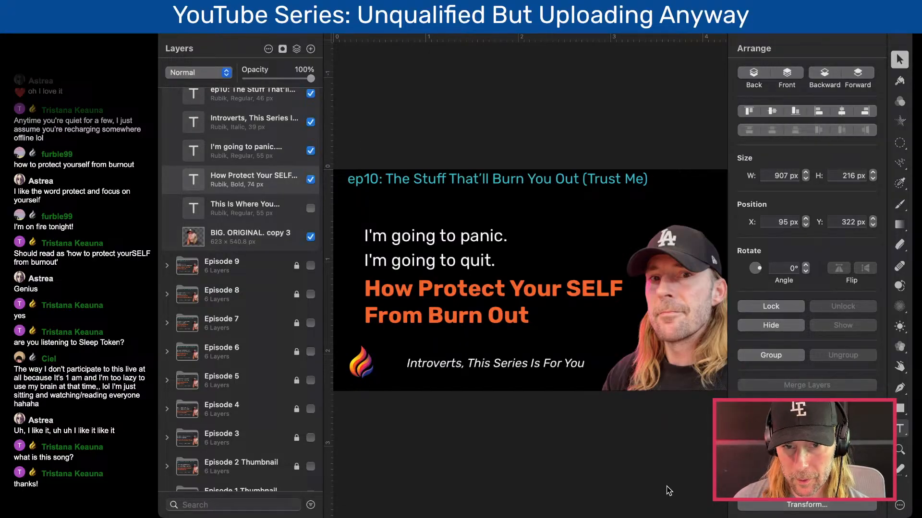
scroll(215, 154, "up", 3)
scroll(215, 154, "down", 1)
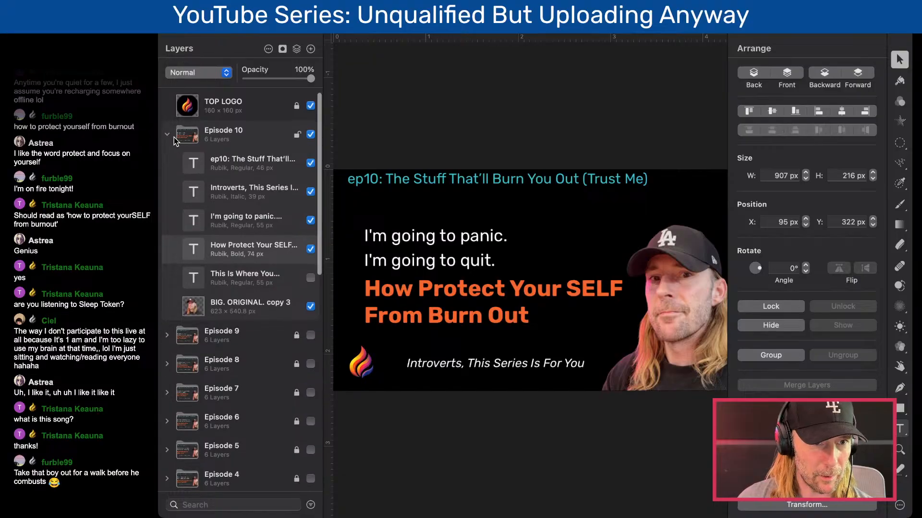
left_click(167, 135)
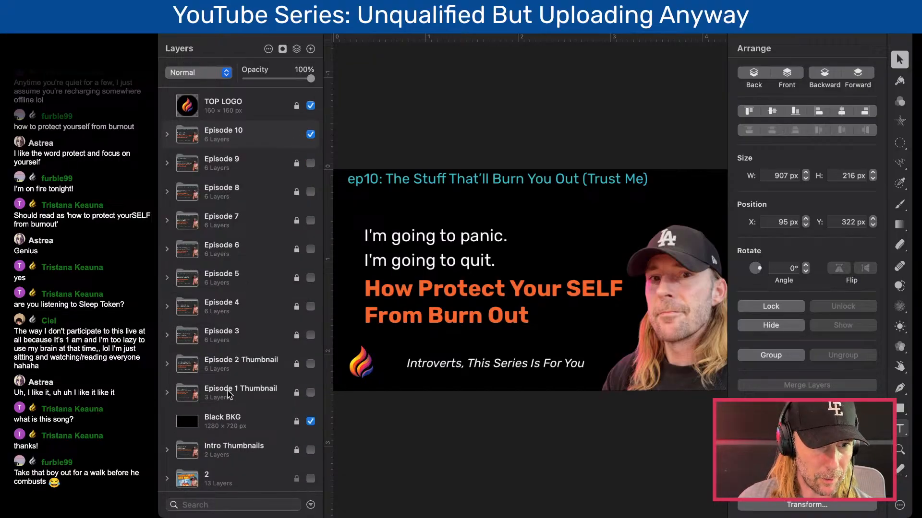
left_click_drag(183, 451, 202, 413)
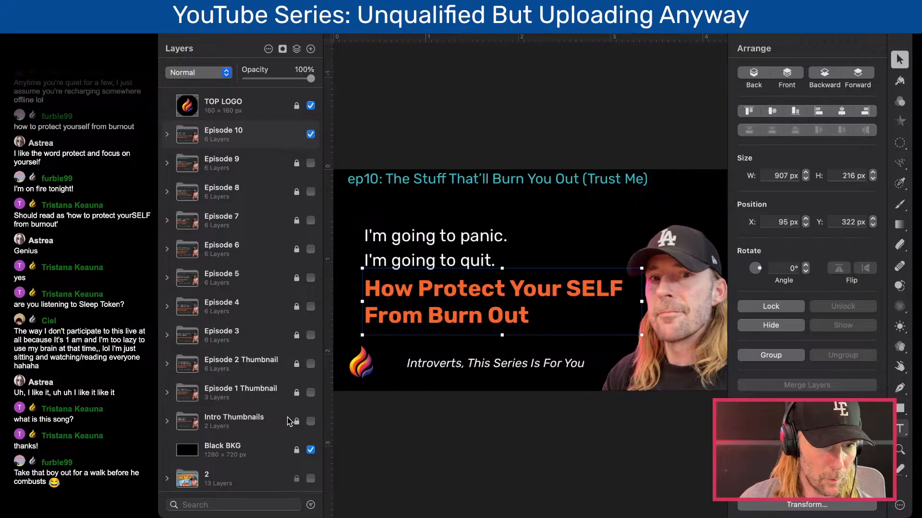
- Hide and lock the Episode 10 layer group
left_click(311, 135)
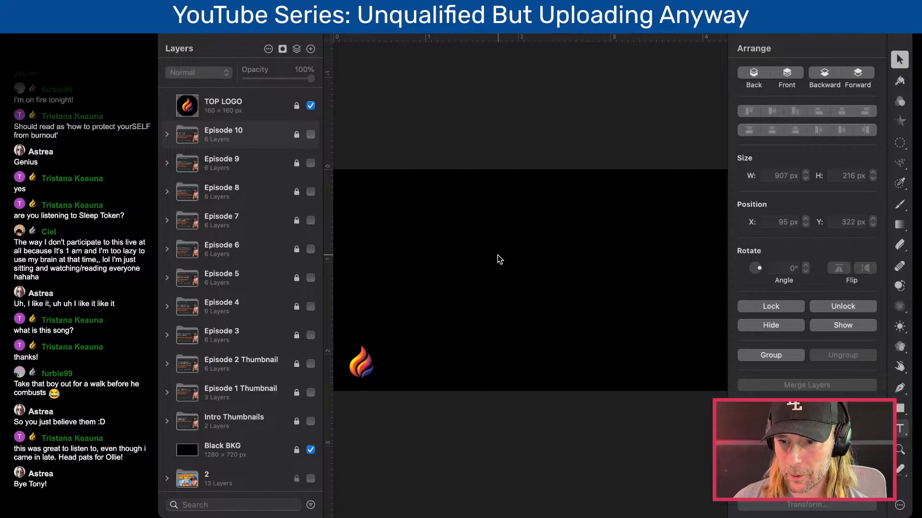
left_click(623, 517)
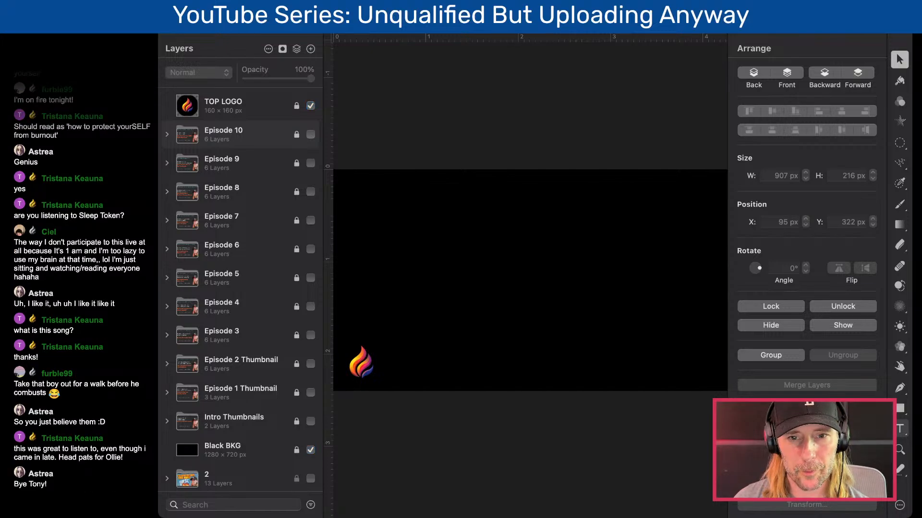